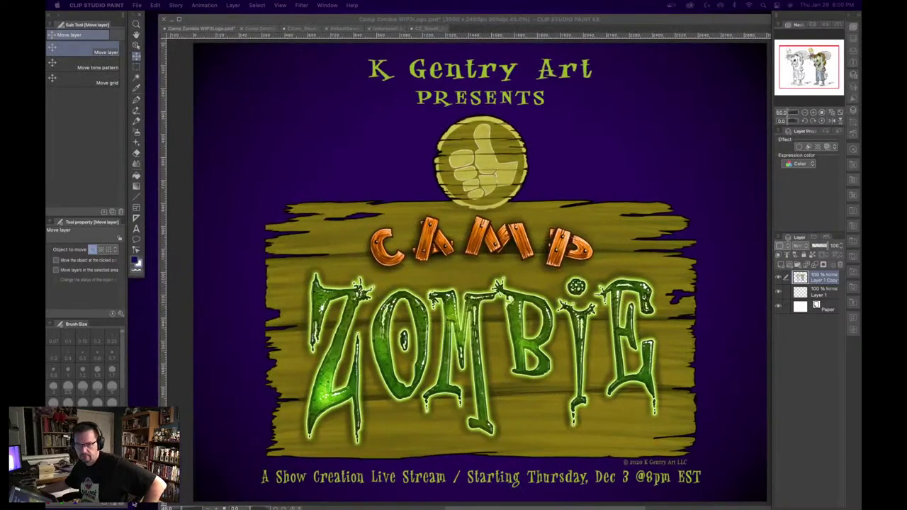
- Review the earlier Camp Zombie artwork: the rough characters, the session 4 characters, the airboat and the gator
key(super+alt+d)
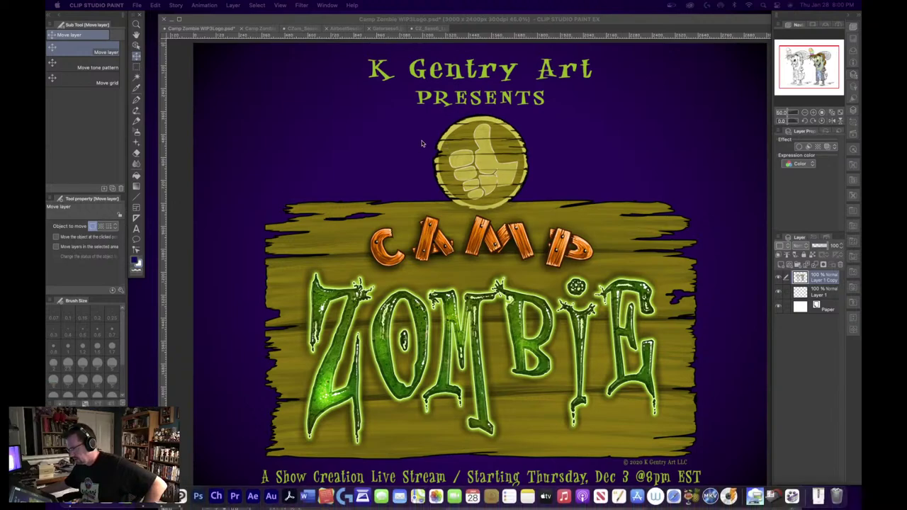
click(266, 30)
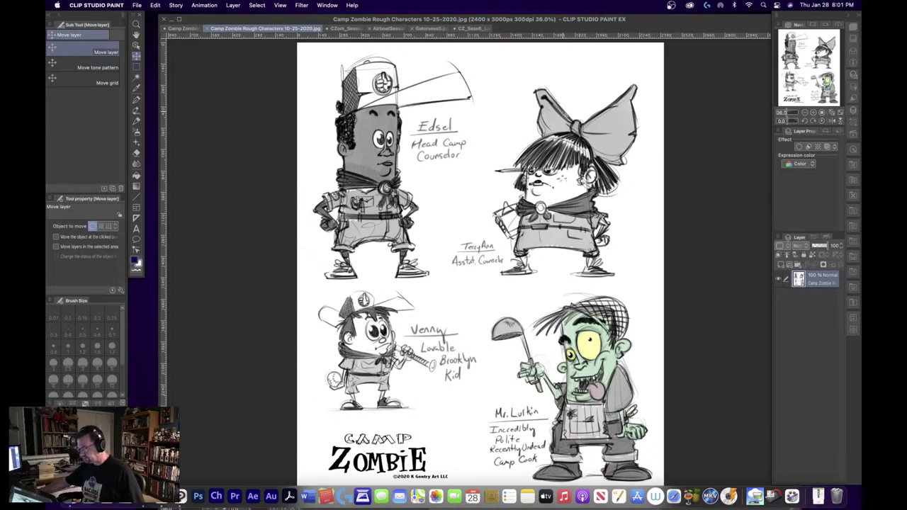
click(353, 29)
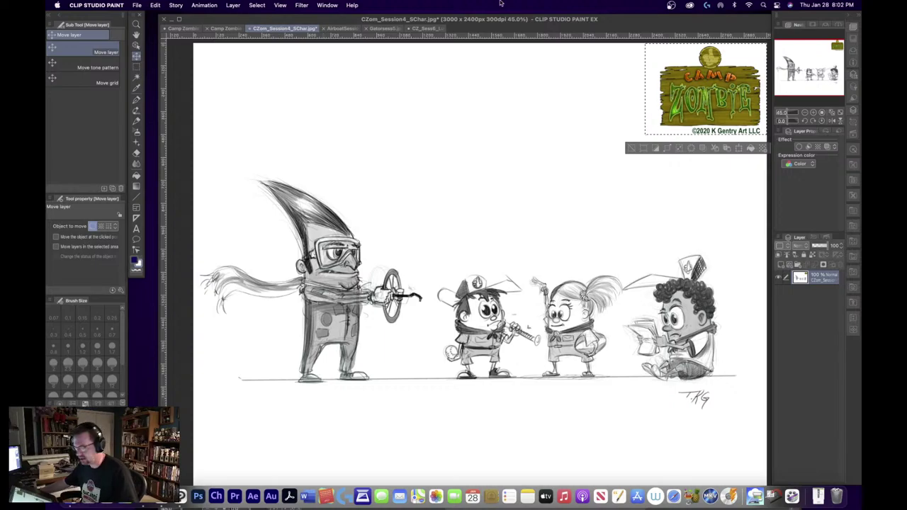
click(342, 29)
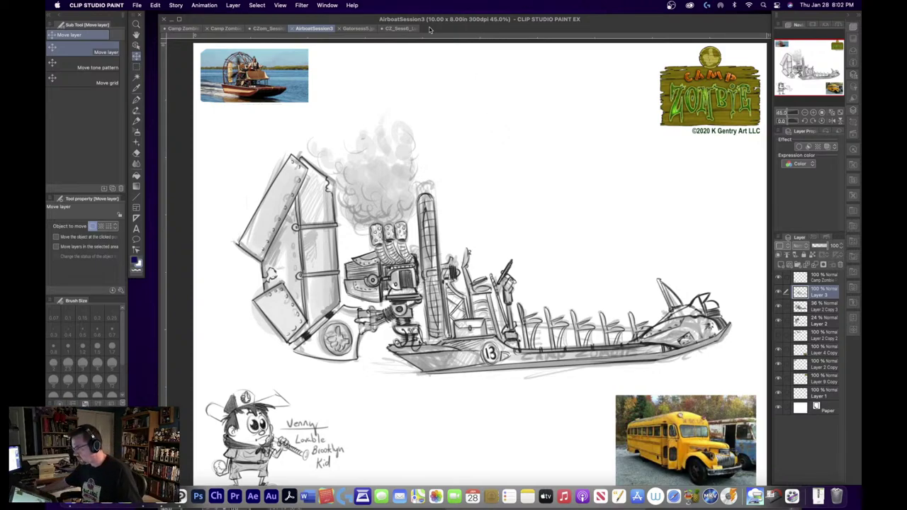
click(355, 29)
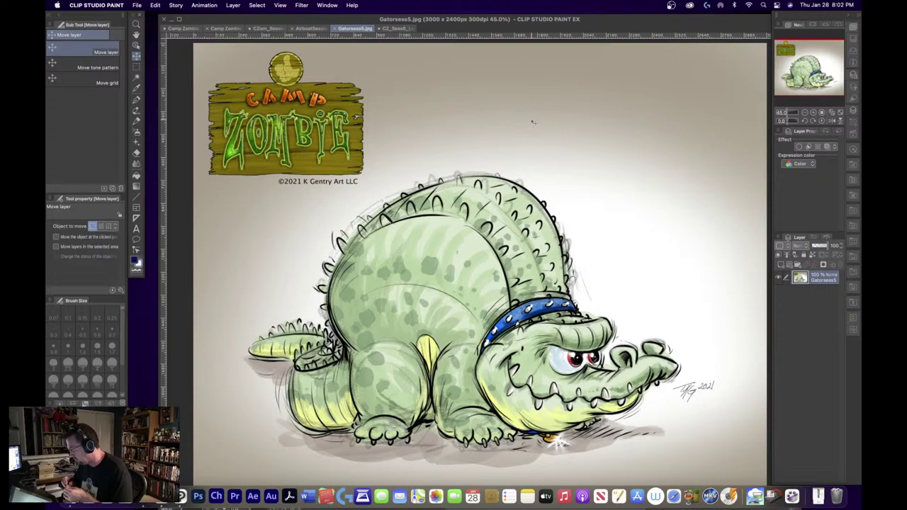
- Switch to the CZ_Sess6_LurkinPart2 canvas and show the Venny, Counselor and Lurkin Old layers
click(405, 30)
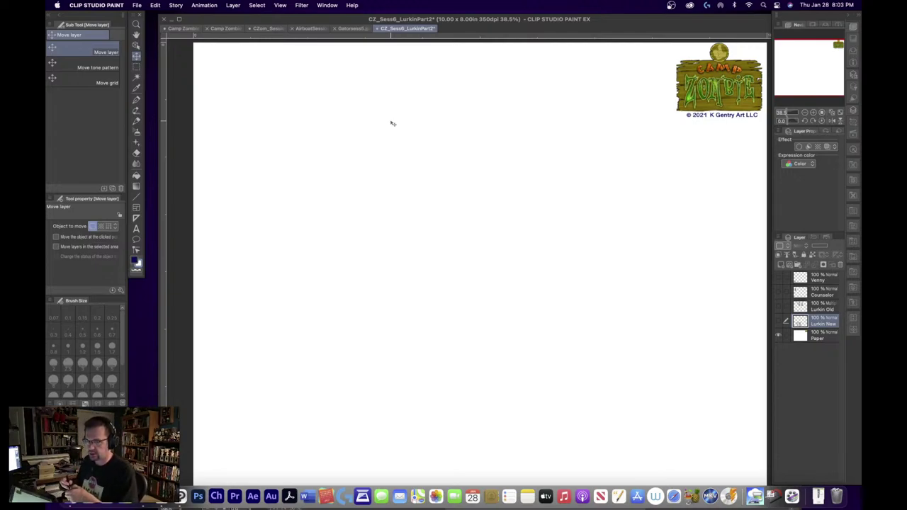
click(779, 278)
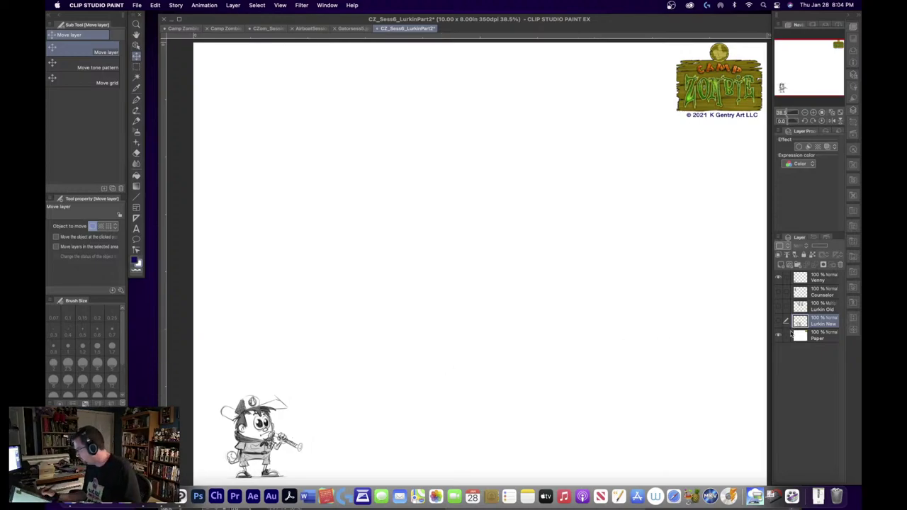
click(778, 291)
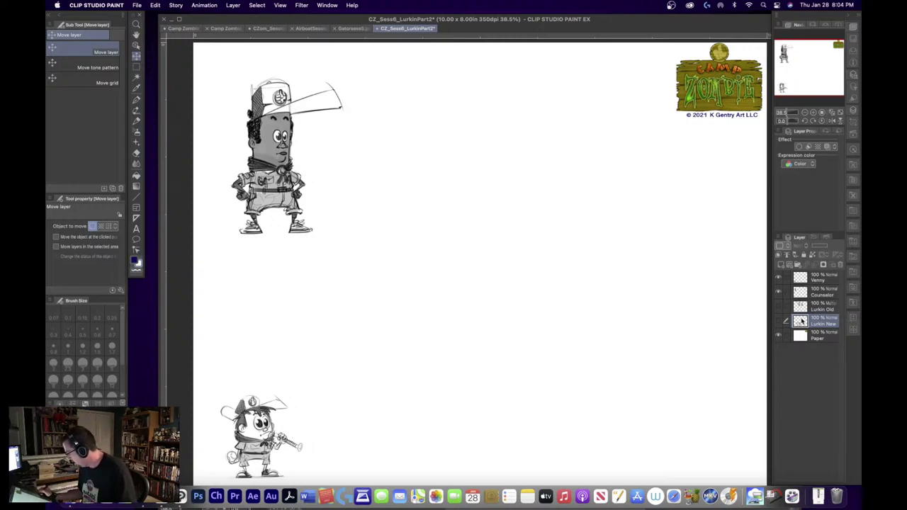
click(778, 306)
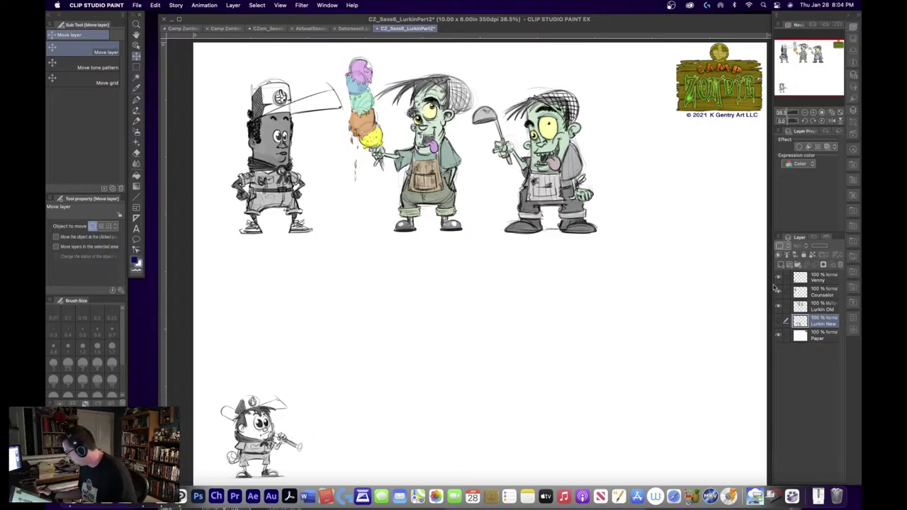
- Hide the Counselor and Lurkin Old layers and add a new raster layer above Lurkin New for pencil sketching
click(777, 292)
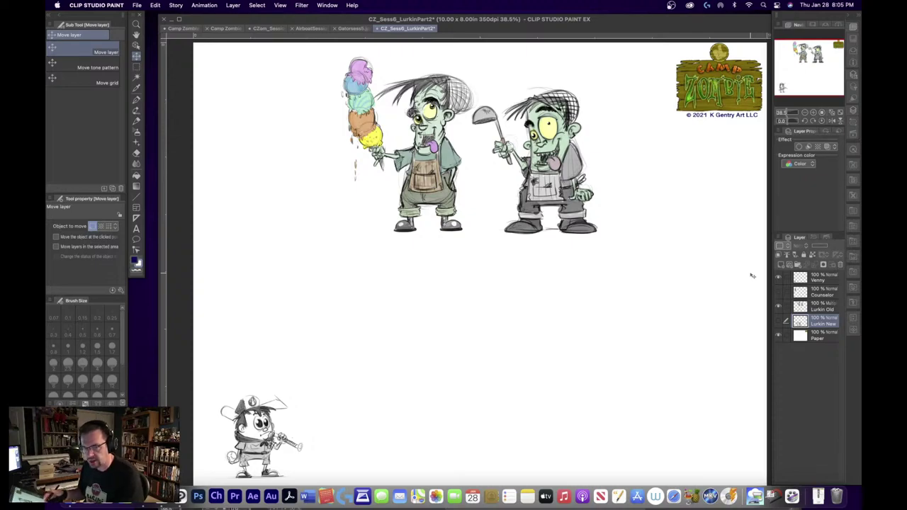
click(779, 307)
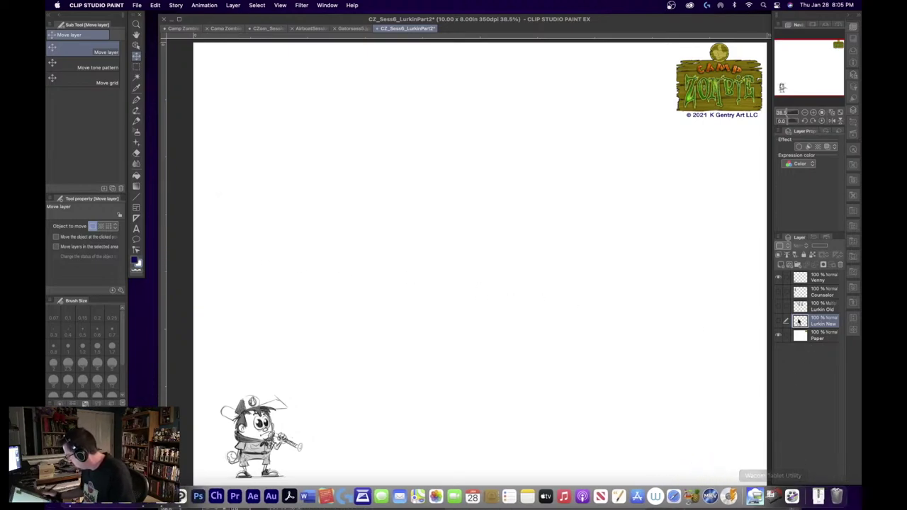
click(781, 264)
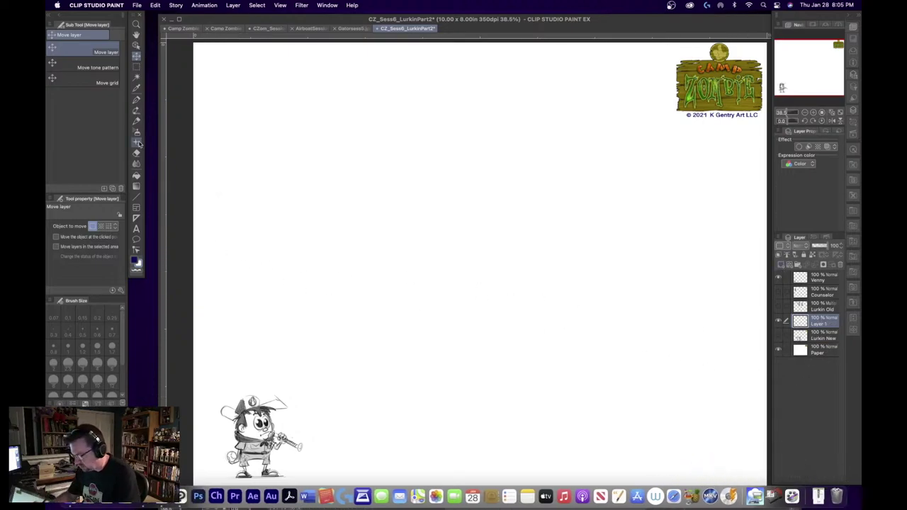
key(p)
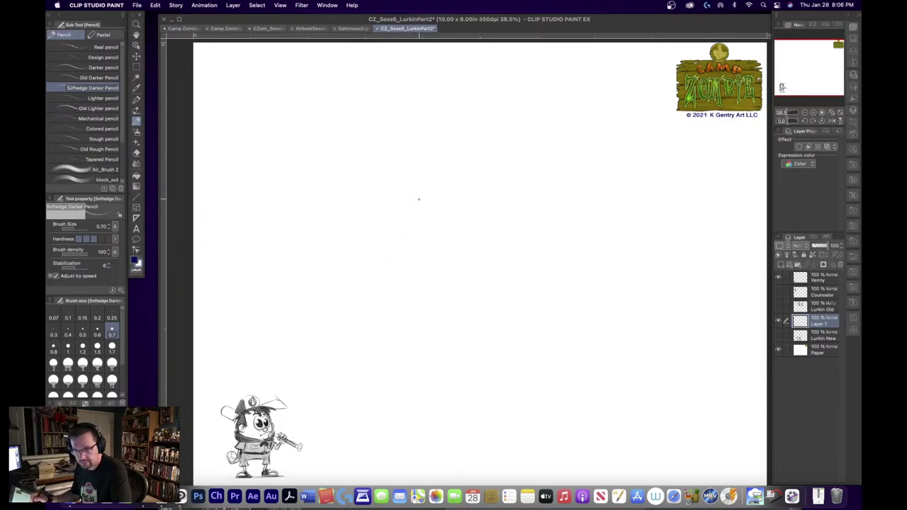
- Show the Lurkin Old layer, scale its two figures to about 59% and place them in the canvas's upper-left corner
click(778, 306)
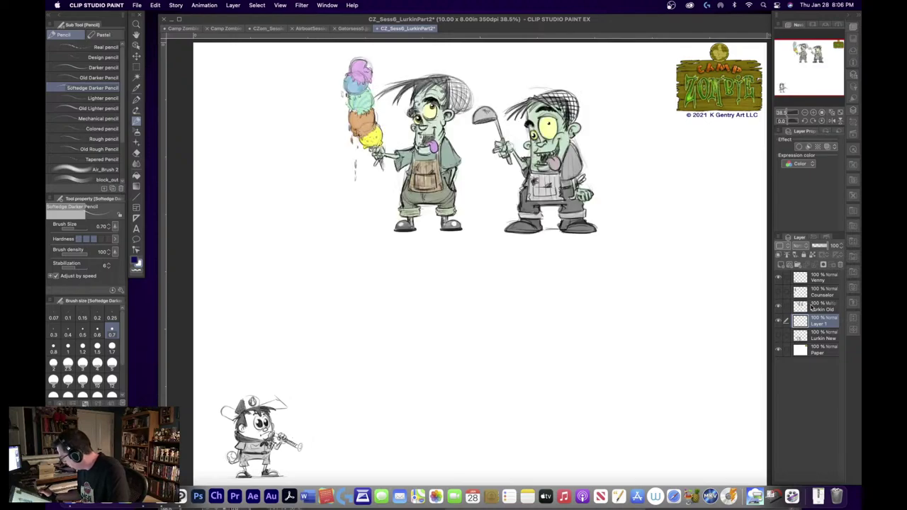
click(801, 307)
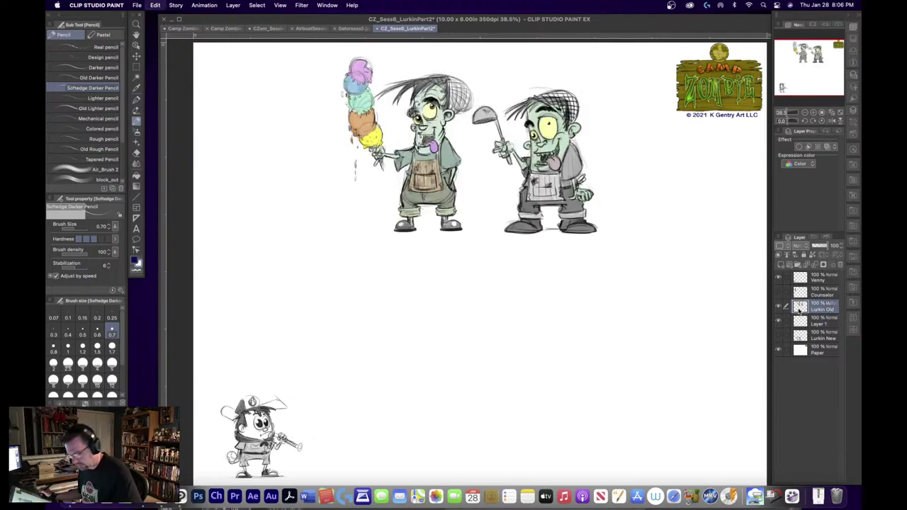
key(super+t)
drag(532, 110, 498, 135)
drag(484, 165, 341, 85)
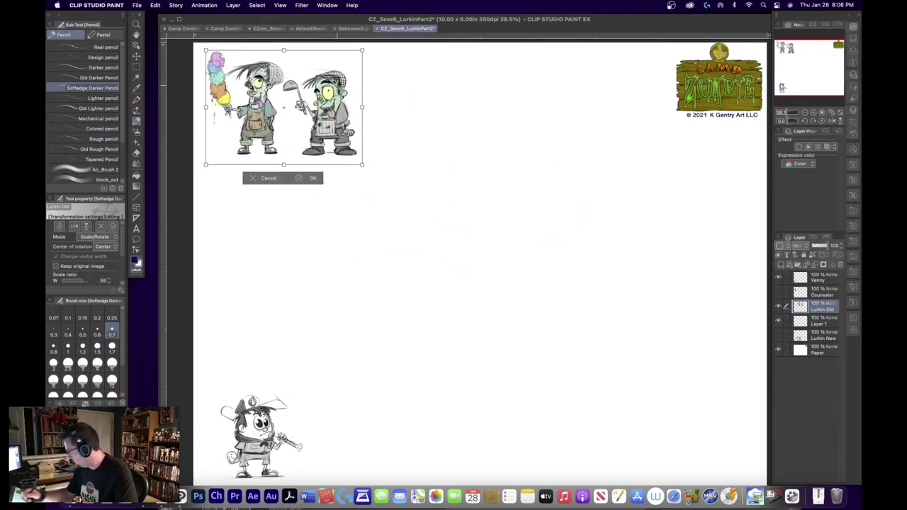
key(Return)
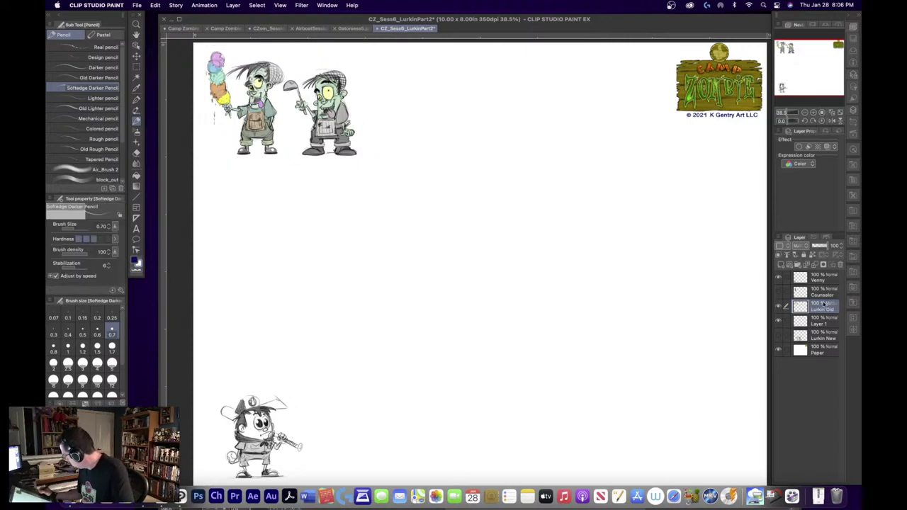
click(818, 320)
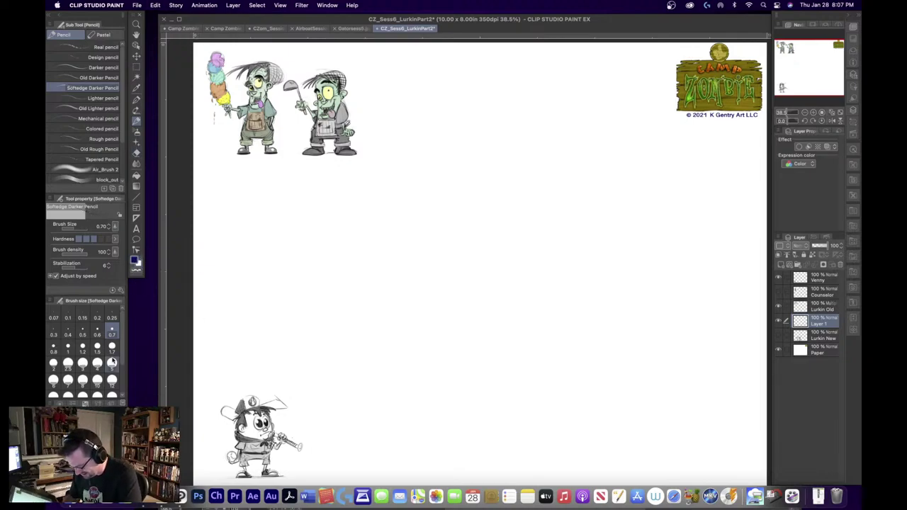
mouse_move(438, 252)
mouse_down()
mouse_move(423, 192)
mouse_move(457, 154)
mouse_up()
key(super+z)
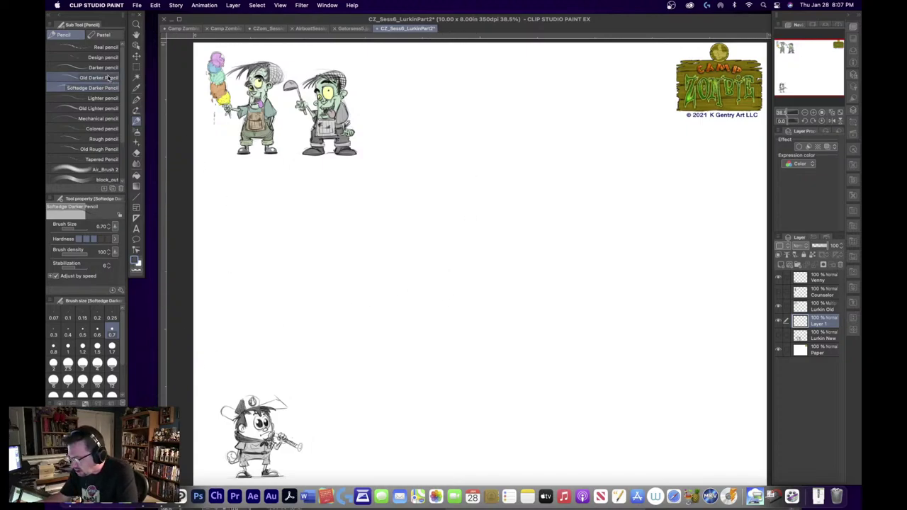
- Switch to the Old Lighter pencil, undo the trial head strokes and set the brush size to 0.70
click(106, 108)
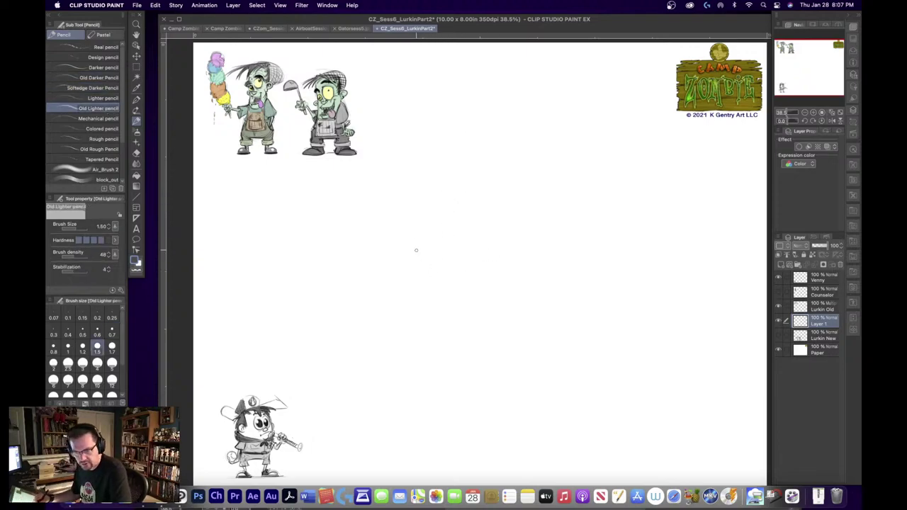
drag(435, 265, 406, 204)
mouse_move(432, 176)
mouse_down()
mouse_move(480, 177)
mouse_move(486, 273)
mouse_up()
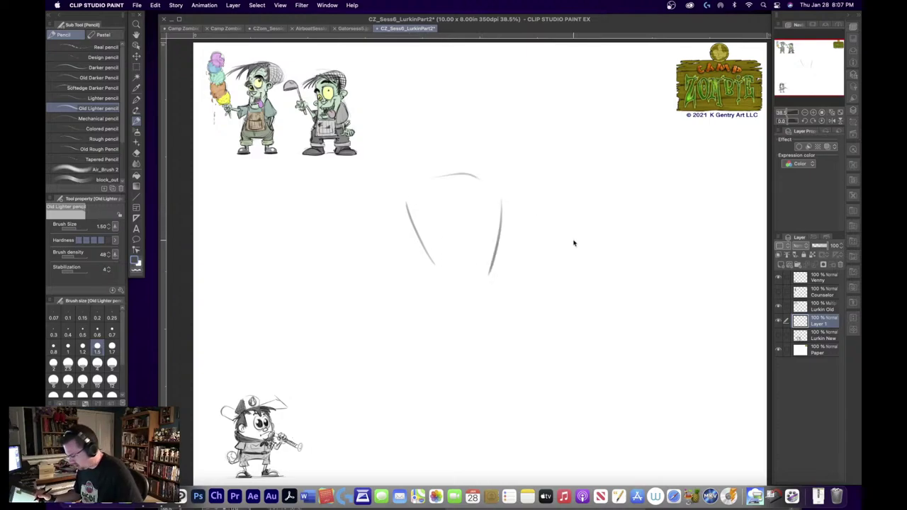
key(super+z)
key(super+z)
key(super+z)
key(bracketleft)
key(bracketleft)
key(bracketleft)
key(bracketleft)
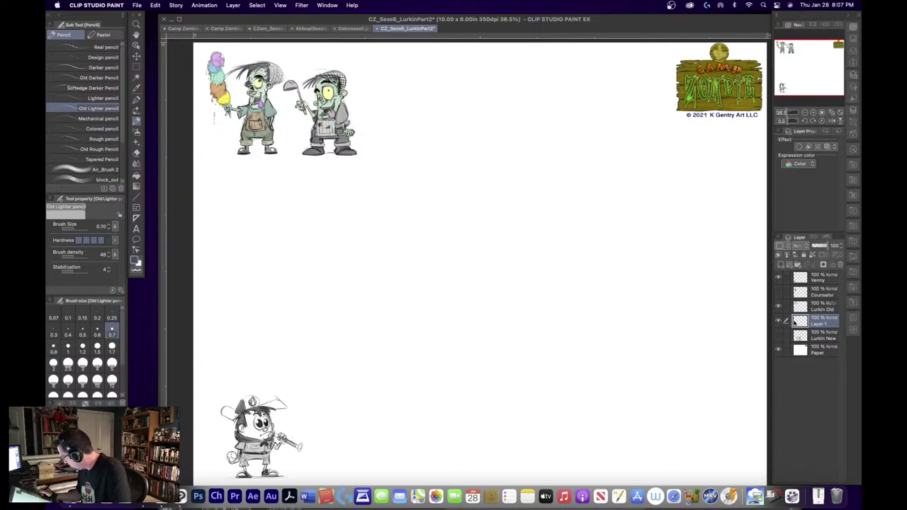
- Show the Counselor layer, scale the figure to about 63% and place it below the ice-cream Lurkin figure
click(779, 292)
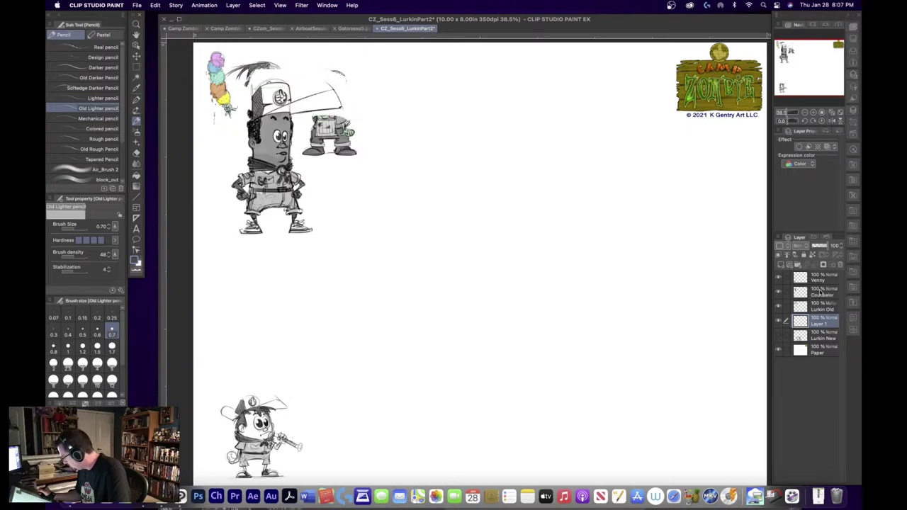
click(819, 295)
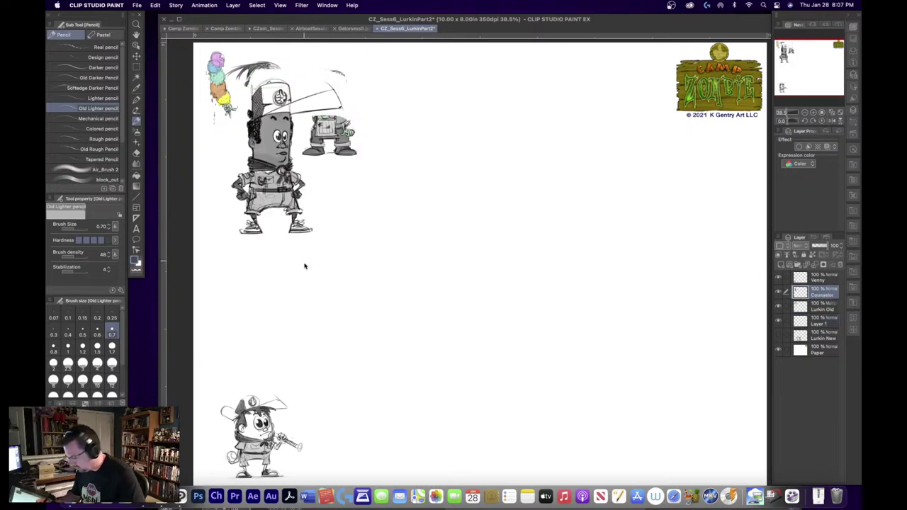
key(ctrl+t)
drag(350, 235, 303, 177)
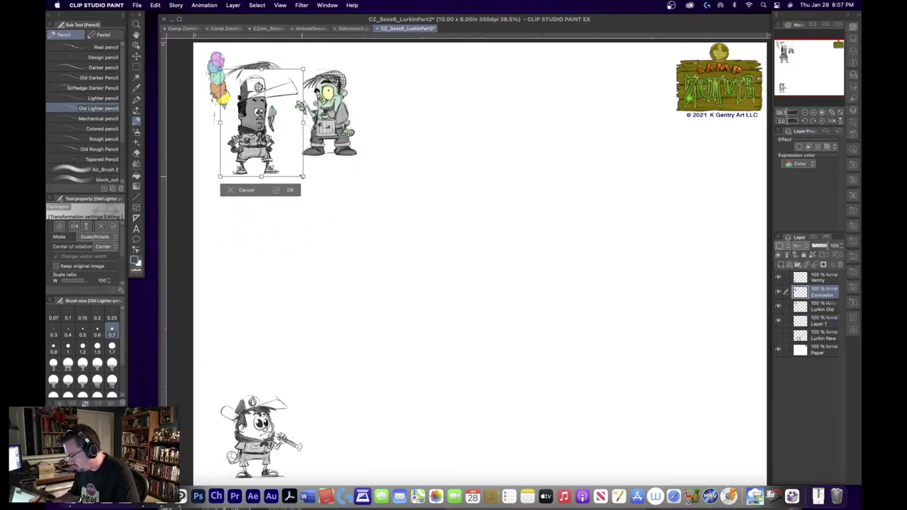
drag(277, 103, 273, 211)
key(Return)
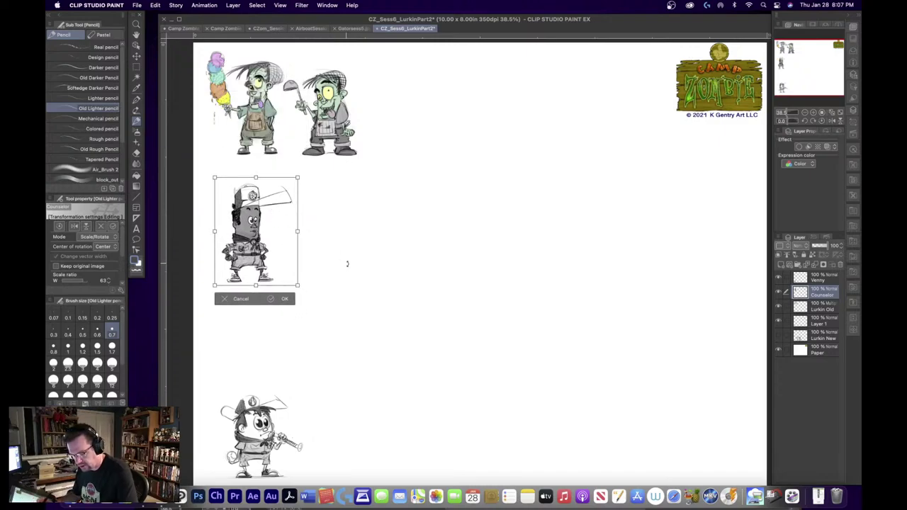
- Sketch a light head outline on Layer 1 at mid-canvas, with a rounded top, tapering sides and a slanted jawline
click(820, 322)
mouse_move(445, 263)
mouse_down()
mouse_move(444, 177)
mouse_move(531, 190)
mouse_move(526, 281)
mouse_up()
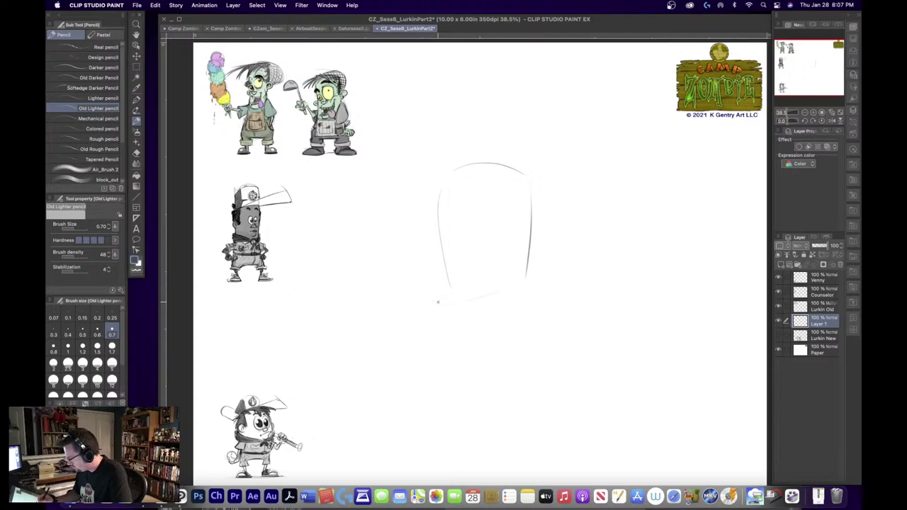
drag(450, 302, 541, 269)
drag(486, 295, 514, 280)
drag(440, 189, 449, 288)
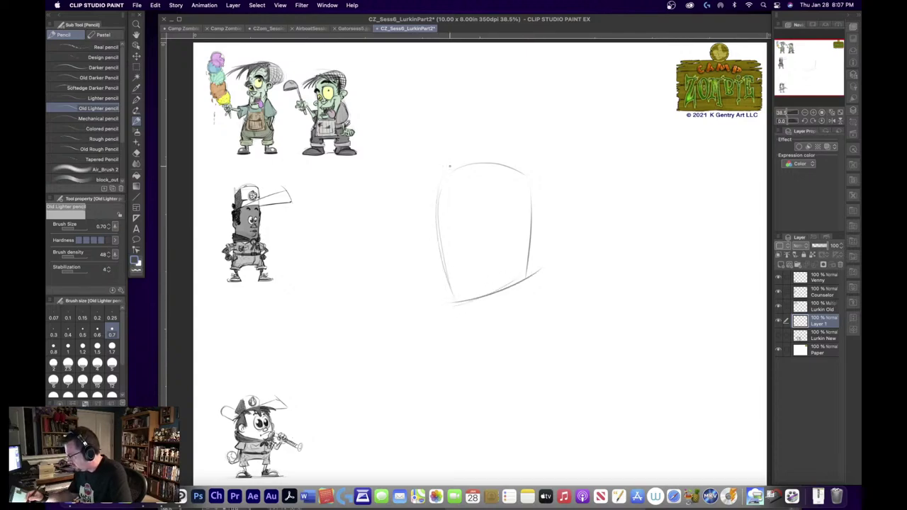
drag(453, 165, 506, 158)
drag(533, 185, 528, 280)
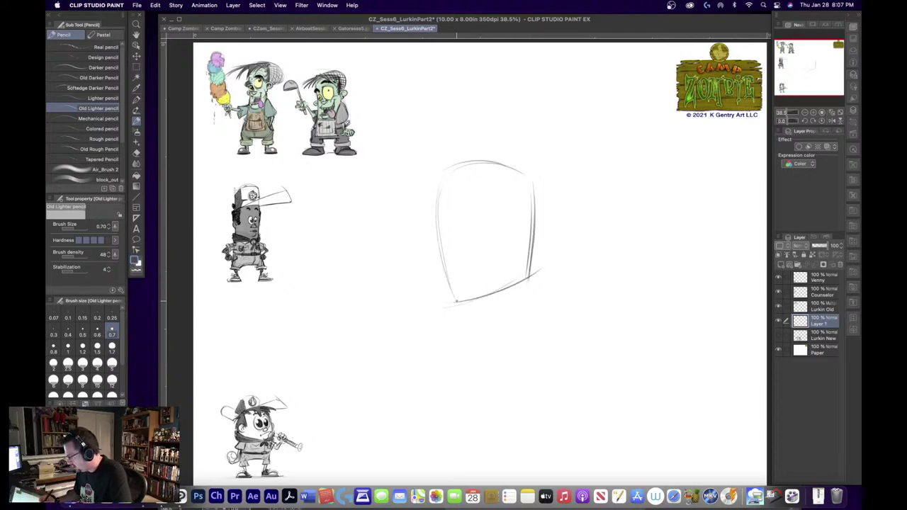
drag(456, 301, 452, 296)
drag(441, 208, 454, 300)
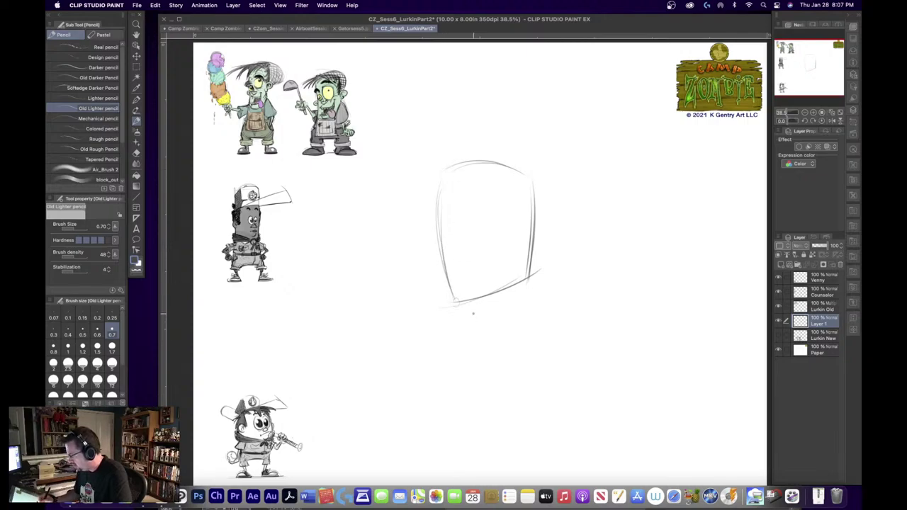
drag(439, 225, 453, 306)
drag(527, 268, 526, 278)
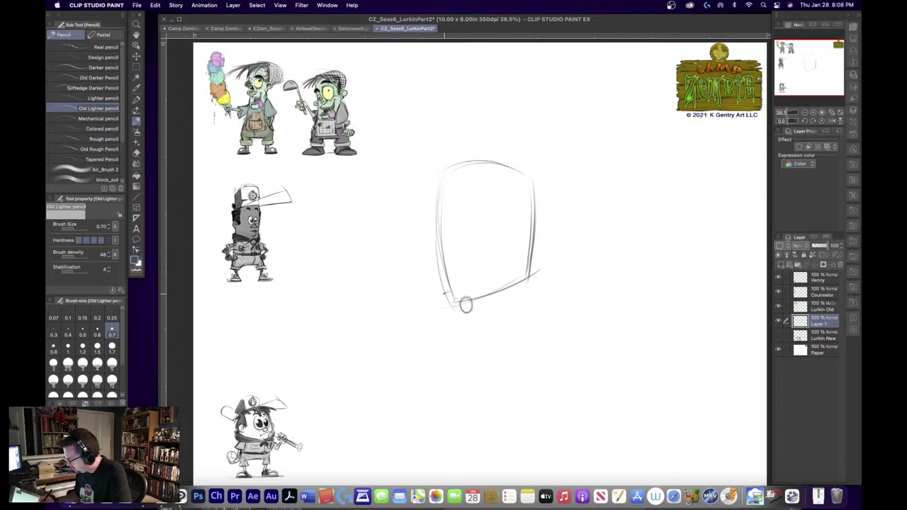
mouse_move(450, 296)
mouse_down()
mouse_move(465, 304)
mouse_move(446, 306)
mouse_move(457, 315)
mouse_up()
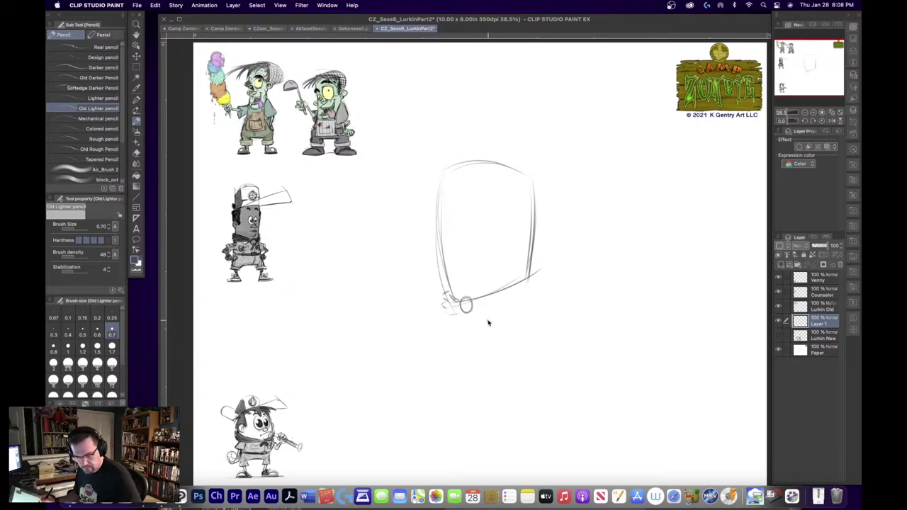
key(cmd+z)
key(cmd+z)
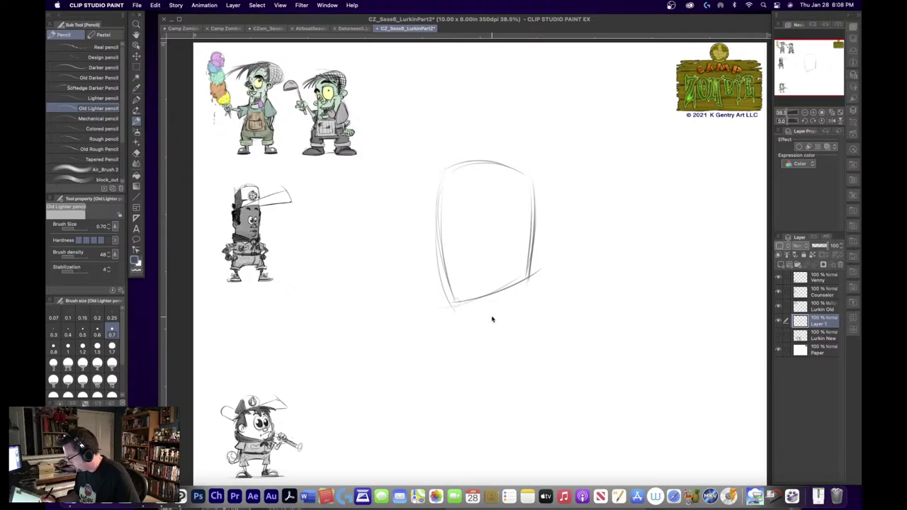
- Add construction guides to the head: a vertical centre line near the front, a horizontal eye line and an oval ear on the back edge
drag(448, 293, 443, 302)
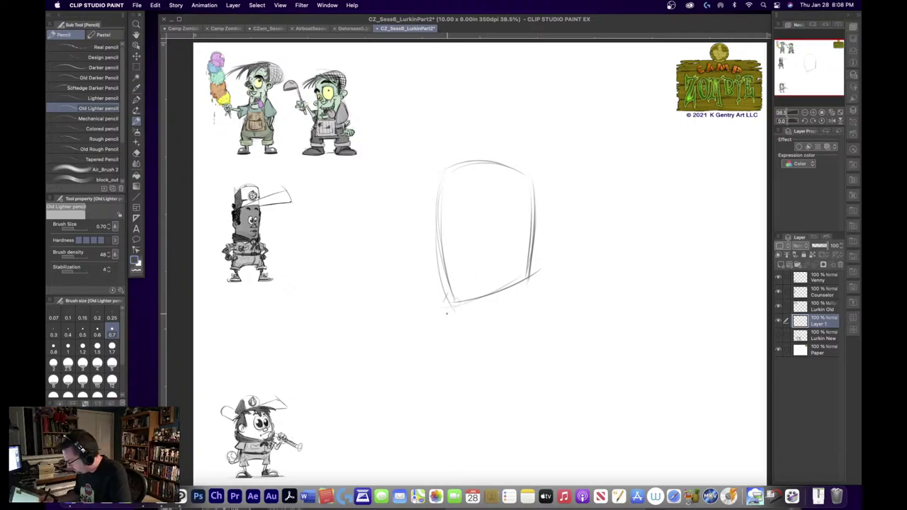
drag(457, 168, 461, 306)
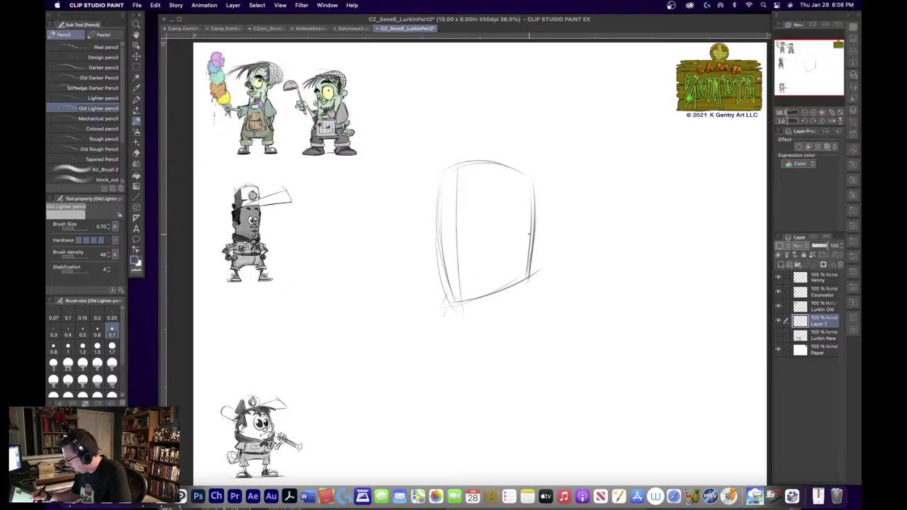
drag(529, 234, 524, 251)
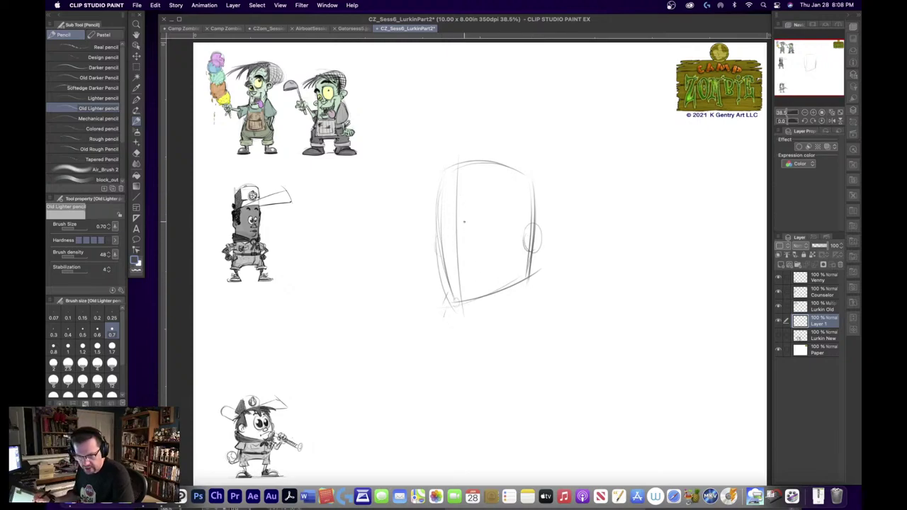
drag(441, 224, 528, 224)
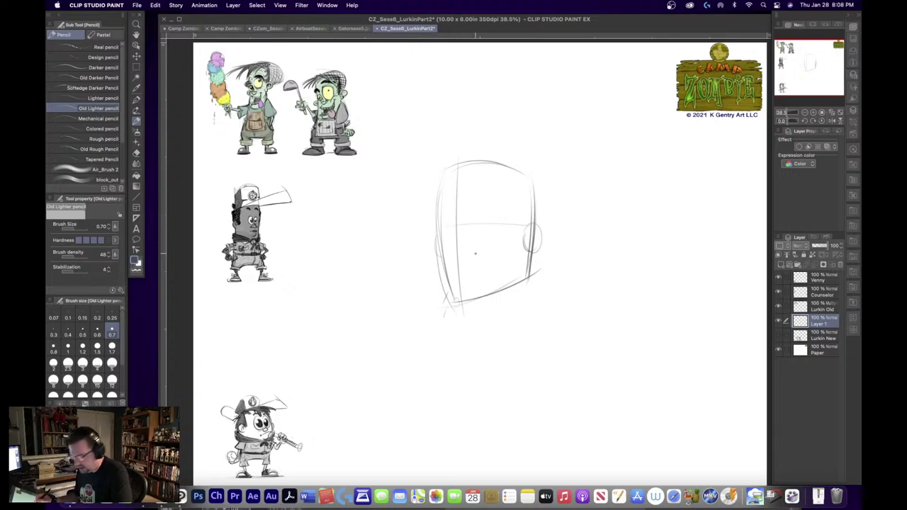
- Sketch a rounded nose on the centre line and two raised, arched eyebrows above the eye line
mouse_move(447, 256)
mouse_down()
mouse_move(476, 264)
mouse_move(472, 272)
mouse_up()
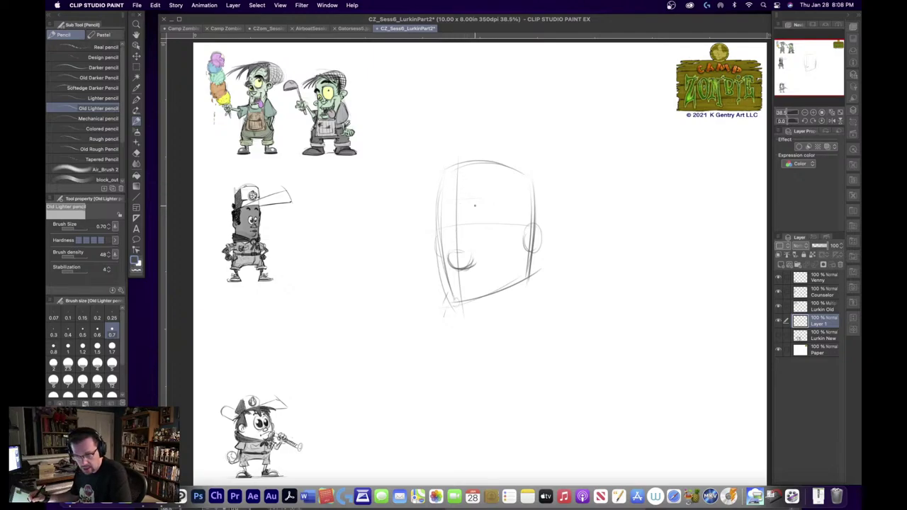
mouse_move(464, 205)
mouse_down()
mouse_move(486, 197)
mouse_move(493, 204)
mouse_up()
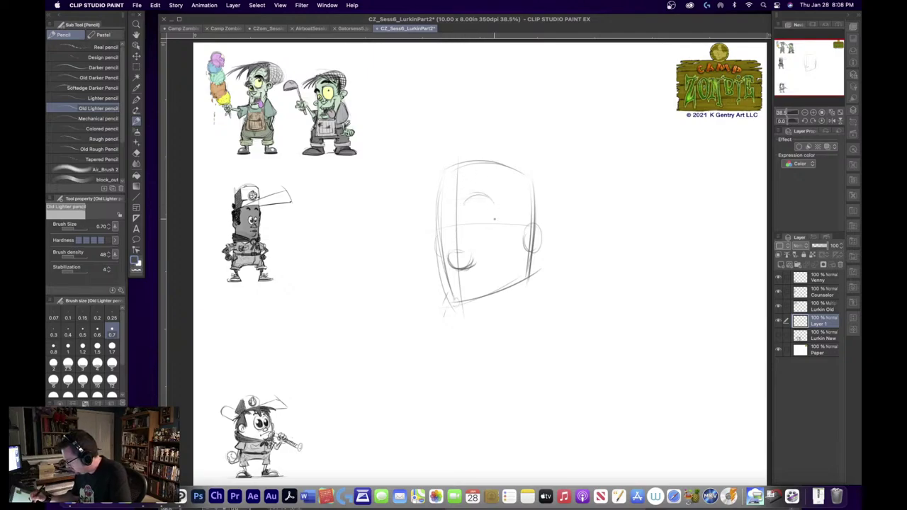
mouse_move(436, 210)
mouse_down()
mouse_move(431, 226)
mouse_move(495, 208)
mouse_move(492, 196)
mouse_move(493, 207)
mouse_up()
mouse_move(436, 210)
mouse_down()
mouse_move(431, 224)
mouse_move(447, 217)
mouse_up()
drag(445, 215, 450, 225)
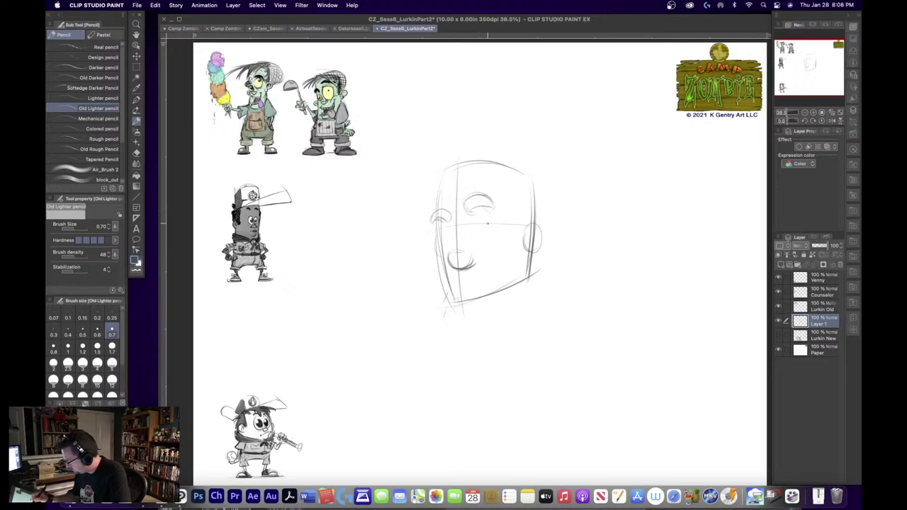
- Draw two round bulging eyes above the nose, the nearer one larger, with irises looking forward and creases around them
mouse_move(470, 221)
mouse_down()
mouse_move(486, 235)
mouse_move(466, 249)
mouse_move(454, 232)
mouse_move(446, 247)
mouse_move(462, 247)
mouse_move(476, 220)
mouse_up()
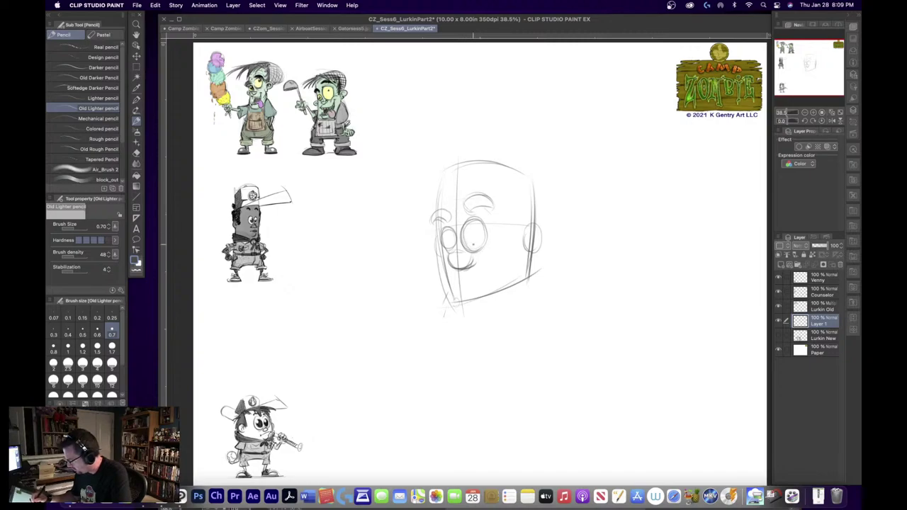
mouse_move(477, 239)
mouse_down()
mouse_move(468, 225)
mouse_move(447, 245)
mouse_move(457, 233)
mouse_move(470, 237)
mouse_move(448, 239)
mouse_move(454, 247)
mouse_move(478, 247)
mouse_move(482, 238)
mouse_up()
drag(482, 239, 454, 249)
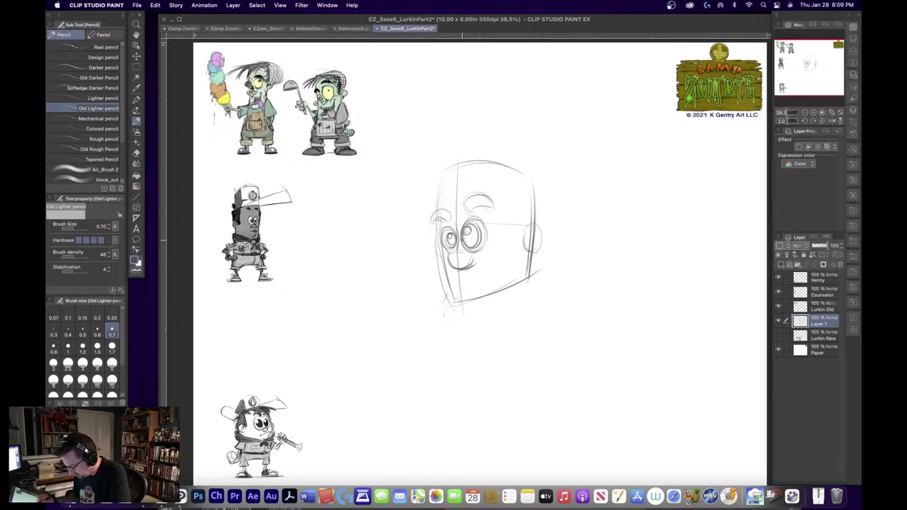
drag(475, 221, 491, 240)
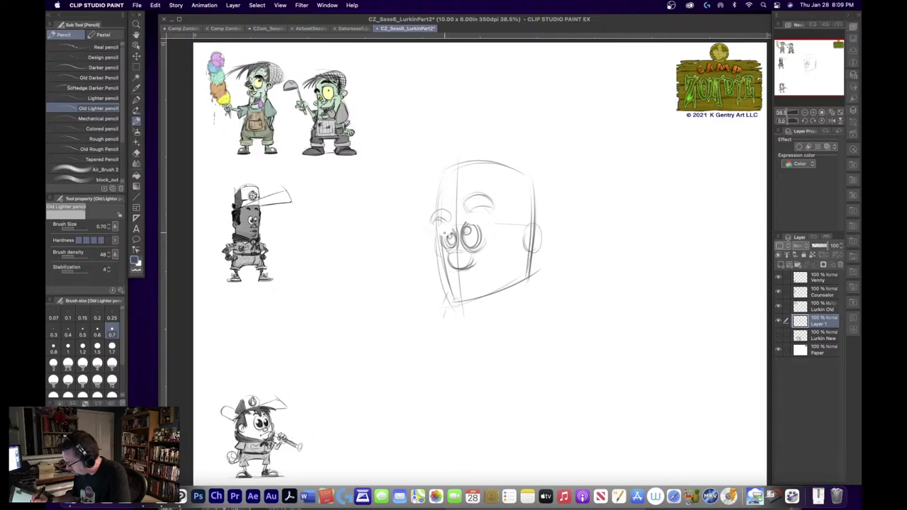
- Sketch a wide open grin with uneven, gapped teeth, a cheek crease and a darker line along the front of the face
mouse_move(444, 233)
mouse_down()
mouse_move(452, 247)
mouse_move(479, 249)
mouse_move(471, 249)
mouse_move(468, 285)
mouse_move(494, 270)
mouse_move(499, 244)
mouse_move(491, 275)
mouse_move(464, 284)
mouse_move(468, 307)
mouse_move(494, 289)
mouse_up()
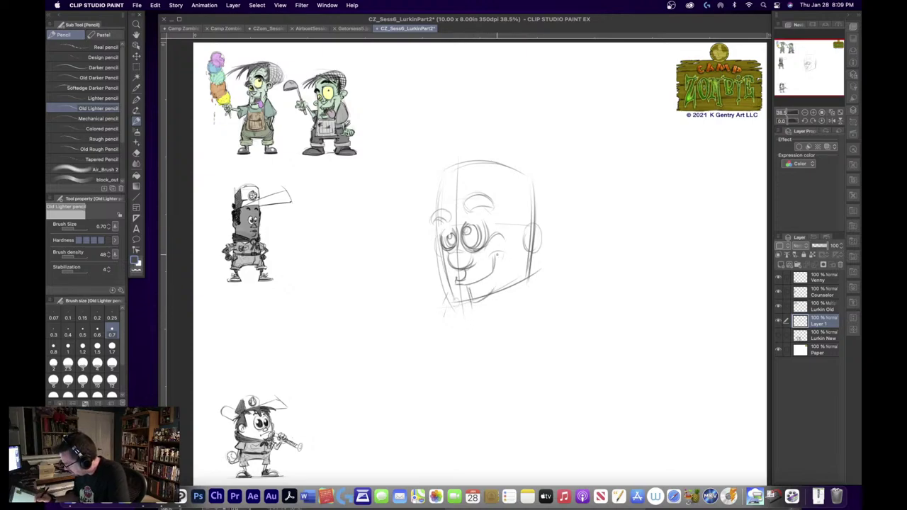
drag(495, 255, 498, 281)
mouse_move(488, 277)
mouse_down()
mouse_move(486, 296)
mouse_move(489, 281)
mouse_move(471, 305)
mouse_move(494, 290)
mouse_up()
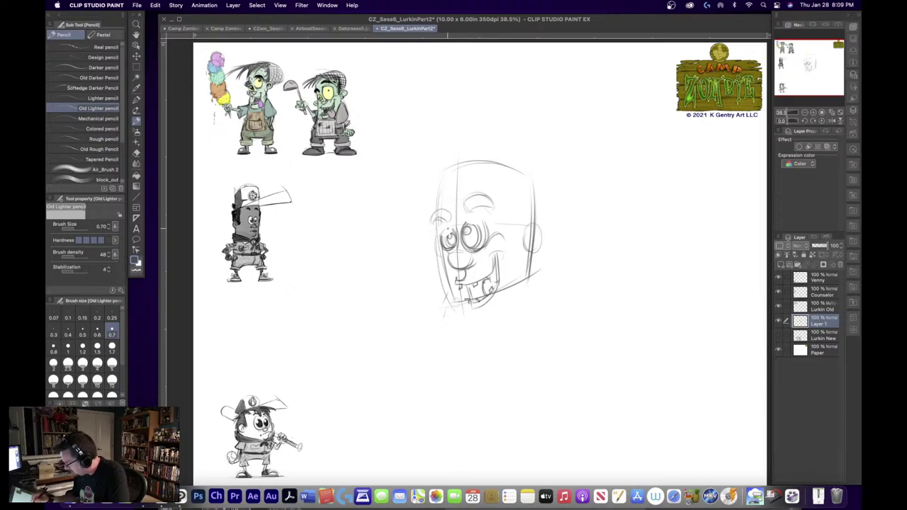
drag(445, 230, 453, 301)
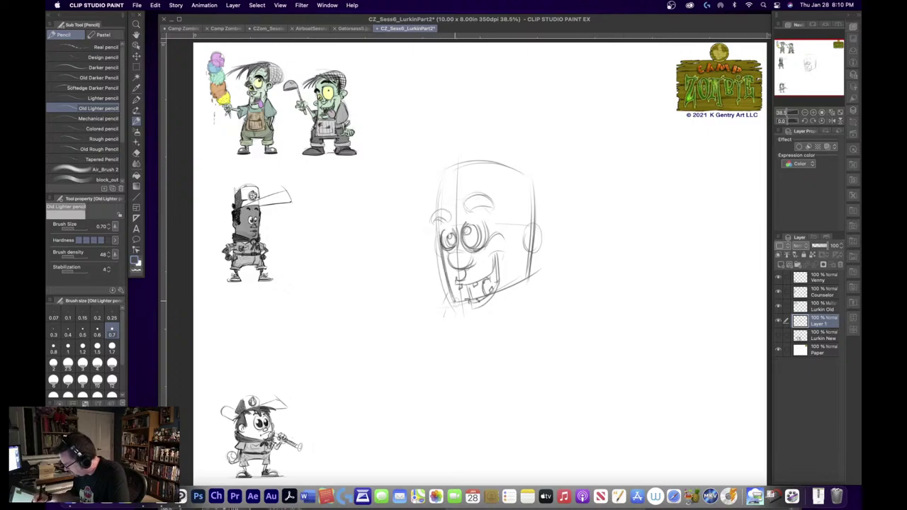
- Detail both ears and sketch a curved hairline sweeping from the top of the forehead back to the near ear
drag(436, 240, 442, 258)
mouse_move(528, 225)
mouse_down()
mouse_move(541, 251)
mouse_move(532, 246)
mouse_up()
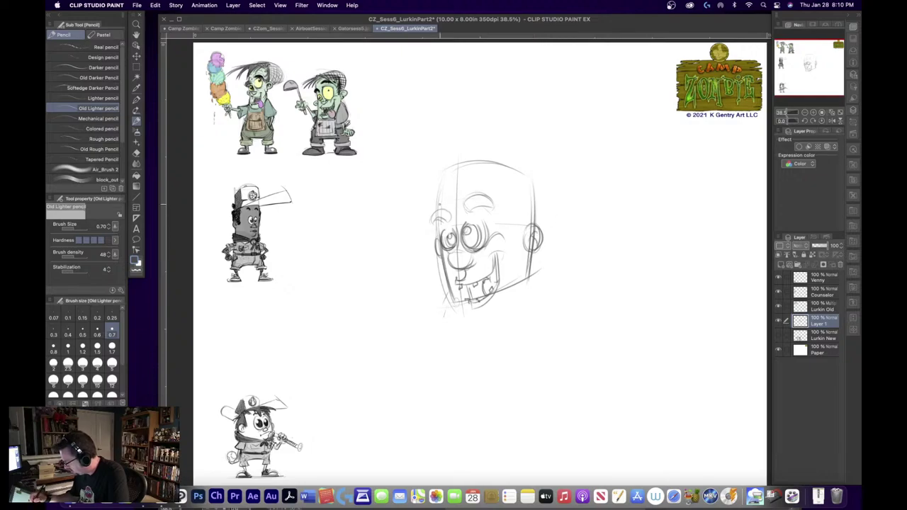
mouse_move(437, 231)
mouse_down()
mouse_move(433, 217)
mouse_move(465, 165)
mouse_move(533, 221)
mouse_up()
mouse_move(457, 175)
mouse_down()
mouse_move(534, 210)
mouse_move(531, 223)
mouse_up()
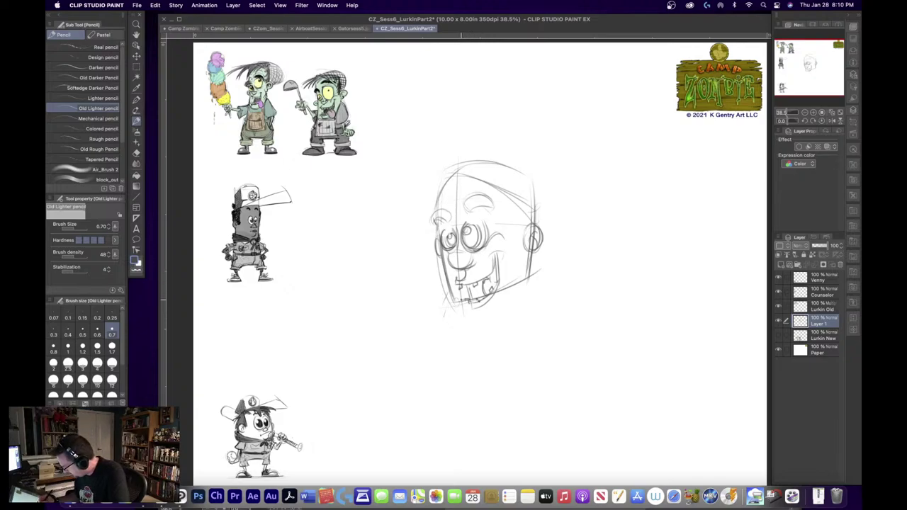
- Add a rounded, jutting chin below the mouth and shade in the eyes' irises and the near ear
mouse_move(462, 300)
mouse_down()
mouse_move(483, 321)
mouse_move(466, 318)
mouse_move(489, 317)
mouse_move(485, 326)
mouse_move(497, 313)
mouse_move(478, 329)
mouse_move(495, 316)
mouse_up()
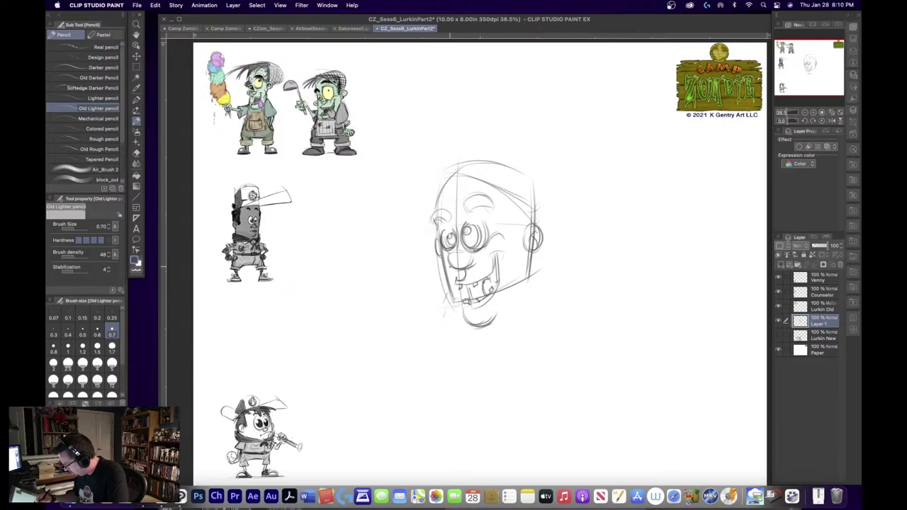
drag(447, 282, 452, 308)
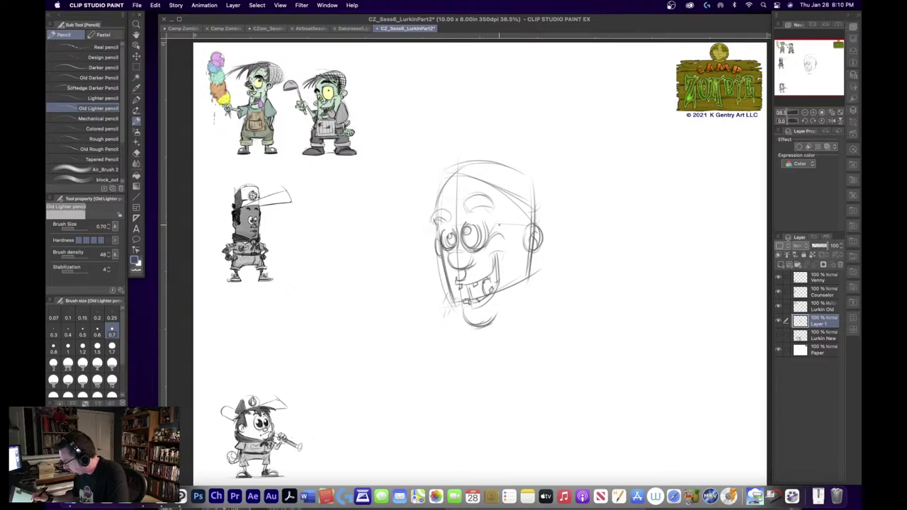
drag(532, 263, 529, 279)
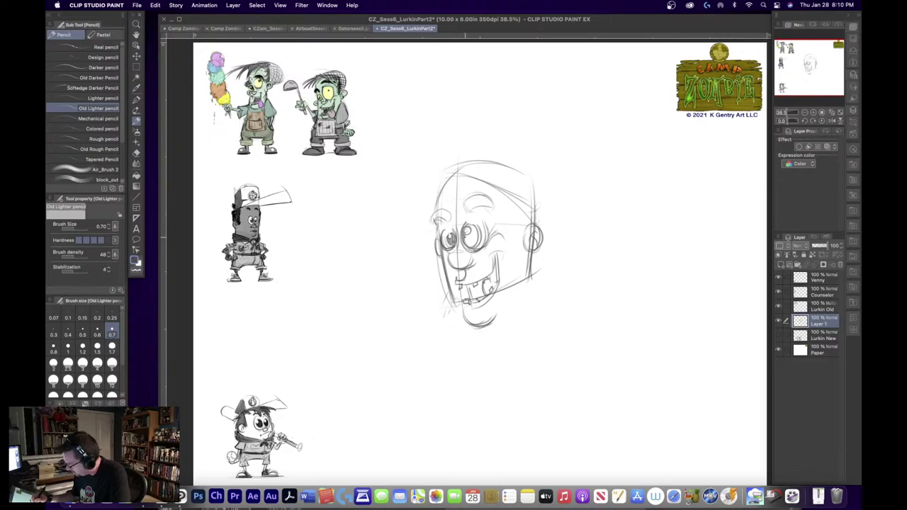
drag(469, 234, 478, 240)
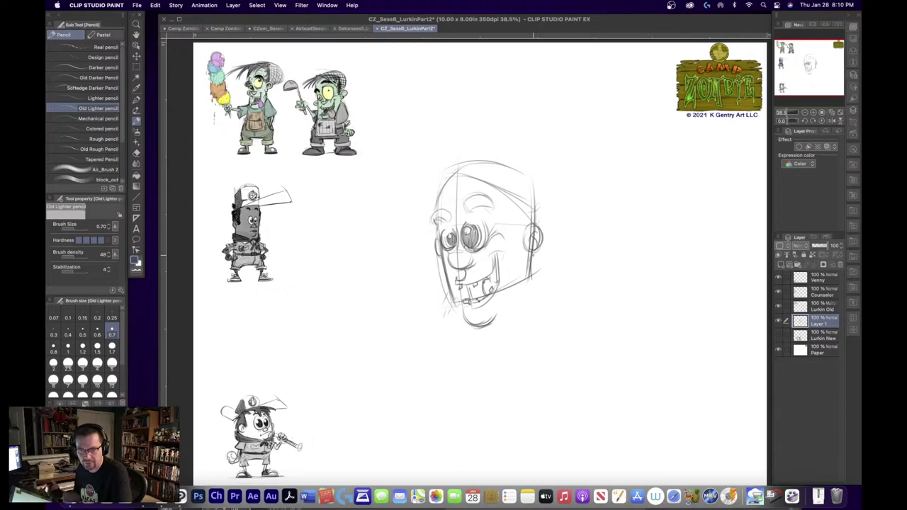
mouse_move(534, 232)
mouse_down()
mouse_move(528, 248)
mouse_move(536, 240)
mouse_up()
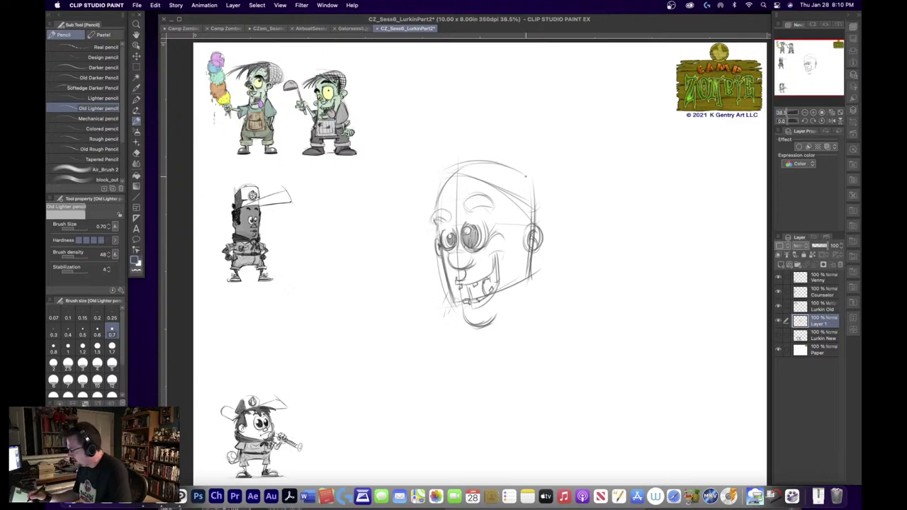
- Sketch long, thin strands of fringe sweeping forward from the forehead well past the face
drag(499, 167, 361, 227)
drag(476, 166, 407, 236)
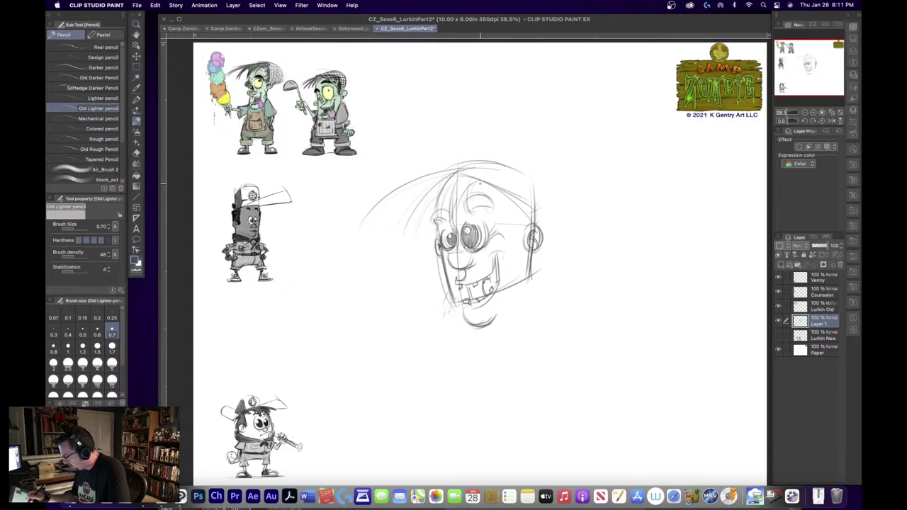
mouse_move(447, 183)
mouse_down()
mouse_move(410, 219)
mouse_move(363, 230)
mouse_move(365, 222)
mouse_up()
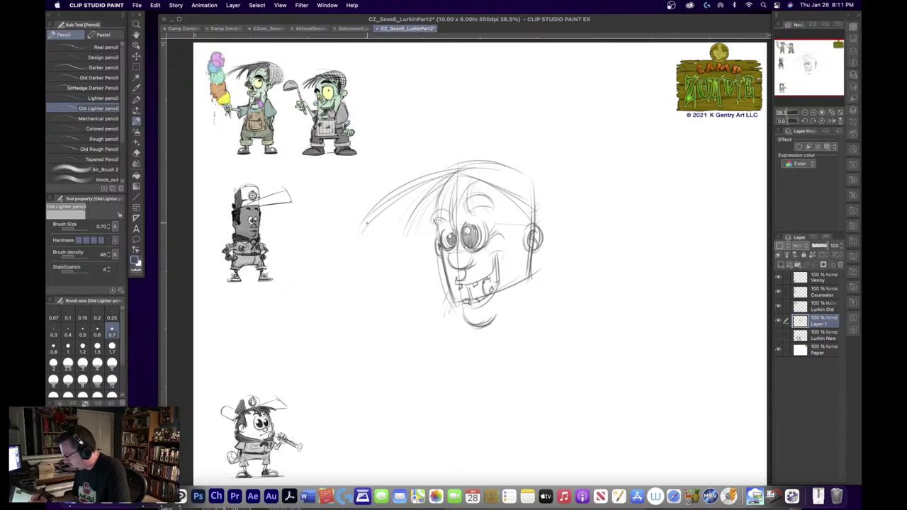
drag(442, 168, 382, 194)
mouse_move(468, 172)
mouse_down()
mouse_move(392, 180)
mouse_move(424, 161)
mouse_up()
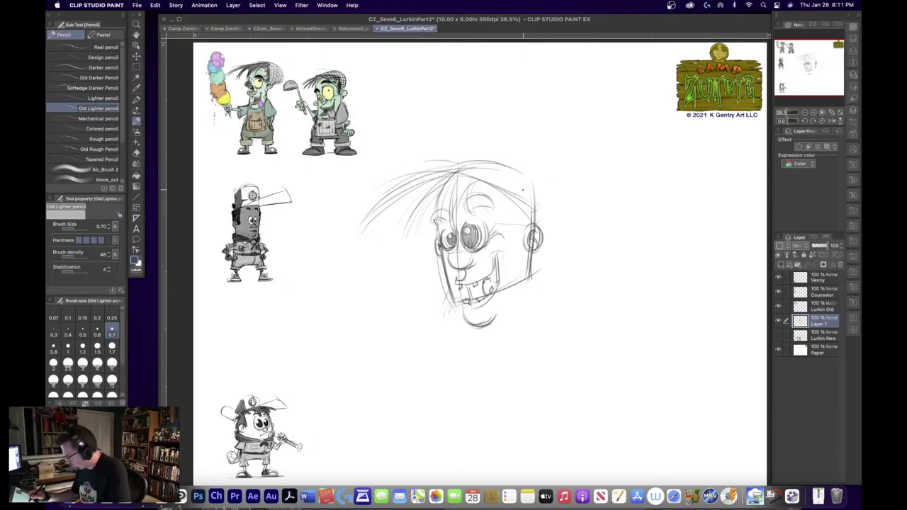
- Sketch the temple hairline with a sideburn in front of the near ear and a small spiky tuft on the crown
mouse_move(479, 180)
mouse_down()
mouse_move(519, 200)
mouse_move(513, 223)
mouse_up()
mouse_move(520, 219)
mouse_down()
mouse_move(509, 237)
mouse_move(525, 233)
mouse_up()
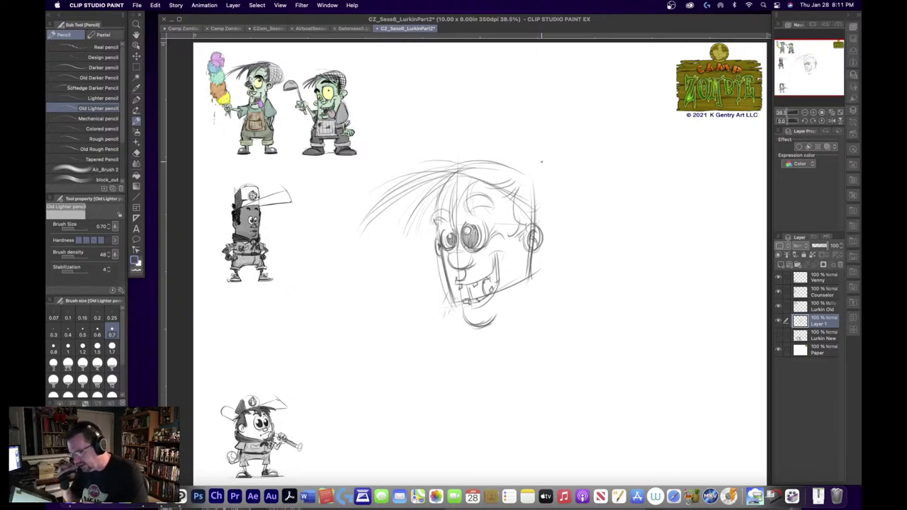
drag(517, 156, 524, 165)
drag(536, 159, 526, 170)
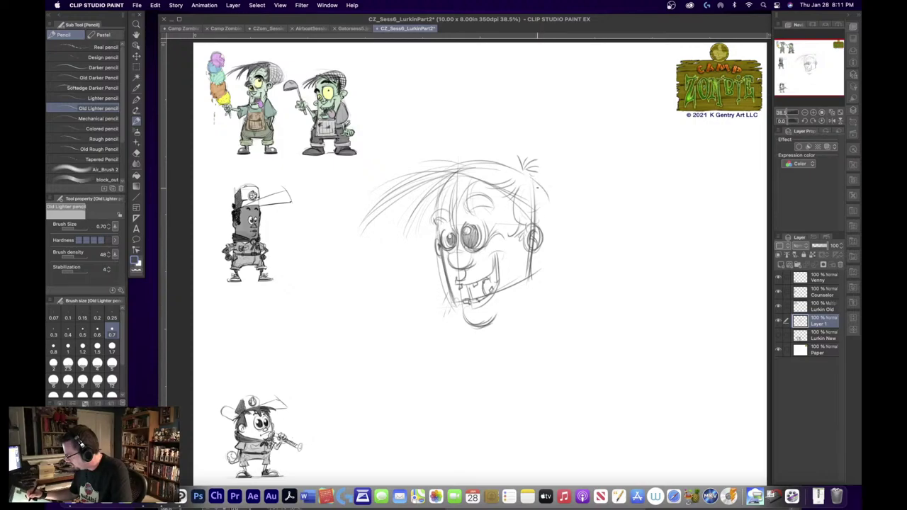
- Draw the rounded mass of hair behind the head and curls flipping outward at the nape below the ear
mouse_move(536, 182)
mouse_down()
mouse_move(550, 212)
mouse_move(539, 226)
mouse_up()
drag(540, 184, 540, 223)
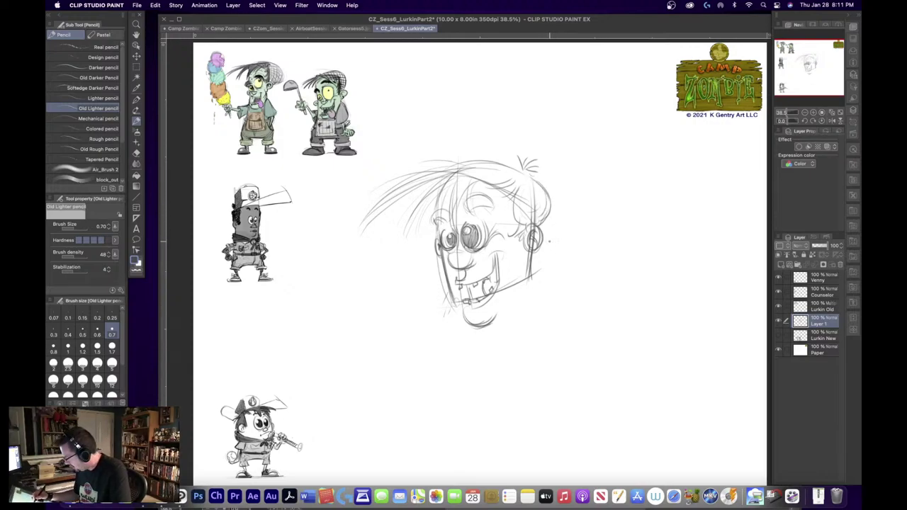
mouse_move(542, 257)
mouse_down()
mouse_move(564, 245)
mouse_move(544, 268)
mouse_move(563, 261)
mouse_move(548, 284)
mouse_up()
drag(558, 277, 537, 286)
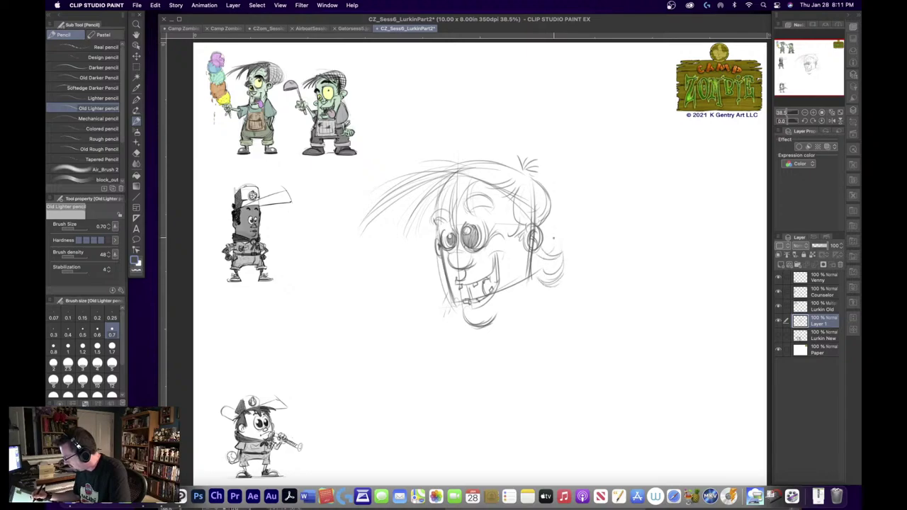
mouse_move(558, 239)
mouse_down()
mouse_move(563, 279)
mouse_move(534, 285)
mouse_up()
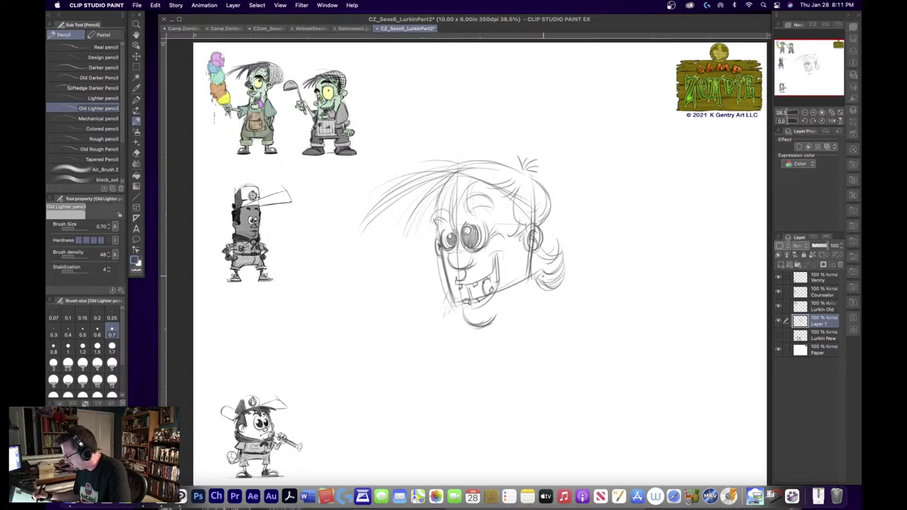
- Thicken the sweeping fringe with extra strands and reinforce the chin, brow and forehead lines
drag(386, 184, 437, 170)
drag(364, 195, 454, 162)
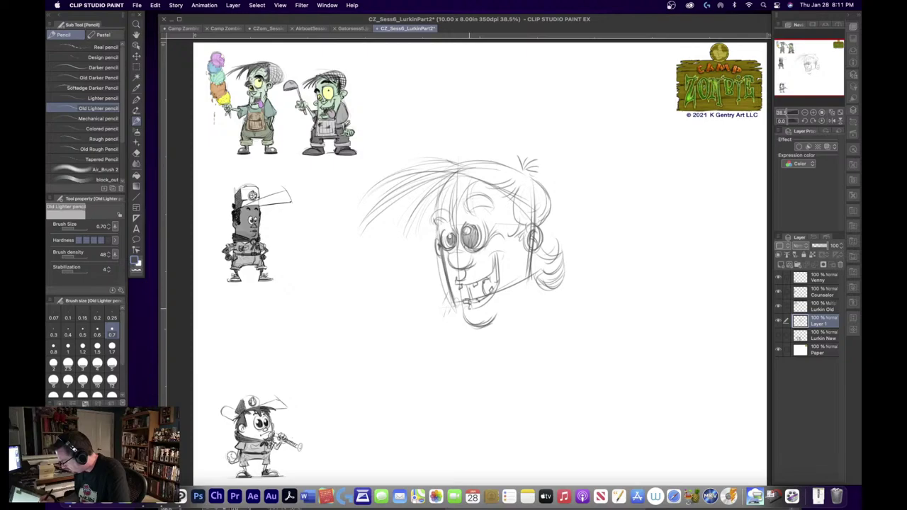
drag(469, 326, 490, 323)
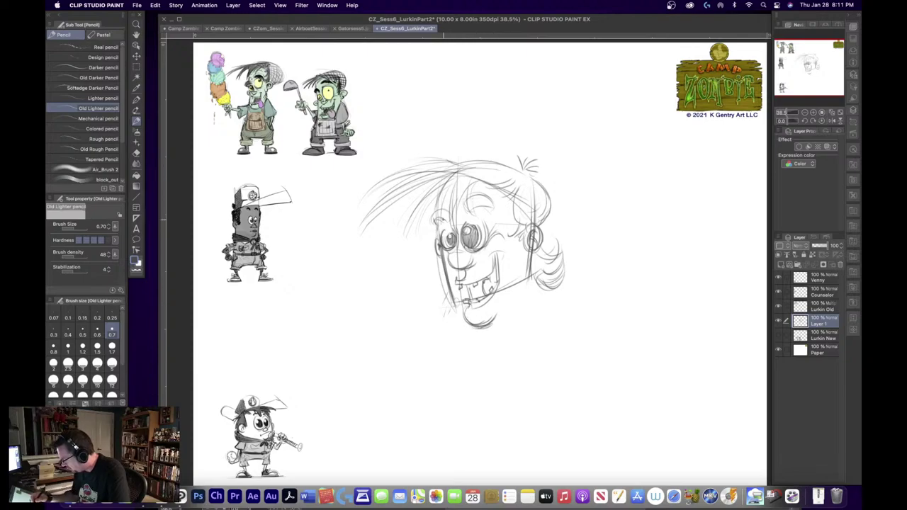
mouse_move(434, 215)
mouse_down()
mouse_move(453, 177)
mouse_move(453, 226)
mouse_up()
mouse_move(467, 176)
mouse_down()
mouse_move(452, 212)
mouse_move(490, 220)
mouse_up()
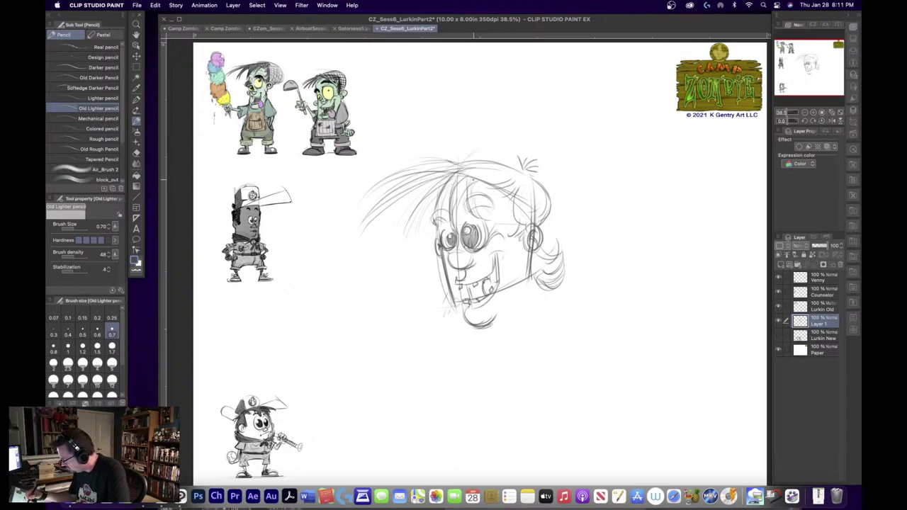
- Undo the oversized hairnet outline and redraw it smaller, bulging from the front hairline around the back of the head to the ear
mouse_move(458, 171)
mouse_down()
mouse_move(537, 225)
mouse_move(496, 139)
mouse_move(563, 230)
mouse_up()
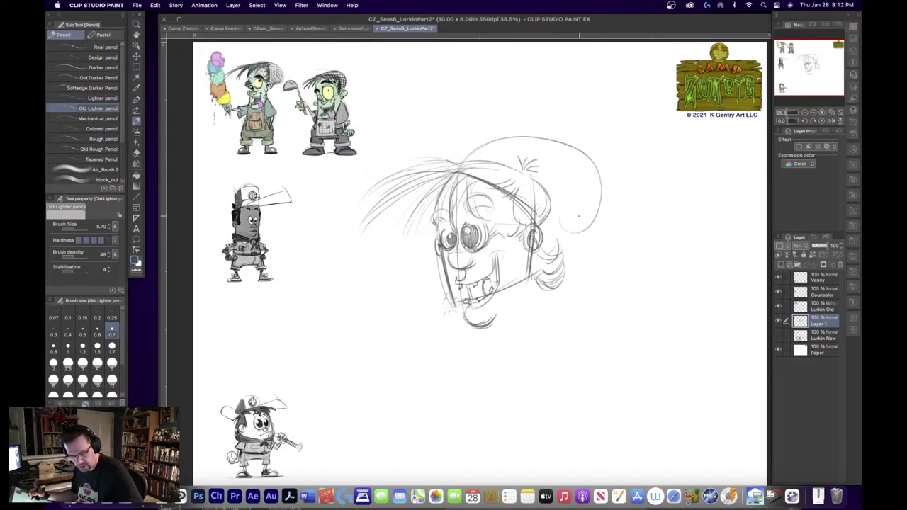
key(super+z)
mouse_move(465, 162)
mouse_down()
mouse_move(487, 147)
mouse_move(557, 228)
mouse_up()
drag(564, 193, 546, 225)
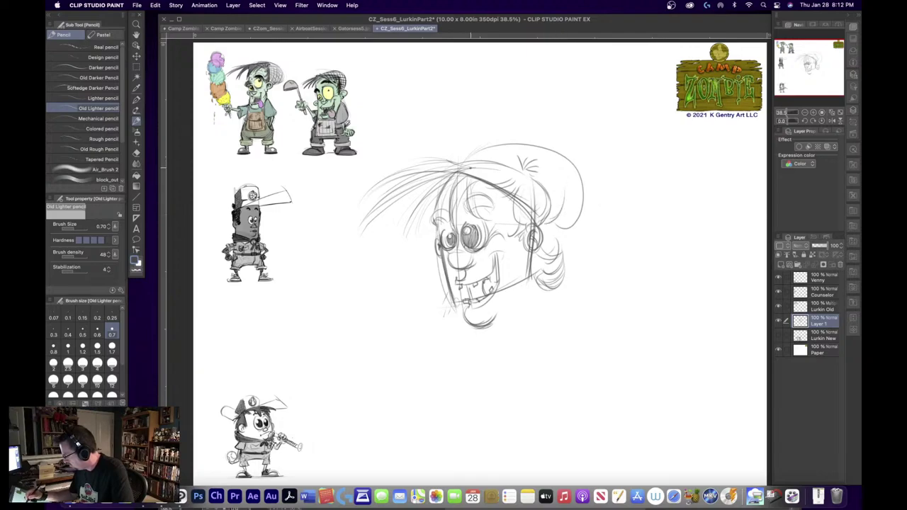
- Draw a series of curved mesh lines fanning from the hairnet's front band out to its rounded outer edge
drag(470, 169, 509, 145)
drag(484, 167, 540, 147)
mouse_move(494, 171)
mouse_down()
mouse_move(561, 156)
mouse_move(560, 167)
mouse_up()
drag(515, 186, 577, 174)
mouse_move(531, 191)
mouse_down()
mouse_move(573, 187)
mouse_move(575, 198)
mouse_up()
drag(545, 217, 566, 215)
- Cross the hairnet's mesh lines with curved strokes following the back of the head to form a grid
mouse_move(487, 153)
mouse_down()
mouse_move(482, 184)
mouse_move(496, 194)
mouse_up()
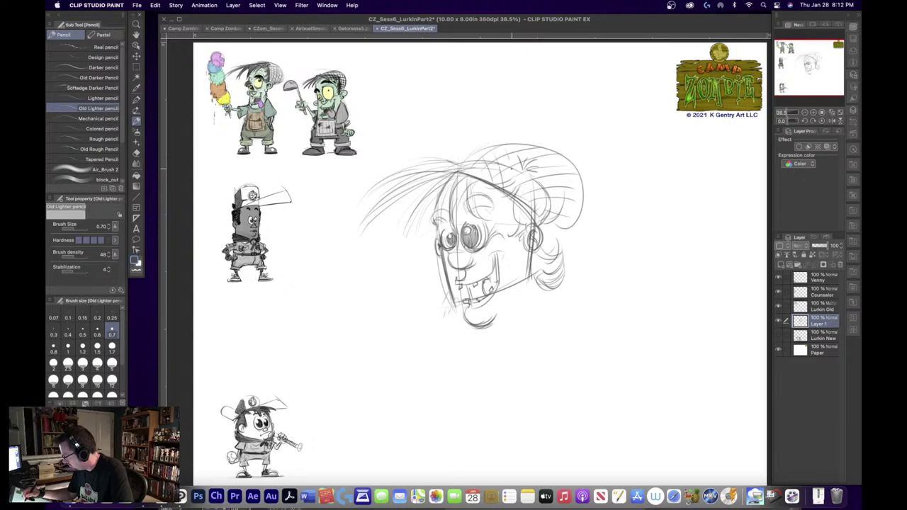
drag(514, 159, 510, 193)
mouse_move(524, 159)
mouse_down()
mouse_move(519, 198)
mouse_move(538, 209)
mouse_up()
drag(556, 157, 550, 214)
drag(566, 170, 551, 219)
drag(577, 178, 570, 226)
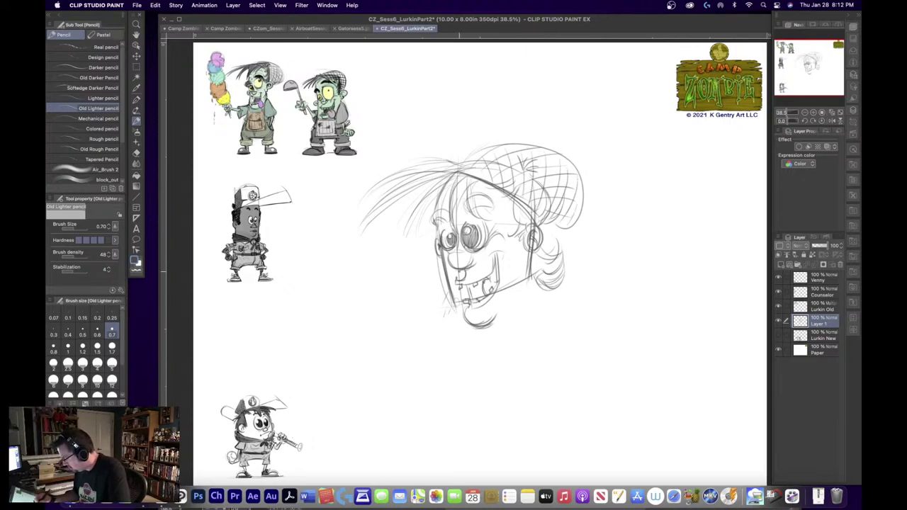
- Extend the front face line down toward the chin and move the head sketch higher on the canvas
drag(442, 249, 458, 310)
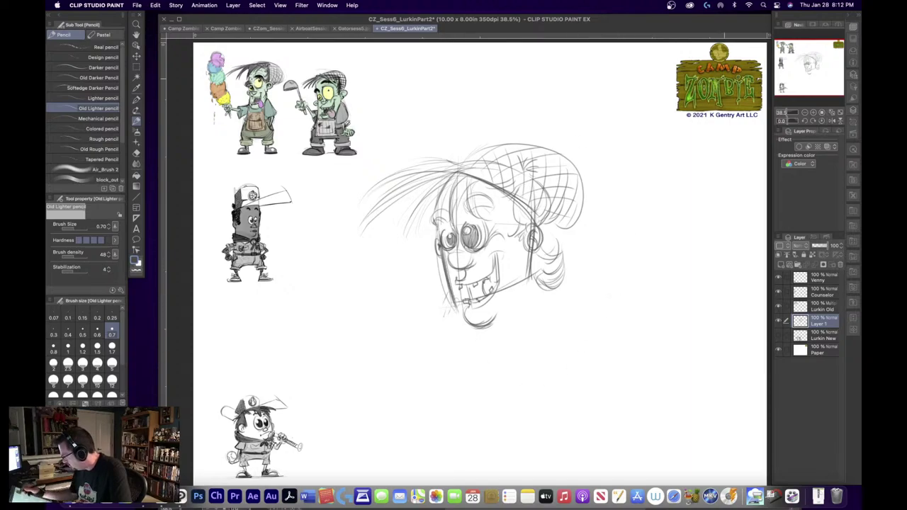
key(k)
mouse_move(514, 259)
mouse_down()
mouse_move(504, 240)
mouse_move(527, 192)
mouse_move(512, 200)
mouse_up()
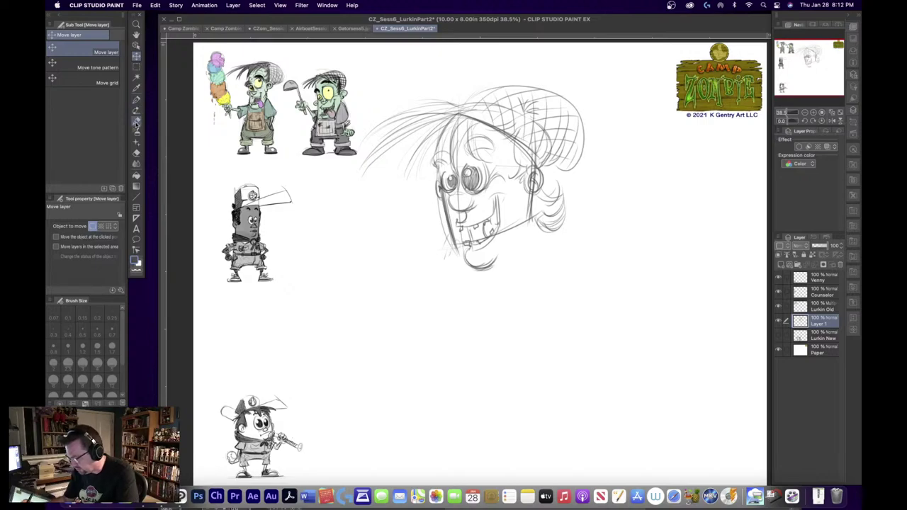
click(137, 122)
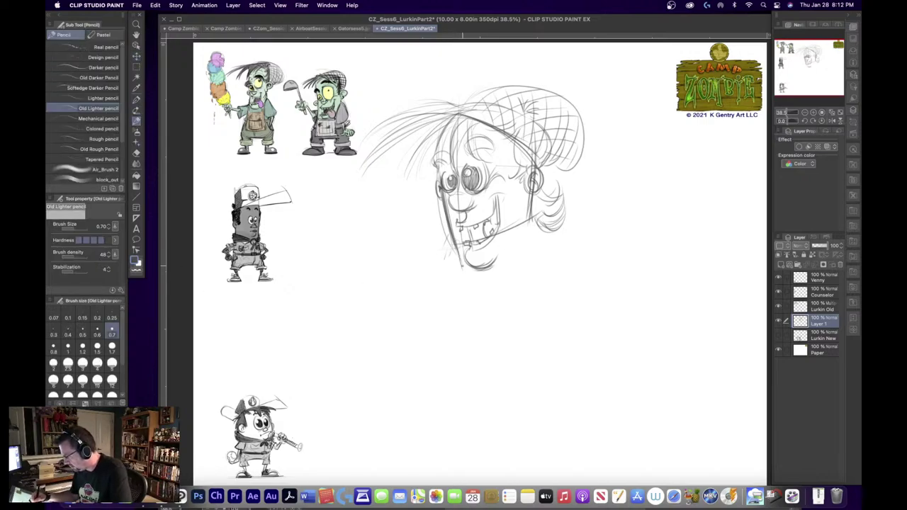
- Lengthen the jaw below the mouth with a rounded chin and draw the neck line down from behind the jaw
drag(451, 238, 462, 270)
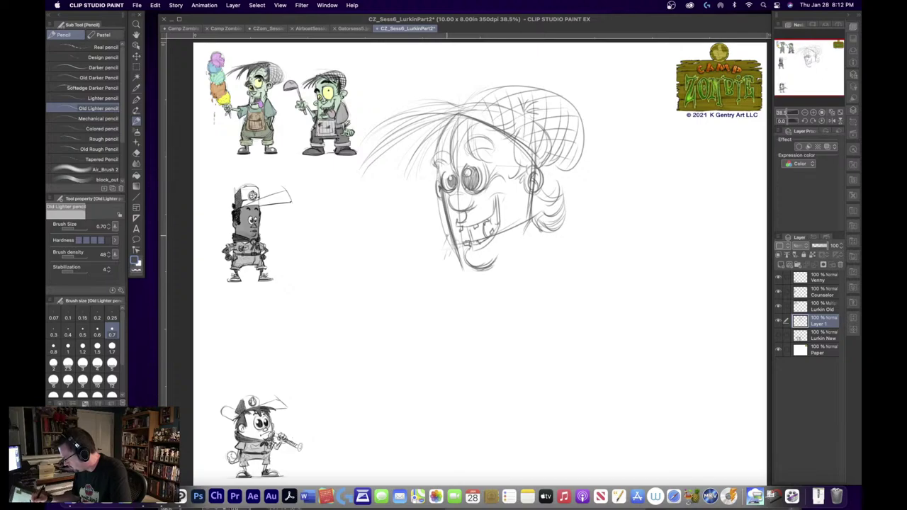
drag(447, 236, 510, 277)
mouse_move(526, 228)
mouse_down()
mouse_move(504, 277)
mouse_move(511, 273)
mouse_up()
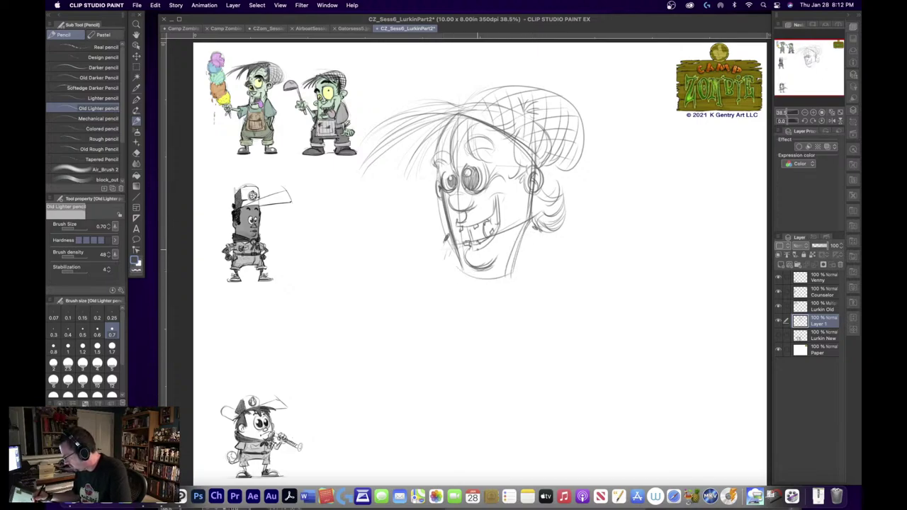
drag(458, 242, 456, 278)
mouse_move(432, 228)
mouse_down()
mouse_move(459, 267)
mouse_move(437, 213)
mouse_move(457, 271)
mouse_up()
drag(440, 243, 452, 260)
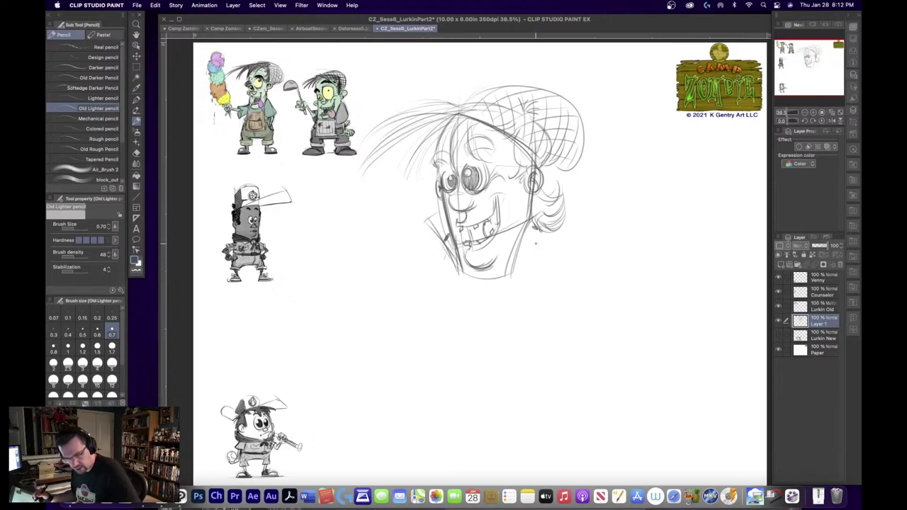
key(super+z)
key(super+z)
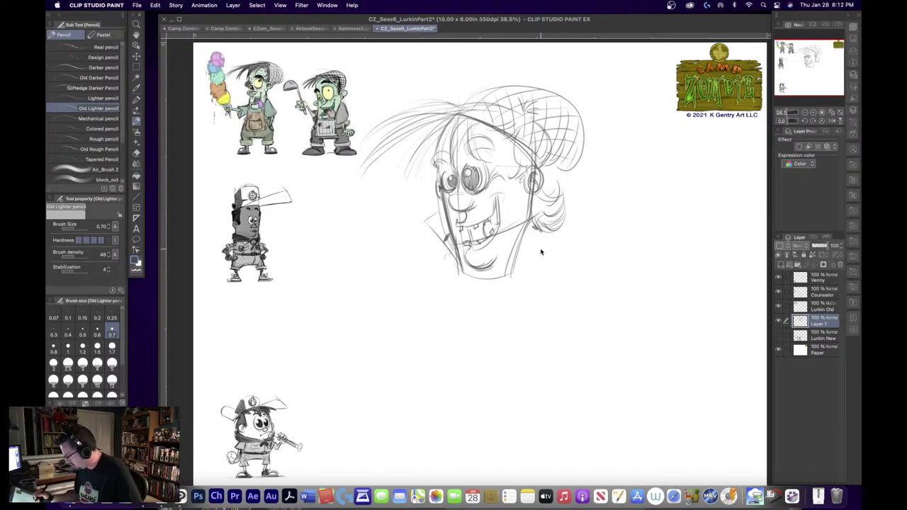
key(super+z)
key(super+z)
- Draw a pointed, folded collar flap jutting out in front of the jaw
drag(430, 222, 445, 245)
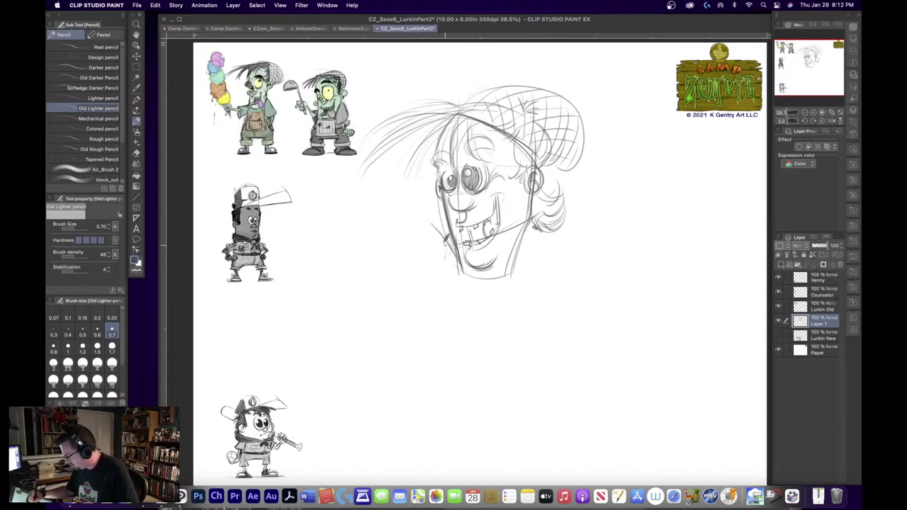
drag(442, 213, 431, 223)
drag(443, 208, 431, 224)
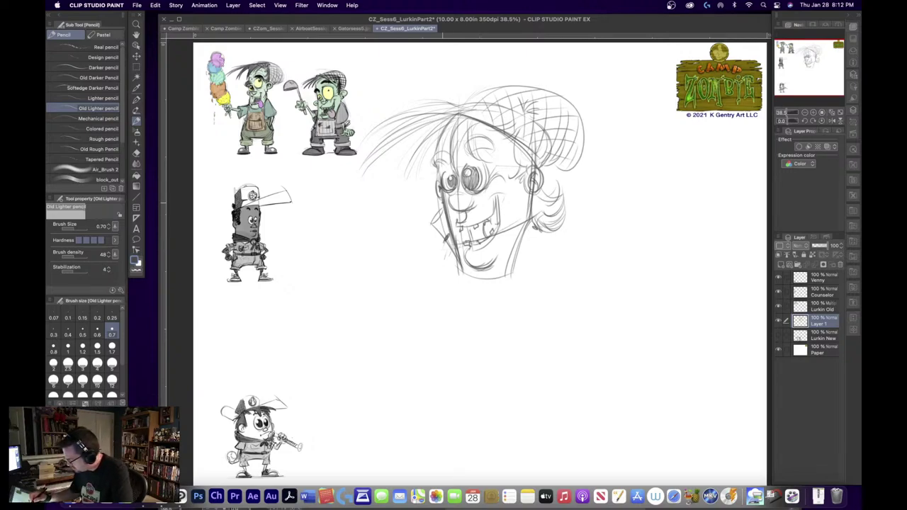
mouse_move(440, 215)
mouse_down()
mouse_move(429, 226)
mouse_move(445, 245)
mouse_up()
drag(444, 243, 451, 255)
- Add a sloping line down from the back of the neck and reinforce the hairnet's front outline and the near eye
drag(531, 221, 566, 282)
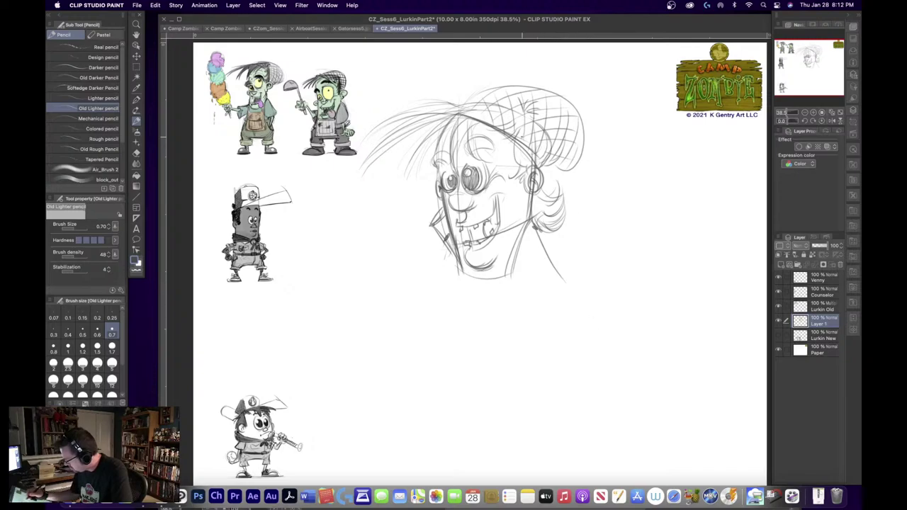
drag(456, 112, 507, 85)
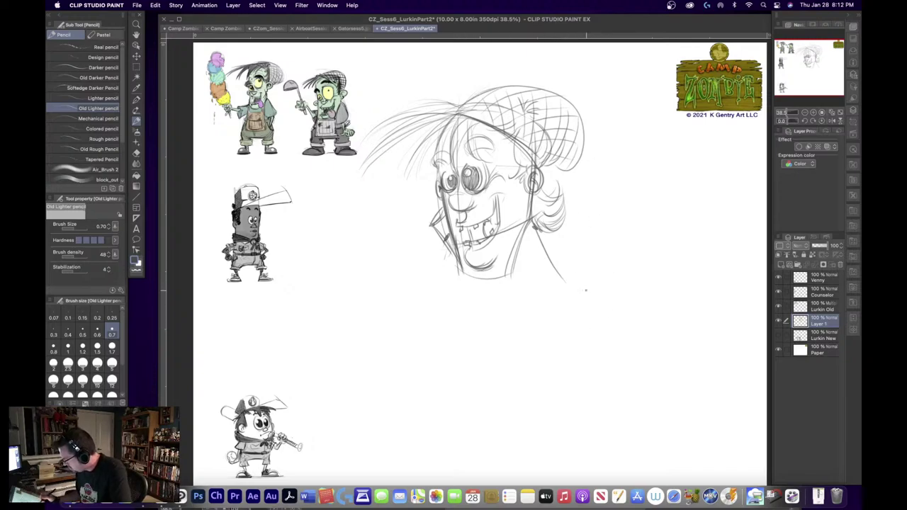
drag(476, 158, 484, 186)
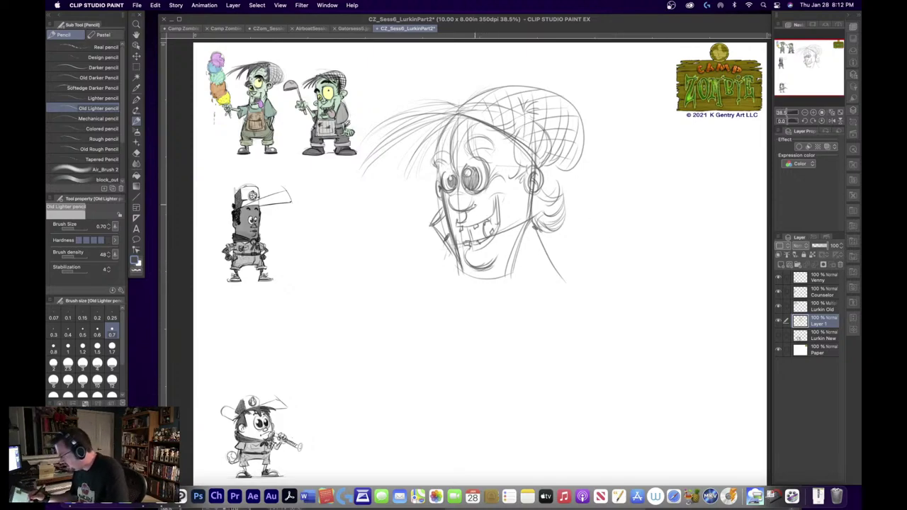
- Scale the head sketch down and place it near the top of the canvas, beside the two colored Lurkin references
click(136, 56)
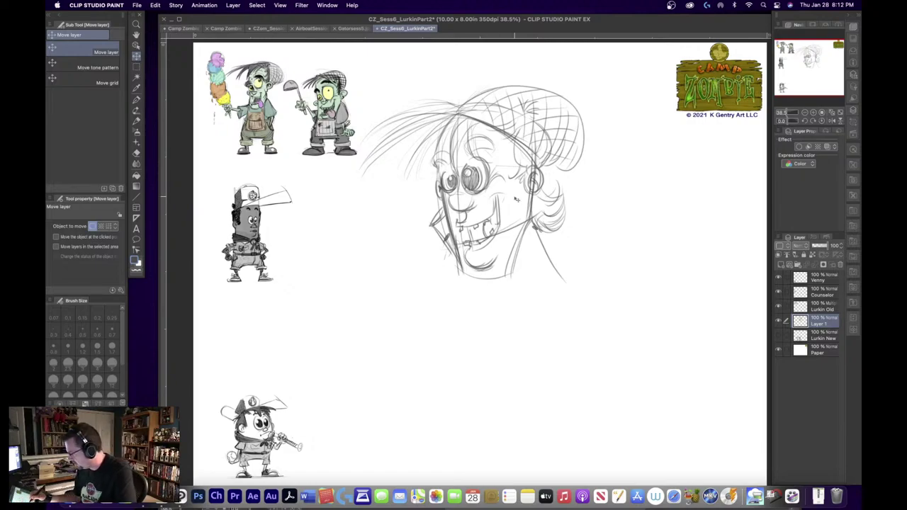
mouse_move(517, 201)
mouse_down()
mouse_move(487, 224)
mouse_move(456, 276)
mouse_move(475, 267)
mouse_up()
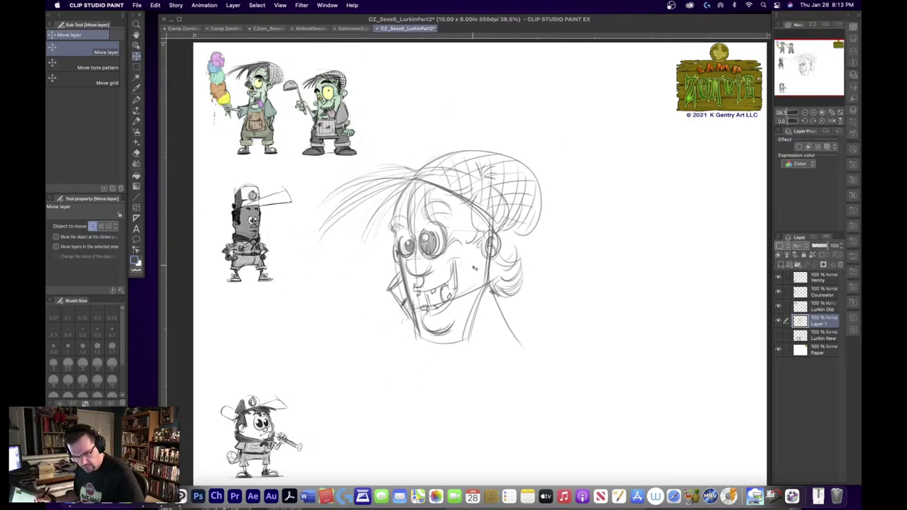
key(super+t)
mouse_move(543, 144)
mouse_down()
mouse_move(447, 244)
mouse_move(519, 123)
mouse_move(520, 96)
mouse_up()
key(Return)
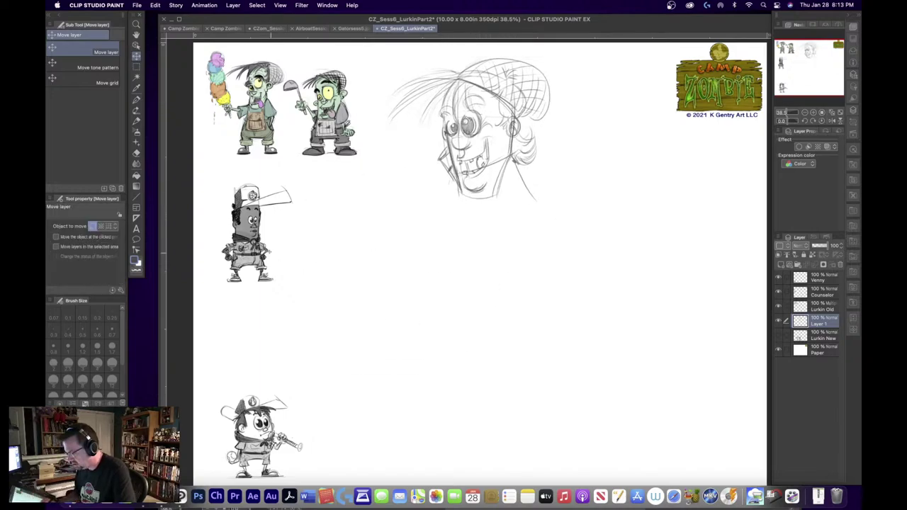
- Pencil a long slanted line in front of the face and a curved flap edge behind the neck
click(138, 132)
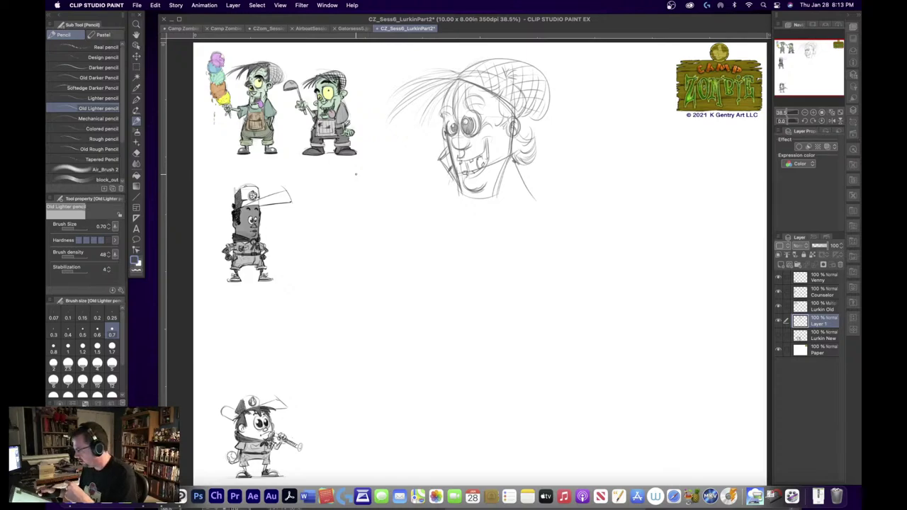
drag(491, 136, 478, 134)
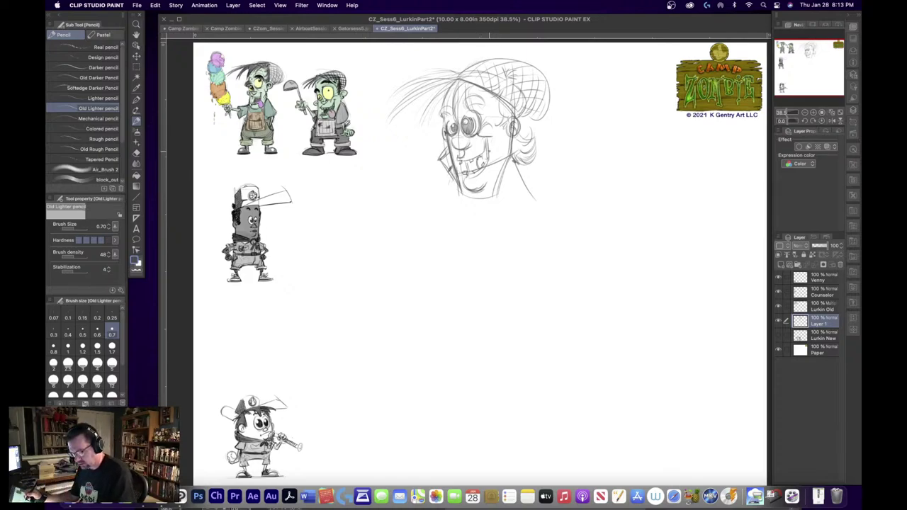
key(super+z)
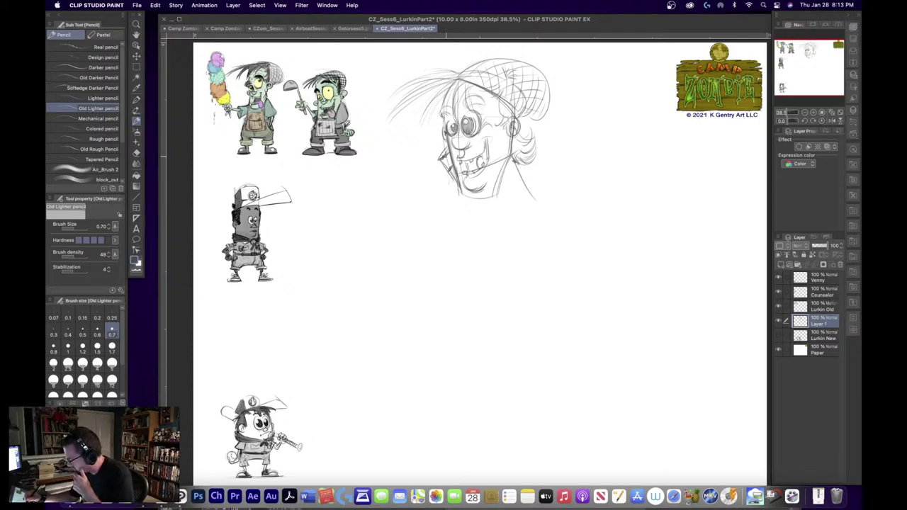
drag(428, 114, 446, 150)
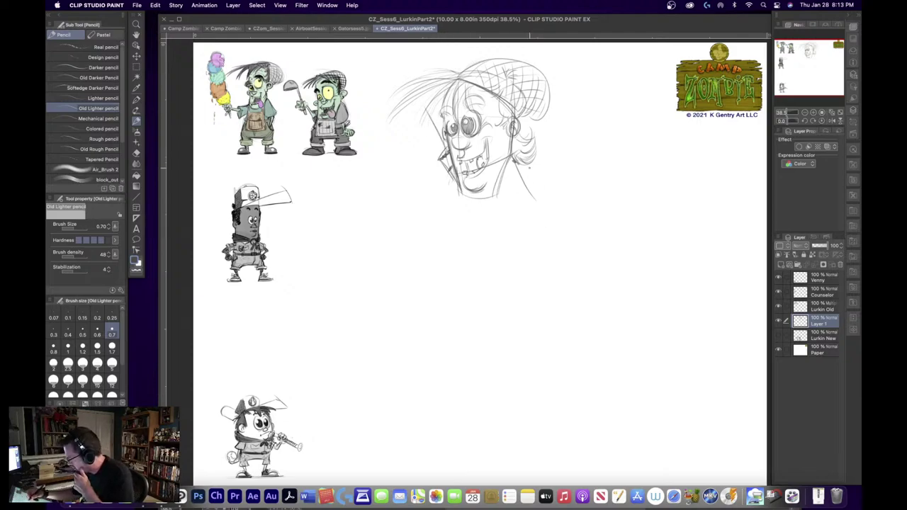
mouse_move(515, 155)
mouse_down()
mouse_move(517, 197)
mouse_move(508, 170)
mouse_move(508, 205)
mouse_move(538, 194)
mouse_up()
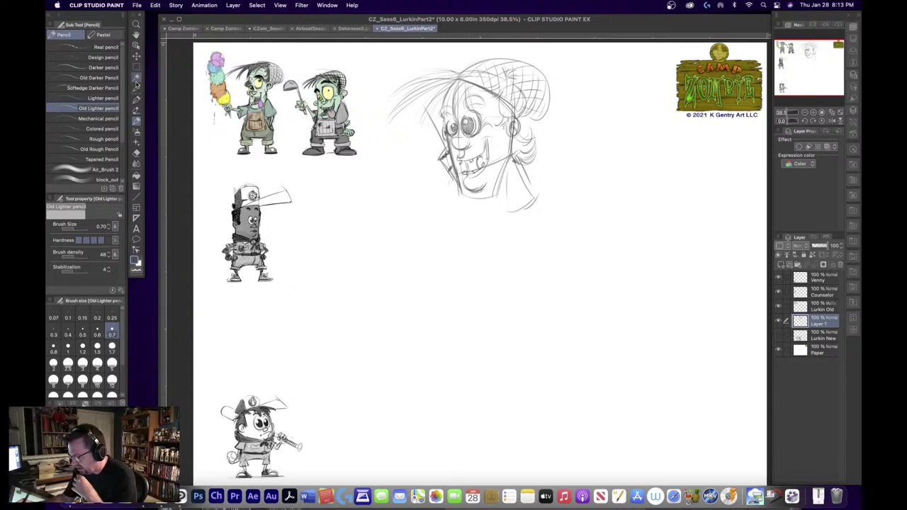
- Lasso the whole head sketch, duplicate it onto its own layer and clear the selection
click(137, 68)
click(100, 83)
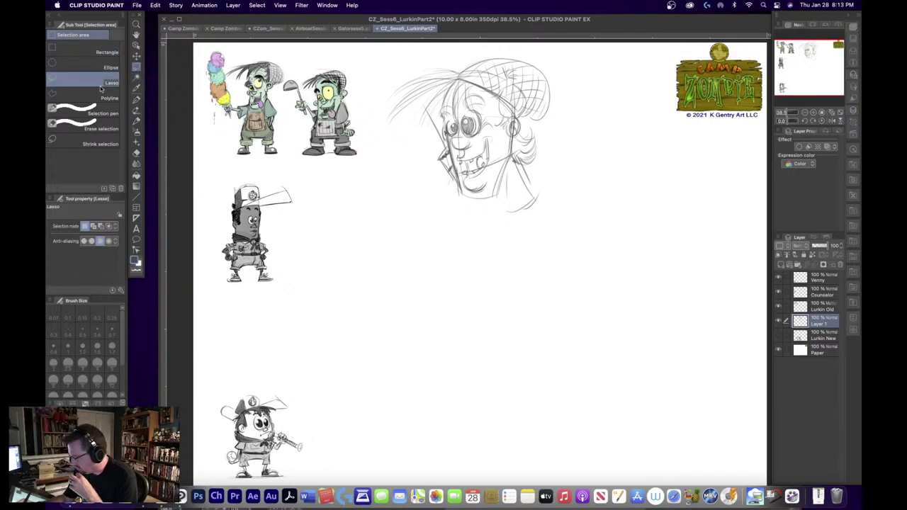
mouse_move(406, 161)
mouse_down()
mouse_move(552, 44)
mouse_move(496, 239)
mouse_move(406, 166)
mouse_up()
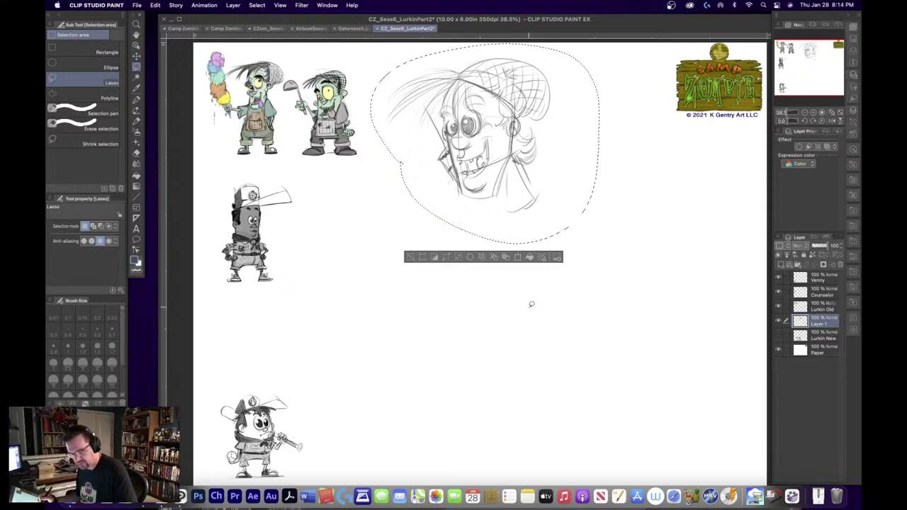
click(505, 257)
key(super+d)
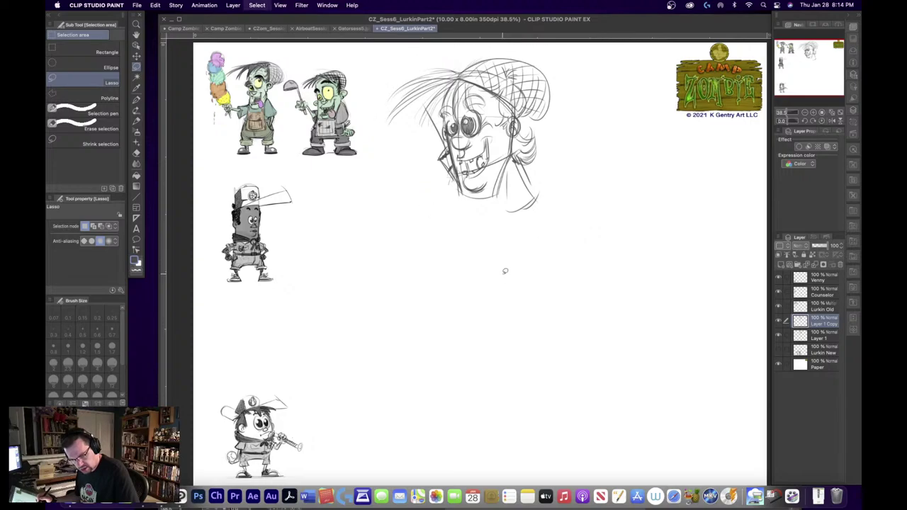
- Move the copied head below the original and hide Layer 1
click(136, 56)
mouse_move(487, 116)
mouse_down()
mouse_move(408, 292)
mouse_move(400, 258)
mouse_move(457, 288)
mouse_move(466, 226)
mouse_up()
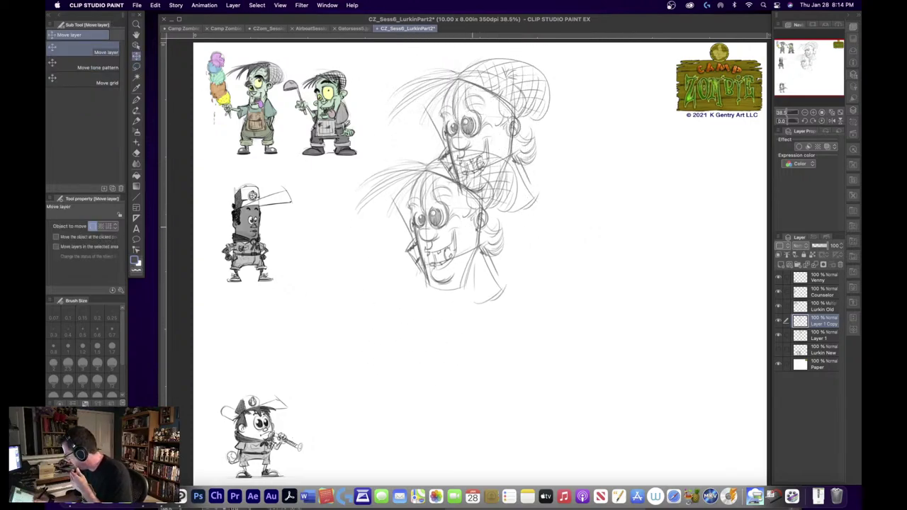
click(777, 335)
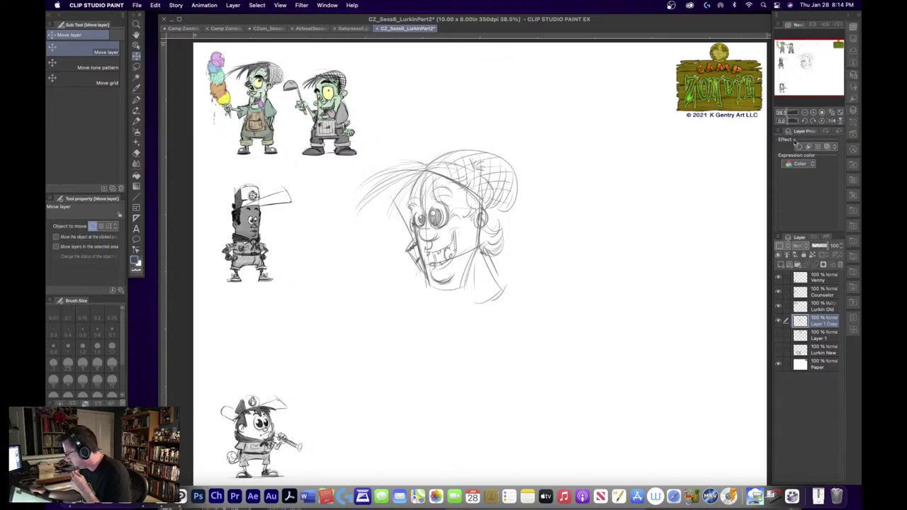
- Erase the copied head's eyes and redraw them as tall empty ovals, the near one larger than the far one
click(813, 112)
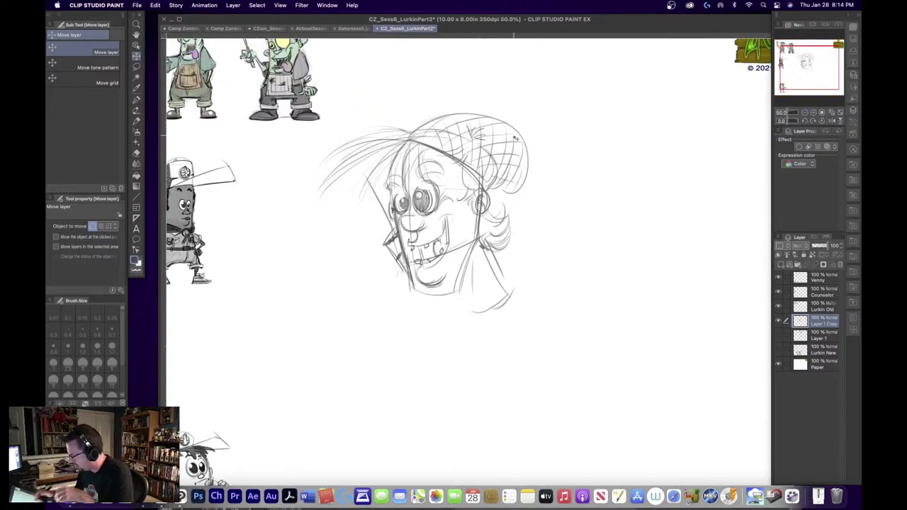
mouse_move(425, 191)
mouse_down()
mouse_move(424, 206)
mouse_move(394, 190)
mouse_up()
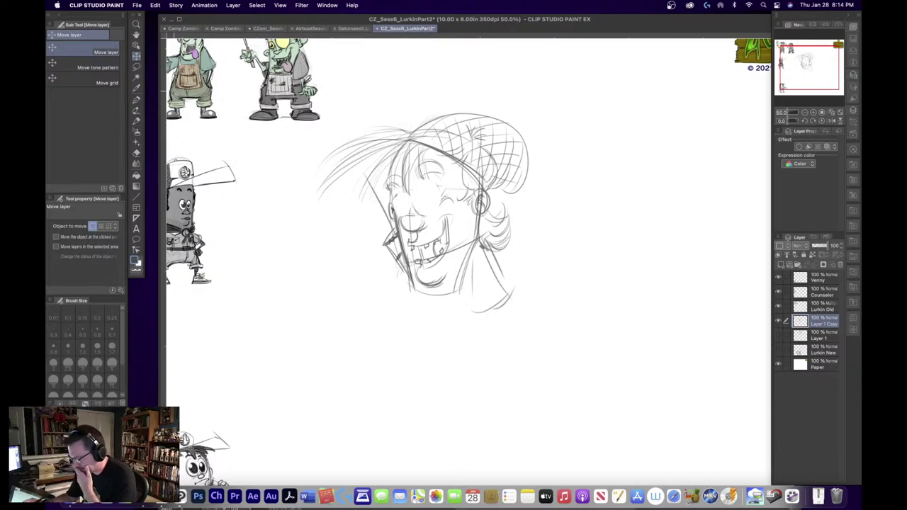
key(p)
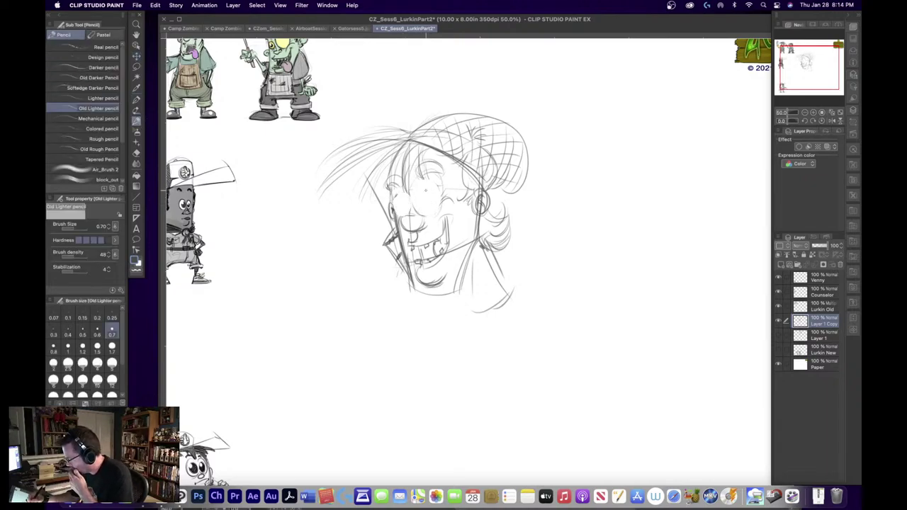
drag(396, 180, 395, 183)
mouse_move(434, 155)
mouse_down()
mouse_move(423, 171)
mouse_move(440, 174)
mouse_move(411, 205)
mouse_move(438, 198)
mouse_move(418, 216)
mouse_up()
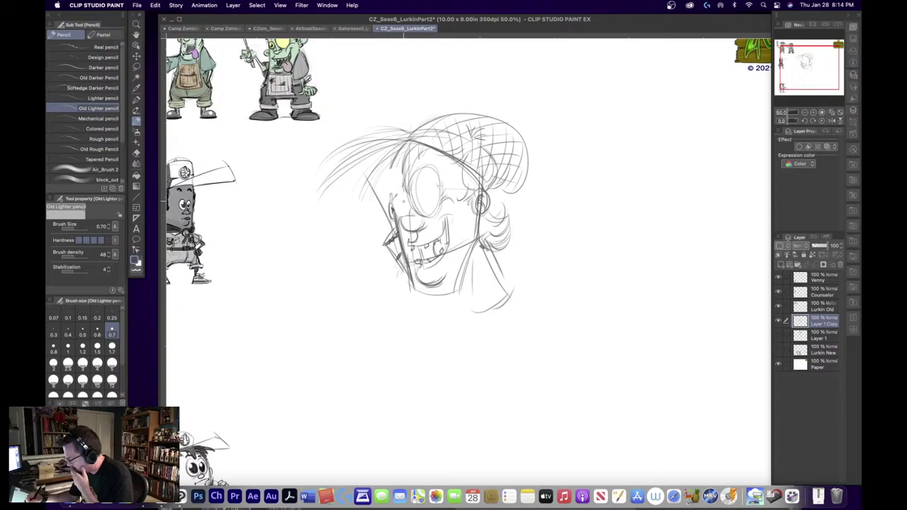
drag(404, 183, 401, 233)
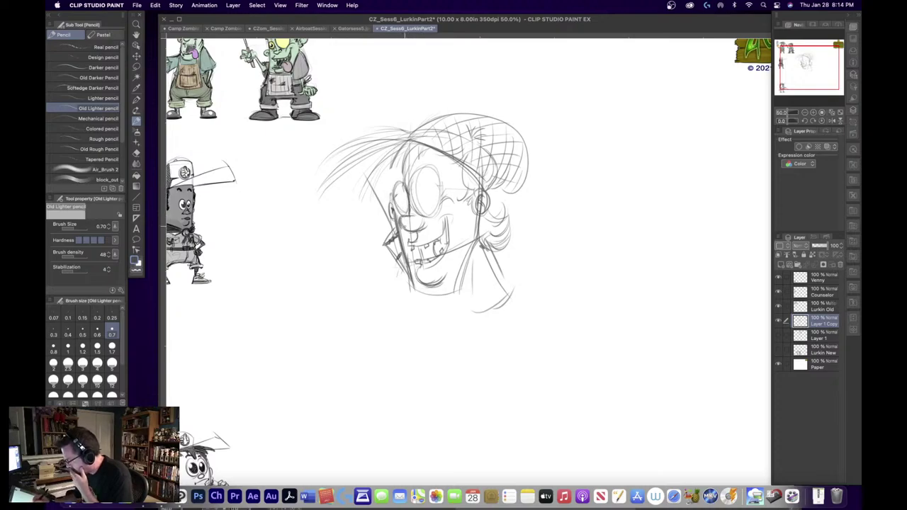
drag(401, 182, 405, 214)
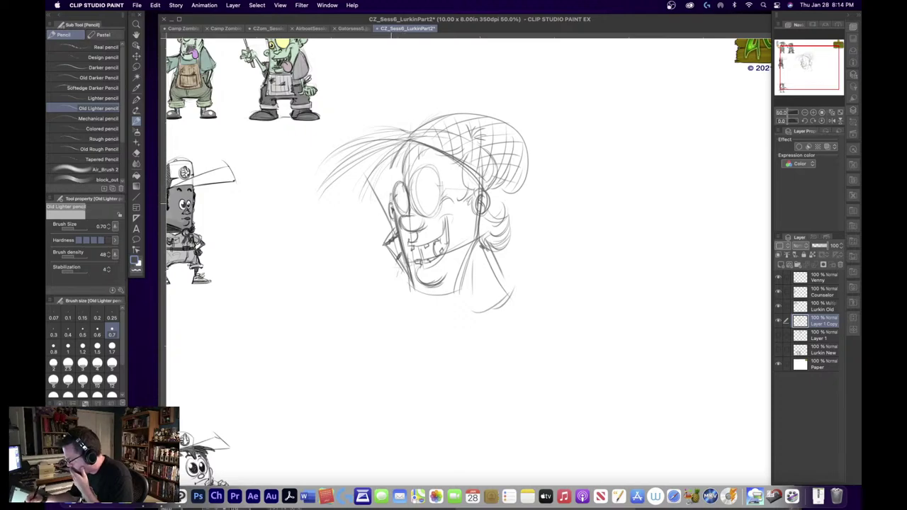
- Draw thick raised eyebrows arching high above both eyes and hatch them with short strokes
mouse_move(394, 169)
mouse_down()
mouse_move(391, 217)
mouse_move(406, 157)
mouse_move(387, 183)
mouse_move(443, 142)
mouse_move(449, 165)
mouse_move(433, 160)
mouse_move(463, 162)
mouse_move(475, 179)
mouse_up()
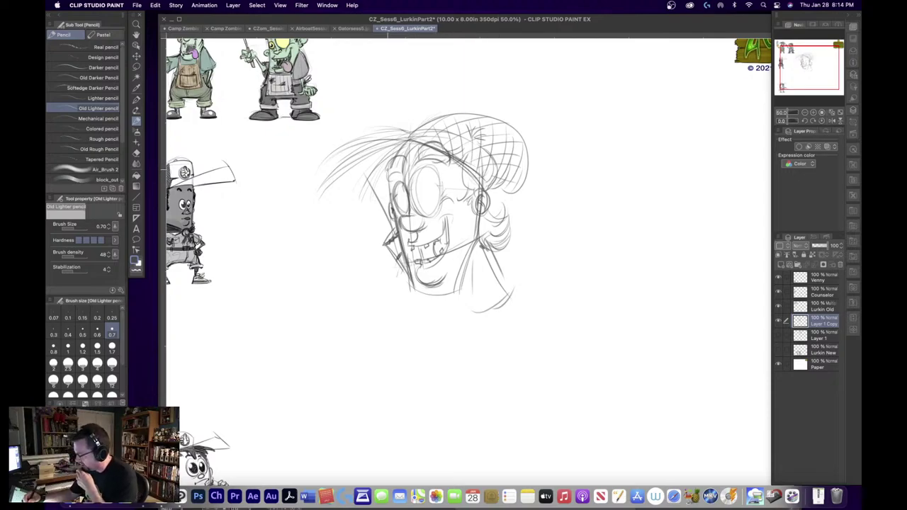
mouse_move(390, 158)
mouse_down()
mouse_move(401, 173)
mouse_move(441, 156)
mouse_up()
drag(434, 146, 446, 163)
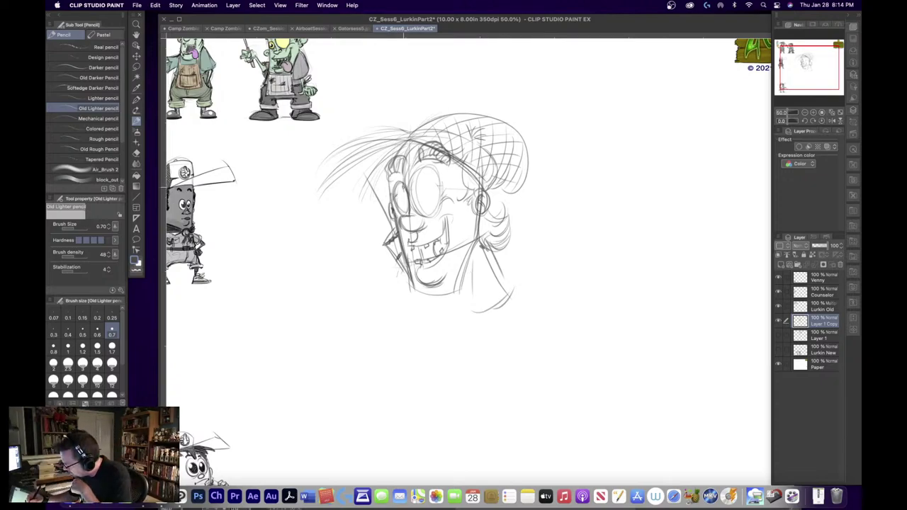
- Darken the far eye's oval and draw a smaller iris oval inside the near eye
drag(402, 183, 396, 214)
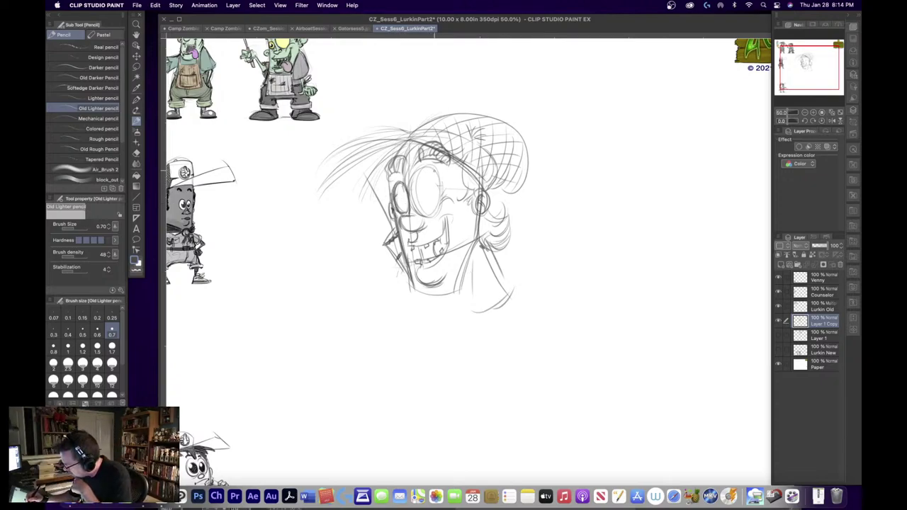
mouse_move(418, 169)
mouse_down()
mouse_move(419, 193)
mouse_move(422, 204)
mouse_move(429, 178)
mouse_move(436, 198)
mouse_move(439, 181)
mouse_move(415, 185)
mouse_move(417, 213)
mouse_up()
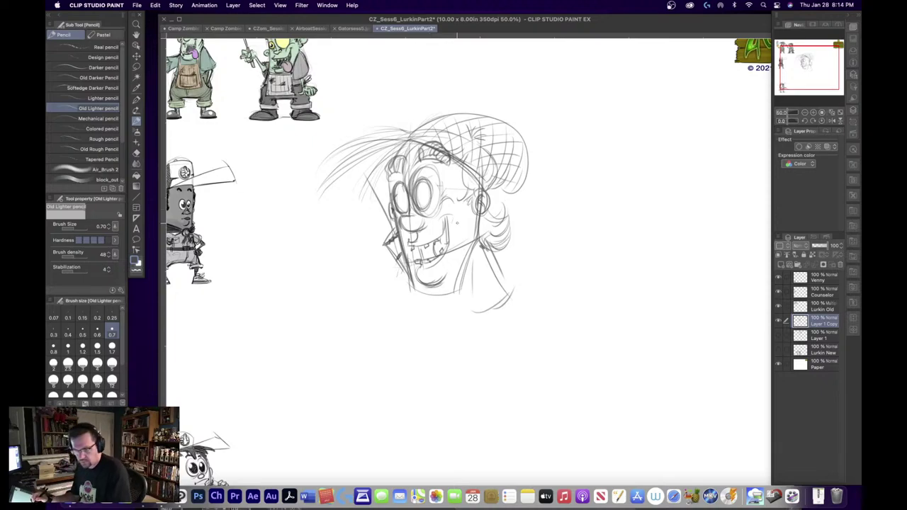
- Undo the near eye's iris and redraw smaller oval irises in both eyes, shading the near one
key(super+z)
key(super+z)
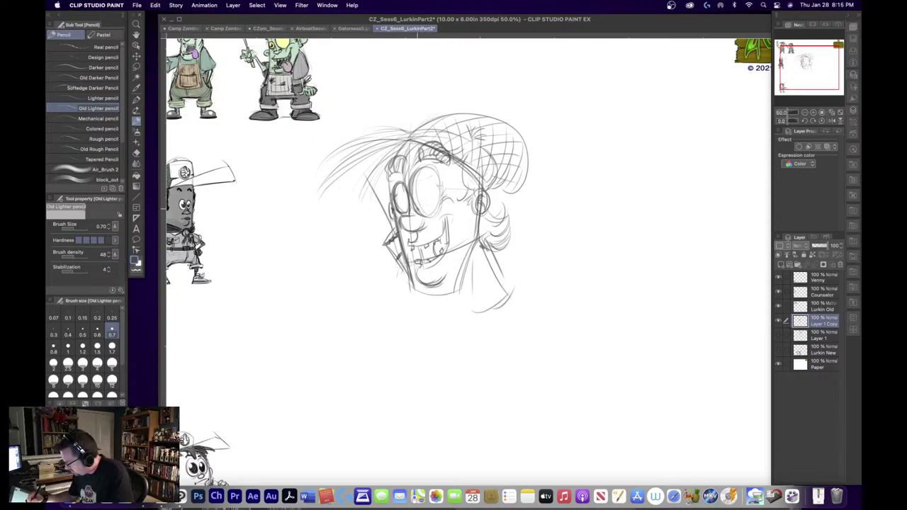
mouse_move(425, 183)
mouse_down()
mouse_move(416, 211)
mouse_move(402, 204)
mouse_up()
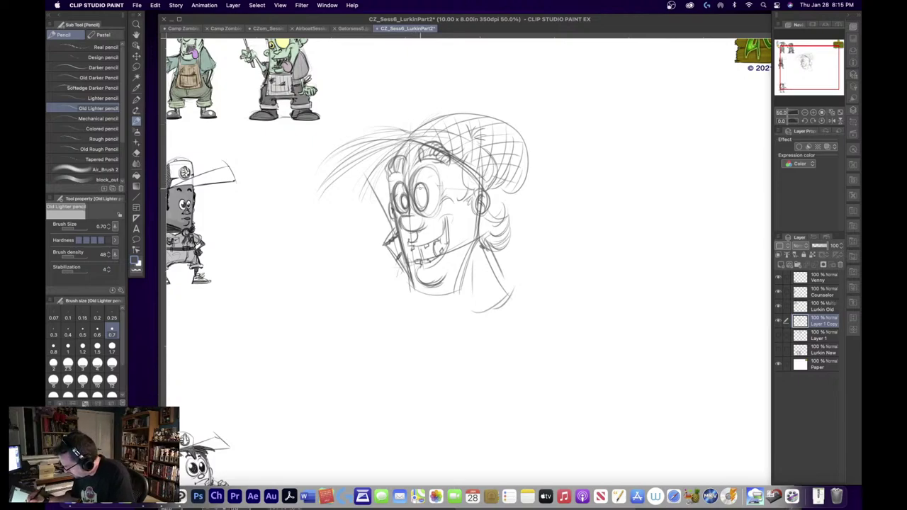
mouse_move(403, 196)
mouse_down()
mouse_move(480, 203)
mouse_move(430, 170)
mouse_move(426, 212)
mouse_up()
key(super+z)
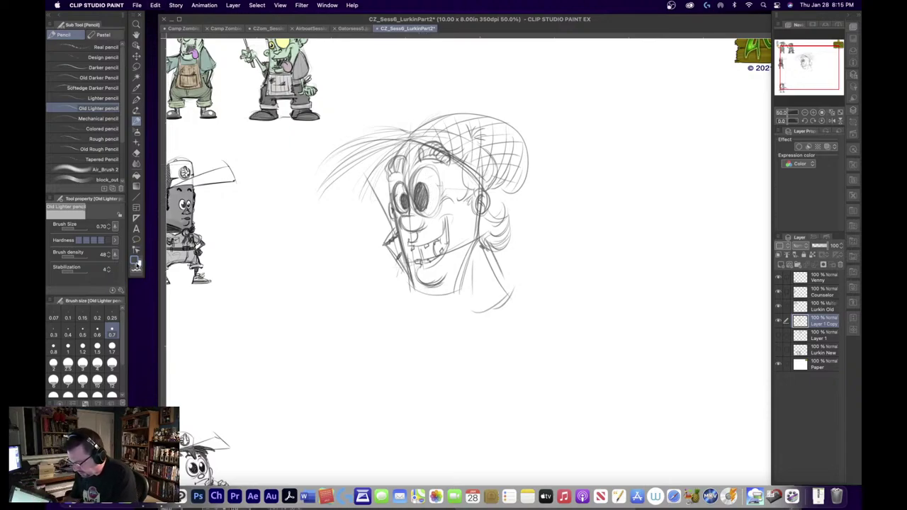
- Erase the heavy outlines around both eyes using the transparent colour with the pencil at size 2
key(c)
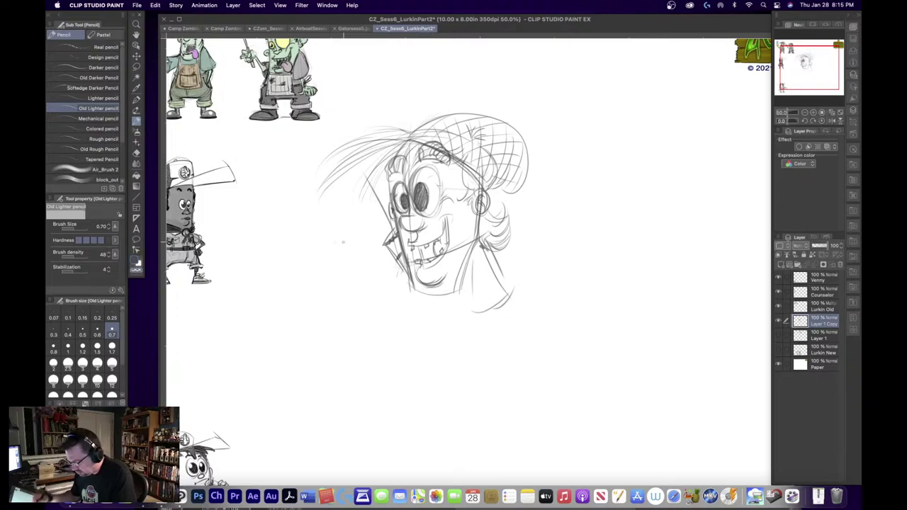
click(138, 266)
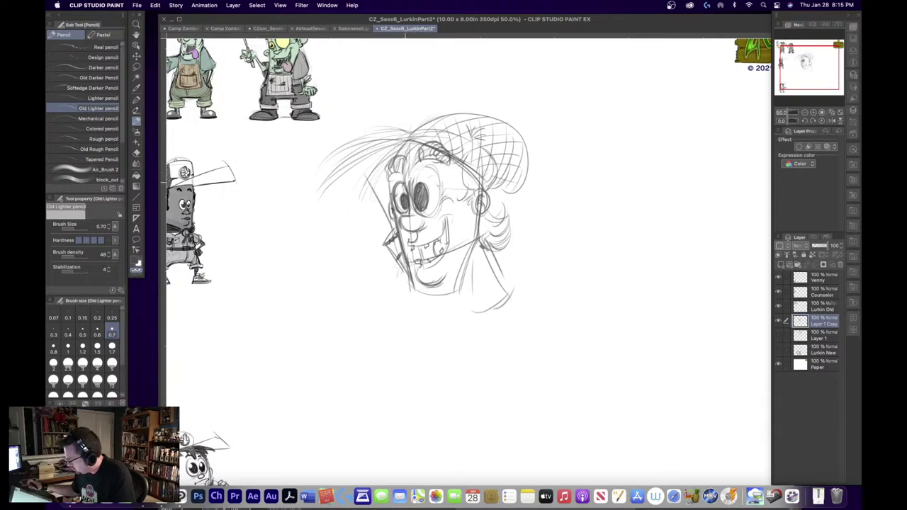
click(53, 363)
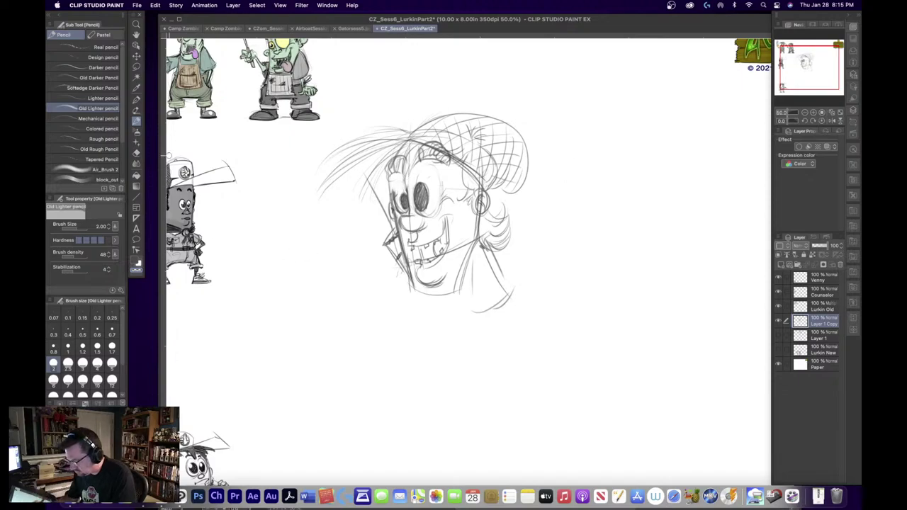
- Return to the drawing colour at brush size 0.7 and redraw clean outlines around both eyes
key(bracketleft)
key(bracketleft)
key(bracketleft)
key(bracketleft)
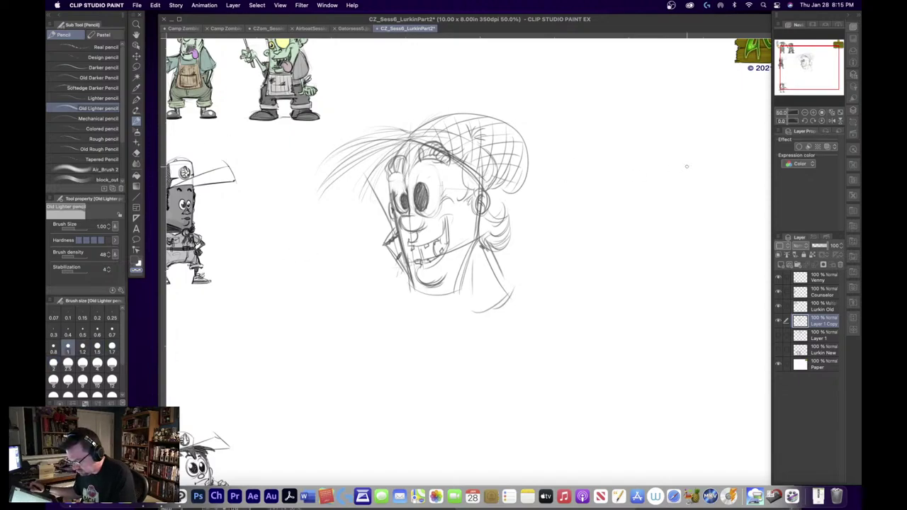
key(bracketleft)
key(bracketleft)
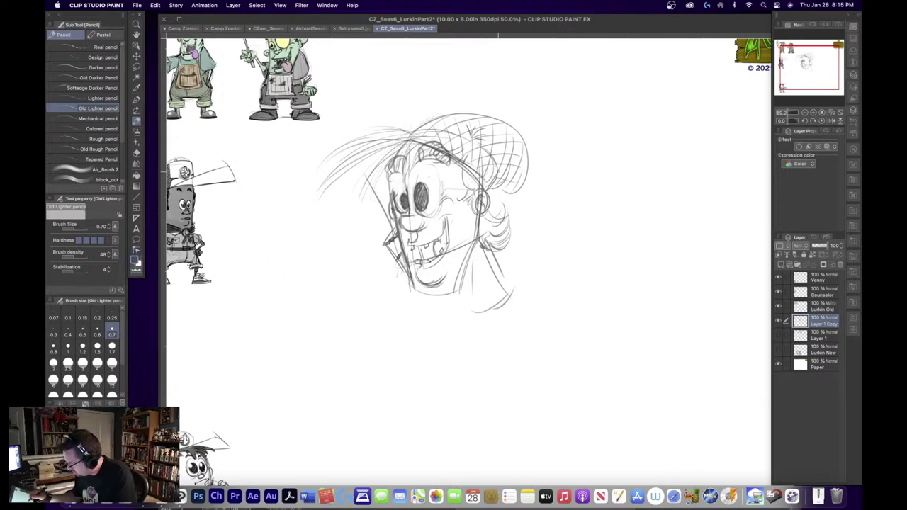
drag(441, 171, 440, 211)
mouse_move(398, 182)
mouse_down()
mouse_move(392, 210)
mouse_move(406, 214)
mouse_up()
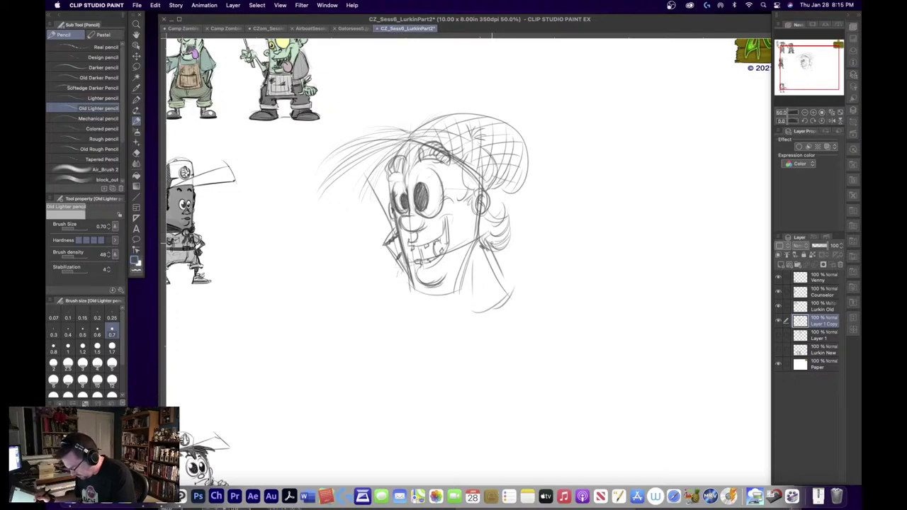
drag(417, 211, 426, 215)
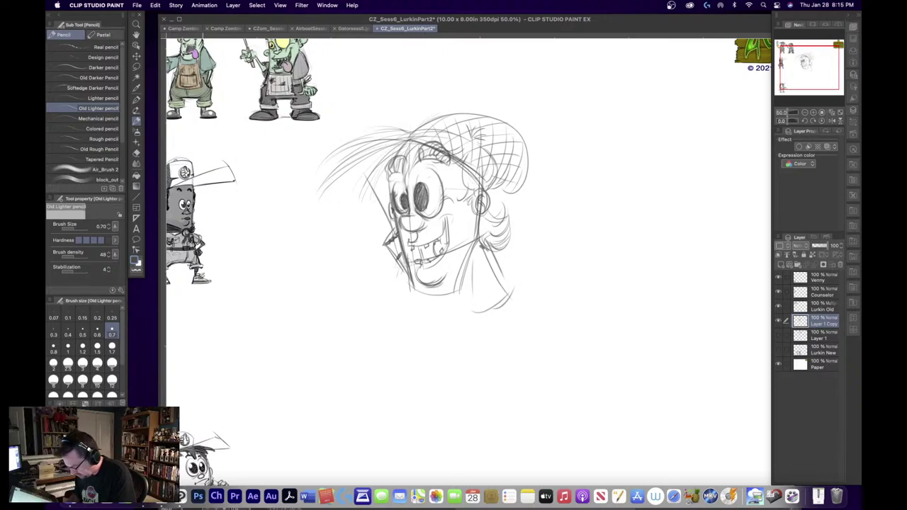
- Draw a curved contour inside the near eye's outline, running around the iris and down below the eye
drag(634, 158, 699, 106)
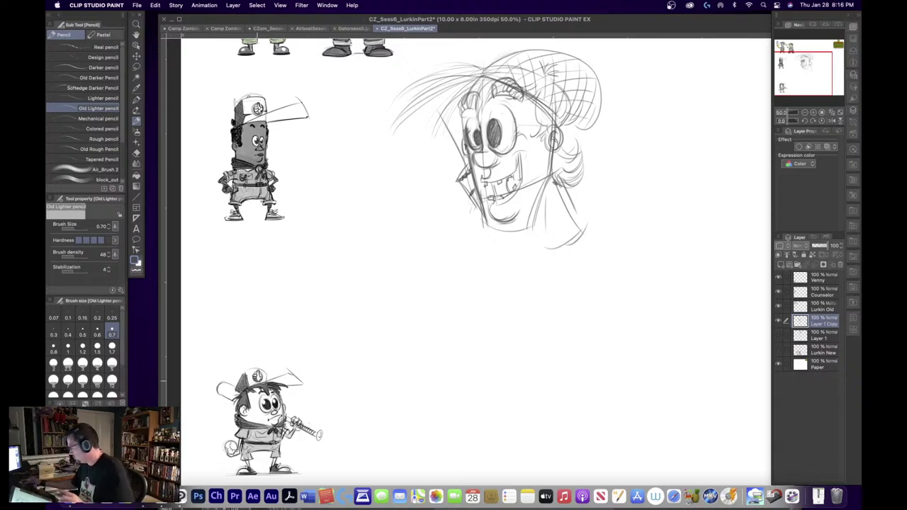
key(super+Tab)
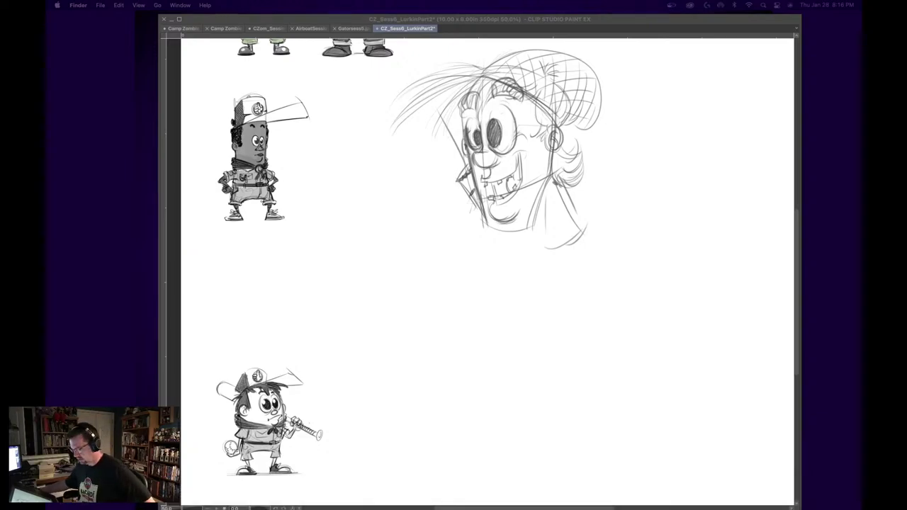
click(534, 28)
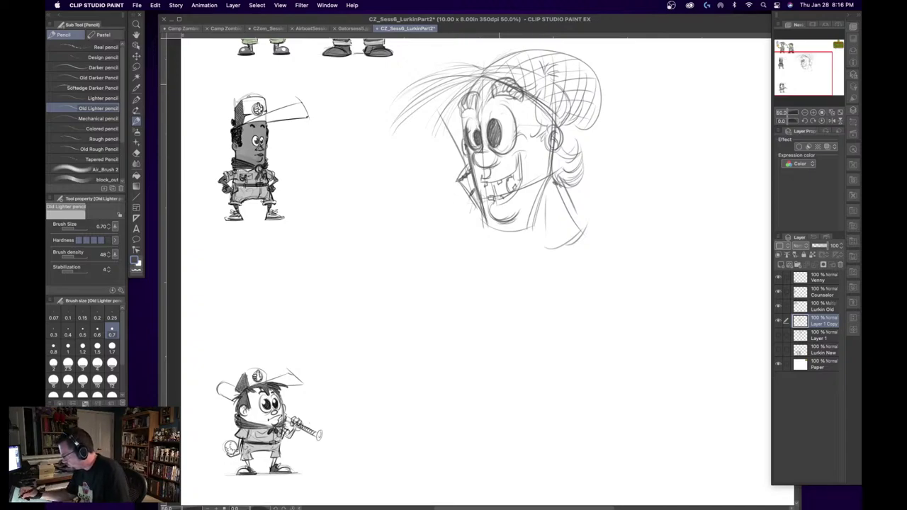
mouse_move(494, 111)
mouse_down()
mouse_move(511, 104)
mouse_move(497, 147)
mouse_move(472, 149)
mouse_move(488, 176)
mouse_move(514, 171)
mouse_up()
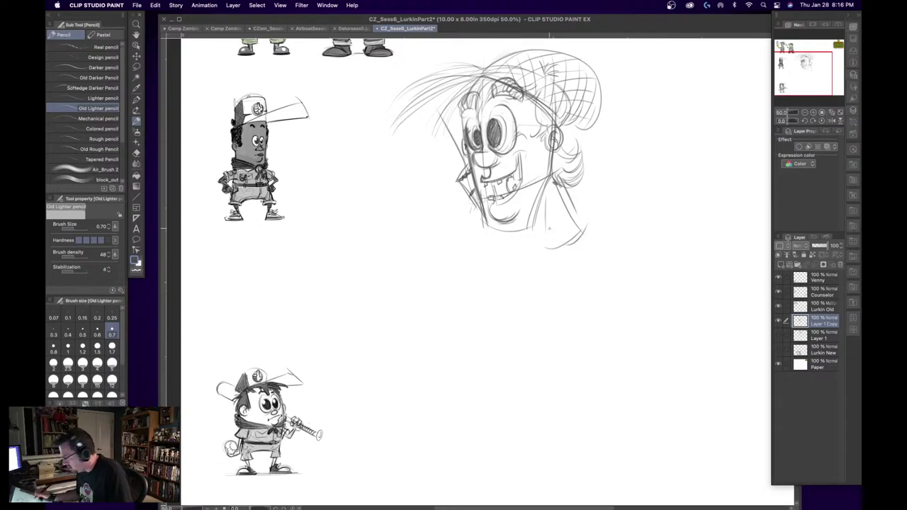
- Move the reworked head to the lower part of the page and show Layer 1 again
key(k)
drag(551, 286, 624, 326)
click(804, 113)
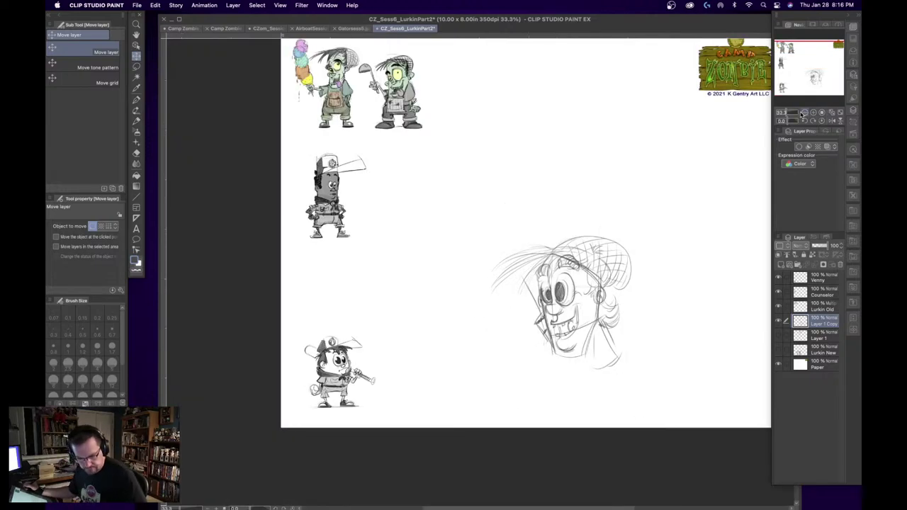
key(super+0)
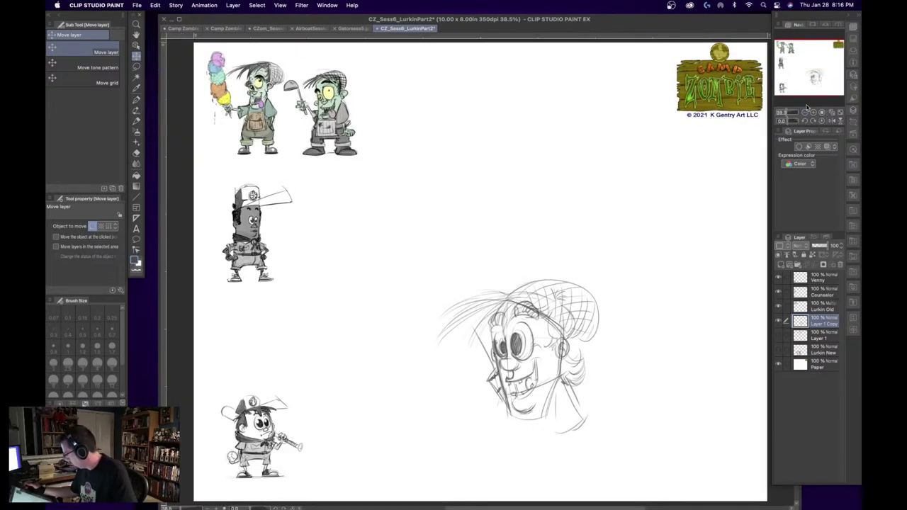
click(779, 306)
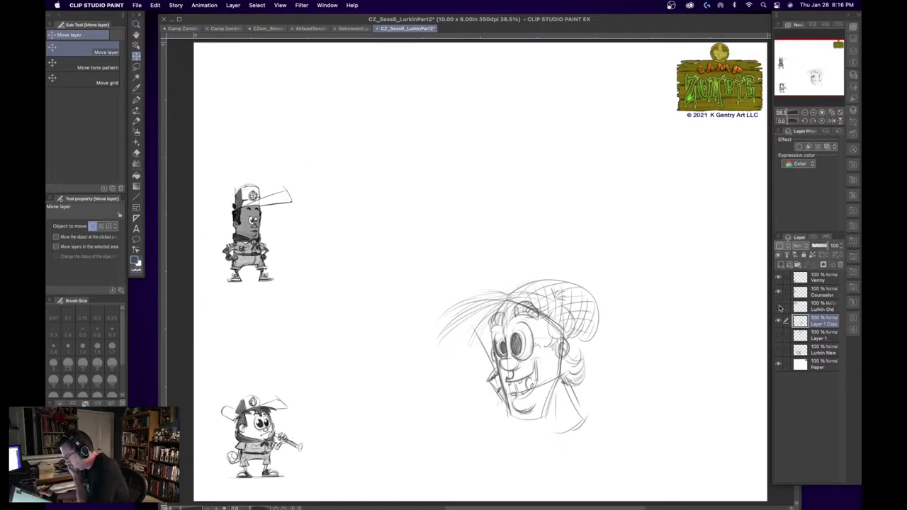
click(780, 306)
click(779, 337)
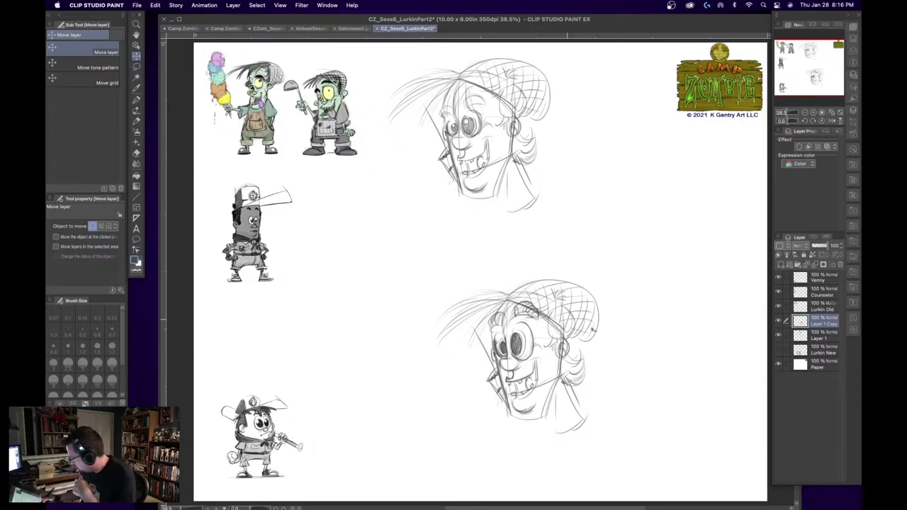
- Nudge the Lurkin Old figures slightly and place the Layer 1 Copy head directly beneath the original head
click(823, 306)
drag(506, 310, 484, 299)
drag(262, 95, 290, 108)
click(820, 321)
drag(594, 372, 545, 311)
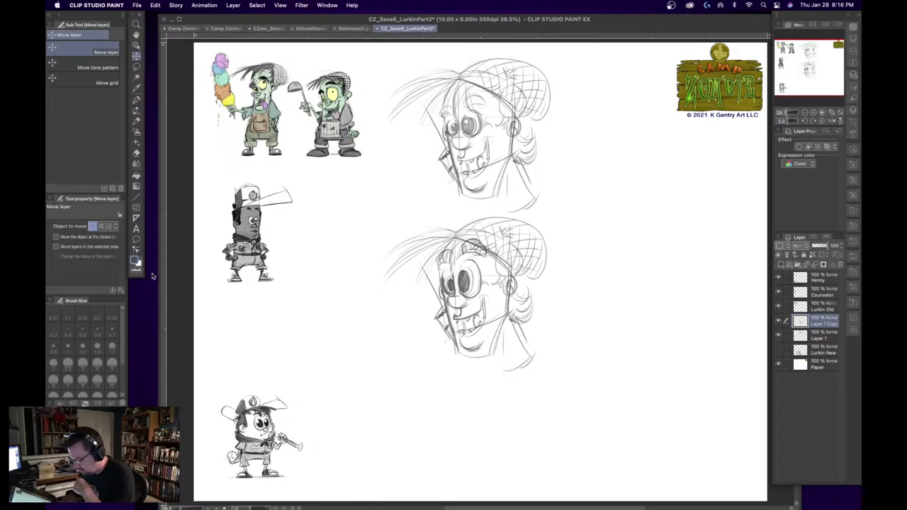
- Darken the reworked head's far face edge, neck line and far eyebrow with the Old Lighter pencil, and shade the mouth's interior
click(136, 100)
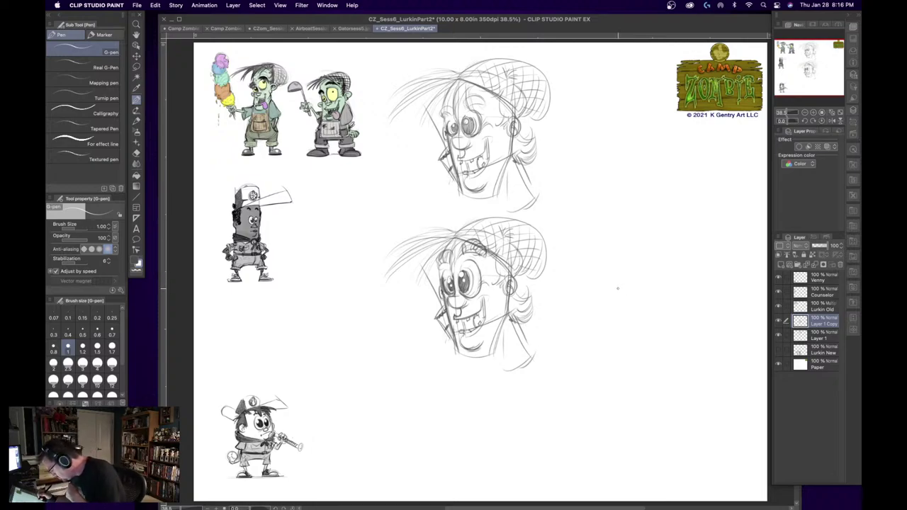
click(136, 122)
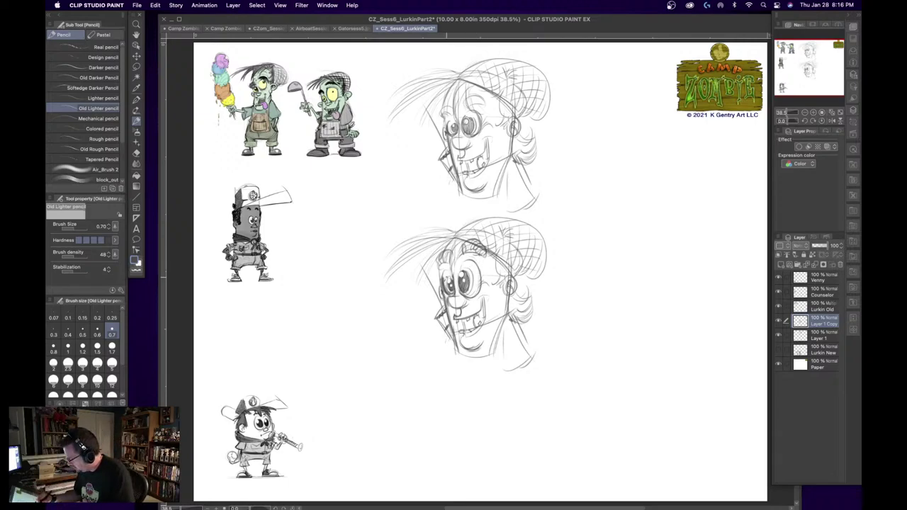
drag(441, 263, 438, 285)
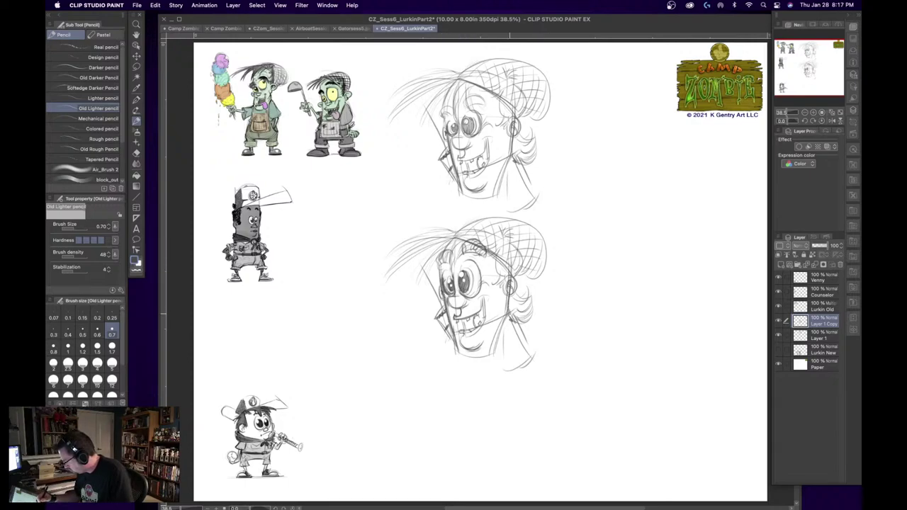
drag(510, 309, 497, 353)
mouse_move(440, 263)
mouse_down()
mouse_move(440, 272)
mouse_move(453, 262)
mouse_up()
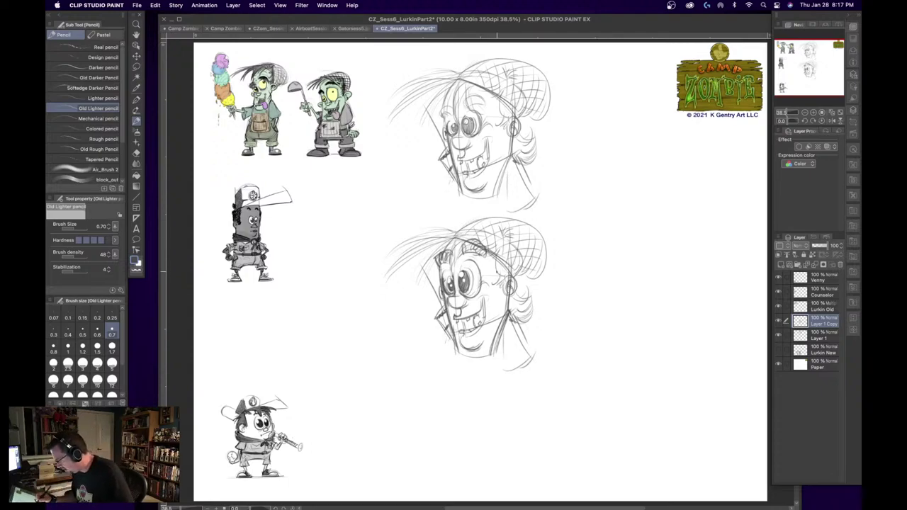
drag(463, 325, 474, 323)
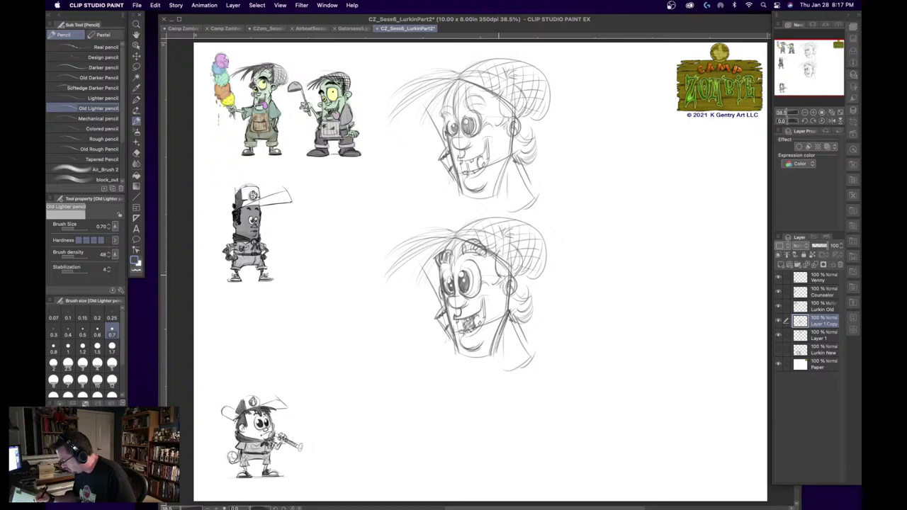
- Hatch the sideburn in front of the ear and darken the long hair strands sweeping out over the forehead
drag(498, 277, 500, 286)
mouse_move(445, 238)
mouse_down()
mouse_move(386, 282)
mouse_move(443, 240)
mouse_move(384, 276)
mouse_move(395, 242)
mouse_up()
drag(469, 241, 421, 272)
drag(454, 241, 439, 250)
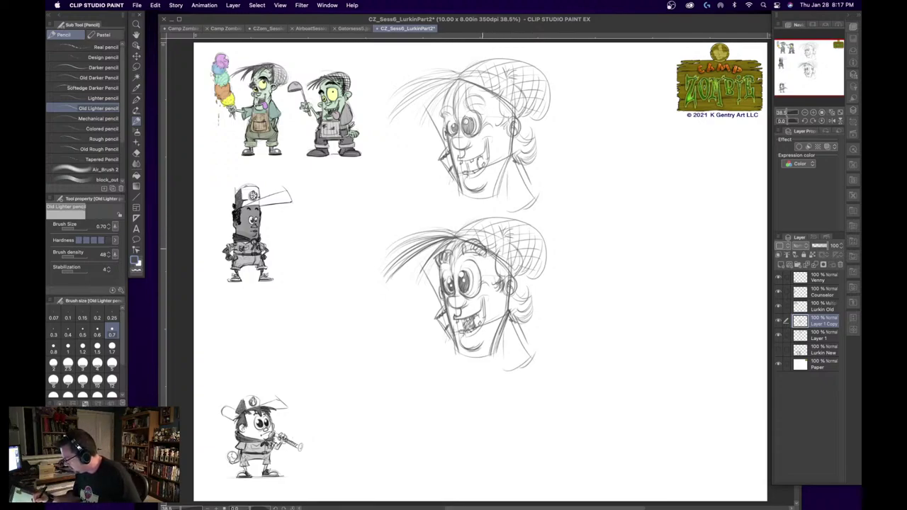
- Shade the hairnet's front edge and back underside, and strengthen the jaw and chin line
mouse_move(486, 249)
mouse_down()
mouse_move(498, 237)
mouse_move(497, 281)
mouse_up()
mouse_move(522, 251)
mouse_down()
mouse_move(514, 280)
mouse_move(527, 279)
mouse_up()
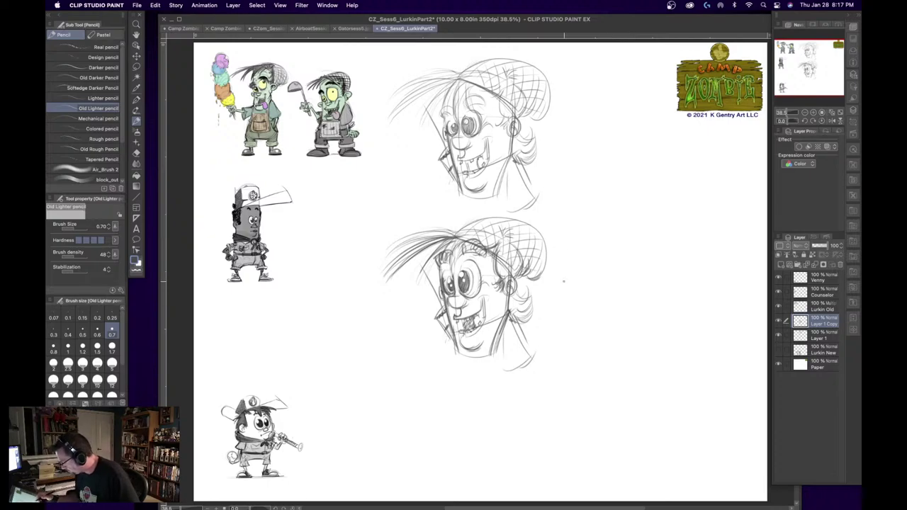
mouse_move(451, 333)
mouse_down()
mouse_move(457, 360)
mouse_move(488, 351)
mouse_up()
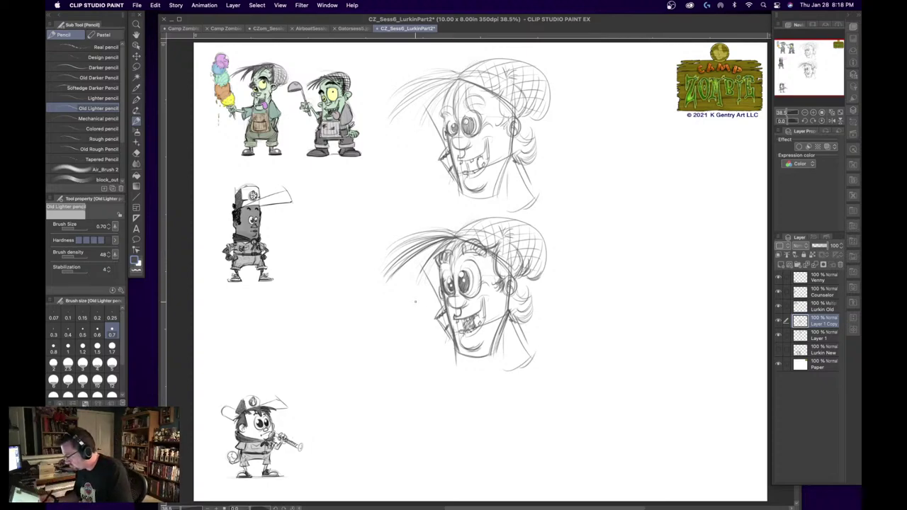
- Move the reworked head to the right of the original, and paste a second copy of the original head below it
key(k)
mouse_move(486, 288)
mouse_down()
mouse_move(513, 296)
mouse_move(683, 198)
mouse_move(678, 218)
mouse_up()
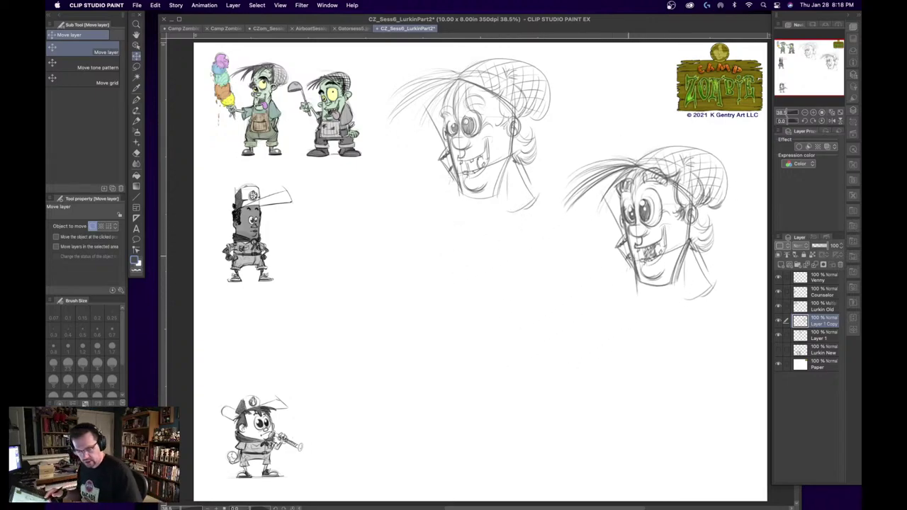
key(super+v)
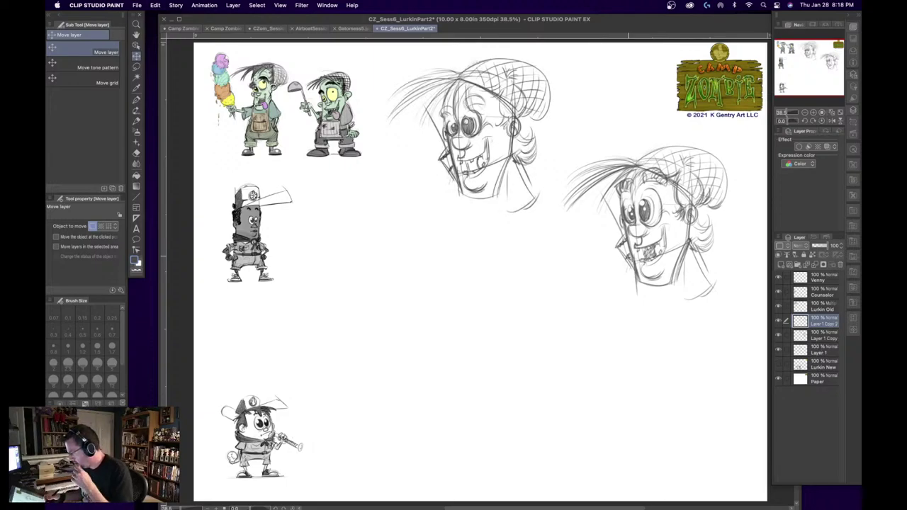
mouse_move(499, 133)
mouse_down()
mouse_move(474, 271)
mouse_move(476, 337)
mouse_up()
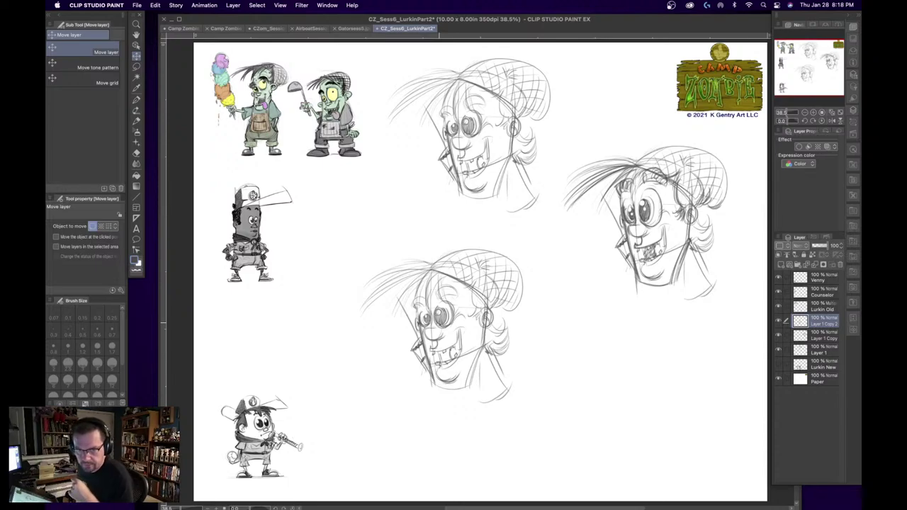
mouse_move(472, 310)
mouse_down()
mouse_move(491, 285)
mouse_move(476, 300)
mouse_up()
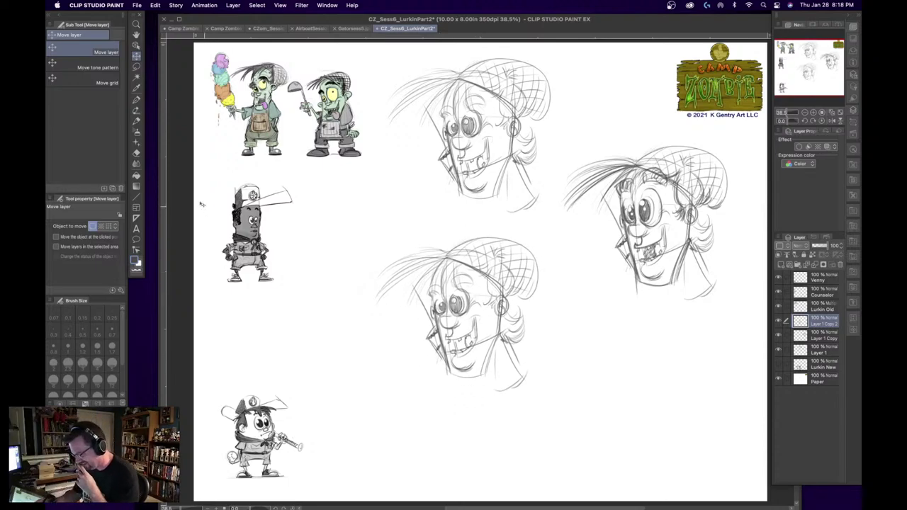
- Erase the second copy's eyebrows, mouth and chin, and redraw them with thick hatched arched brows and a wide toothy smirk
click(136, 120)
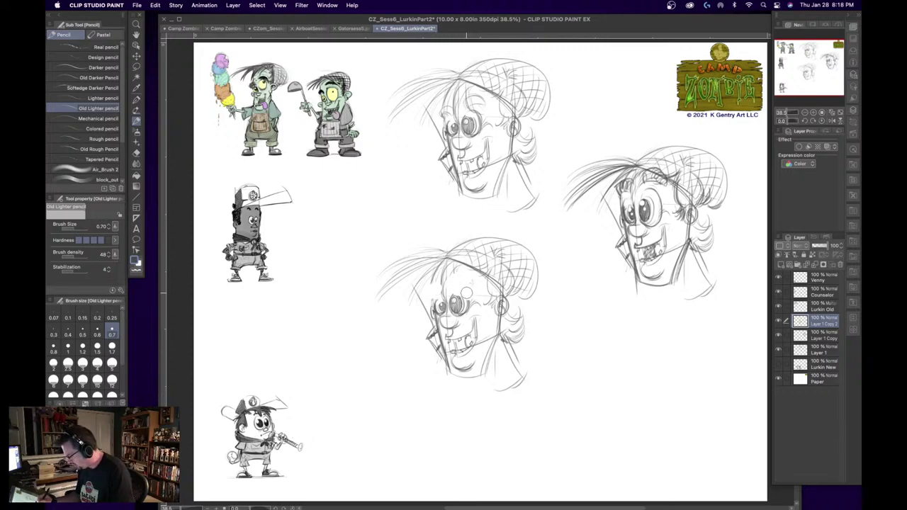
mouse_move(451, 336)
mouse_down()
mouse_move(454, 349)
mouse_move(477, 330)
mouse_up()
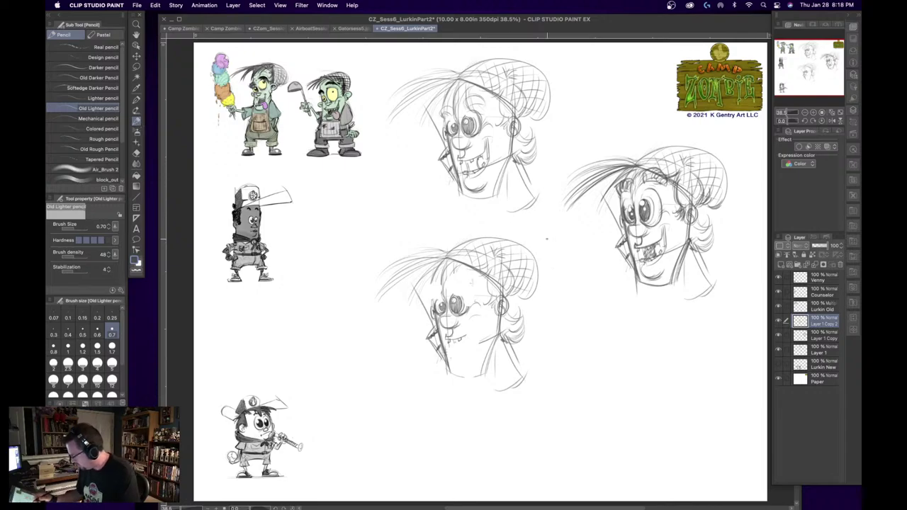
mouse_move(457, 283)
mouse_down()
mouse_move(466, 311)
mouse_move(435, 298)
mouse_move(478, 268)
mouse_move(425, 291)
mouse_move(434, 296)
mouse_move(438, 283)
mouse_move(439, 313)
mouse_move(469, 330)
mouse_move(473, 318)
mouse_move(460, 364)
mouse_move(473, 357)
mouse_move(478, 301)
mouse_move(497, 332)
mouse_up()
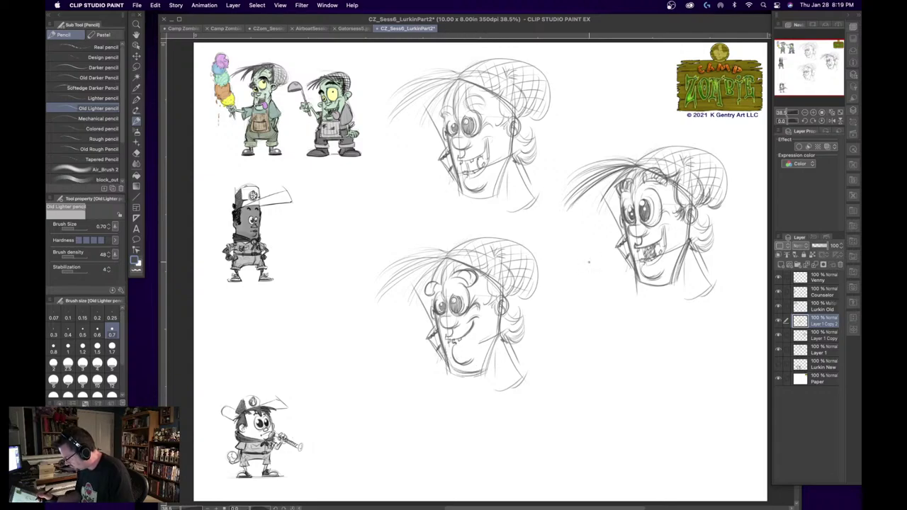
mouse_move(427, 297)
mouse_down()
mouse_move(435, 282)
mouse_move(465, 272)
mouse_move(471, 286)
mouse_up()
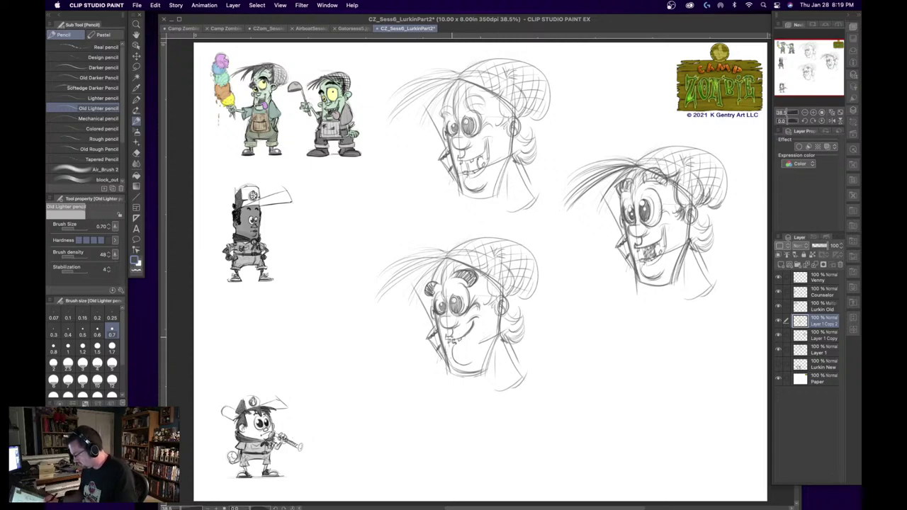
- Strengthen the chin, jaw and neck lines, hairnet edge and toothy smirk of the second head copy
mouse_move(452, 345)
mouse_down()
mouse_move(465, 362)
mouse_move(486, 361)
mouse_move(445, 375)
mouse_move(482, 364)
mouse_up()
drag(497, 331, 486, 381)
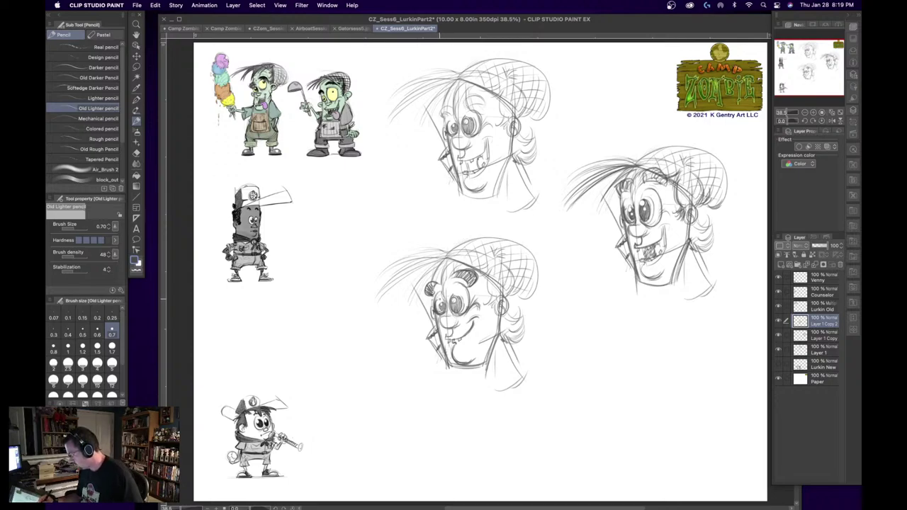
drag(455, 248, 481, 238)
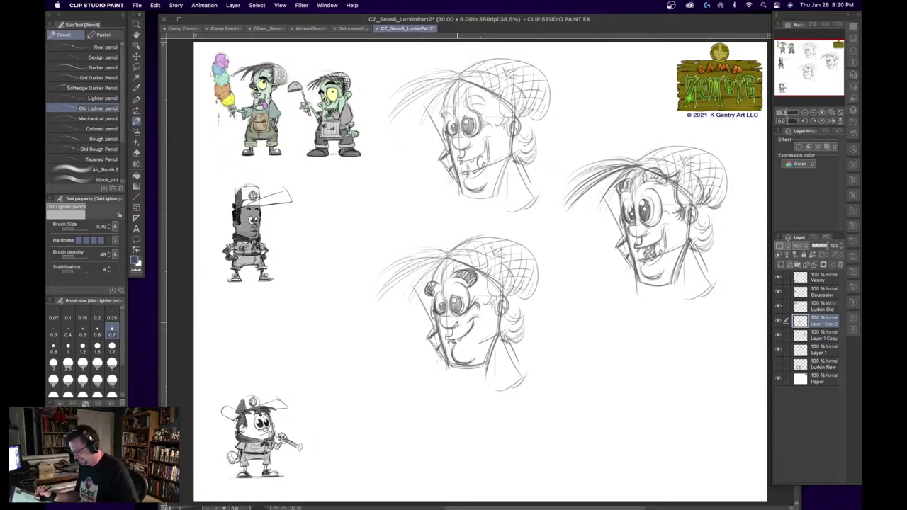
mouse_move(442, 261)
mouse_down()
mouse_move(435, 282)
mouse_move(405, 297)
mouse_move(413, 282)
mouse_move(462, 306)
mouse_up()
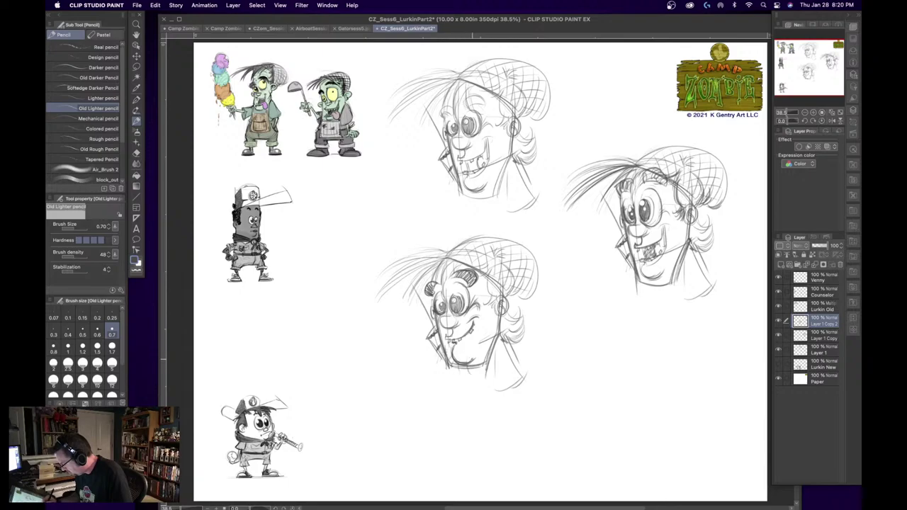
drag(446, 333, 455, 332)
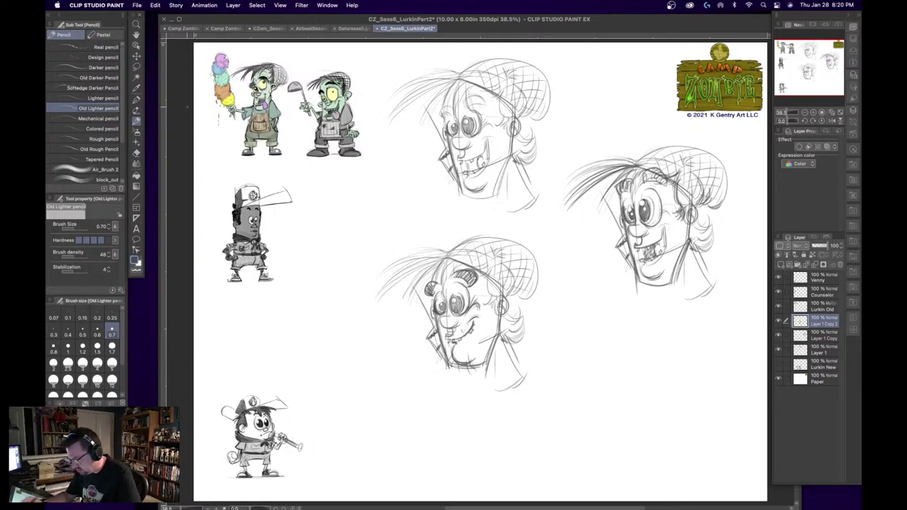
- Move the smirking head beside the counselor figure, and paste a third copy of the original head into the space below the original
key(k)
mouse_move(474, 307)
mouse_down()
mouse_move(422, 316)
mouse_move(363, 268)
mouse_up()
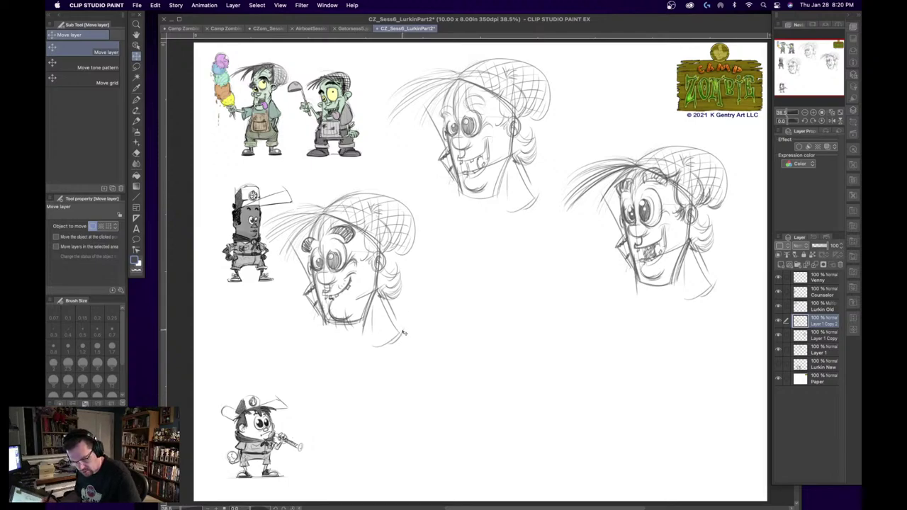
key(super+v)
click(138, 80)
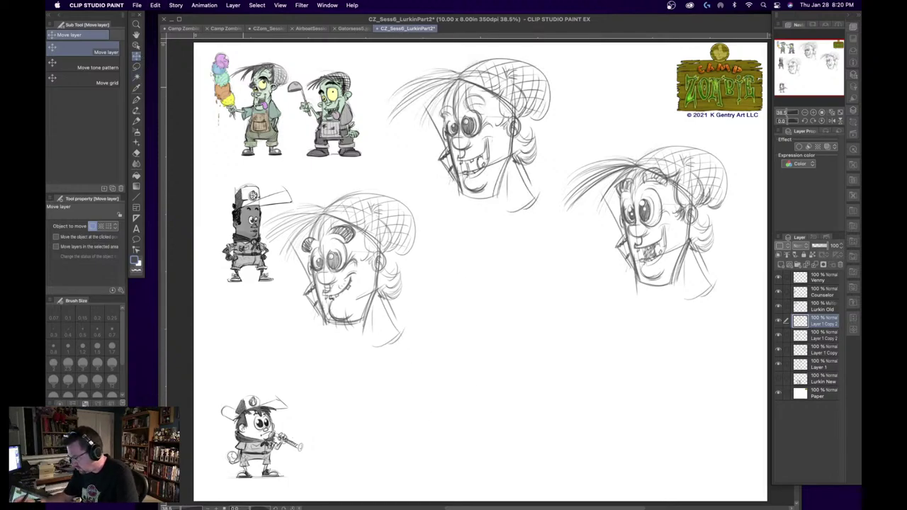
mouse_move(491, 121)
mouse_down()
mouse_move(512, 341)
mouse_move(522, 316)
mouse_up()
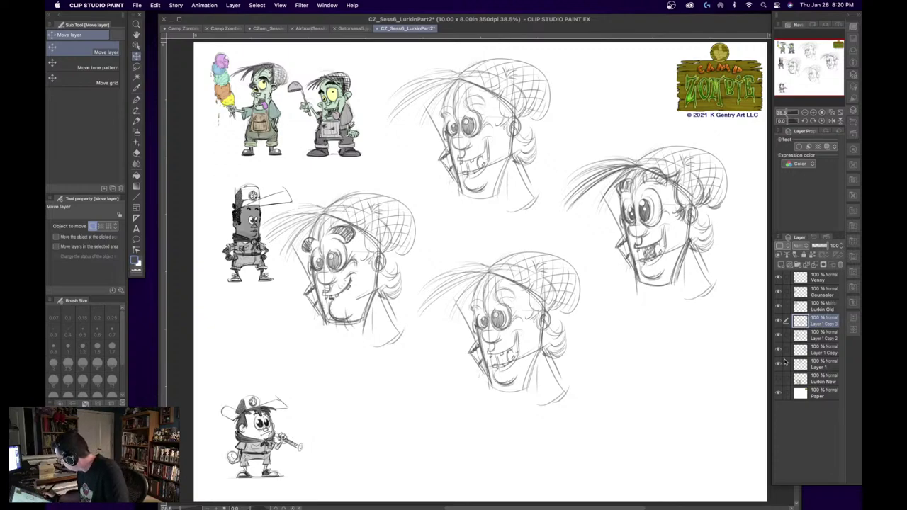
- Copy the lassoed eyes and eyebrows of the reworked right-hand head onto a new layer above the third head copy
click(815, 349)
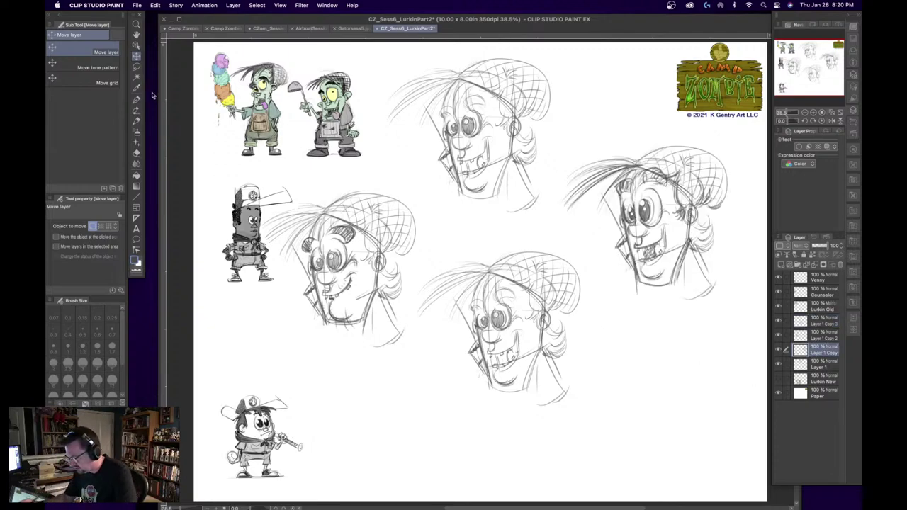
key(m)
mouse_move(619, 197)
mouse_down()
mouse_move(618, 177)
mouse_move(659, 165)
mouse_move(670, 207)
mouse_move(646, 224)
mouse_move(624, 214)
mouse_move(620, 195)
mouse_up()
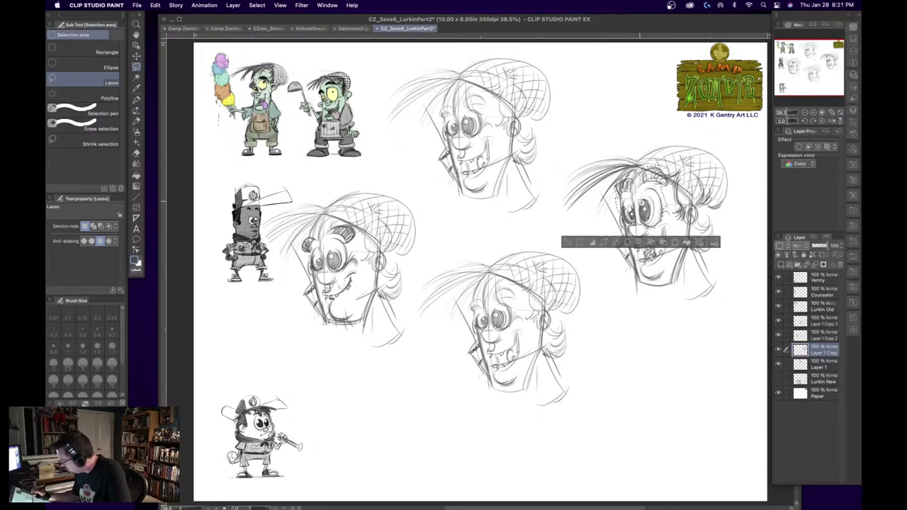
key(super+v)
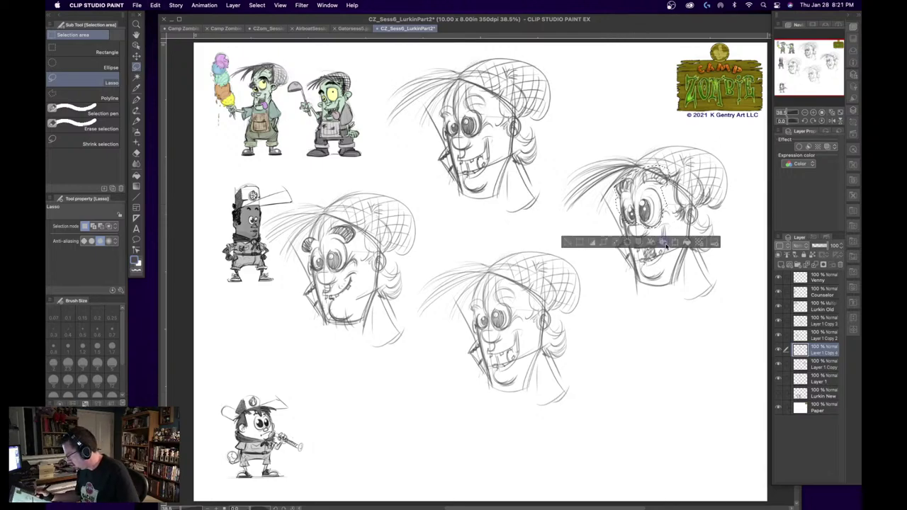
key(super+z)
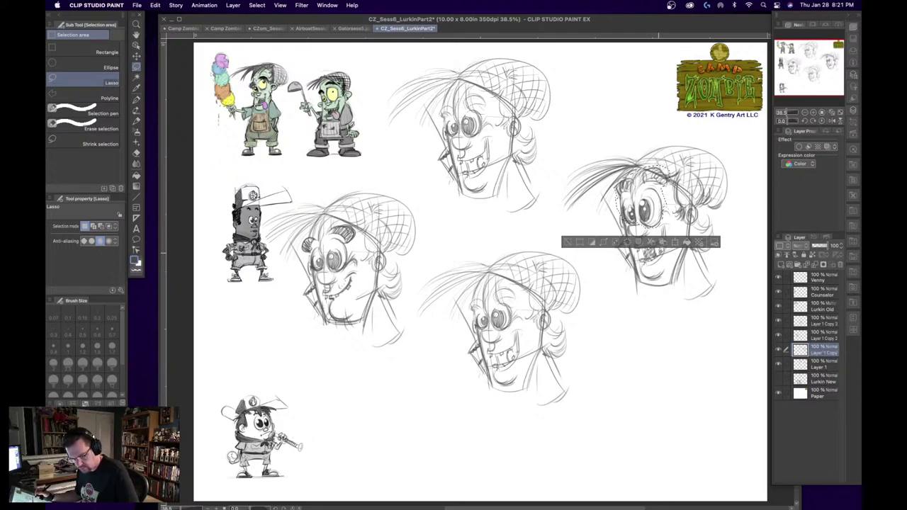
click(779, 323)
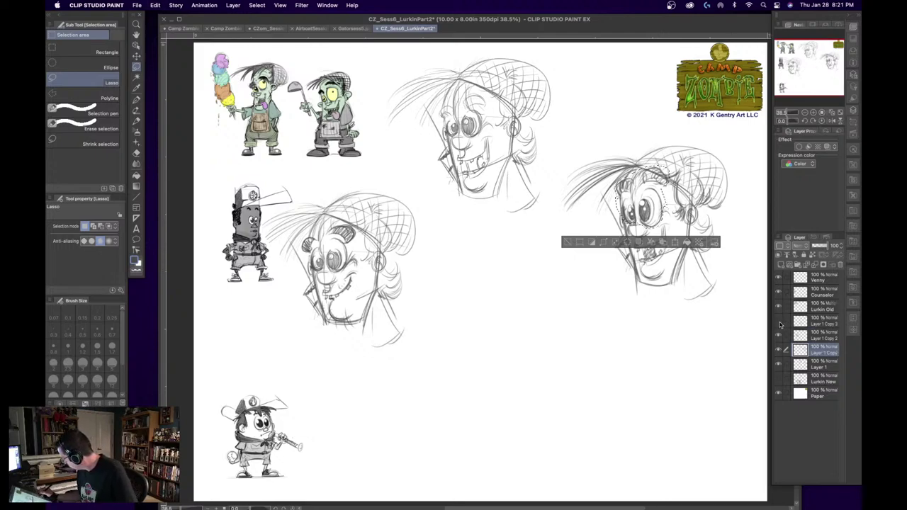
click(779, 322)
click(797, 325)
key(super+c)
key(super+v)
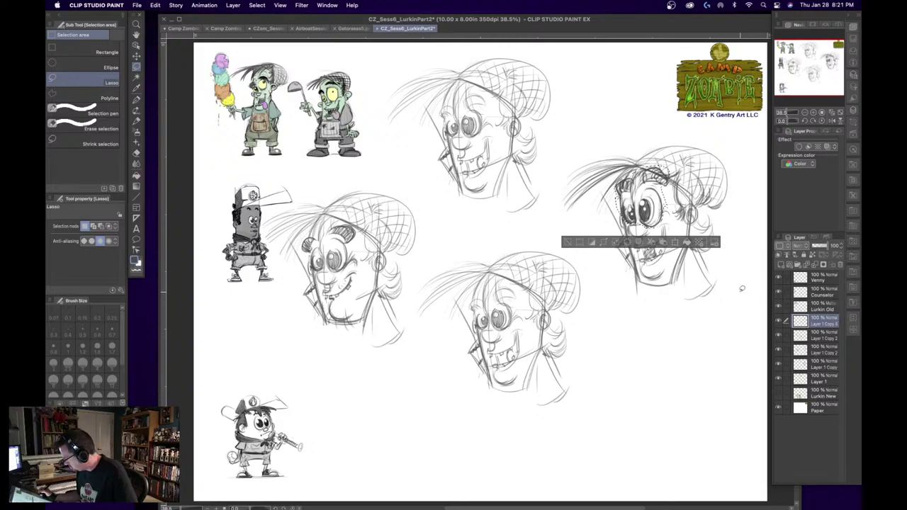
- Move the copied eyes and eyebrows onto the third head's face, and erase that head's old eyes underneath
key(super+d)
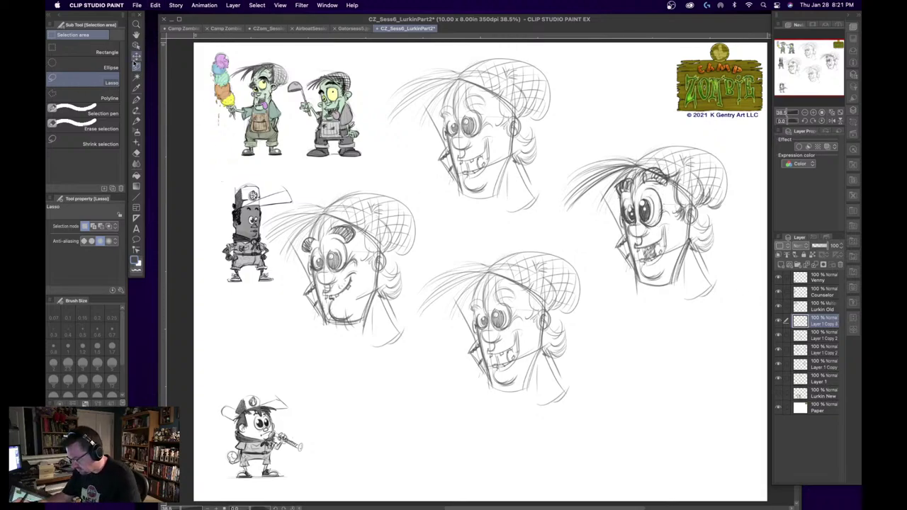
click(136, 55)
drag(651, 210, 507, 315)
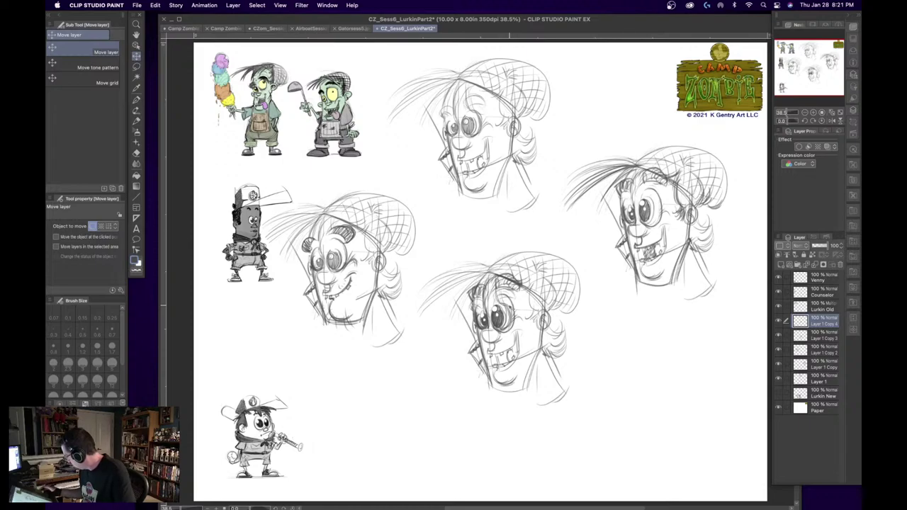
click(824, 336)
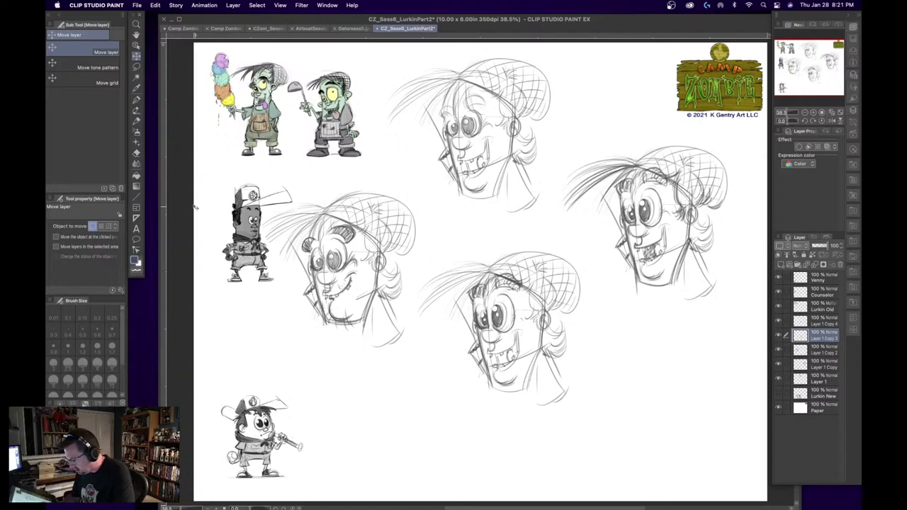
- Copy the lassoed cheek crease at the smirking head's mouth corner onto a new layer above the pasted eyes
click(136, 68)
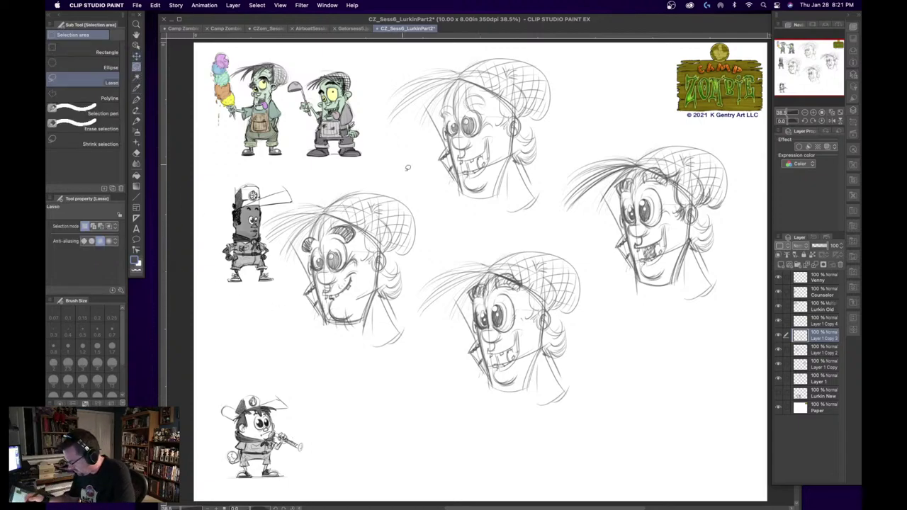
click(778, 350)
click(777, 350)
click(822, 351)
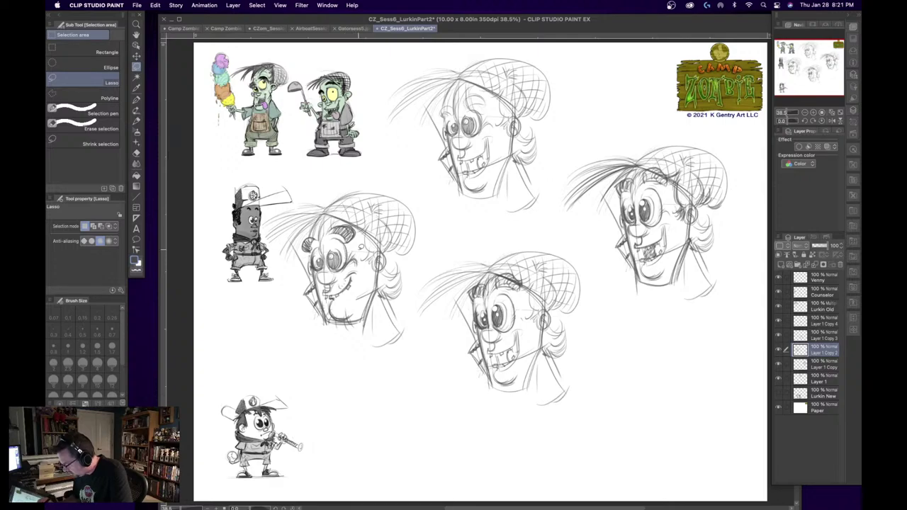
mouse_move(344, 265)
mouse_down()
mouse_move(342, 275)
mouse_move(354, 277)
mouse_move(362, 245)
mouse_up()
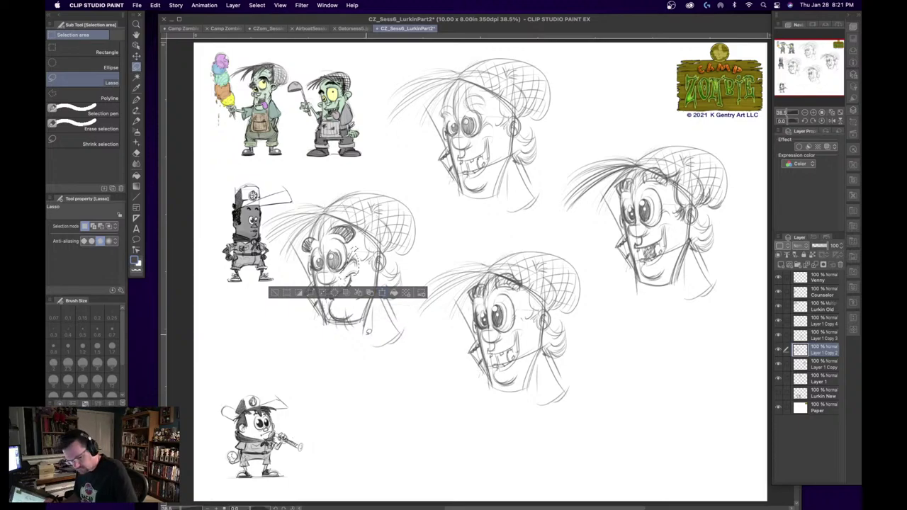
click(794, 320)
click(778, 321)
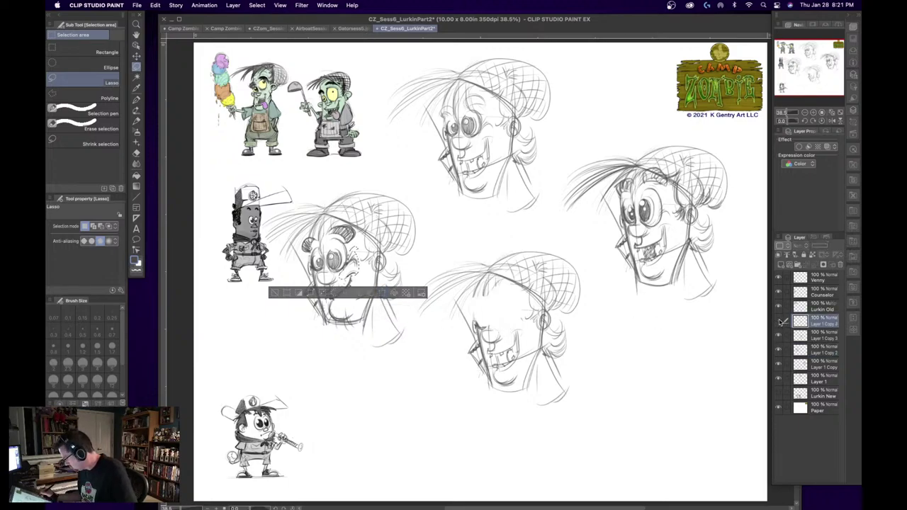
click(778, 320)
key(super+z)
key(super+v)
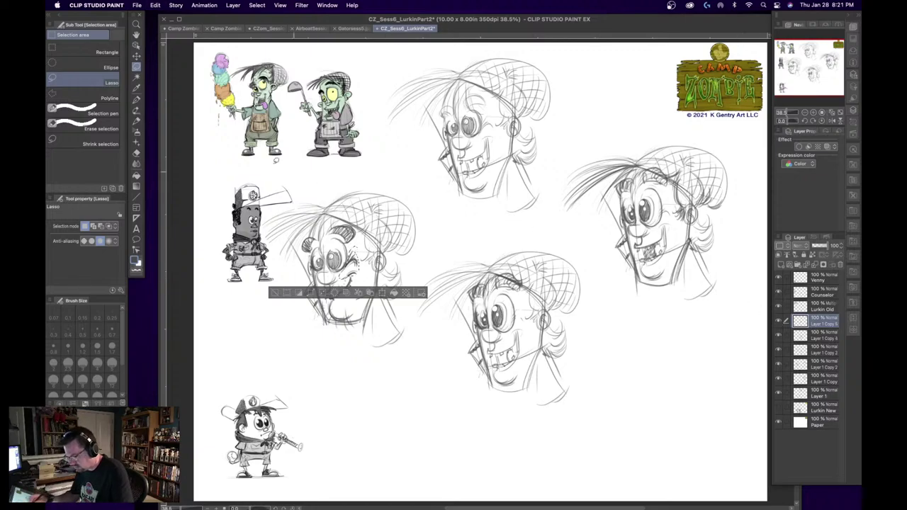
- Place the copied cheek crease at the third head's mouth corner, and merge the pasted eyes and crease into that head's layer
key(k)
key(super+d)
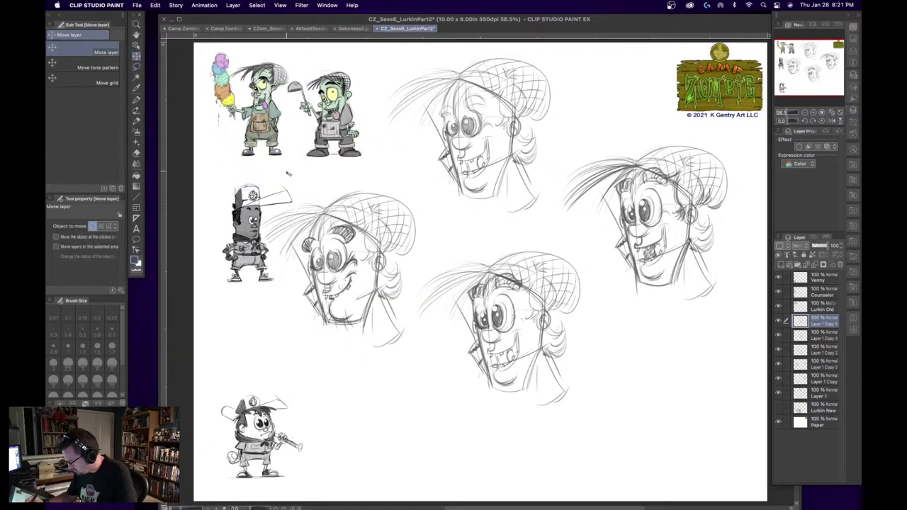
drag(521, 301, 520, 292)
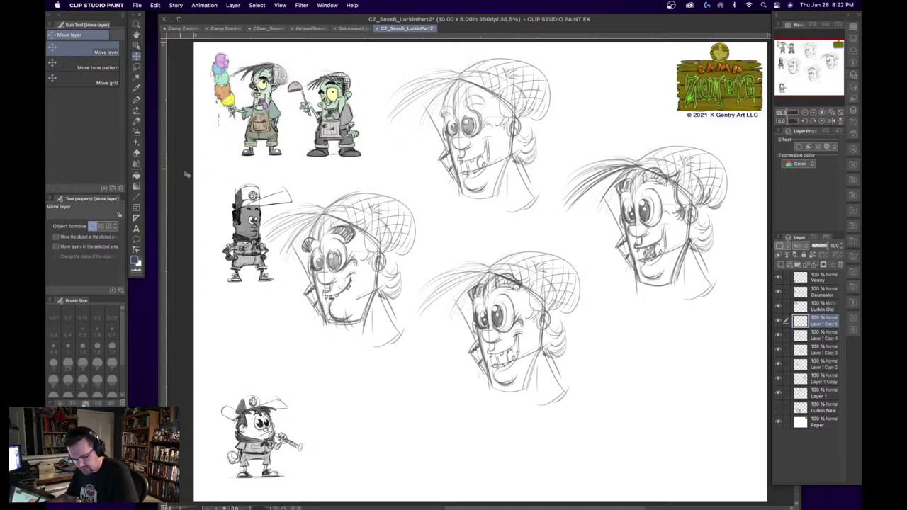
key(super+e)
key(super+e)
click(779, 321)
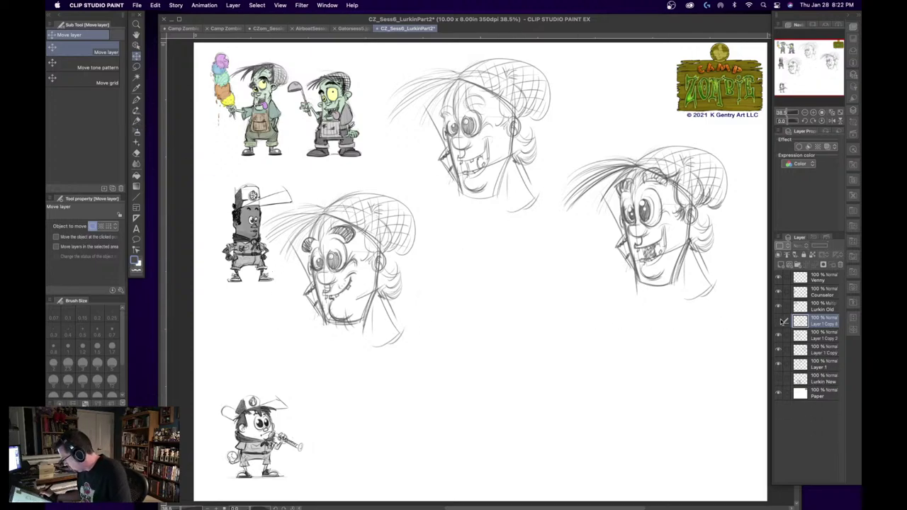
click(780, 321)
- Darken the third head's front face line, and erase its ear and the stray lines in front of the face
key(p)
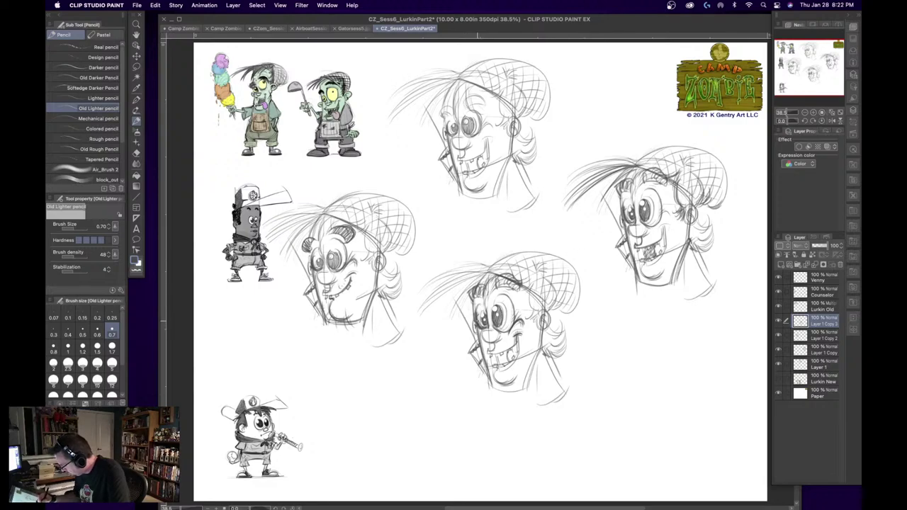
drag(474, 305, 483, 358)
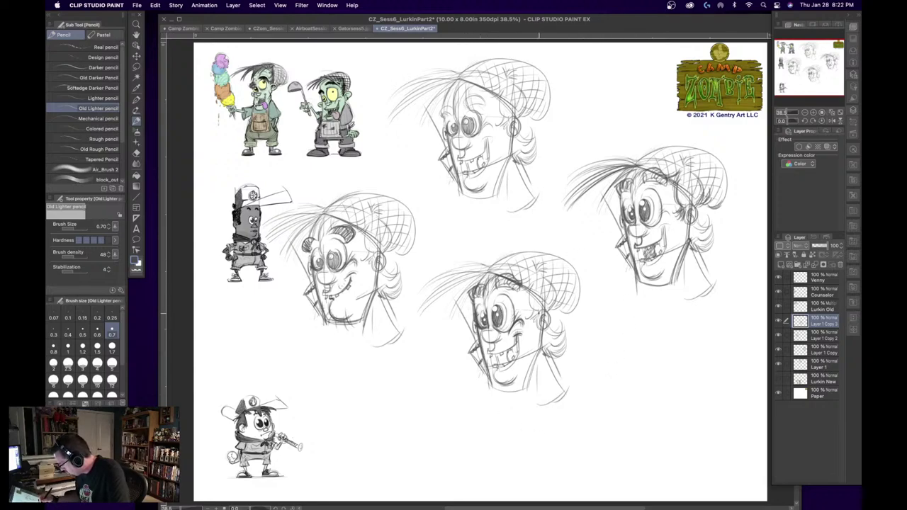
mouse_move(539, 313)
mouse_down()
mouse_move(544, 326)
mouse_move(542, 319)
mouse_up()
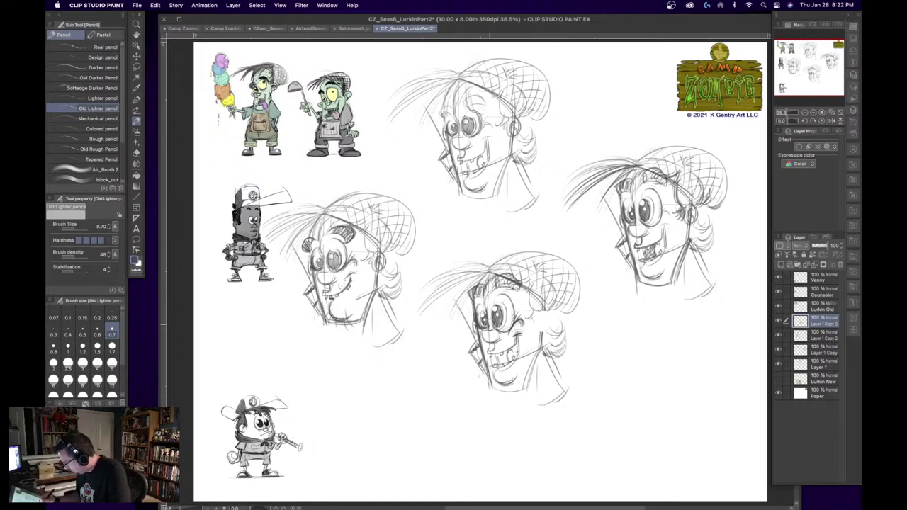
mouse_move(469, 319)
mouse_down()
mouse_move(475, 330)
mouse_move(470, 319)
mouse_up()
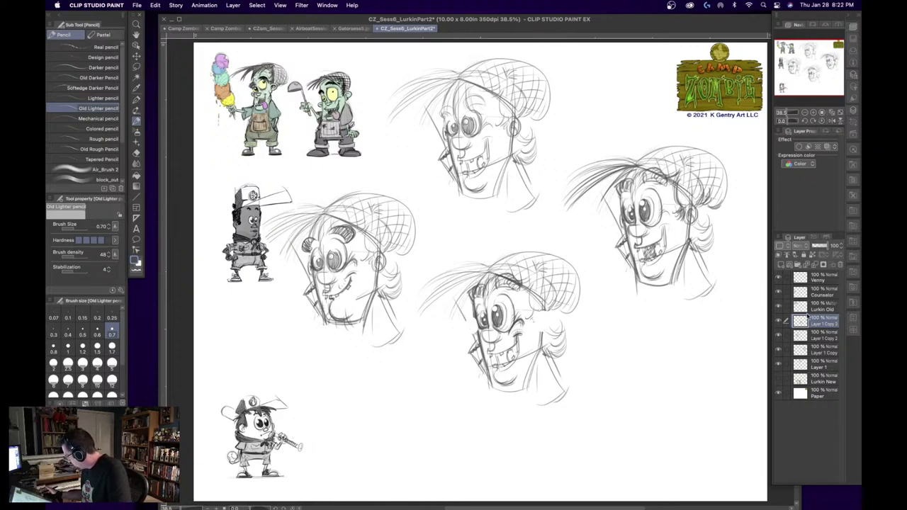
- Hide the other three head layers, and enlarge the combined head to 135% in the middle of the page
drag(777, 334, 773, 369)
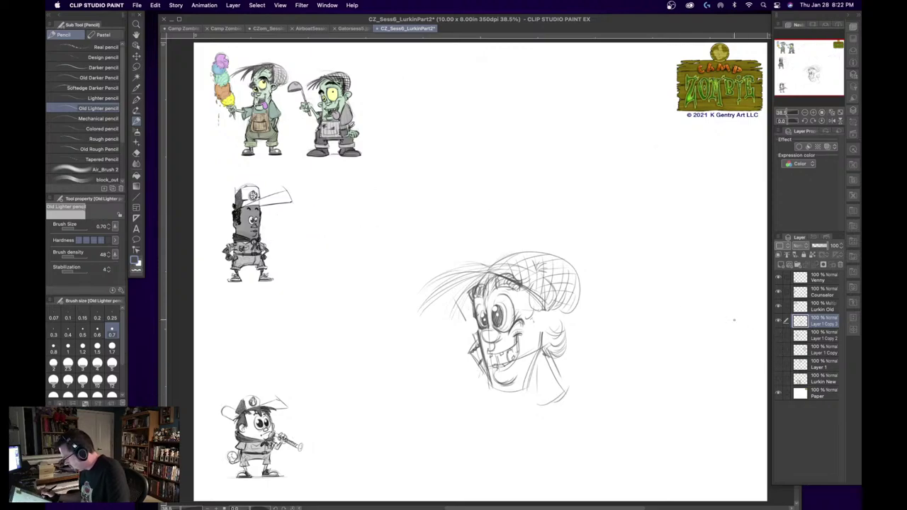
click(137, 57)
mouse_move(519, 318)
mouse_down()
mouse_move(514, 273)
mouse_move(493, 231)
mouse_up()
key(ctrl+t)
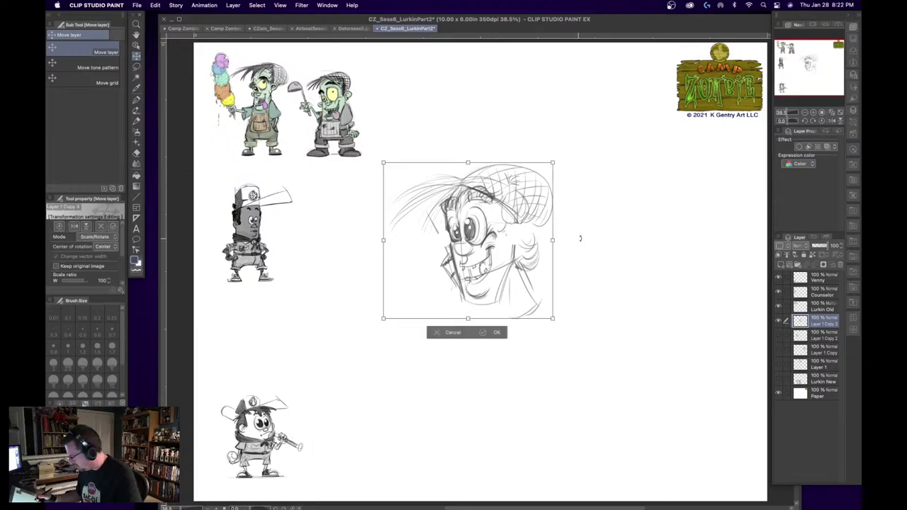
mouse_move(553, 163)
mouse_down()
mouse_move(587, 138)
mouse_move(607, 105)
mouse_up()
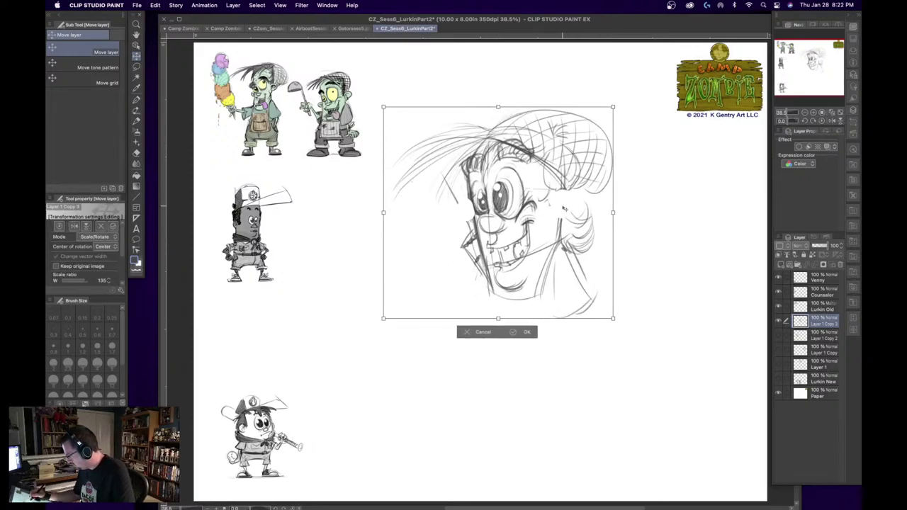
drag(564, 209, 537, 262)
key(Return)
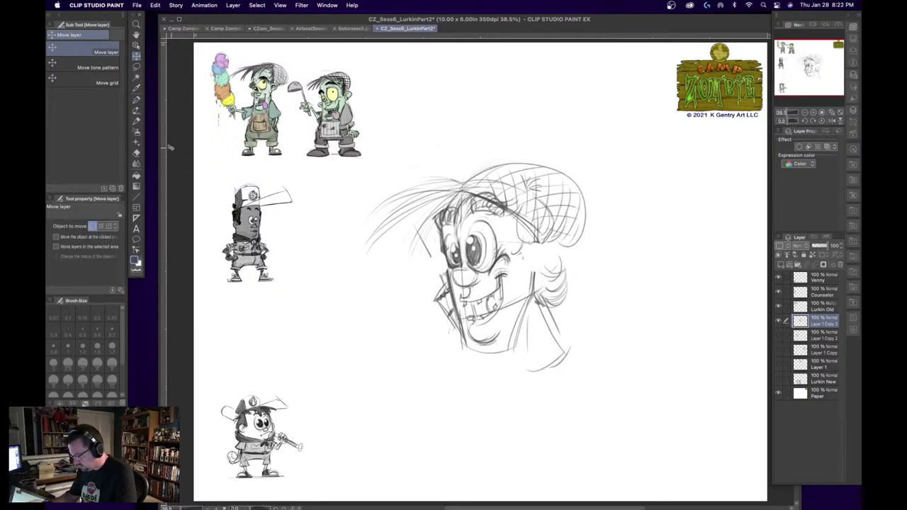
- Draw a new ear below the hairnet's edge on the enlarged head, and darken the front line of the face
click(138, 131)
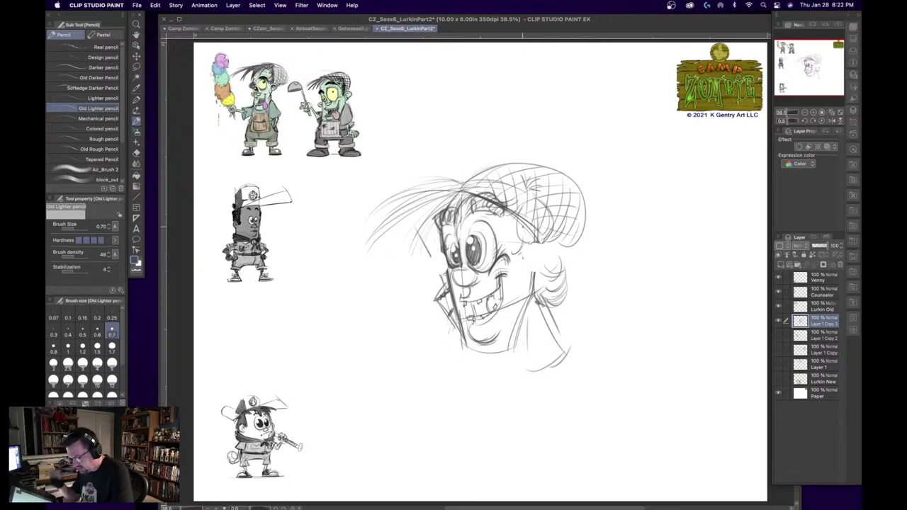
mouse_move(531, 242)
mouse_down()
mouse_move(546, 245)
mouse_move(543, 270)
mouse_move(530, 275)
mouse_move(547, 239)
mouse_move(543, 270)
mouse_move(534, 263)
mouse_up()
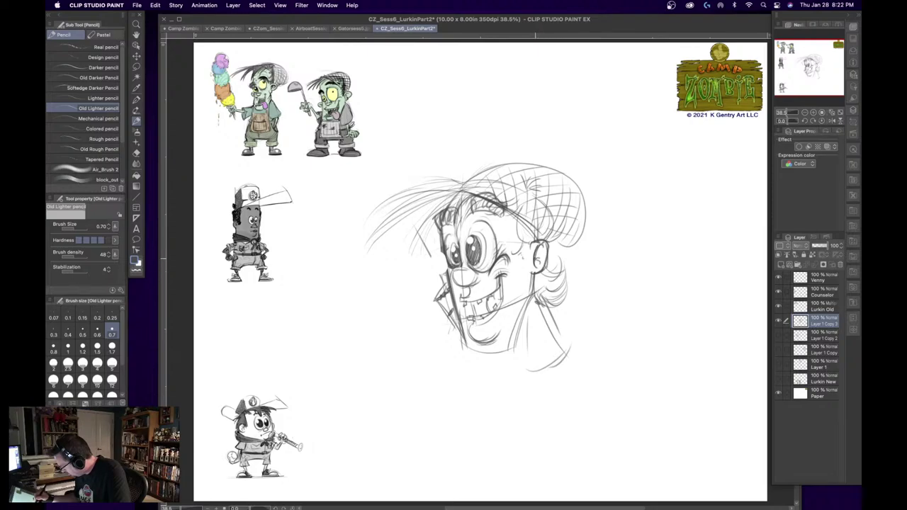
drag(446, 253, 453, 292)
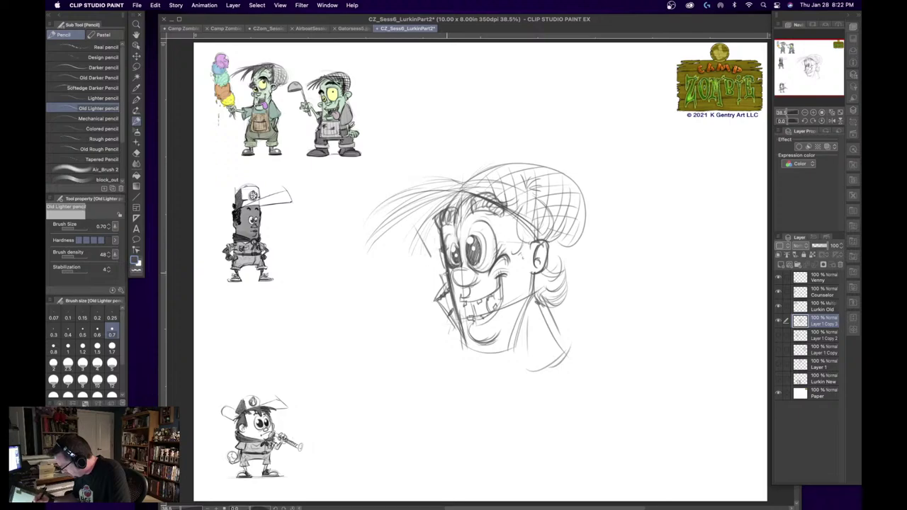
- Darken the front of the face, and add loose hair strands sweeping forward from the hairnet's front edge
drag(443, 253, 444, 271)
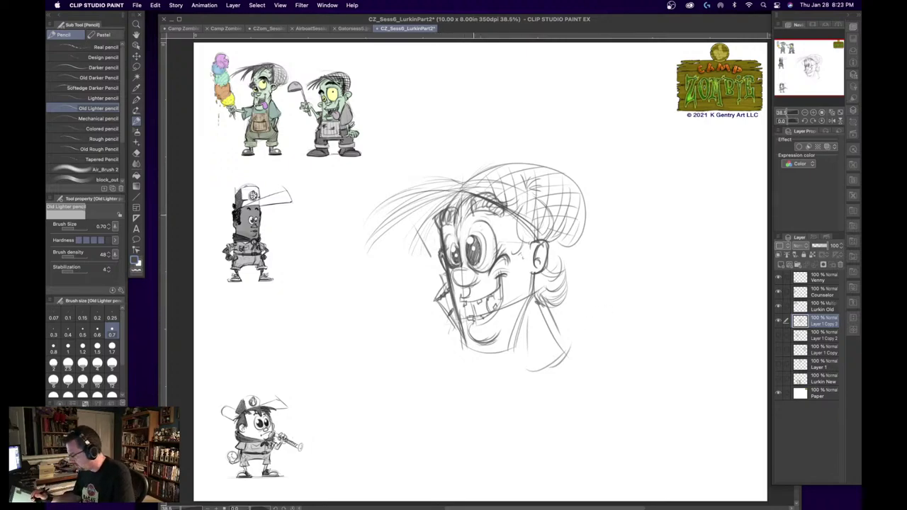
drag(402, 195, 459, 185)
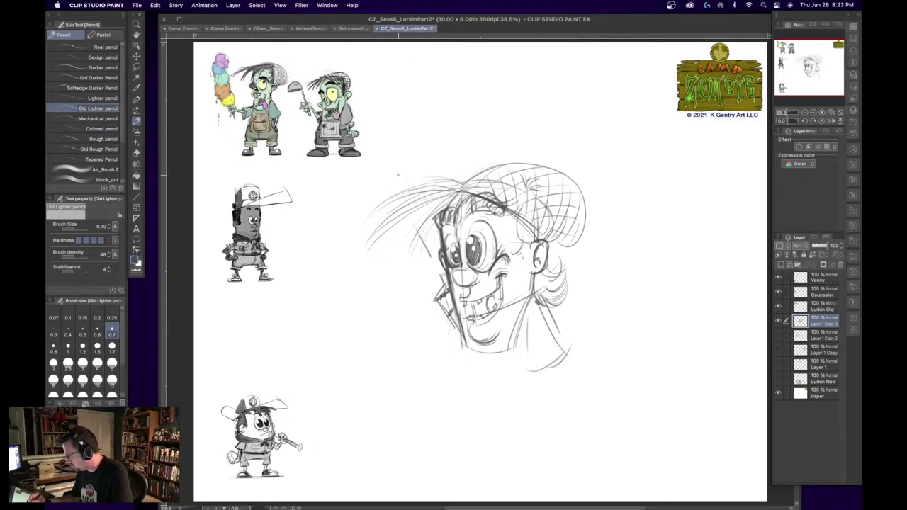
drag(397, 175, 450, 189)
drag(425, 166, 456, 190)
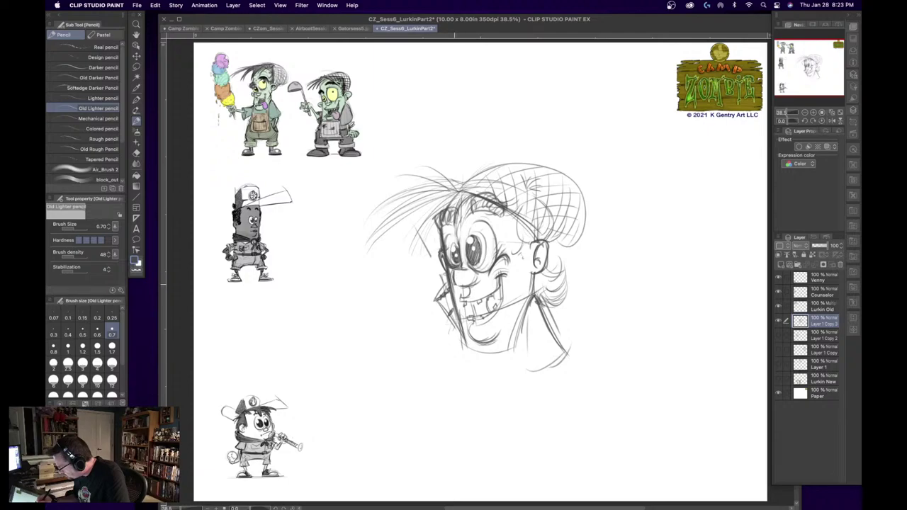
- Darken the nose and the upper edge of the grin, and shade the inside of the open mouth
drag(455, 272, 461, 286)
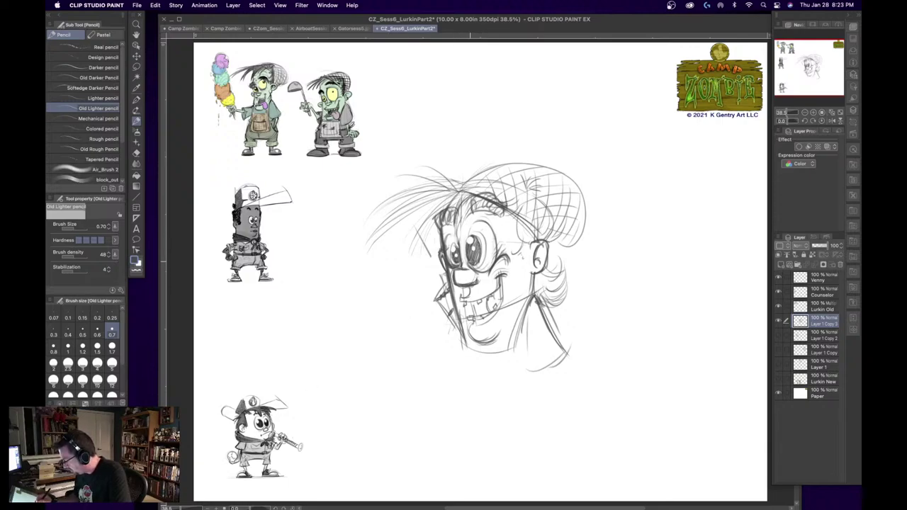
drag(459, 270, 461, 269)
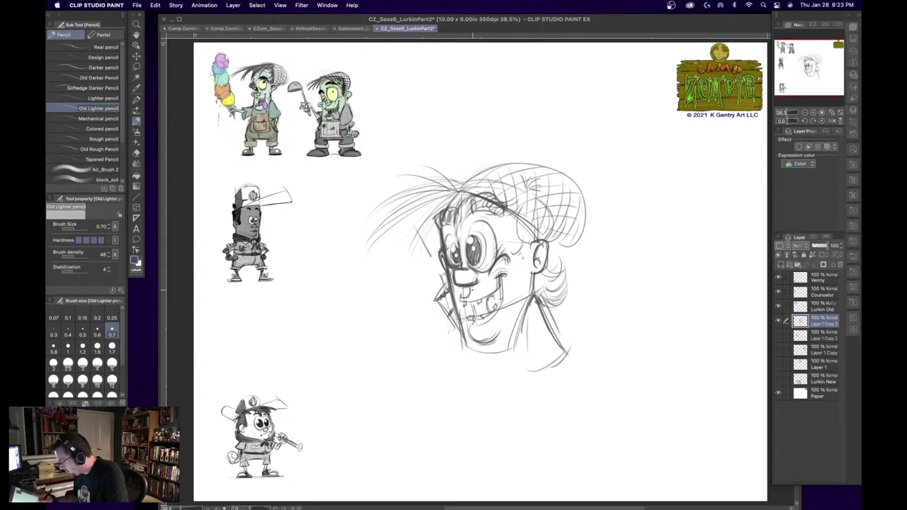
mouse_move(460, 301)
mouse_down()
mouse_move(497, 287)
mouse_move(480, 319)
mouse_move(489, 301)
mouse_up()
drag(488, 299, 492, 293)
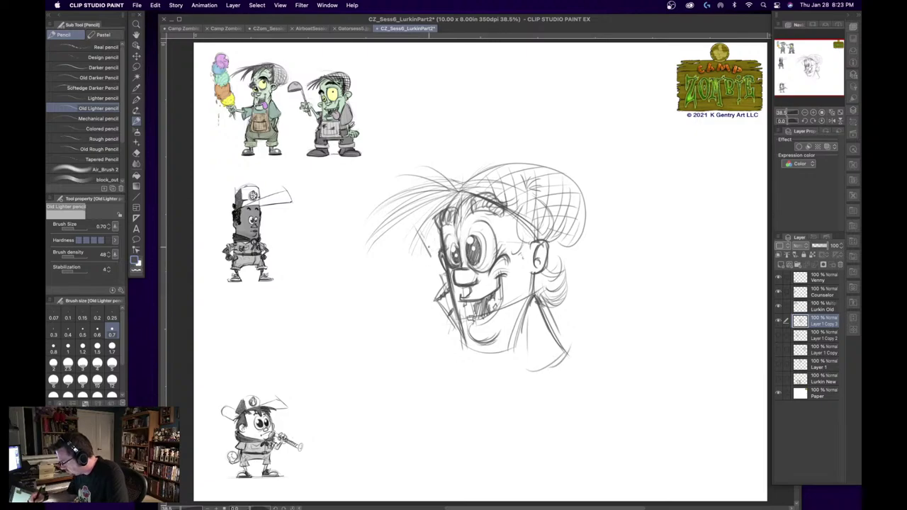
- Draw the raised forearm in front of the face, and strengthen the large eye and the base of the front hair strands
drag(424, 235, 444, 285)
mouse_move(420, 233)
mouse_down()
mouse_move(442, 282)
mouse_move(435, 262)
mouse_move(449, 266)
mouse_up()
drag(486, 236, 476, 271)
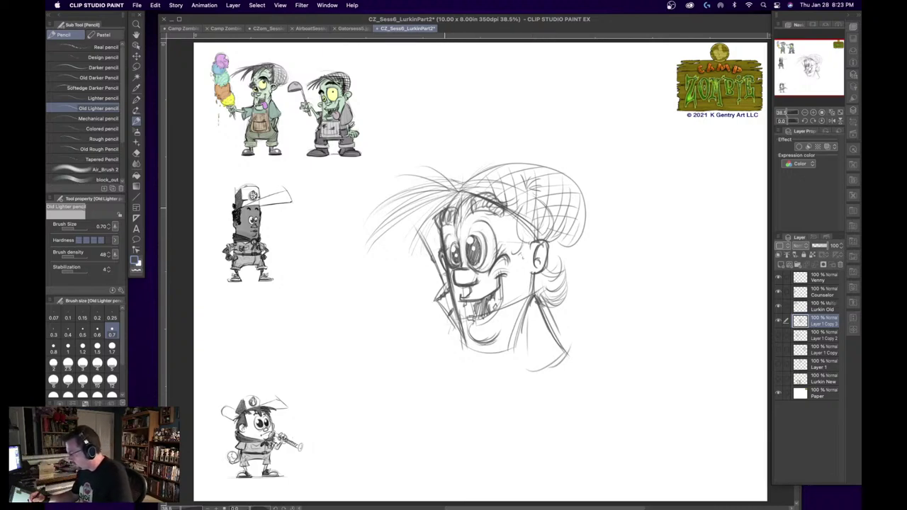
mouse_move(455, 195)
mouse_down()
mouse_move(446, 203)
mouse_move(463, 189)
mouse_up()
drag(458, 192, 447, 204)
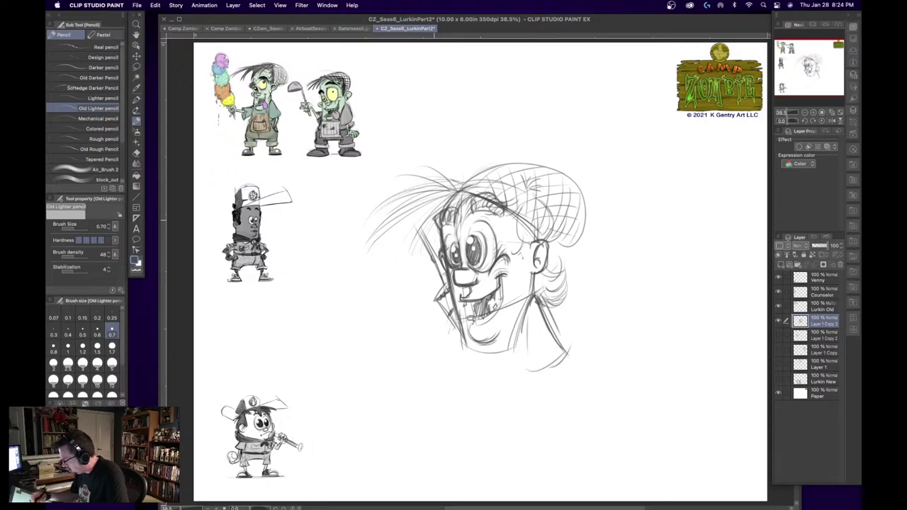
- Move the head sketch up the page, and outline a long flared torso with a curved hem below the chin
drag(522, 318, 517, 370)
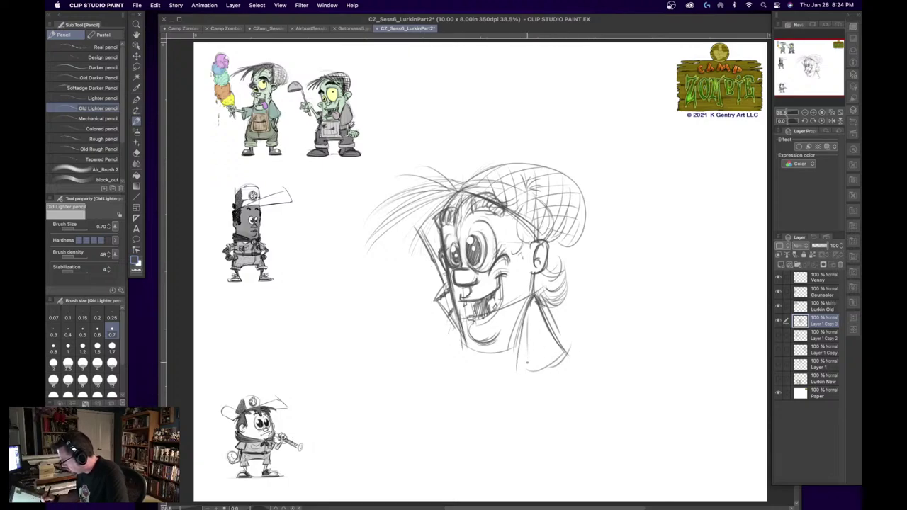
key(k)
mouse_move(516, 289)
mouse_down()
mouse_move(524, 186)
mouse_move(522, 210)
mouse_up()
key(p)
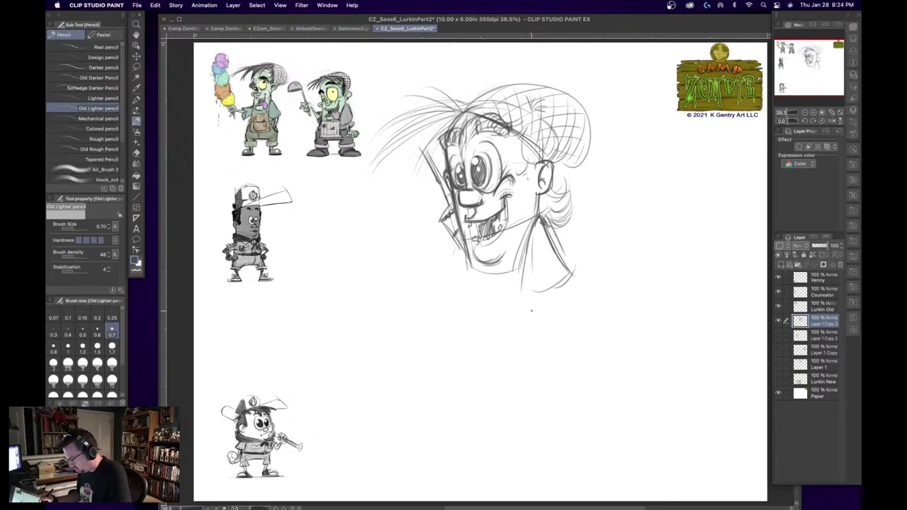
mouse_move(466, 257)
mouse_down()
mouse_move(444, 372)
mouse_move(508, 379)
mouse_up()
drag(524, 278, 535, 390)
mouse_move(444, 373)
mouse_down()
mouse_move(532, 387)
mouse_move(521, 387)
mouse_up()
drag(528, 280, 535, 385)
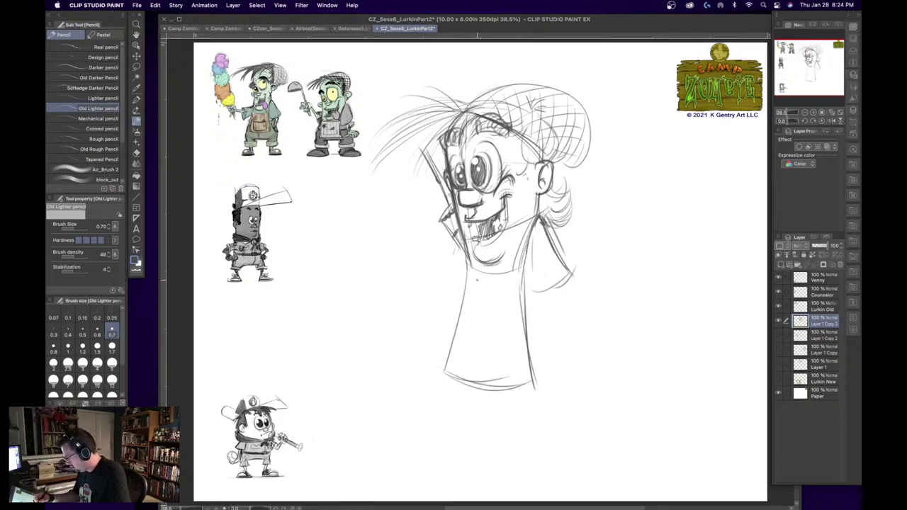
drag(468, 258, 470, 275)
drag(525, 319, 534, 311)
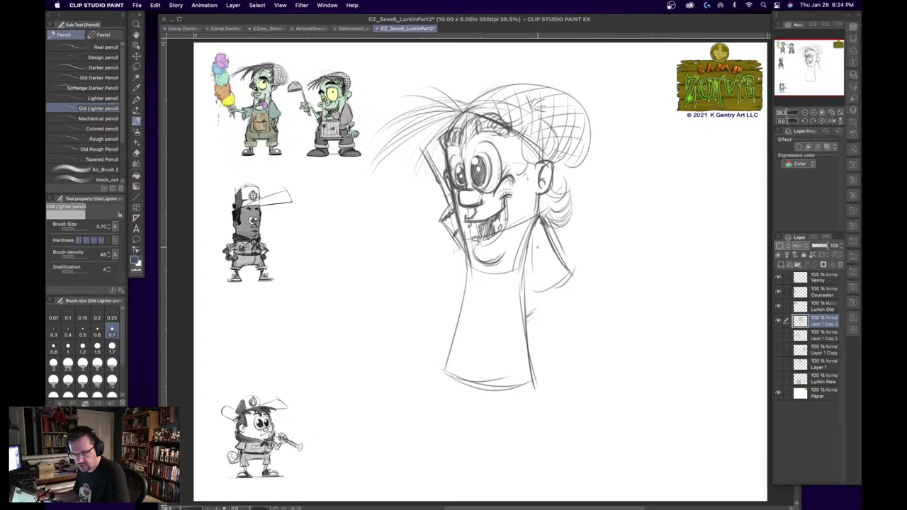
- Draw the thin hanging arm below the short sleeve, and darken the sleeve's hem
drag(538, 274, 556, 337)
drag(548, 290, 556, 337)
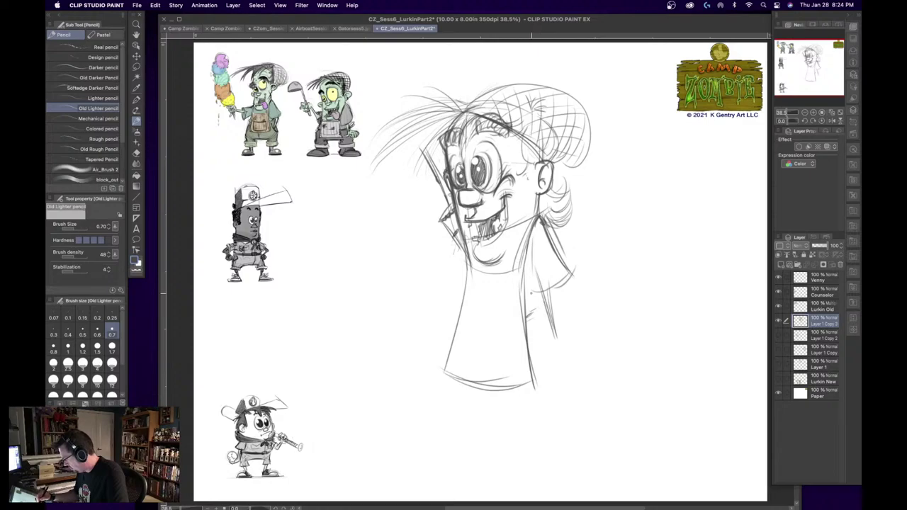
drag(531, 292, 569, 278)
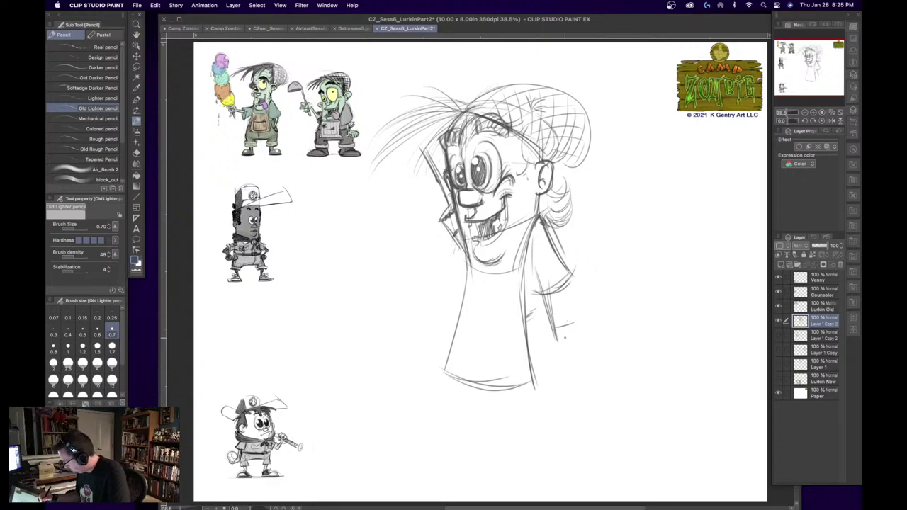
- Draw a hand gripping a spoon at the end of the hanging arm, rework the spoon's bowl, and darken the forearm
mouse_move(553, 334)
mouse_down()
mouse_move(557, 352)
mouse_move(581, 350)
mouse_move(582, 308)
mouse_move(585, 331)
mouse_move(563, 363)
mouse_up()
drag(570, 322, 554, 384)
drag(564, 357, 553, 388)
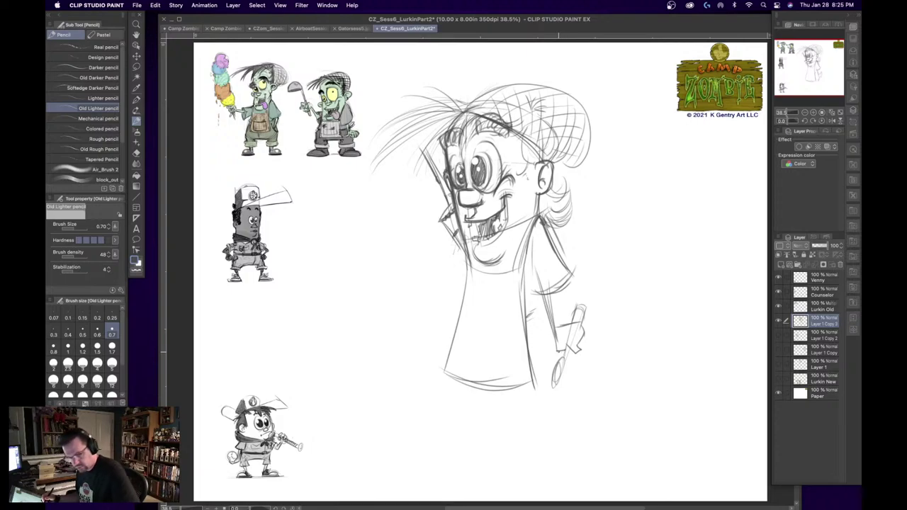
key(super+z)
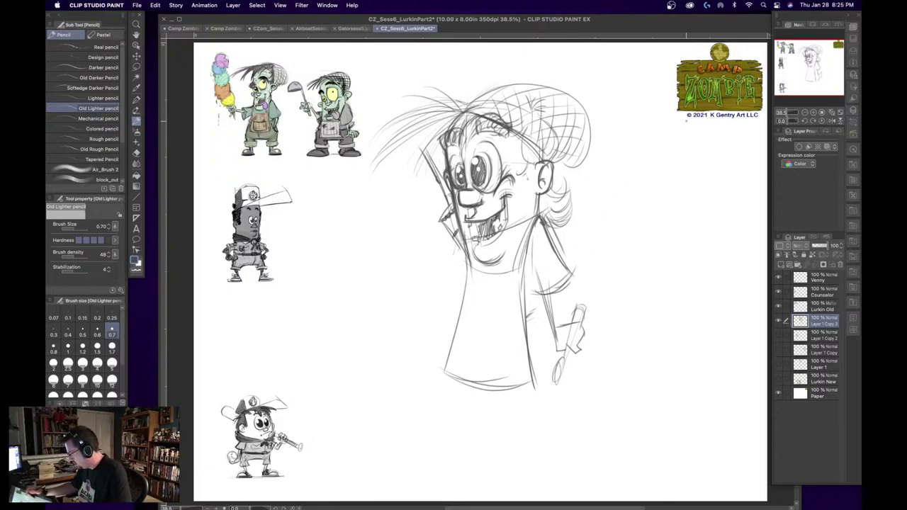
drag(802, 64, 804, 69)
key(super+z)
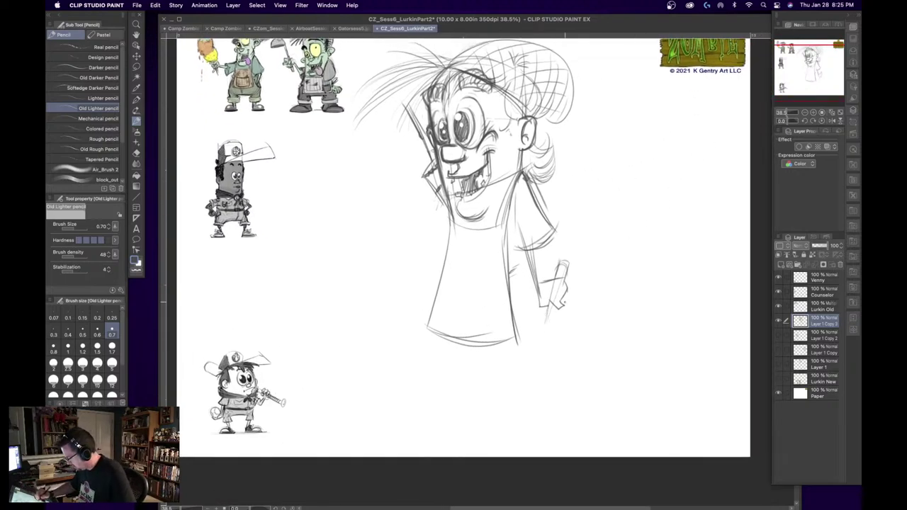
mouse_move(547, 315)
mouse_down()
mouse_move(538, 344)
mouse_move(551, 338)
mouse_move(555, 307)
mouse_move(569, 289)
mouse_move(556, 307)
mouse_move(539, 306)
mouse_move(562, 303)
mouse_move(543, 304)
mouse_up()
drag(532, 250, 536, 285)
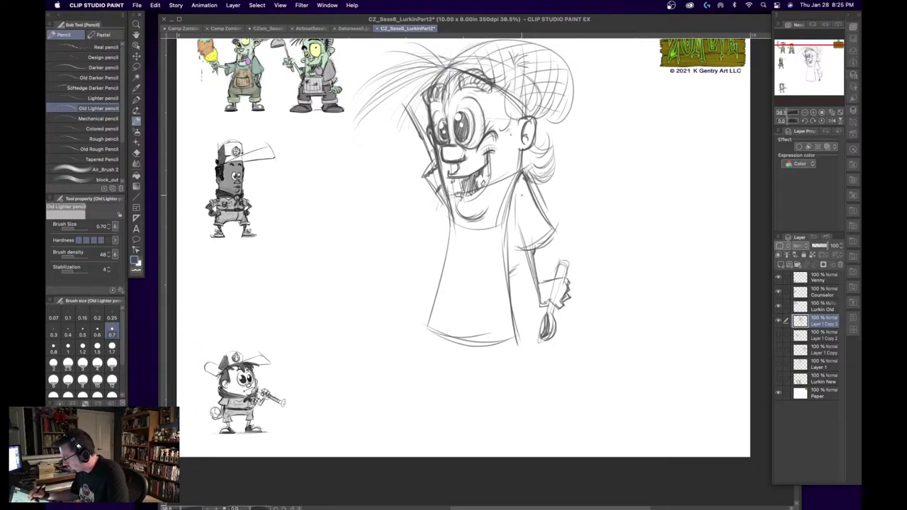
- Darken the raised forearm, and draw a clenched fist at its upper end in front of the hair strands
drag(406, 104, 433, 152)
drag(441, 47, 450, 172)
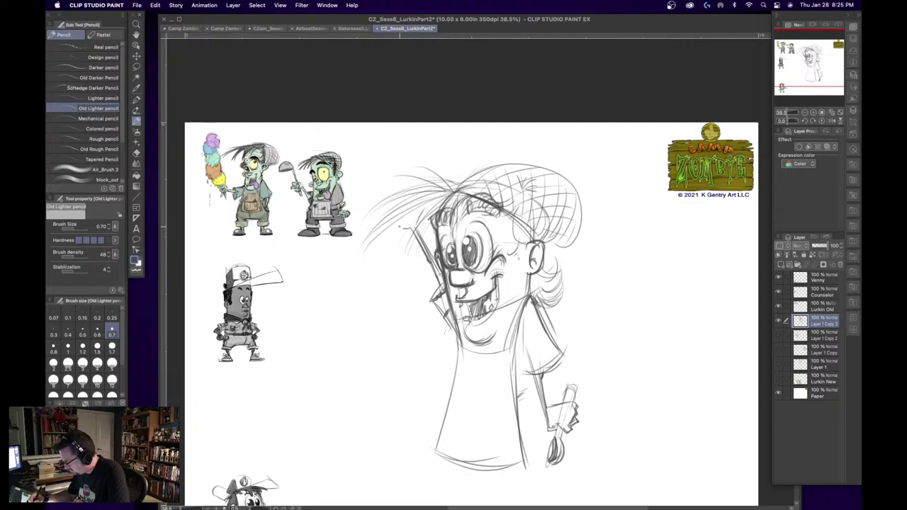
drag(397, 198, 395, 221)
mouse_move(419, 185)
mouse_down()
mouse_move(400, 214)
mouse_move(402, 239)
mouse_up()
mouse_move(397, 191)
mouse_down()
mouse_move(408, 199)
mouse_move(398, 207)
mouse_move(402, 225)
mouse_up()
mouse_move(424, 196)
mouse_down()
mouse_move(423, 207)
mouse_move(407, 205)
mouse_move(420, 202)
mouse_move(410, 218)
mouse_move(426, 251)
mouse_up()
drag(401, 221, 404, 245)
drag(410, 214, 403, 248)
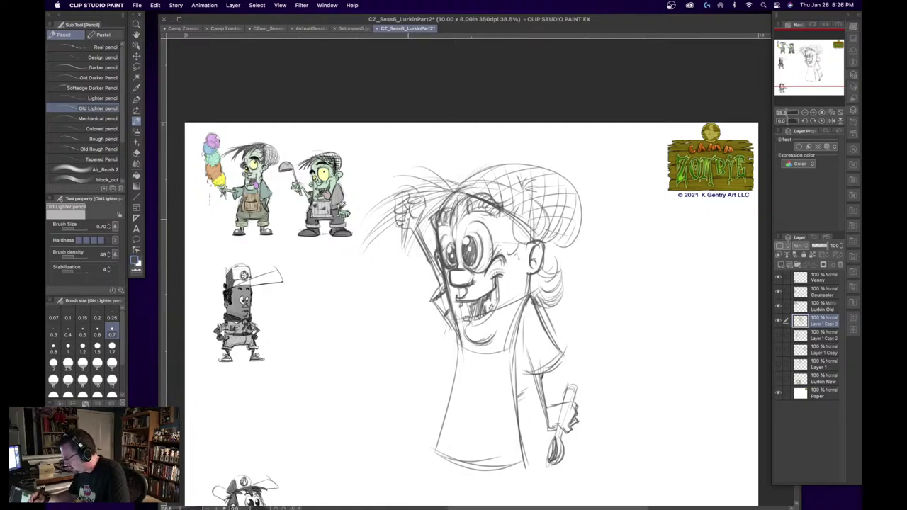
drag(408, 210, 405, 222)
- Sketch stacked round ice cream scoops above the raised fist, and reinforce the forearm below it
drag(425, 162, 393, 181)
mouse_move(396, 139)
mouse_down()
mouse_move(415, 174)
mouse_move(380, 136)
mouse_up()
drag(422, 167, 396, 188)
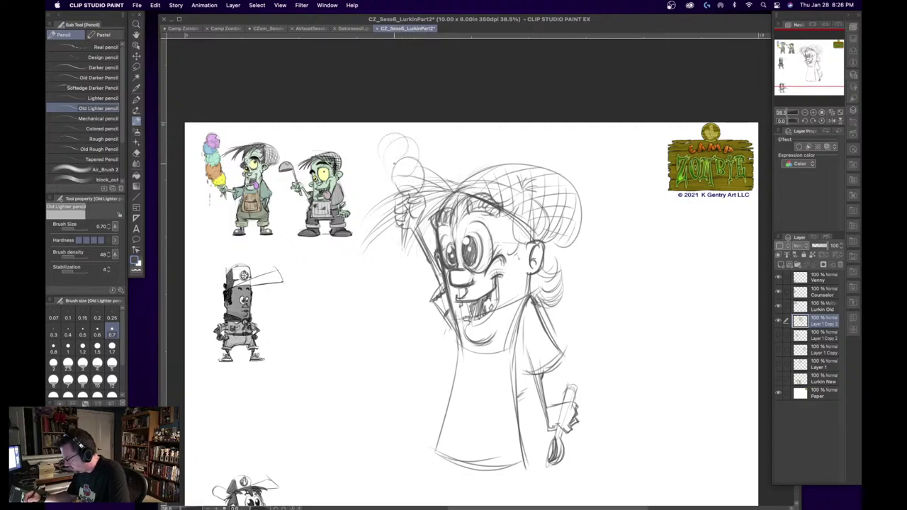
drag(409, 136, 397, 167)
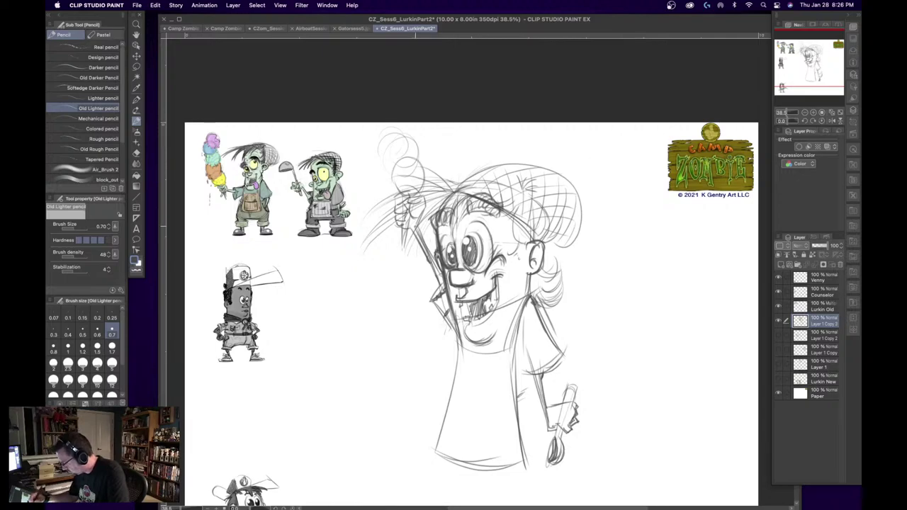
drag(418, 228, 431, 262)
- Darken the torso's front and back outlines and its curved hem, and add a small tear mark at the hem
drag(792, 56, 789, 64)
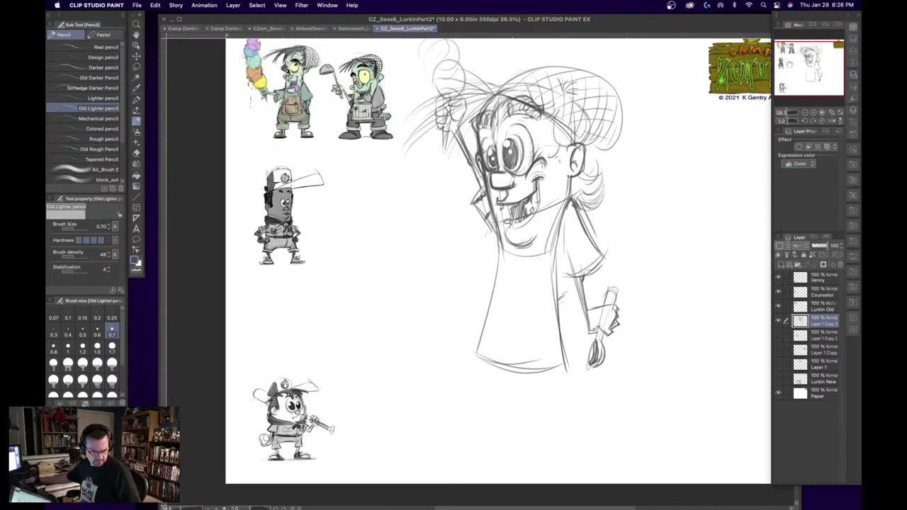
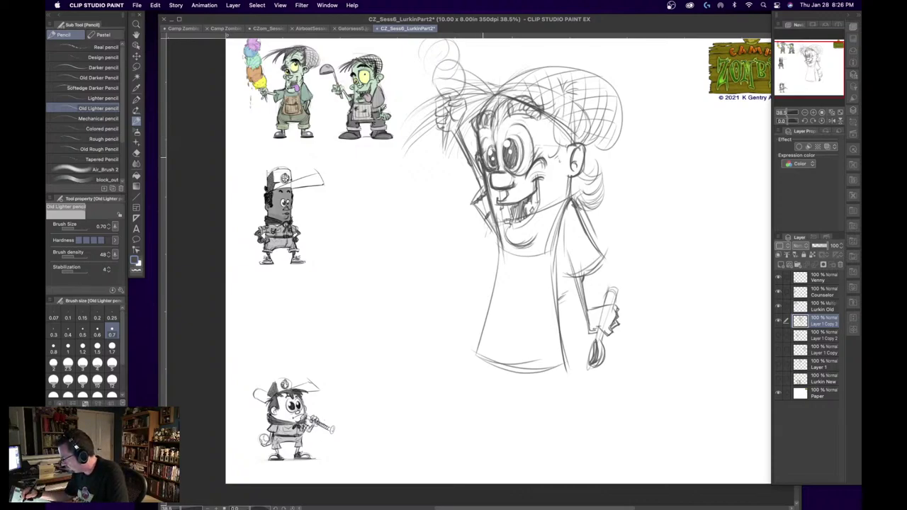
mouse_move(480, 173)
mouse_down()
mouse_move(499, 231)
mouse_move(547, 250)
mouse_up()
drag(498, 234, 496, 294)
drag(498, 249, 475, 359)
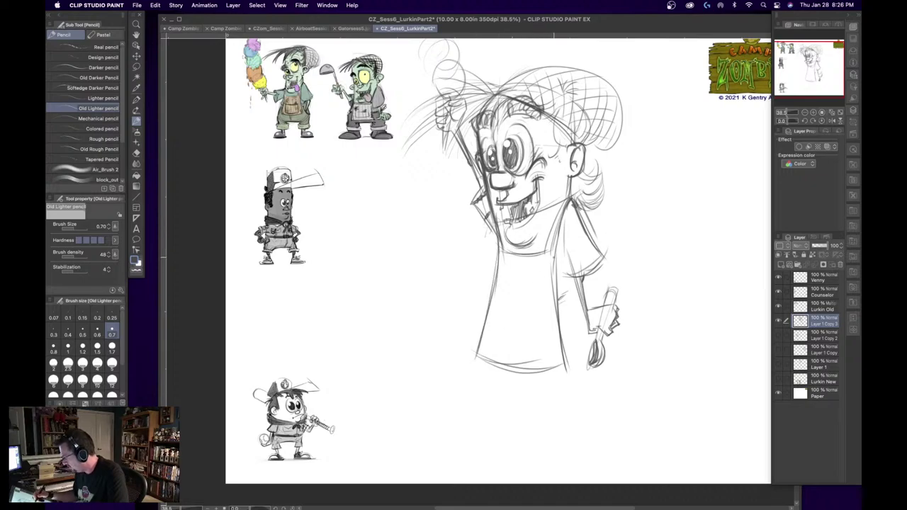
drag(557, 220, 567, 362)
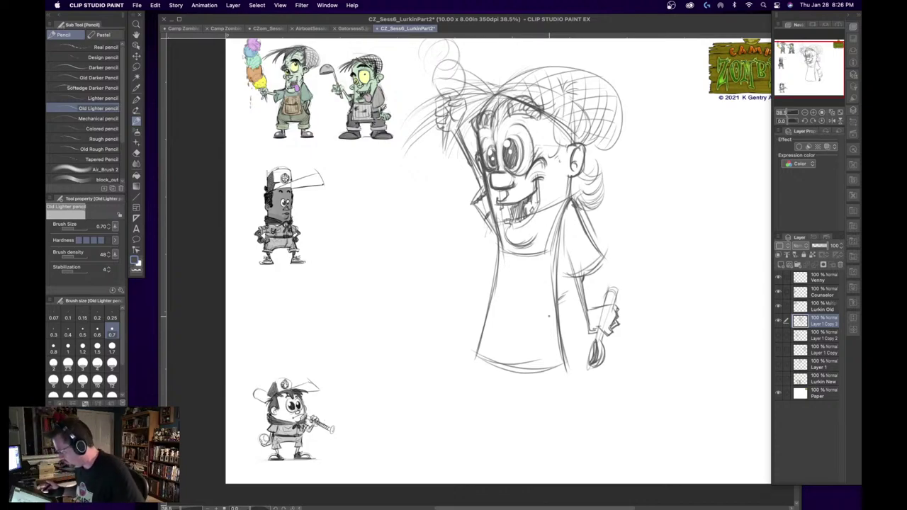
drag(497, 363, 561, 369)
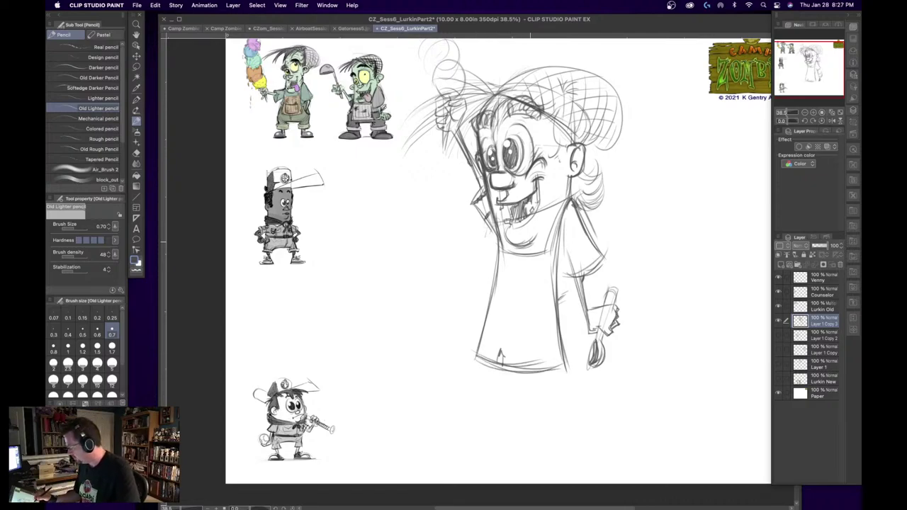
- Darken the neckline under the chin, the curved strap along the shoulder, and the back of the face by the ear
drag(501, 253, 542, 254)
drag(571, 198, 545, 252)
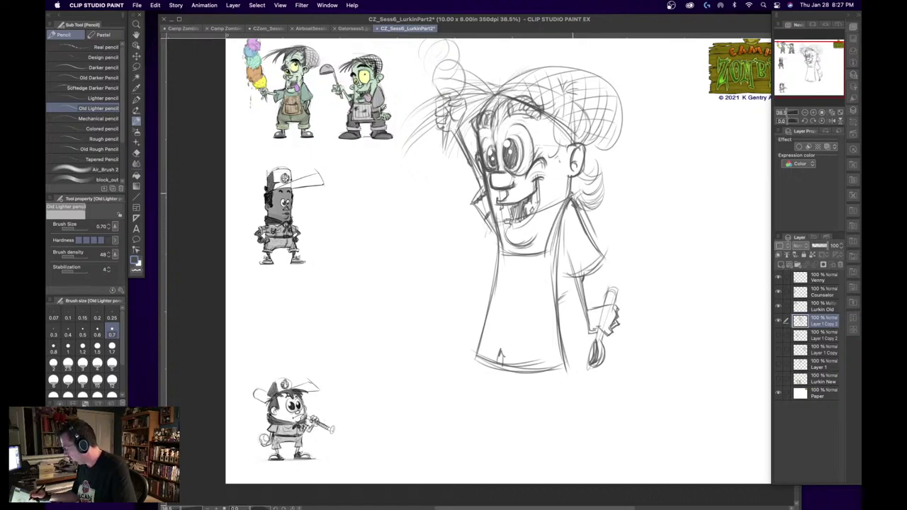
drag(565, 211, 556, 309)
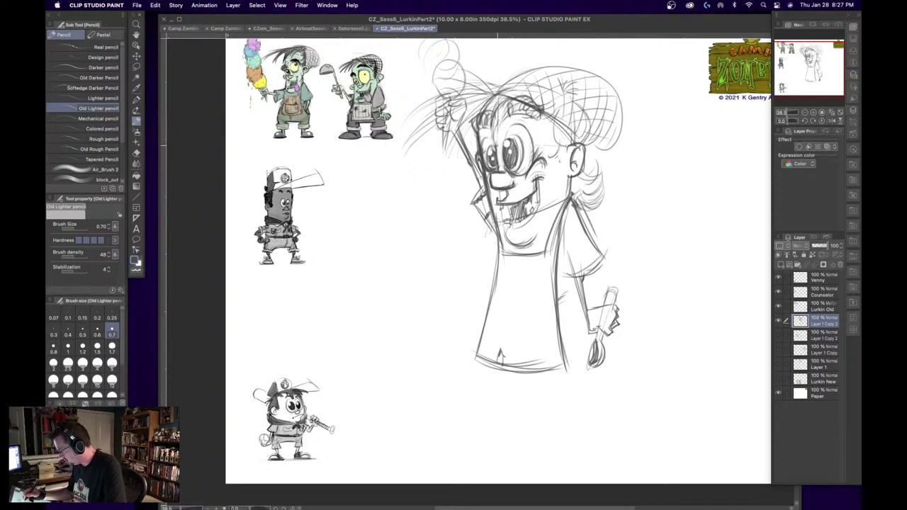
mouse_move(572, 143)
mouse_down()
mouse_move(583, 148)
mouse_move(570, 178)
mouse_up()
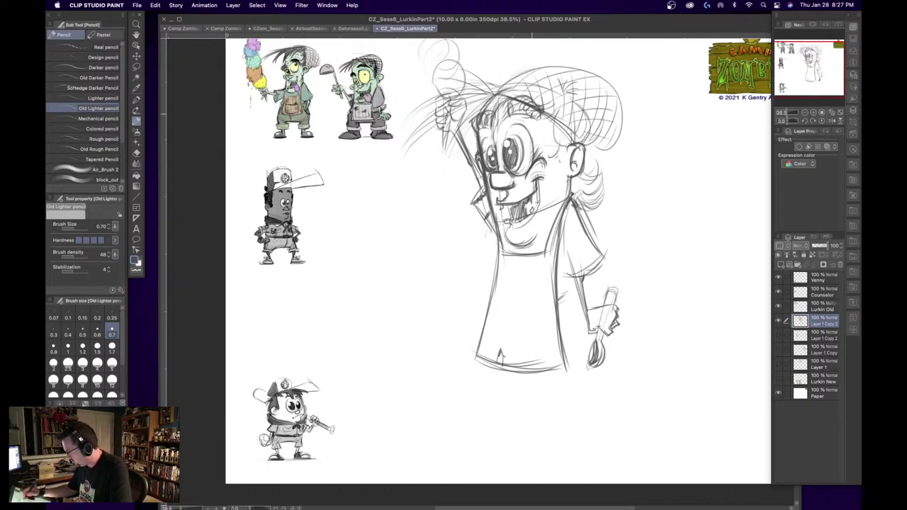
- Mark proportions with vertical brackets beside Lurkin's head and the capped counselor, moving the Counselor layer directly above Paper for the second
mouse_move(646, 102)
mouse_down()
mouse_move(651, 196)
mouse_move(637, 248)
mouse_up()
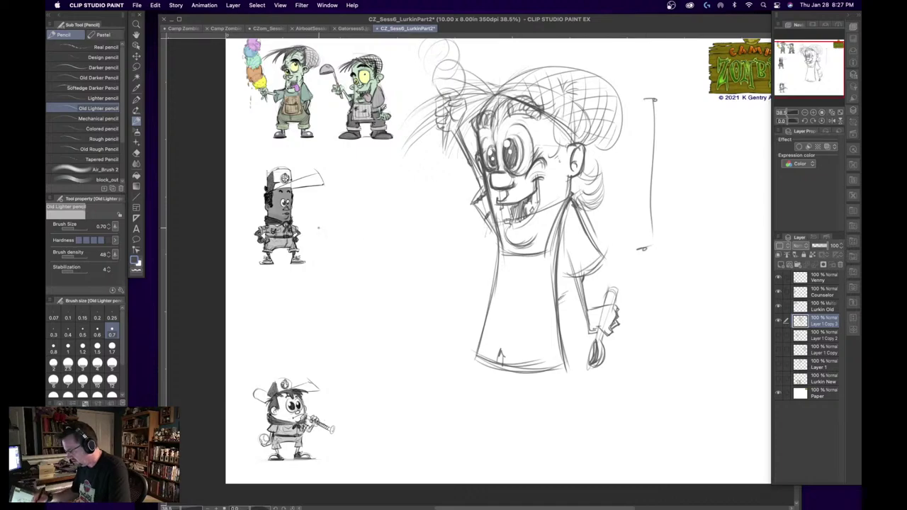
drag(254, 177, 250, 208)
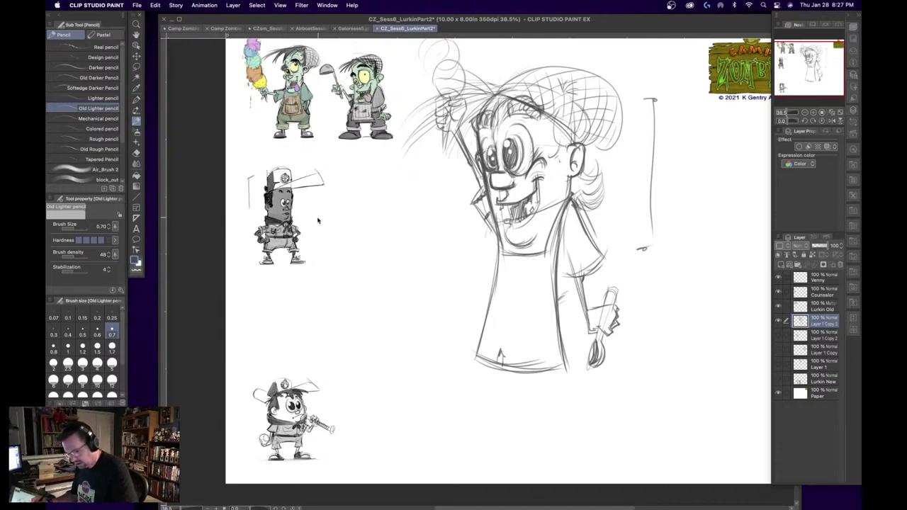
key(super+z)
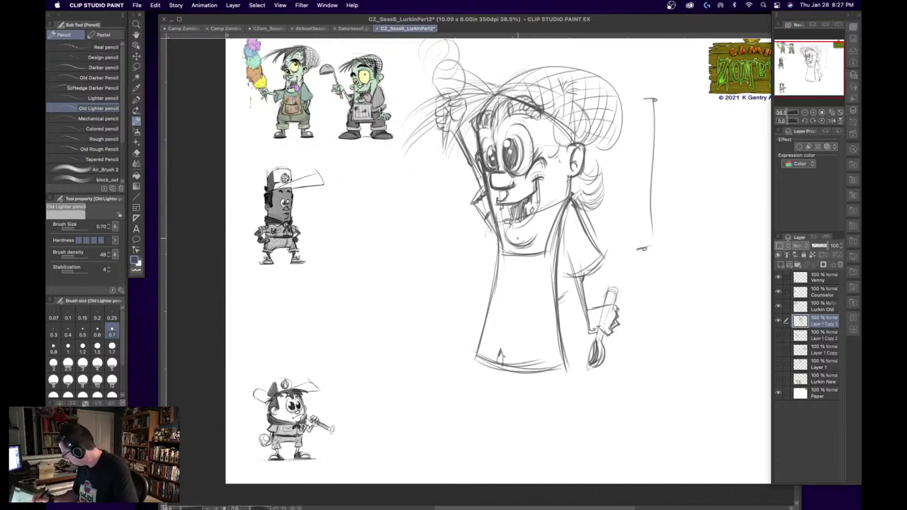
drag(820, 293, 828, 391)
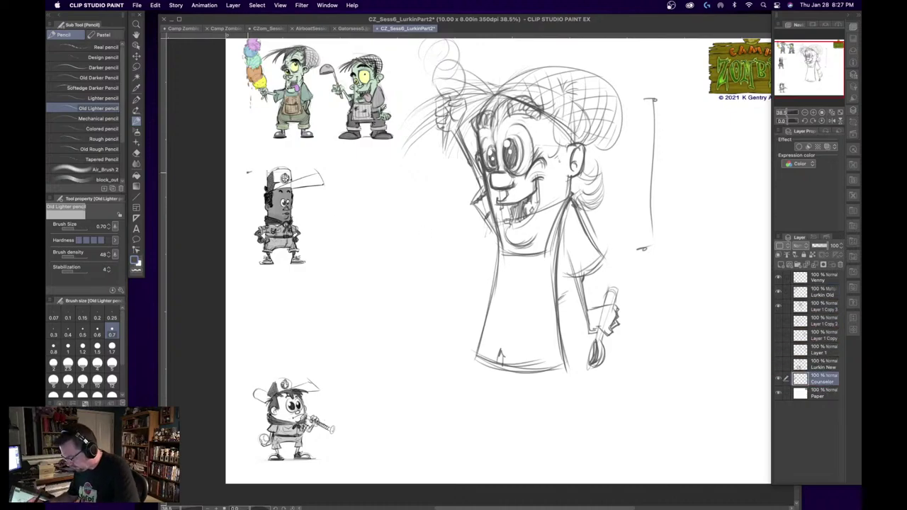
mouse_move(249, 172)
mouse_down()
mouse_move(253, 249)
mouse_move(259, 225)
mouse_up()
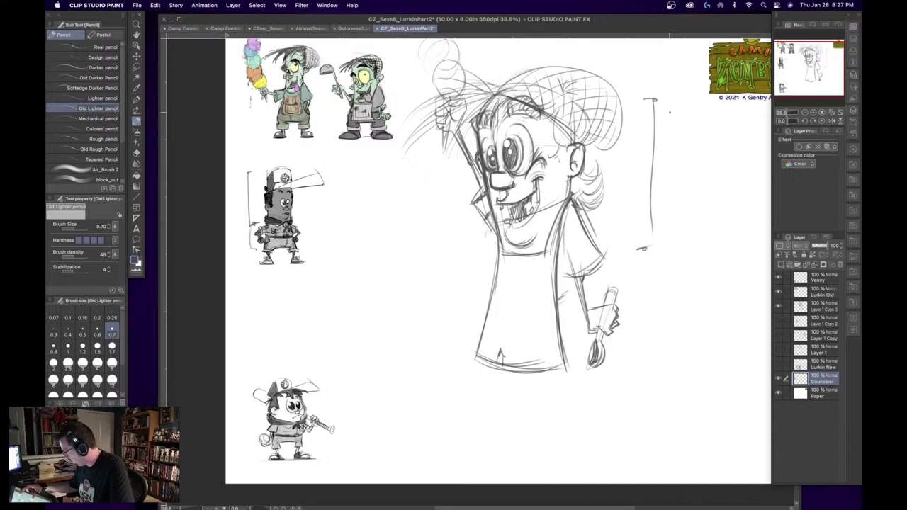
- Extend the proportion bracket beside Lurkin with a shorter second segment running from chin level down to his lowered hand
drag(645, 324, 640, 328)
drag(645, 247, 651, 317)
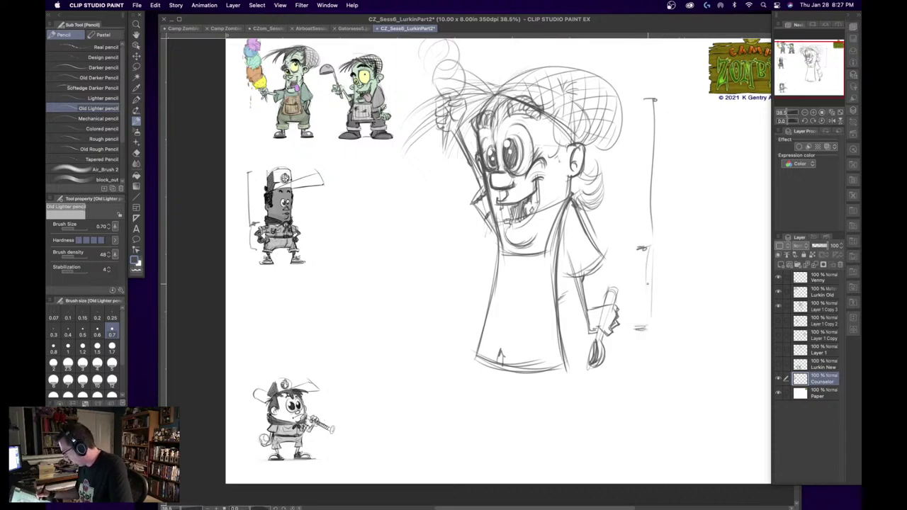
drag(647, 264, 646, 330)
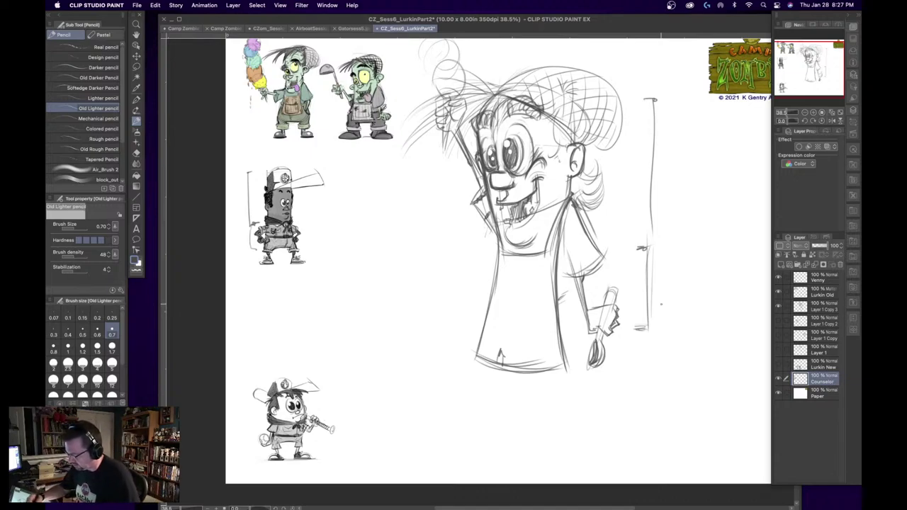
- Erase the vertical proportion bracket beside the tall capped counselor
drag(254, 222, 255, 246)
drag(249, 174, 252, 229)
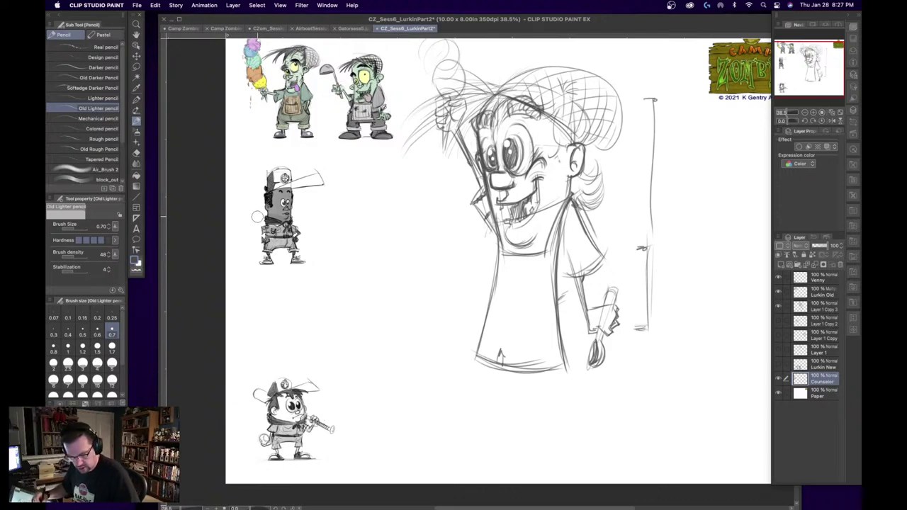
key(super+z)
mouse_move(247, 169)
mouse_down()
mouse_move(241, 206)
mouse_move(251, 220)
mouse_move(253, 209)
mouse_move(249, 248)
mouse_move(238, 237)
mouse_up()
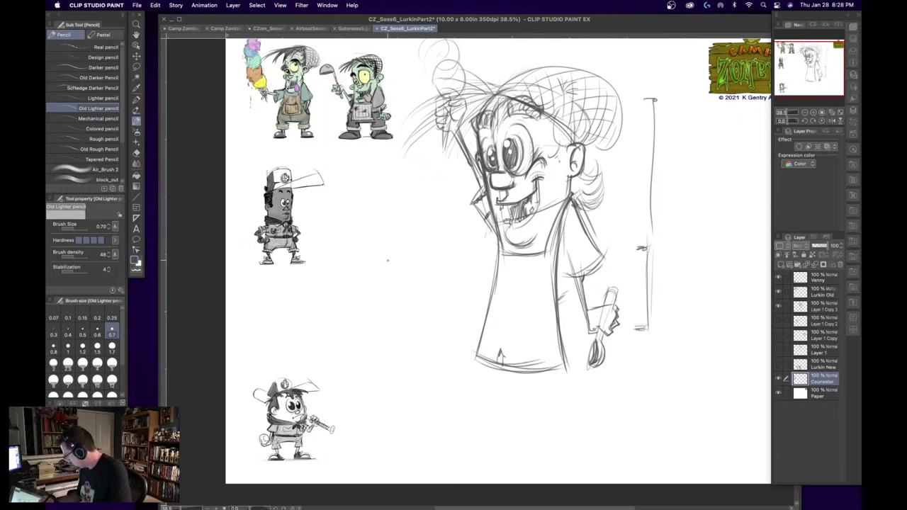
- Darken both segments of Lurkin's vertical proportion bracket on Layer 1 Copy 3
click(814, 307)
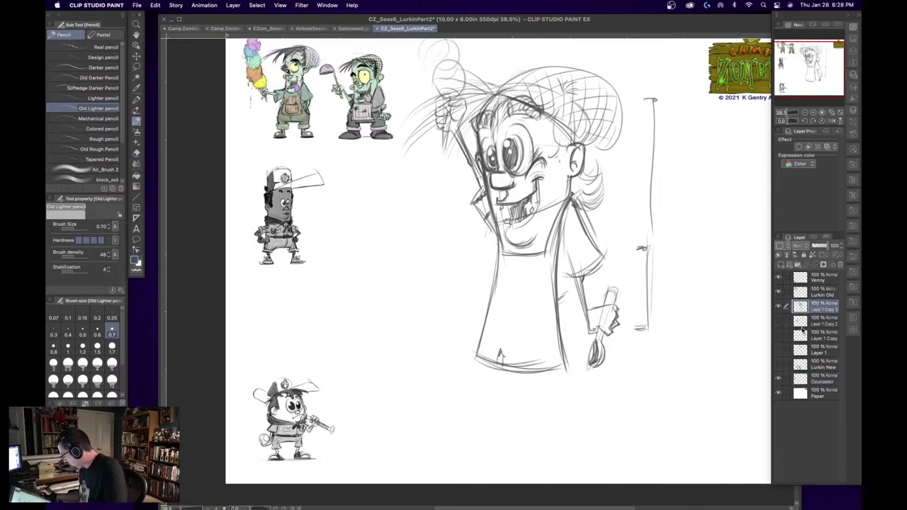
drag(653, 141, 644, 249)
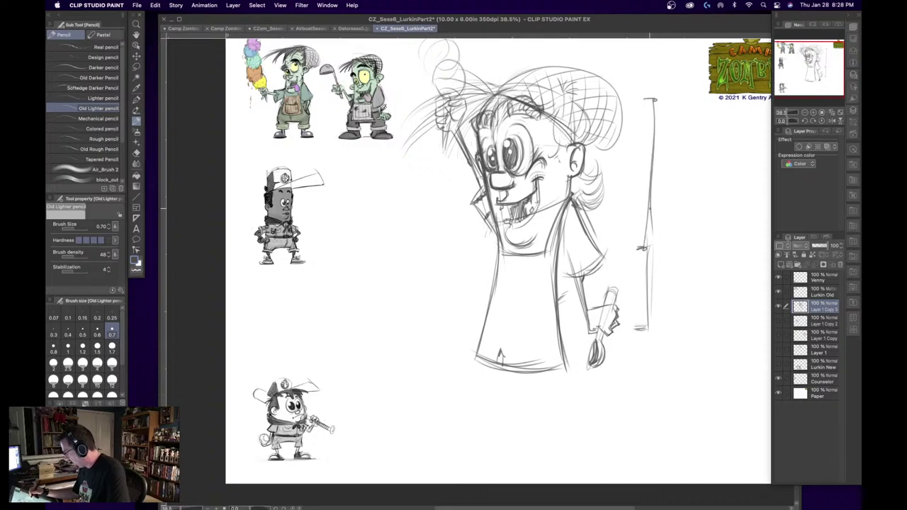
drag(651, 209, 648, 329)
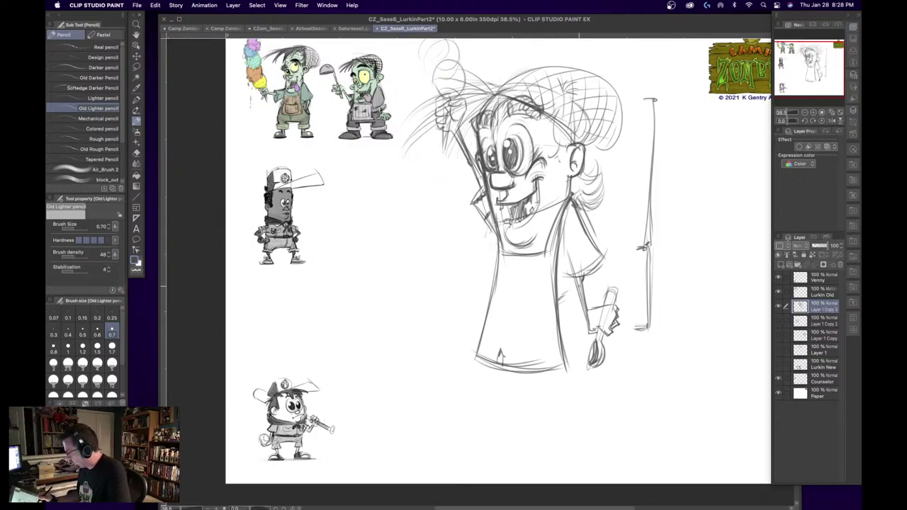
- Reinforce the hanging sleeve's outline and the short crease line behind the apron's back edge
drag(559, 294, 574, 288)
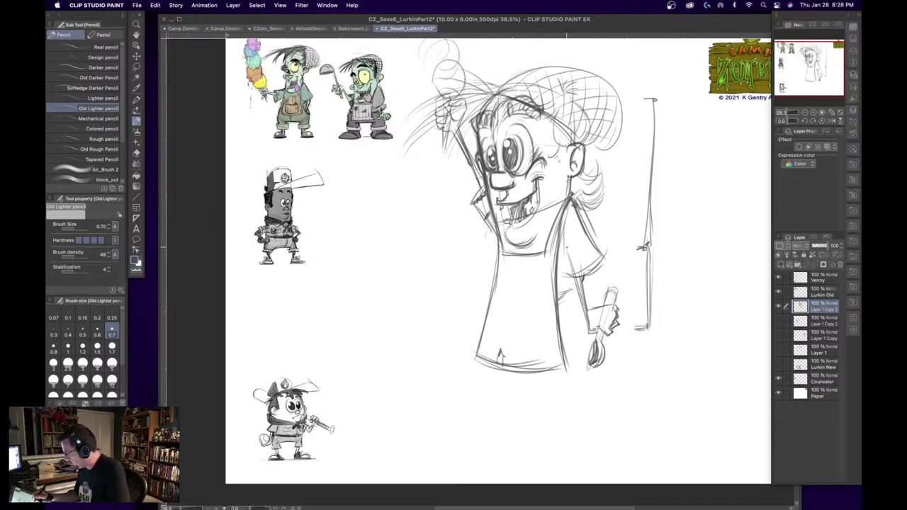
mouse_move(567, 210)
mouse_down()
mouse_move(557, 268)
mouse_move(584, 272)
mouse_up()
drag(585, 219, 599, 249)
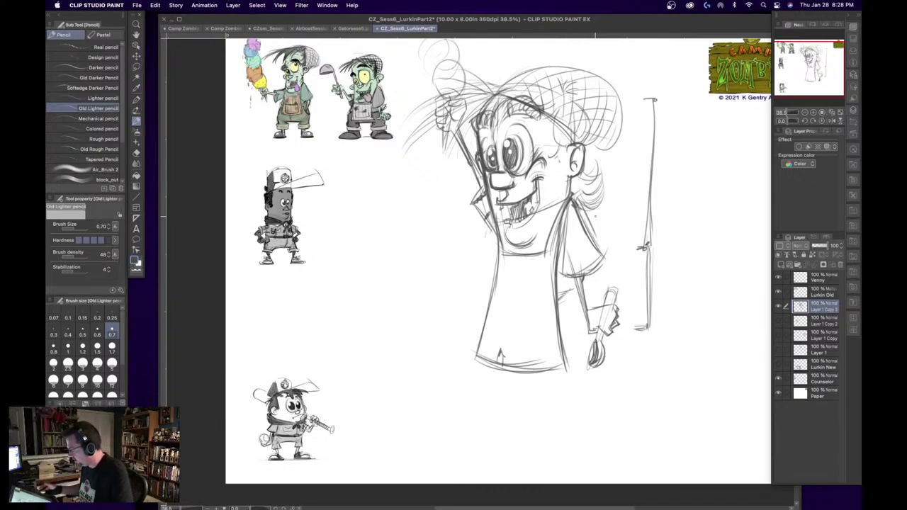
drag(560, 295, 574, 289)
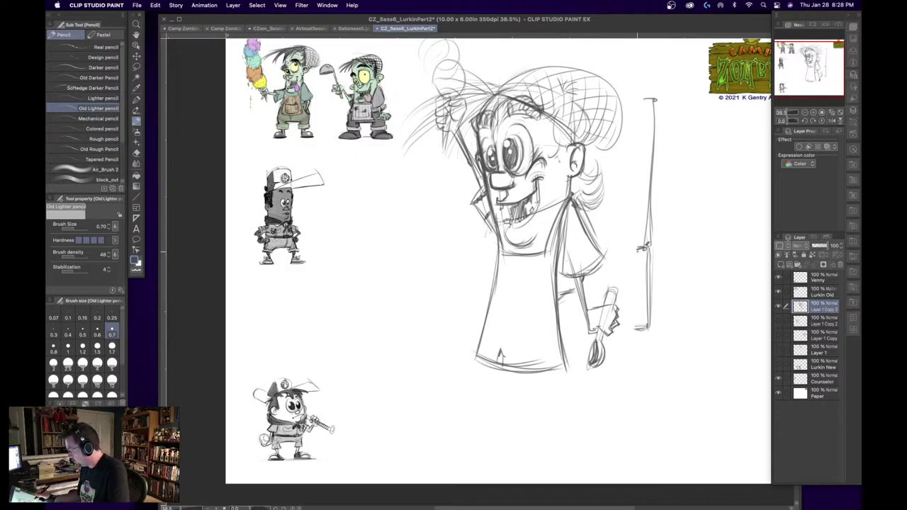
- Shorten the torso to the bracket's lower mark by erasing the old hem and drawing a new, straighter one, extending the shirt's back line
drag(643, 249, 575, 256)
drag(644, 319, 632, 321)
mouse_move(578, 327)
mouse_down()
mouse_move(520, 330)
mouse_move(556, 328)
mouse_up()
mouse_move(574, 278)
mouse_down()
mouse_move(581, 360)
mouse_move(561, 366)
mouse_move(464, 342)
mouse_move(558, 356)
mouse_move(568, 339)
mouse_up()
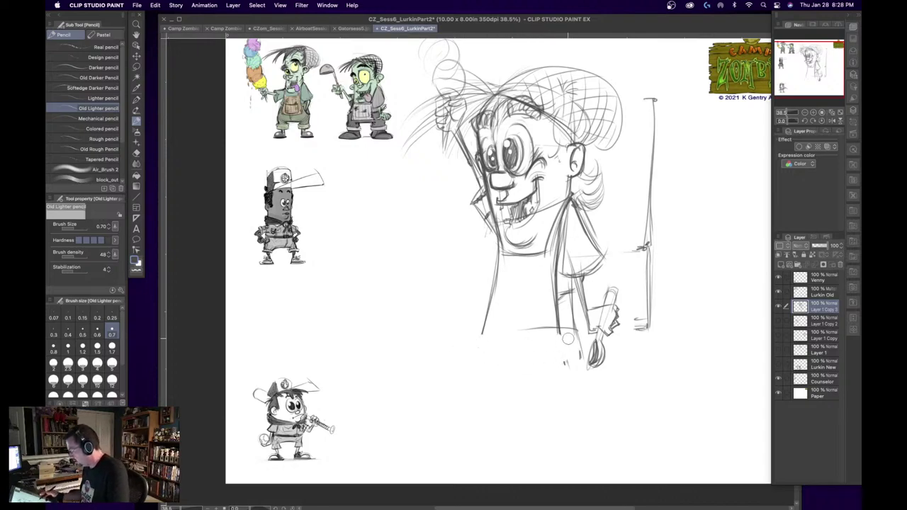
key(p)
mouse_move(483, 332)
mouse_down()
mouse_move(567, 331)
mouse_move(520, 336)
mouse_up()
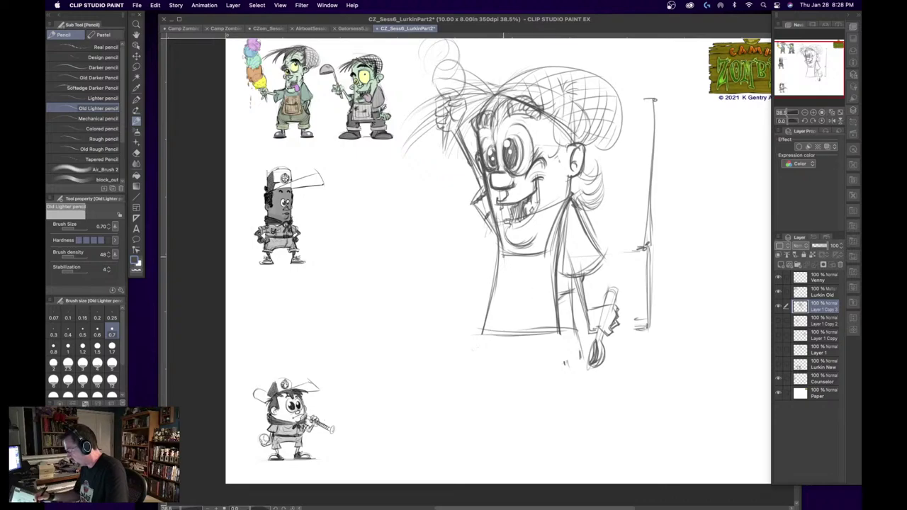
- Redraw the apron's front edge as a near-vertical line that narrows the torso, and reinforce the hem
drag(500, 239, 491, 331)
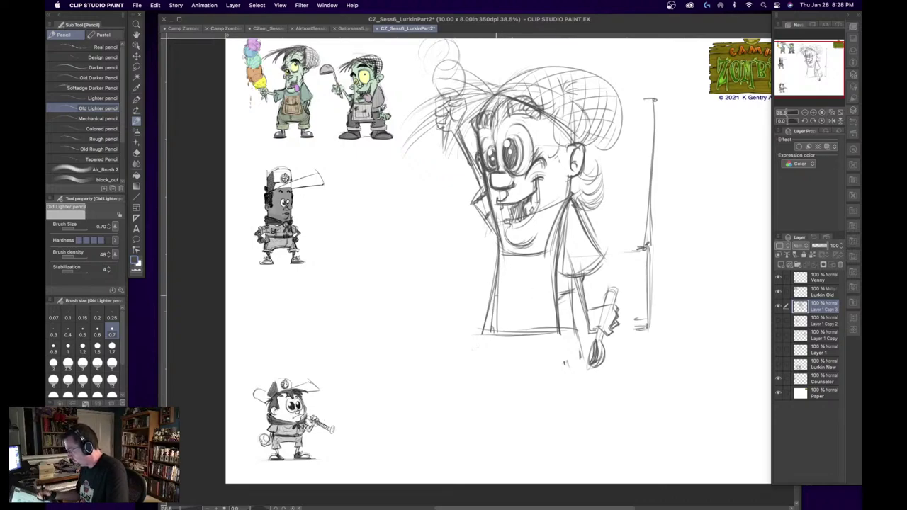
mouse_move(483, 264)
mouse_down()
mouse_move(488, 345)
mouse_move(492, 256)
mouse_move(494, 270)
mouse_move(486, 384)
mouse_move(501, 318)
mouse_up()
mouse_move(502, 225)
mouse_down()
mouse_move(502, 275)
mouse_move(505, 262)
mouse_up()
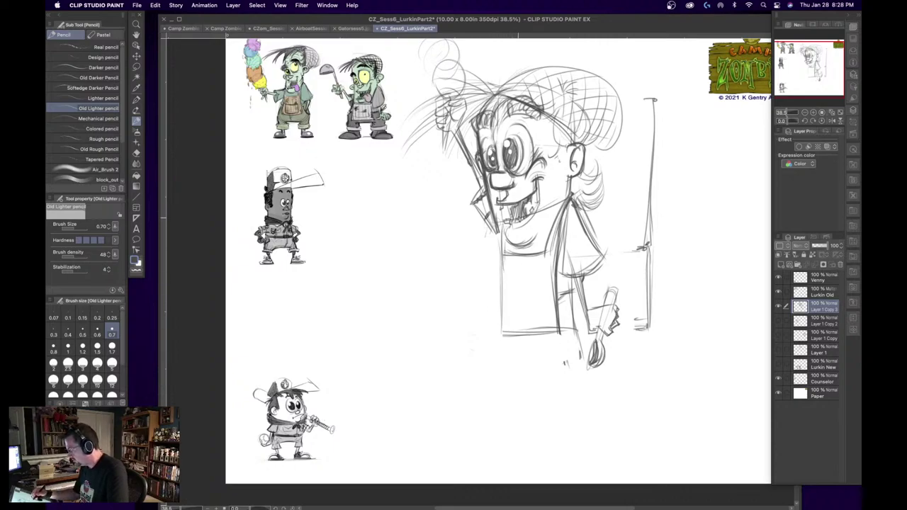
key(super+z)
key(super+z)
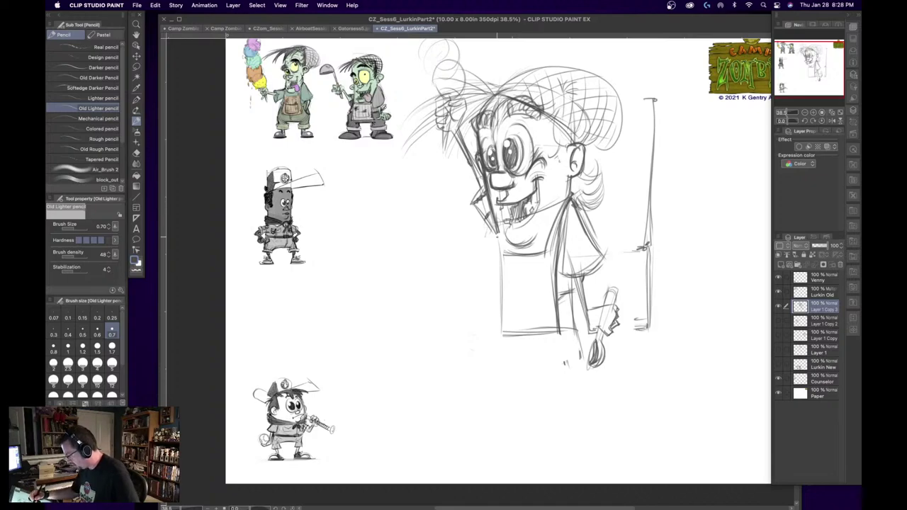
drag(500, 223, 501, 339)
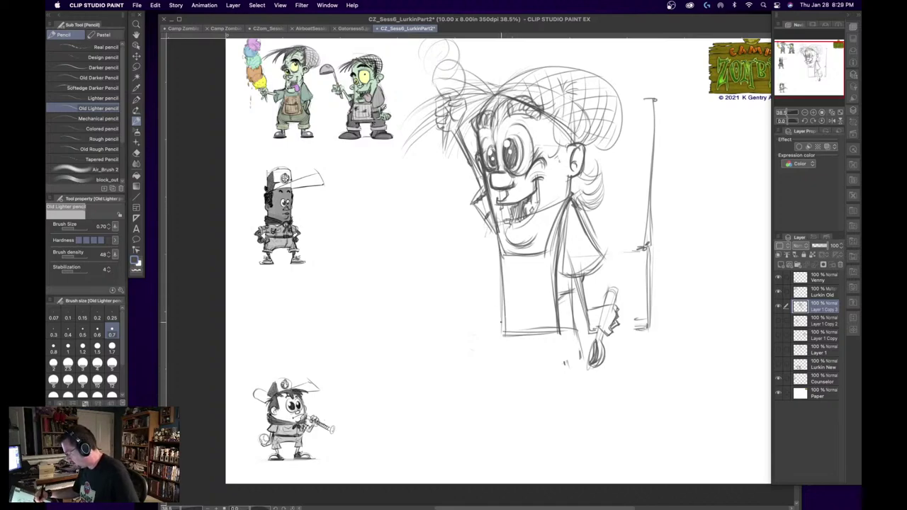
drag(502, 260, 500, 335)
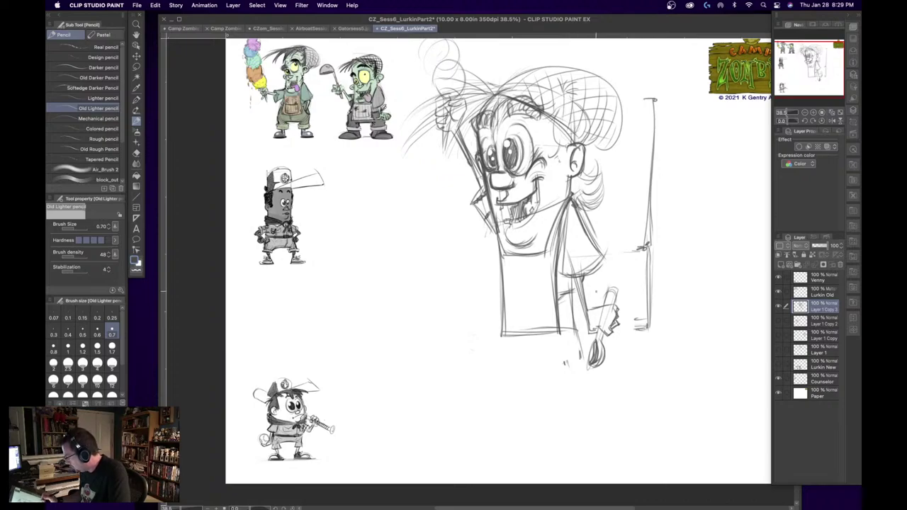
drag(522, 339, 571, 338)
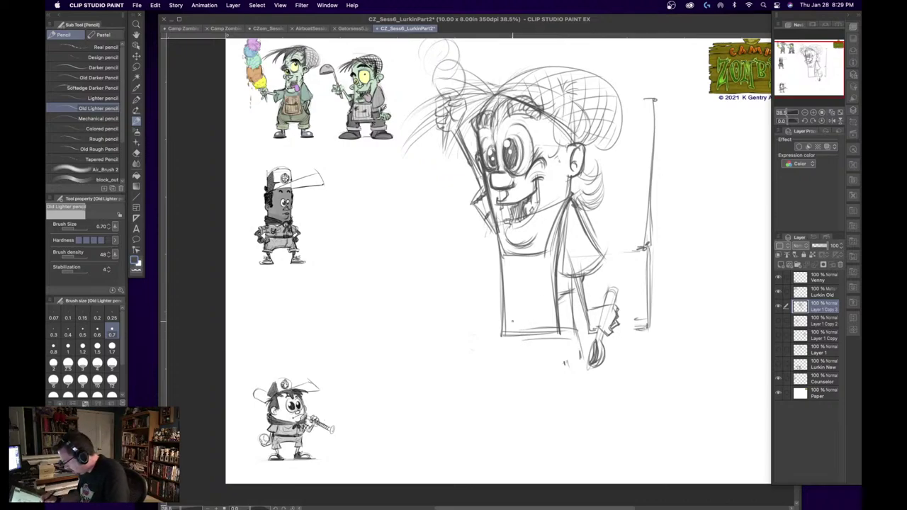
- Sketch two short, wide legs with ragged trouser cuffs below the apron hem
mouse_move(510, 309)
mouse_down()
mouse_move(505, 362)
mouse_move(536, 363)
mouse_move(506, 365)
mouse_up()
drag(553, 336, 548, 362)
mouse_move(525, 311)
mouse_down()
mouse_move(554, 310)
mouse_move(530, 359)
mouse_up()
mouse_move(507, 333)
mouse_down()
mouse_move(501, 364)
mouse_move(538, 348)
mouse_move(524, 349)
mouse_up()
mouse_move(554, 309)
mouse_down()
mouse_move(553, 332)
mouse_move(579, 350)
mouse_up()
mouse_move(548, 353)
mouse_down()
mouse_move(580, 351)
mouse_move(580, 336)
mouse_move(549, 347)
mouse_move(580, 348)
mouse_up()
mouse_move(572, 293)
mouse_down()
mouse_move(576, 342)
mouse_move(508, 354)
mouse_up()
mouse_move(508, 352)
mouse_down()
mouse_move(531, 350)
mouse_move(508, 352)
mouse_up()
drag(506, 353, 561, 353)
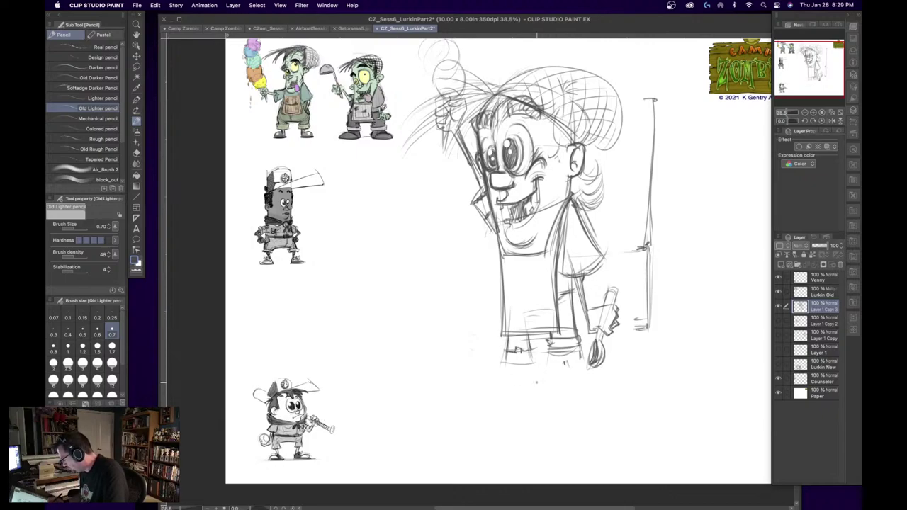
- Mark the ground position of both feet with horizontal strokes below the legs
drag(528, 384, 490, 383)
drag(554, 377, 582, 373)
mouse_move(494, 373)
mouse_down()
mouse_move(592, 381)
mouse_move(583, 380)
mouse_up()
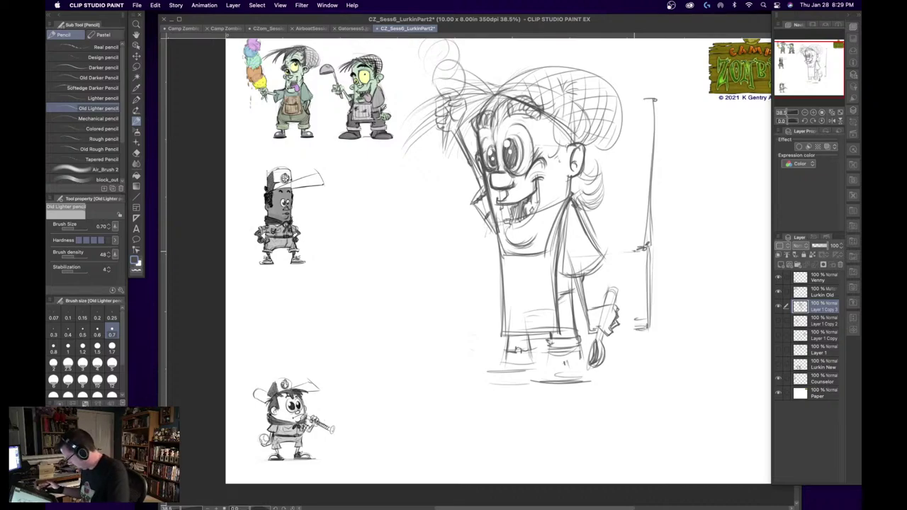
- Lasso the lowered forearm, hand and spoon, and move them up closer to the sleeve
click(136, 66)
mouse_move(585, 278)
mouse_down()
mouse_move(579, 308)
mouse_move(603, 370)
mouse_move(636, 285)
mouse_move(612, 271)
mouse_up()
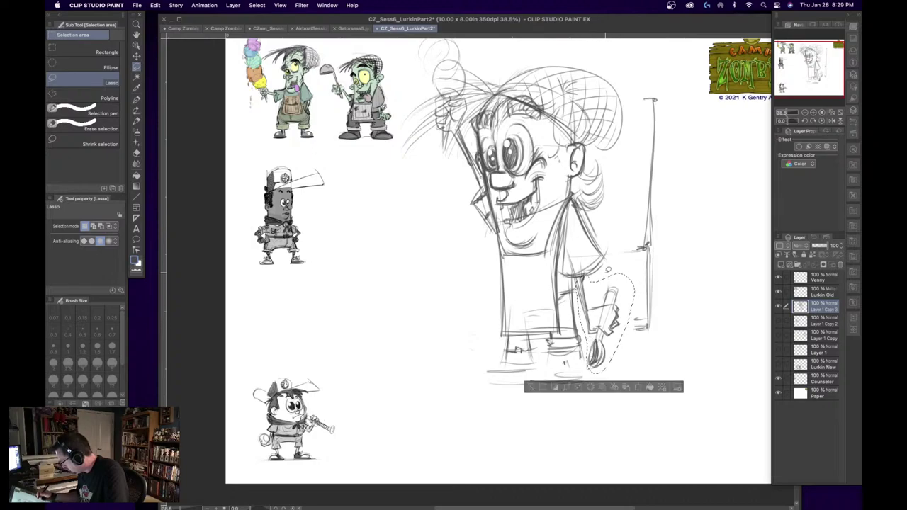
key(super+t)
drag(609, 308, 608, 302)
drag(607, 303, 606, 304)
key(Return)
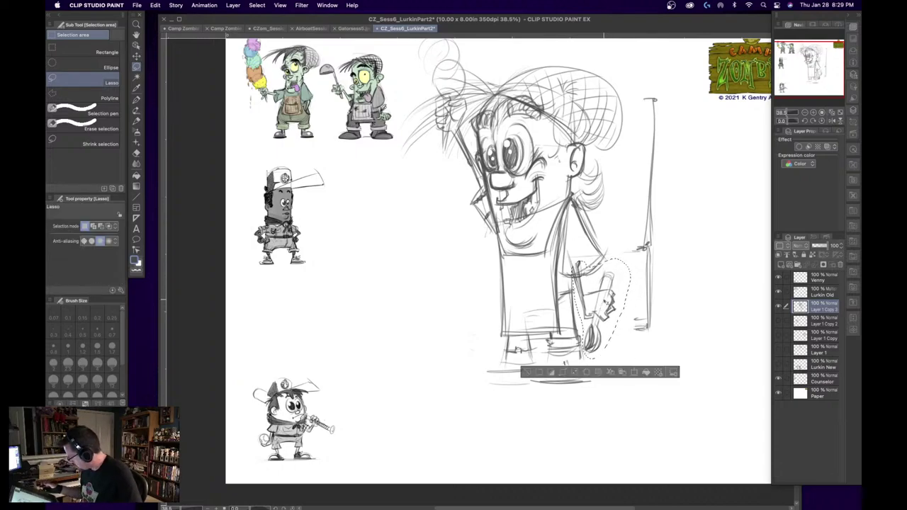
key(super+d)
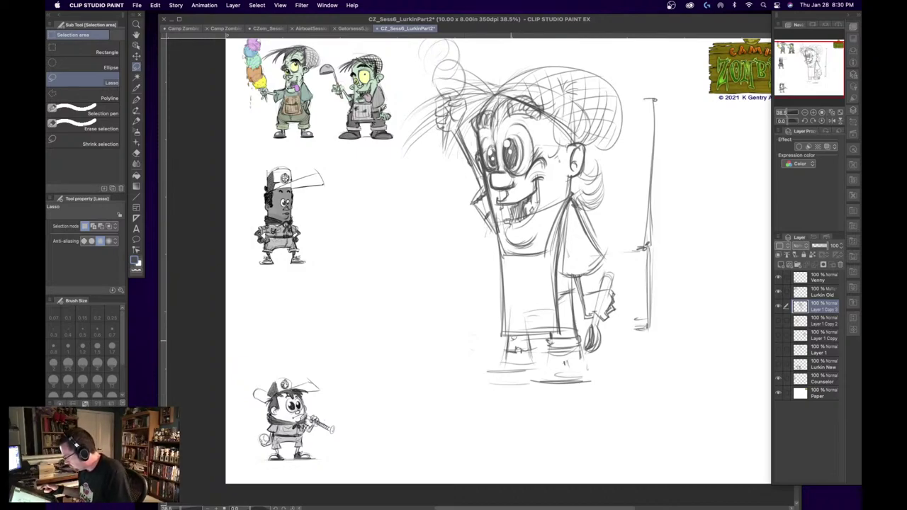
- Remove the lower leg lines beneath the ragged trouser cuffs and clear the selection
mouse_move(521, 355)
mouse_down()
mouse_move(580, 356)
mouse_move(552, 370)
mouse_up()
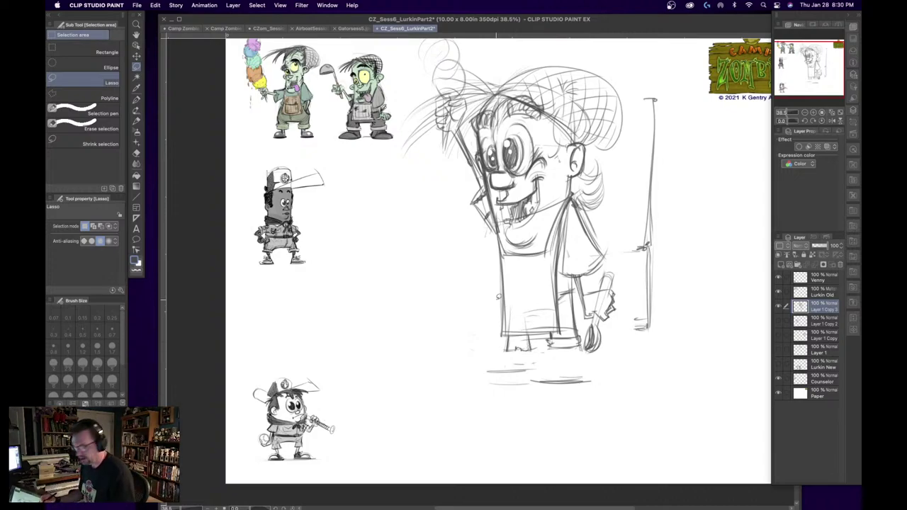
drag(504, 347, 505, 354)
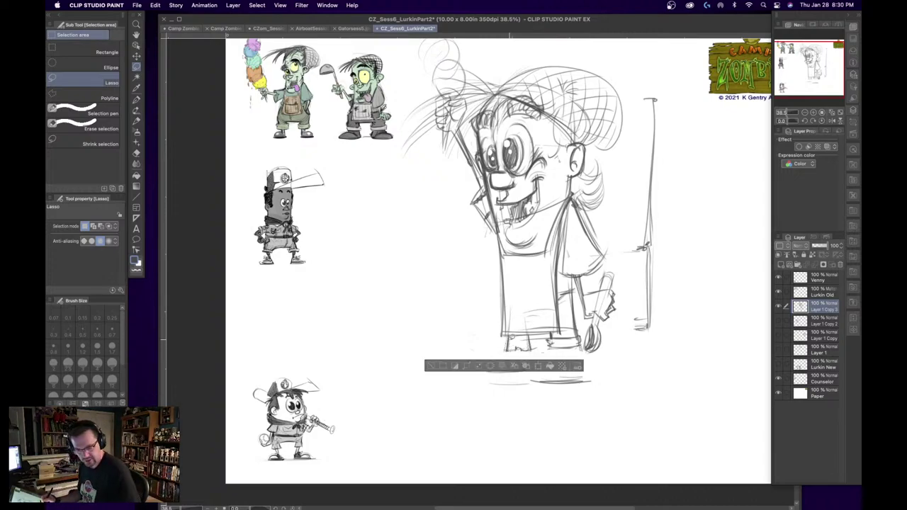
key(super+d)
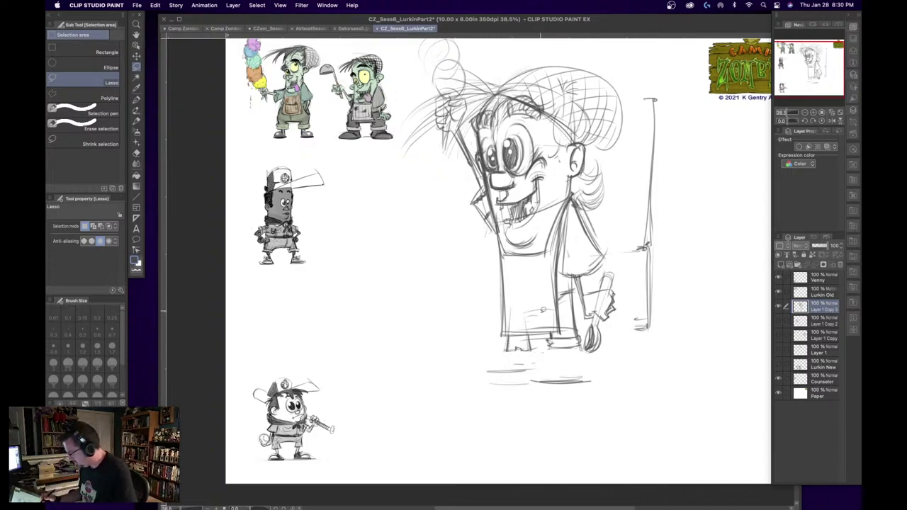
- Move the whole Lurkin sketch slightly down the page and return to the Old Lighter pencil
click(136, 122)
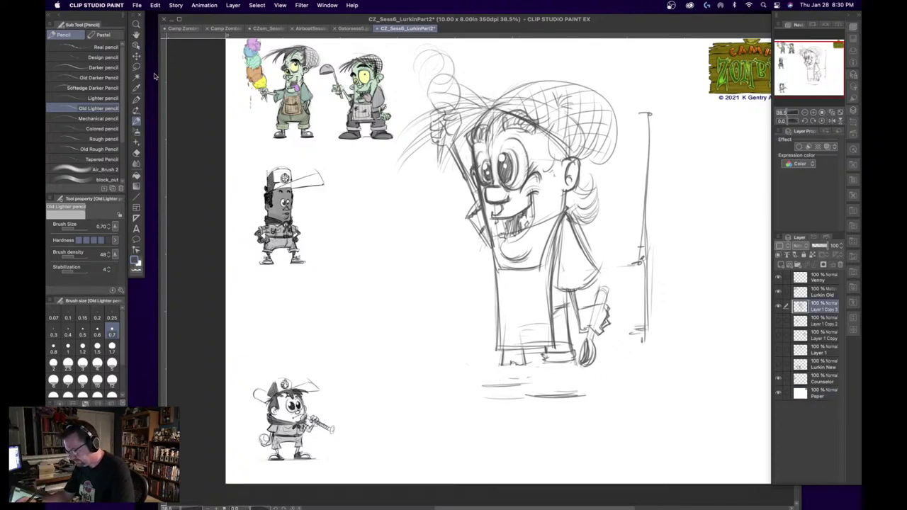
click(136, 56)
click(136, 120)
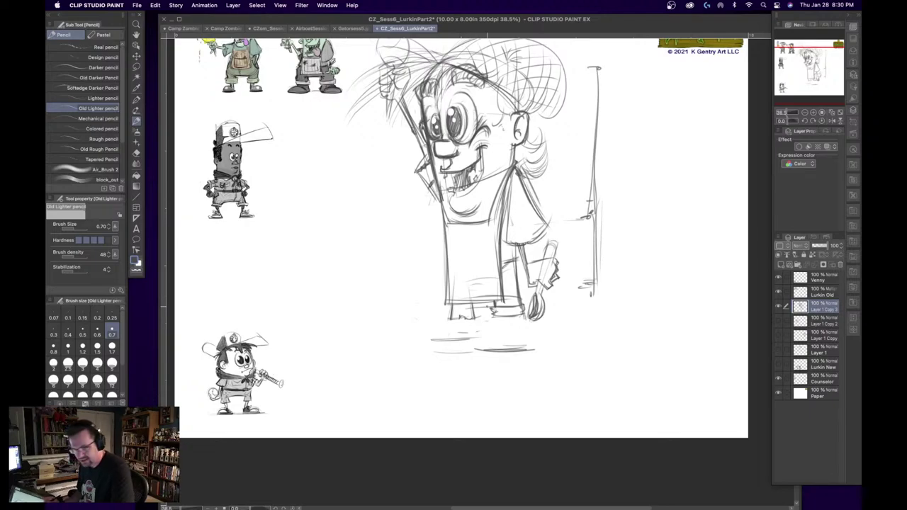
- Rough in both ankles and shoe shapes between the trouser cuffs and the ground strokes
mouse_move(468, 311)
mouse_down()
mouse_move(477, 342)
mouse_move(440, 331)
mouse_up()
drag(518, 350, 477, 351)
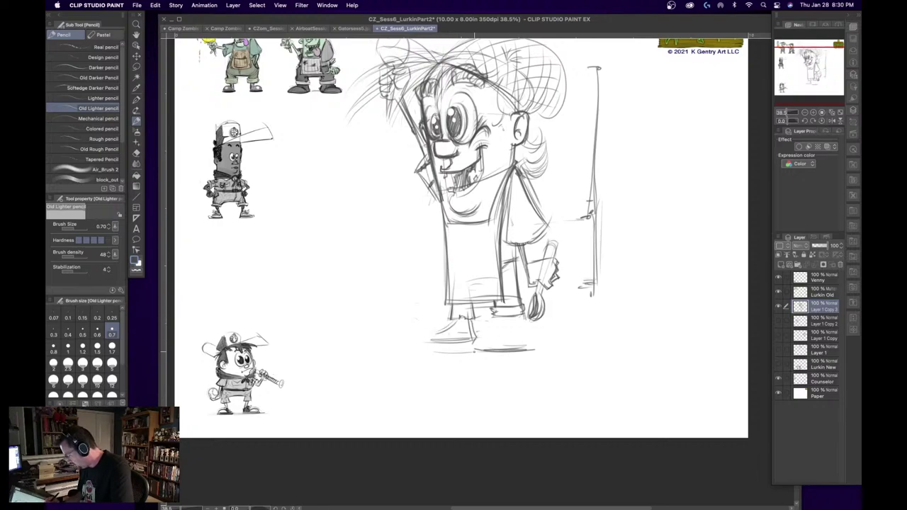
mouse_move(499, 315)
mouse_down()
mouse_move(504, 343)
mouse_move(493, 339)
mouse_move(519, 318)
mouse_move(524, 340)
mouse_move(488, 346)
mouse_up()
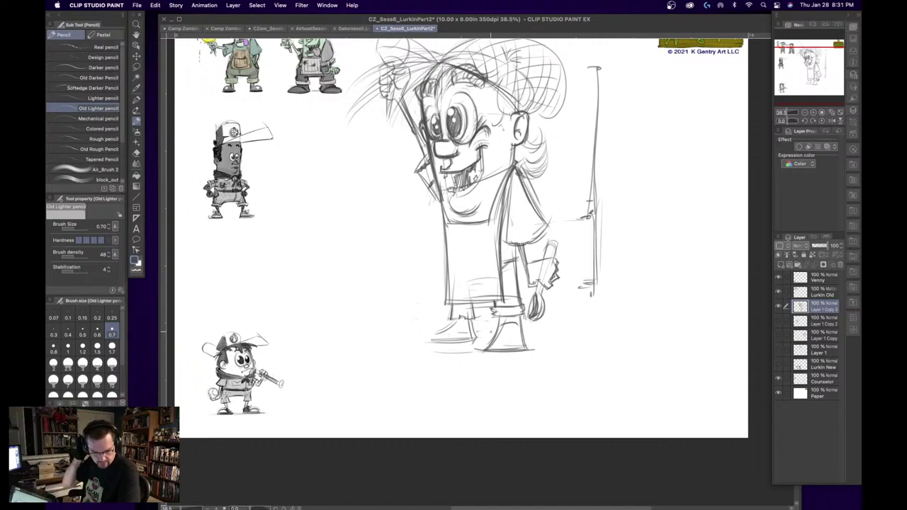
drag(487, 351, 526, 349)
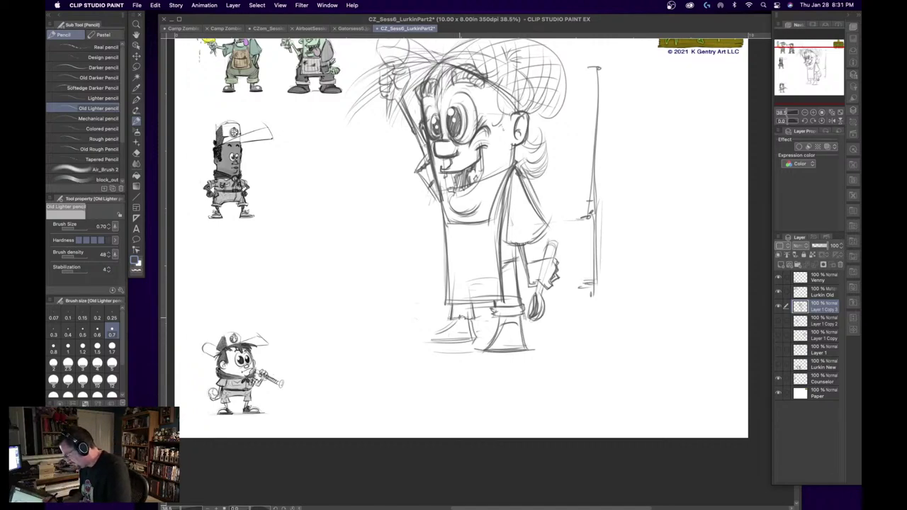
- Sketch the front trouser cuff, vertical stripes down the apron, and a firmer apron strap and back edge
drag(448, 319, 488, 318)
drag(454, 230, 452, 297)
mouse_move(460, 227)
mouse_down()
mouse_move(461, 298)
mouse_move(490, 297)
mouse_up()
drag(496, 235, 500, 294)
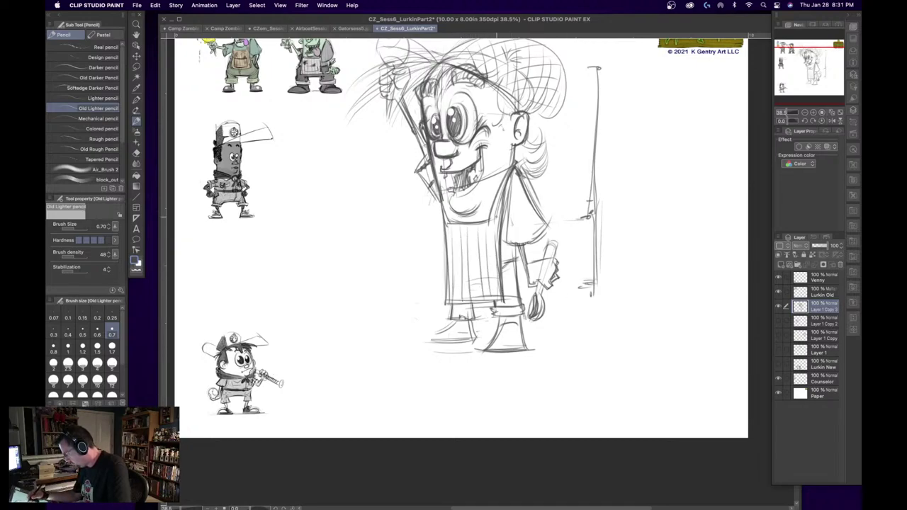
drag(502, 192, 496, 270)
drag(506, 186, 500, 284)
- Draw the front shoe's rounded toe and flat sole, and start the rear shoe's base
mouse_move(472, 326)
mouse_down()
mouse_move(476, 342)
mouse_move(415, 343)
mouse_up()
mouse_move(420, 335)
mouse_down()
mouse_move(442, 328)
mouse_move(449, 341)
mouse_move(472, 341)
mouse_move(452, 327)
mouse_move(412, 350)
mouse_move(471, 346)
mouse_up()
drag(419, 345, 476, 344)
drag(472, 344, 523, 347)
drag(486, 346, 527, 342)
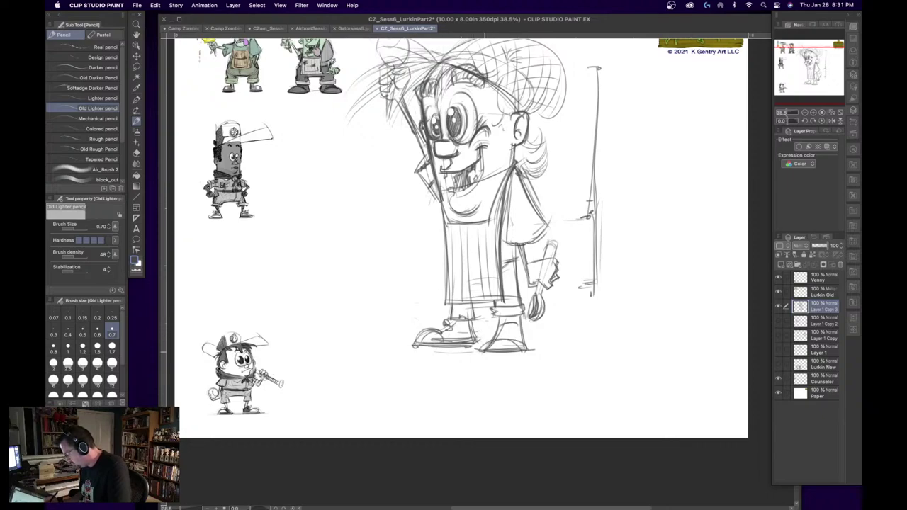
- Define the rear shoe's thick sole and upper, and add lace and tongue details to both shoes
drag(475, 355, 525, 353)
drag(482, 358, 529, 355)
mouse_move(483, 357)
mouse_down()
mouse_move(522, 351)
mouse_move(516, 320)
mouse_up()
mouse_move(501, 320)
mouse_down()
mouse_move(517, 332)
mouse_move(513, 345)
mouse_move(496, 342)
mouse_move(514, 331)
mouse_up()
drag(501, 342, 510, 336)
drag(455, 325, 443, 338)
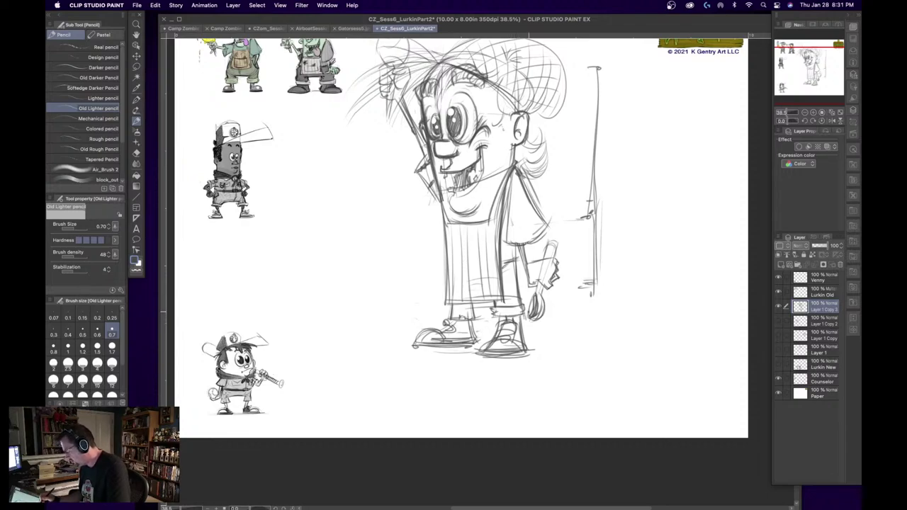
drag(517, 320, 521, 327)
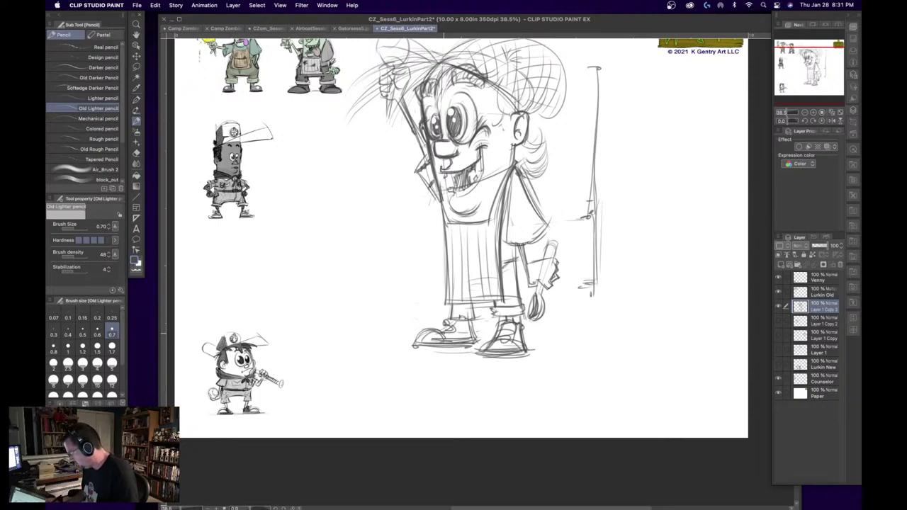
- Erase the vertical height guides beside the cook from both the sketch layer and the Counselor layer
drag(417, 347, 521, 350)
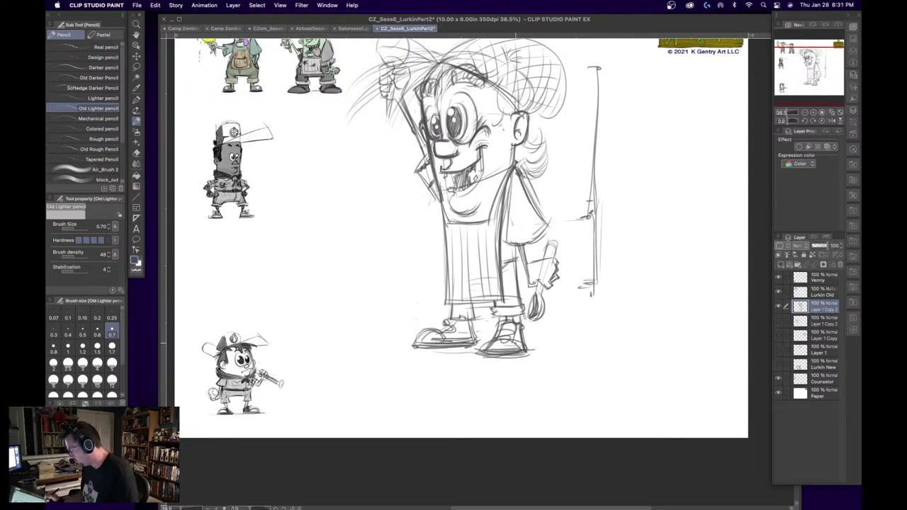
drag(633, 265, 619, 325)
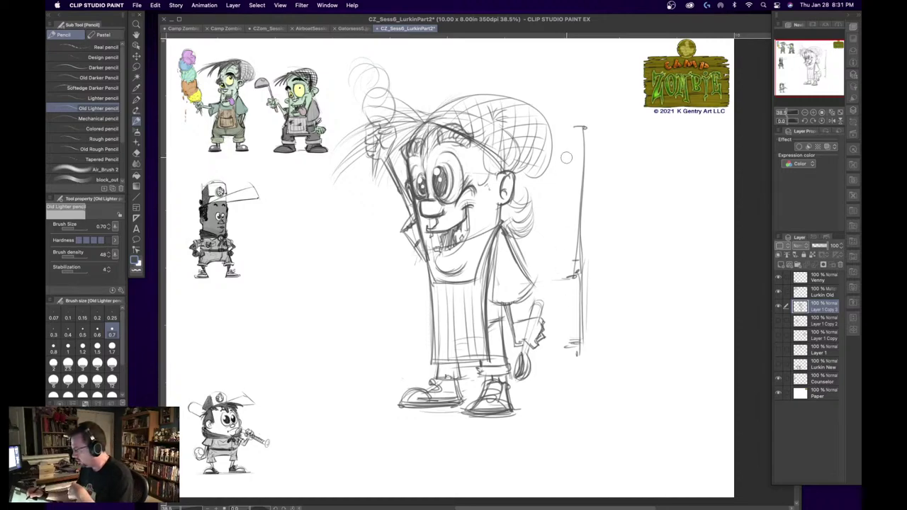
mouse_move(583, 129)
mouse_down()
mouse_move(579, 281)
mouse_move(580, 251)
mouse_up()
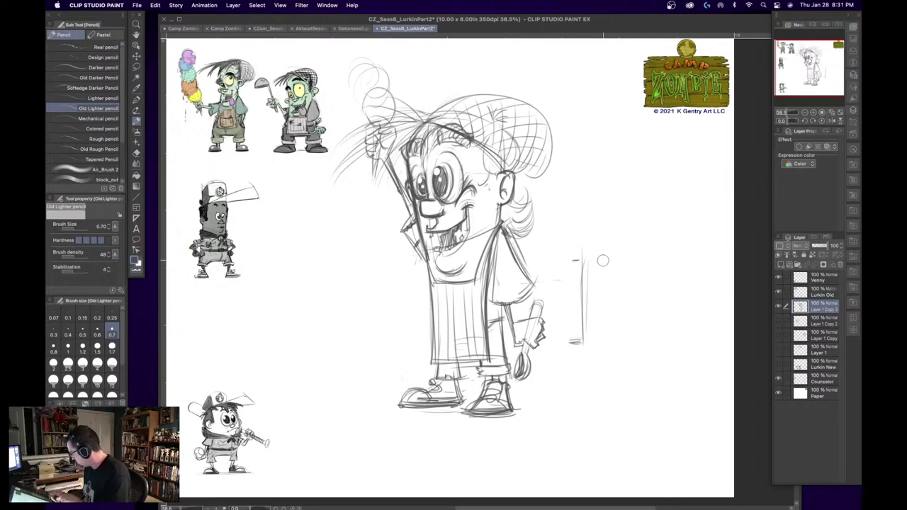
click(820, 382)
drag(580, 247, 575, 344)
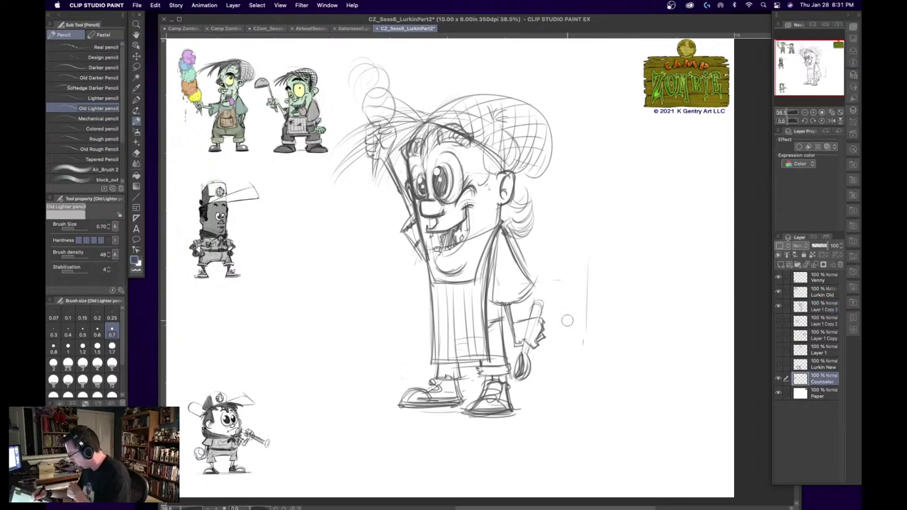
drag(585, 281, 562, 348)
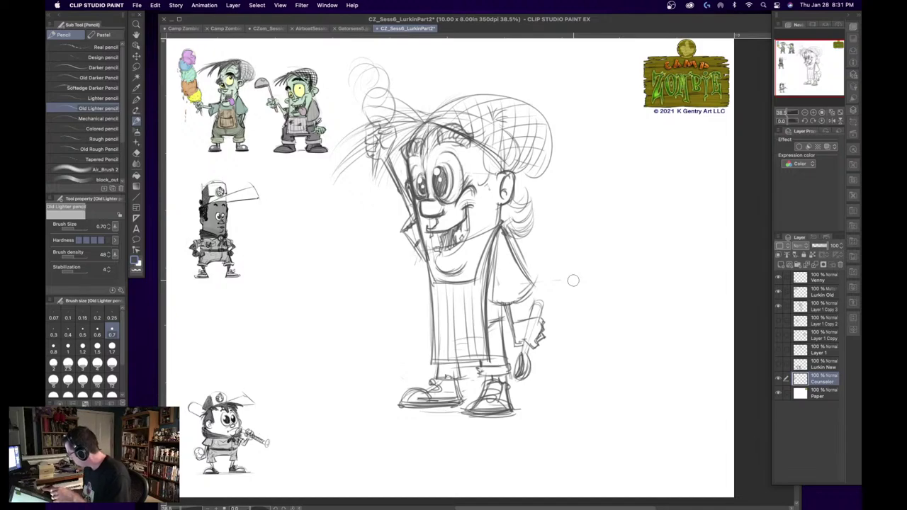
click(784, 308)
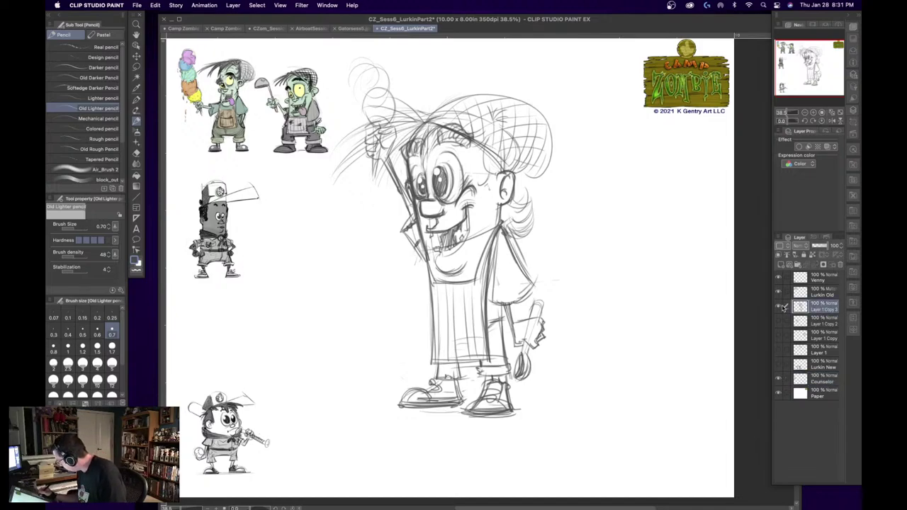
click(778, 306)
click(778, 307)
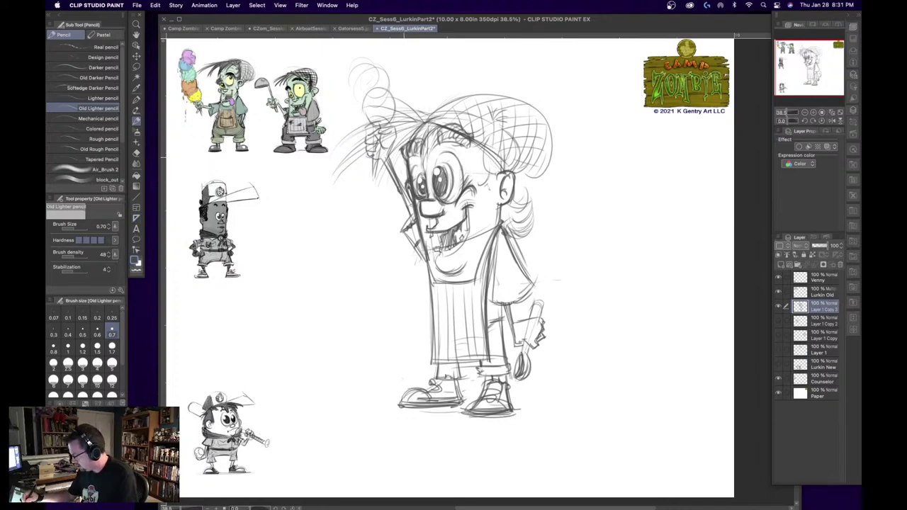
- Firm up the cook's front face and chest line, the near sleeve's outline and hem, and the lowered forearm
drag(409, 170, 431, 286)
drag(428, 255, 432, 282)
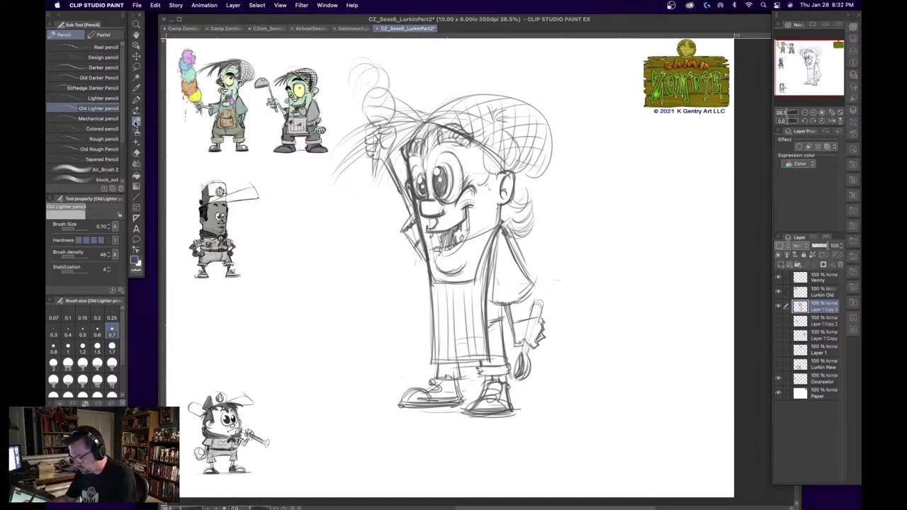
mouse_move(505, 236)
mouse_down()
mouse_move(532, 282)
mouse_move(490, 304)
mouse_move(490, 295)
mouse_move(488, 305)
mouse_up()
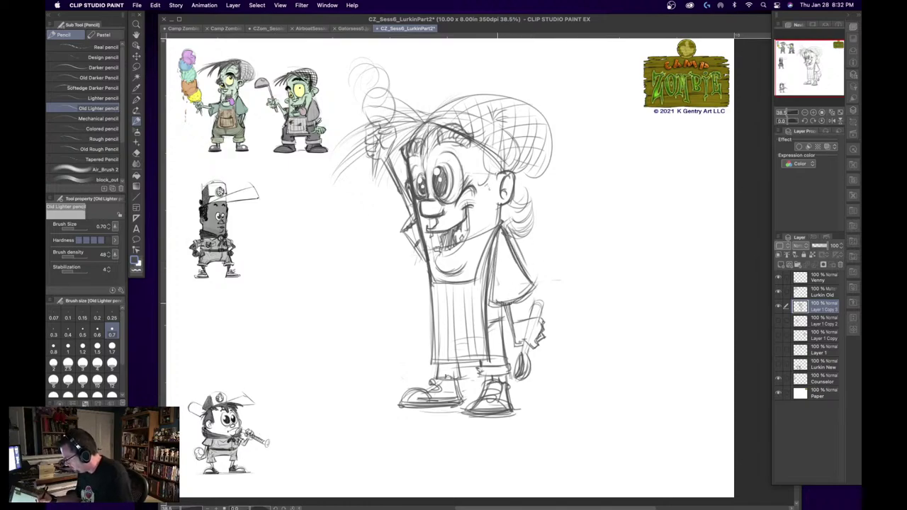
mouse_move(532, 285)
mouse_down()
mouse_move(498, 301)
mouse_move(534, 280)
mouse_up()
drag(497, 303, 510, 373)
drag(507, 305, 515, 326)
mouse_move(514, 324)
mouse_down()
mouse_move(542, 313)
mouse_move(532, 320)
mouse_up()
- Detail the top ice-cream scoop with texture and drips, and draw falling drops with a splash on the ground
mouse_move(384, 92)
mouse_down()
mouse_move(369, 122)
mouse_move(391, 121)
mouse_move(375, 68)
mouse_move(382, 94)
mouse_up()
mouse_move(368, 64)
mouse_down()
mouse_move(351, 89)
mouse_move(384, 53)
mouse_move(353, 78)
mouse_move(357, 66)
mouse_move(364, 80)
mouse_move(348, 75)
mouse_move(352, 128)
mouse_up()
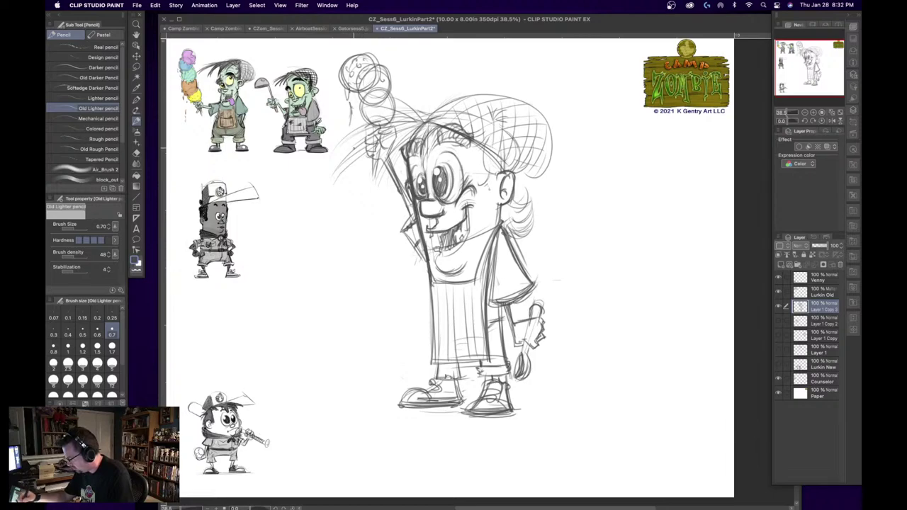
drag(357, 204, 356, 228)
drag(357, 188, 356, 205)
drag(352, 403, 374, 409)
drag(362, 407, 385, 401)
mouse_move(349, 406)
mouse_down()
mouse_move(374, 400)
mouse_move(365, 398)
mouse_up()
drag(374, 379, 371, 401)
mouse_move(368, 352)
mouse_down()
mouse_move(369, 370)
mouse_move(369, 356)
mouse_up()
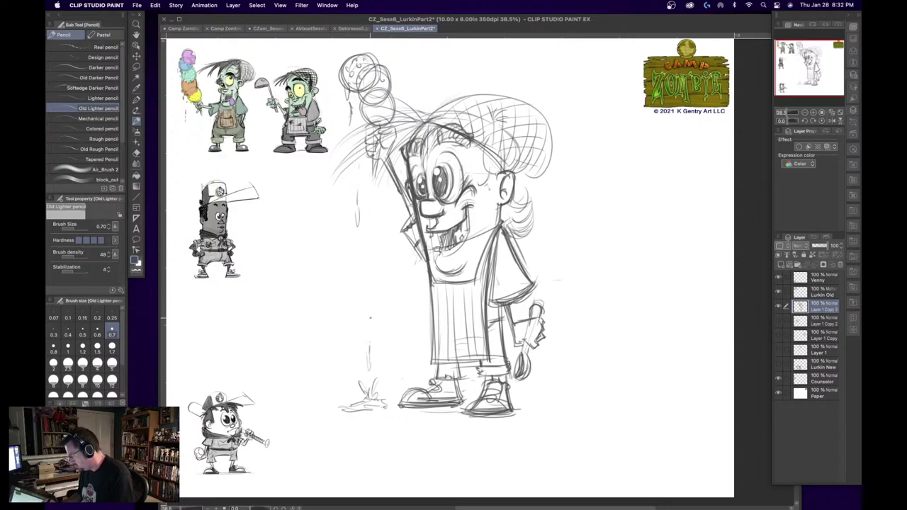
mouse_move(370, 311)
mouse_down()
mouse_move(370, 323)
mouse_move(369, 310)
mouse_up()
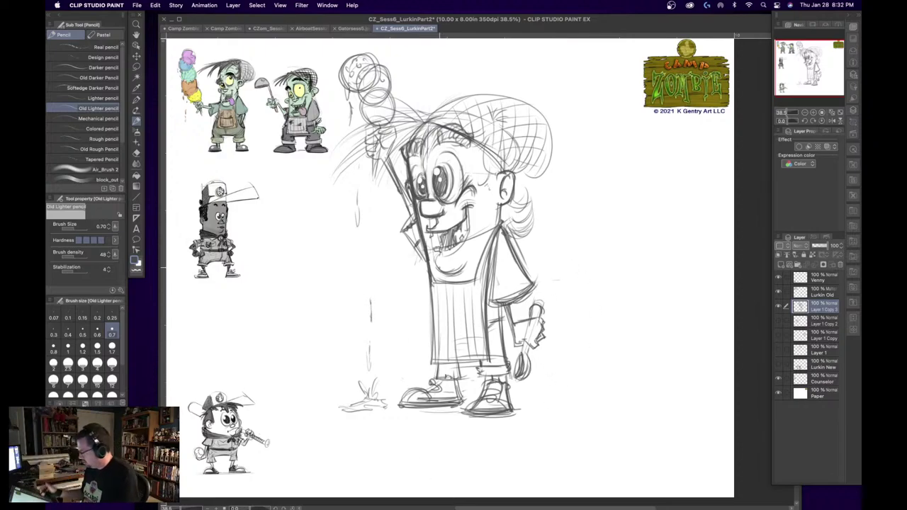
- Add a round camp badge to the near sleeve, darken both shoes, and refine the eyes and open mouth
mouse_move(501, 236)
mouse_down()
mouse_move(495, 277)
mouse_move(508, 274)
mouse_move(504, 248)
mouse_move(520, 299)
mouse_up()
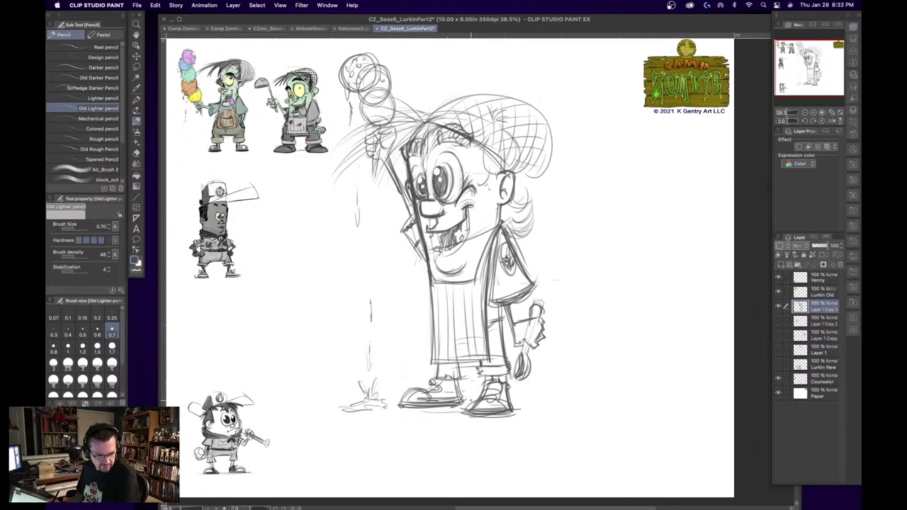
mouse_move(403, 406)
mouse_down()
mouse_move(469, 403)
mouse_move(458, 397)
mouse_move(510, 408)
mouse_up()
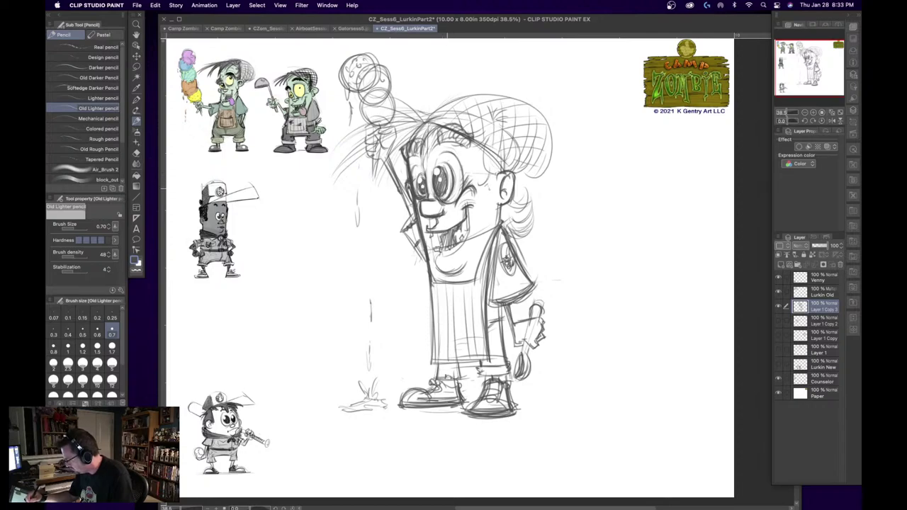
drag(418, 182, 416, 197)
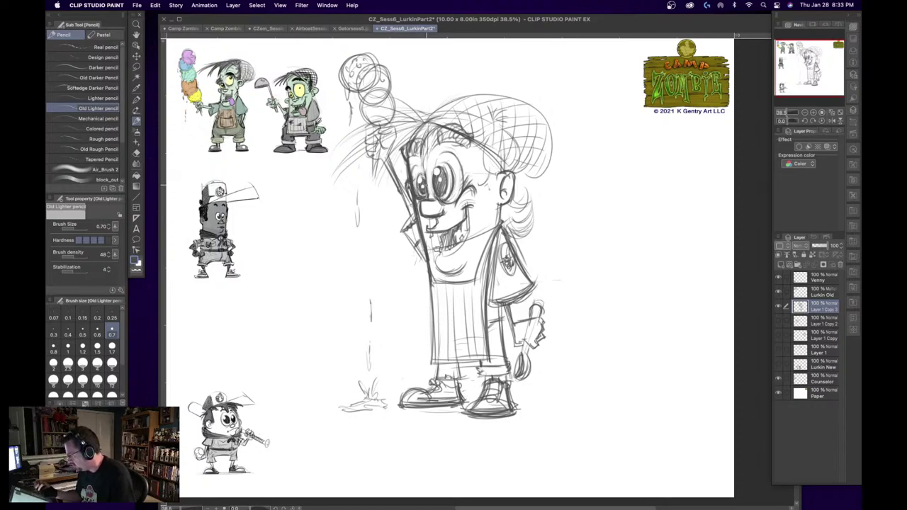
mouse_move(439, 251)
mouse_down()
mouse_move(468, 234)
mouse_move(470, 210)
mouse_move(459, 241)
mouse_up()
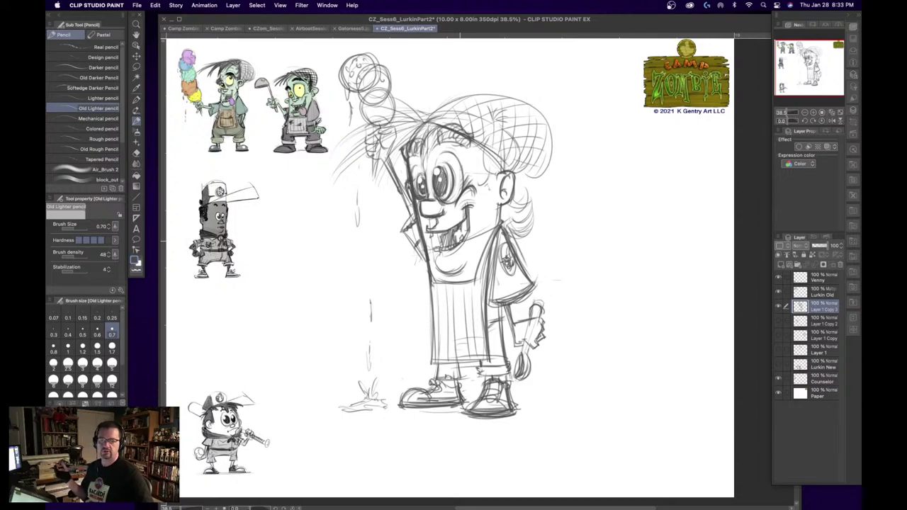
- Move the full-figure cook sketch to the page's lower right area, beneath the Camp Zombie logo
click(136, 56)
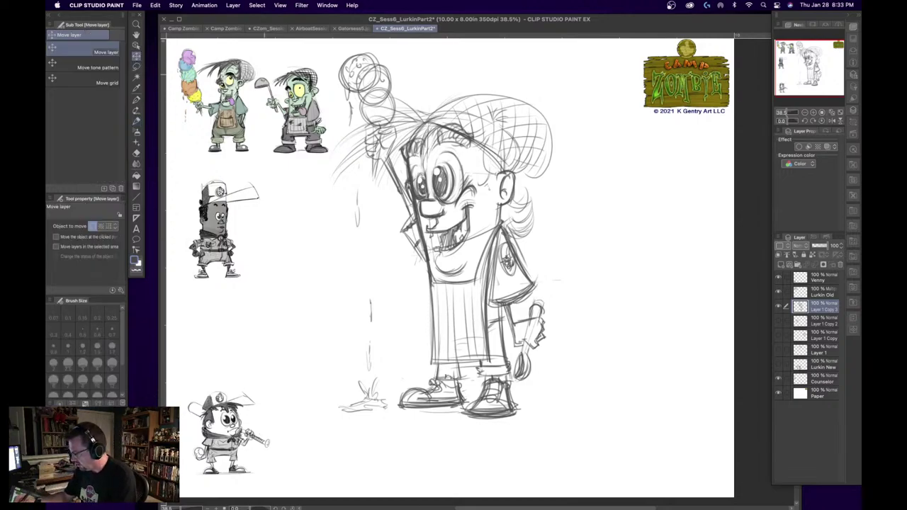
mouse_move(462, 183)
mouse_down()
mouse_move(469, 214)
mouse_move(475, 198)
mouse_up()
mouse_move(538, 164)
mouse_down()
mouse_move(623, 225)
mouse_move(695, 191)
mouse_up()
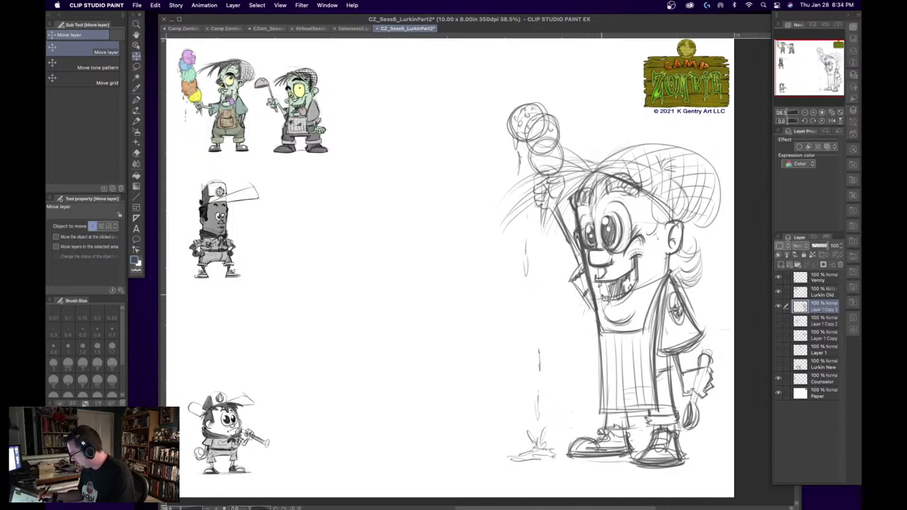
- Redraw the cook's apron narrower and shorter, and erase its old side edge and lower hem
click(136, 121)
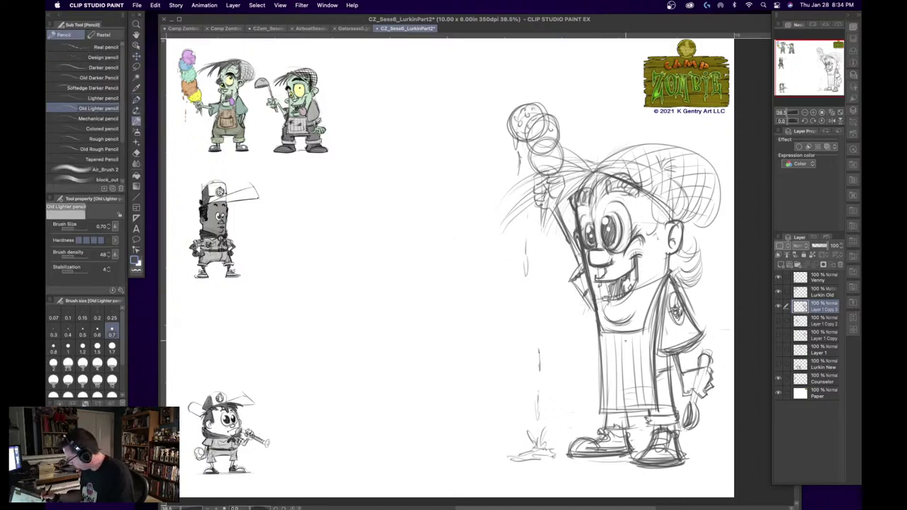
mouse_move(607, 328)
mouse_down()
mouse_move(611, 398)
mouse_move(652, 394)
mouse_up()
drag(649, 335, 652, 396)
drag(603, 341, 609, 403)
drag(613, 402, 625, 400)
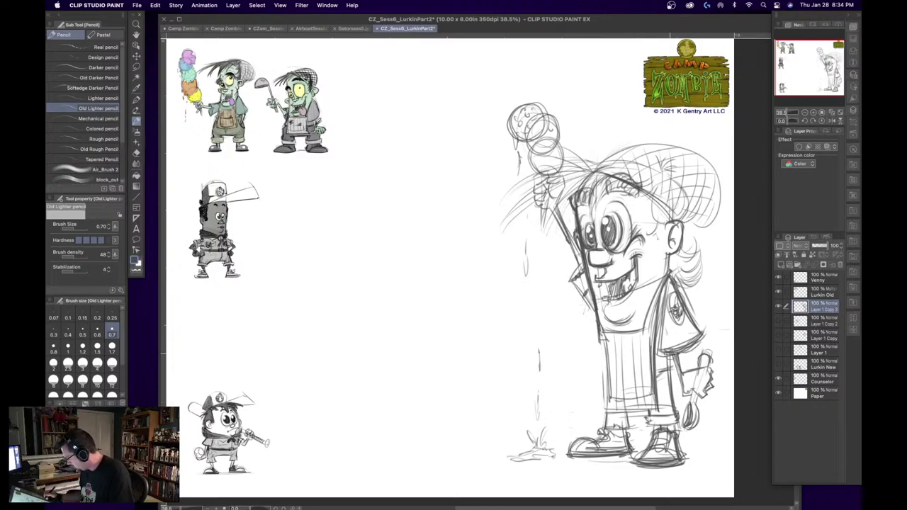
mouse_move(600, 404)
mouse_down()
mouse_move(648, 405)
mouse_move(629, 403)
mouse_up()
drag(604, 347, 597, 343)
drag(601, 376, 604, 403)
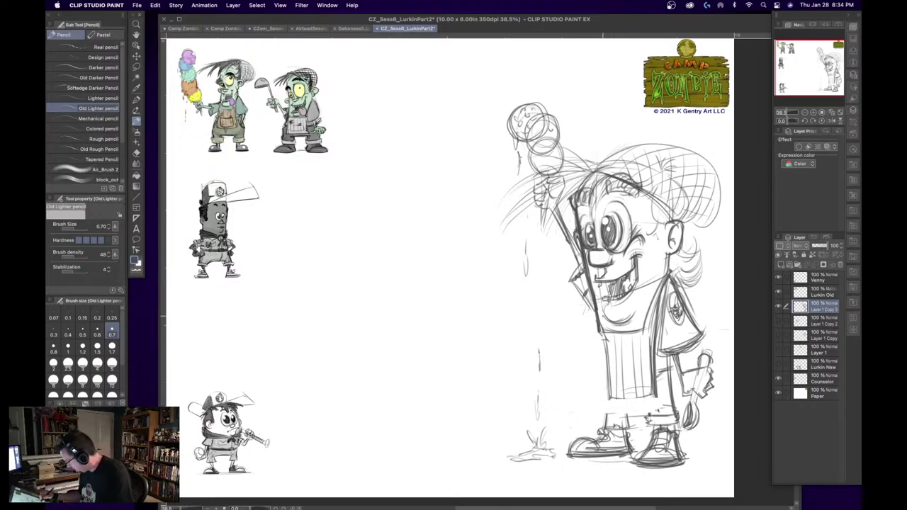
- Draw the shirt hem and long shorts around the shortened apron, with leg edges, rolled cuffs and a small waist detail
mouse_move(600, 328)
mouse_down()
mouse_move(600, 366)
mouse_move(668, 361)
mouse_up()
drag(659, 368, 670, 365)
drag(597, 364, 601, 431)
mouse_move(599, 372)
mouse_down()
mouse_move(599, 423)
mouse_move(663, 424)
mouse_up()
drag(669, 378, 670, 416)
mouse_move(666, 415)
mouse_down()
mouse_move(659, 418)
mouse_move(677, 415)
mouse_move(668, 427)
mouse_up()
drag(598, 426, 620, 423)
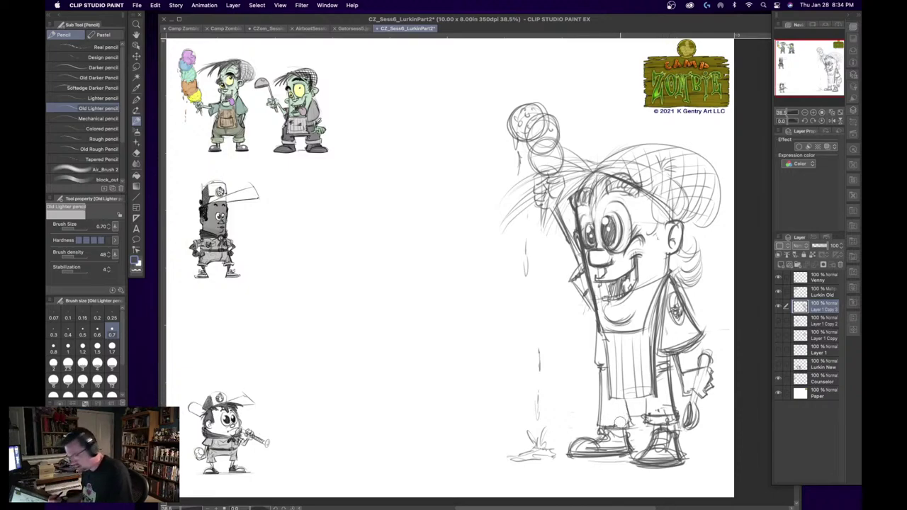
key(c)
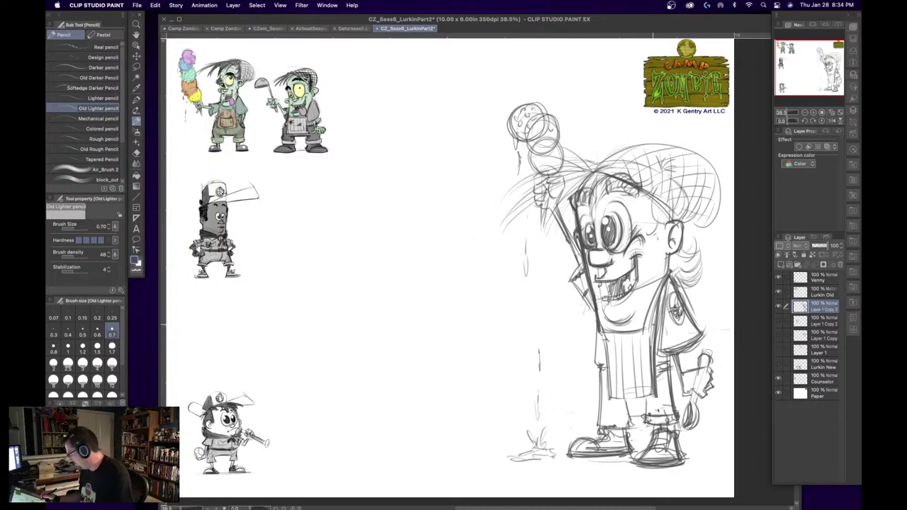
drag(597, 327, 602, 369)
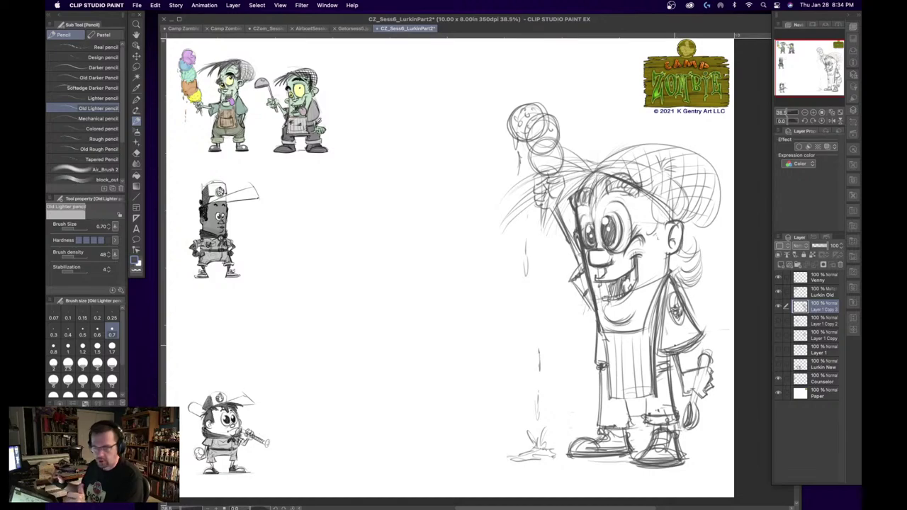
- Draw the pointed ice-cream cone tip projecting below the cook's raised fist
drag(801, 67, 799, 65)
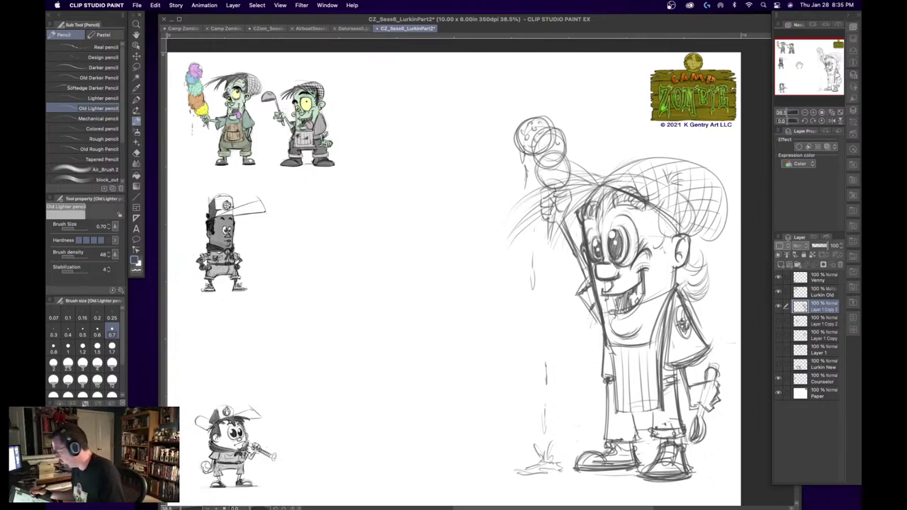
drag(799, 66, 796, 72)
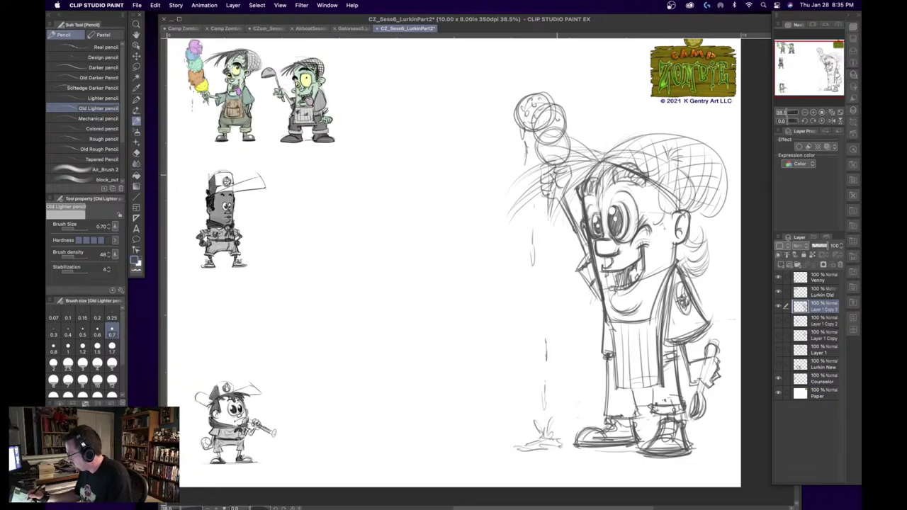
drag(551, 189, 549, 220)
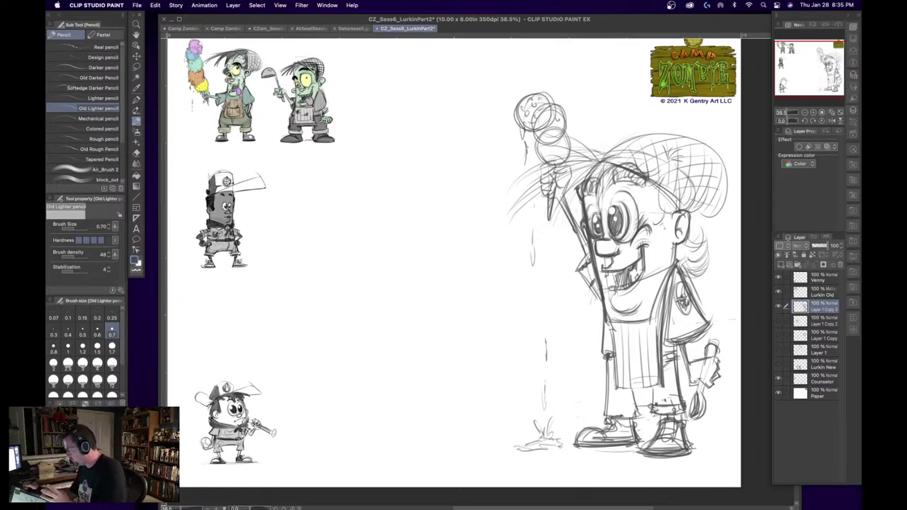
- Hide the Lurkin Old and Counselor layers, keep Venny visible, and show the Lurkin New layer
drag(808, 68, 806, 66)
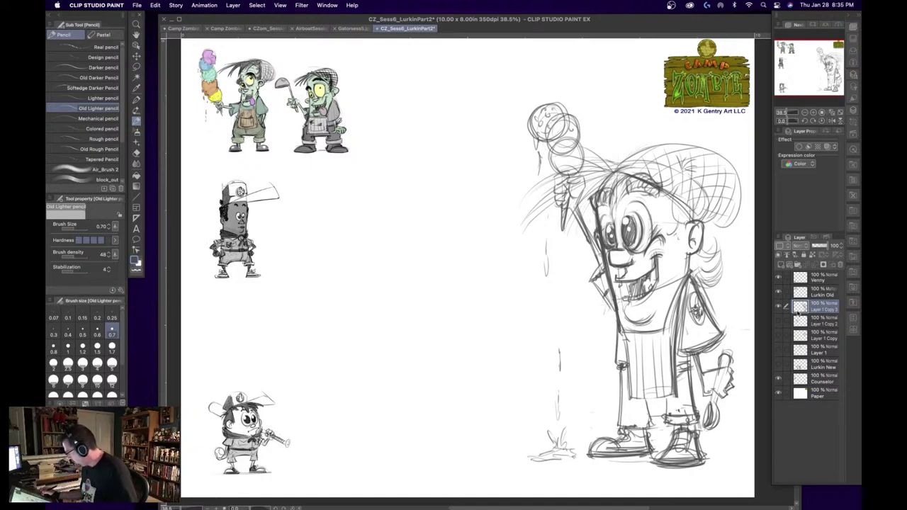
click(779, 291)
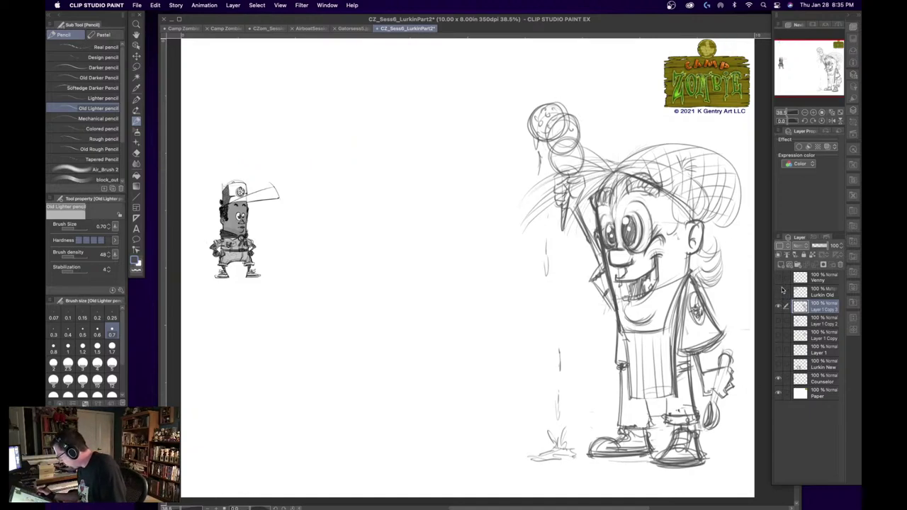
click(780, 279)
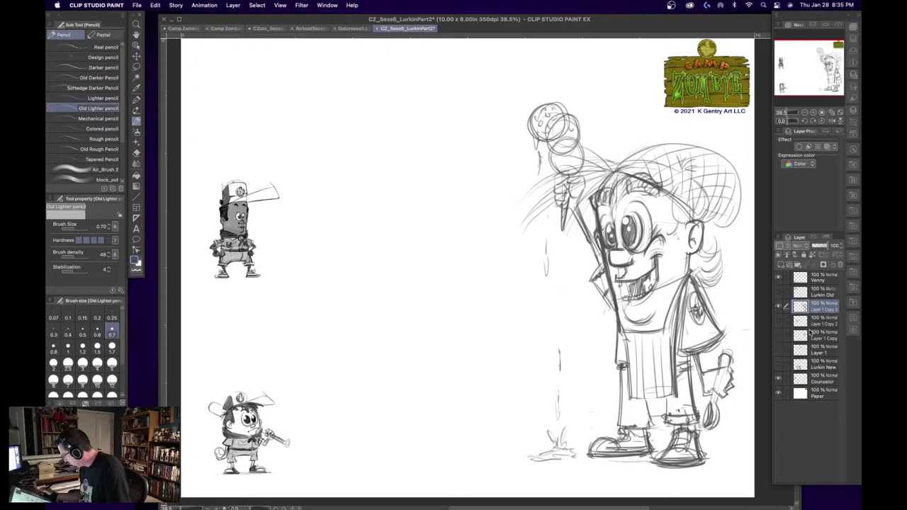
click(779, 377)
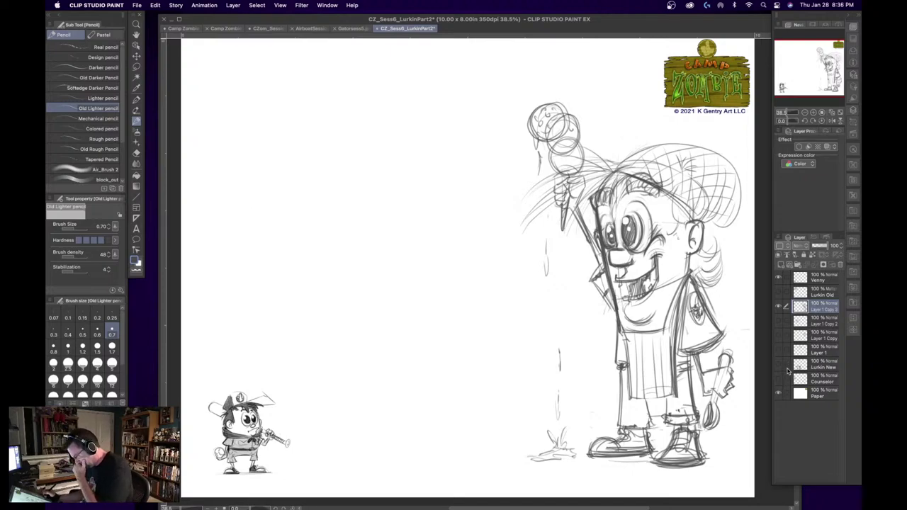
click(779, 364)
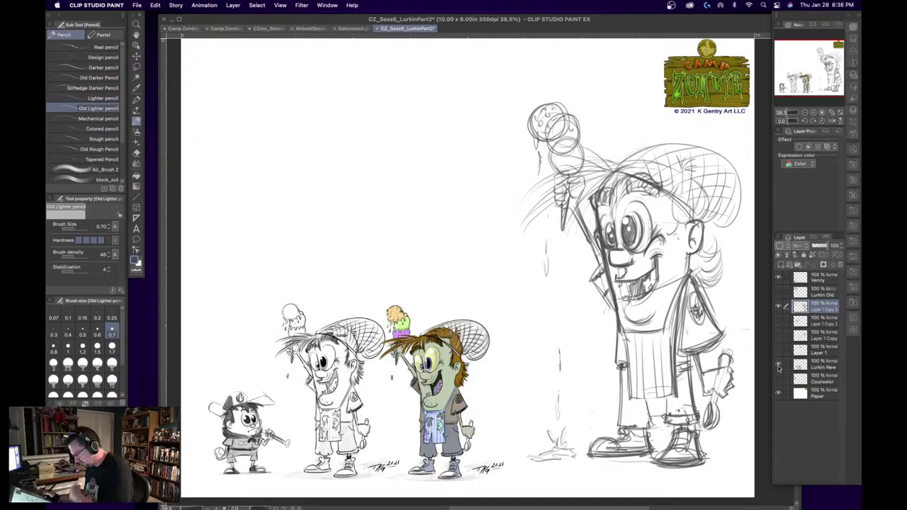
- Enlarge the Lurkin New artwork to about 127% and move it to the upper-left area of the canvas
key(super+t)
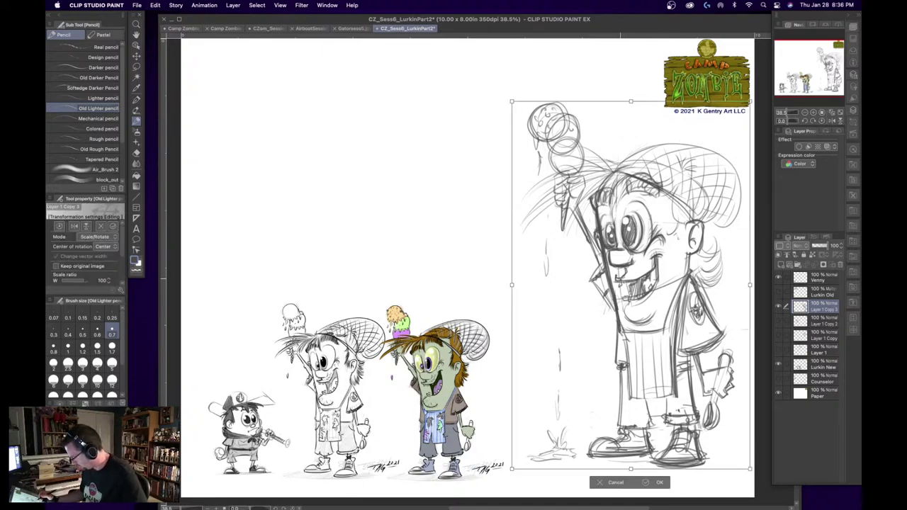
key(Return)
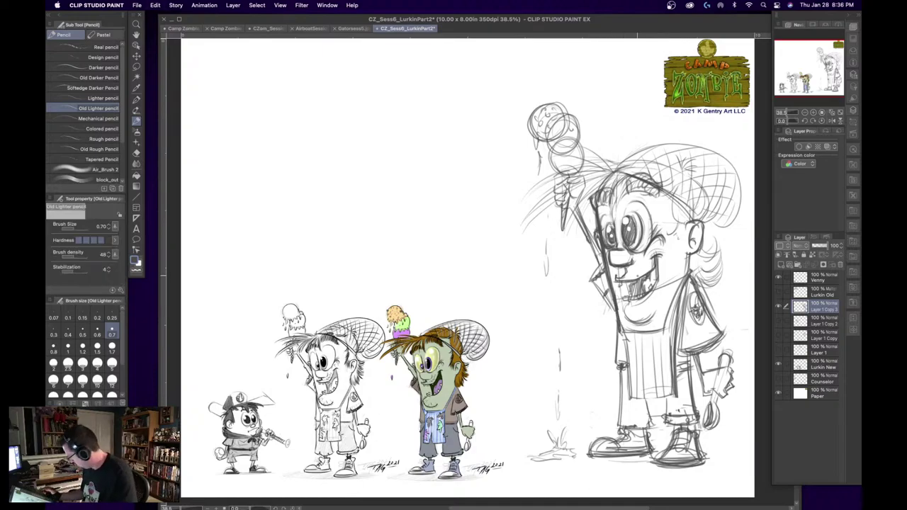
click(821, 366)
key(super+t)
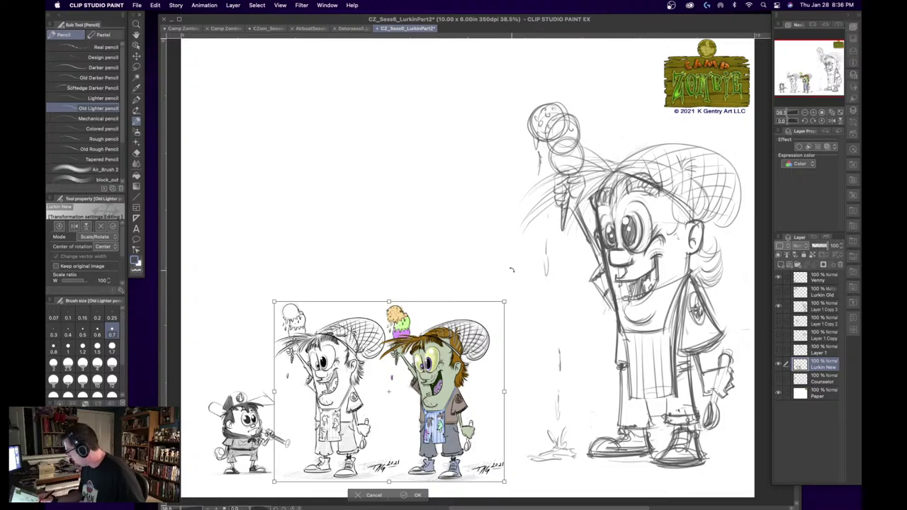
mouse_move(505, 300)
mouse_down()
mouse_move(567, 252)
mouse_move(496, 270)
mouse_move(458, 121)
mouse_up()
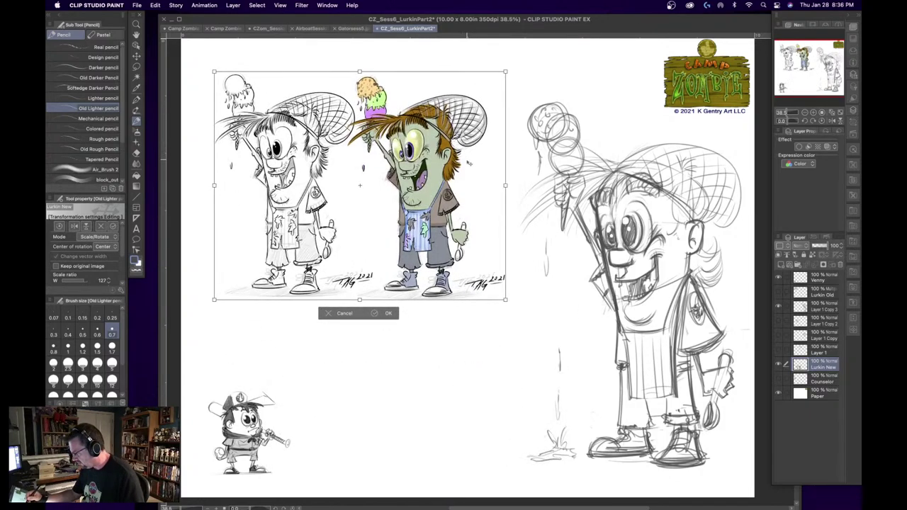
key(Return)
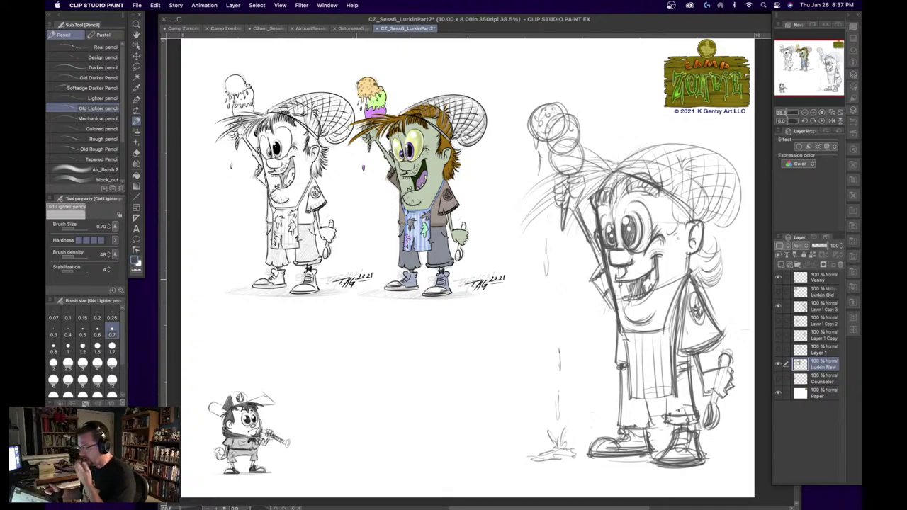
- Hide the Layer 1 Copy 3 sketch and move the Lurkin New artwork to the canvas's right half, below the logo
click(777, 306)
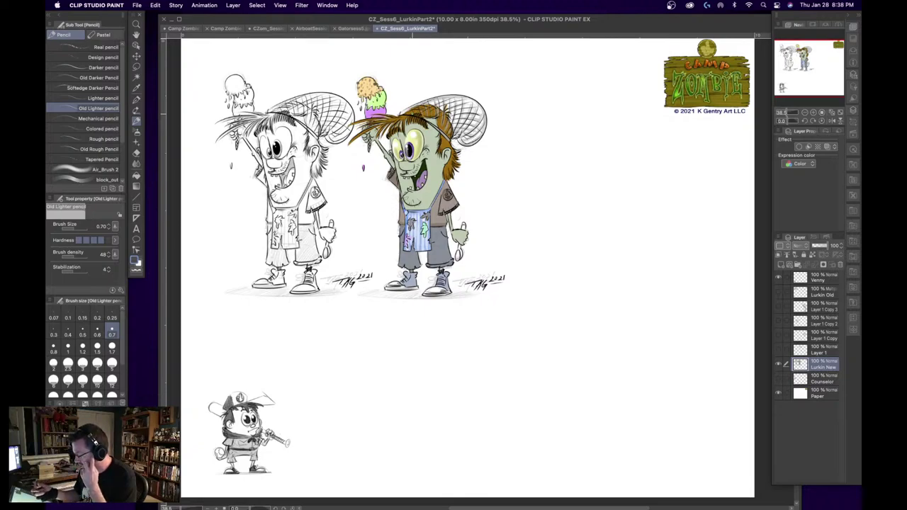
click(137, 57)
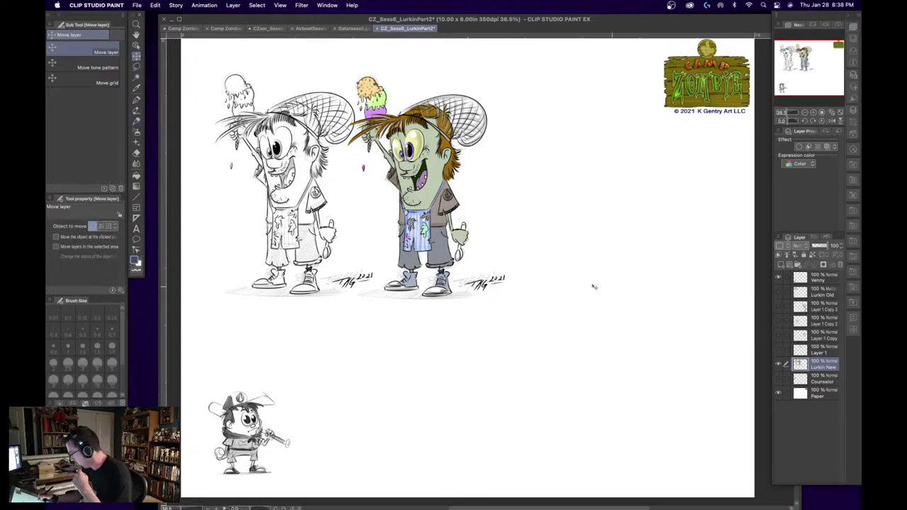
mouse_move(594, 286)
mouse_down()
mouse_move(833, 364)
mouse_move(819, 380)
mouse_move(805, 376)
mouse_up()
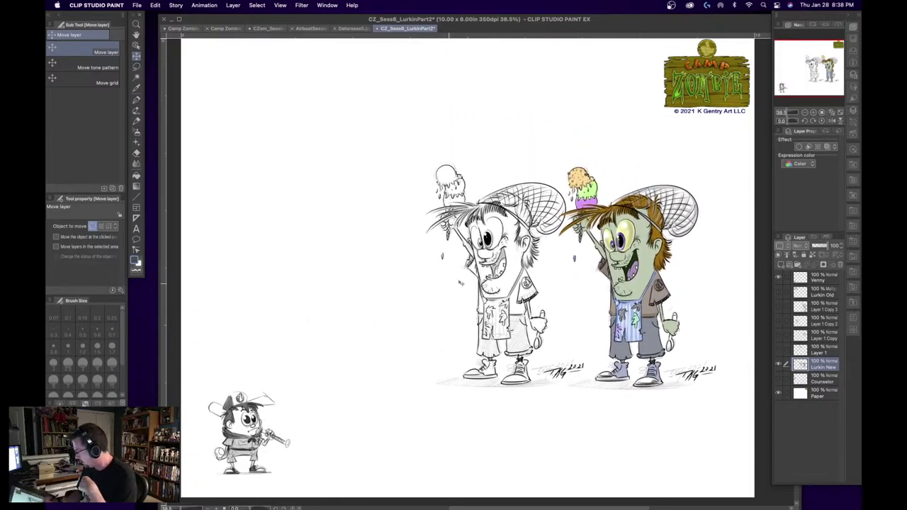
- Move the Venny sketch up beside the Lurkin figures and enlarge it to about 262%
click(816, 282)
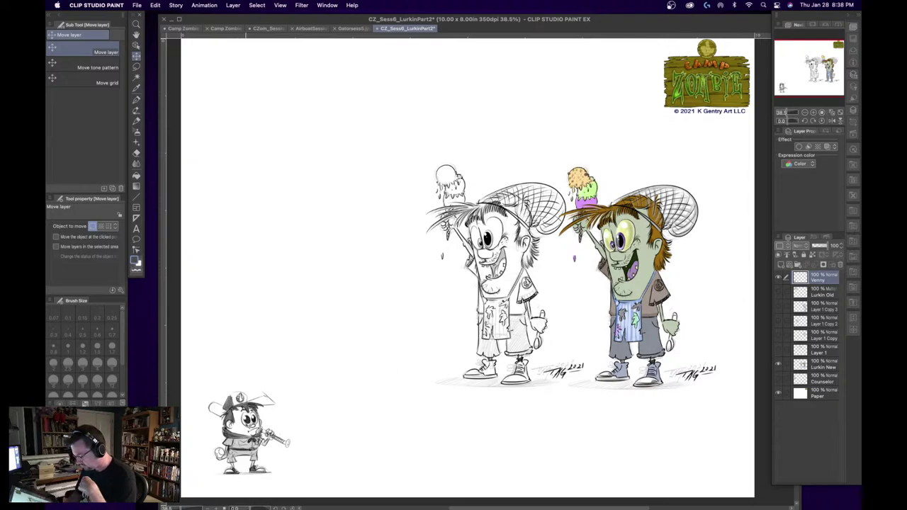
drag(249, 425, 333, 288)
key(super+t)
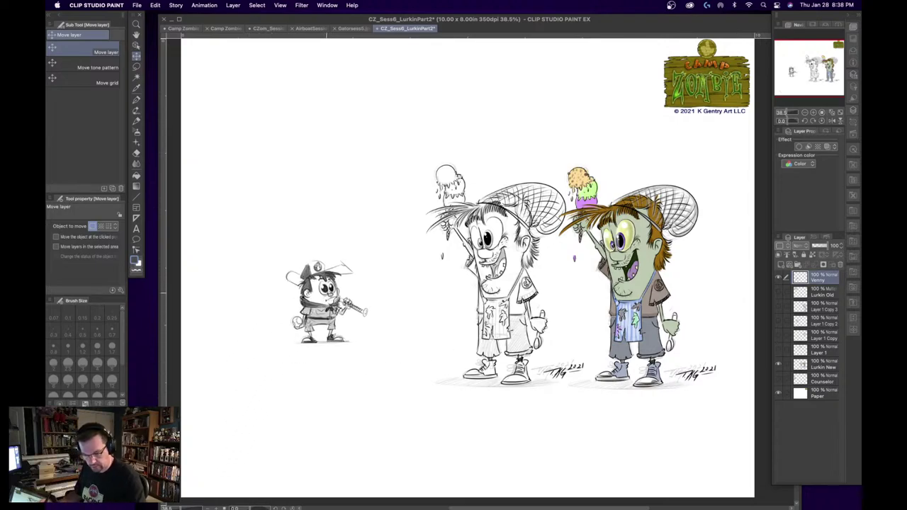
drag(394, 264, 474, 167)
drag(394, 262, 359, 316)
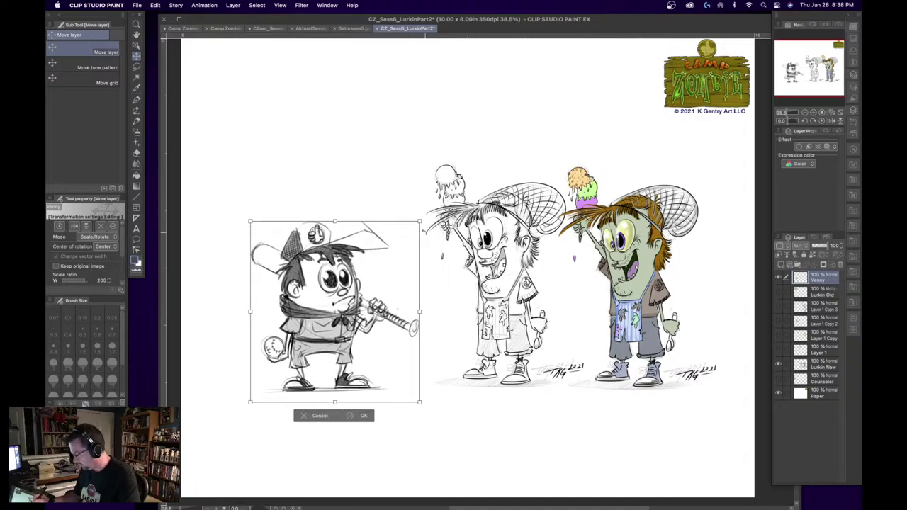
drag(421, 220, 466, 173)
drag(385, 281, 423, 261)
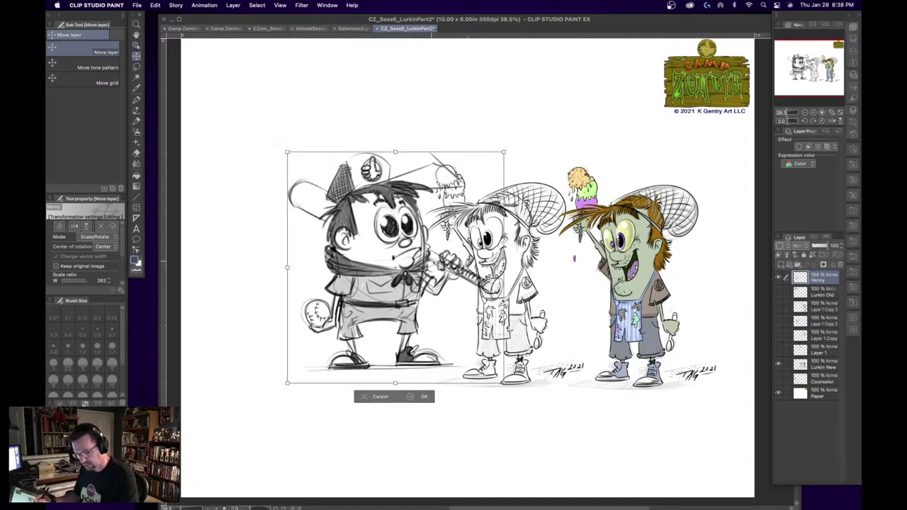
key(Return)
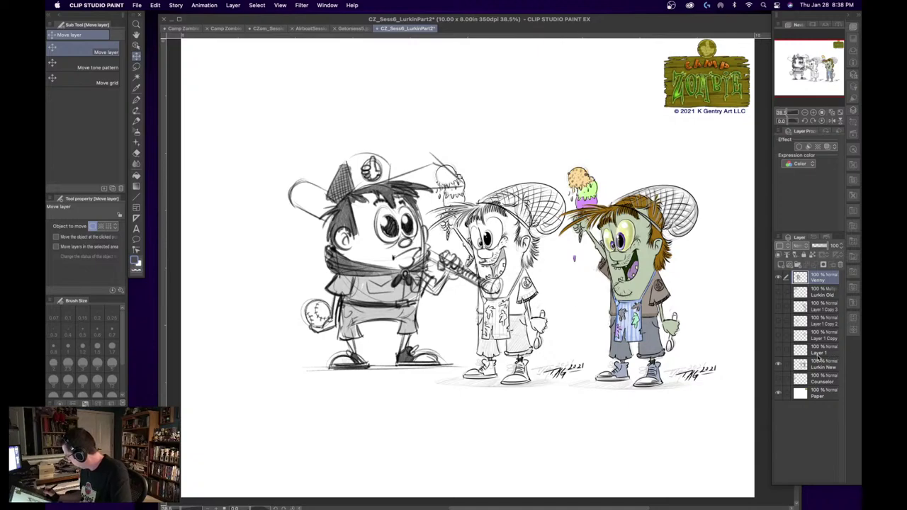
- Hide the Lurkin New layer and lower the Venny layer's opacity to 24%
click(777, 365)
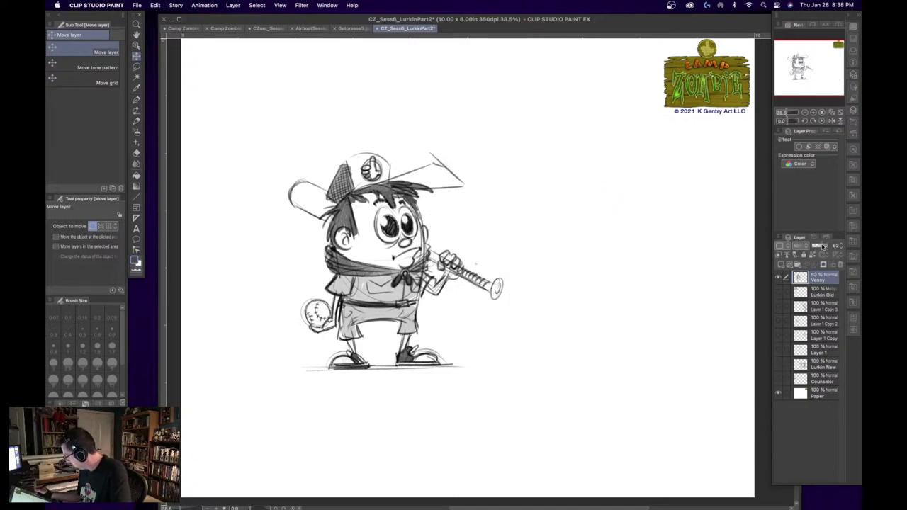
drag(829, 245, 814, 246)
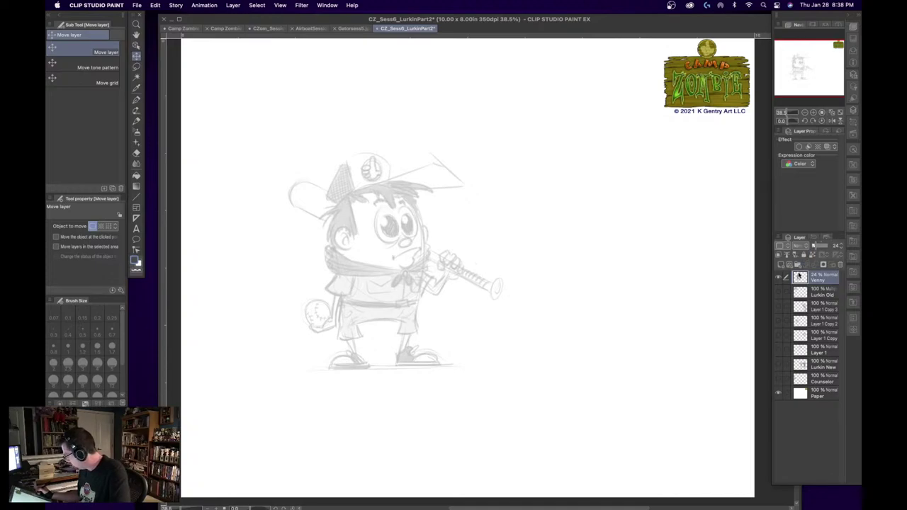
- Choose the Old Darker Pencil and add a new layer above the faded Venny sketch
click(136, 121)
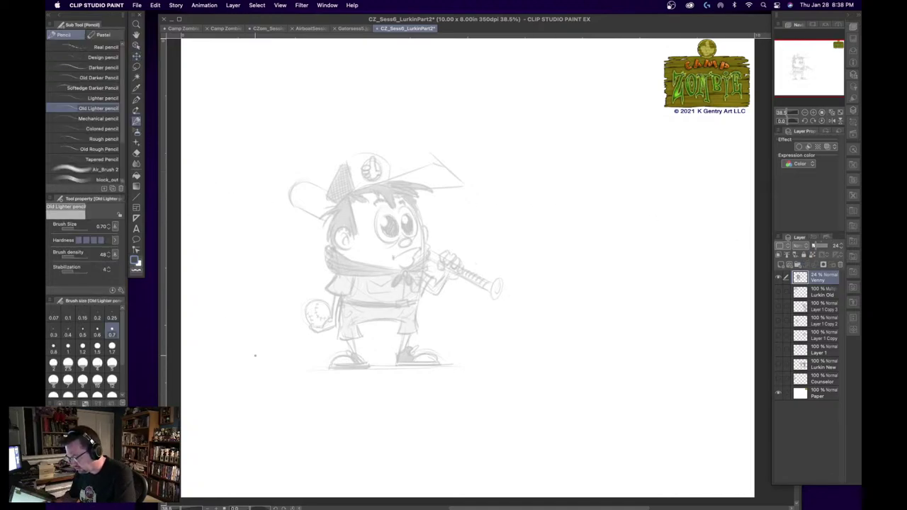
click(100, 77)
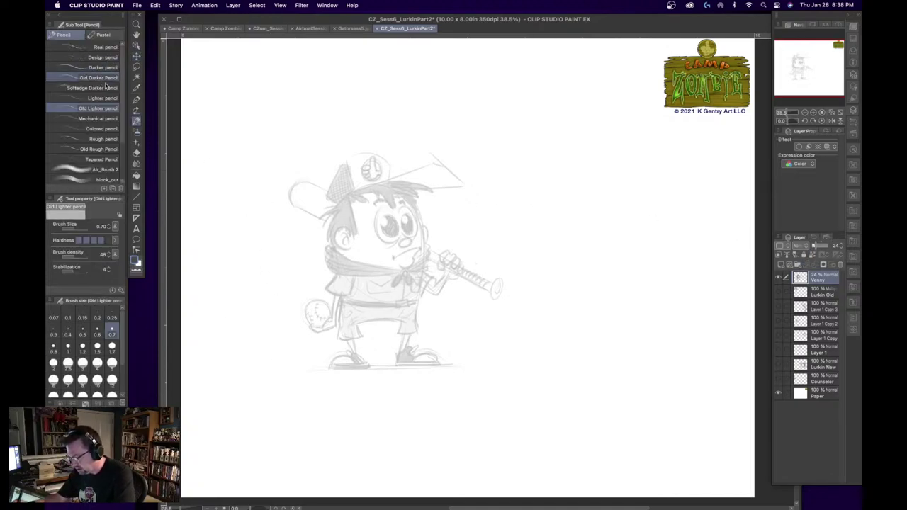
click(813, 112)
drag(814, 98, 801, 65)
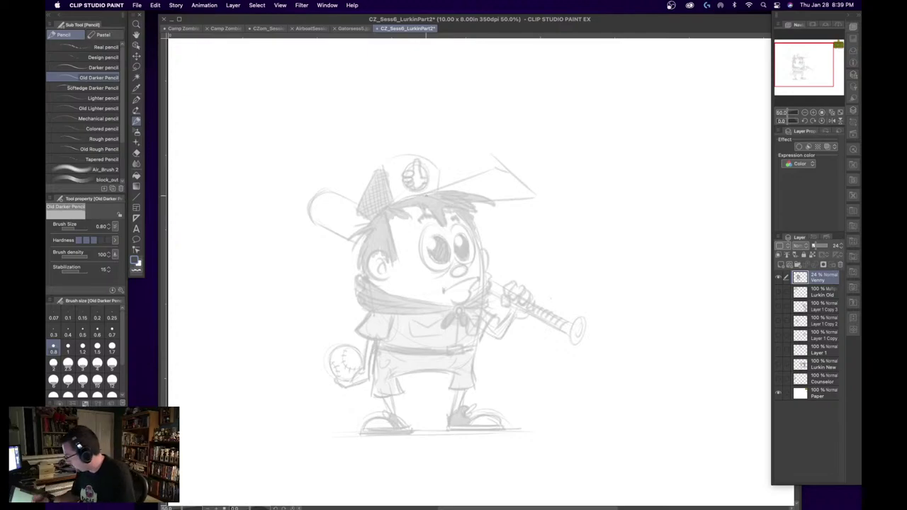
click(812, 112)
drag(813, 67, 810, 68)
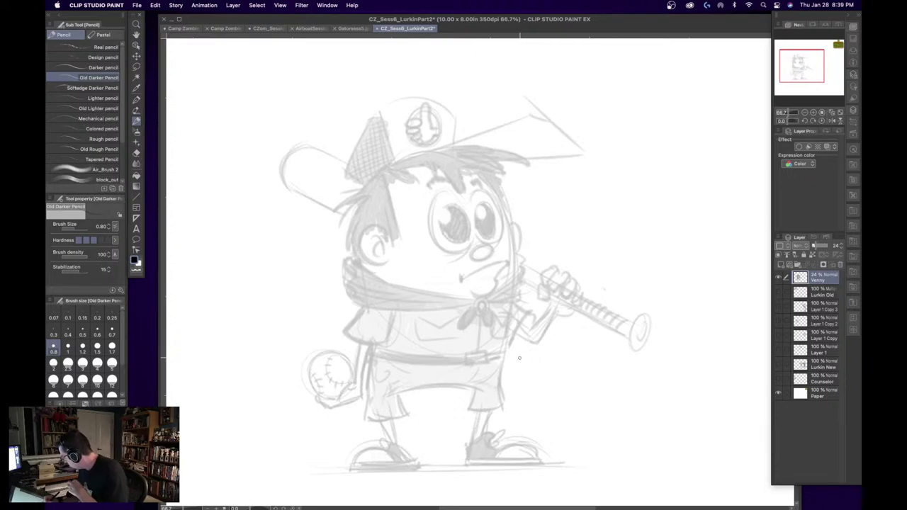
click(782, 264)
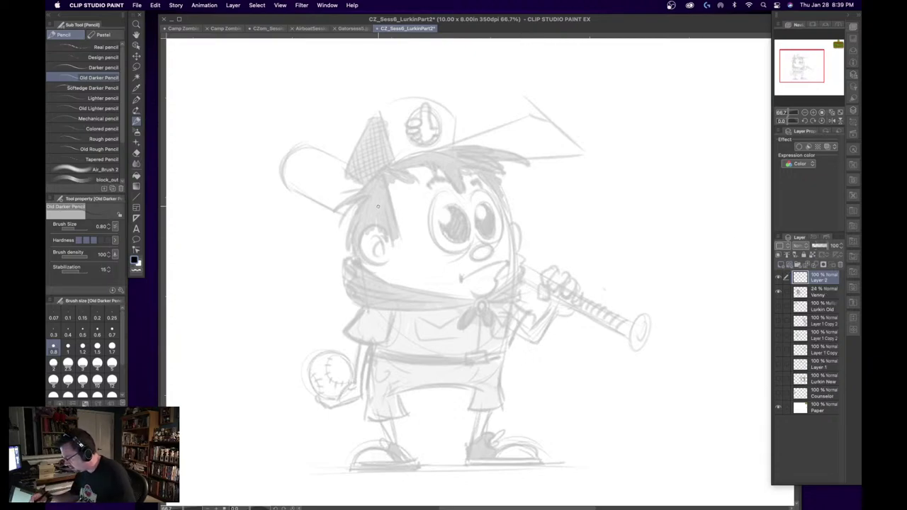
- Ink spiky hair strokes along the back of Venny's head, from the cap down to behind the ear
mouse_move(346, 246)
mouse_down()
mouse_move(362, 206)
mouse_move(359, 250)
mouse_move(357, 208)
mouse_move(366, 197)
mouse_up()
mouse_move(343, 224)
mouse_down()
mouse_move(366, 195)
mouse_move(346, 219)
mouse_up()
mouse_move(341, 221)
mouse_down()
mouse_move(362, 197)
mouse_move(353, 196)
mouse_up()
drag(350, 202, 371, 183)
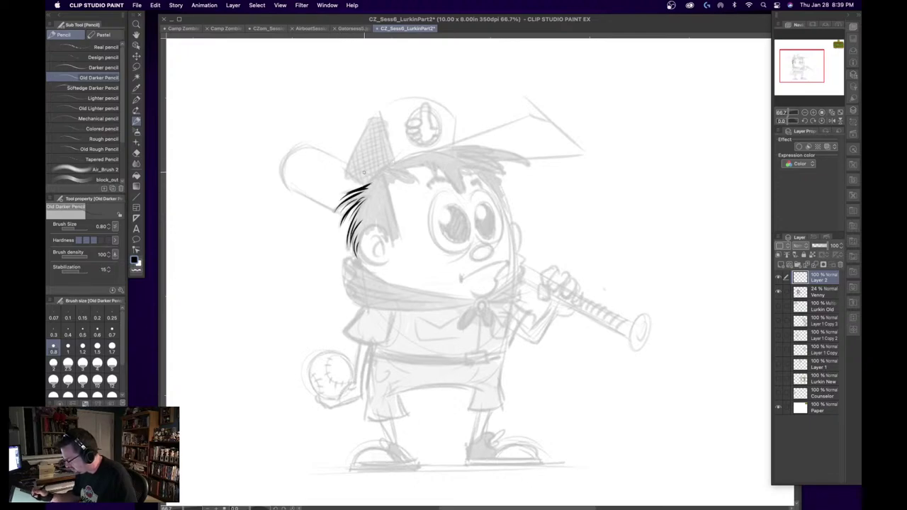
drag(344, 237, 355, 216)
drag(352, 217, 357, 210)
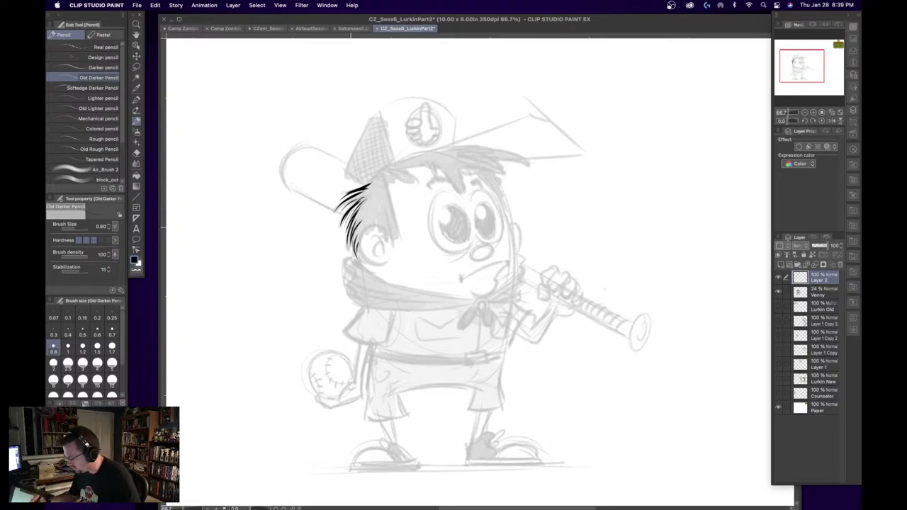
drag(348, 245, 354, 225)
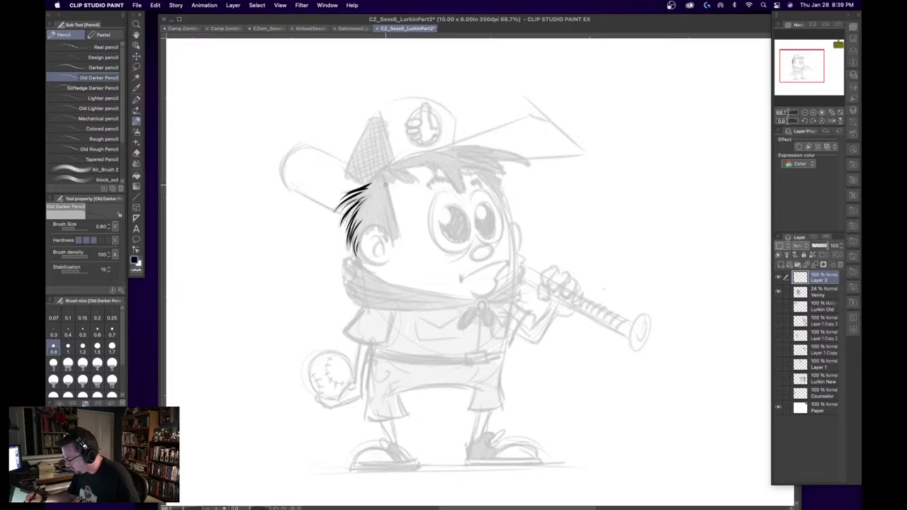
- Ink Venny's pointed sideburn in front of the ear and the short hair tufts beneath the cap's edge
drag(387, 186, 399, 240)
mouse_move(388, 205)
mouse_down()
mouse_move(396, 242)
mouse_move(381, 217)
mouse_move(380, 225)
mouse_up()
mouse_move(388, 195)
mouse_down()
mouse_move(391, 177)
mouse_move(412, 185)
mouse_move(411, 168)
mouse_up()
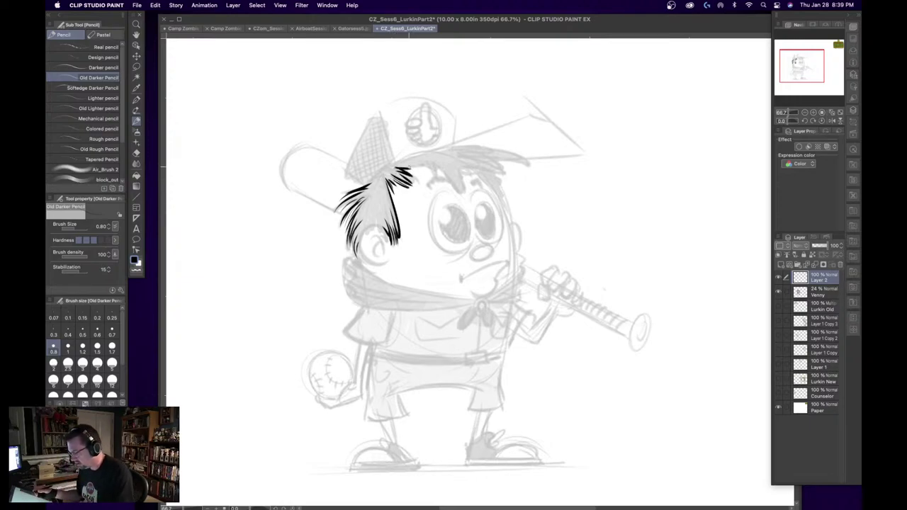
click(805, 121)
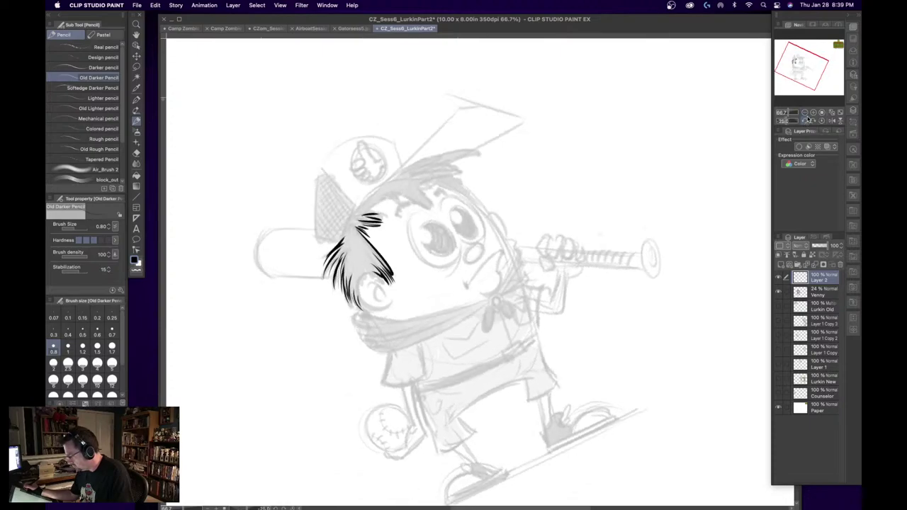
drag(359, 225, 373, 217)
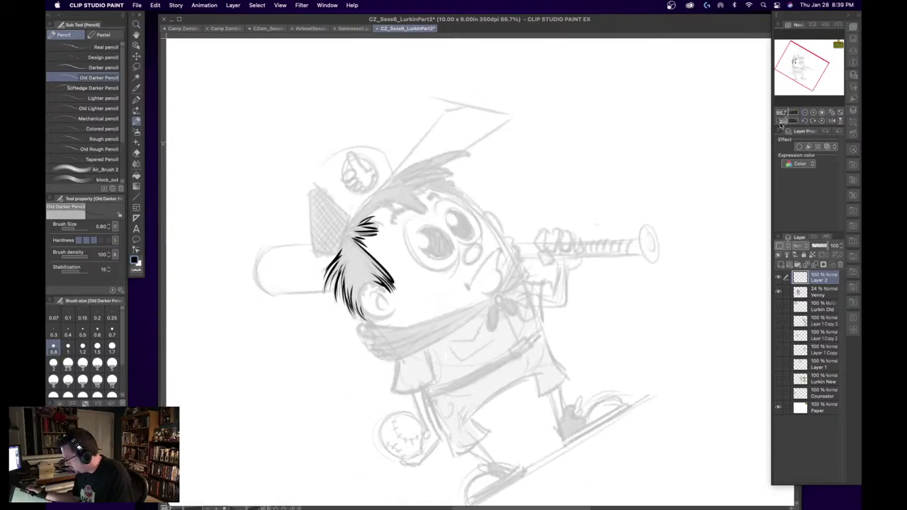
click(822, 120)
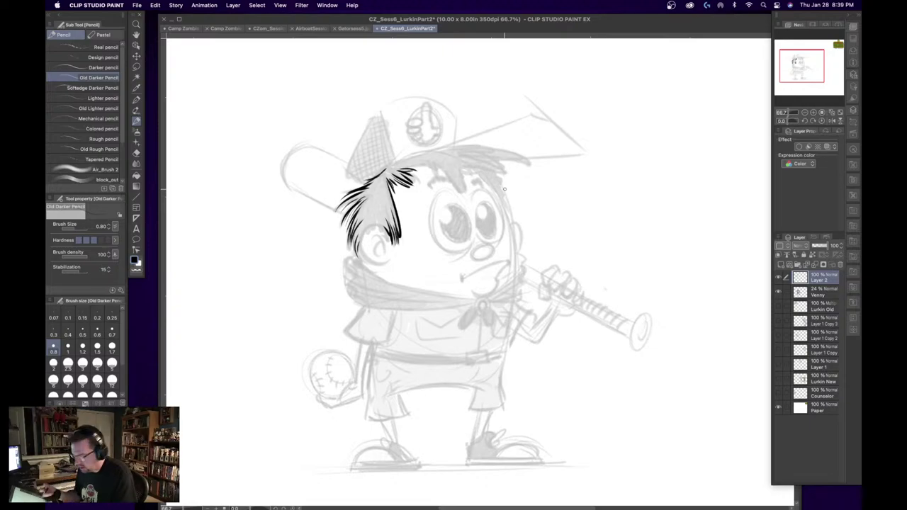
- Ink Venny's near ear with its inner curves, and touch up the hair behind it
mouse_move(379, 226)
mouse_down()
mouse_move(384, 262)
mouse_move(383, 249)
mouse_move(377, 255)
mouse_up()
key(super+z)
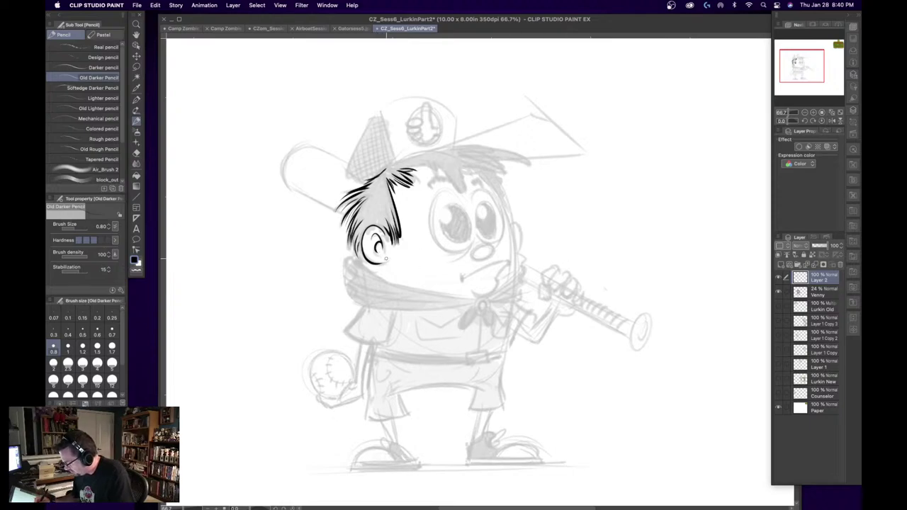
drag(359, 248, 361, 262)
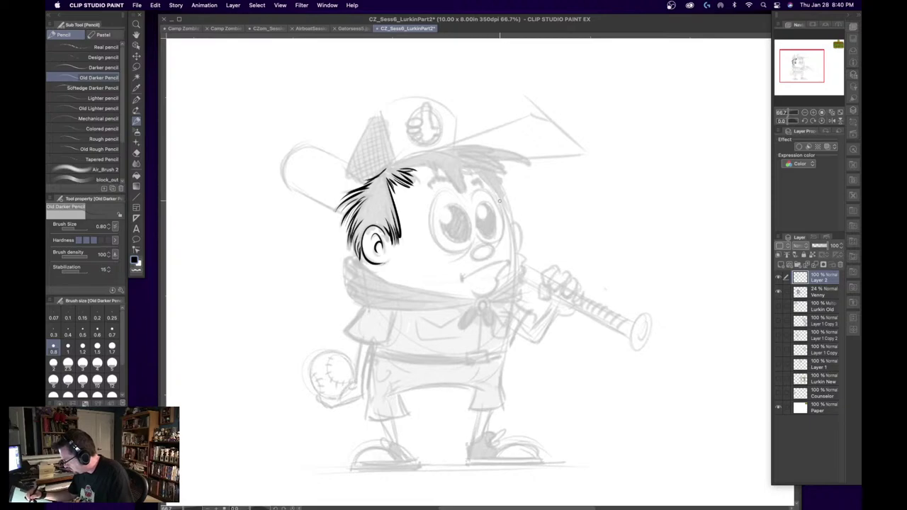
mouse_move(491, 184)
mouse_down()
mouse_move(515, 248)
mouse_move(515, 284)
mouse_up()
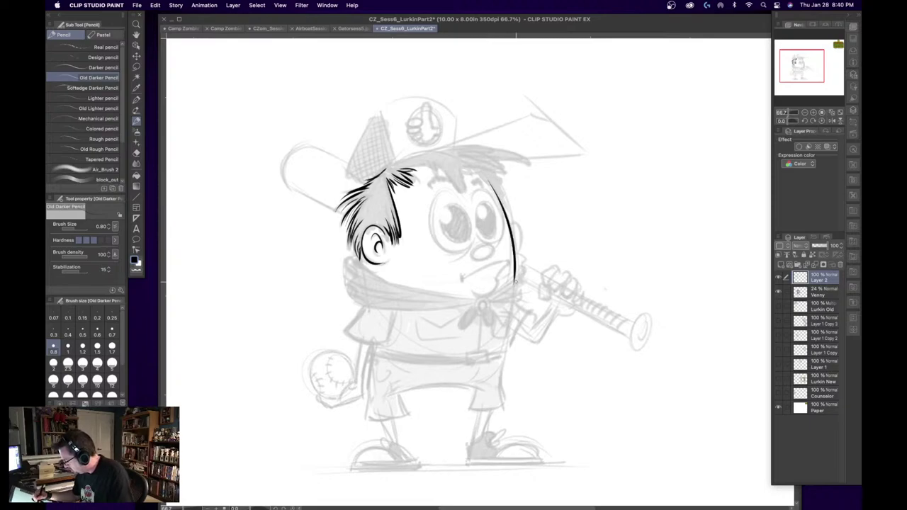
key(super+z)
drag(487, 181, 513, 276)
key(super+z)
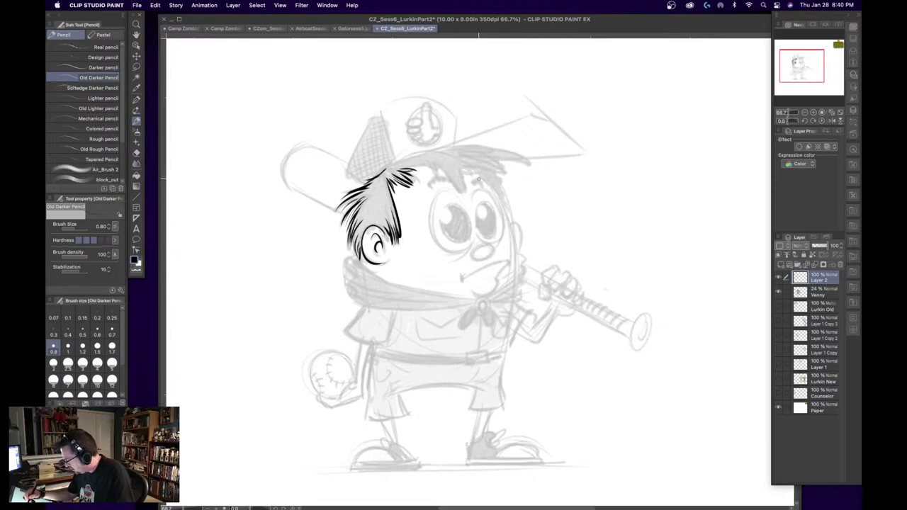
drag(481, 179, 511, 288)
key(super+z)
mouse_move(480, 176)
mouse_down()
mouse_move(507, 215)
mouse_move(514, 272)
mouse_up()
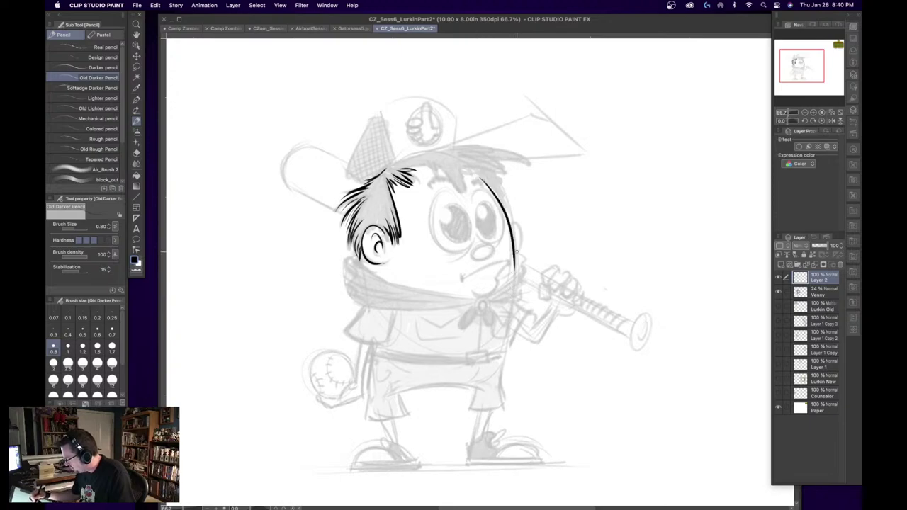
key(super+z)
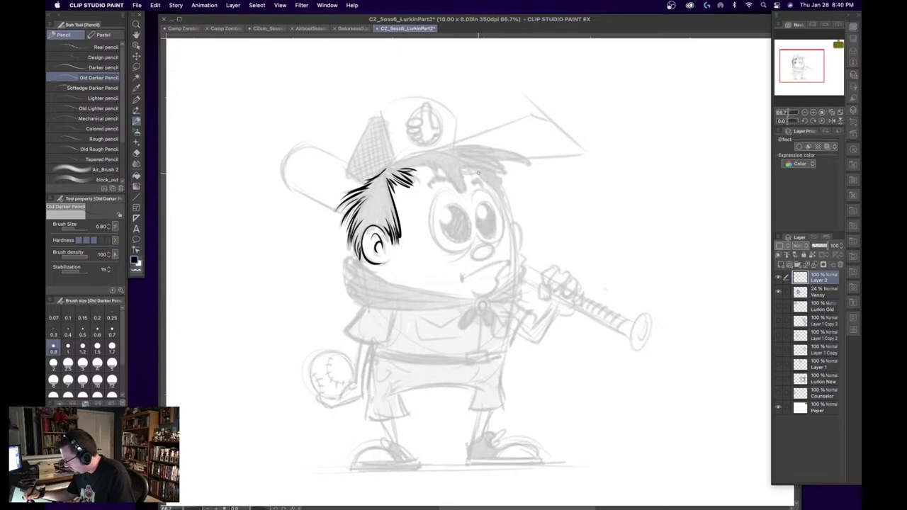
mouse_move(477, 172)
mouse_down()
mouse_move(503, 203)
mouse_move(513, 278)
mouse_up()
key(super+z)
drag(481, 178, 512, 287)
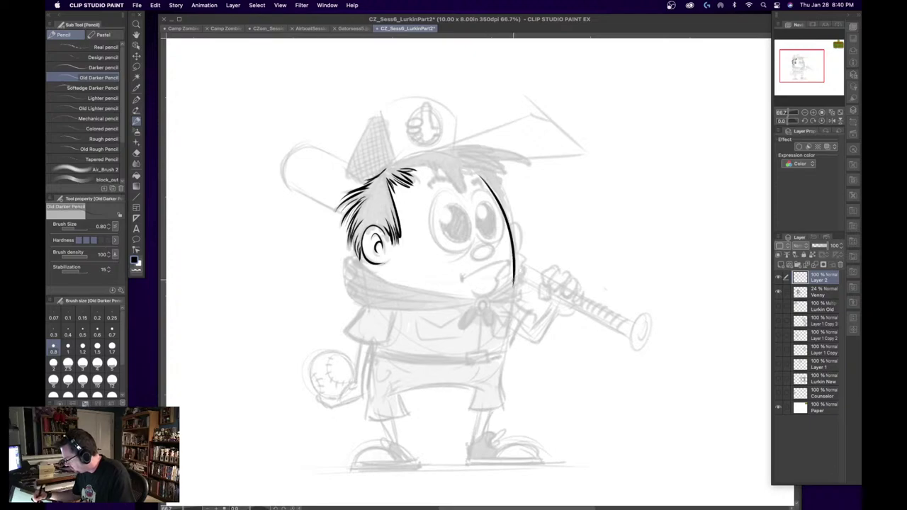
key(super+z)
mouse_move(477, 173)
mouse_down()
mouse_move(513, 224)
mouse_move(515, 272)
mouse_up()
key(super+z)
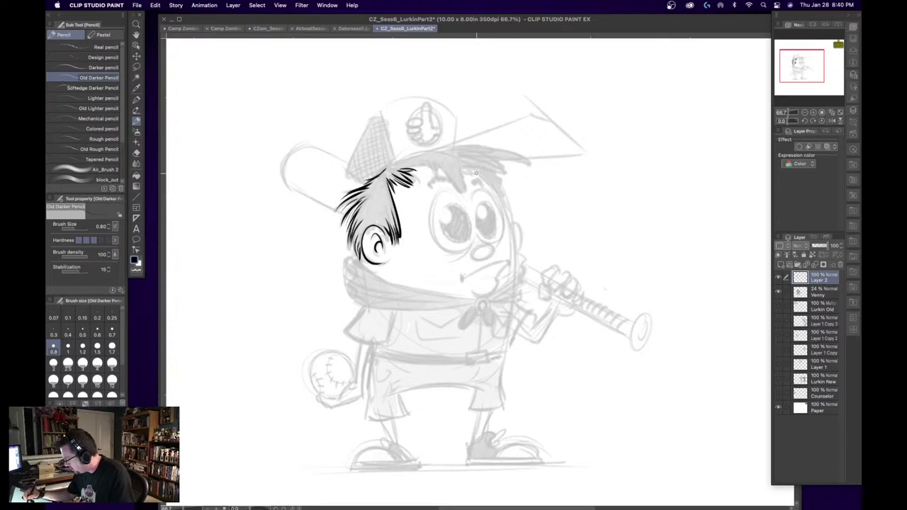
- Ink the curved contour of the far side of Venny's face and the small far ear on its edge
mouse_move(476, 173)
mouse_down()
mouse_move(493, 189)
mouse_move(515, 277)
mouse_up()
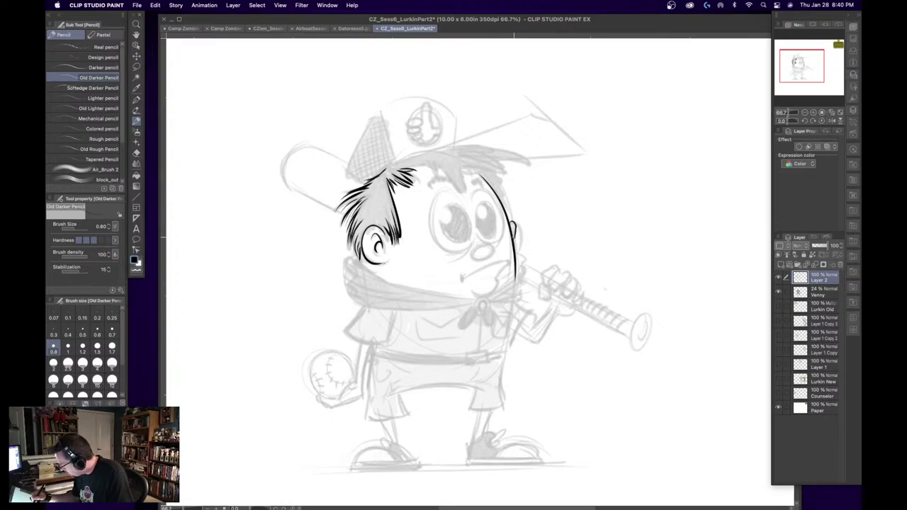
drag(509, 222, 511, 232)
key(super+z)
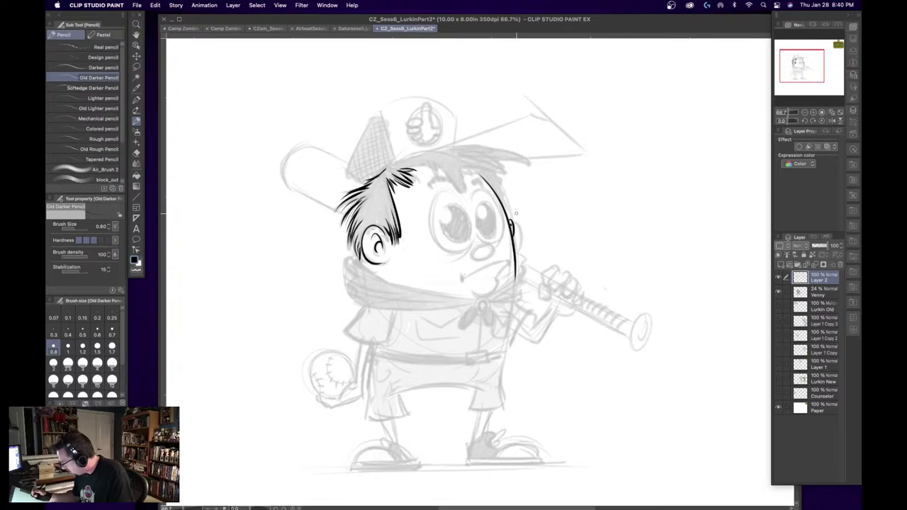
- Ink Venny's oval nose and the slanted mouth line beneath it
mouse_move(481, 242)
mouse_down()
mouse_move(483, 260)
mouse_move(475, 250)
mouse_up()
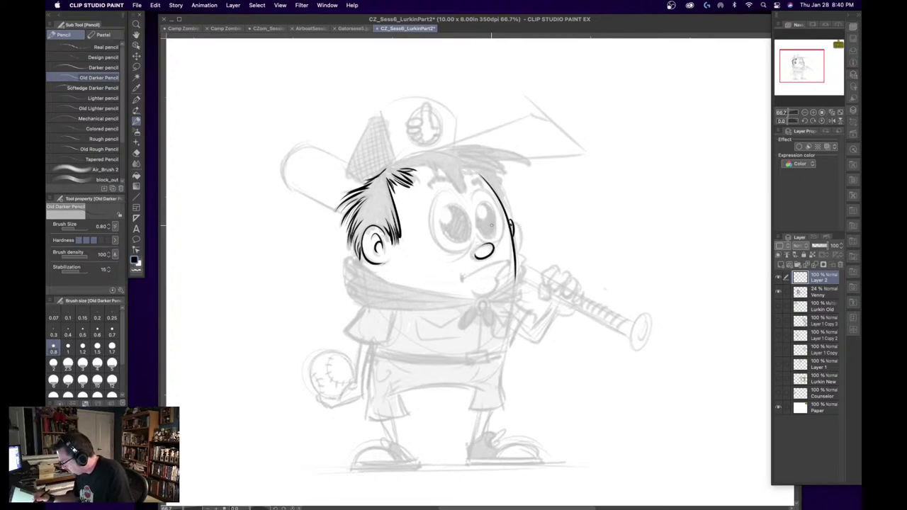
drag(462, 280, 509, 259)
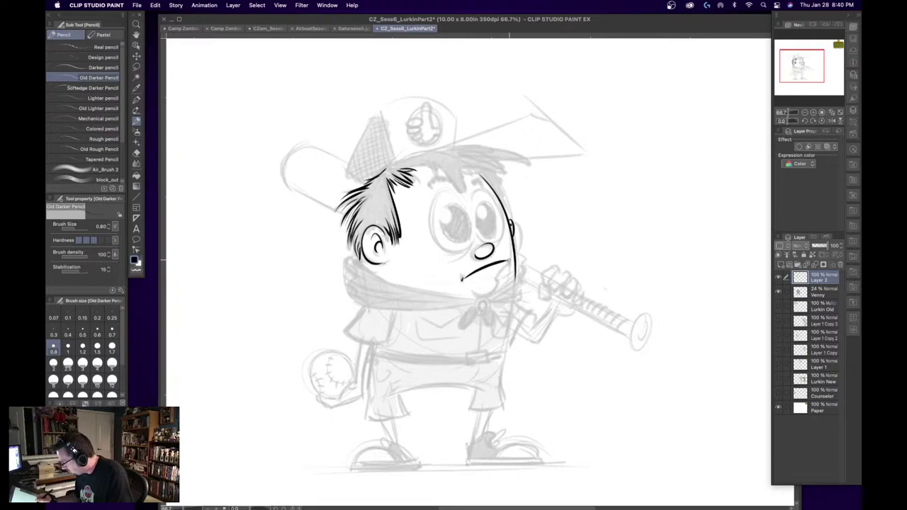
key(ctrl+z)
drag(462, 279, 509, 260)
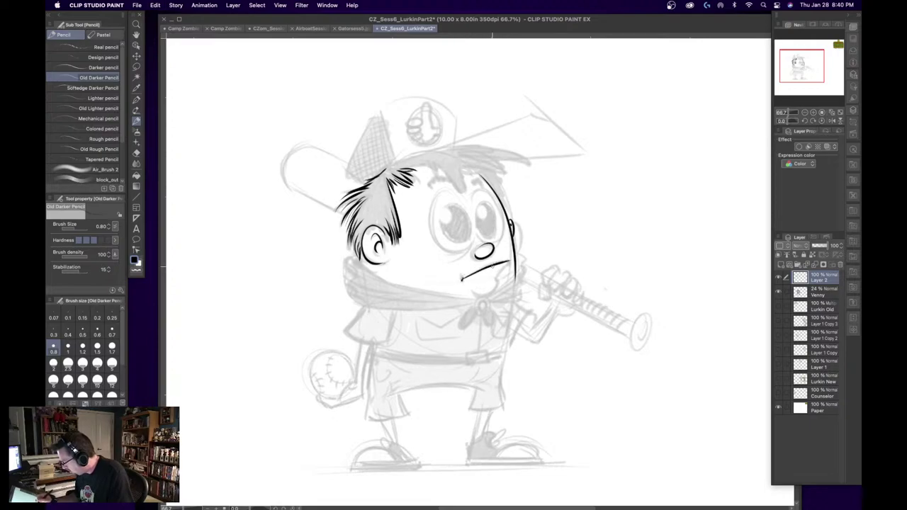
key(ctrl+z)
drag(461, 279, 507, 260)
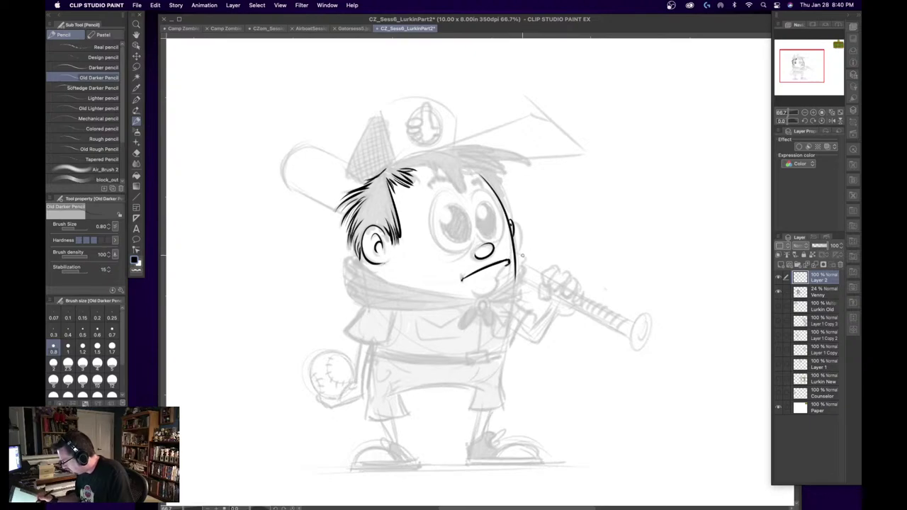
drag(501, 272, 494, 281)
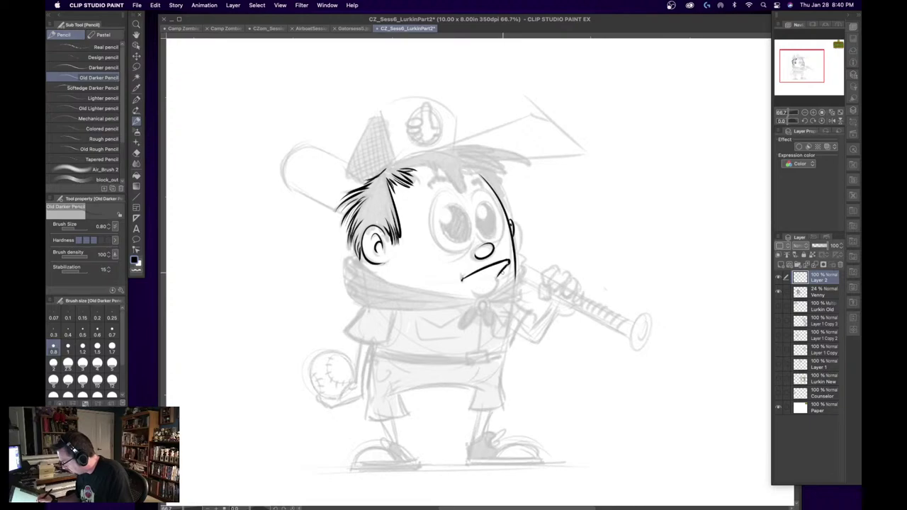
key(super+z)
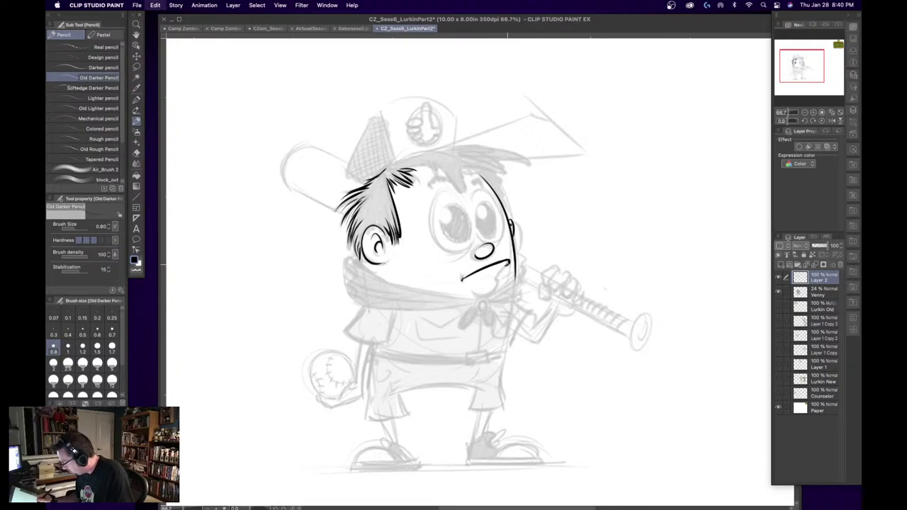
drag(500, 274, 469, 284)
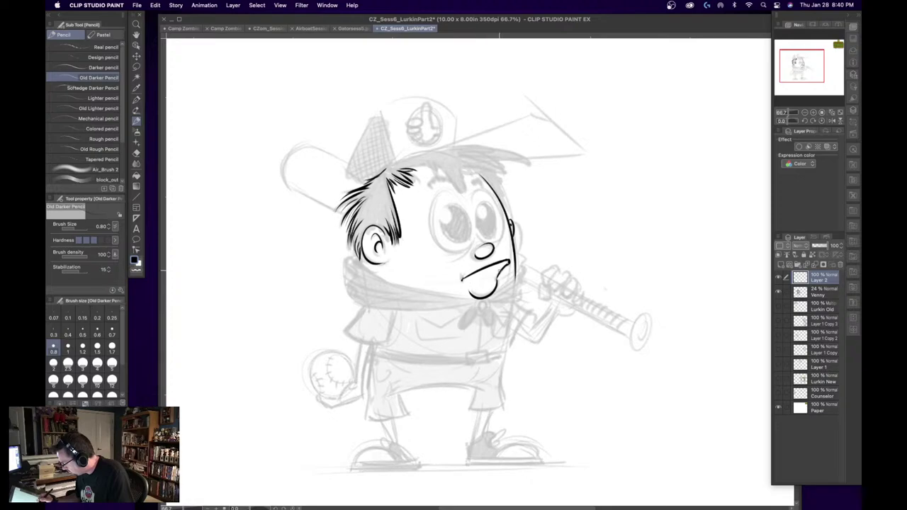
key(ctrl+z)
key(ctrl+z)
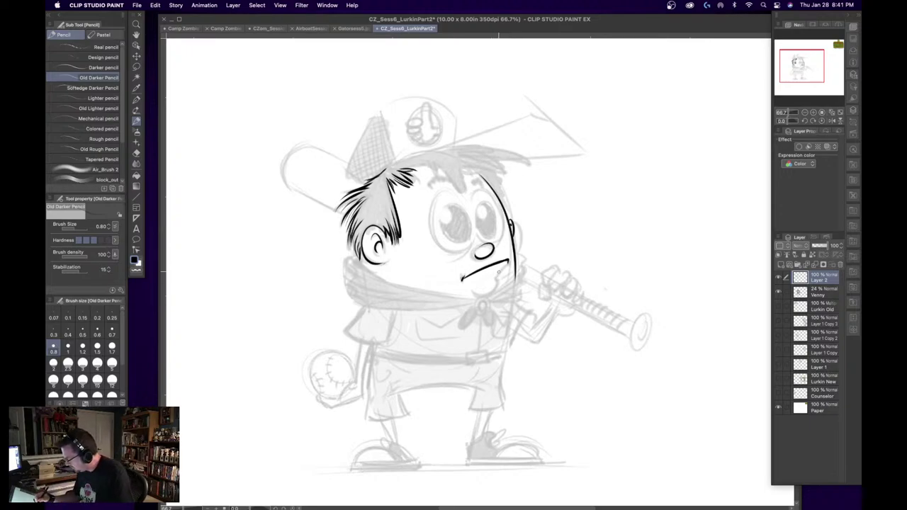
- Ink the raised corner of Venny's mouth and the rounded lower lip below it
drag(495, 276, 507, 264)
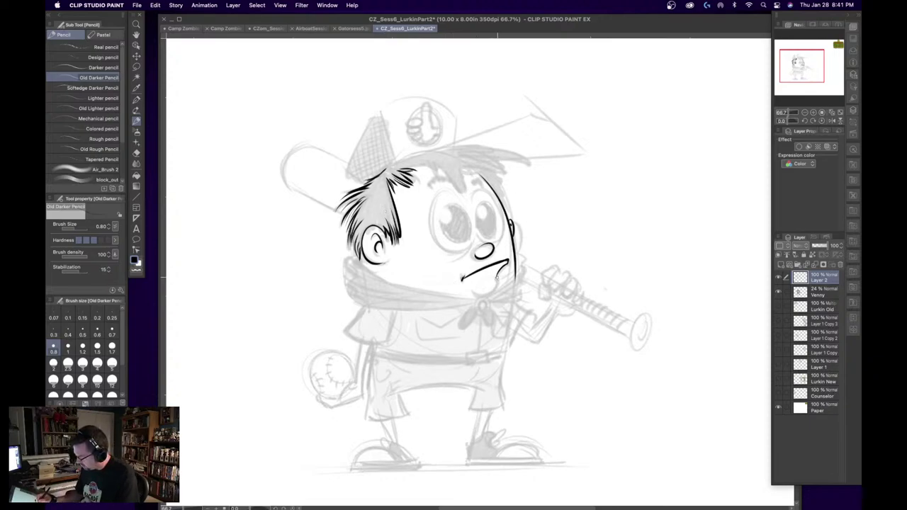
mouse_move(495, 276)
mouse_down()
mouse_move(496, 286)
mouse_move(474, 286)
mouse_up()
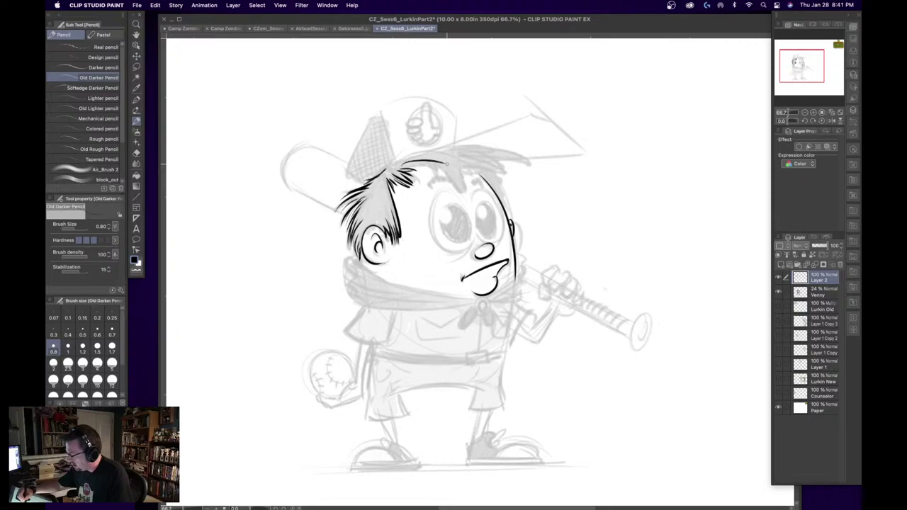
- Rotate the canvas counterclockwise and ink the spiky fringe across Venny's forehead and both eyebrows
click(804, 120)
click(803, 121)
click(804, 121)
click(803, 121)
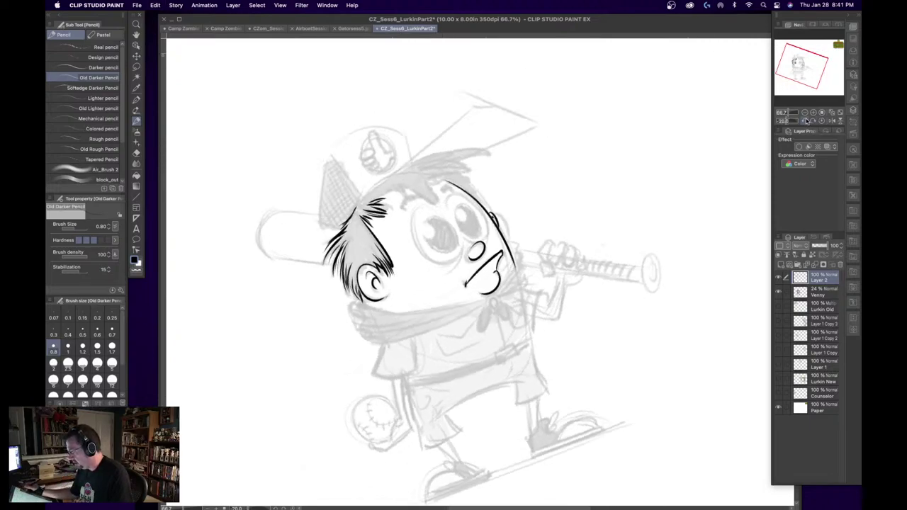
click(804, 121)
click(804, 121)
click(804, 120)
mouse_move(375, 216)
mouse_down()
mouse_move(374, 192)
mouse_move(396, 210)
mouse_move(380, 208)
mouse_move(418, 219)
mouse_move(415, 197)
mouse_up()
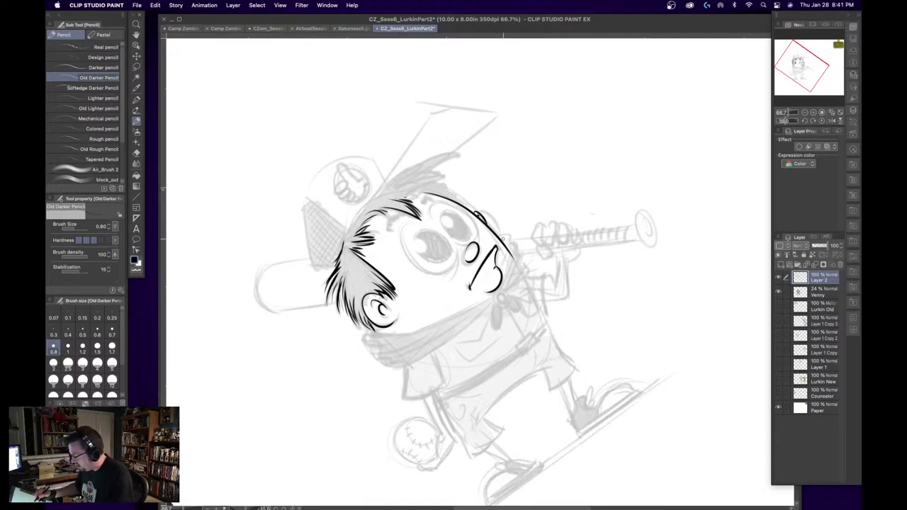
mouse_move(388, 233)
mouse_down()
mouse_move(397, 216)
mouse_move(435, 199)
mouse_up()
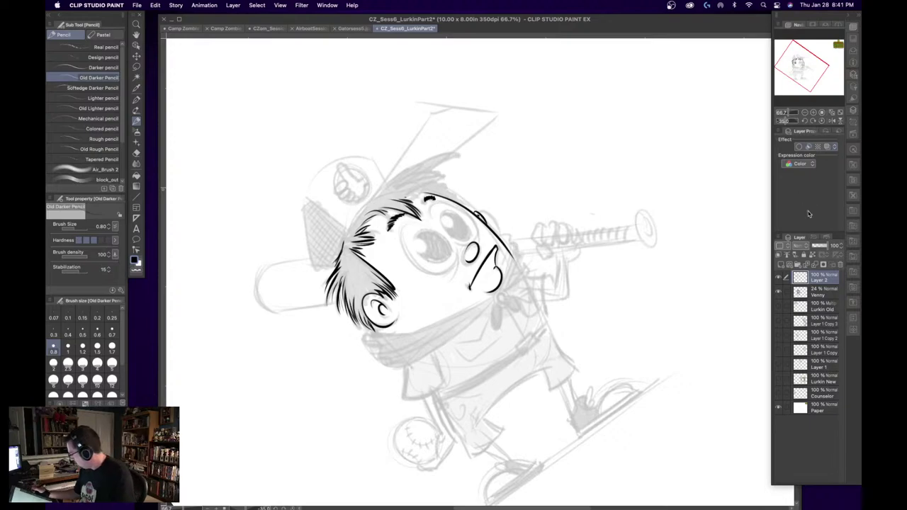
- Ink the upper hairline beneath the cap and the swept tuft of hair jutting forward over the forehead
click(819, 119)
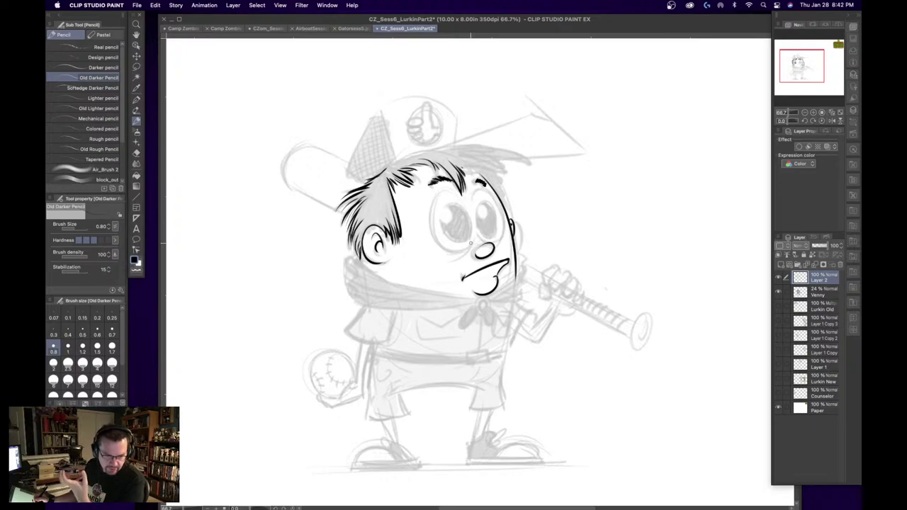
mouse_move(403, 155)
mouse_down()
mouse_move(390, 164)
mouse_move(457, 154)
mouse_up()
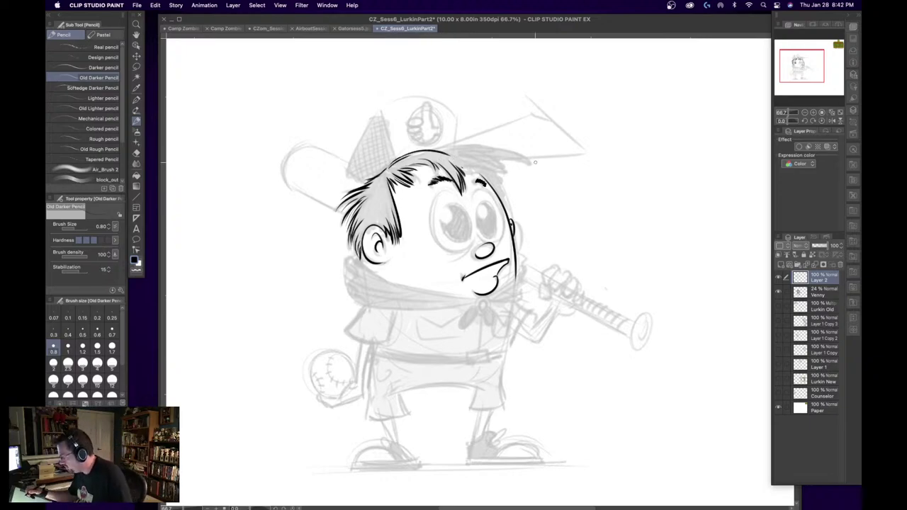
click(804, 121)
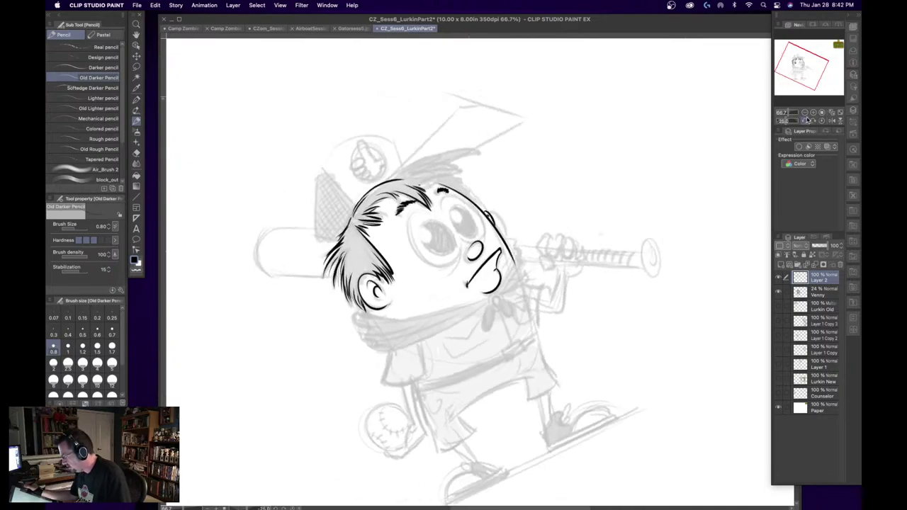
mouse_move(380, 190)
mouse_down()
mouse_move(415, 163)
mouse_move(409, 173)
mouse_move(456, 155)
mouse_move(450, 171)
mouse_up()
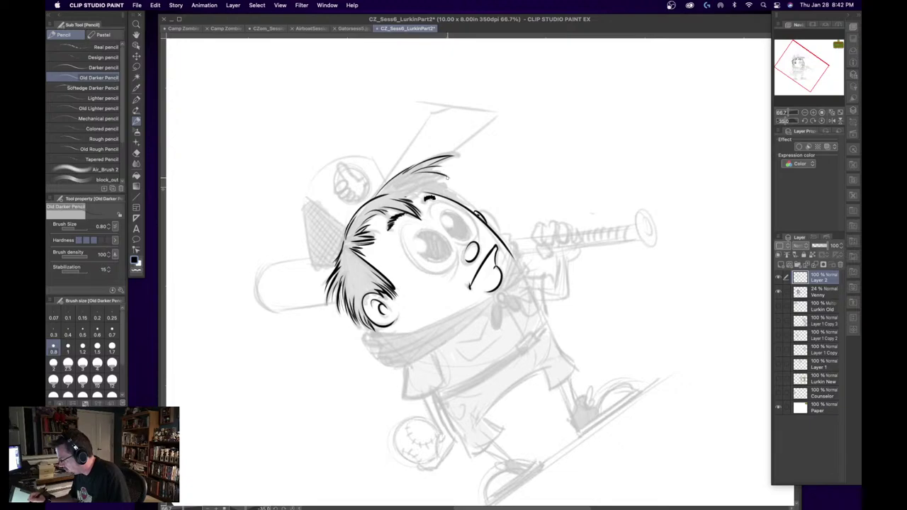
mouse_move(407, 194)
mouse_down()
mouse_move(448, 178)
mouse_move(440, 191)
mouse_move(420, 193)
mouse_up()
click(824, 121)
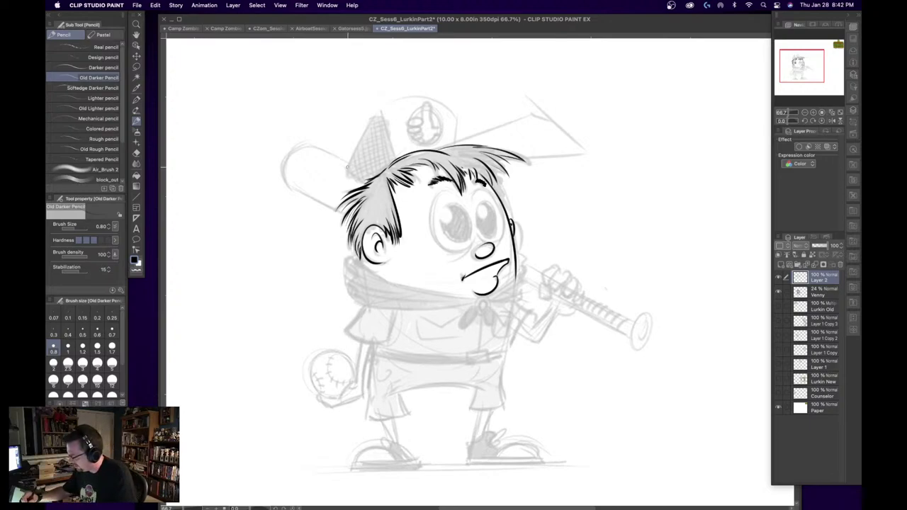
- Ink the outline of the cap's triangular mesh panel and the short front edge of its crown
mouse_move(347, 174)
mouse_down()
mouse_move(380, 110)
mouse_move(393, 157)
mouse_up()
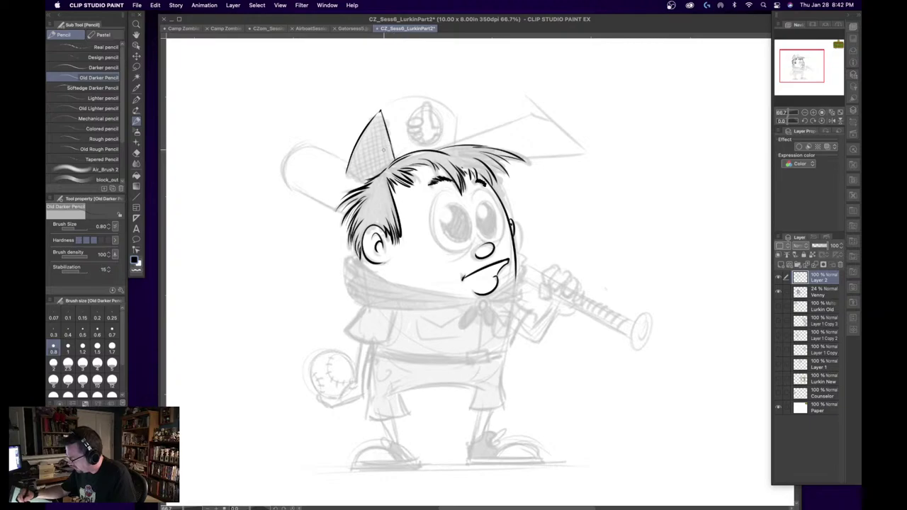
drag(346, 174, 365, 181)
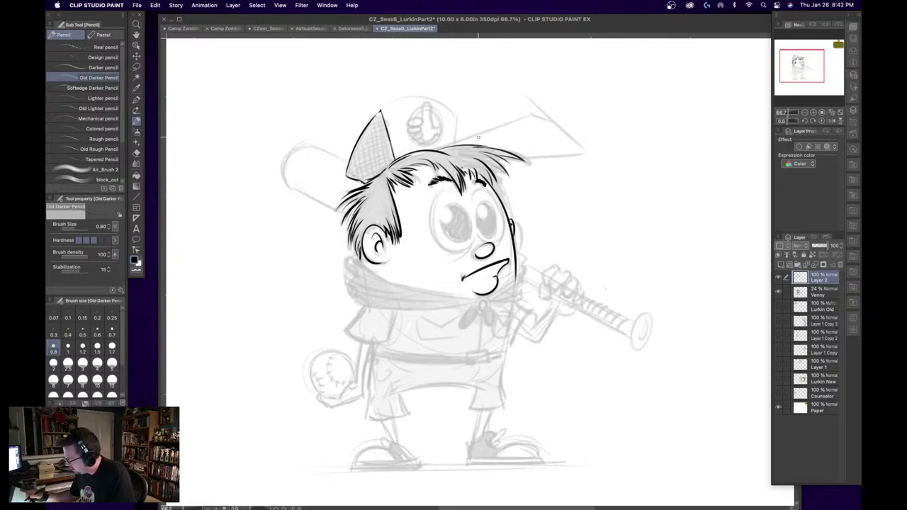
drag(457, 119, 455, 140)
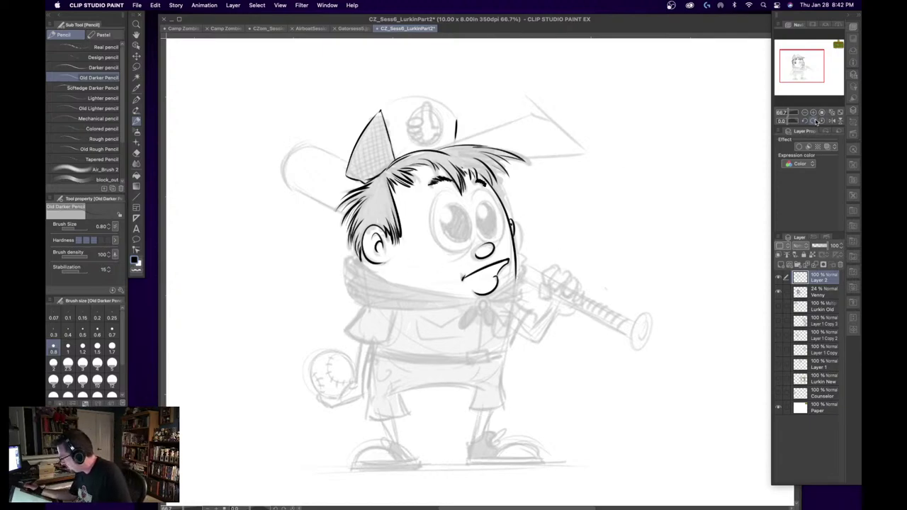
- Rotate the canvas clockwise, ink Venny's jawline from below the ear to the chin, and reset the rotation
click(815, 121)
click(816, 122)
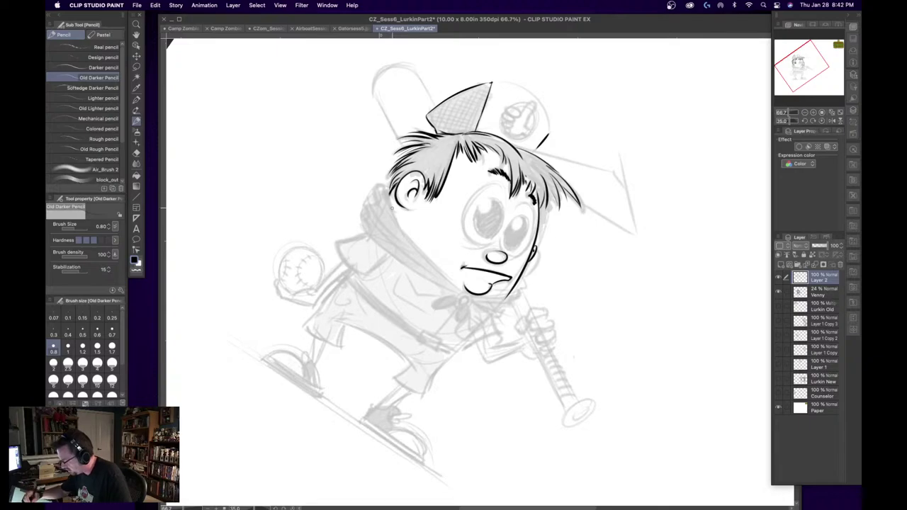
drag(388, 191, 458, 289)
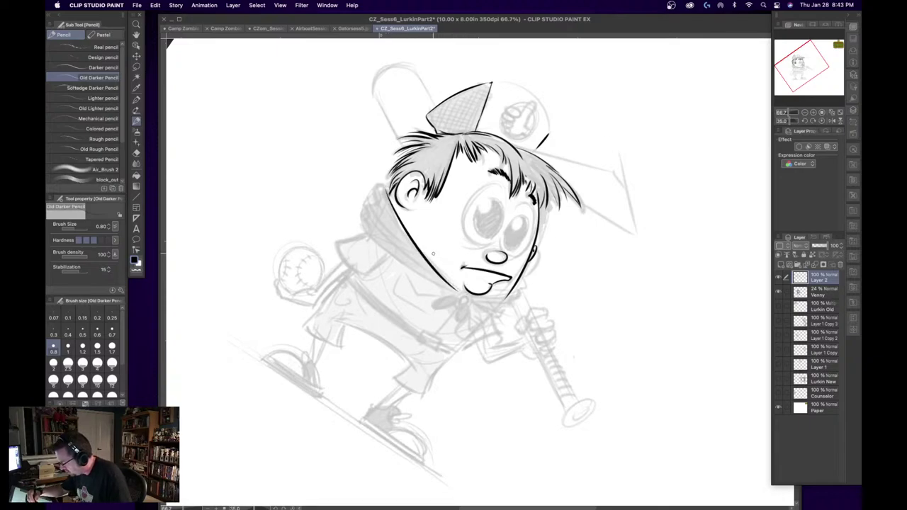
drag(421, 249, 465, 290)
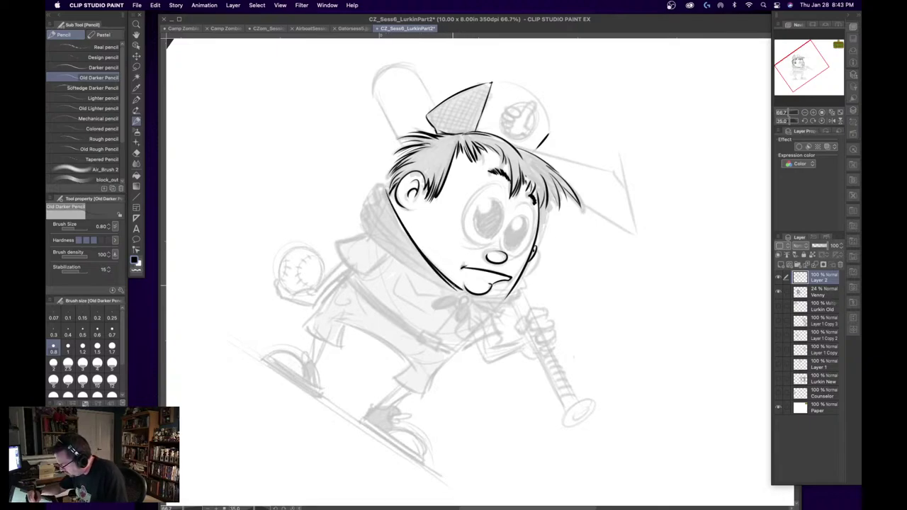
key(super+z)
drag(427, 258, 456, 289)
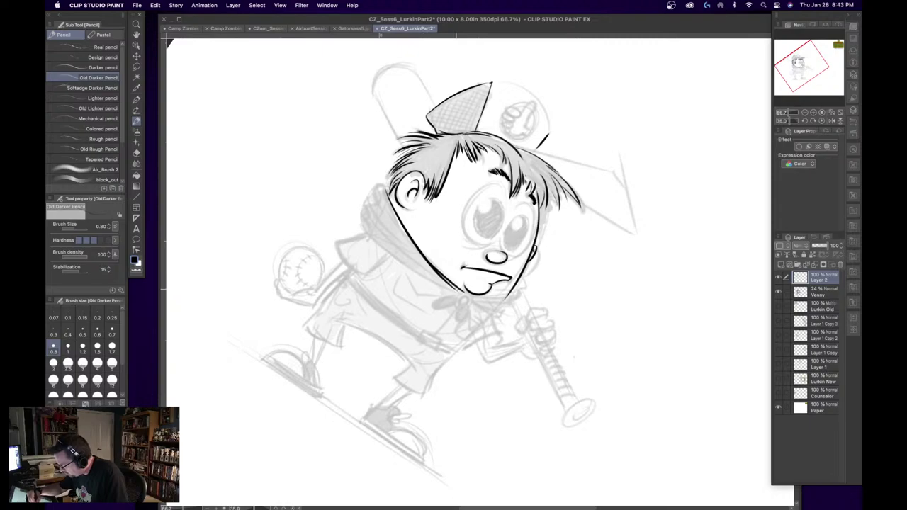
click(821, 121)
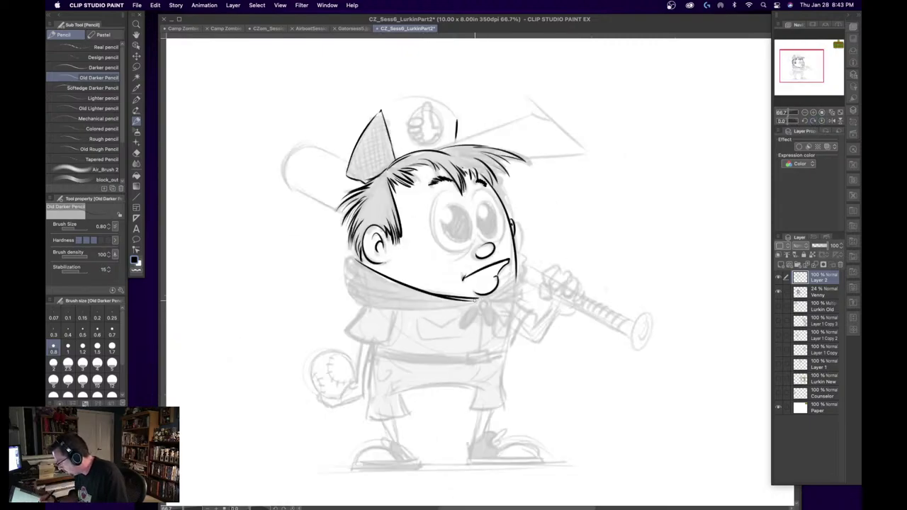
- Ink the neckerchief's round knot under Venny's chin and its folds on the far side of the neck
mouse_move(483, 296)
mouse_down()
mouse_move(491, 300)
mouse_move(478, 304)
mouse_move(525, 276)
mouse_move(521, 298)
mouse_move(503, 299)
mouse_move(512, 289)
mouse_up()
key(super+z)
key(super+z)
key(super+z)
key(super+z)
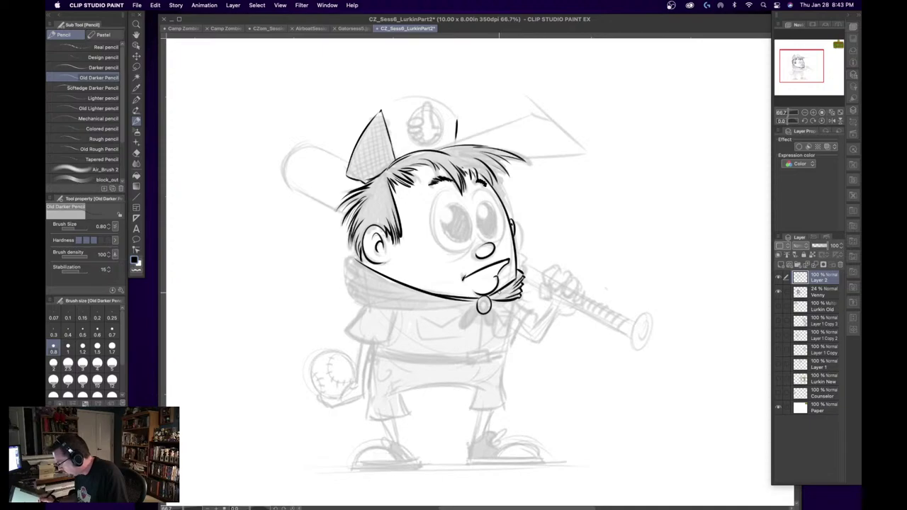
- Rotate the canvas clockwise and ink the gathered folds of the neckerchief behind Venny's ear
click(816, 120)
click(816, 120)
click(816, 120)
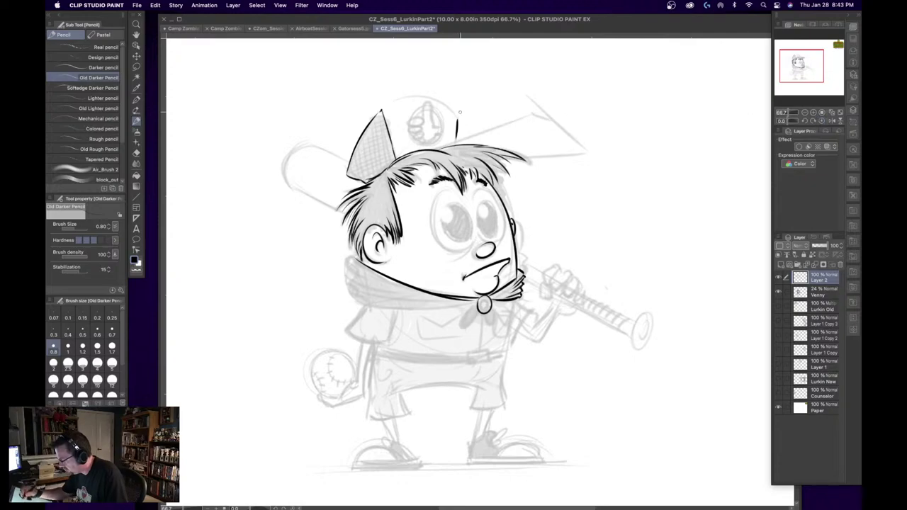
click(815, 121)
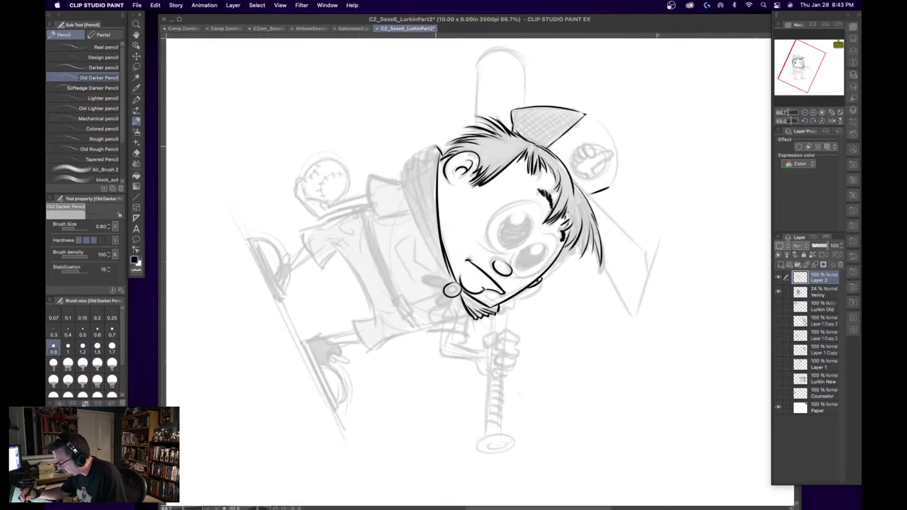
mouse_move(436, 146)
mouse_down()
mouse_move(430, 182)
mouse_move(429, 156)
mouse_move(425, 180)
mouse_move(414, 164)
mouse_move(415, 183)
mouse_move(415, 164)
mouse_up()
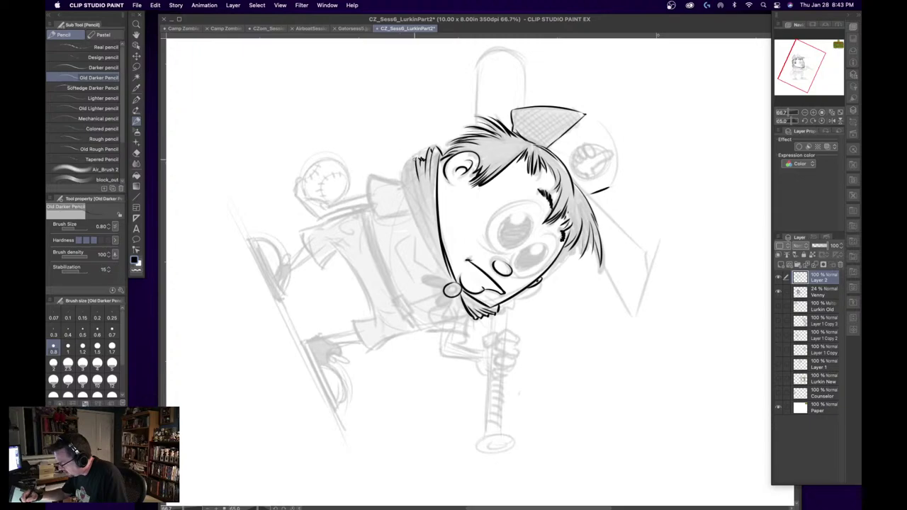
drag(412, 157, 429, 236)
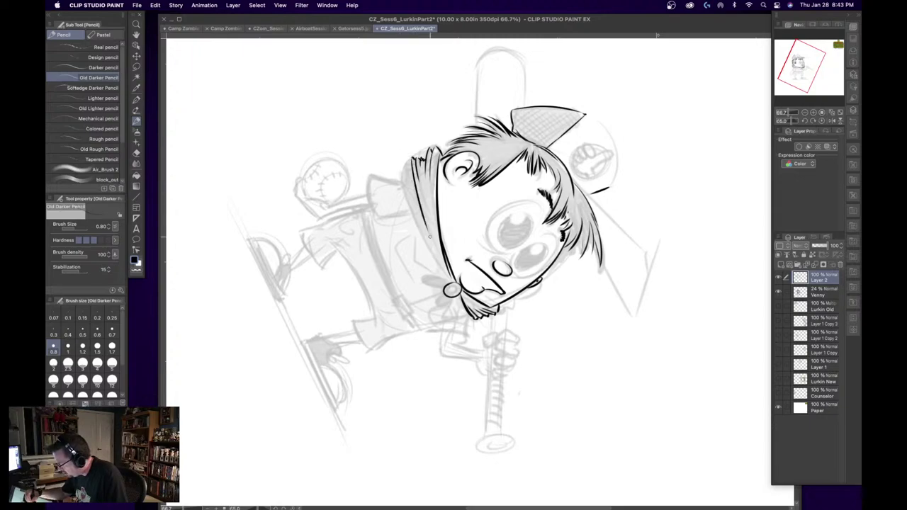
drag(408, 160, 418, 218)
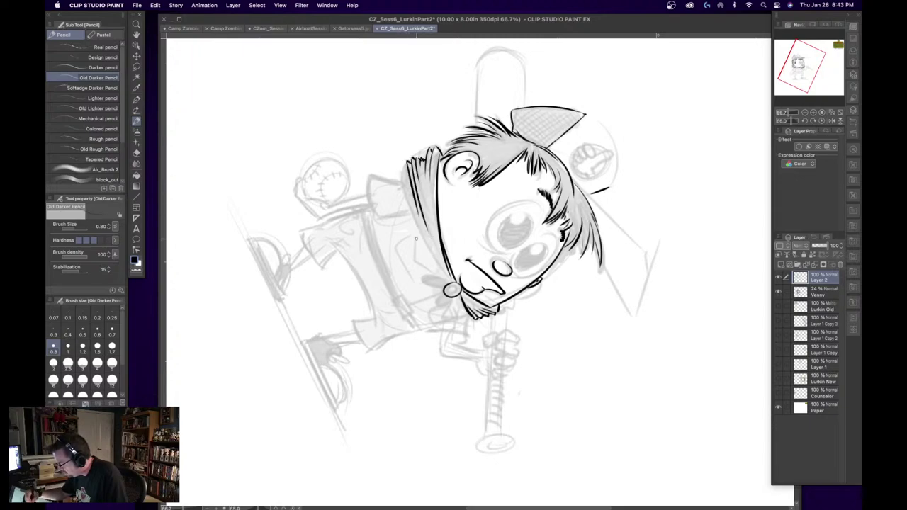
key(super+z)
drag(407, 164, 416, 200)
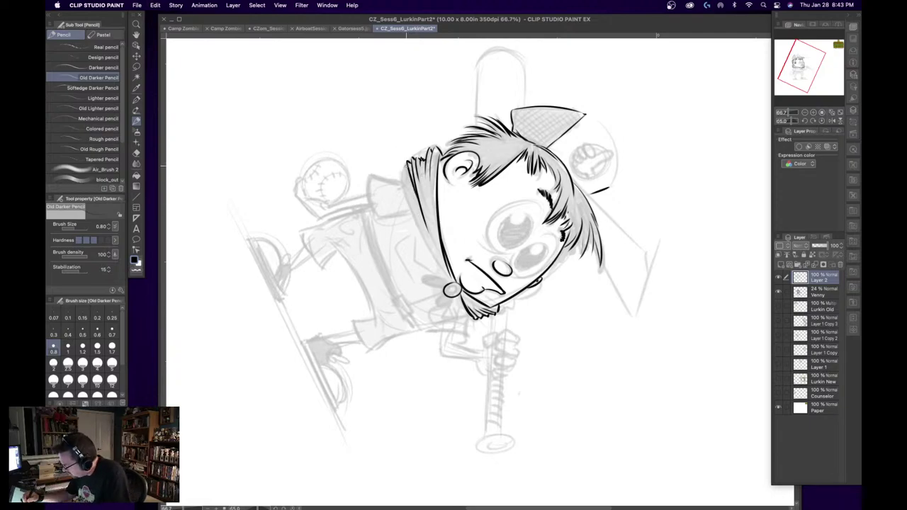
drag(405, 166, 407, 181)
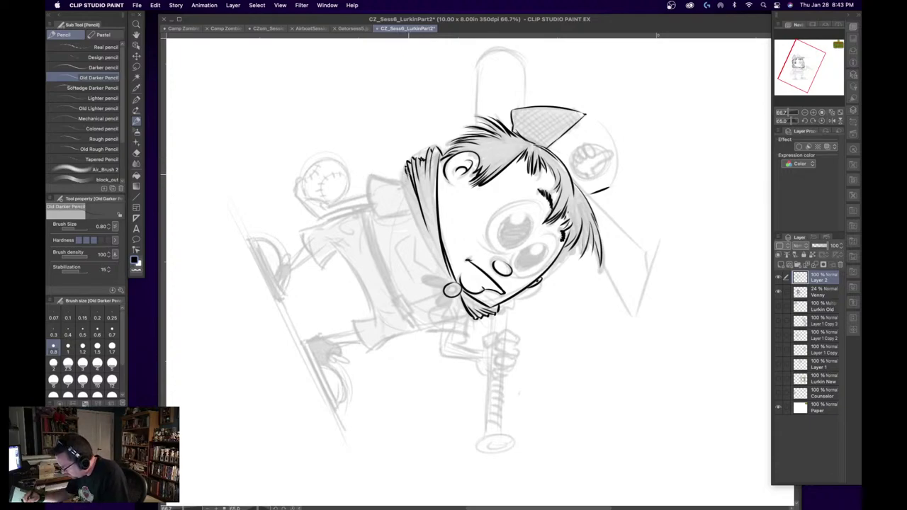
- Ink the neckerchief's long lower edge up to the knot, reset the canvas rotation, and ink the two tails hanging below the knot
drag(402, 170, 446, 278)
key(super+z)
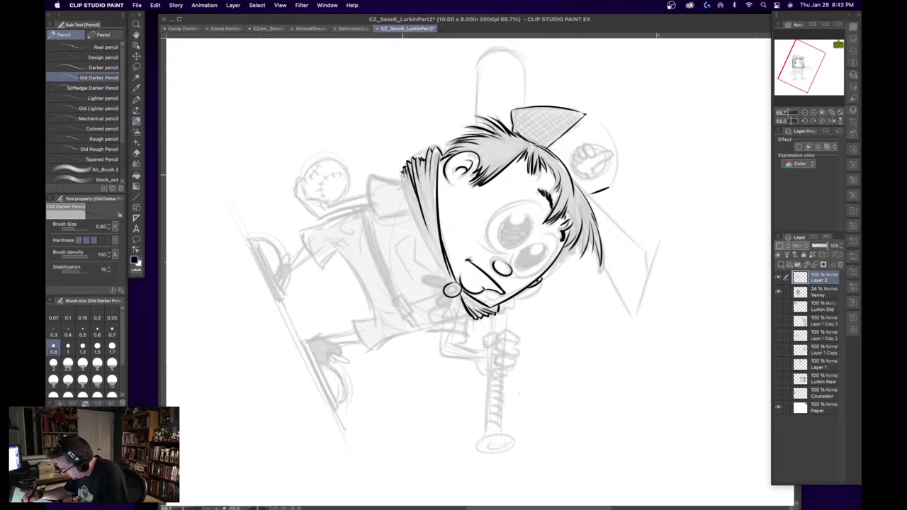
drag(400, 170, 449, 277)
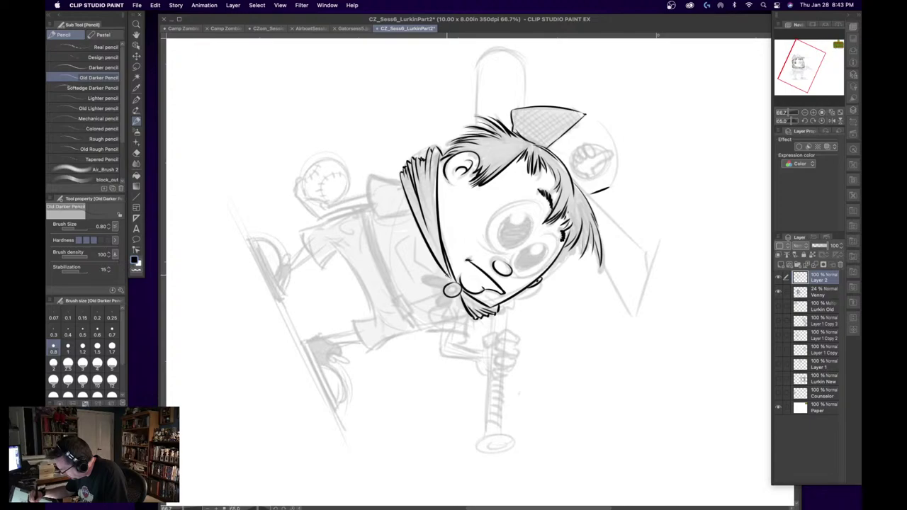
click(821, 121)
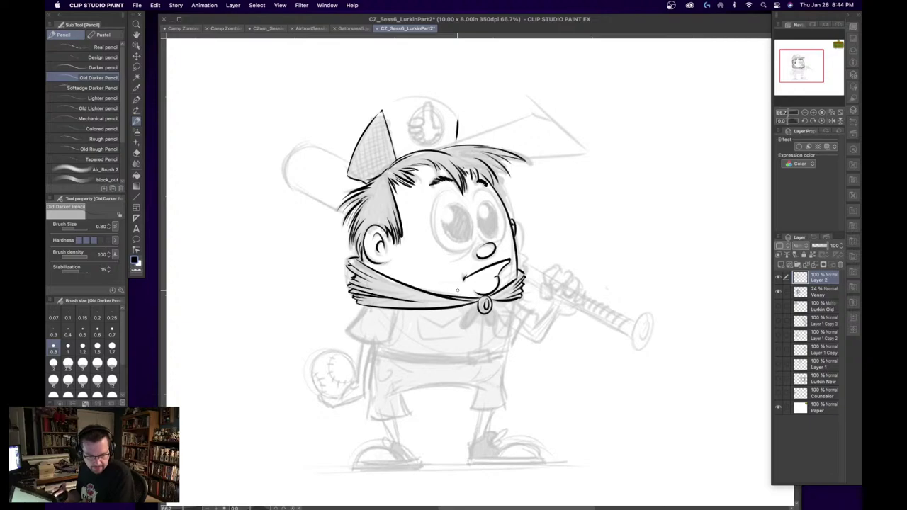
mouse_move(477, 306)
mouse_down()
mouse_move(463, 327)
mouse_move(481, 306)
mouse_move(490, 328)
mouse_up()
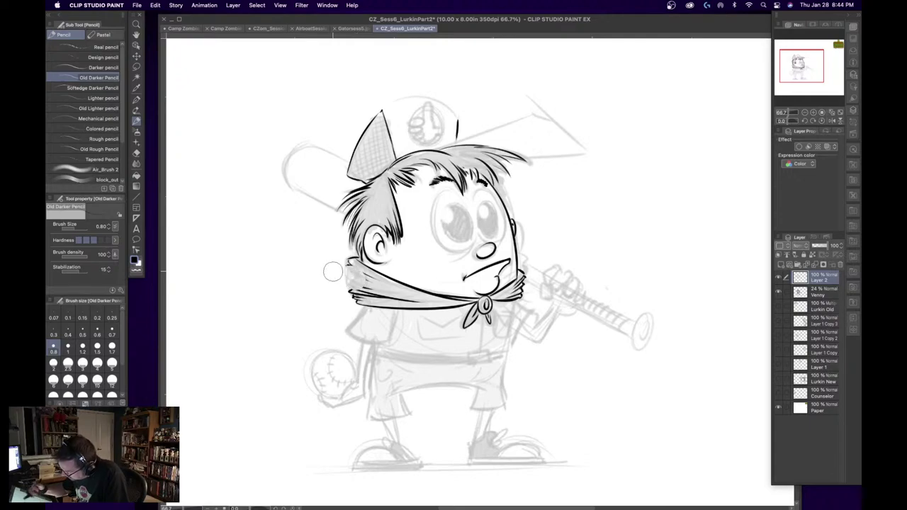
mouse_move(348, 262)
mouse_down()
mouse_move(371, 282)
mouse_move(359, 289)
mouse_move(367, 292)
mouse_up()
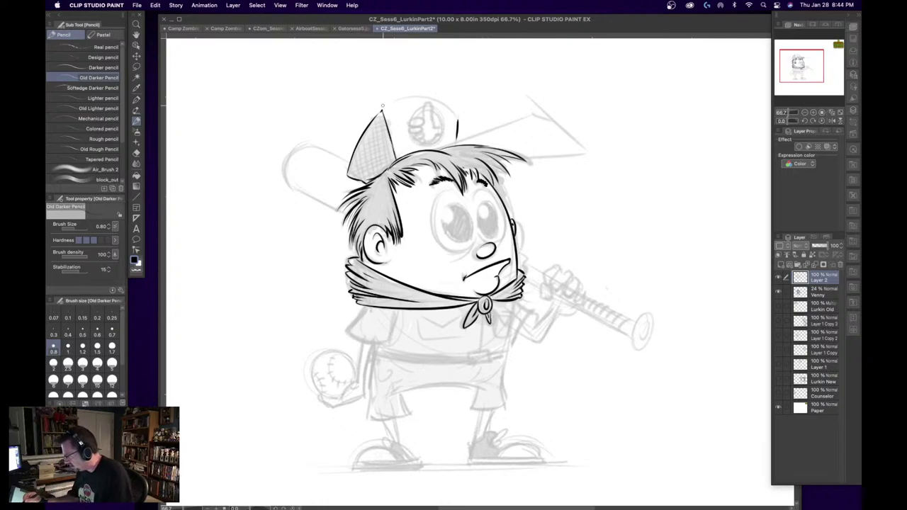
- Rotate the canvas counter-clockwise, ink the curved top of the cap's crown from the mesh panel to the front edge, and reset the rotation
drag(381, 110, 457, 121)
key(ctrl+z)
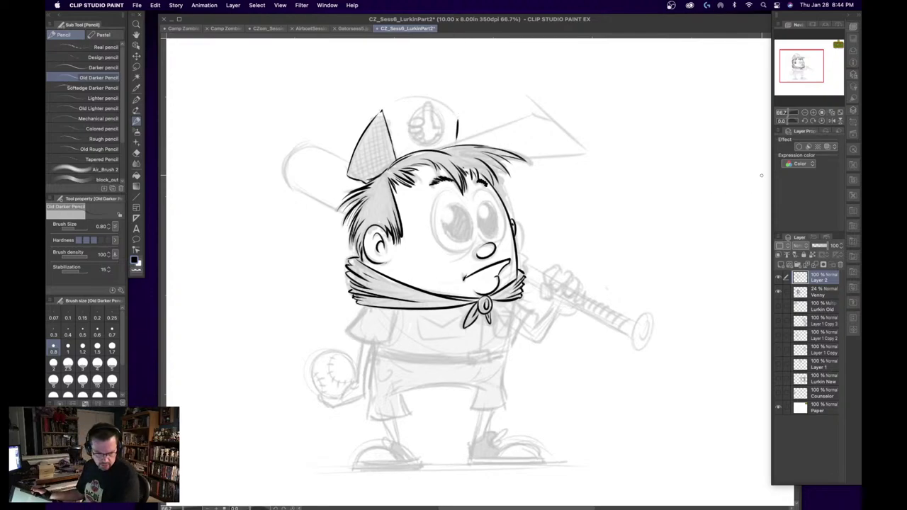
click(805, 121)
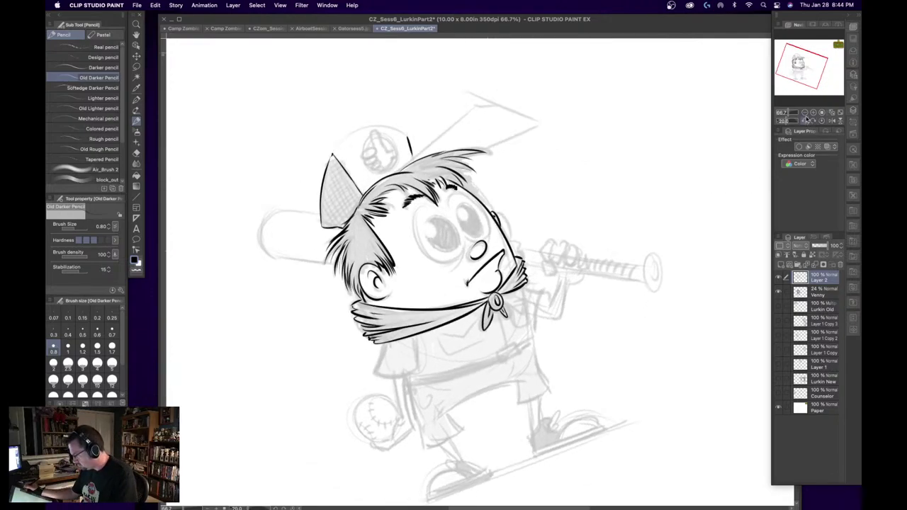
mouse_move(306, 195)
mouse_down()
mouse_move(329, 162)
mouse_move(369, 154)
mouse_up()
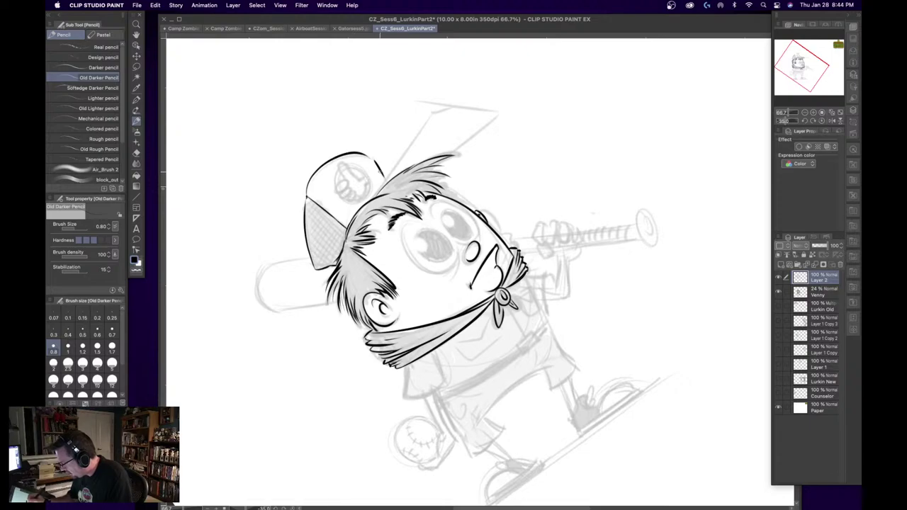
key(cmd+z)
drag(306, 197, 376, 160)
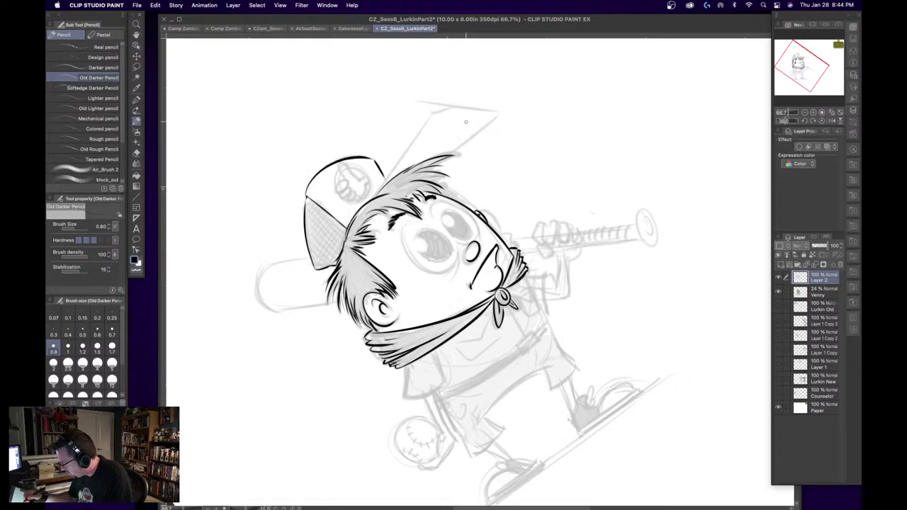
click(822, 121)
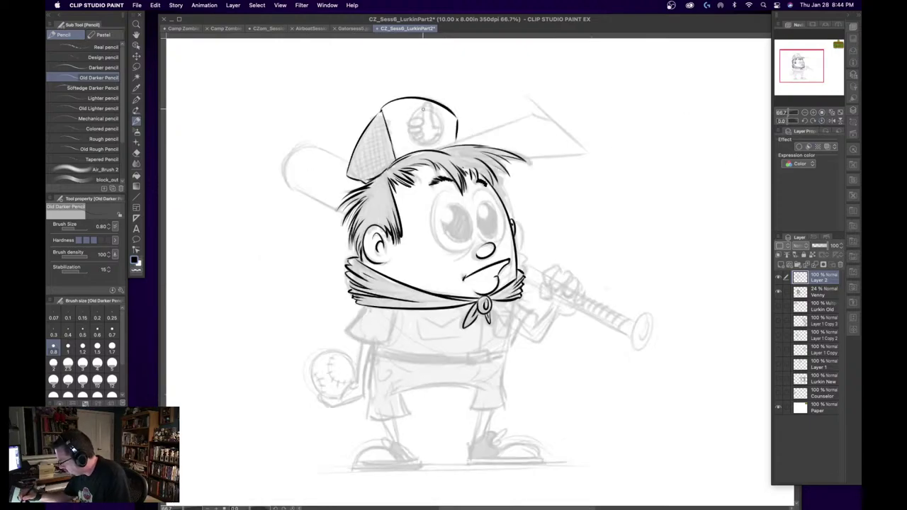
- Ink the thumbs-up hand emblem and its round badge outline on the front of the cap
mouse_move(423, 104)
mouse_down()
mouse_move(430, 119)
mouse_move(418, 117)
mouse_move(417, 141)
mouse_move(424, 135)
mouse_move(426, 143)
mouse_up()
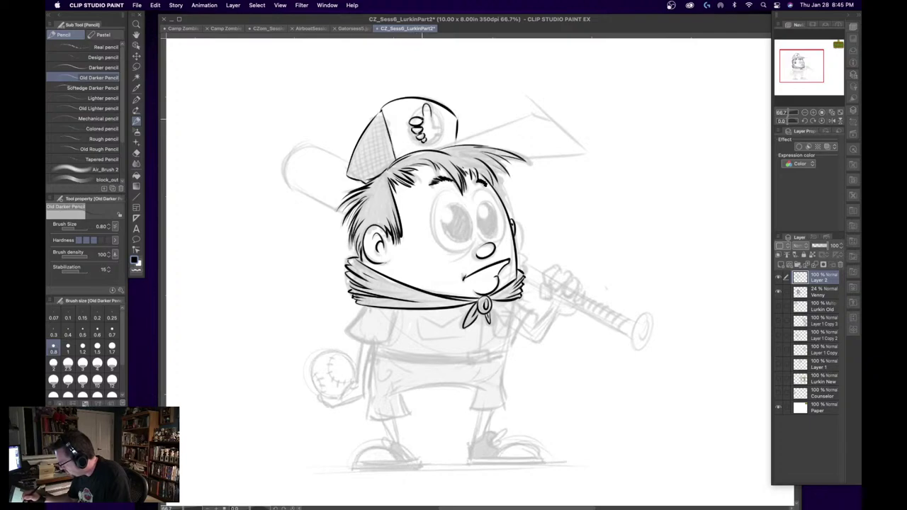
mouse_move(414, 112)
mouse_down()
mouse_move(439, 128)
mouse_move(427, 142)
mouse_up()
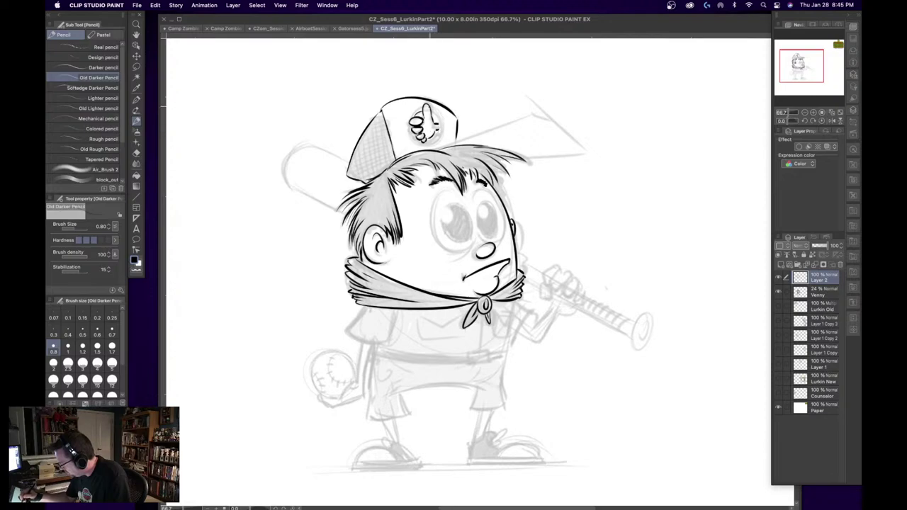
mouse_move(433, 111)
mouse_down()
mouse_move(438, 139)
mouse_move(427, 143)
mouse_move(437, 139)
mouse_up()
key(super+z)
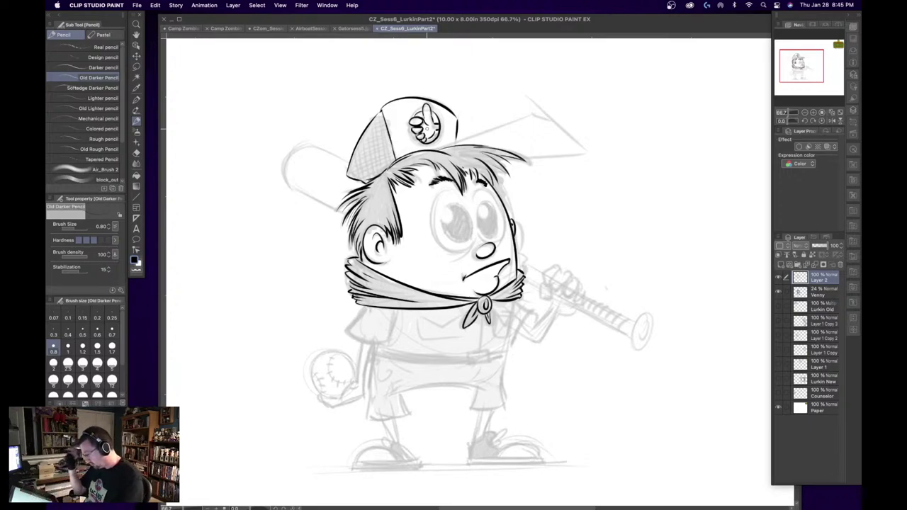
- Ink the cap's angular brim with its upper edge, curved front edge and underside
mouse_move(459, 138)
mouse_down()
mouse_move(529, 113)
mouse_move(579, 150)
mouse_up()
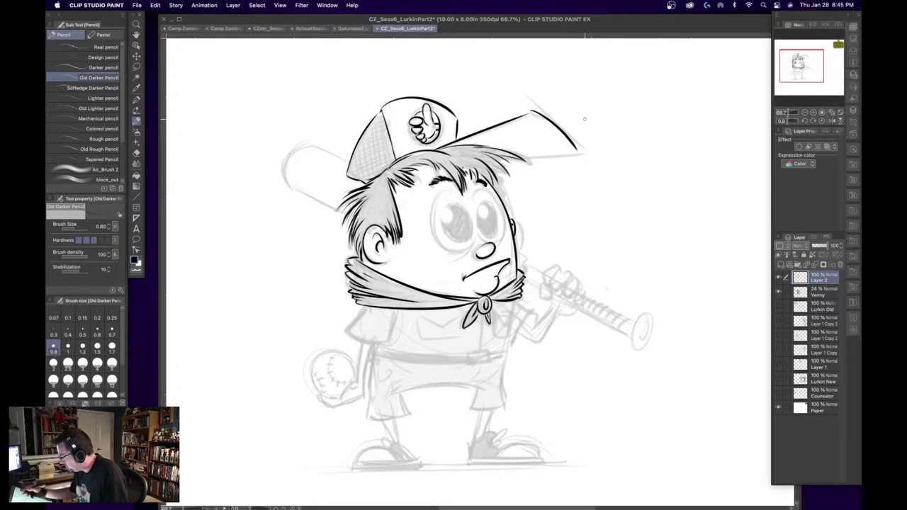
key(super+z)
drag(520, 107, 585, 150)
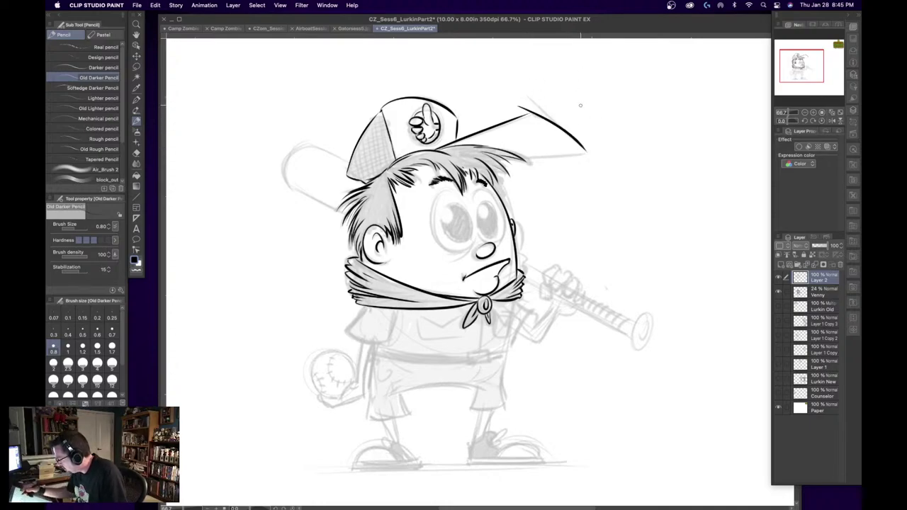
drag(527, 154, 586, 151)
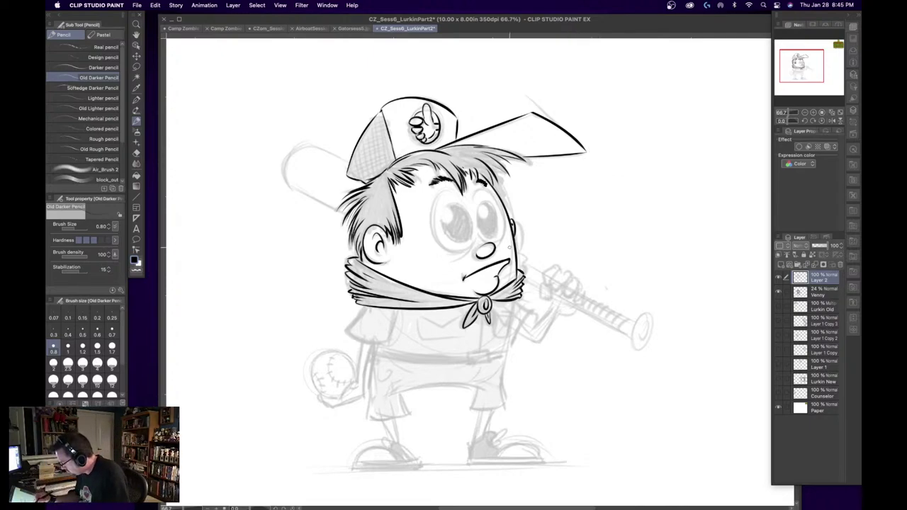
- Ink the shirt's near sleeve, both flapped chest pockets and the front placket below the neckerchief
mouse_move(365, 307)
mouse_down()
mouse_move(350, 335)
mouse_move(389, 340)
mouse_move(374, 320)
mouse_move(418, 338)
mouse_move(459, 338)
mouse_up()
mouse_move(416, 311)
mouse_down()
mouse_move(440, 325)
mouse_move(458, 310)
mouse_move(439, 318)
mouse_move(479, 349)
mouse_up()
mouse_move(496, 303)
mouse_down()
mouse_move(496, 333)
mouse_move(509, 335)
mouse_up()
drag(511, 302, 507, 331)
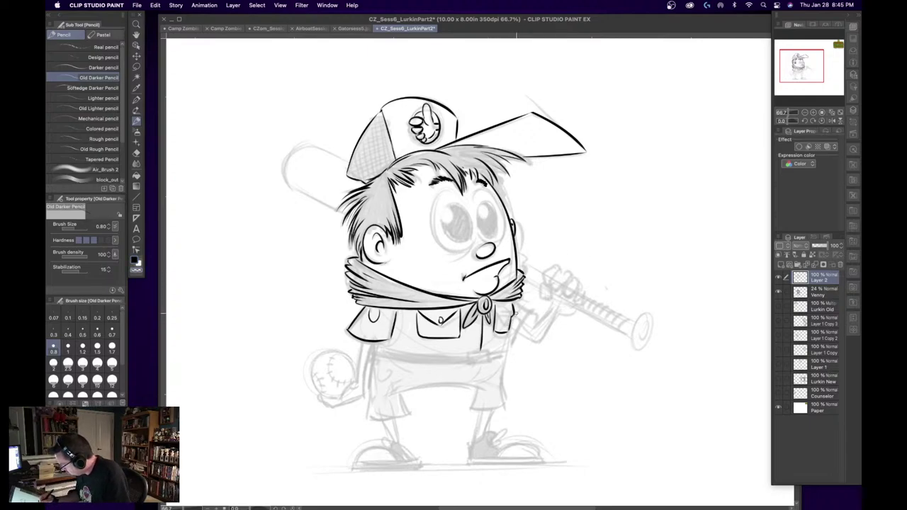
mouse_move(495, 305)
mouse_down()
mouse_move(510, 317)
mouse_move(509, 302)
mouse_up()
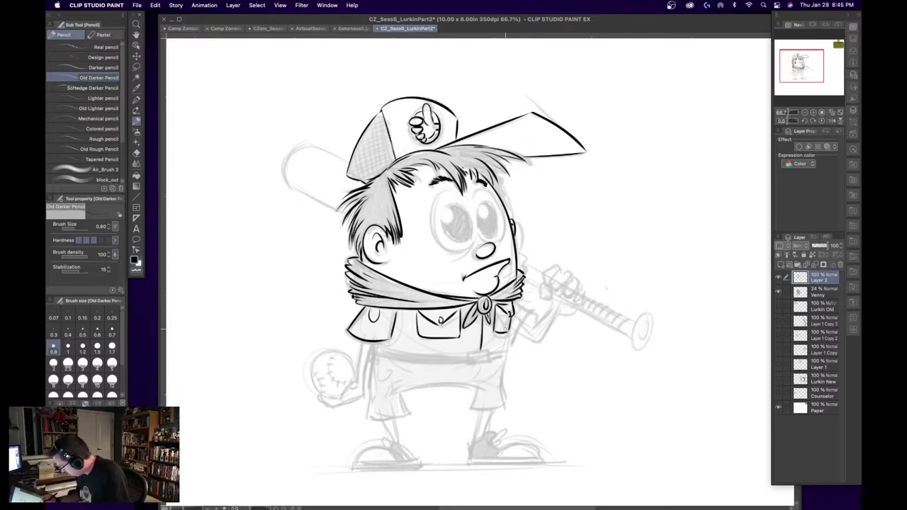
- Ink the shirt's sides down to the waist and the outline of the far leg of the shorts
drag(510, 333, 504, 351)
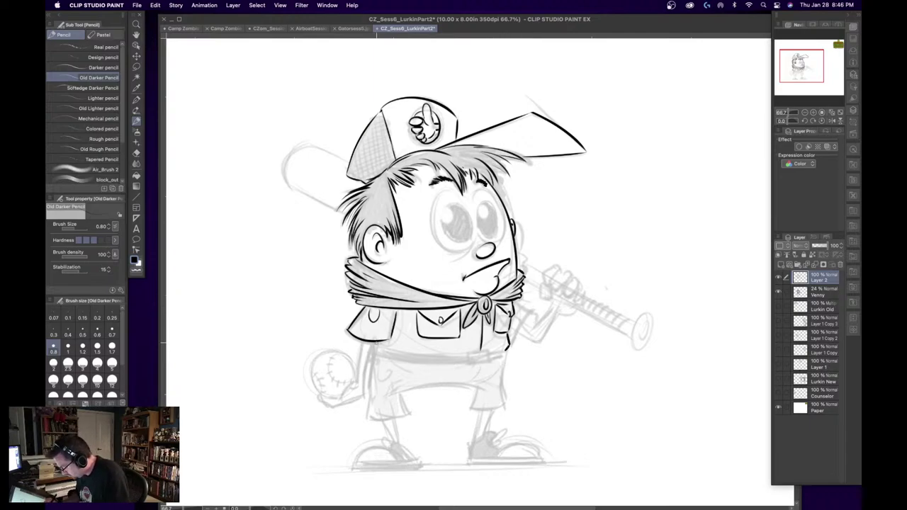
drag(376, 343, 376, 353)
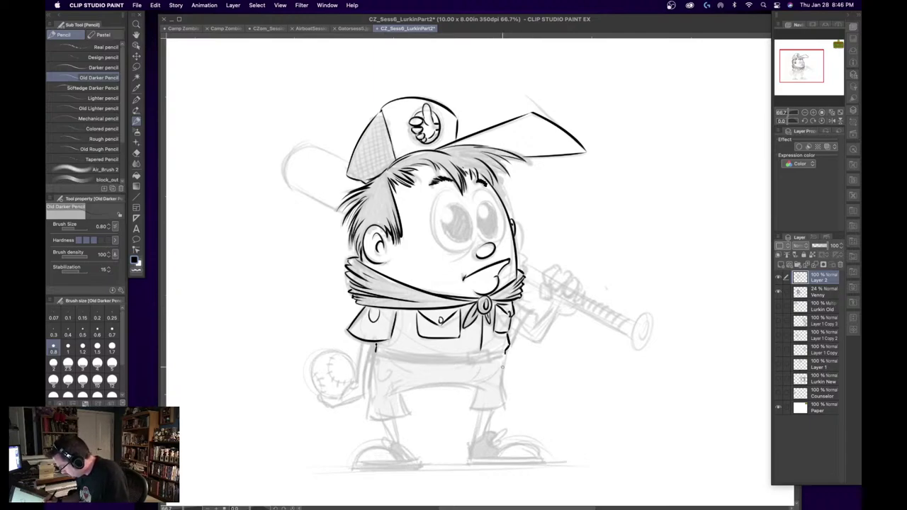
mouse_move(506, 350)
mouse_down()
mouse_move(502, 402)
mouse_move(475, 400)
mouse_move(470, 410)
mouse_move(506, 397)
mouse_move(498, 408)
mouse_up()
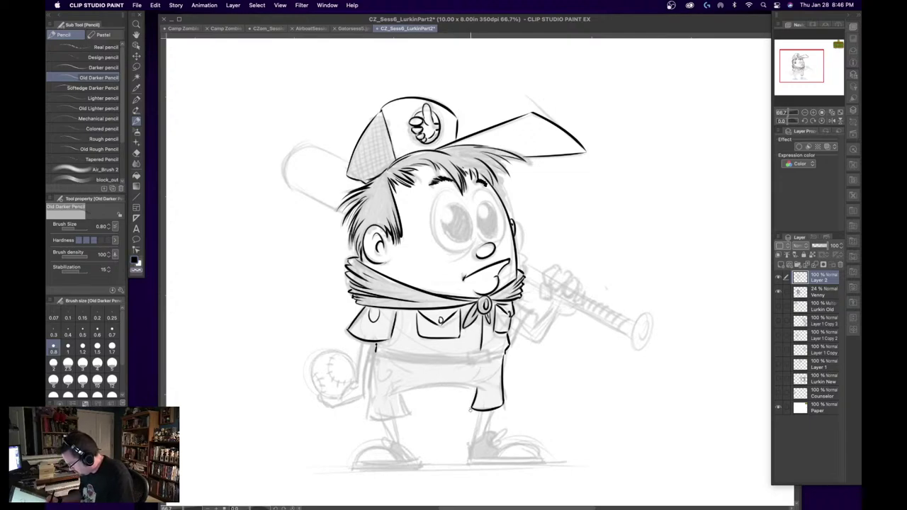
drag(469, 411, 528, 328)
- Ink the slanted pocket opening on the near hip of the shorts and the hip contour above it
drag(787, 77, 789, 76)
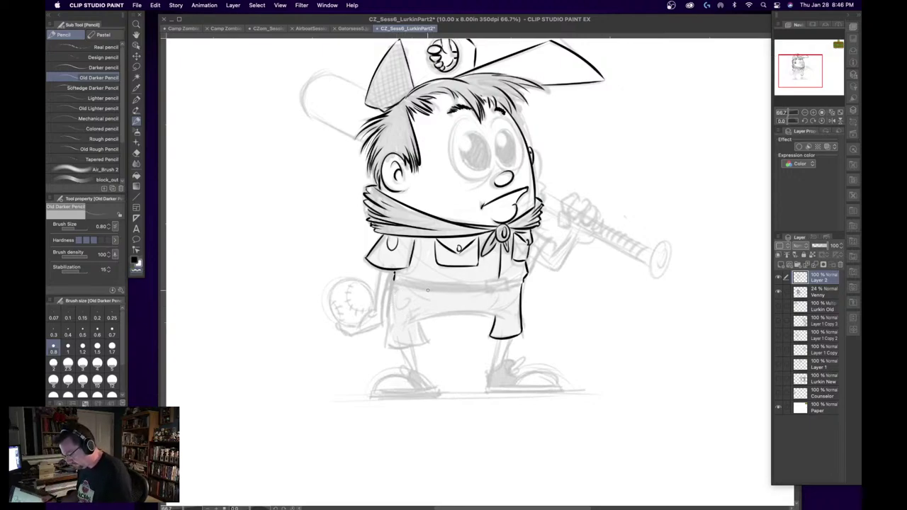
drag(409, 292, 386, 305)
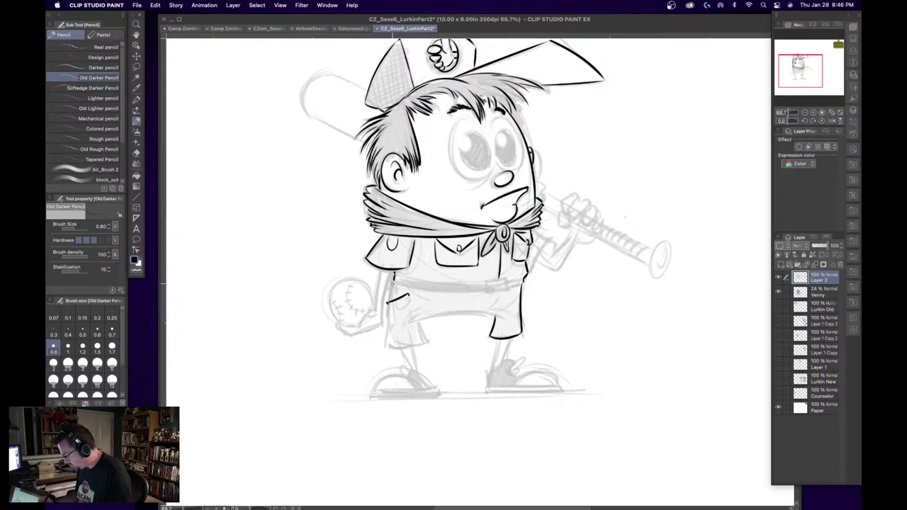
drag(394, 283, 387, 304)
drag(395, 279, 388, 289)
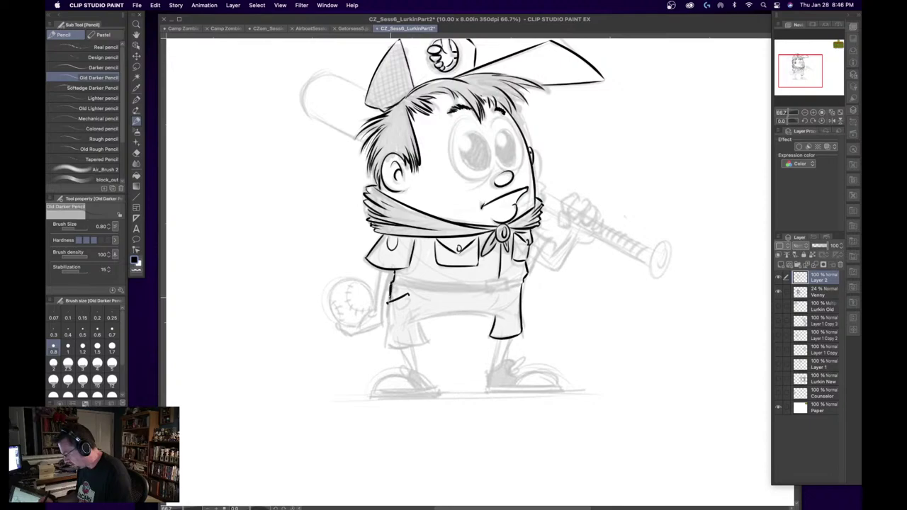
- Ink the near leg of the shorts, the curved inseam between both legs, and the fly and far pocket lines
mouse_move(389, 302)
mouse_down()
mouse_move(387, 323)
mouse_move(396, 349)
mouse_move(423, 339)
mouse_move(411, 318)
mouse_move(389, 342)
mouse_move(523, 310)
mouse_up()
drag(424, 318, 486, 311)
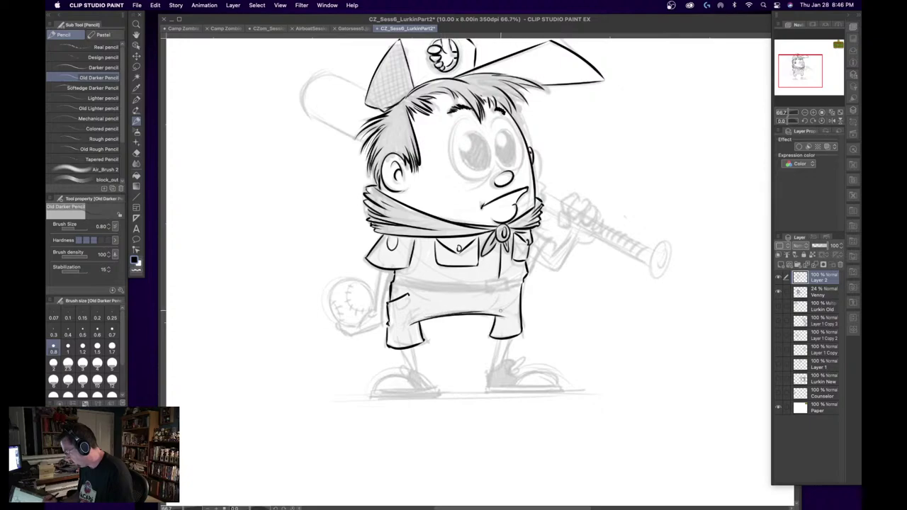
key(super+z)
mouse_move(431, 316)
mouse_down()
mouse_move(487, 316)
mouse_move(496, 299)
mouse_move(516, 297)
mouse_up()
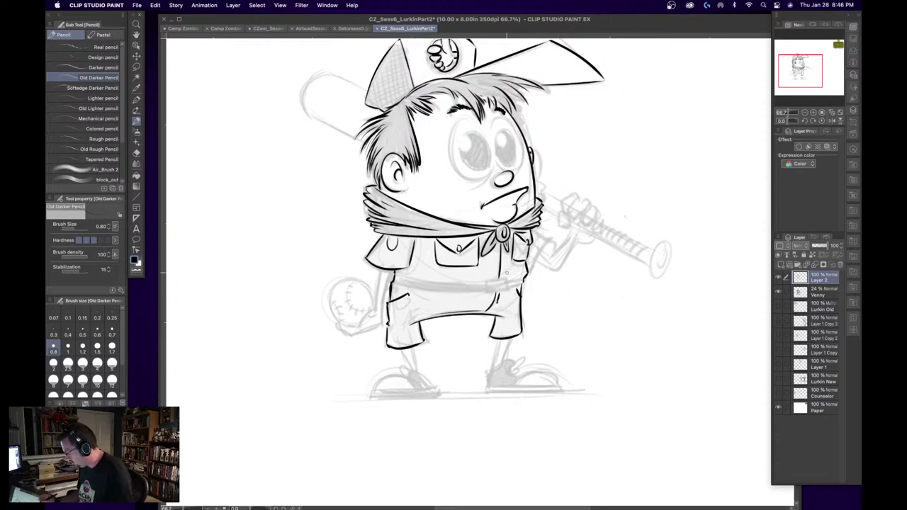
- Ink the belt around the waist, with its rectangular buckle and both edges running to the shirt's sides
click(804, 120)
click(805, 120)
click(806, 119)
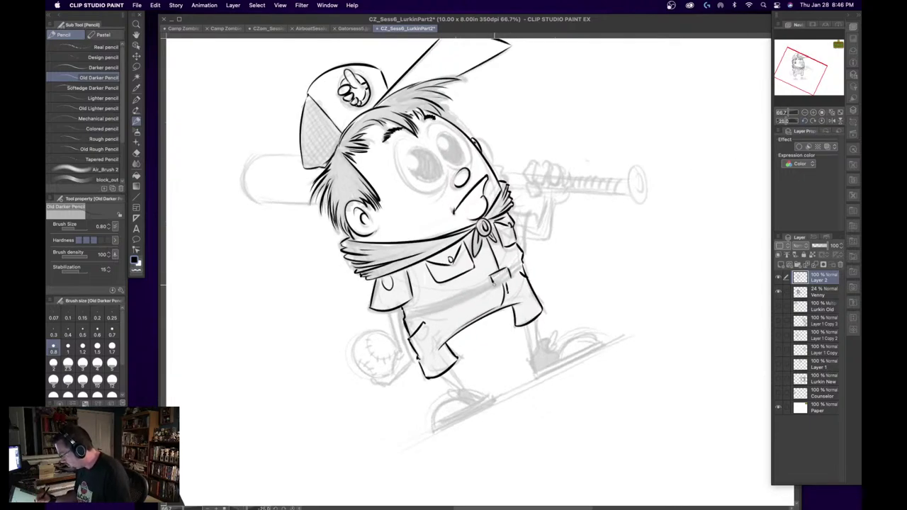
mouse_move(489, 275)
mouse_down()
mouse_move(493, 286)
mouse_move(509, 282)
mouse_up()
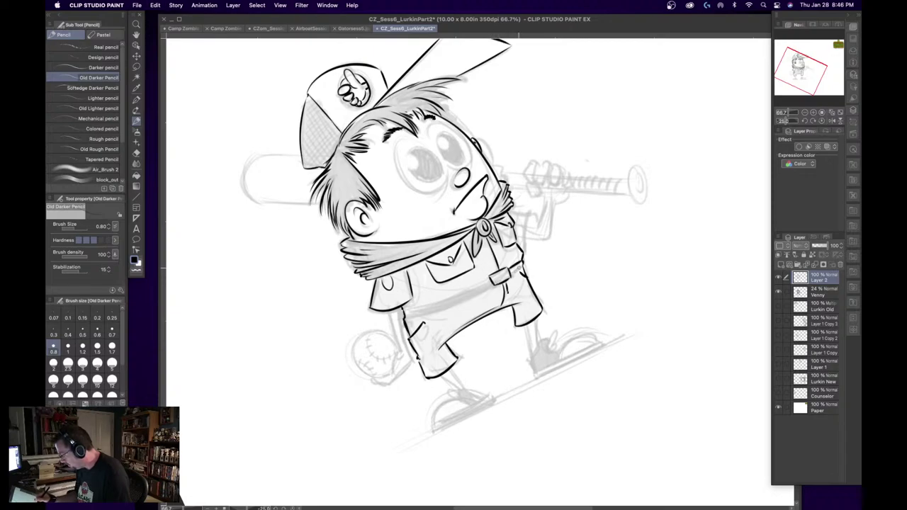
mouse_move(406, 312)
mouse_down()
mouse_move(482, 286)
mouse_move(406, 314)
mouse_up()
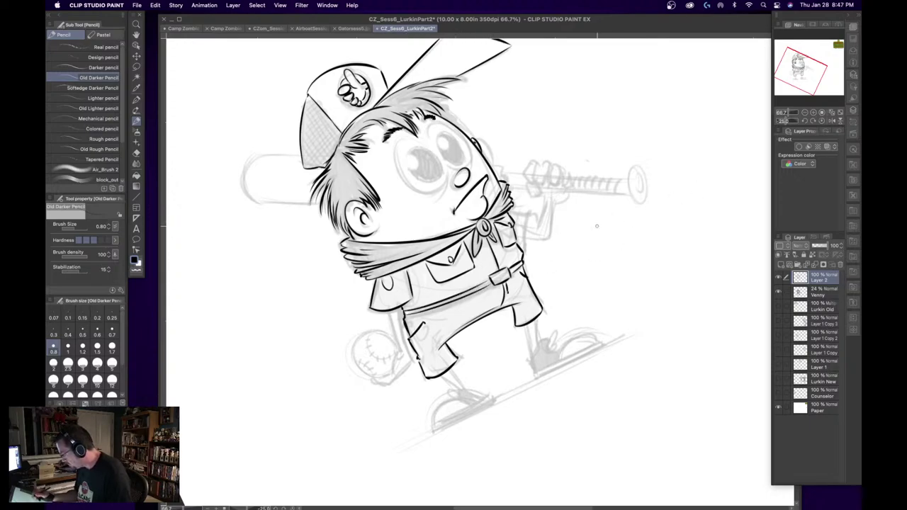
- Ink the thin lower legs from the hems of the shorts down to the shoes
click(821, 120)
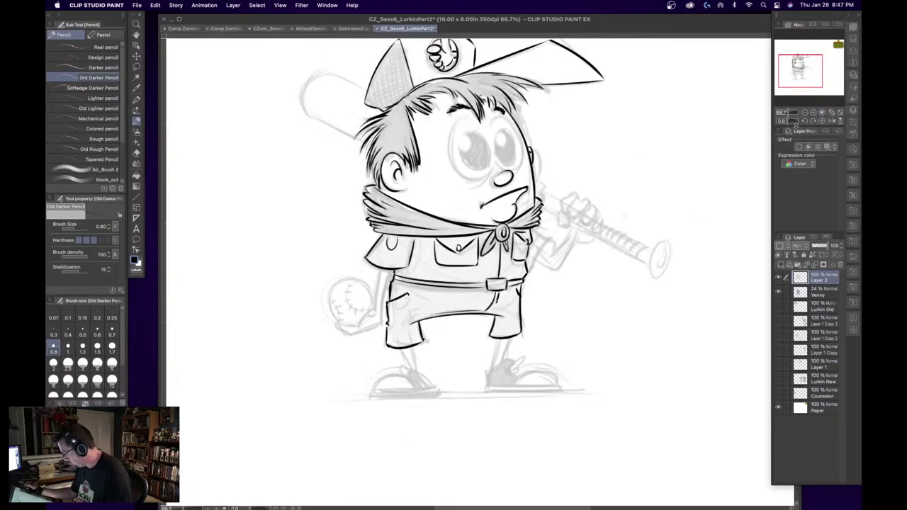
drag(402, 349, 416, 370)
drag(494, 338, 499, 368)
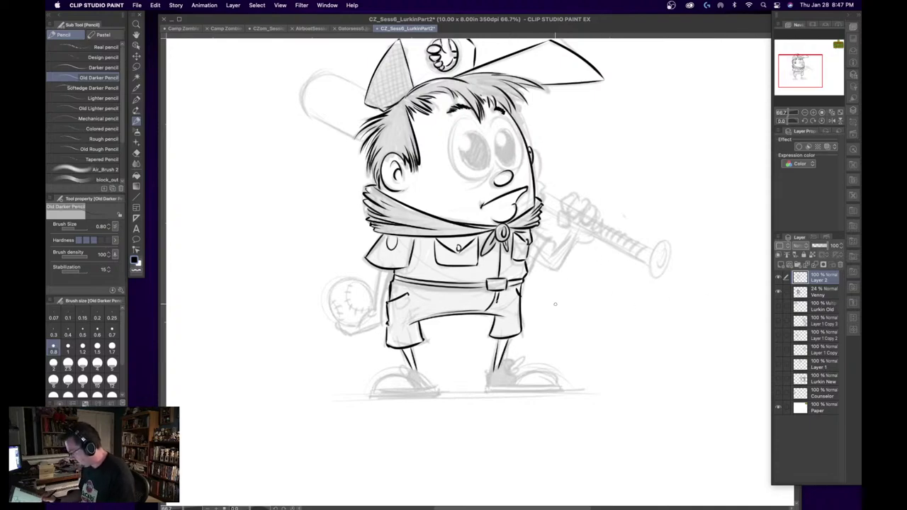
- Show the Lurkin New layer to compare its characters with the whole inked figure, and hide it again
click(806, 113)
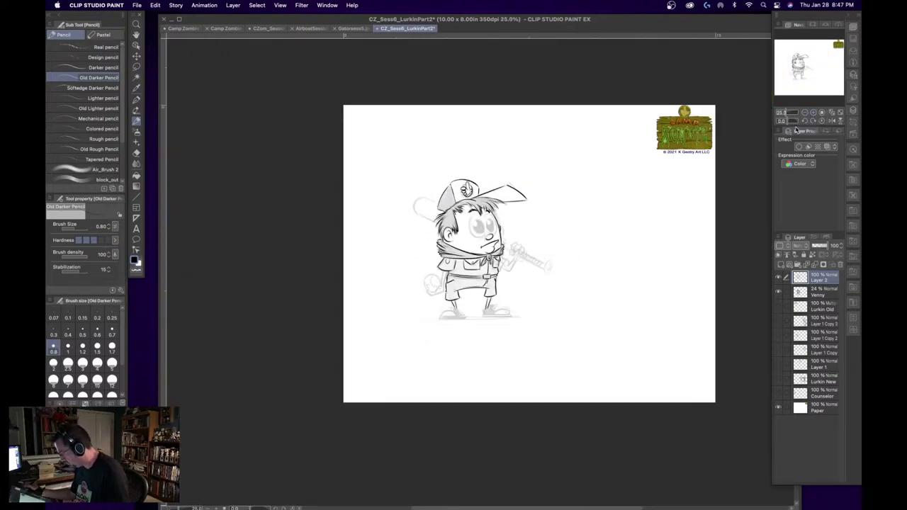
click(779, 380)
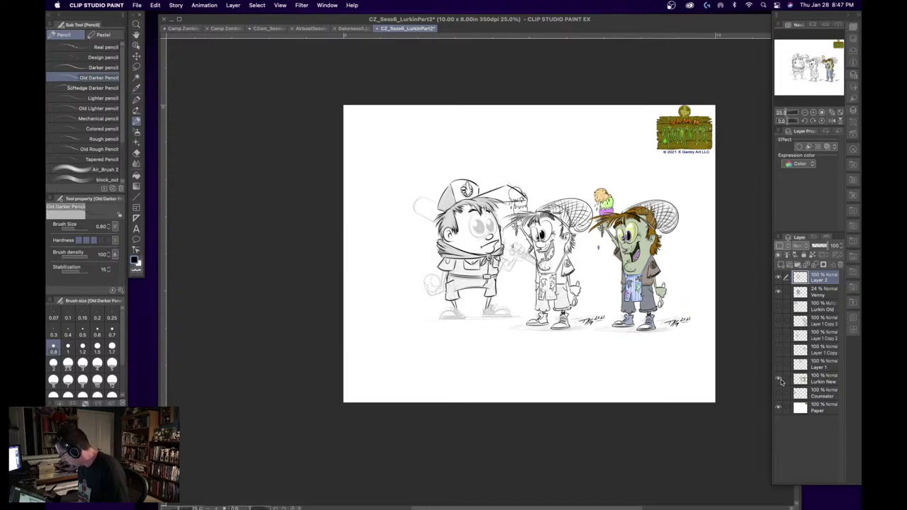
click(778, 380)
- Ink the near arm below the sleeve, the hand cupping the baseball, and the ball with its stitching
click(813, 113)
click(813, 113)
click(813, 112)
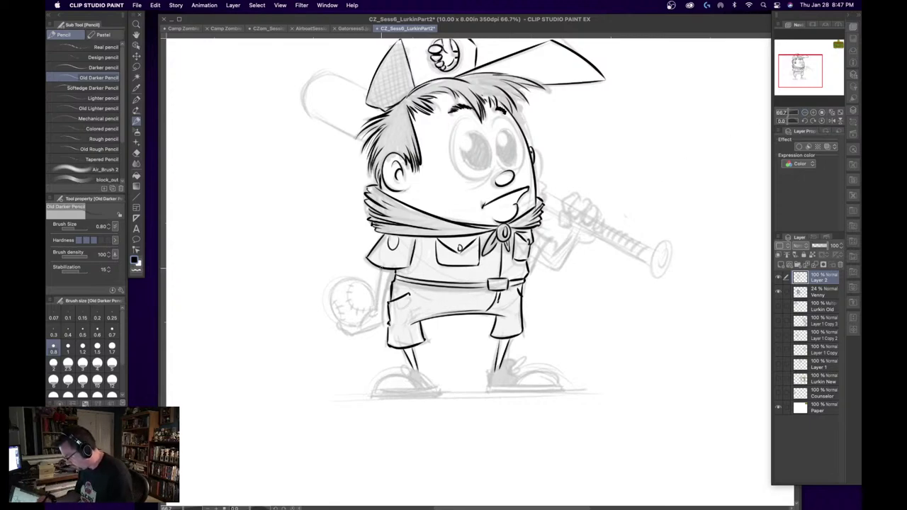
drag(382, 267, 376, 311)
mouse_move(387, 273)
mouse_down()
mouse_move(380, 315)
mouse_move(354, 332)
mouse_move(379, 324)
mouse_move(381, 309)
mouse_move(360, 330)
mouse_move(369, 329)
mouse_move(380, 318)
mouse_move(337, 324)
mouse_move(346, 329)
mouse_move(372, 303)
mouse_move(349, 273)
mouse_move(371, 304)
mouse_move(360, 303)
mouse_move(374, 306)
mouse_move(343, 319)
mouse_move(334, 294)
mouse_move(341, 301)
mouse_up()
key(super+z)
key(super+z)
mouse_move(339, 299)
mouse_down()
mouse_move(353, 280)
mouse_move(355, 301)
mouse_up()
drag(353, 301, 365, 310)
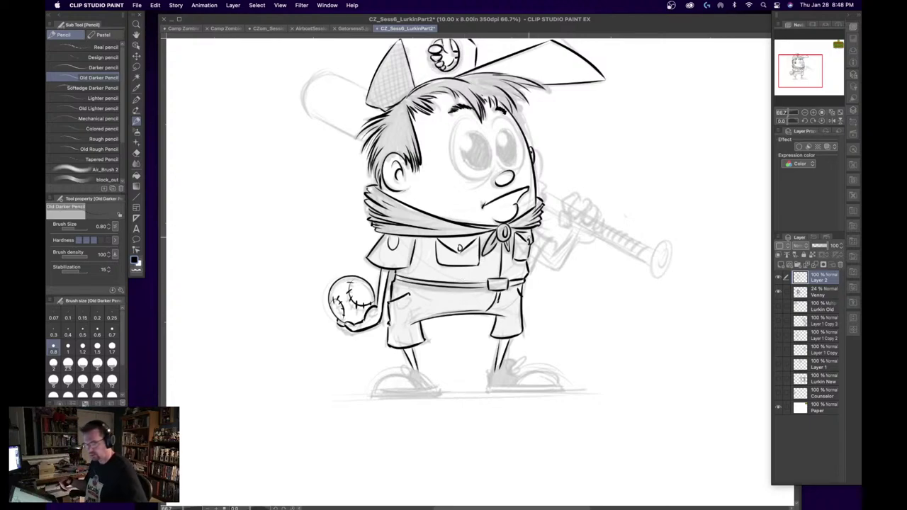
- Ink the far sleeve beside the chest pocket and the bent far arm rising toward the bat handle
mouse_move(530, 267)
mouse_down()
mouse_move(550, 237)
mouse_move(546, 228)
mouse_move(549, 242)
mouse_up()
key(super+z)
key(cmd+z)
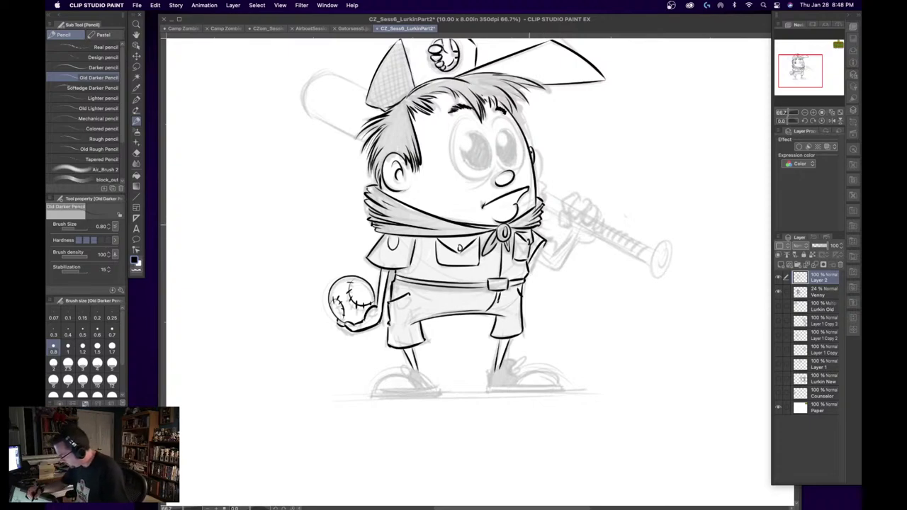
mouse_move(541, 255)
mouse_down()
mouse_move(550, 245)
mouse_move(552, 267)
mouse_move(571, 233)
mouse_up()
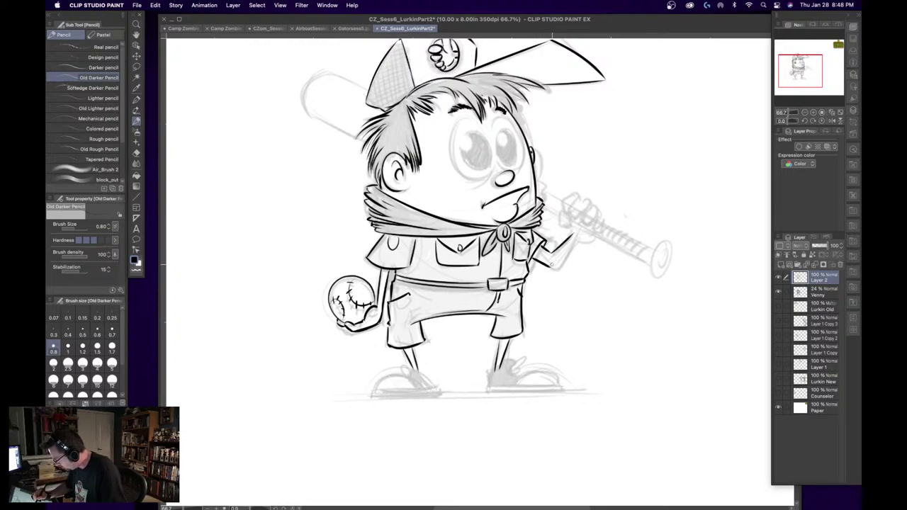
drag(552, 264, 581, 234)
key(super+z)
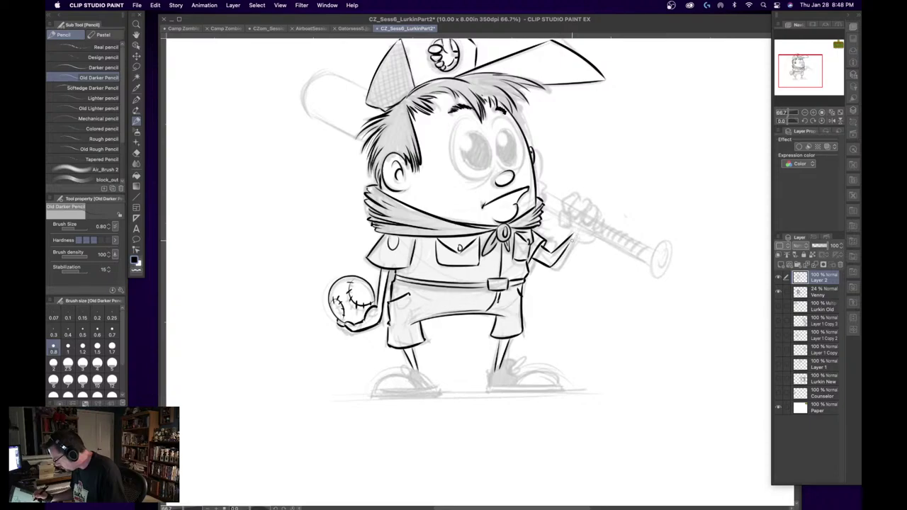
- Ink the raised forearm and the fist gripping the bat, following the sketch and redoing strokes that miss
key(super+z)
drag(550, 267, 579, 235)
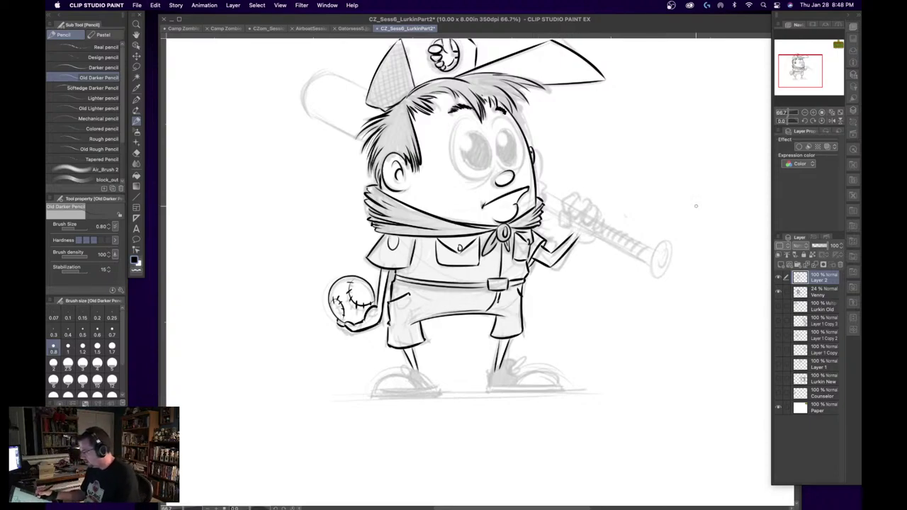
drag(574, 234, 564, 215)
key(super+z)
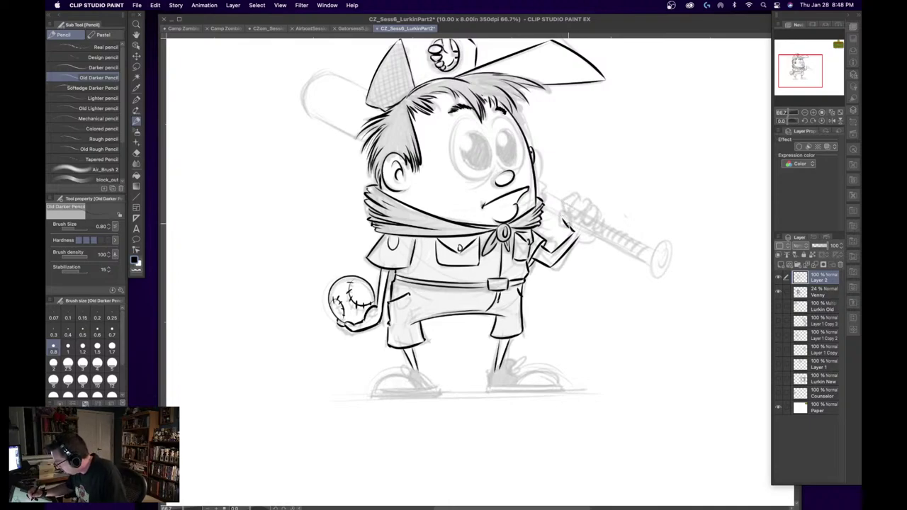
key(super+z)
mouse_move(565, 227)
mouse_down()
mouse_move(561, 209)
mouse_move(571, 229)
mouse_up()
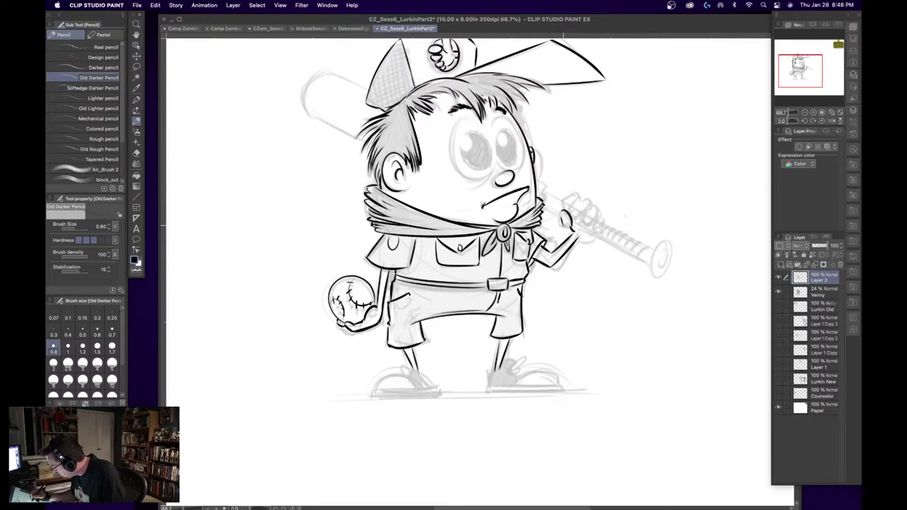
key(super+z)
mouse_move(564, 224)
mouse_down()
mouse_move(595, 203)
mouse_move(626, 210)
mouse_move(585, 231)
mouse_move(567, 196)
mouse_move(563, 205)
mouse_move(575, 198)
mouse_move(596, 207)
mouse_move(582, 235)
mouse_up()
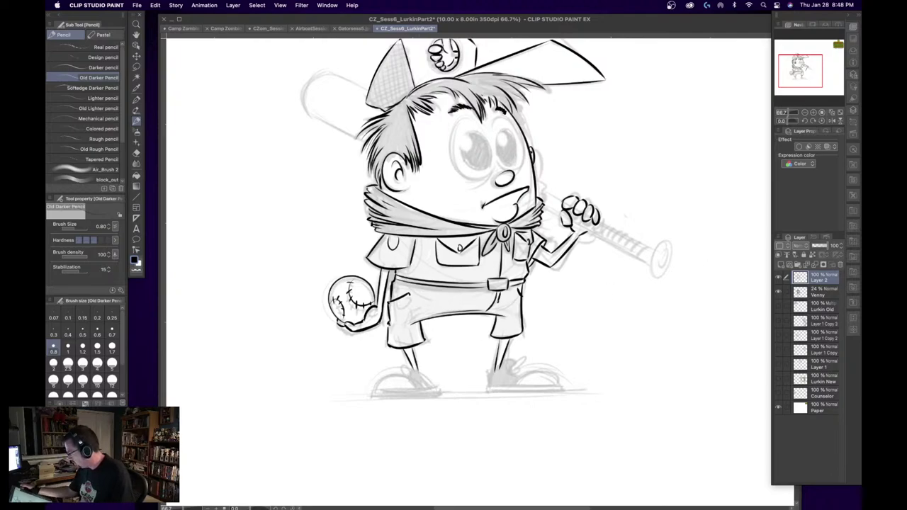
- Ink the two long edges of the bat handle on both sides of the gripping fist
drag(803, 66, 801, 61)
click(804, 120)
click(805, 119)
click(804, 119)
click(805, 120)
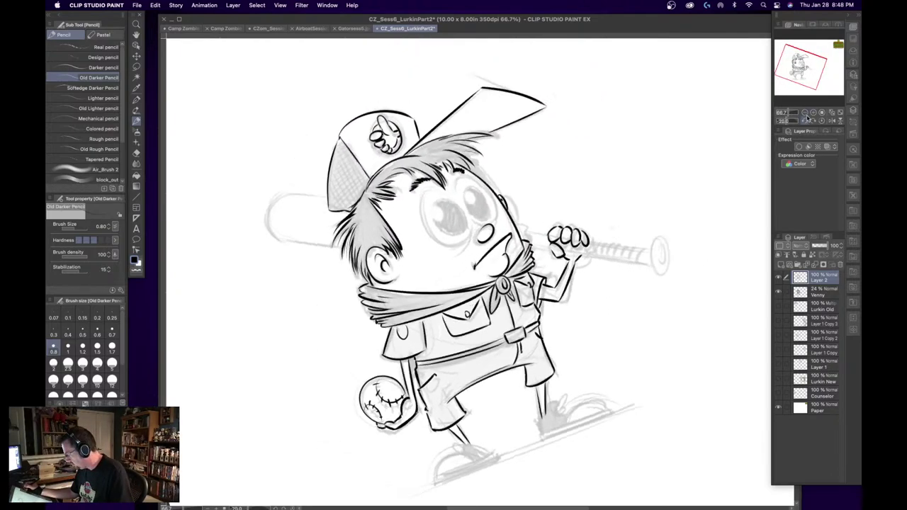
click(804, 113)
click(804, 112)
click(813, 113)
click(814, 112)
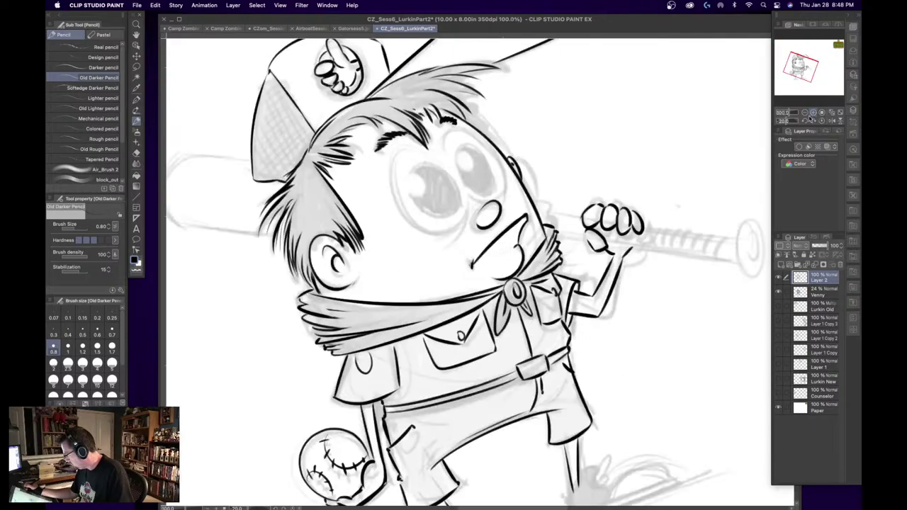
click(805, 121)
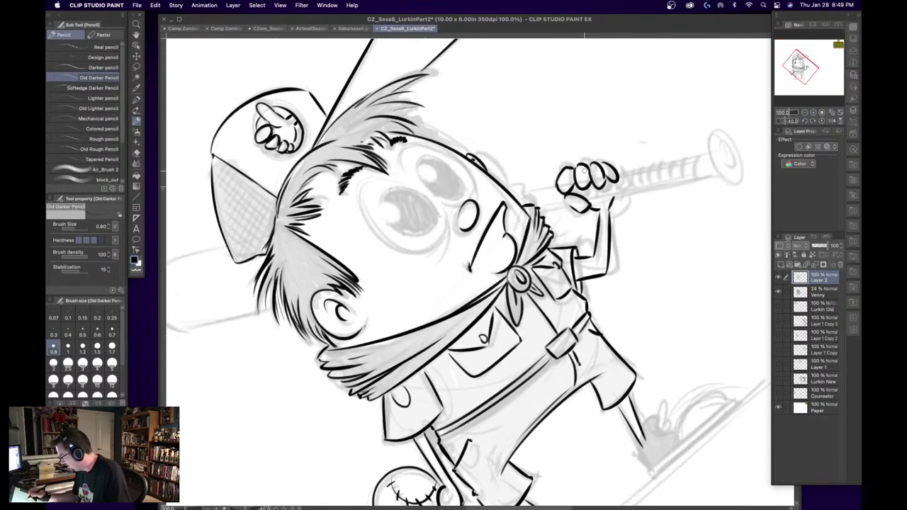
click(805, 121)
click(804, 121)
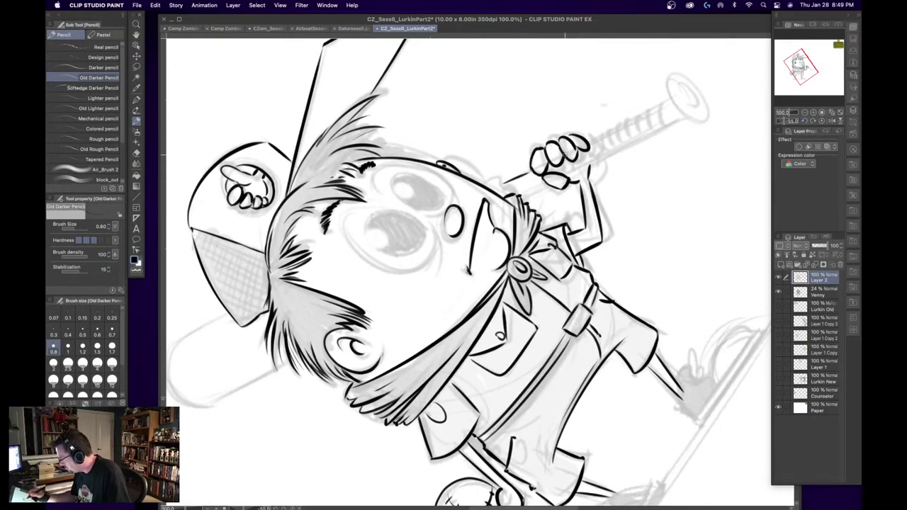
drag(596, 139, 671, 102)
drag(520, 198, 548, 183)
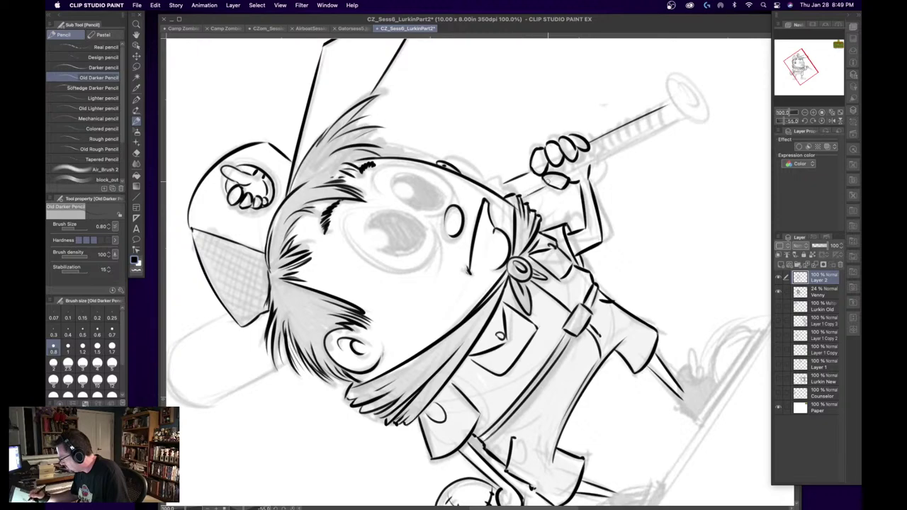
mouse_move(491, 190)
mouse_down()
mouse_move(607, 153)
mouse_move(577, 170)
mouse_move(565, 173)
mouse_move(684, 110)
mouse_up()
- Ink the grip wrap stripes along the bat handle and the round knob at its end
drag(560, 161, 575, 167)
mouse_move(580, 154)
mouse_down()
mouse_move(584, 166)
mouse_move(600, 154)
mouse_up()
mouse_move(605, 137)
mouse_down()
mouse_move(612, 151)
mouse_move(650, 131)
mouse_up()
mouse_move(657, 113)
mouse_down()
mouse_move(660, 124)
mouse_move(681, 81)
mouse_move(697, 125)
mouse_move(684, 108)
mouse_up()
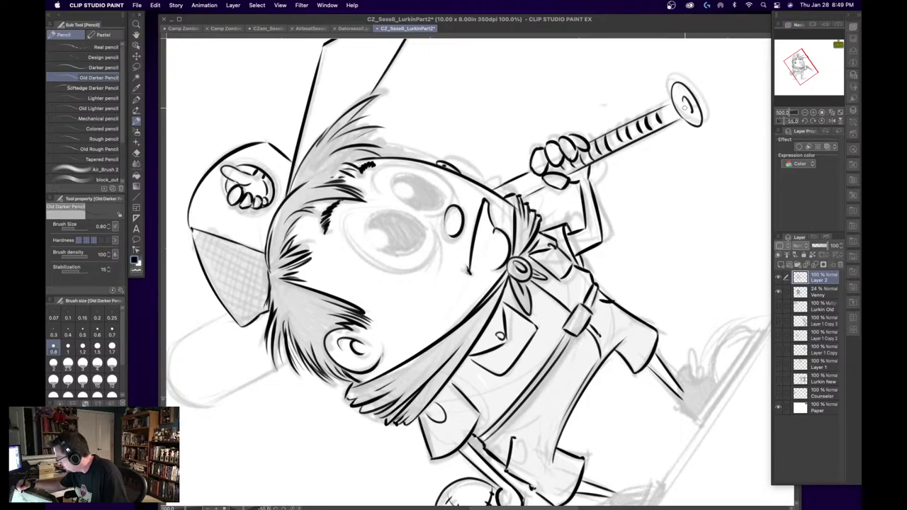
- Ink the outline of the rounded bat barrel sticking out behind the boy's head and cap
click(819, 121)
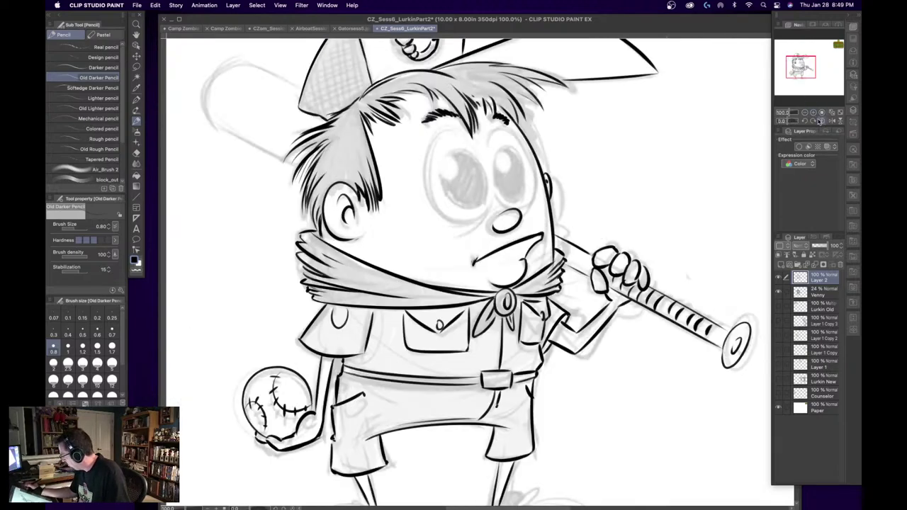
click(805, 113)
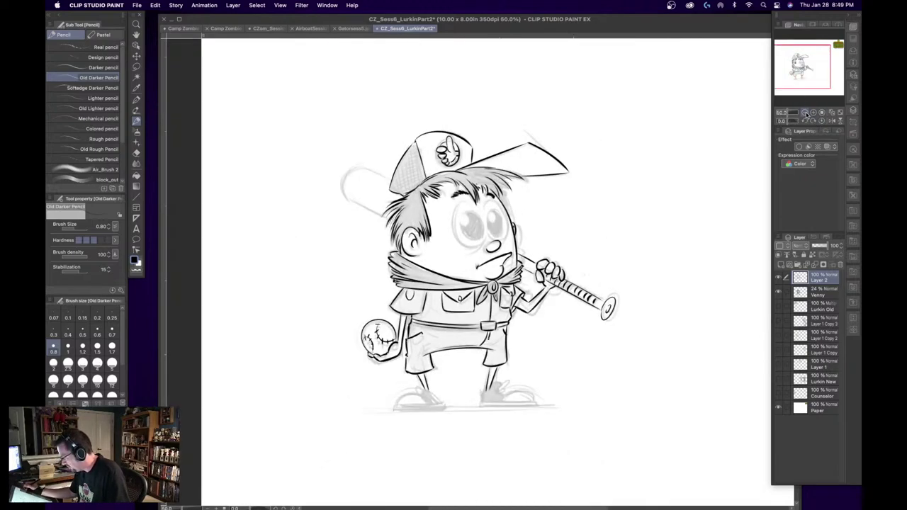
click(813, 121)
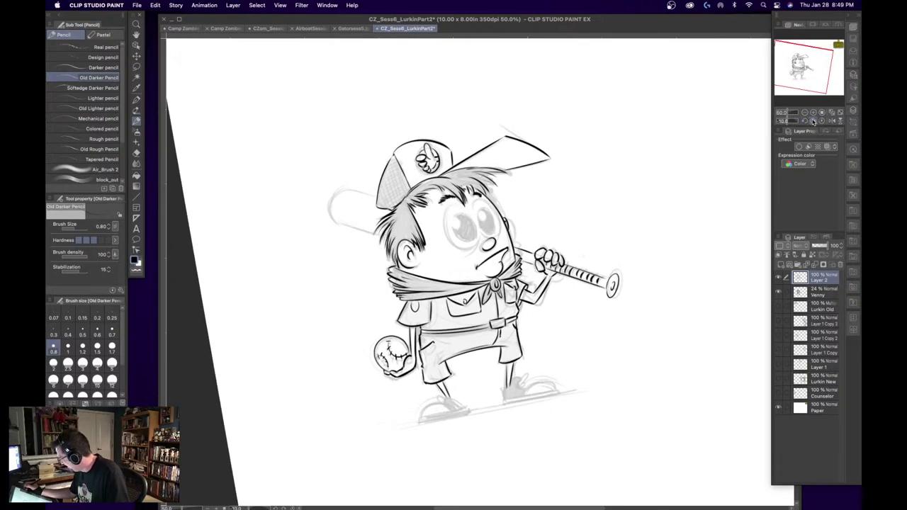
click(812, 121)
click(814, 121)
click(813, 121)
click(815, 121)
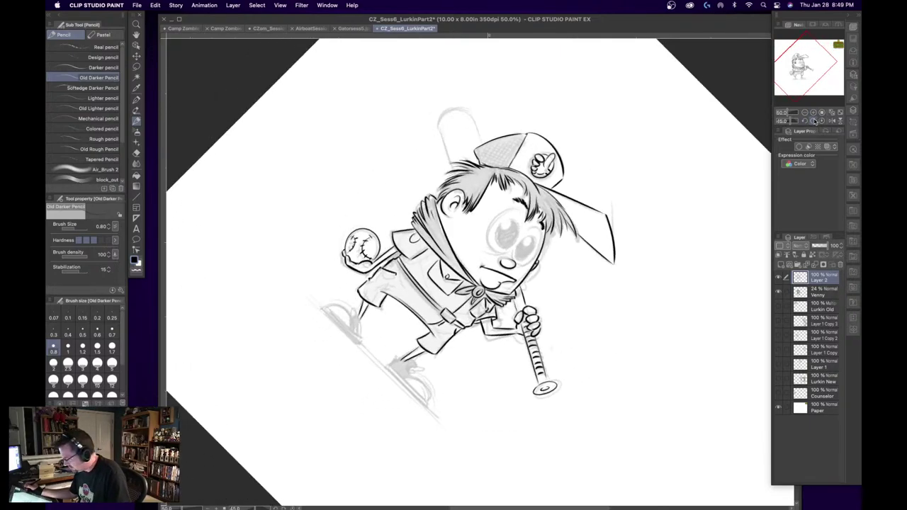
click(814, 121)
click(813, 121)
click(812, 122)
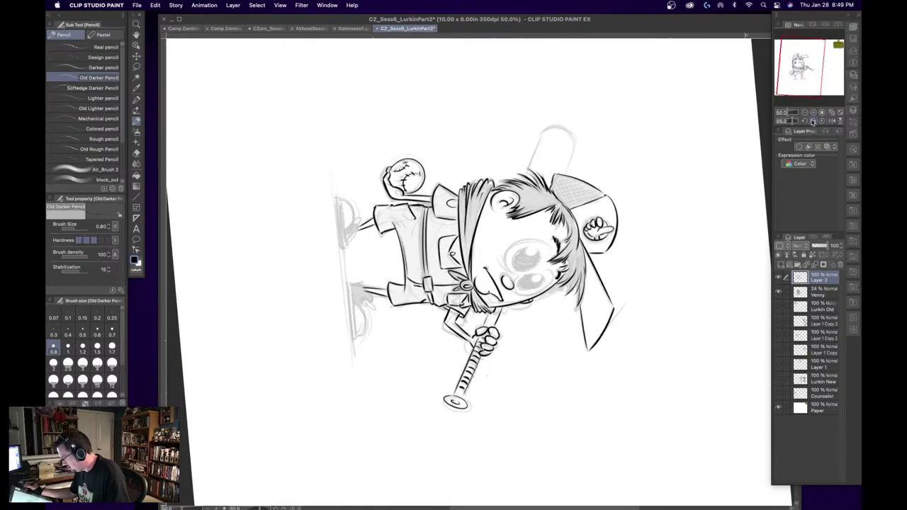
click(813, 121)
click(812, 121)
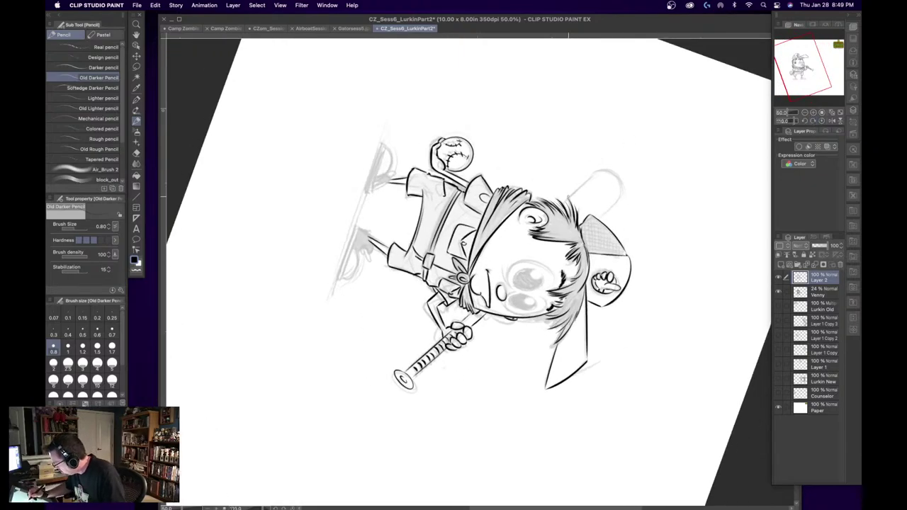
drag(565, 199, 604, 170)
key(super+z)
mouse_move(566, 199)
mouse_down()
mouse_move(594, 172)
mouse_move(618, 195)
mouse_move(606, 211)
mouse_up()
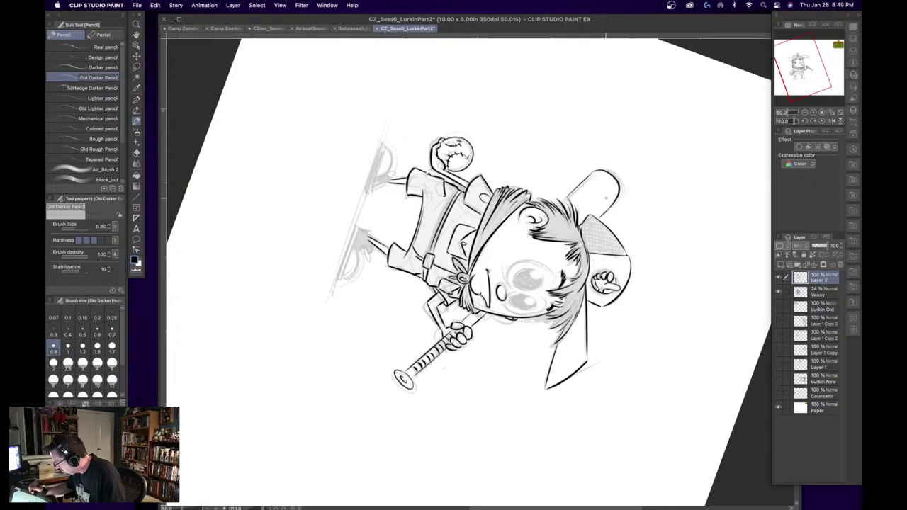
- Ink the sole and rounded toe of the shoe beneath the bat-holding arm
click(821, 121)
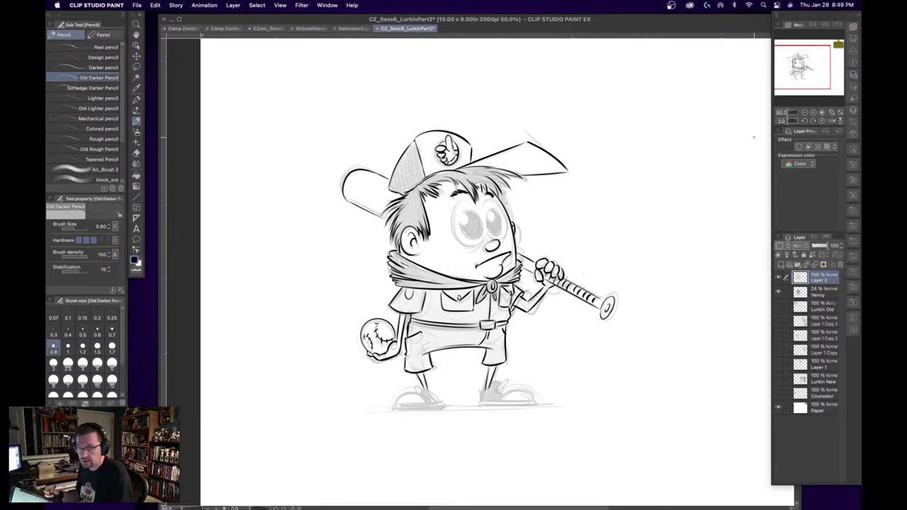
mouse_move(812, 68)
mouse_down()
mouse_move(812, 76)
mouse_move(814, 67)
mouse_up()
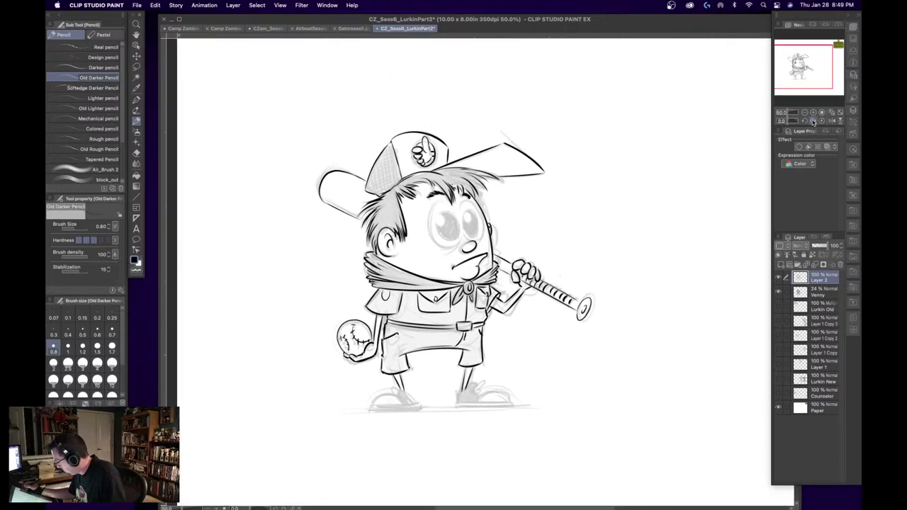
drag(798, 82, 802, 83)
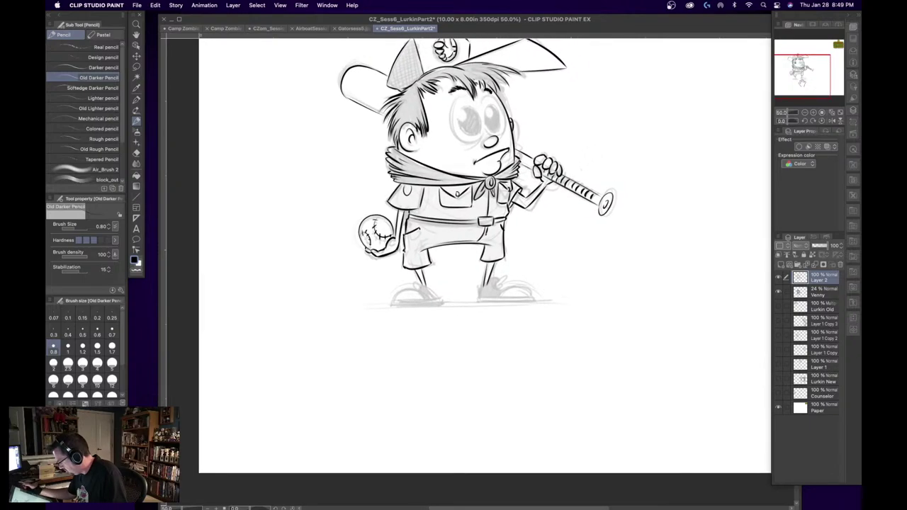
click(805, 120)
click(805, 120)
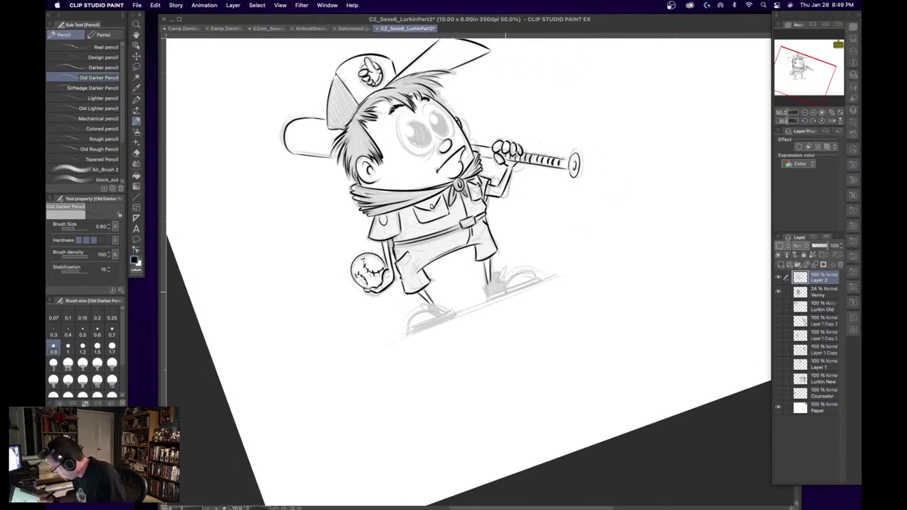
drag(487, 299, 541, 278)
key(super+z)
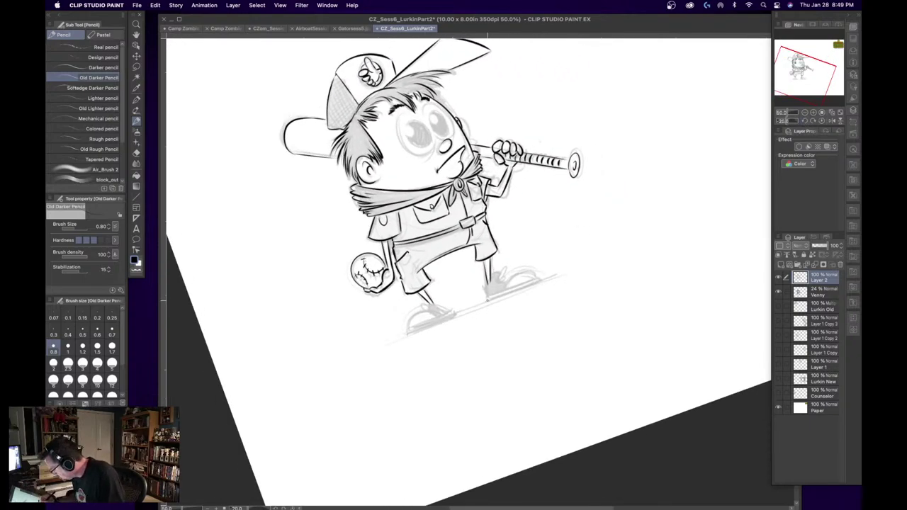
drag(487, 300, 537, 279)
drag(486, 297, 537, 275)
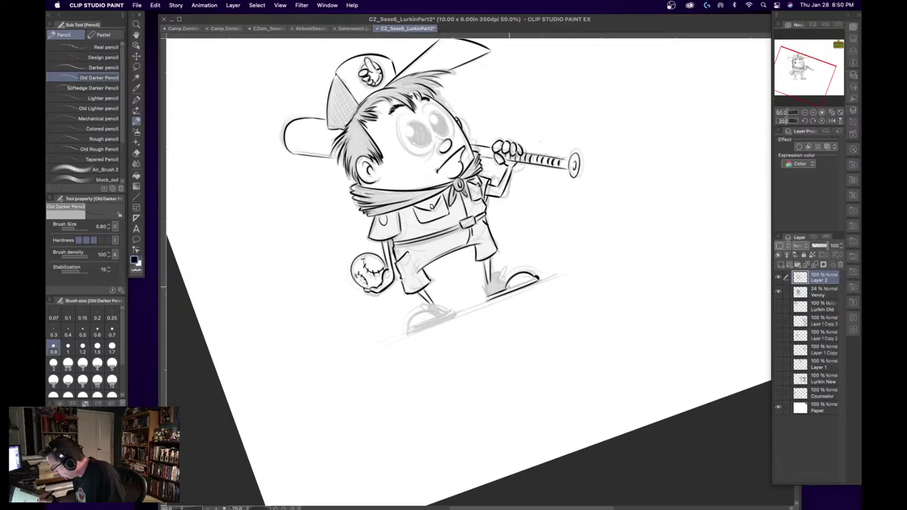
- Ink the ankle part, tongue and laces of the shoe beneath the bat-holding arm
drag(507, 288, 528, 281)
key(super+z)
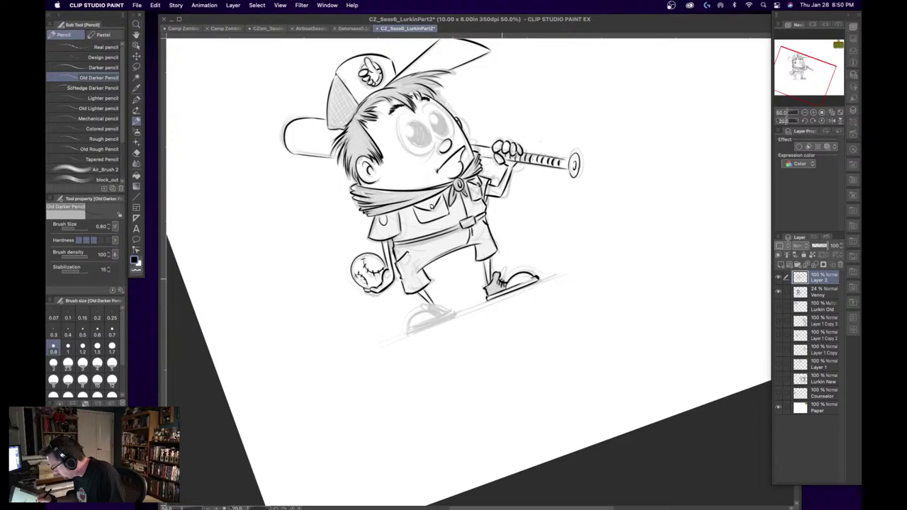
drag(500, 267, 508, 282)
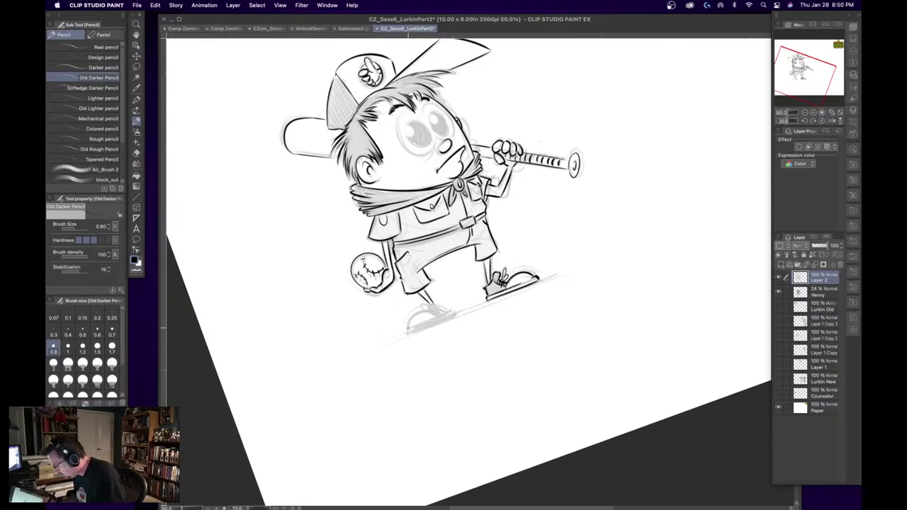
- Ink the shoe beneath the baseball-holding hand, with its sole, rounded toe and laces
drag(407, 329, 438, 315)
key(super+z)
drag(408, 331, 457, 313)
key(super+z)
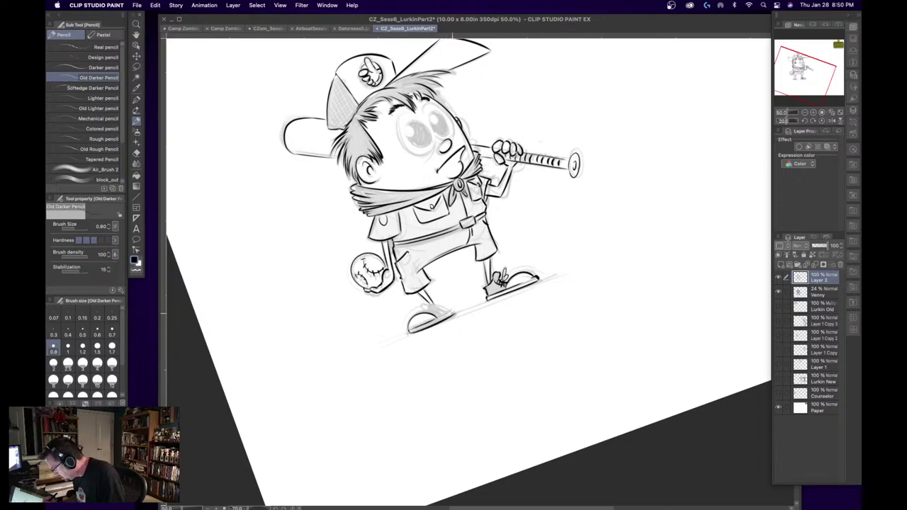
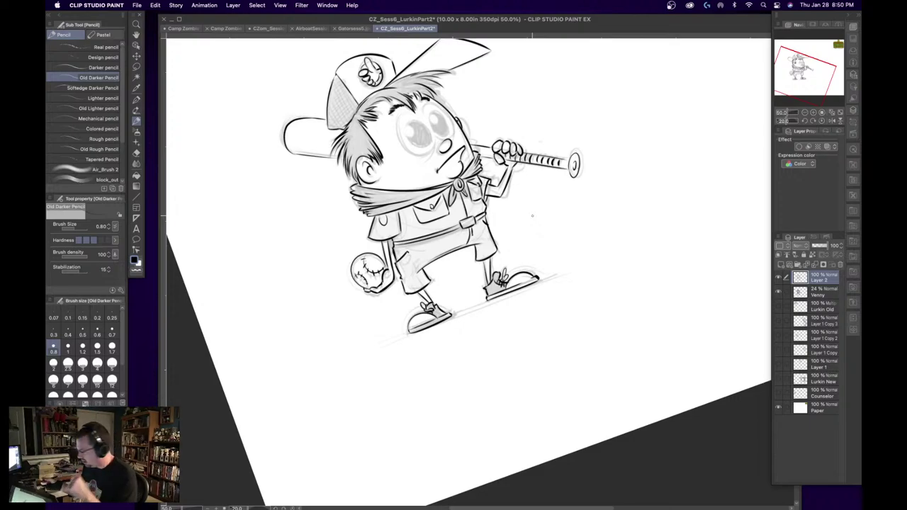
click(822, 120)
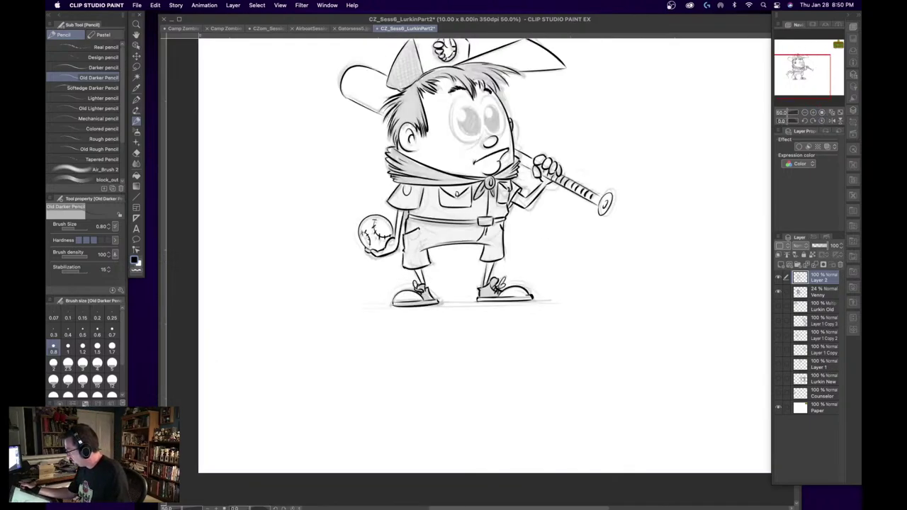
click(805, 122)
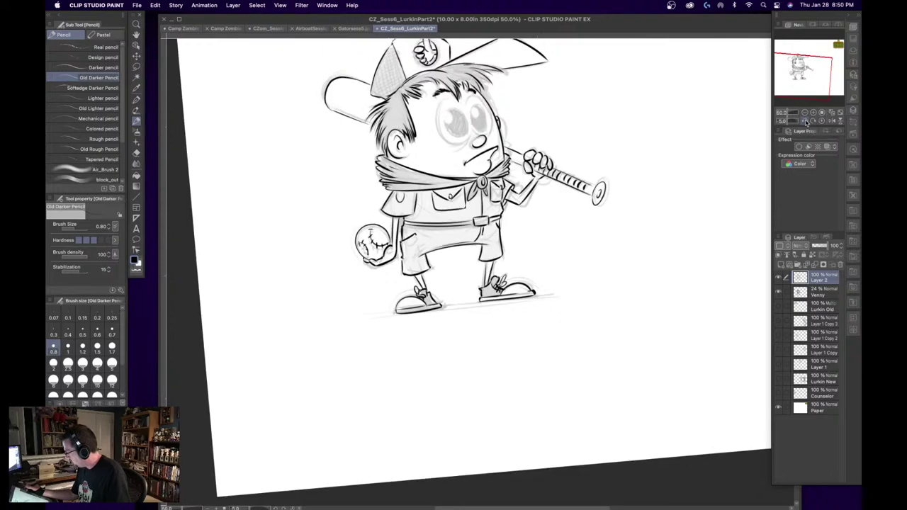
click(805, 123)
click(805, 123)
click(805, 123)
click(812, 122)
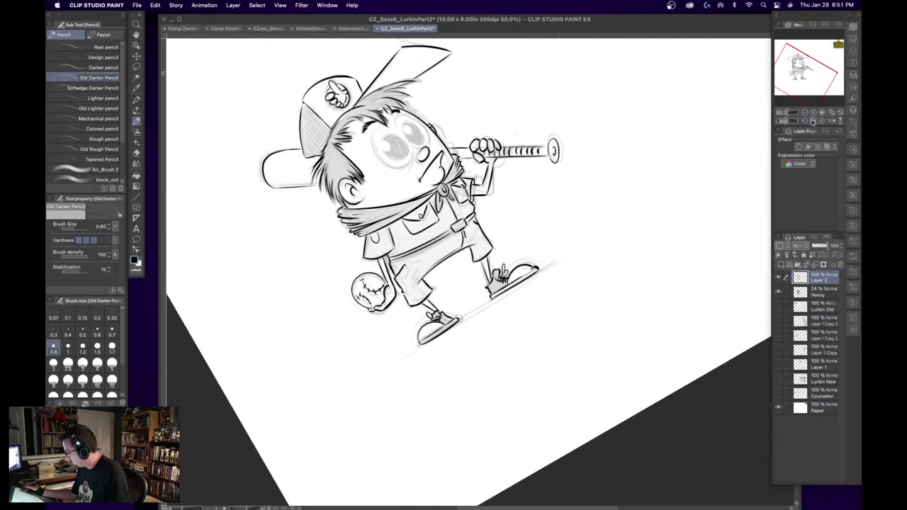
click(805, 113)
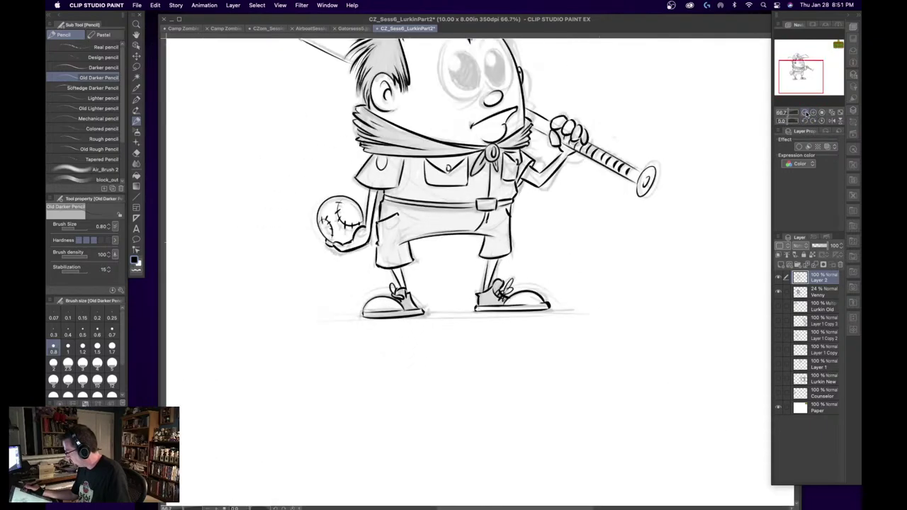
click(805, 113)
click(805, 122)
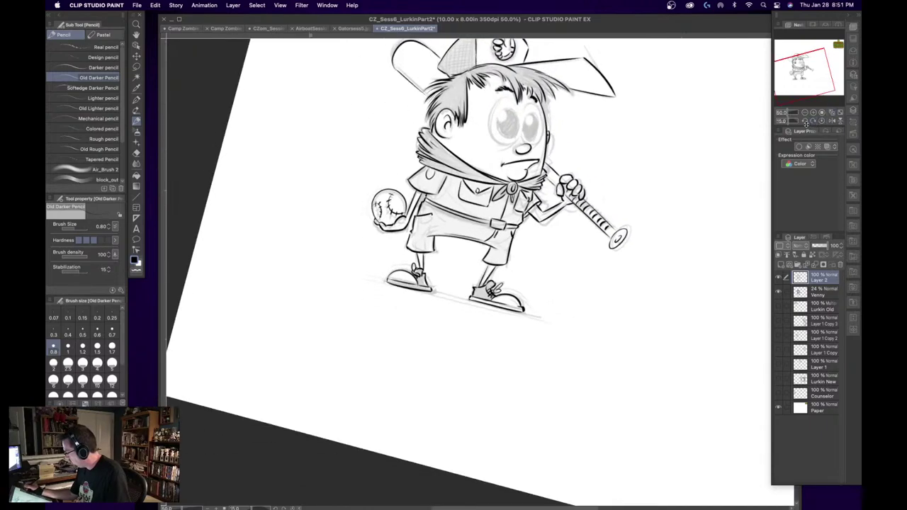
click(805, 122)
click(805, 122)
click(805, 123)
click(805, 123)
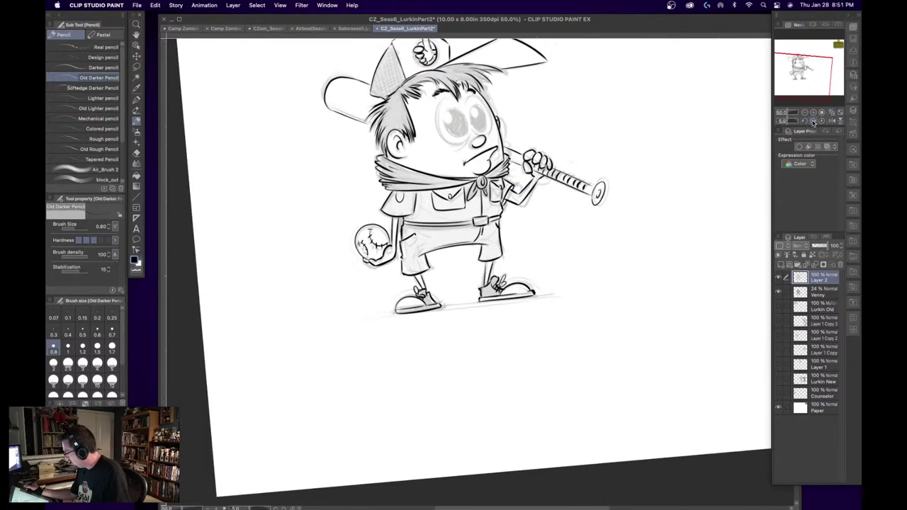
click(813, 122)
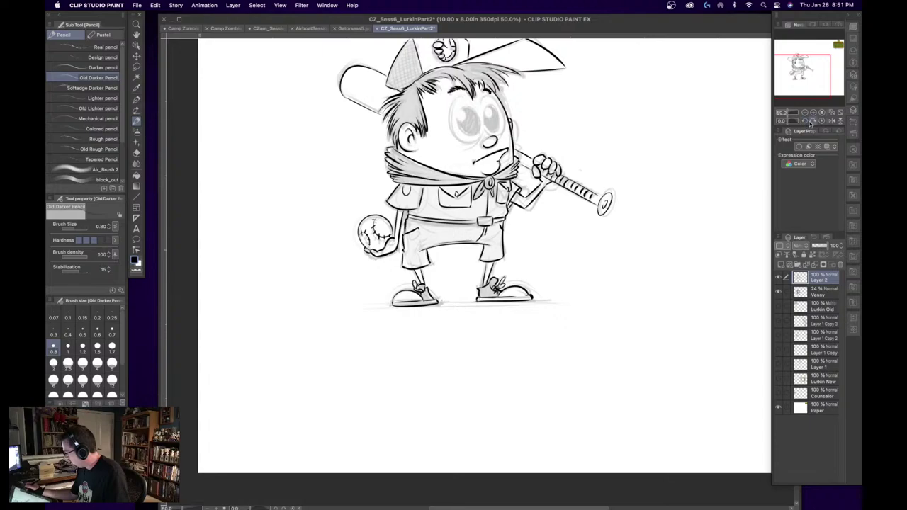
click(812, 123)
click(822, 124)
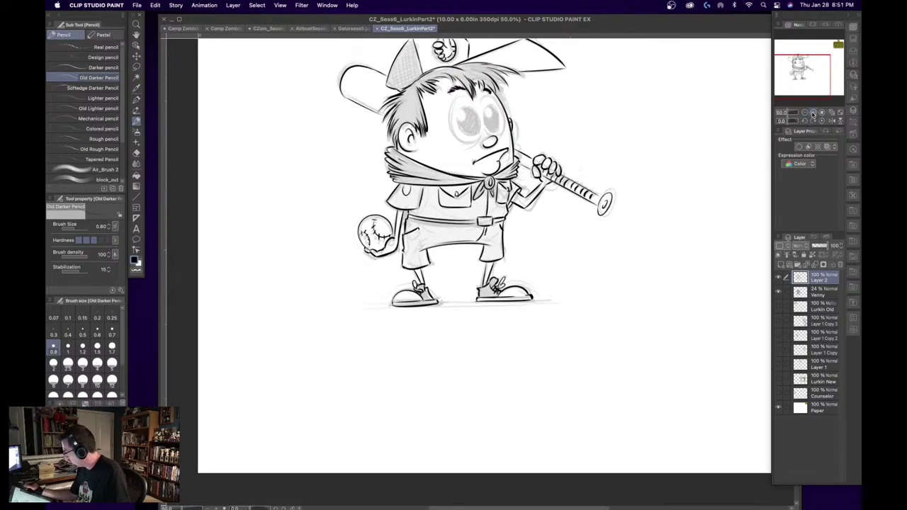
click(813, 114)
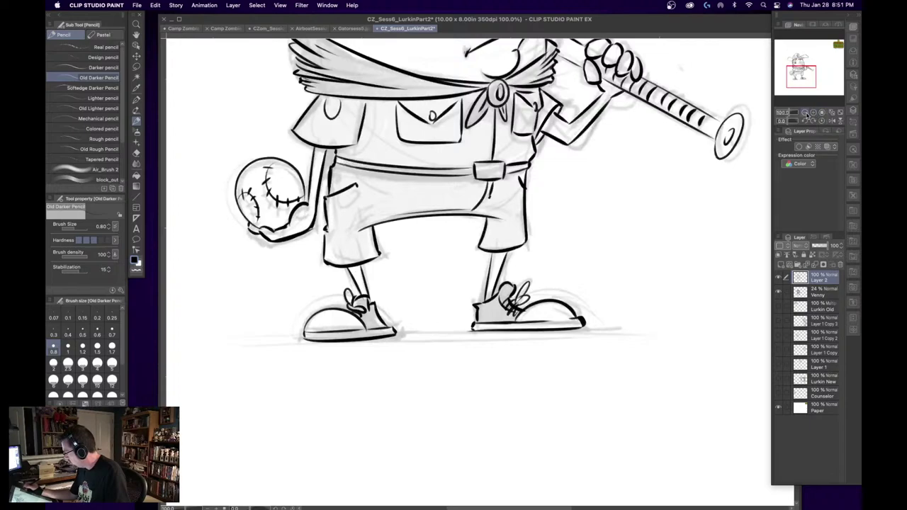
click(805, 114)
click(815, 121)
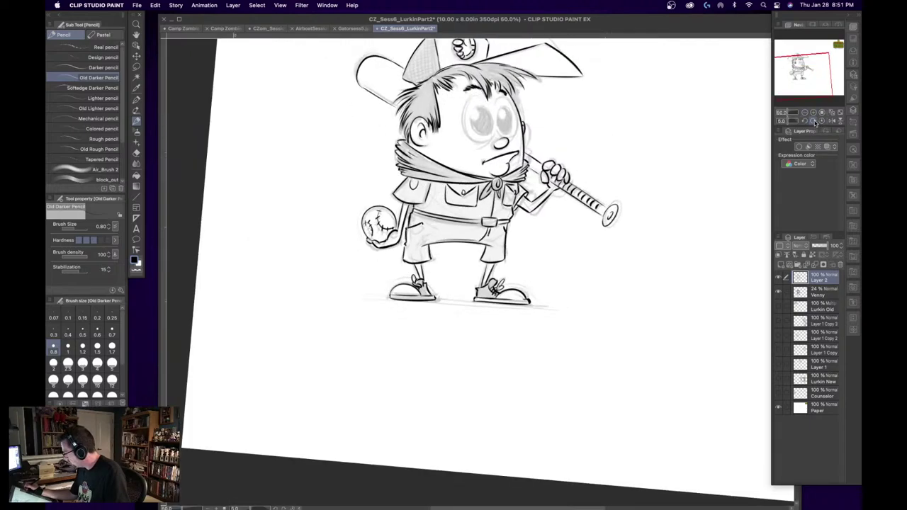
click(805, 121)
drag(799, 73, 804, 65)
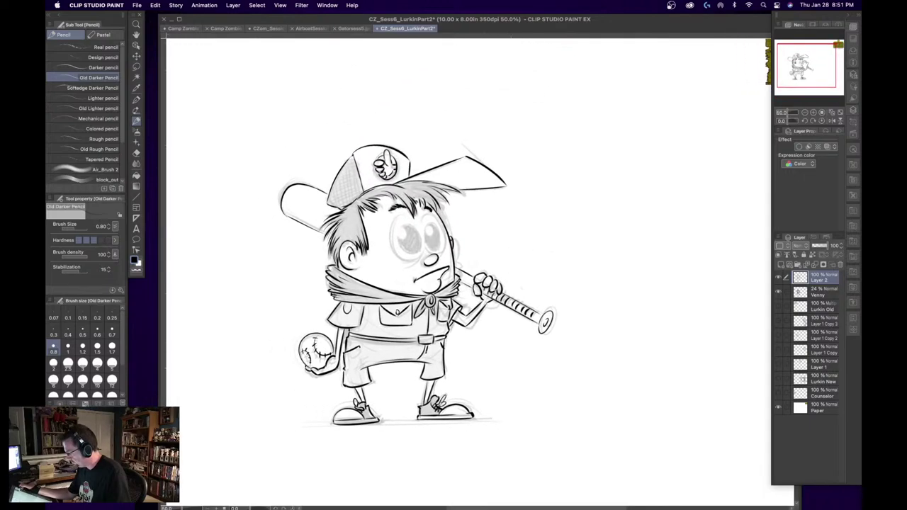
click(809, 121)
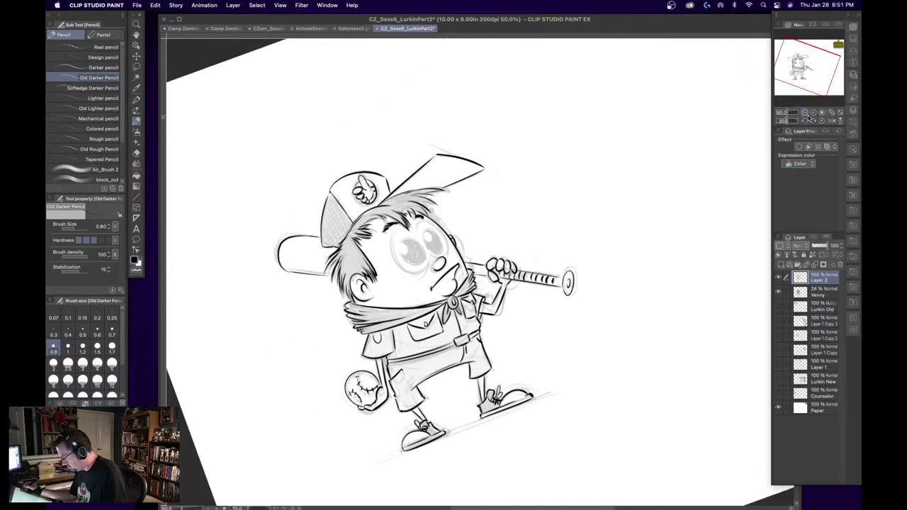
click(804, 120)
click(805, 121)
click(805, 121)
click(804, 120)
click(805, 113)
click(804, 113)
click(805, 113)
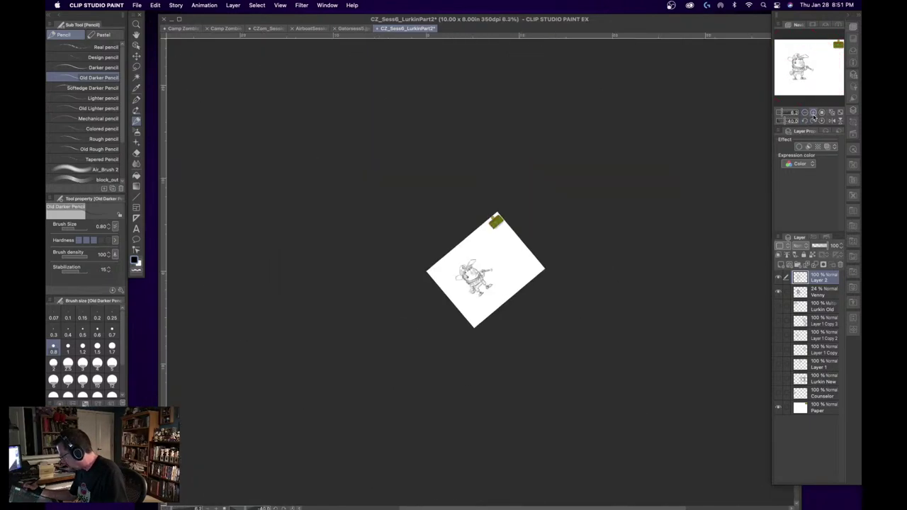
- Ink the oval outlines of both pupils over the sketched eyes
click(813, 113)
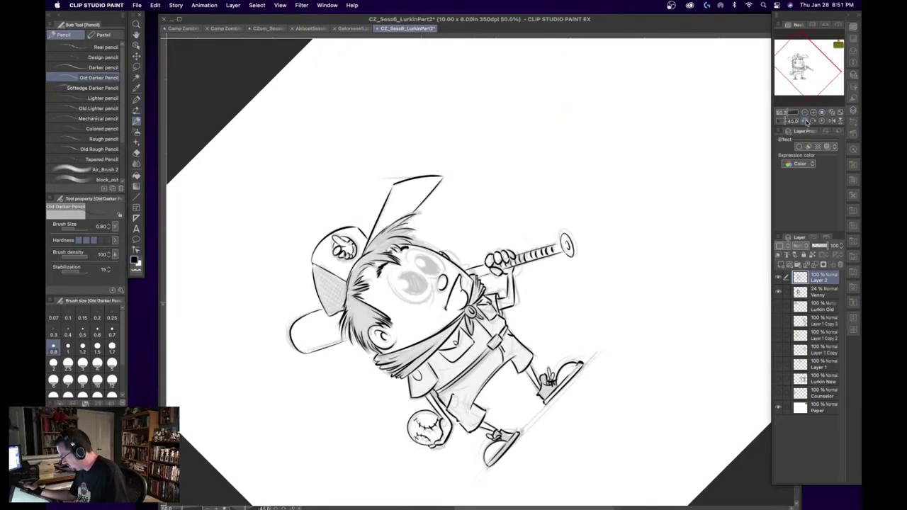
click(808, 120)
click(812, 112)
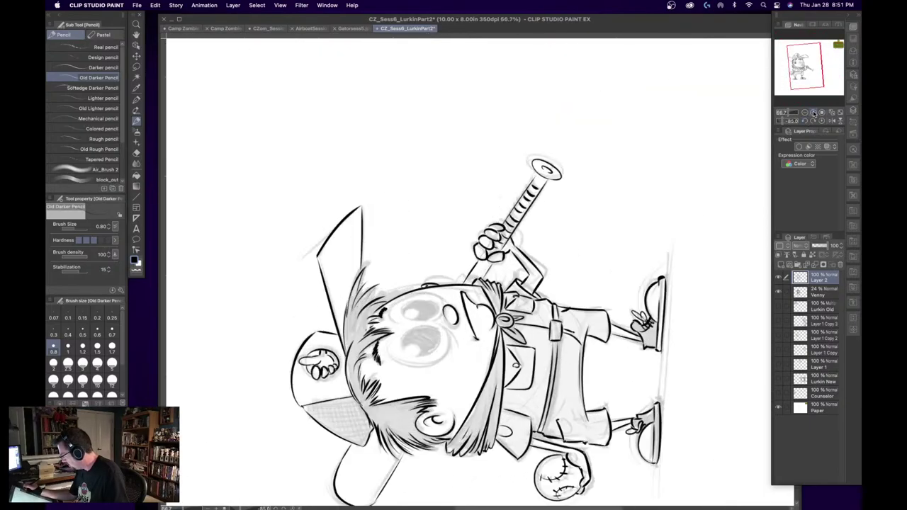
mouse_move(809, 75)
mouse_down()
mouse_move(800, 78)
mouse_move(804, 72)
mouse_up()
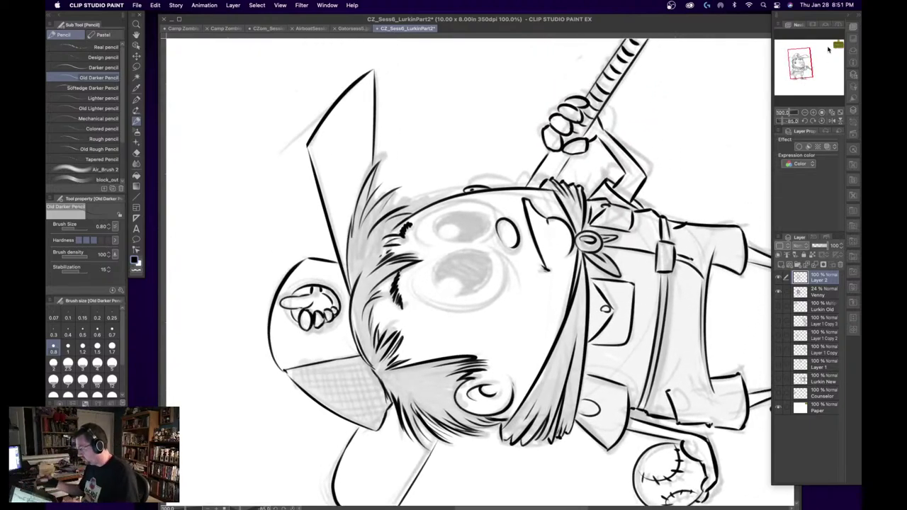
click(806, 121)
click(805, 121)
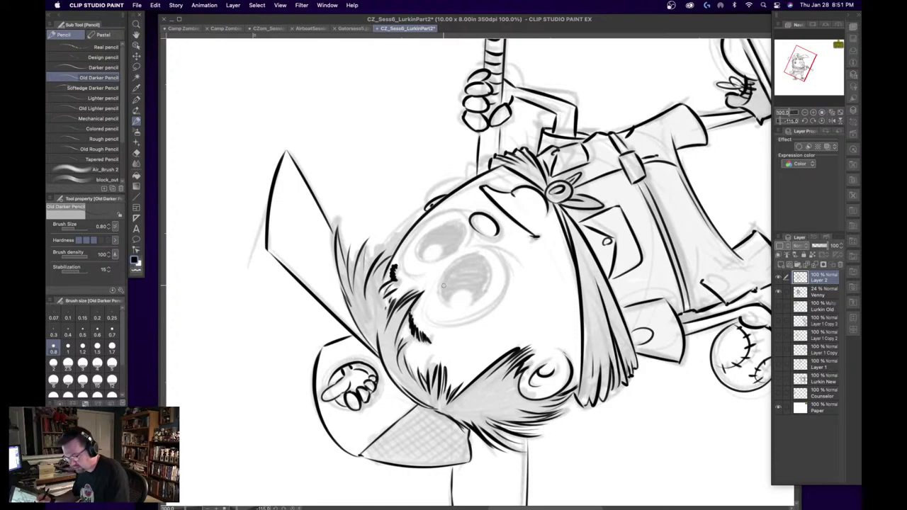
mouse_move(439, 276)
mouse_down()
mouse_move(482, 297)
mouse_move(471, 264)
mouse_move(490, 290)
mouse_move(484, 297)
mouse_move(453, 272)
mouse_move(476, 286)
mouse_move(440, 283)
mouse_move(491, 284)
mouse_move(447, 269)
mouse_move(490, 263)
mouse_move(471, 252)
mouse_move(438, 286)
mouse_move(488, 251)
mouse_move(437, 305)
mouse_move(472, 264)
mouse_move(469, 277)
mouse_move(444, 280)
mouse_move(460, 256)
mouse_move(474, 301)
mouse_move(464, 261)
mouse_move(429, 241)
mouse_move(419, 253)
mouse_move(461, 225)
mouse_move(419, 263)
mouse_move(464, 225)
mouse_up()
key(super+z)
key(super+z)
key(super+z)
key(super+z)
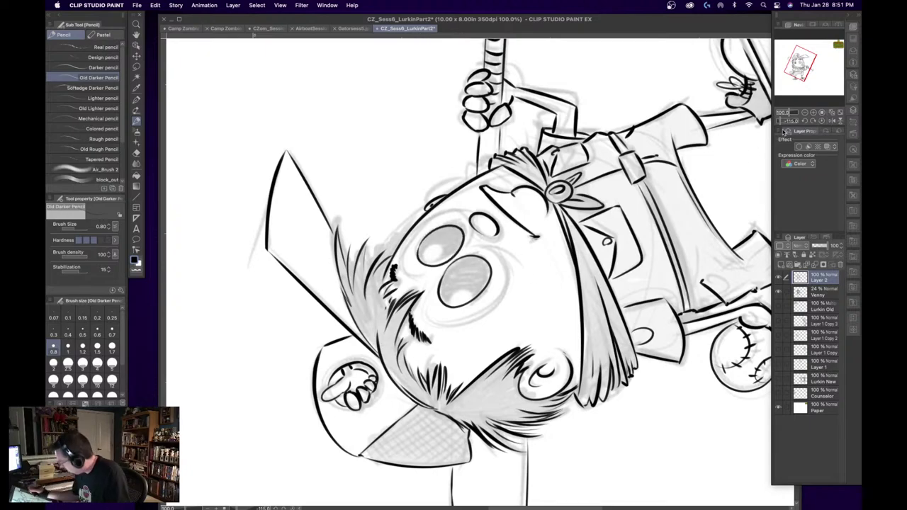
- Fill the two outlined pupils with solid black
click(814, 120)
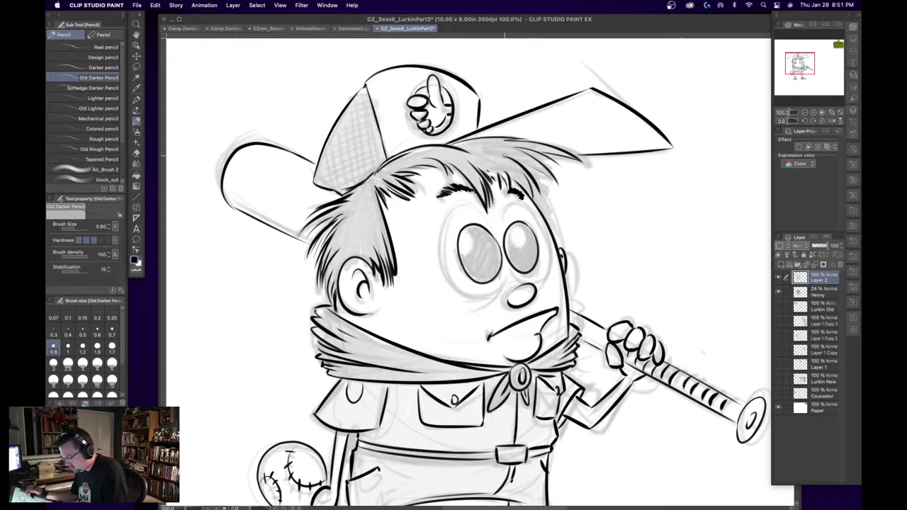
click(136, 175)
click(486, 244)
click(517, 243)
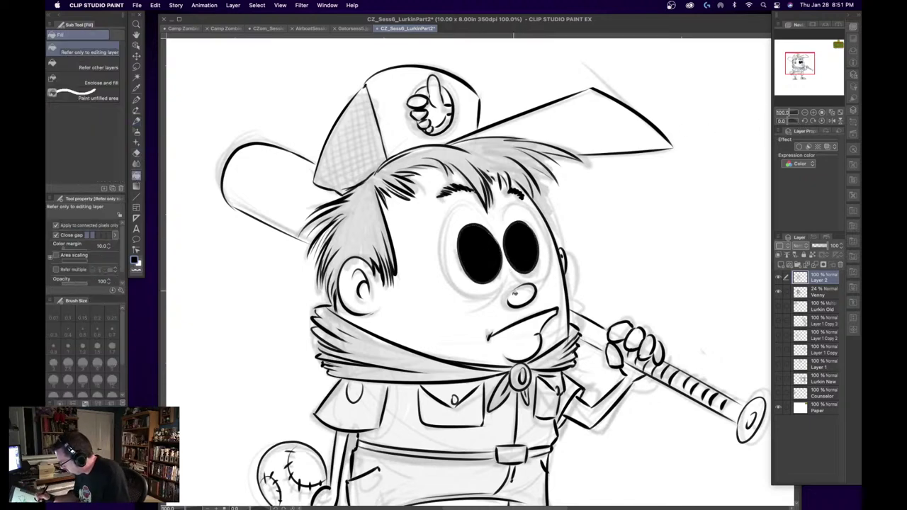
- Ink thin rim lines around the black pupils of both eyes with the Old Darker Pencil
click(136, 120)
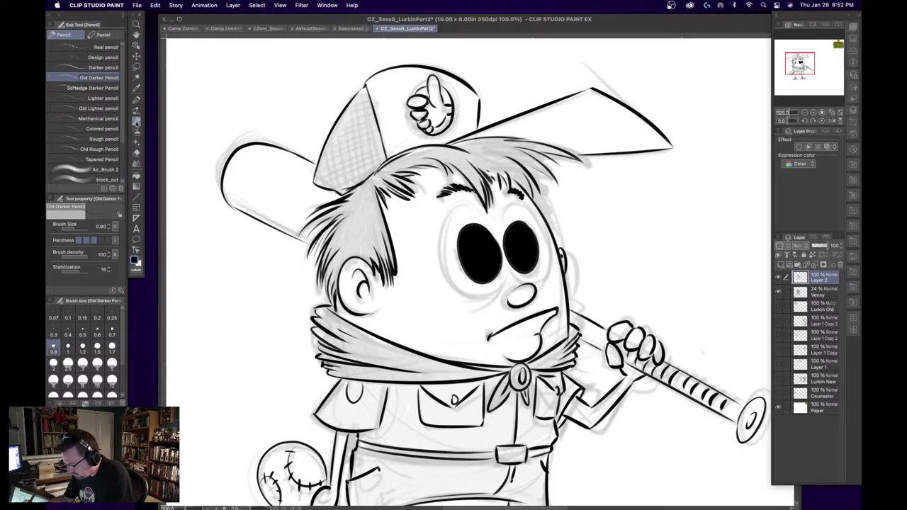
mouse_move(454, 232)
mouse_down()
mouse_move(463, 278)
mouse_move(497, 287)
mouse_up()
key(super+z)
drag(454, 233, 500, 287)
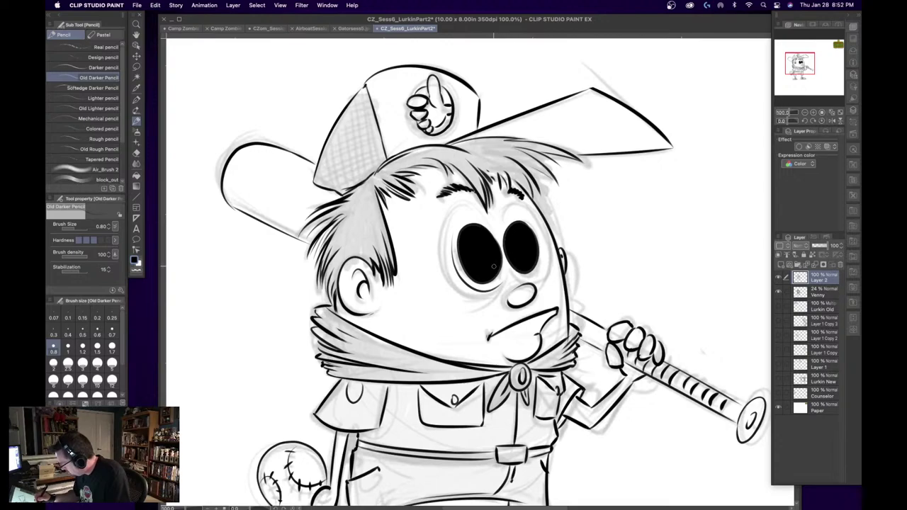
key(super+z)
mouse_move(456, 235)
mouse_down()
mouse_move(453, 243)
mouse_move(496, 284)
mouse_up()
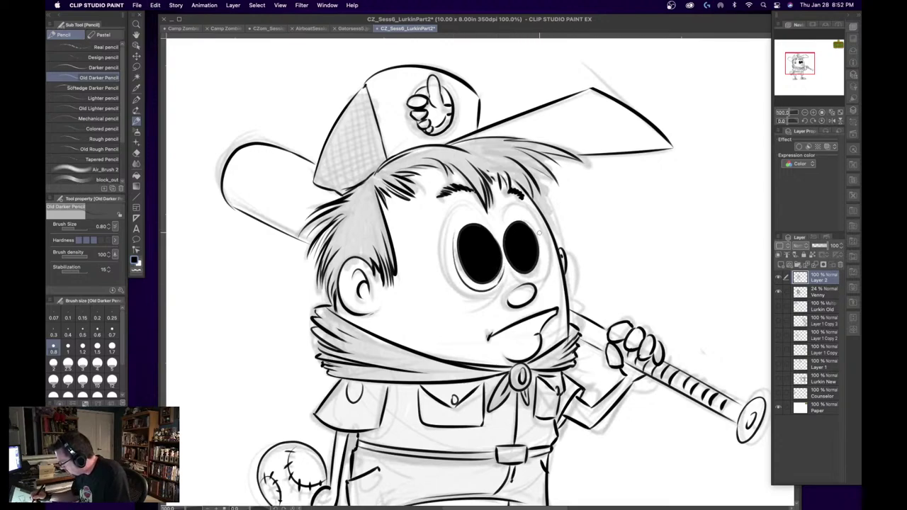
mouse_move(536, 230)
mouse_down()
mouse_move(527, 275)
mouse_move(510, 269)
mouse_move(537, 271)
mouse_up()
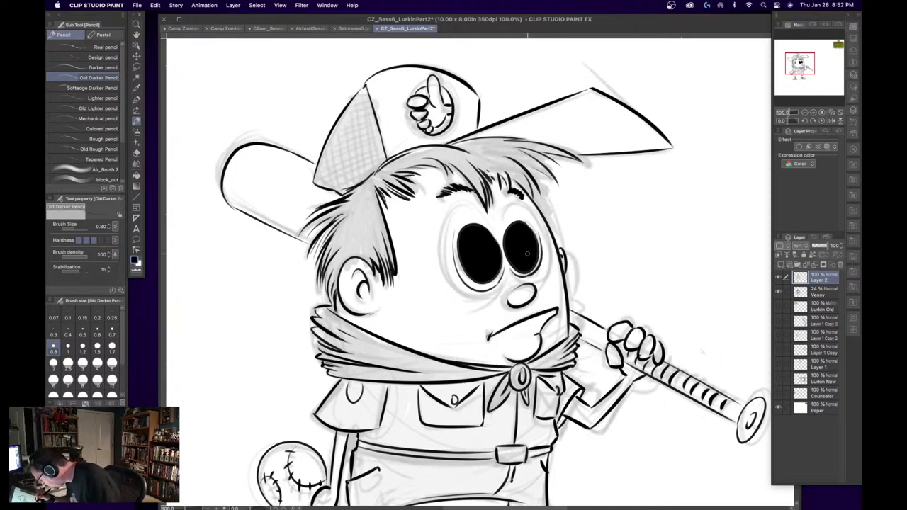
key(super+z)
key(super+z)
key(super+z)
key(super+z)
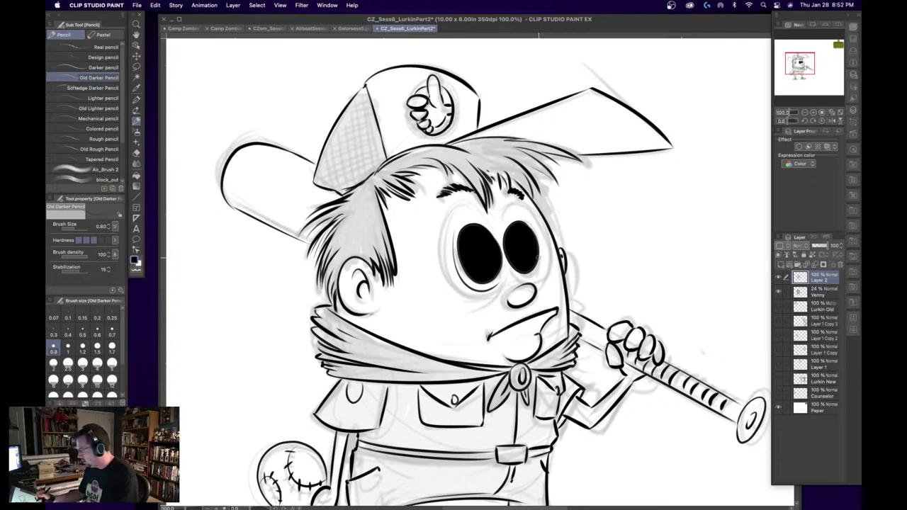
- Add a white highlight at the upper edge of each black pupil, with a tiny white dot below it
drag(811, 120, 817, 122)
click(815, 121)
click(815, 120)
click(815, 121)
click(815, 120)
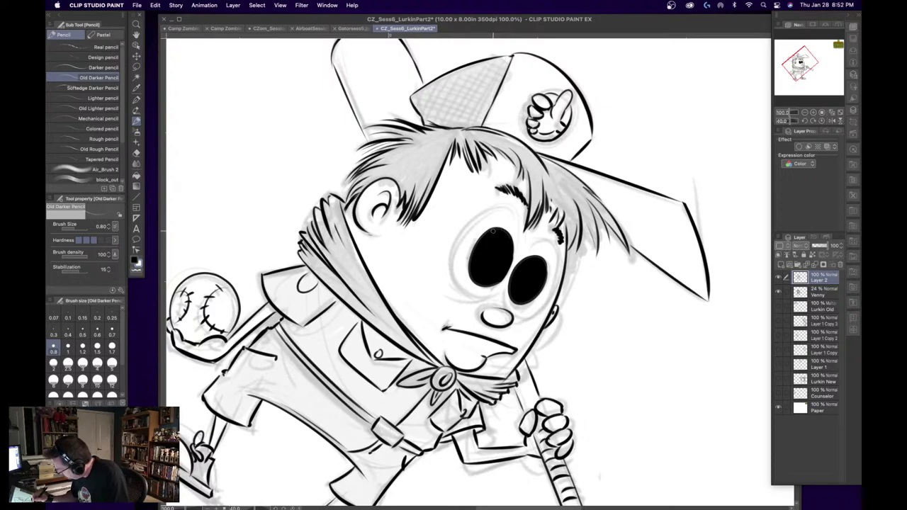
drag(494, 233, 529, 259)
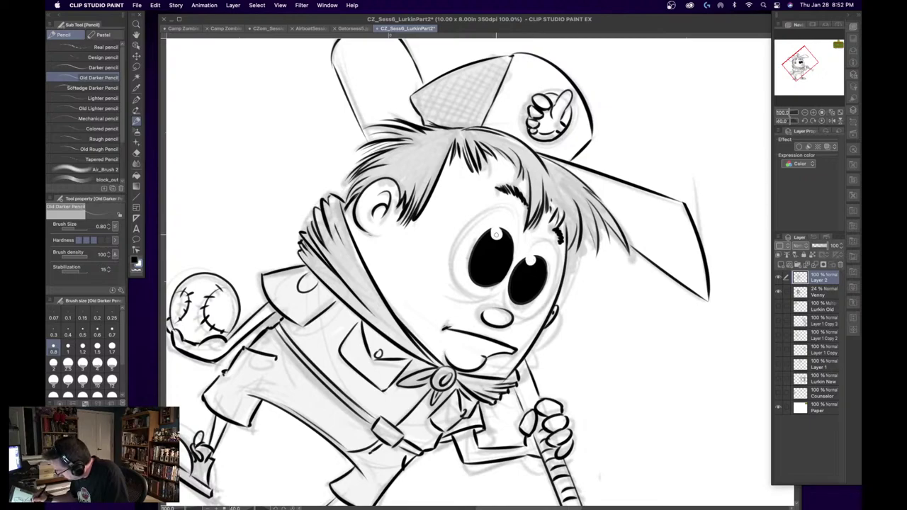
drag(496, 234, 494, 235)
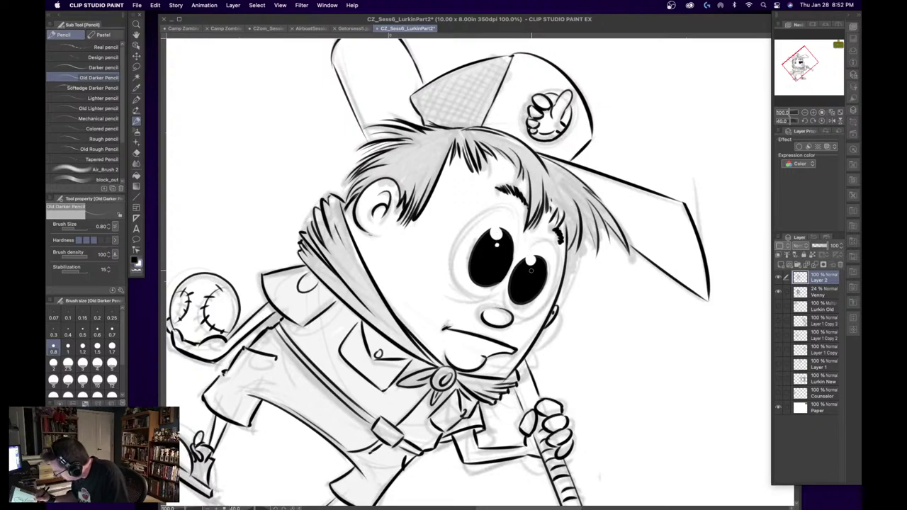
drag(530, 270, 529, 268)
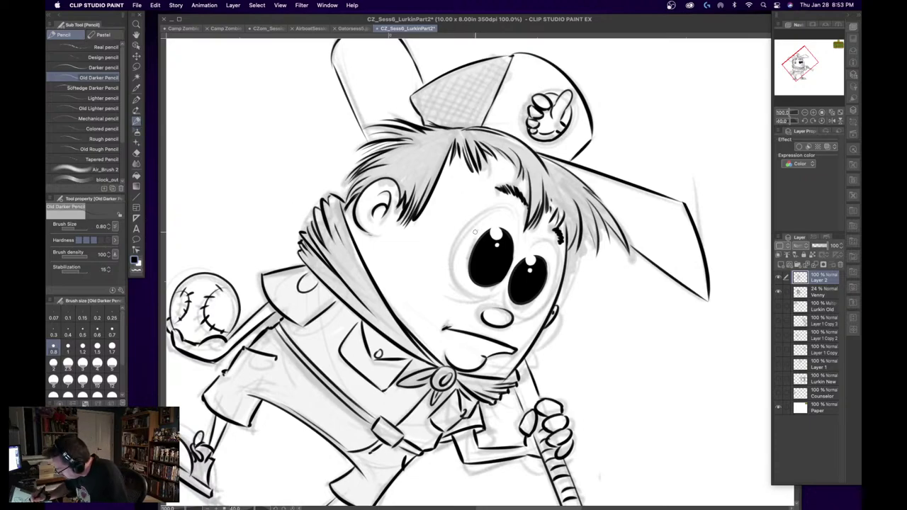
- Remove the inked pupils, rims and highlights from both eyes, leaving only the sketch there
click(806, 120)
click(805, 120)
click(805, 121)
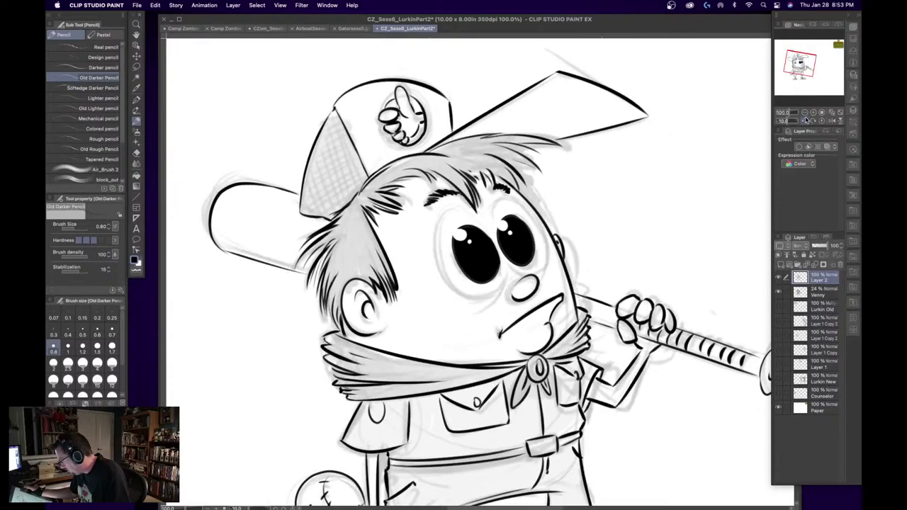
drag(805, 120, 805, 120)
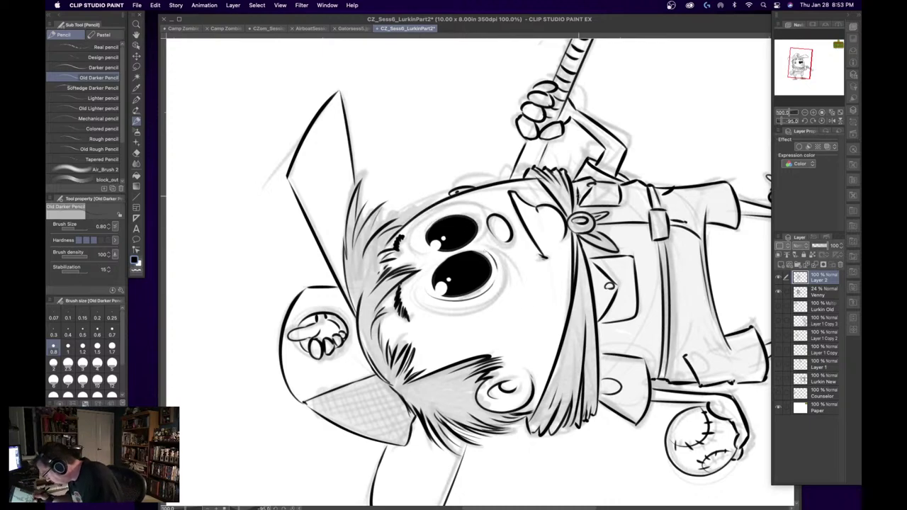
click(804, 122)
click(805, 121)
click(805, 122)
click(804, 121)
click(805, 122)
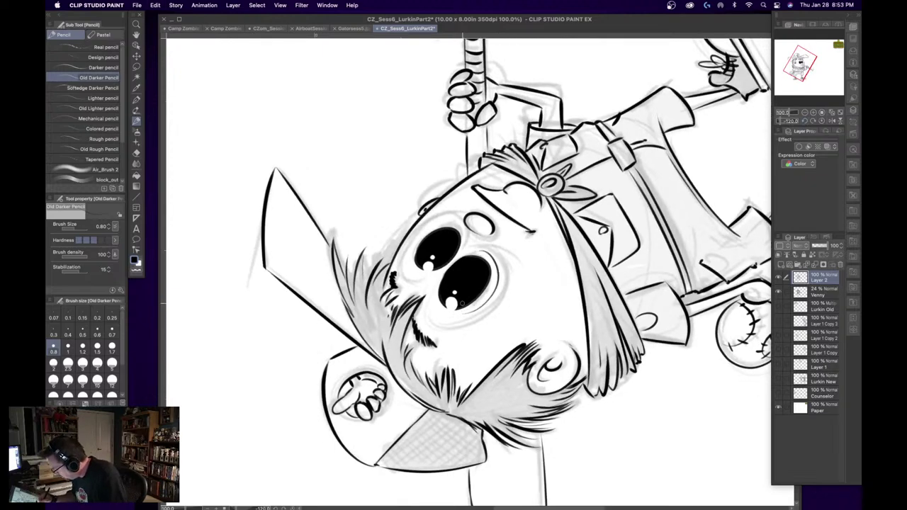
mouse_move(429, 234)
mouse_down()
mouse_move(425, 248)
mouse_move(446, 248)
mouse_move(435, 278)
mouse_move(467, 284)
mouse_move(488, 273)
mouse_move(469, 282)
mouse_up()
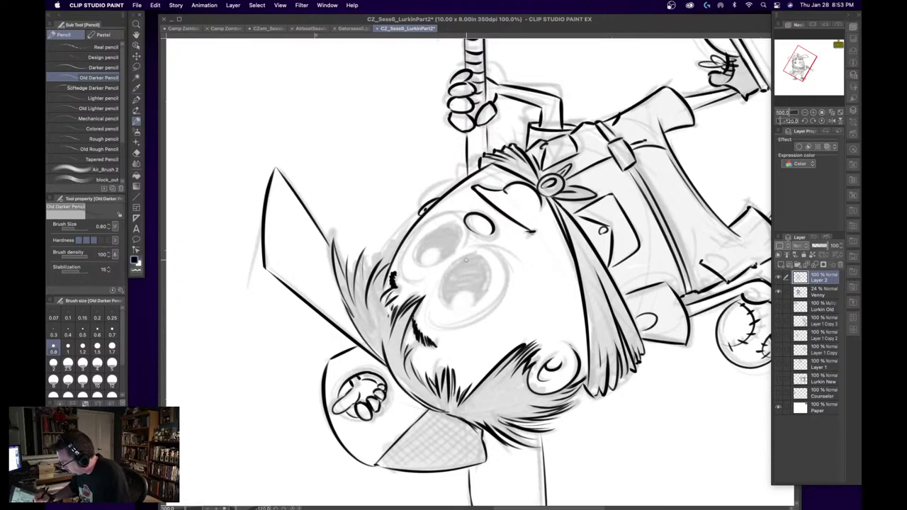
- Ink the outer oval of both eyes again, plus the inner pupil oval of the smaller, farther eye
mouse_move(464, 258)
mouse_down()
mouse_move(478, 306)
mouse_move(442, 307)
mouse_up()
key(super+z)
mouse_move(462, 257)
mouse_down()
mouse_move(461, 314)
mouse_move(475, 264)
mouse_up()
mouse_move(459, 230)
mouse_down()
mouse_move(434, 260)
mouse_move(425, 245)
mouse_move(459, 228)
mouse_move(427, 239)
mouse_move(447, 231)
mouse_up()
key(super+z)
key(super+z)
key(super+z)
key(super+z)
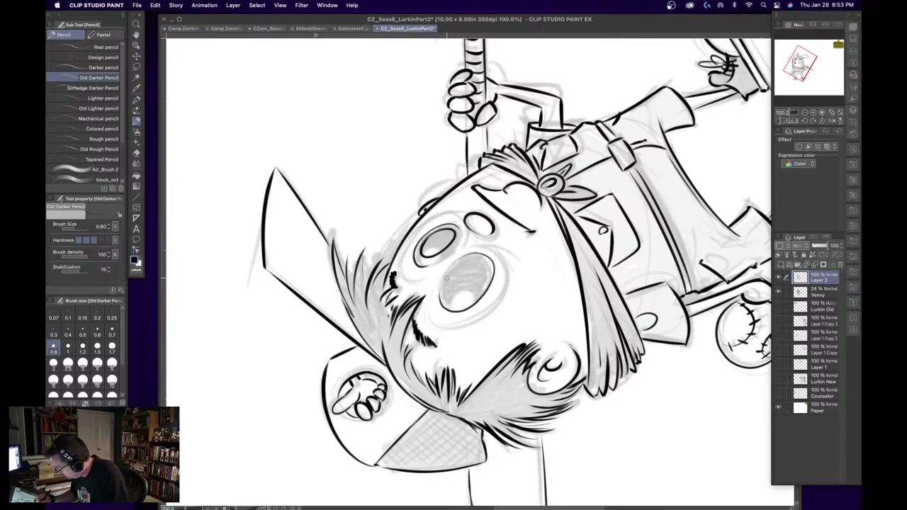
- Ink the inner pupil oval inside the larger, nearer eye
mouse_move(446, 279)
mouse_down()
mouse_move(468, 262)
mouse_move(485, 275)
mouse_move(470, 263)
mouse_up()
key(super+z)
key(super+z)
key(super+z)
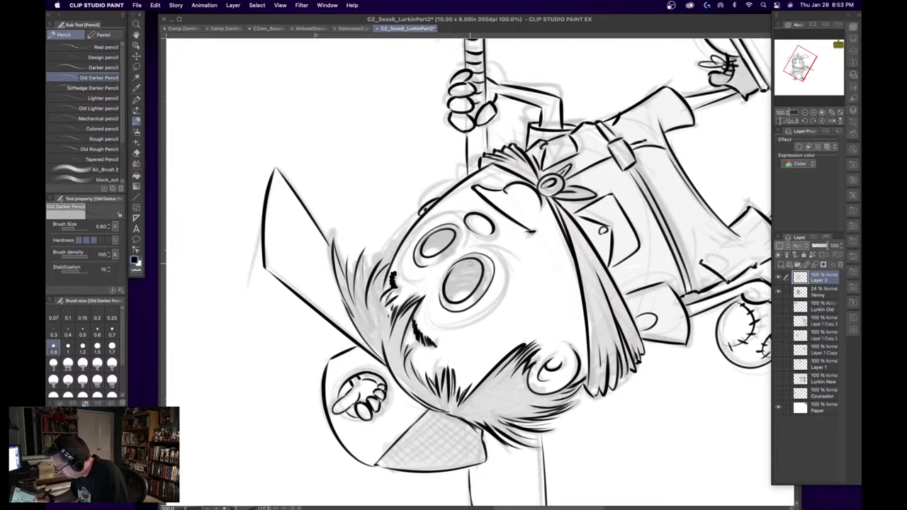
- Erase the inked ovals of the smaller, farther eye
click(818, 122)
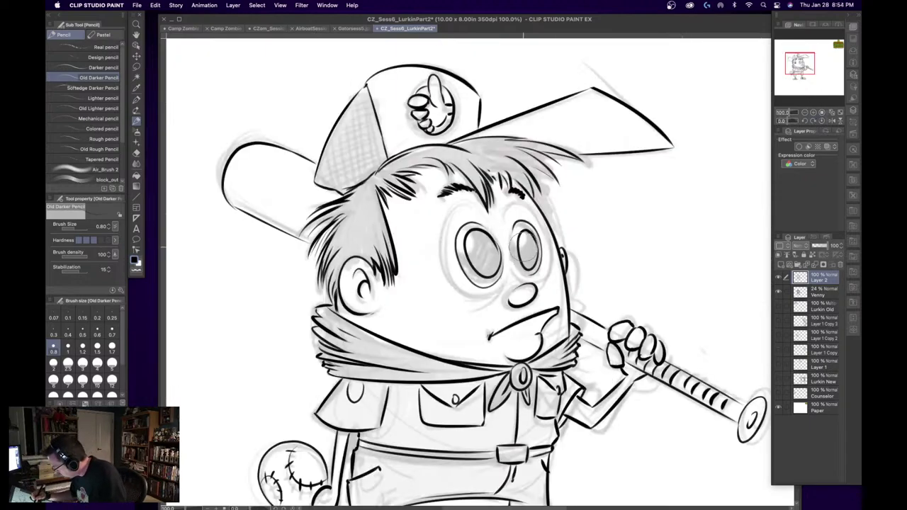
mouse_move(524, 237)
mouse_down()
mouse_move(528, 259)
mouse_move(523, 238)
mouse_move(527, 244)
mouse_up()
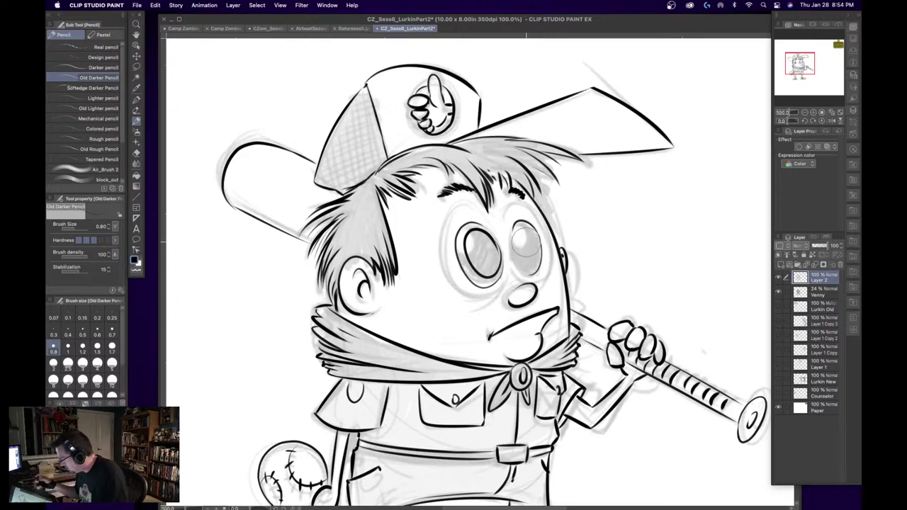
- Thicken the pupil outline of the larger, nearer eye and shade the pupil solid black
click(815, 121)
click(815, 122)
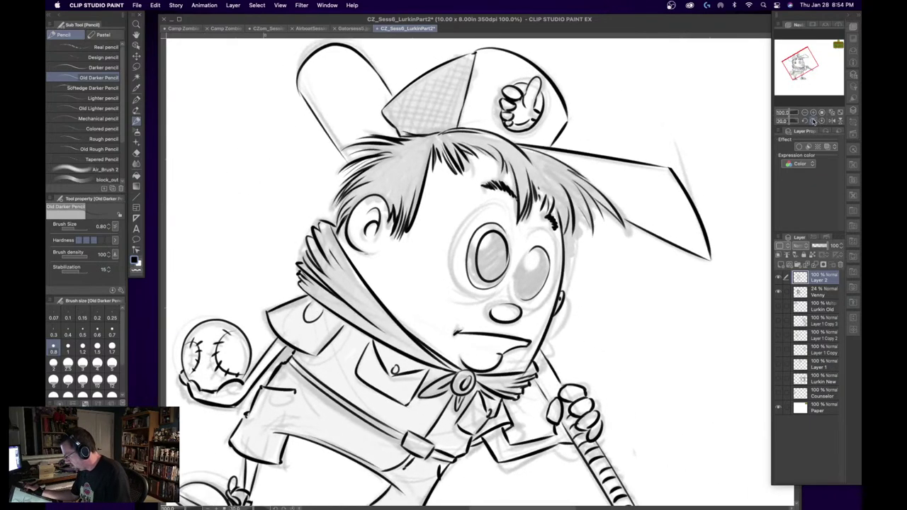
click(815, 122)
click(815, 122)
click(815, 121)
mouse_move(800, 64)
mouse_down()
mouse_move(797, 72)
mouse_move(804, 65)
mouse_up()
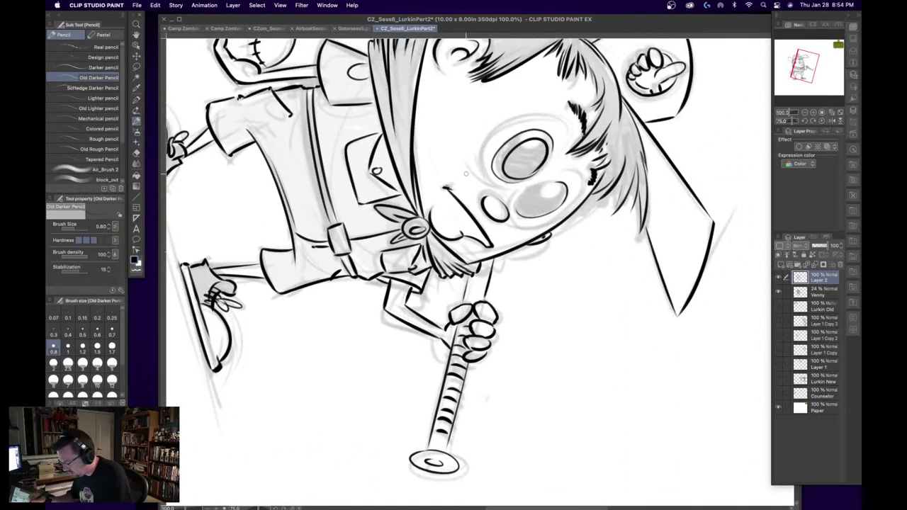
drag(512, 171, 503, 174)
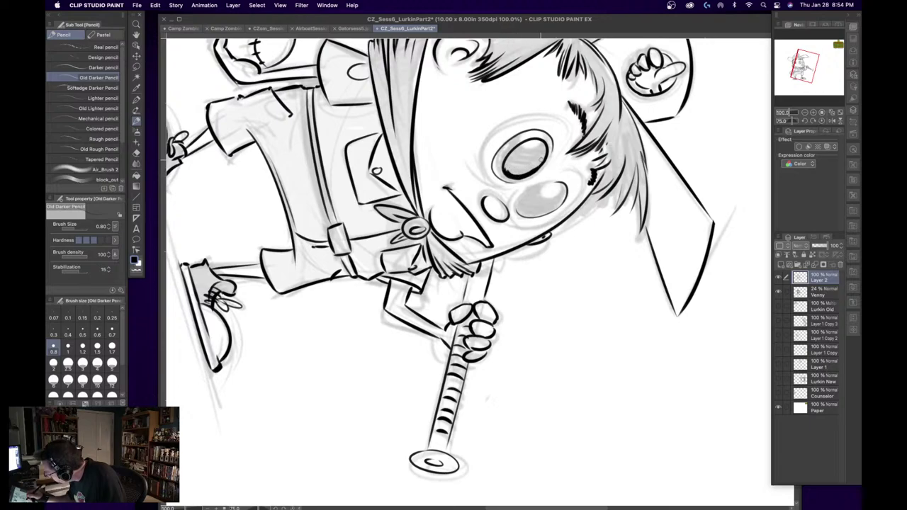
mouse_move(540, 158)
mouse_down()
mouse_move(530, 167)
mouse_move(505, 163)
mouse_move(526, 146)
mouse_move(543, 146)
mouse_move(544, 157)
mouse_move(530, 165)
mouse_move(521, 158)
mouse_move(515, 172)
mouse_up()
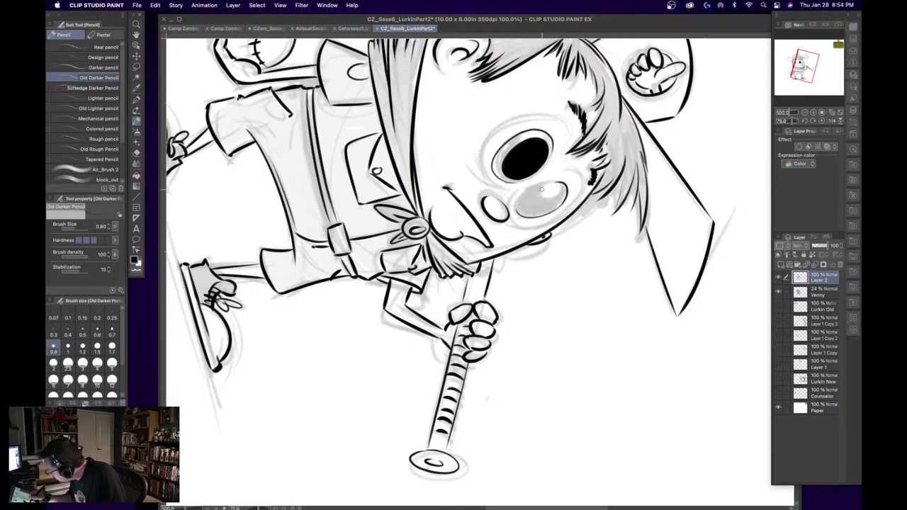
- Shade the pupil of the smaller, farther eye solid black and add small white highlights to both pupils
mouse_move(535, 208)
mouse_down()
mouse_move(545, 185)
mouse_move(520, 207)
mouse_move(541, 184)
mouse_move(534, 211)
mouse_move(556, 190)
mouse_move(528, 212)
mouse_up()
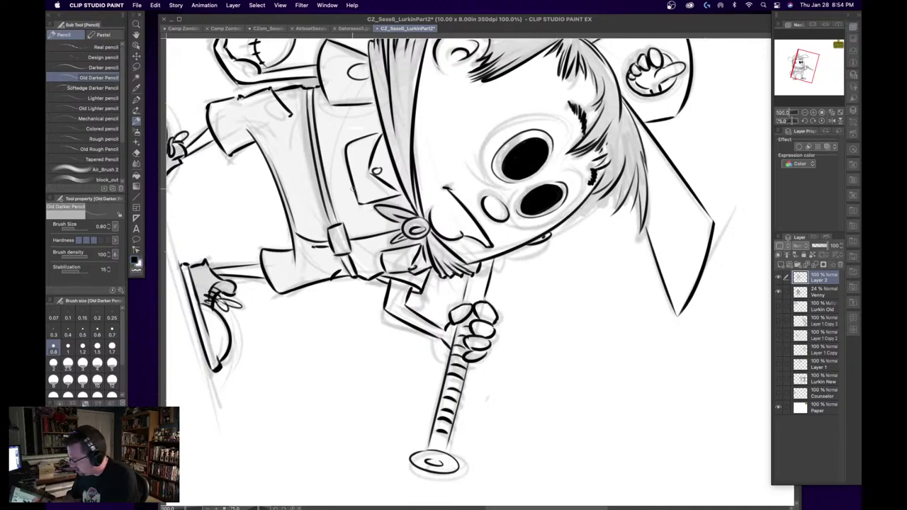
drag(538, 141, 537, 138)
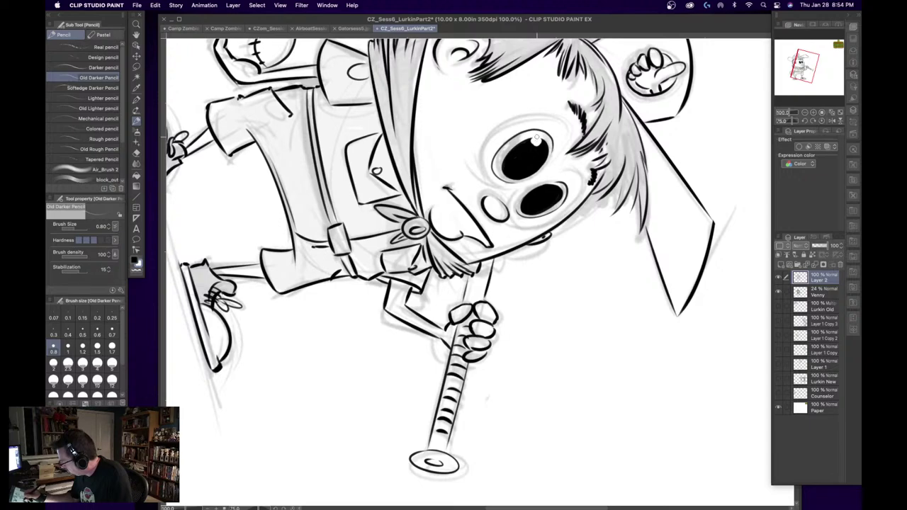
drag(552, 187, 549, 191)
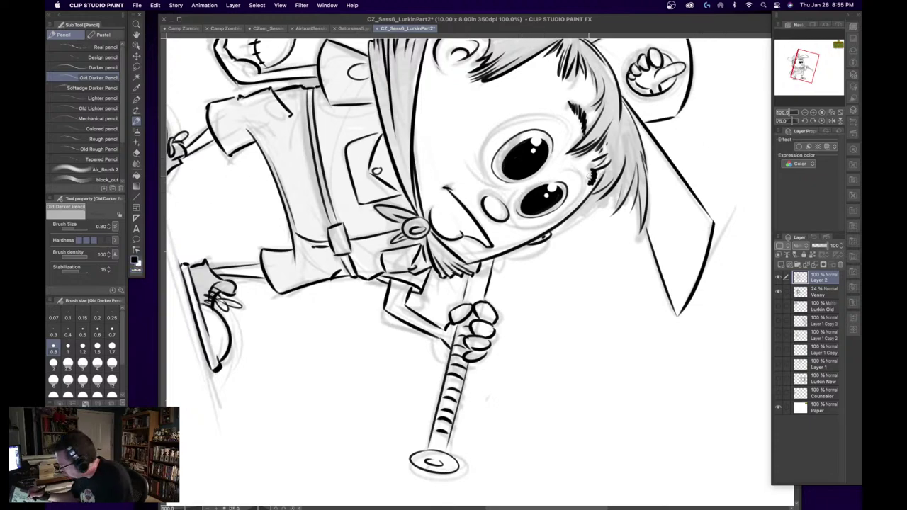
drag(533, 212, 559, 200)
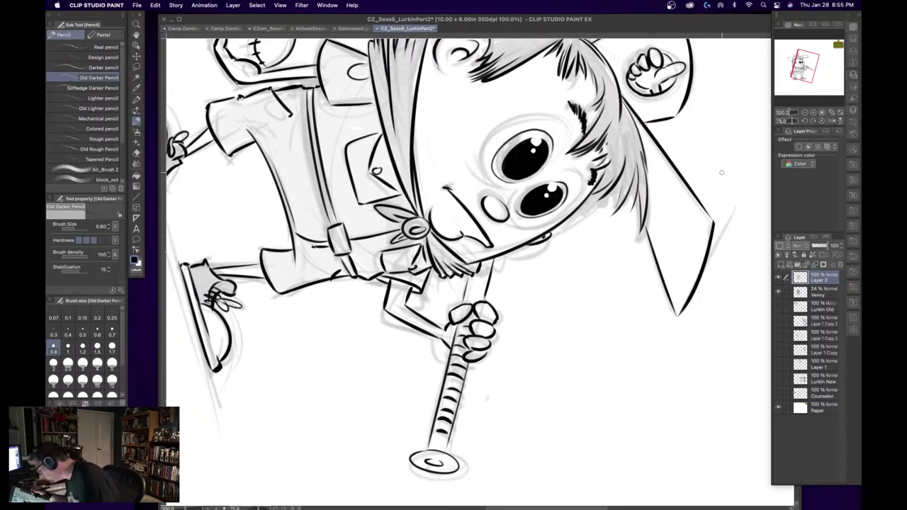
- Ink the large outer oval around the nearer eye's pupil, following the faded sketch
click(821, 121)
click(805, 113)
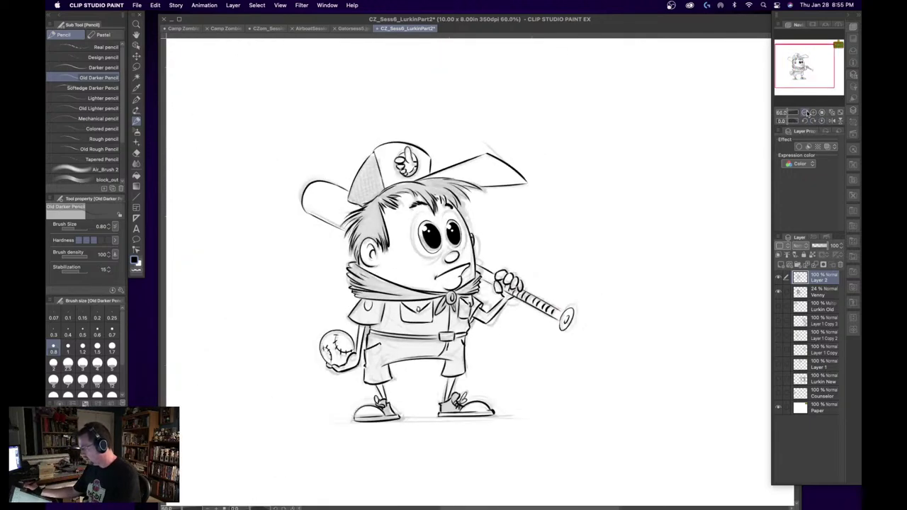
click(805, 113)
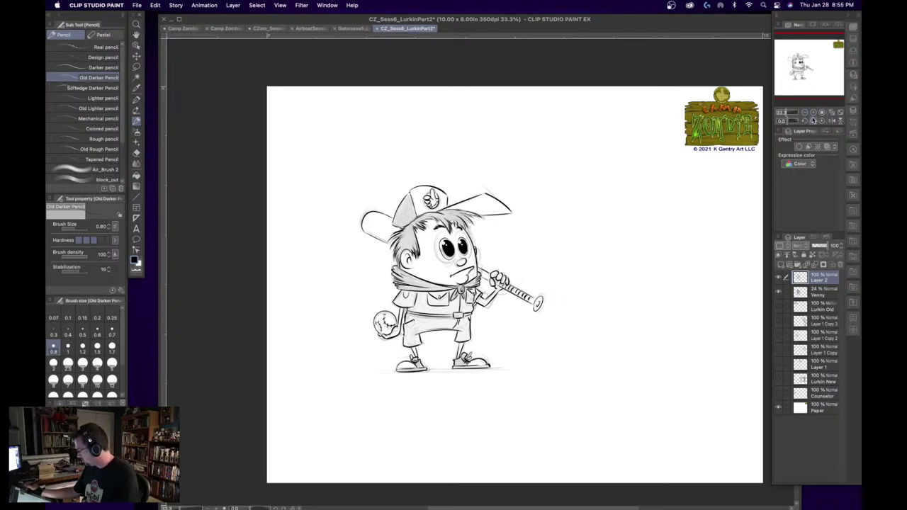
click(813, 114)
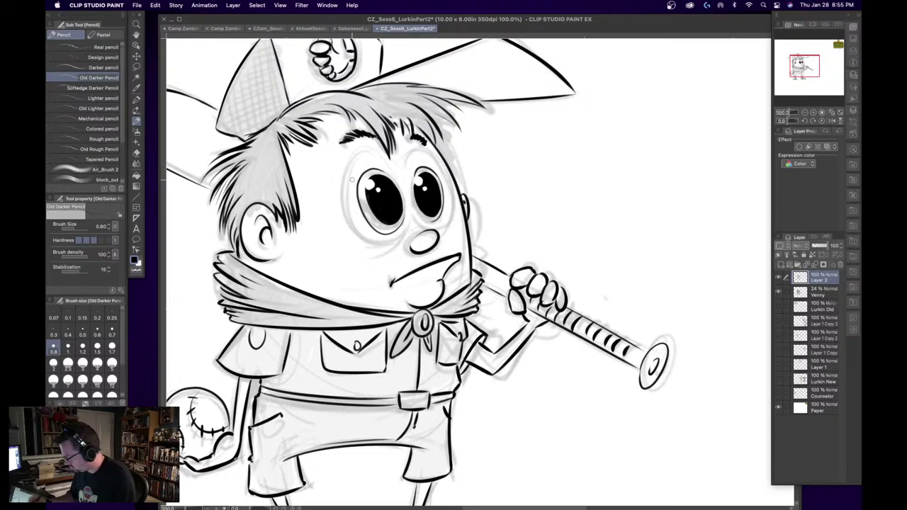
drag(342, 170, 399, 242)
key(super+z)
mouse_move(369, 161)
mouse_down()
mouse_move(356, 155)
mouse_move(406, 212)
mouse_up()
- Ink the outer oval around the smaller, farther eye's pupil, following the faded sketch
drag(409, 159, 452, 219)
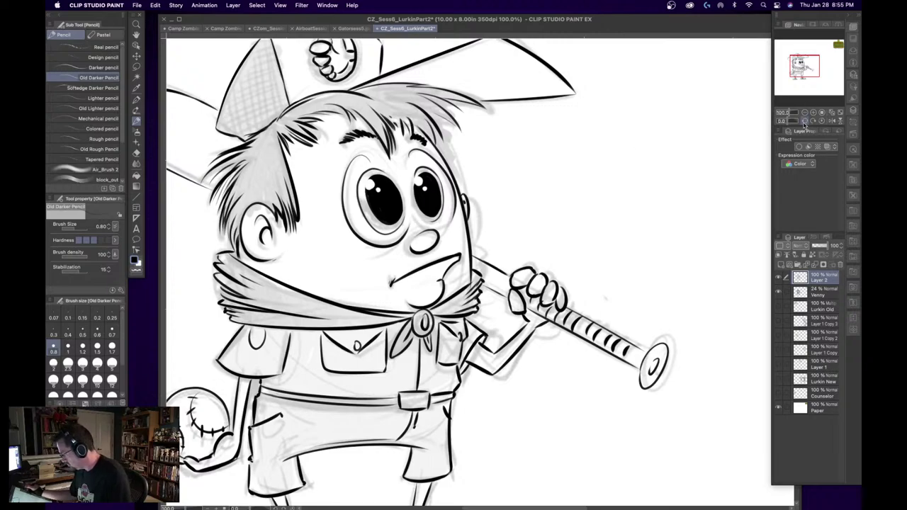
key(super+z)
drag(802, 121, 808, 119)
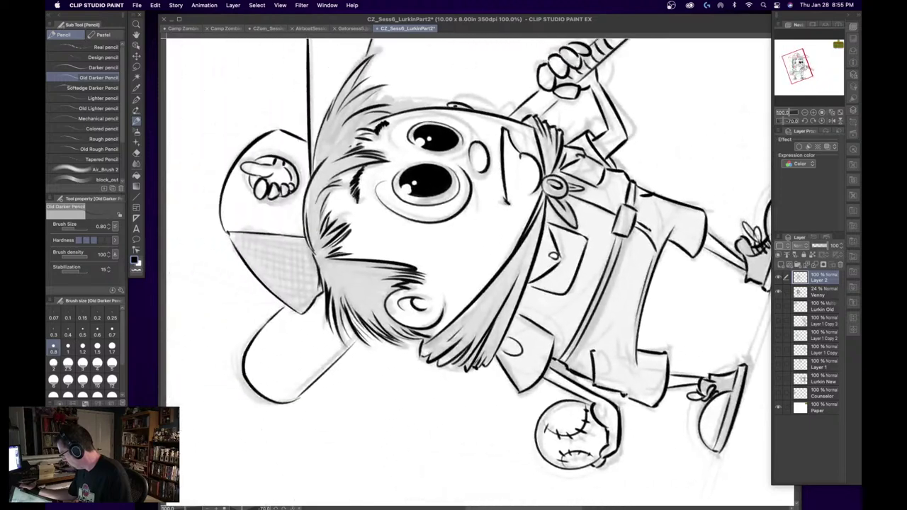
click(805, 120)
click(805, 120)
click(806, 120)
click(805, 120)
click(806, 120)
click(805, 112)
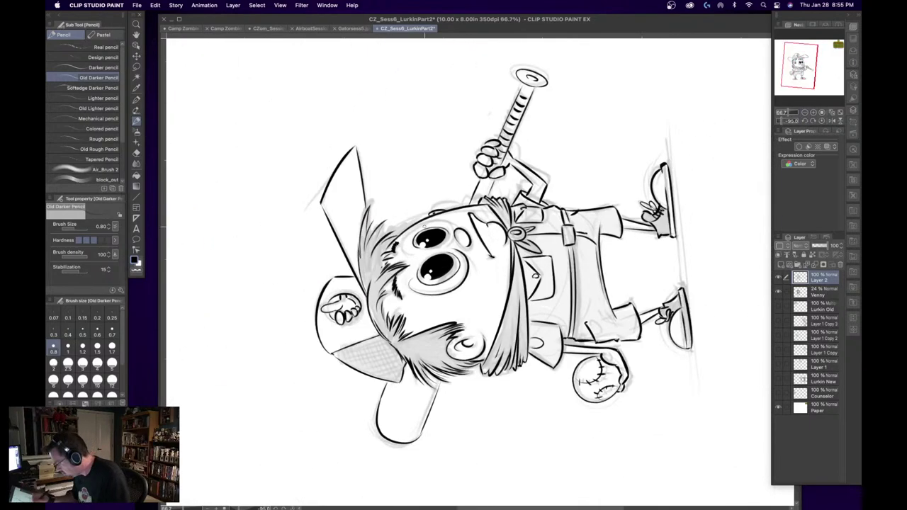
key(super+plus)
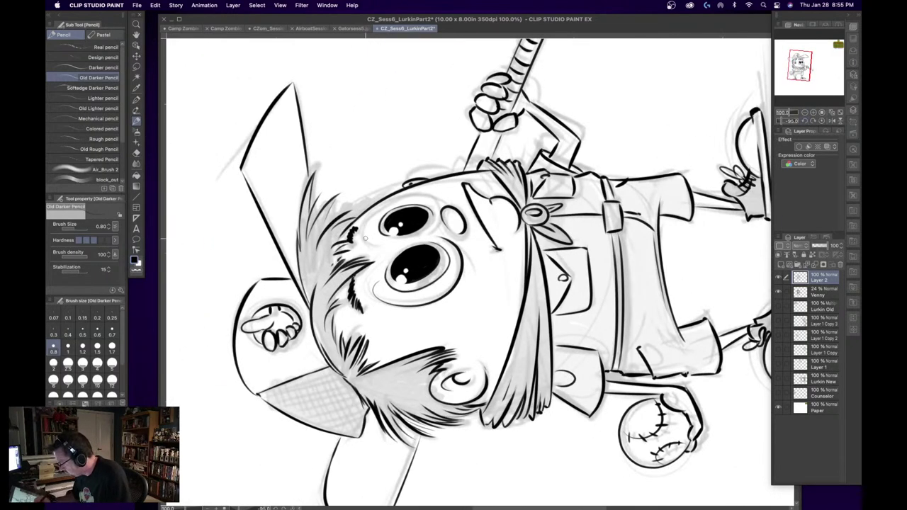
mouse_move(363, 236)
mouse_down()
mouse_move(435, 205)
mouse_move(373, 209)
mouse_move(360, 238)
mouse_up()
key(super+z)
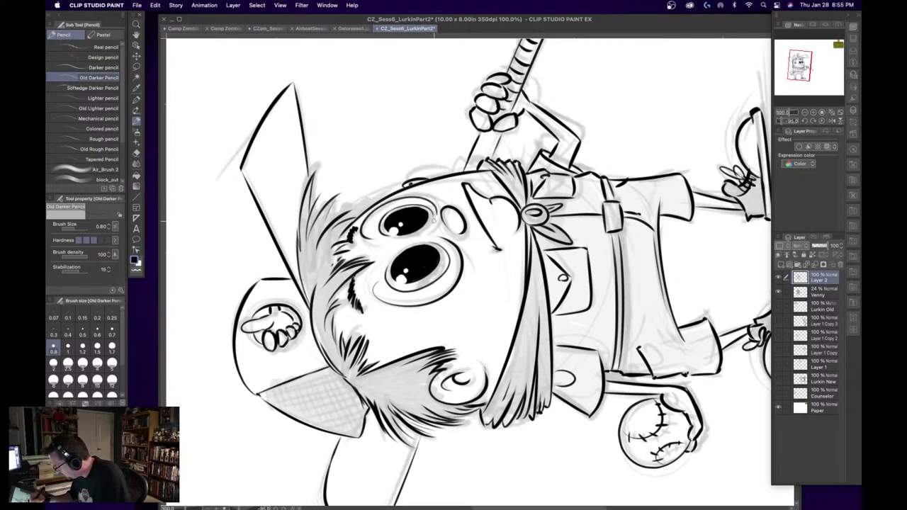
click(821, 121)
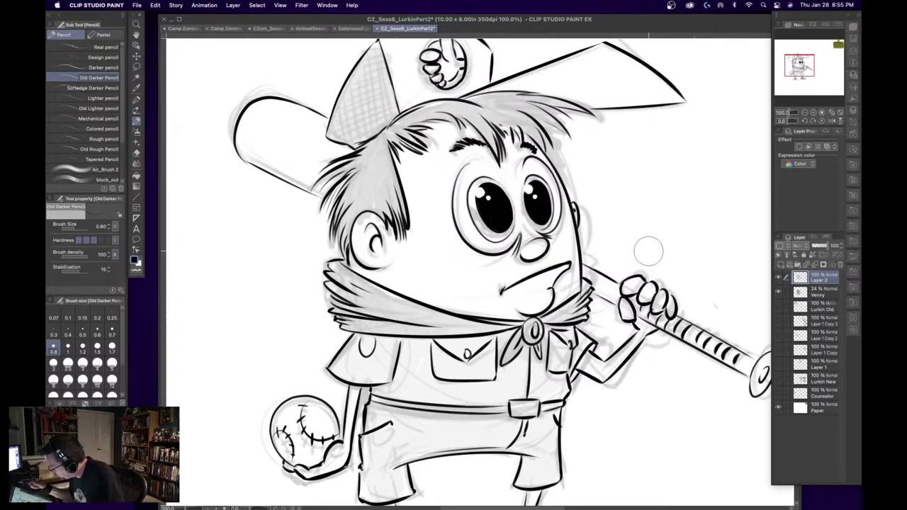
key(super+z)
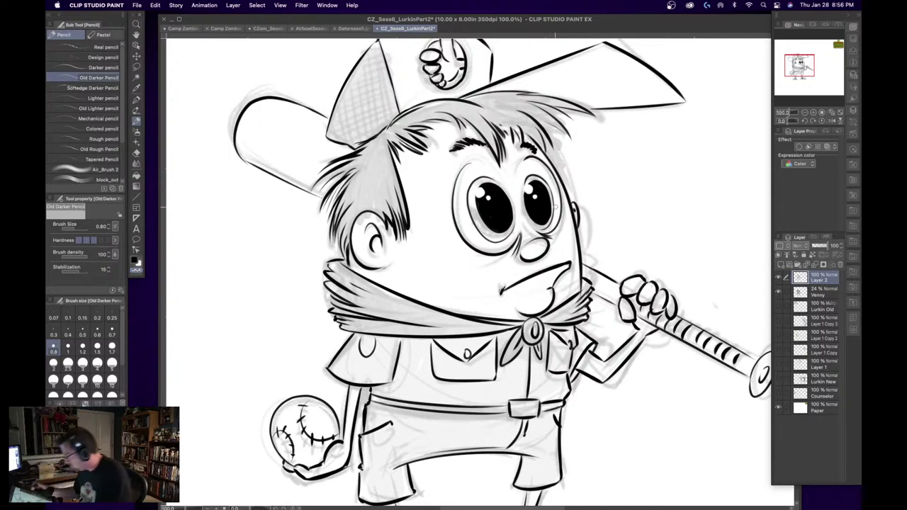
- Lasso the nearer eye's pupil with its inner ring and move it slightly closer to the nose
click(806, 113)
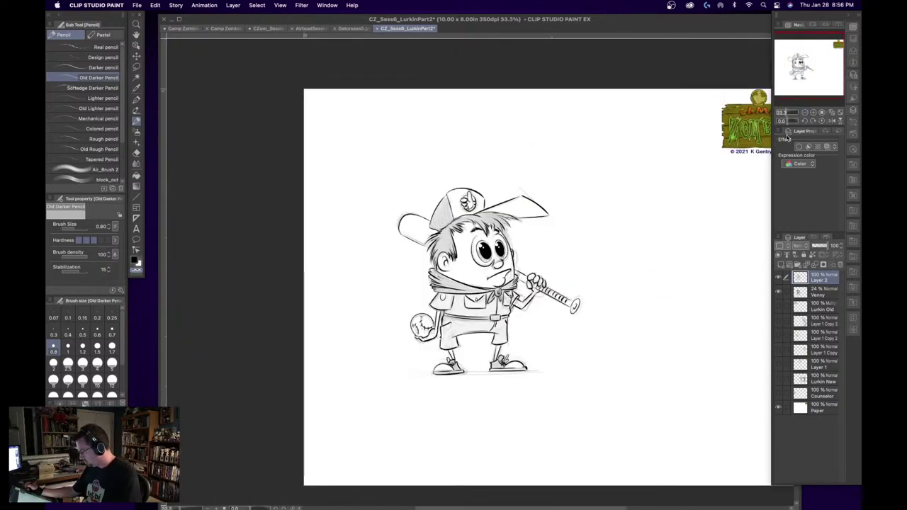
click(813, 114)
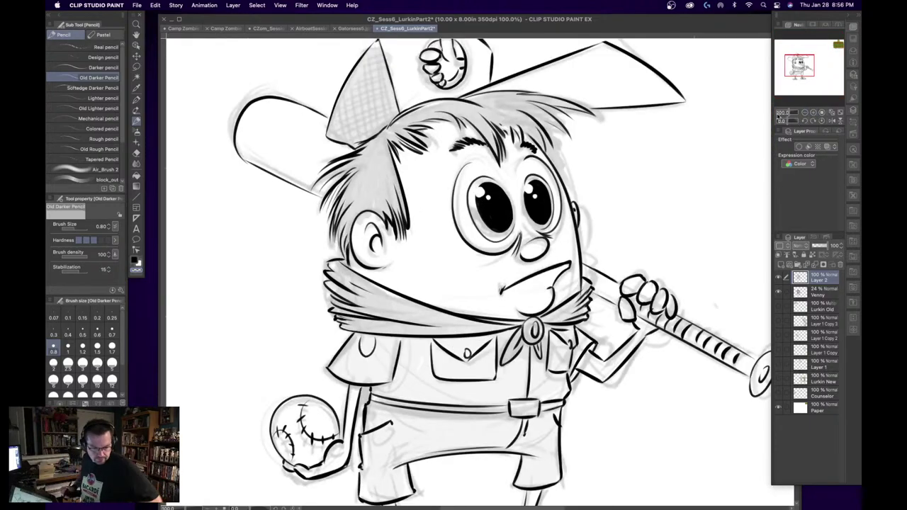
key(m)
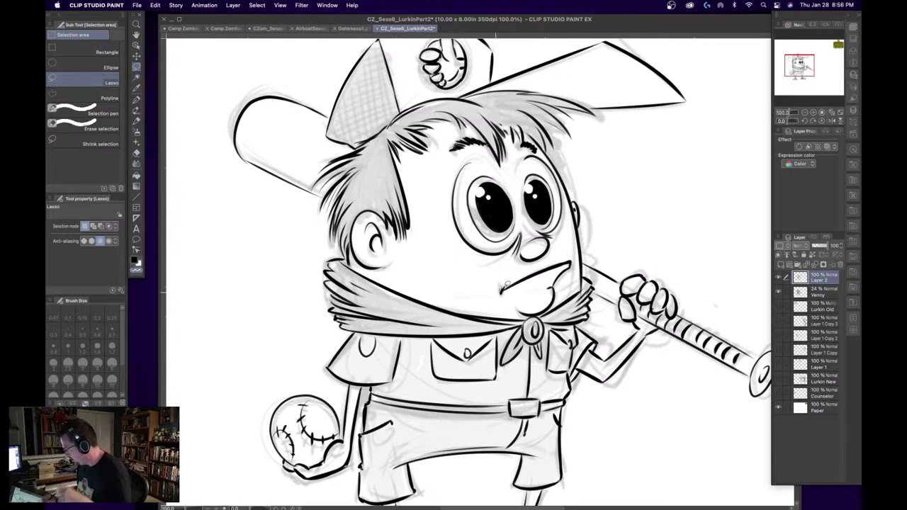
mouse_move(469, 179)
mouse_down()
mouse_move(519, 192)
mouse_move(515, 233)
mouse_move(503, 243)
mouse_move(486, 238)
mouse_move(469, 225)
mouse_move(469, 173)
mouse_up()
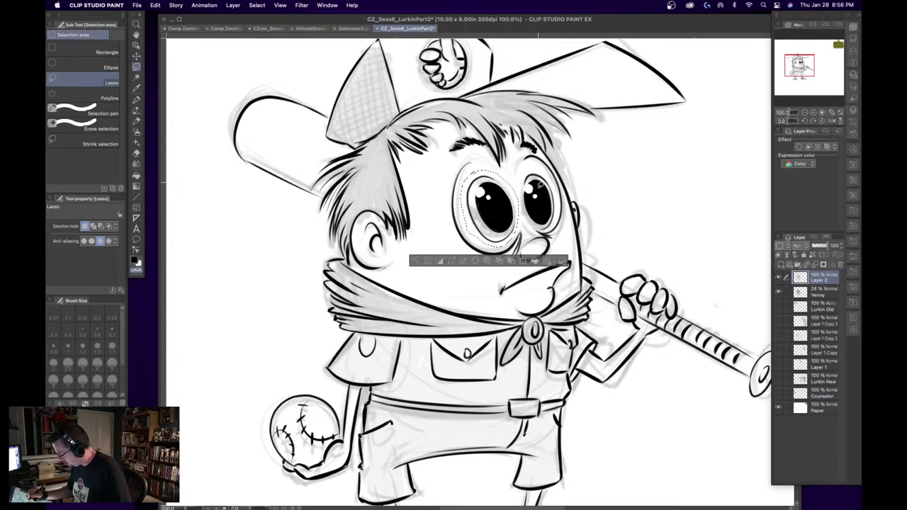
click(523, 261)
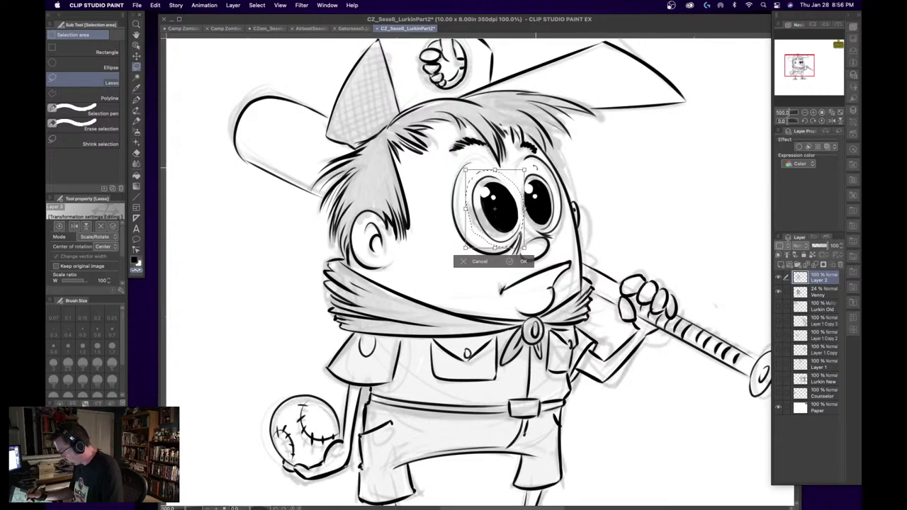
key(Return)
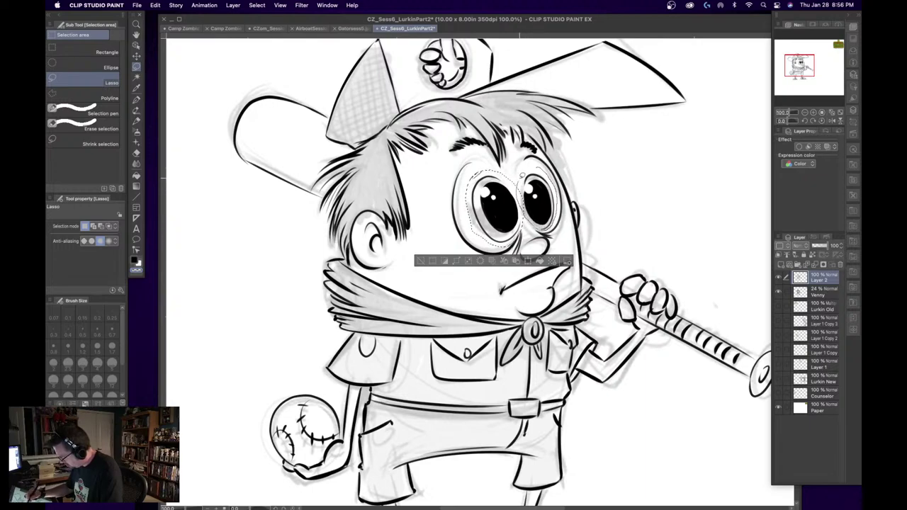
- Lasso the farther eye's pupil with its inner ring and move it slightly toward the nearer eye
drag(522, 170, 524, 167)
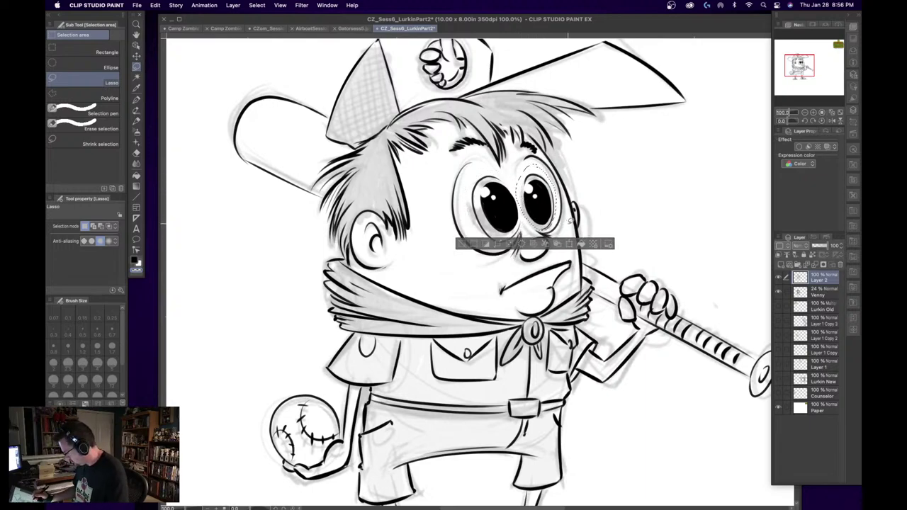
click(567, 243)
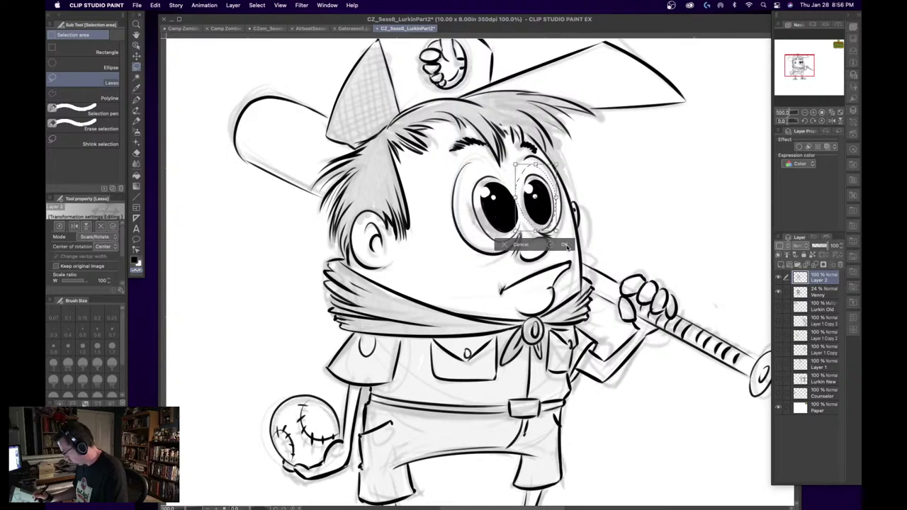
click(564, 245)
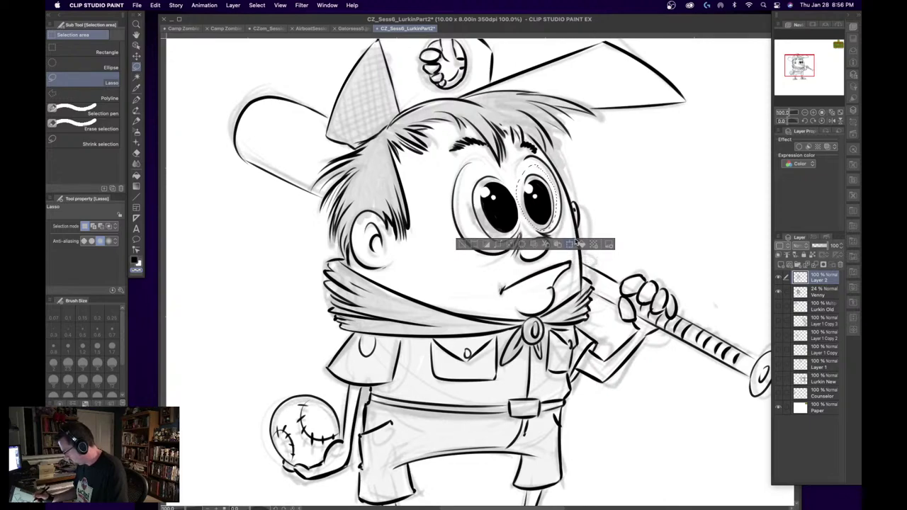
click(571, 244)
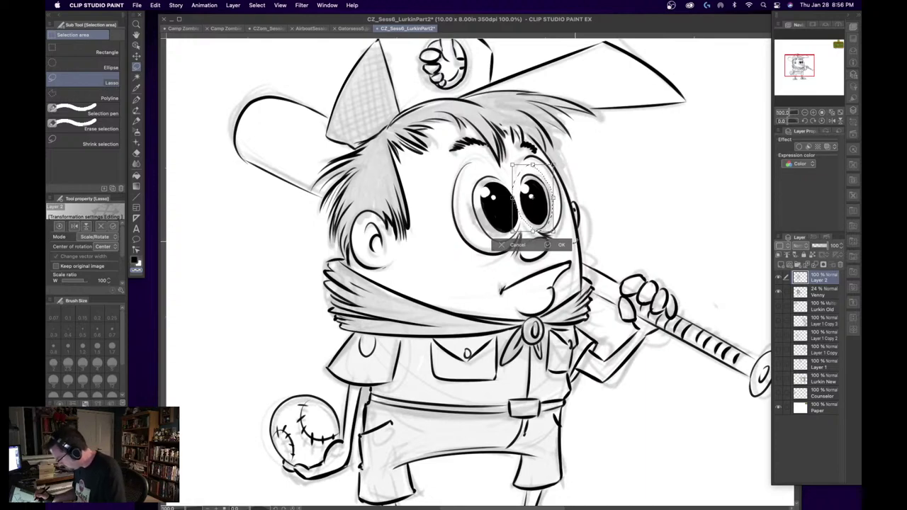
click(561, 245)
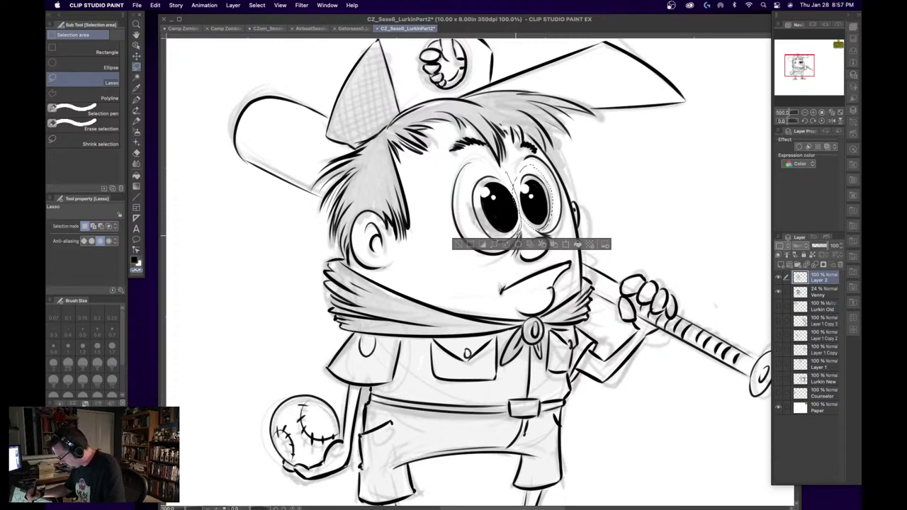
- Select the nearer eye's pupil again and nudge it a little further toward the farther eye
mouse_move(476, 232)
mouse_down()
mouse_move(472, 170)
mouse_move(508, 172)
mouse_up()
click(527, 259)
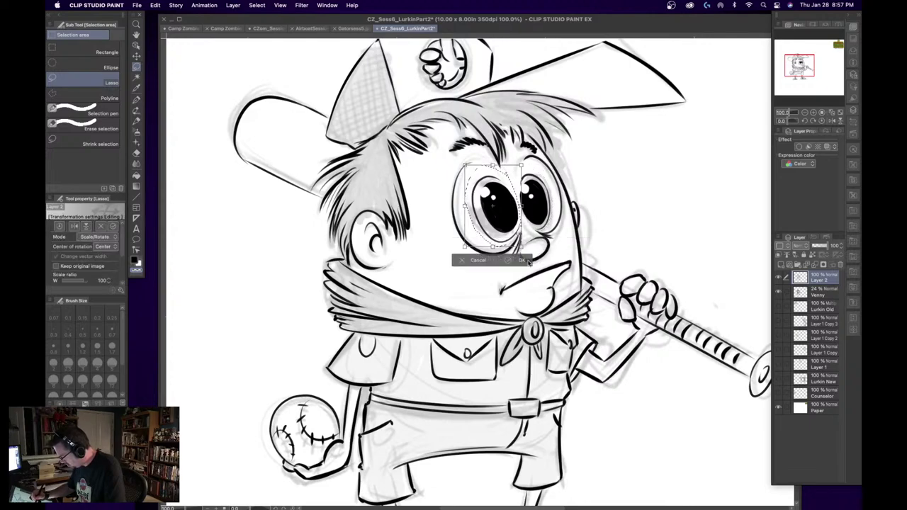
key(Right)
key(Right)
key(Right)
key(Right)
key(Right)
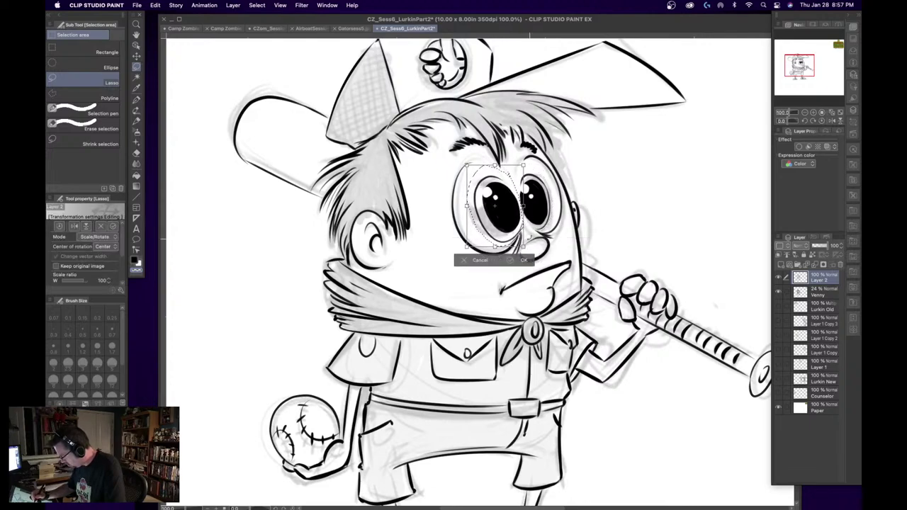
click(524, 259)
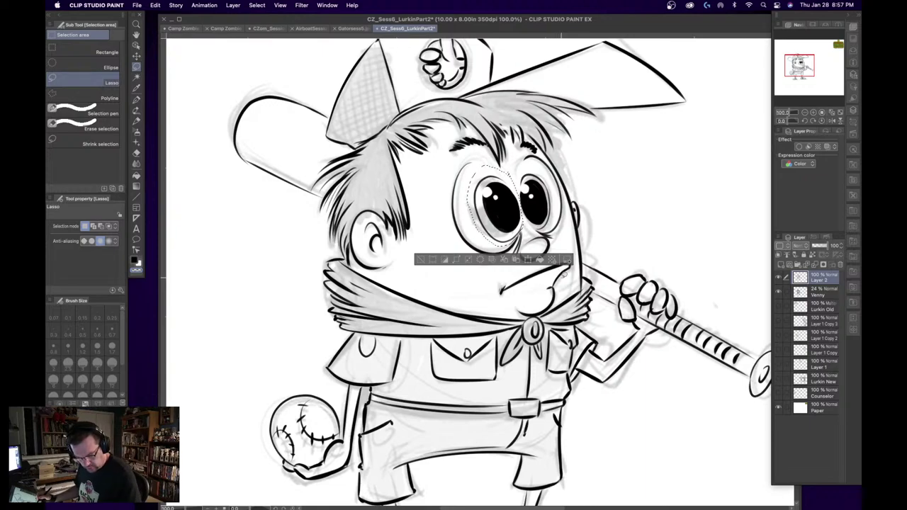
- Show the Counselor layer temporarily to compare that character's eyes and face with the inked boy
click(804, 113)
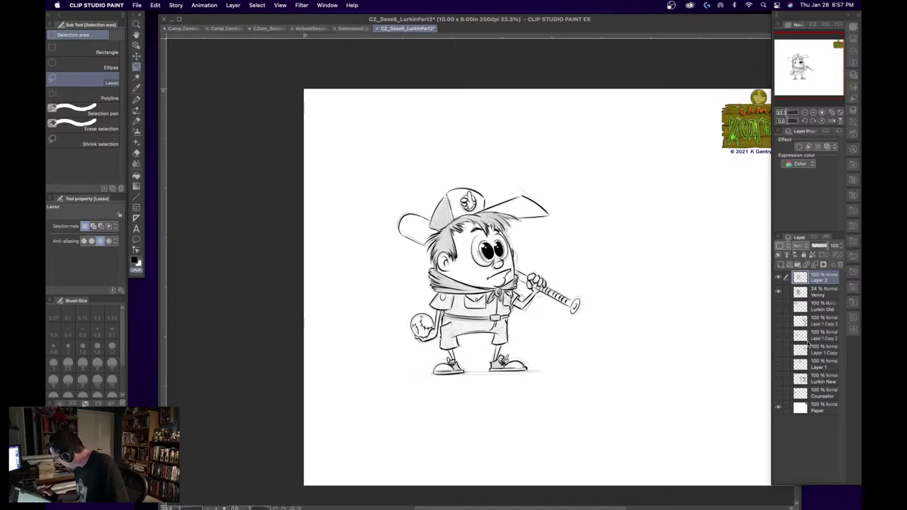
click(779, 394)
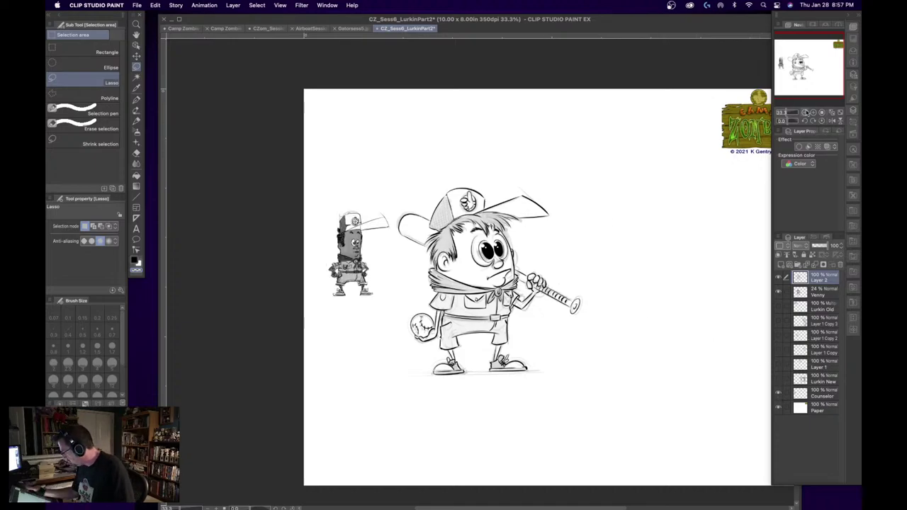
click(805, 112)
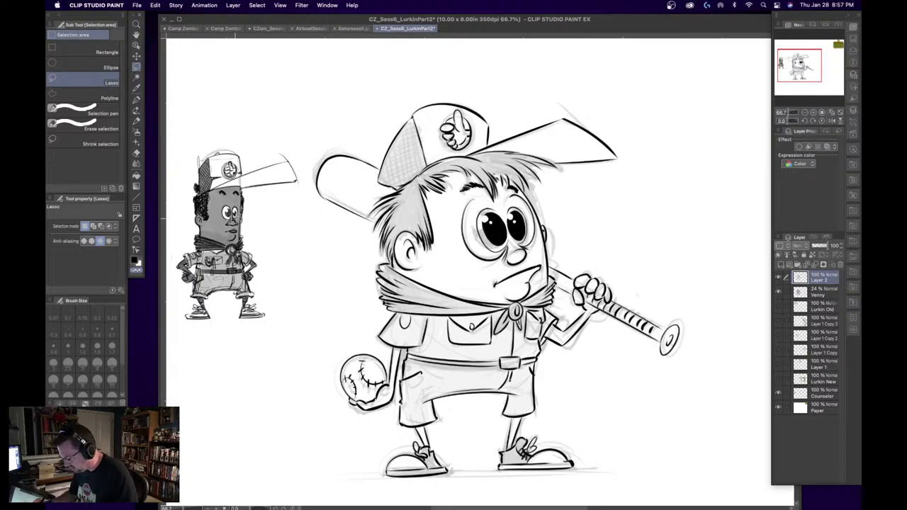
drag(808, 76, 797, 74)
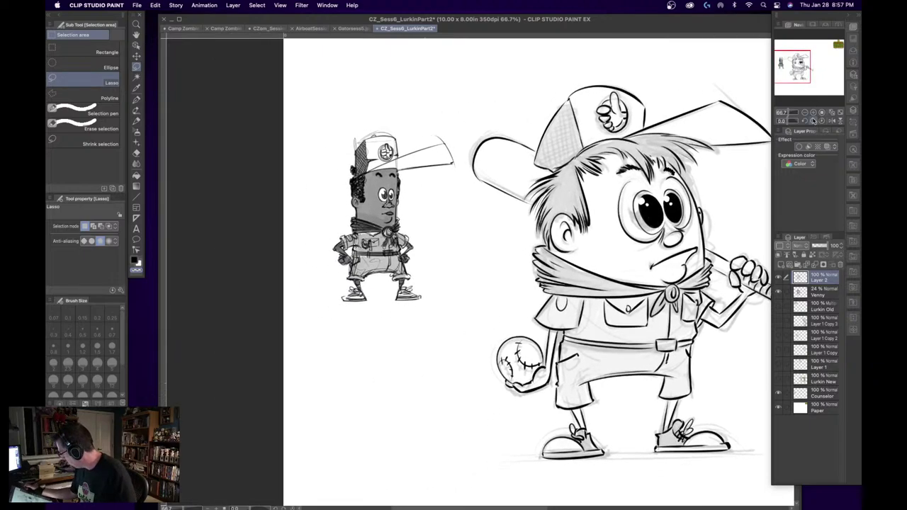
click(812, 120)
click(804, 120)
click(813, 113)
click(813, 112)
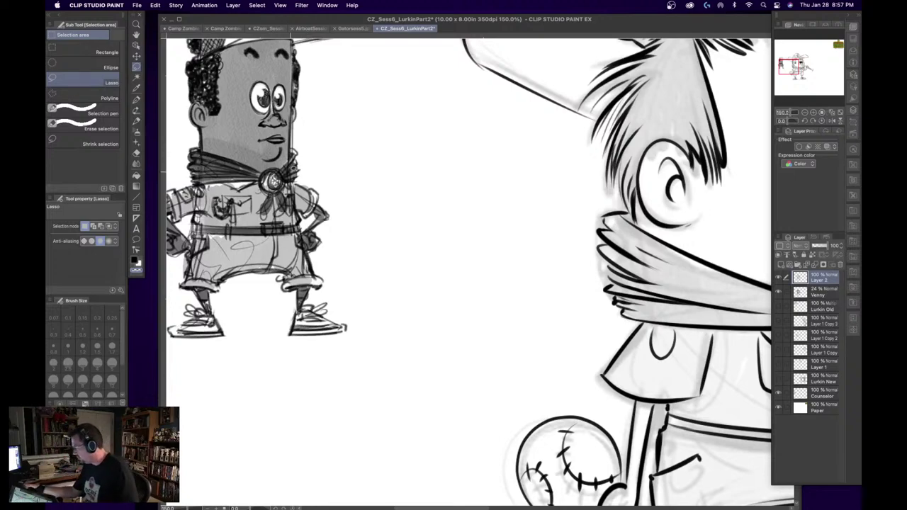
drag(792, 68, 801, 64)
click(805, 113)
click(804, 113)
click(805, 112)
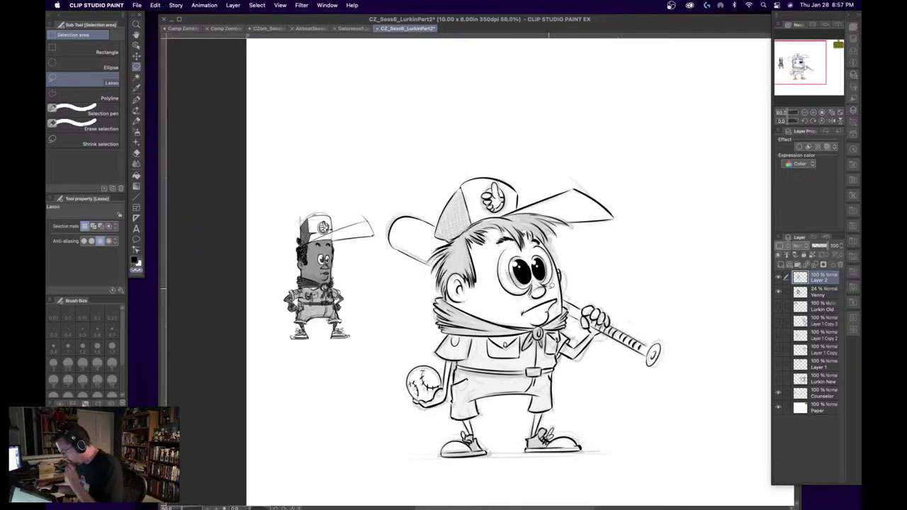
click(779, 394)
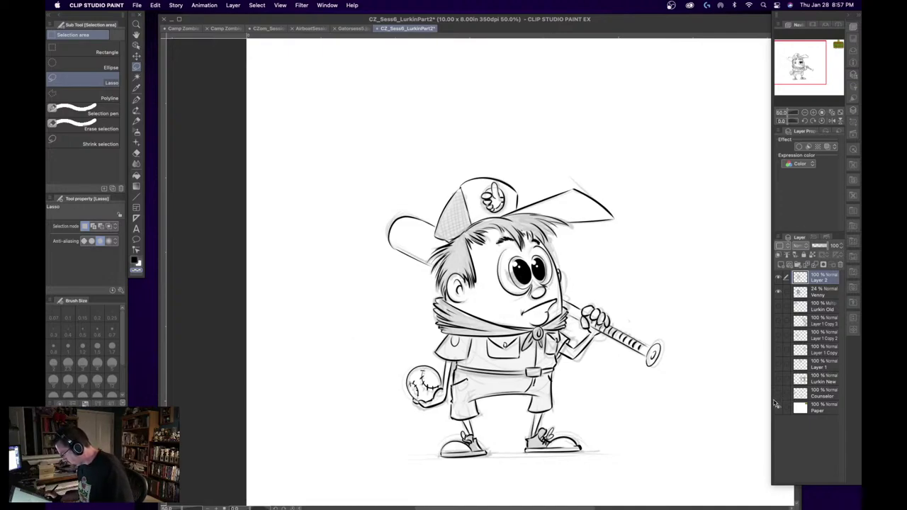
- Add a new empty layer directly beneath the Venny sketch layer and above Lurkin Old
click(818, 293)
click(819, 308)
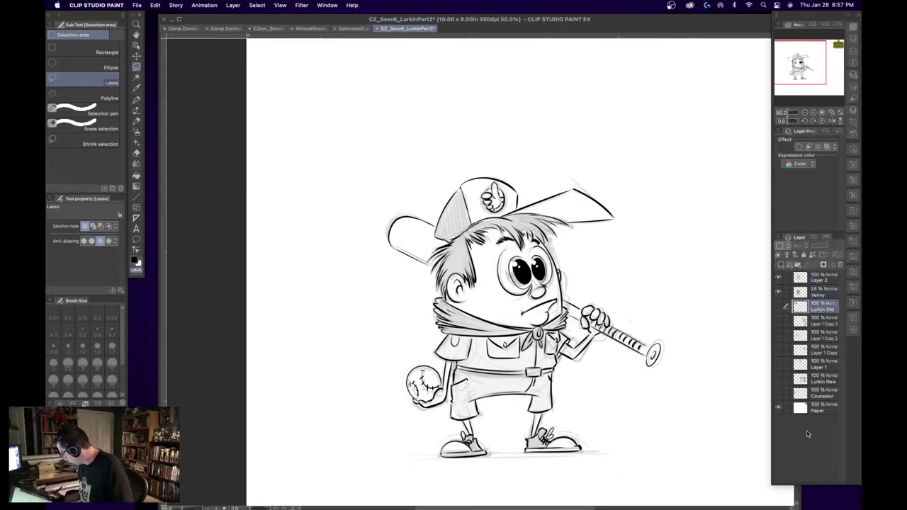
key(super+shift+n)
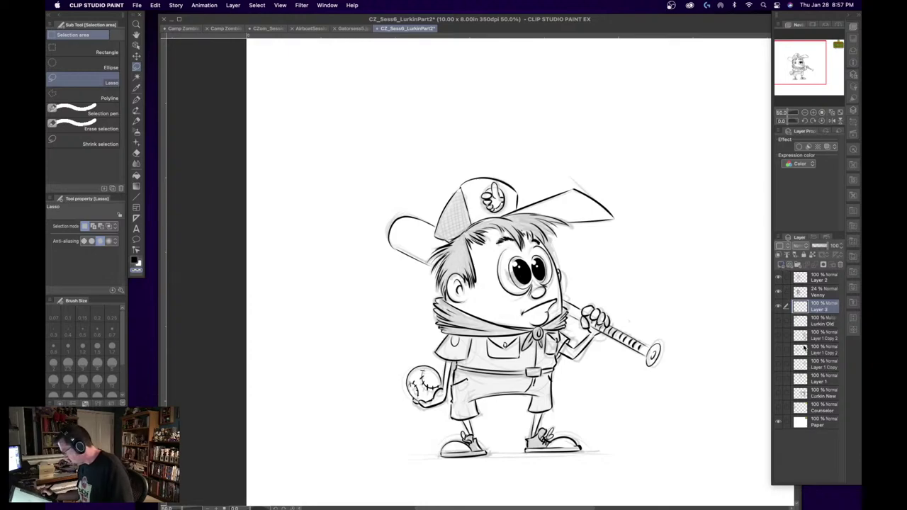
- Show the Lurkin New layer beside the boy and briefly toggle the Lurkin Old, Venny and Layer 2 layers to check their contents
drag(803, 61, 813, 62)
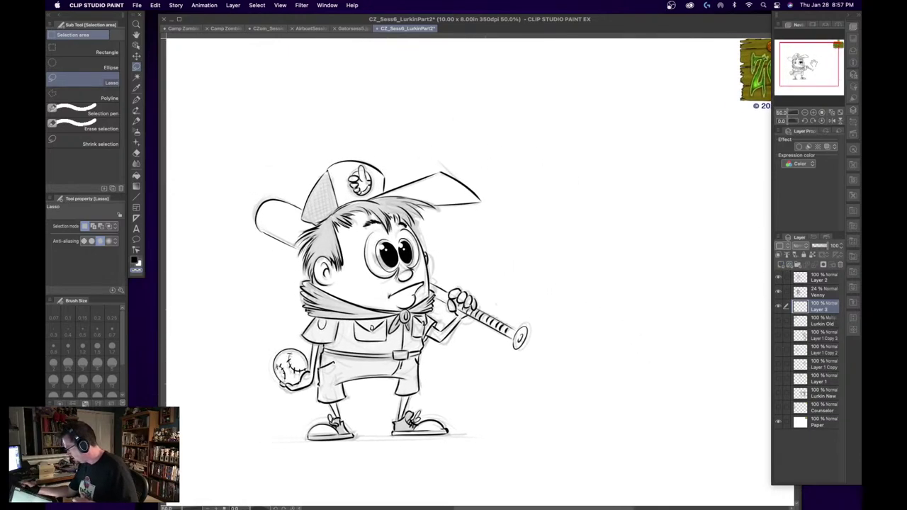
click(779, 395)
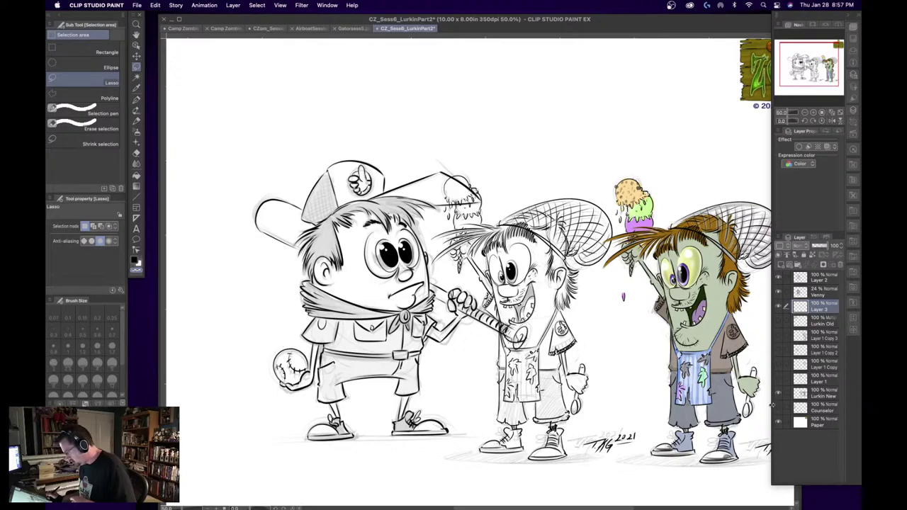
click(778, 321)
click(778, 321)
click(779, 291)
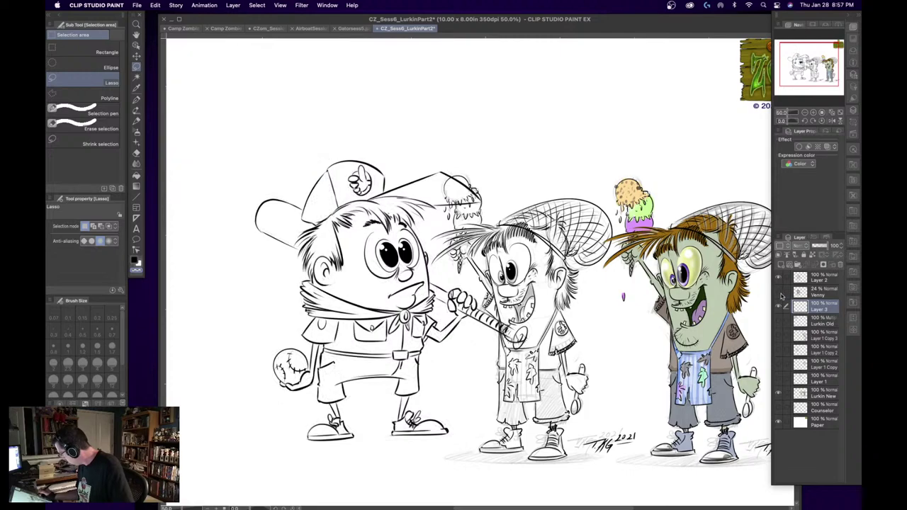
click(778, 291)
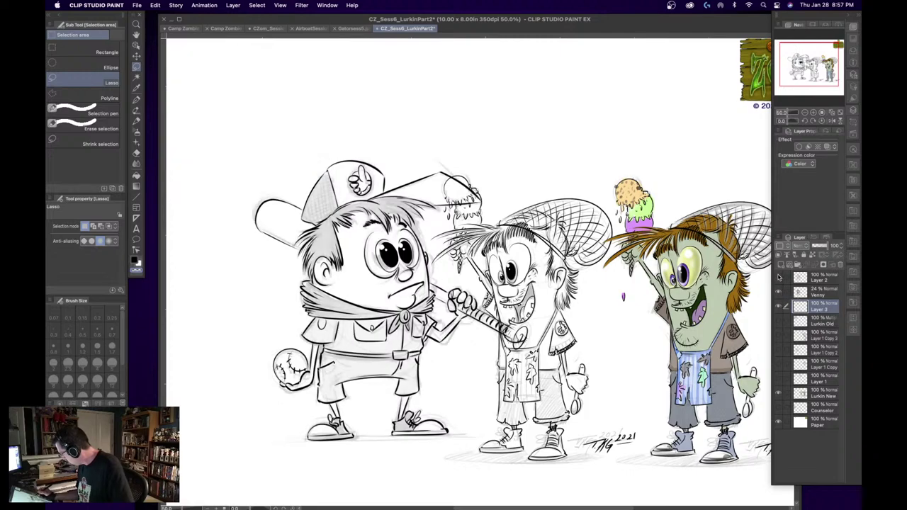
click(779, 277)
click(778, 277)
- Select Layer 2, Venny and Layer 3 together and scale the boy down, placing him beside the Lurkin figures at a matching ground line
click(823, 277)
click(822, 305)
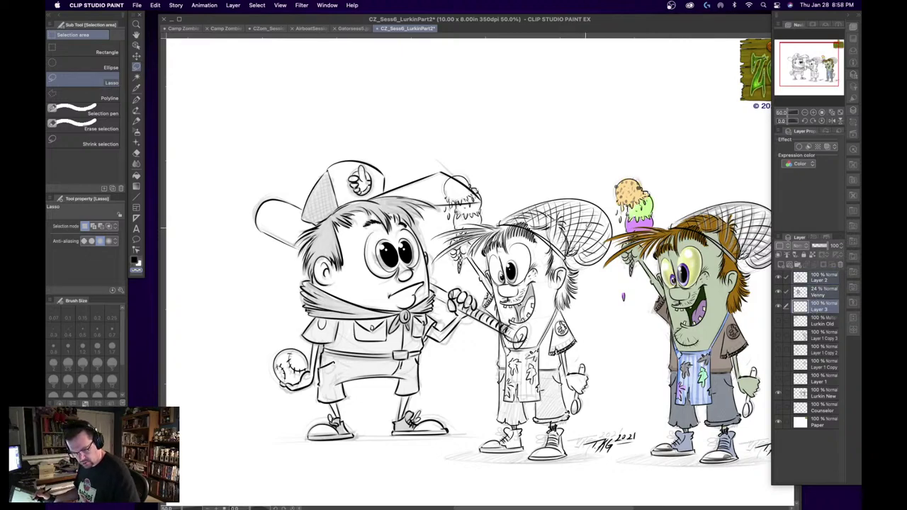
key(super+t)
drag(522, 158, 487, 205)
mouse_move(401, 298)
mouse_down()
mouse_move(393, 314)
mouse_move(410, 293)
mouse_up()
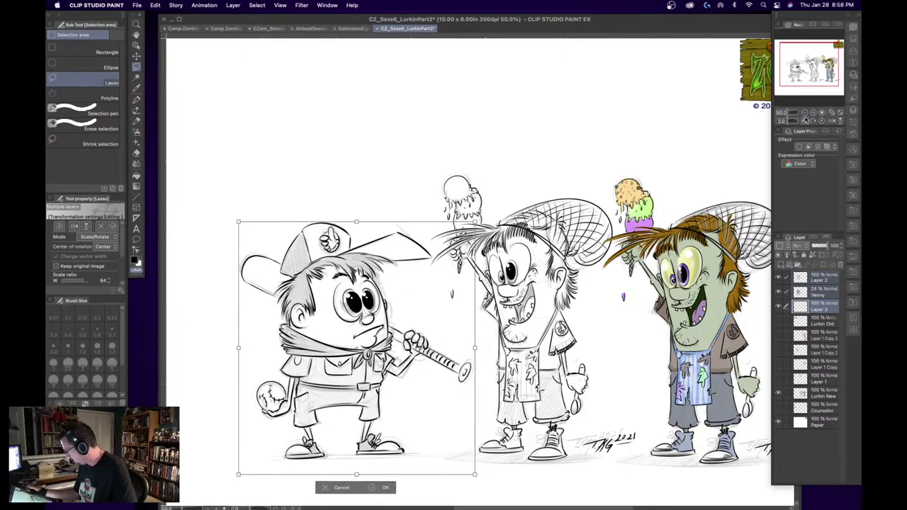
key(Return)
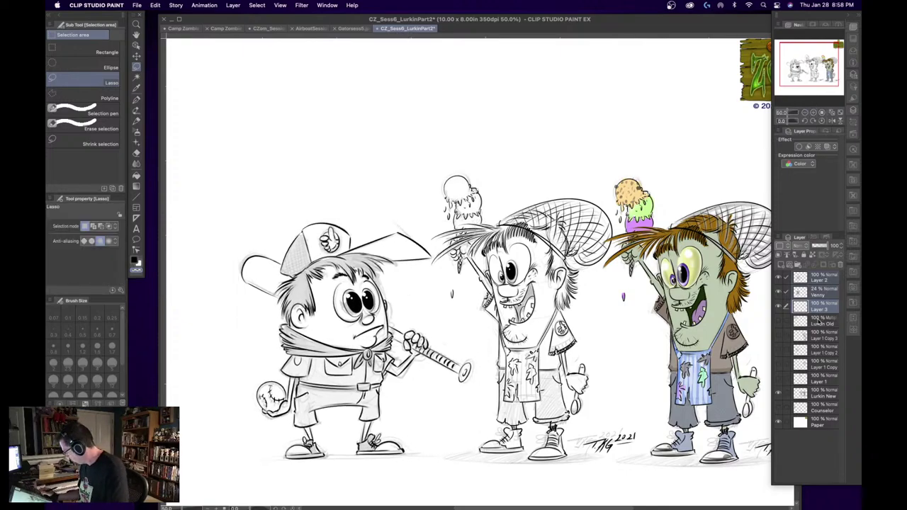
- Choose the Newsprint 3_Dark pencil at brush size 6, try a pink stroke on the boy's ear and undo it
mouse_move(815, 62)
mouse_down()
mouse_move(804, 70)
mouse_move(815, 75)
mouse_move(806, 73)
mouse_up()
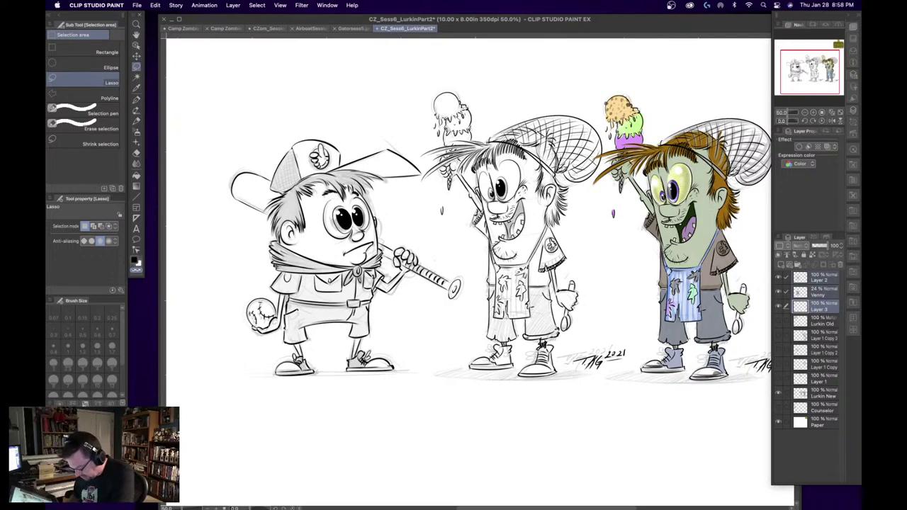
key(x)
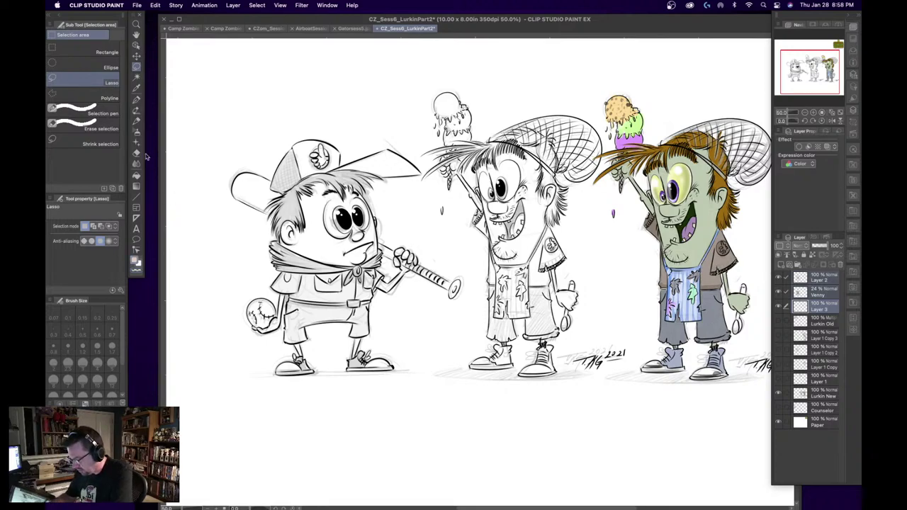
click(137, 121)
scroll(117, 178, down, 2)
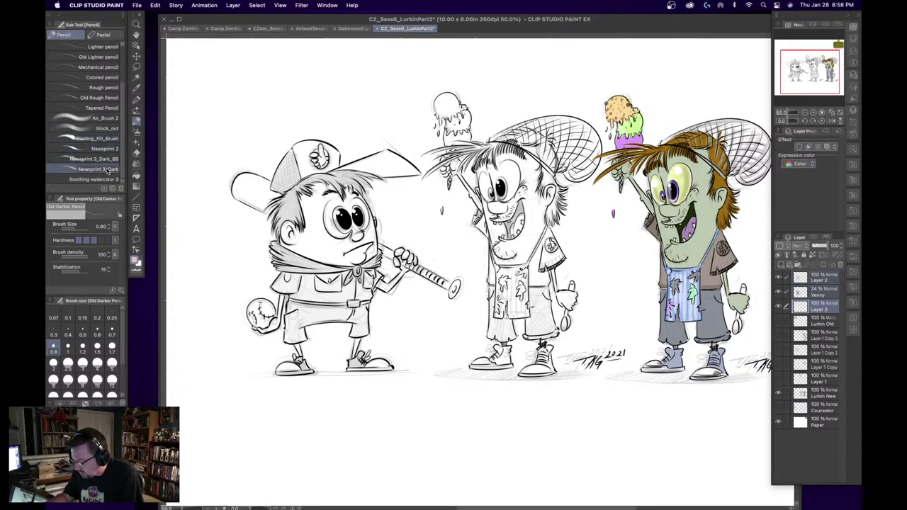
click(99, 169)
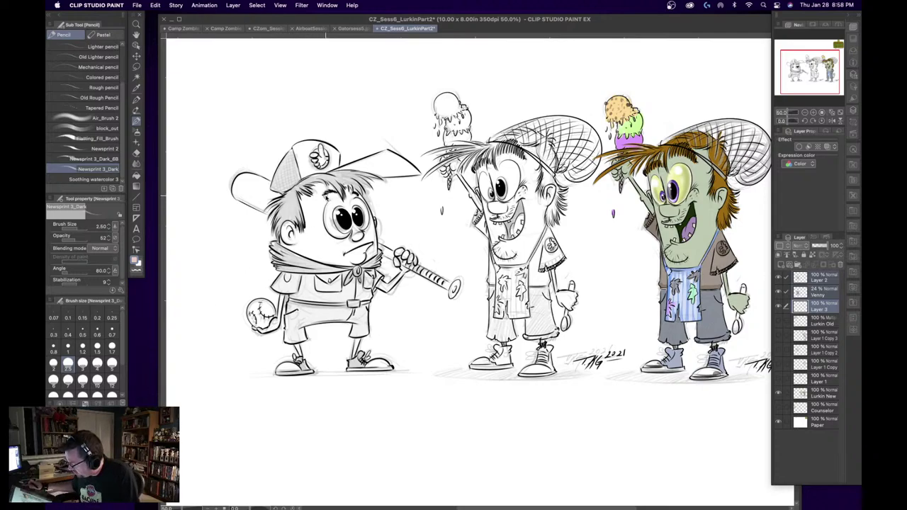
click(53, 379)
drag(286, 224, 287, 231)
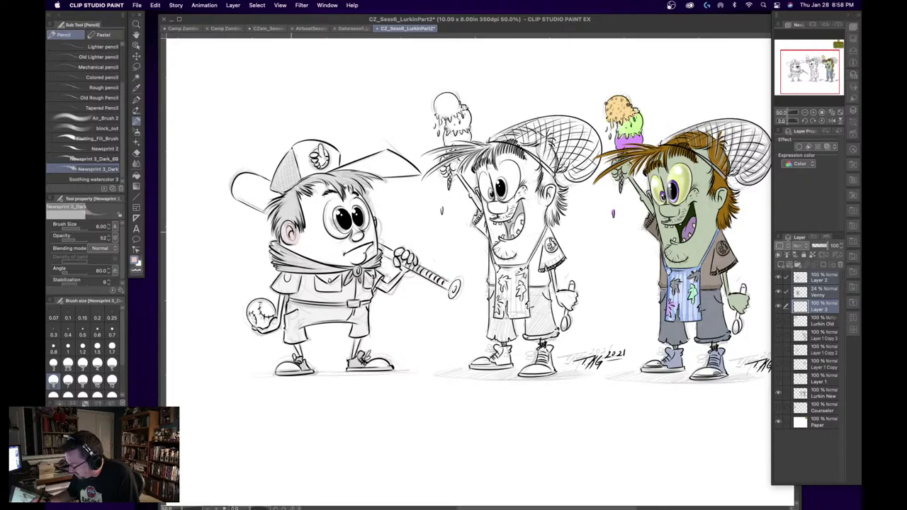
key(super+z)
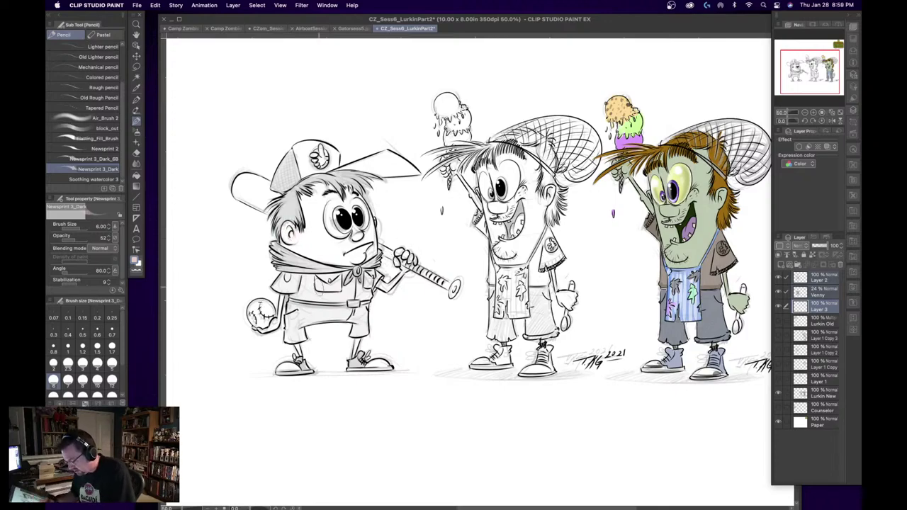
- Pick a light peach skin tone and paint the boy's face and ear, cleaning the color out of the eyes
click(134, 262)
drag(377, 235, 363, 243)
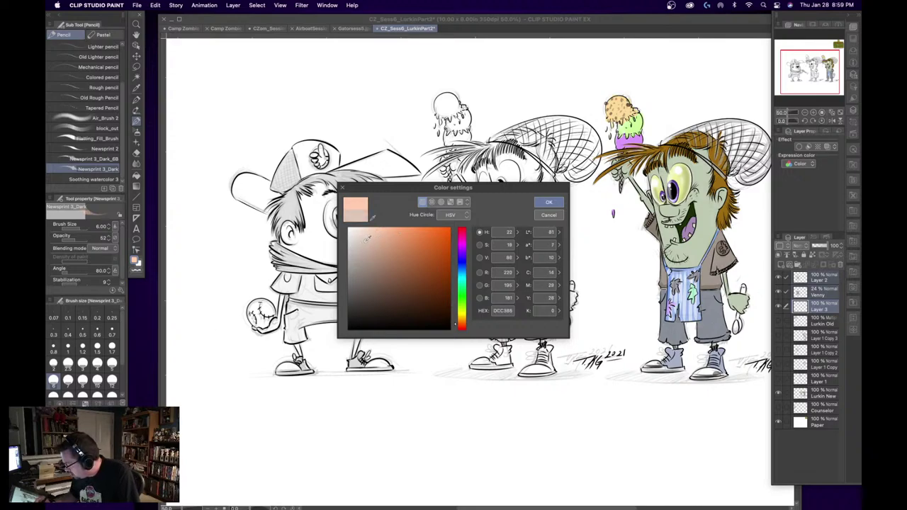
click(549, 202)
mouse_move(319, 200)
mouse_down()
mouse_move(309, 240)
mouse_move(318, 227)
mouse_move(311, 192)
mouse_move(325, 184)
mouse_move(365, 212)
mouse_move(372, 252)
mouse_move(327, 232)
mouse_move(299, 241)
mouse_move(283, 228)
mouse_move(287, 240)
mouse_move(316, 253)
mouse_move(366, 253)
mouse_move(342, 242)
mouse_move(332, 205)
mouse_up()
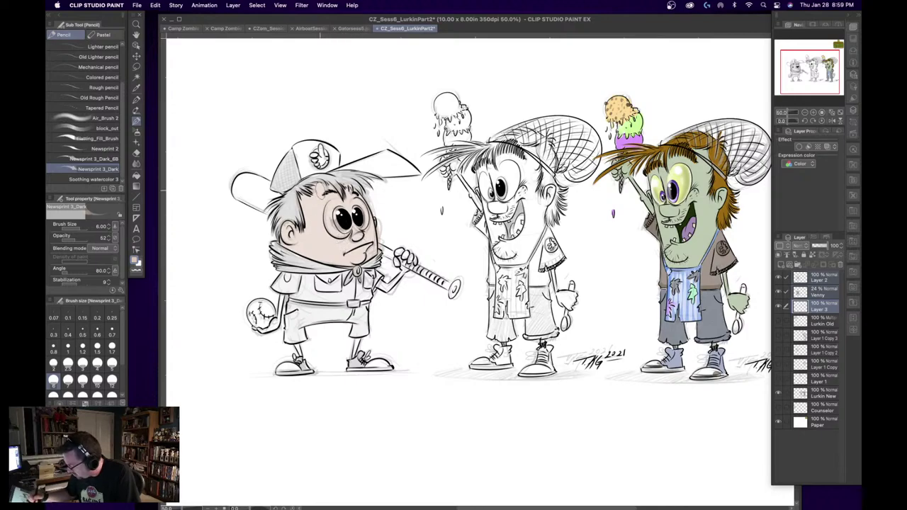
click(138, 262)
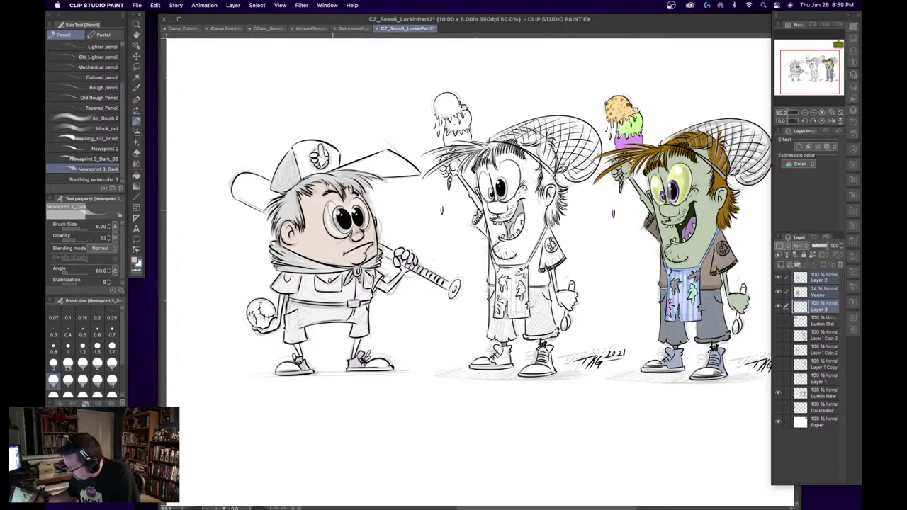
- Paint the boy's irises blue on Layer 3 with the brush size reduced to 3
click(823, 322)
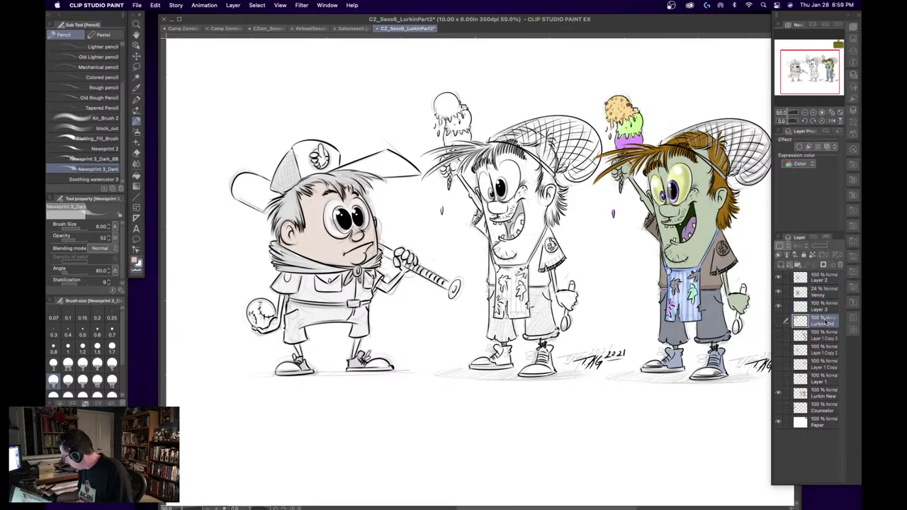
click(817, 291)
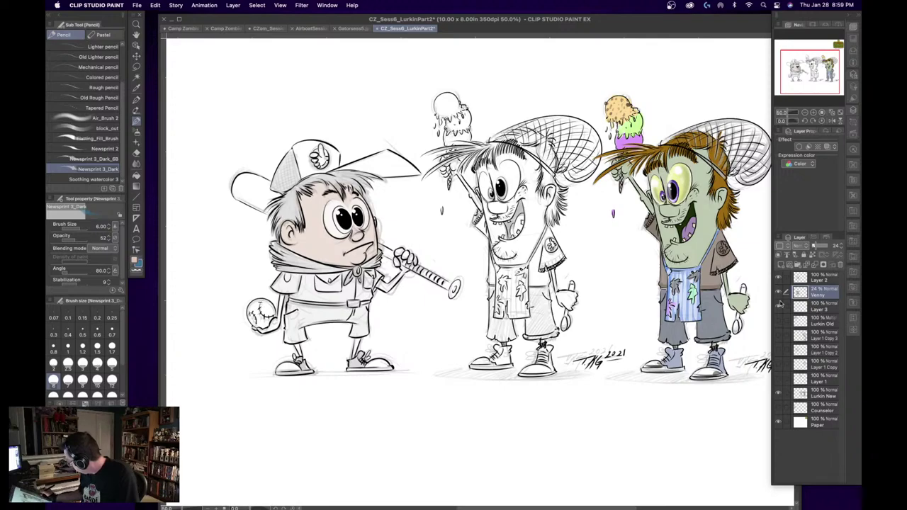
key(bracketleft)
key(bracketleft)
key(bracketleft)
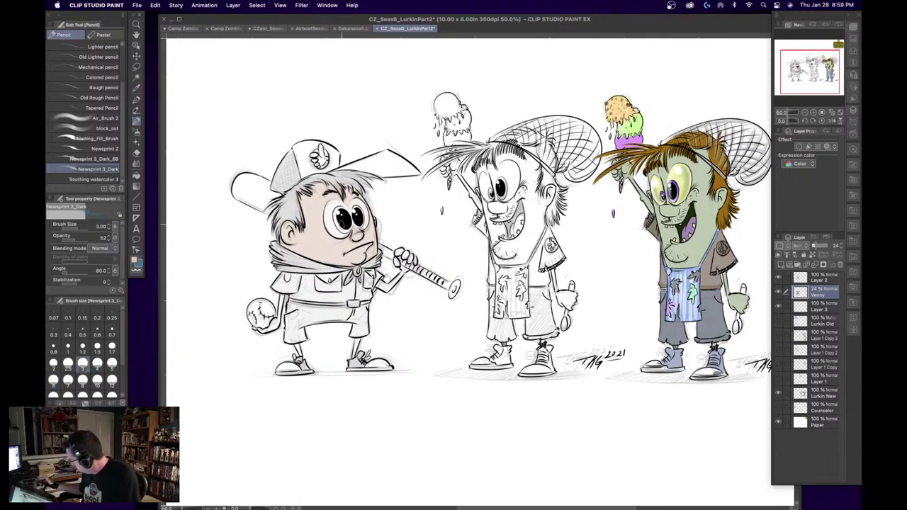
click(819, 306)
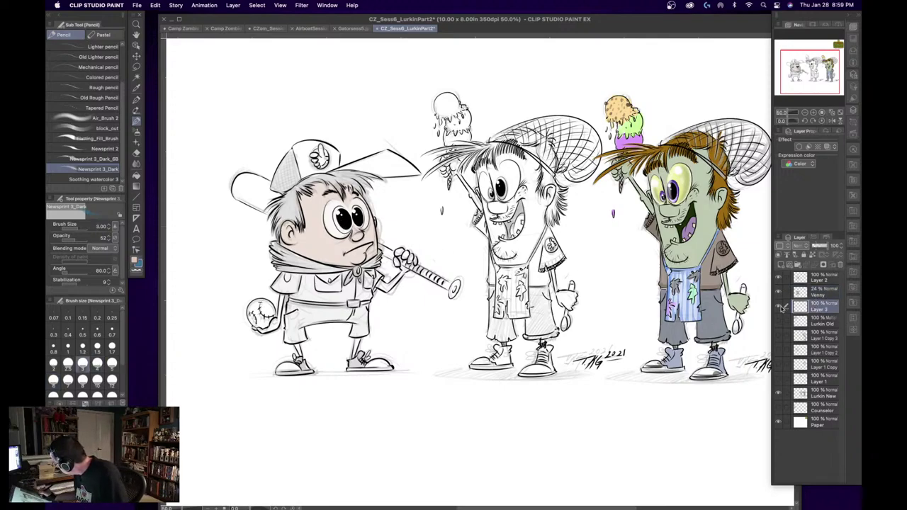
click(780, 307)
click(780, 306)
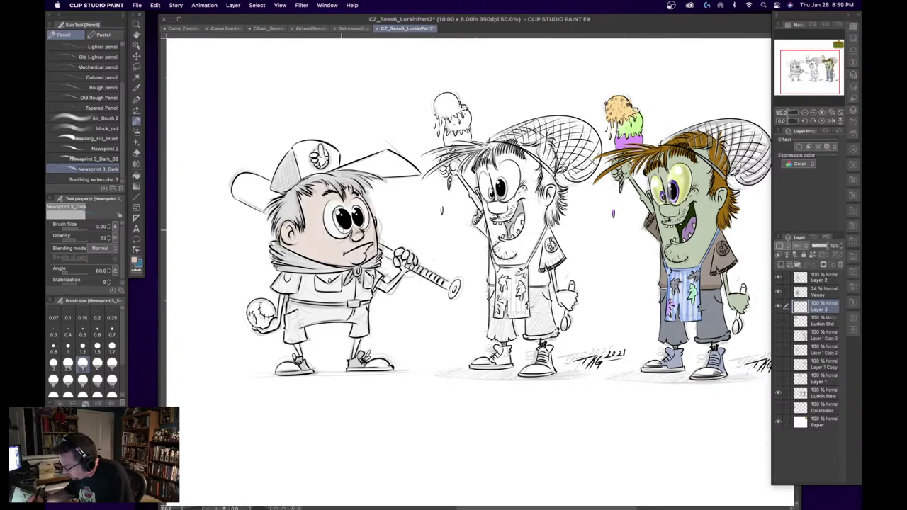
drag(343, 222, 340, 209)
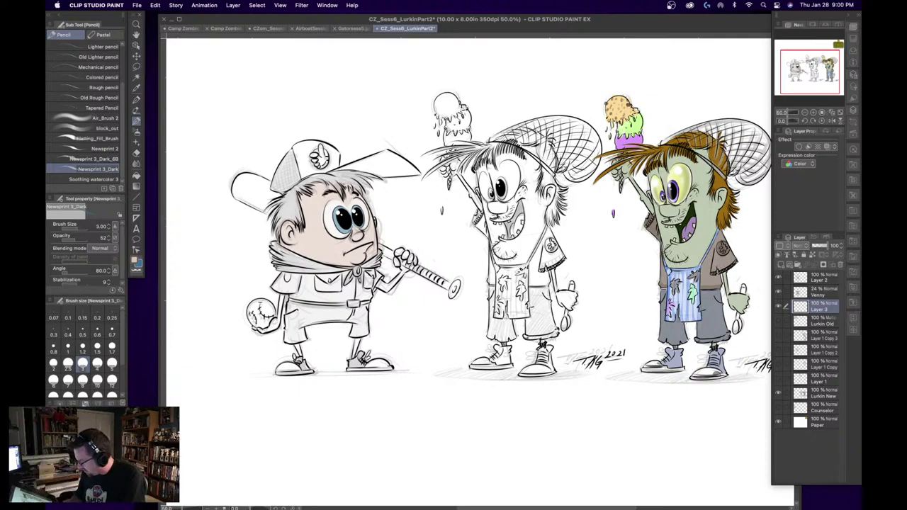
- Clear the peach color from the boy's face, try a darker muted skin tone on the cheek and undo it
mouse_move(309, 192)
mouse_down()
mouse_move(315, 212)
mouse_move(303, 248)
mouse_move(323, 241)
mouse_move(354, 254)
mouse_move(345, 245)
mouse_move(360, 239)
mouse_move(372, 248)
mouse_move(376, 225)
mouse_up()
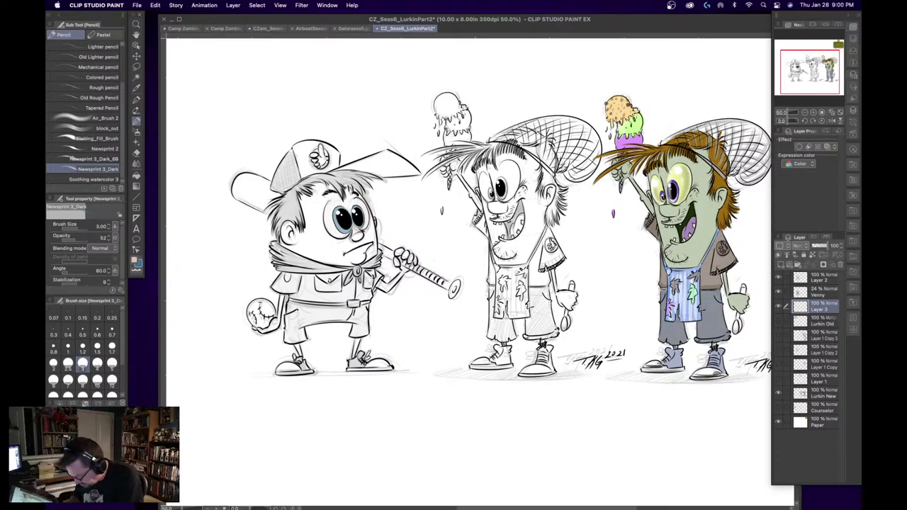
double_click(139, 266)
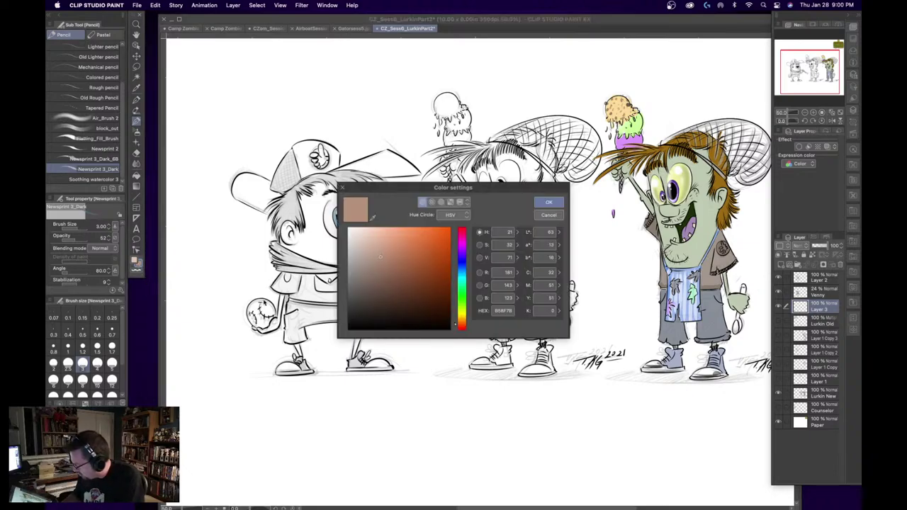
mouse_move(374, 256)
mouse_down()
mouse_move(363, 262)
mouse_move(360, 254)
mouse_up()
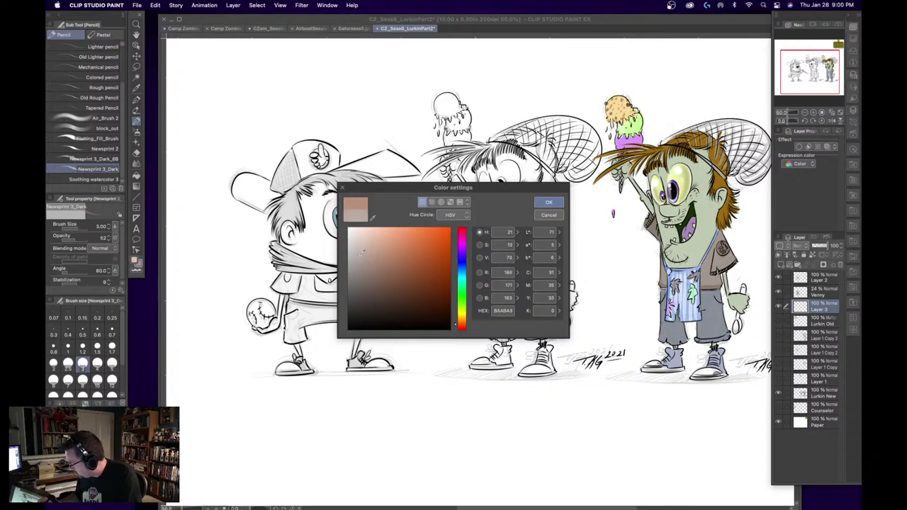
click(548, 202)
mouse_move(304, 201)
mouse_down()
mouse_move(312, 237)
mouse_move(303, 205)
mouse_up()
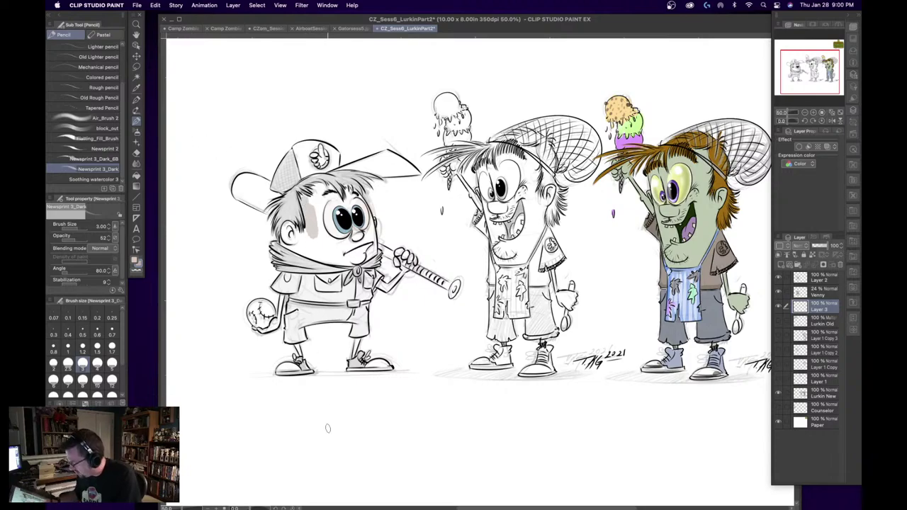
key(super+z)
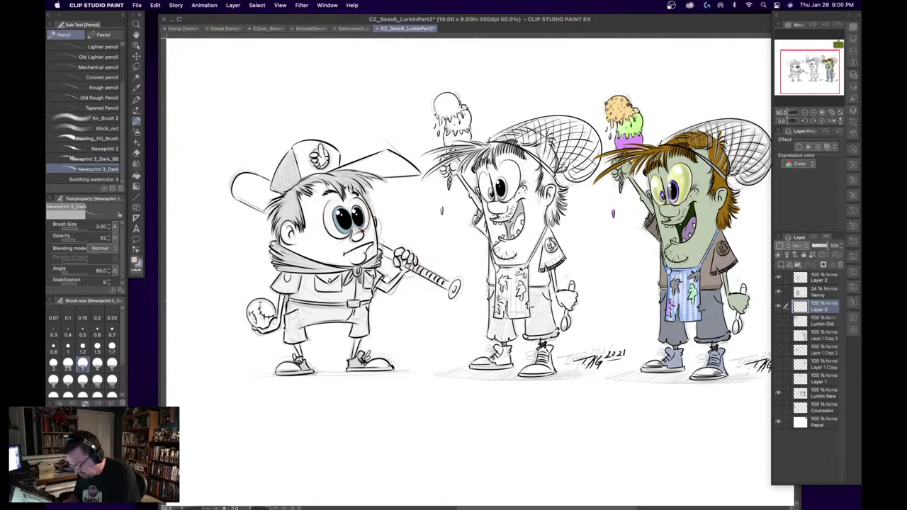
- Pick a lighter muted beige skin tone and paint the boy's face and ear on Layer 3
click(138, 262)
drag(361, 260, 365, 246)
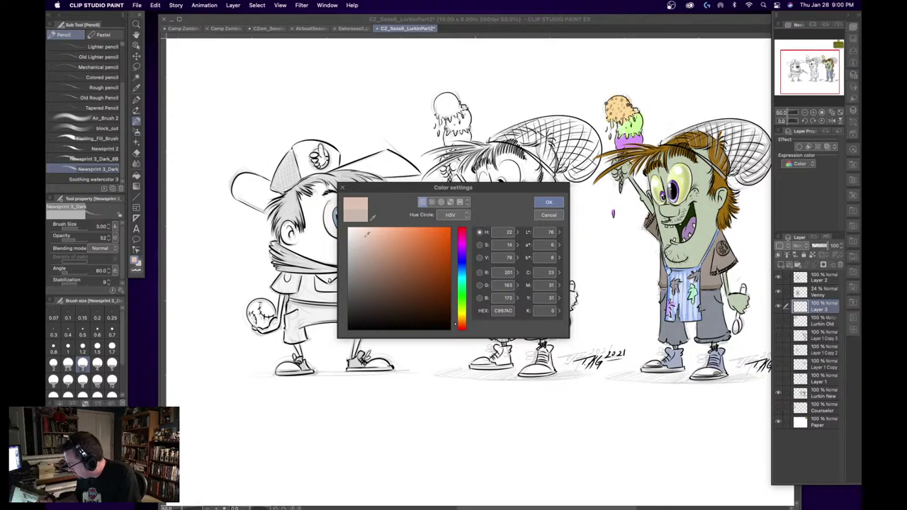
click(548, 202)
mouse_move(311, 201)
mouse_down()
mouse_move(310, 231)
mouse_move(317, 205)
mouse_move(321, 234)
mouse_move(317, 194)
mouse_move(324, 185)
mouse_move(329, 207)
mouse_move(331, 187)
mouse_move(316, 225)
mouse_move(298, 241)
mouse_move(284, 234)
mouse_move(287, 246)
mouse_move(340, 257)
mouse_move(306, 239)
mouse_move(335, 249)
mouse_move(331, 238)
mouse_move(347, 245)
mouse_move(337, 243)
mouse_move(357, 232)
mouse_move(364, 253)
mouse_move(348, 262)
mouse_move(369, 254)
mouse_move(374, 225)
mouse_move(368, 201)
mouse_move(352, 190)
mouse_move(347, 201)
mouse_up()
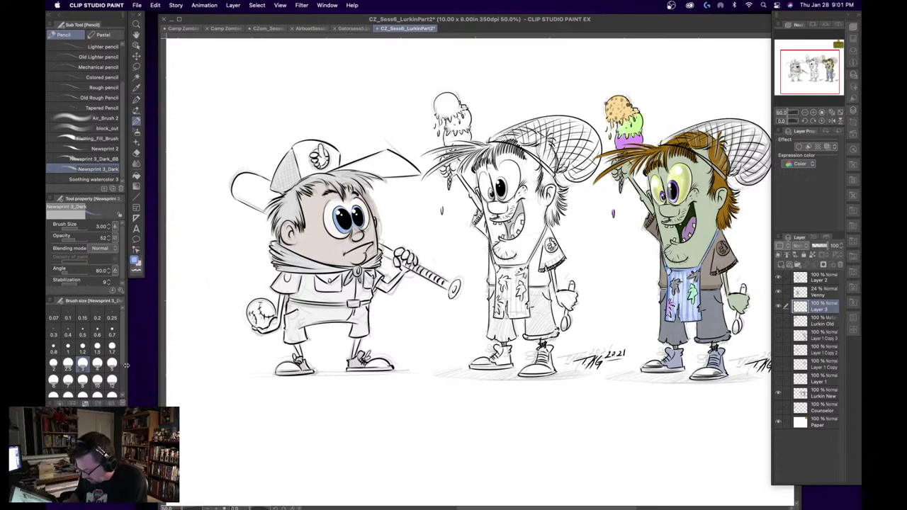
- Shift the skin tone to a yellower light beige with hue 32 and paint the boy's arms and hands on Layer 3
click(136, 88)
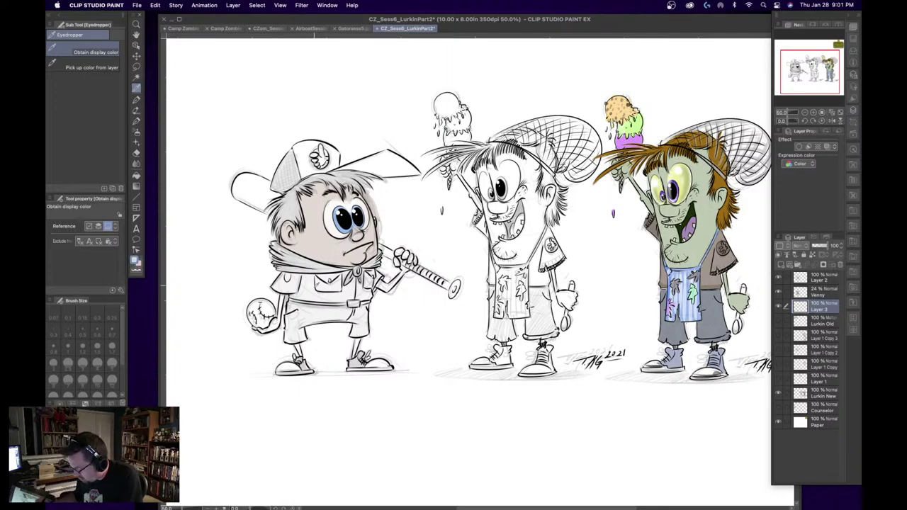
click(137, 122)
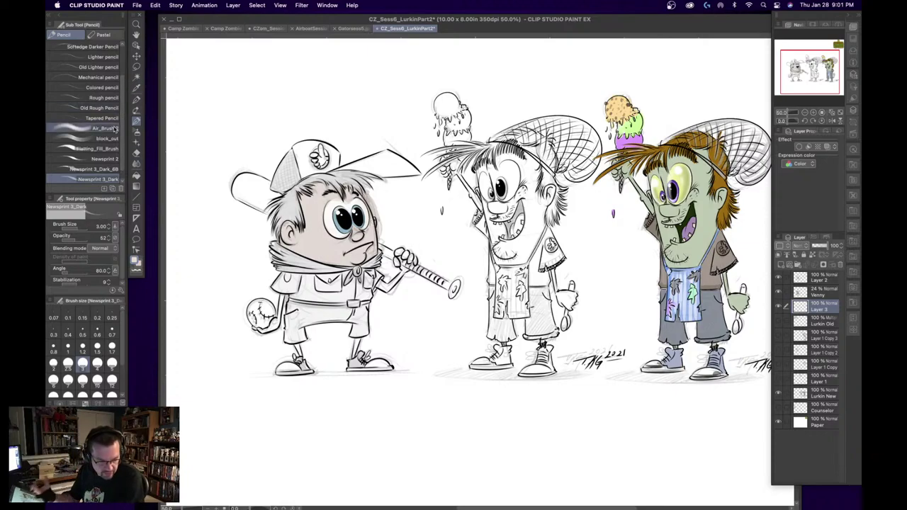
click(137, 261)
drag(368, 245, 362, 239)
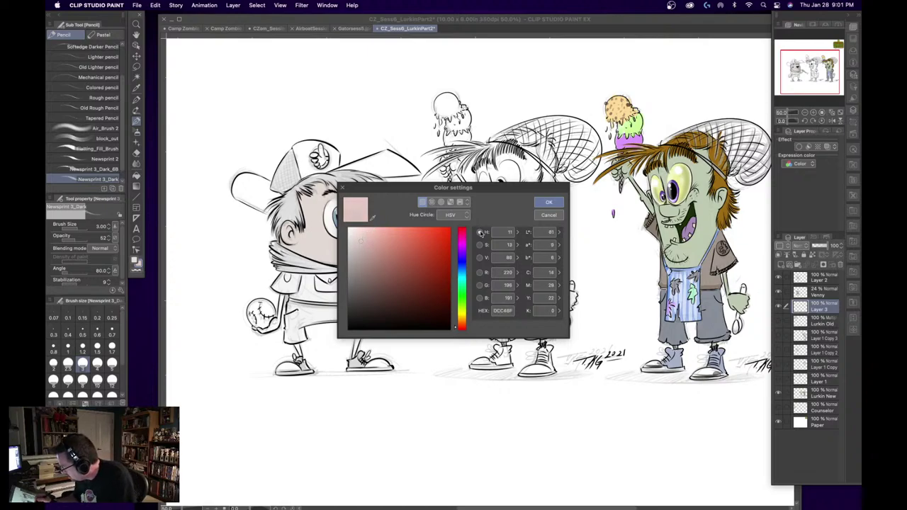
drag(457, 326, 457, 323)
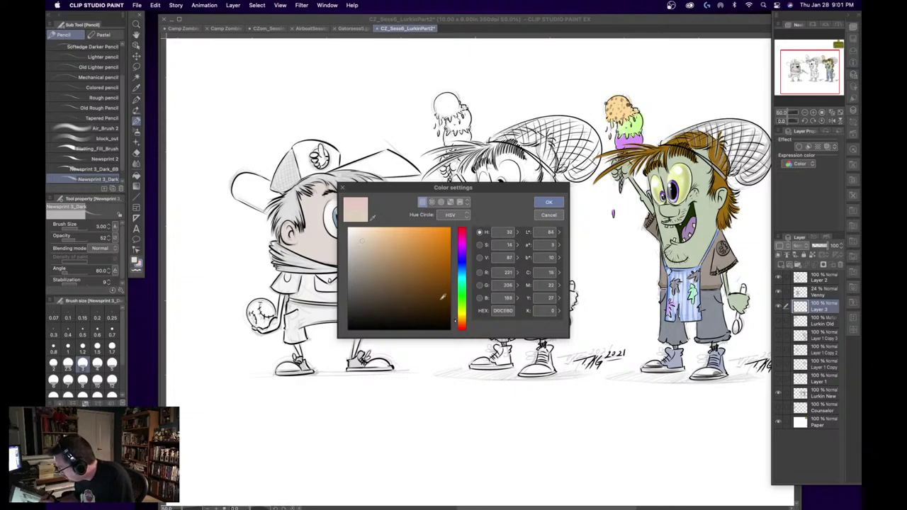
click(549, 201)
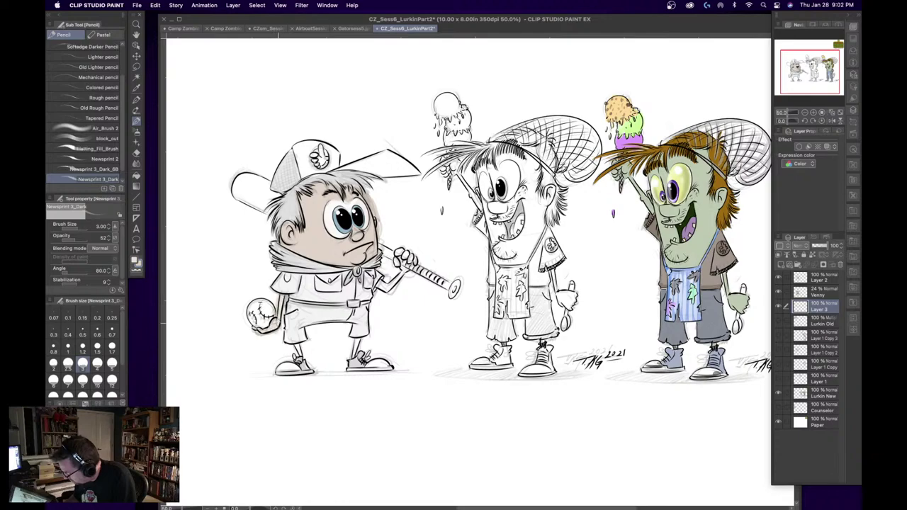
mouse_move(381, 285)
mouse_down()
mouse_move(398, 278)
mouse_move(408, 253)
mouse_move(418, 261)
mouse_up()
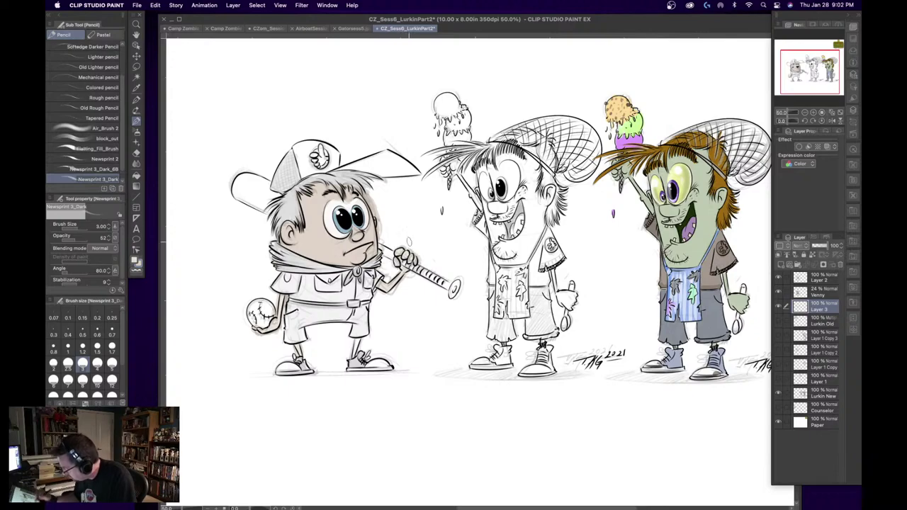
- Move the Venny layer below Layer 3, then sample a light skin tone from the boy's forearm for painting on Layer 3
drag(816, 291, 809, 319)
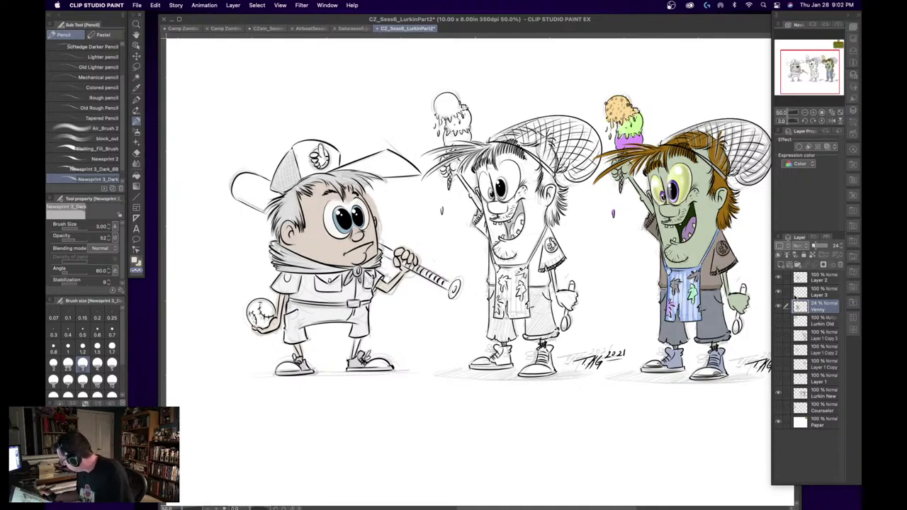
click(821, 293)
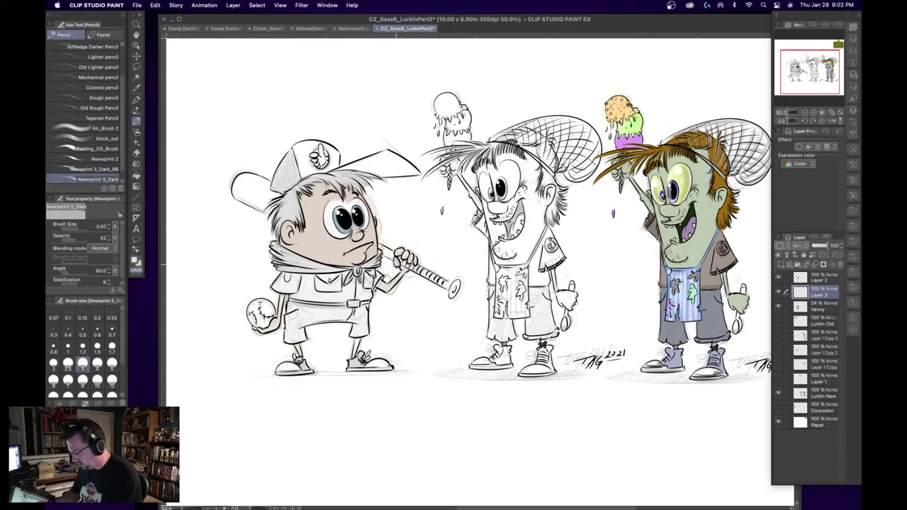
click(137, 88)
click(385, 282)
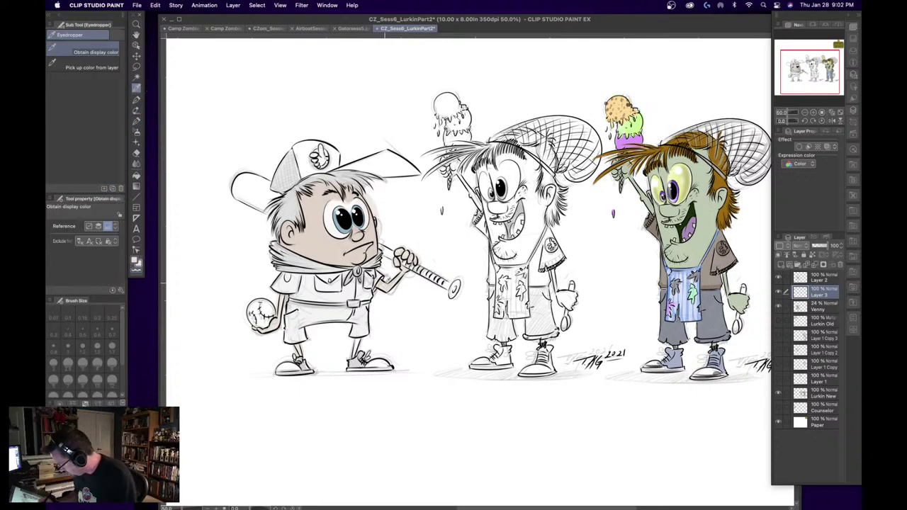
click(137, 121)
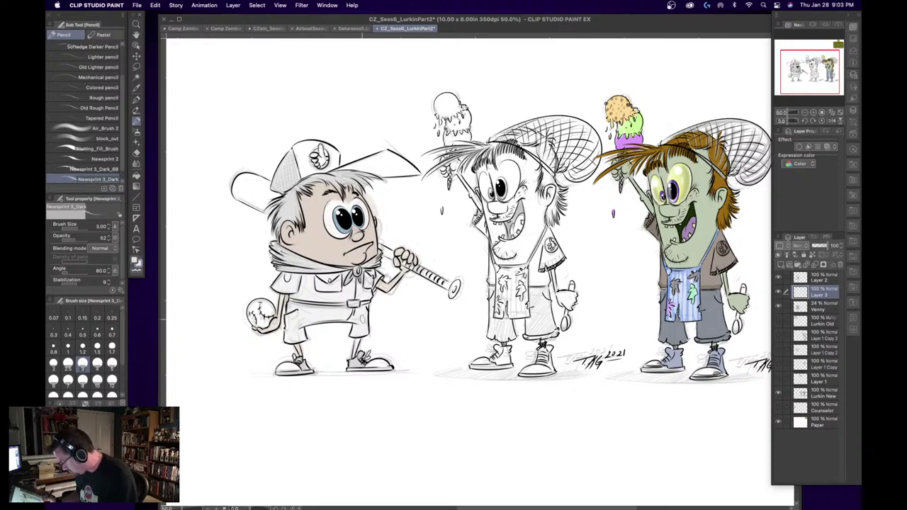
click(134, 264)
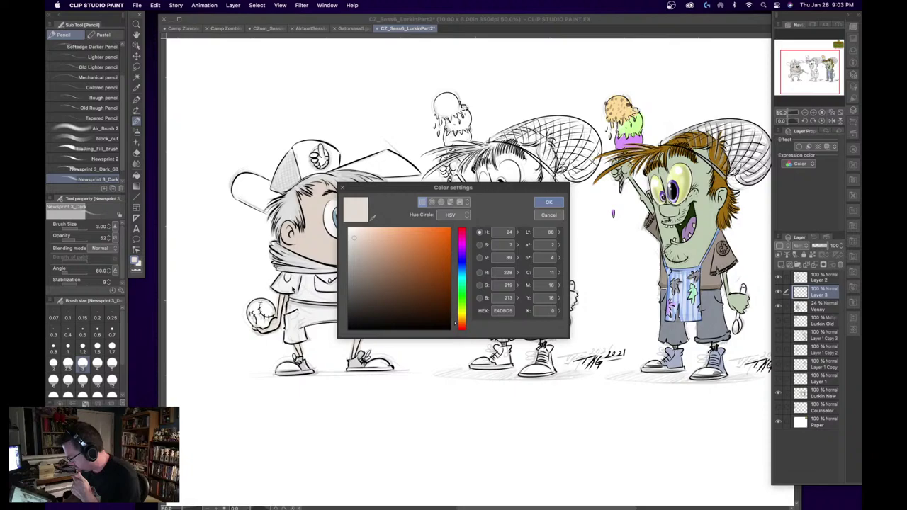
click(548, 202)
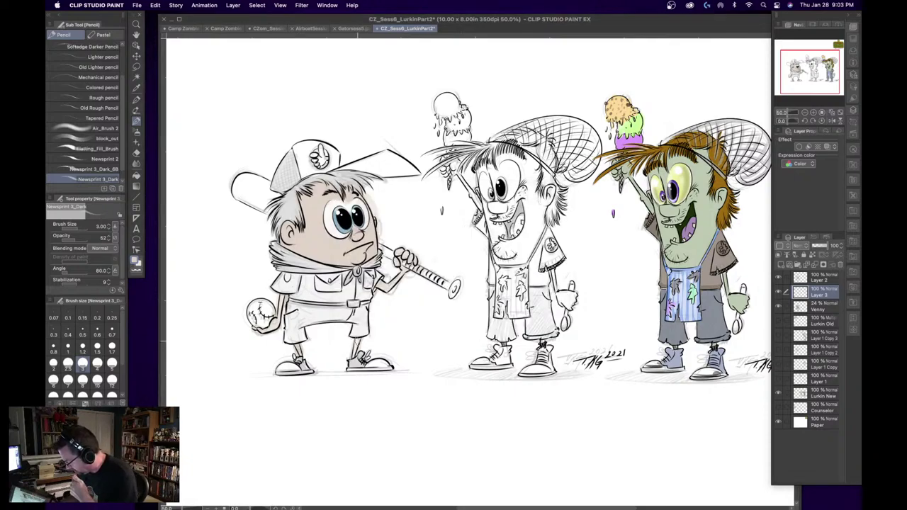
- Add a new layer above Layer 3 and reduce the Newsprint 3_Dark pencil's brush size to 1.7
click(137, 152)
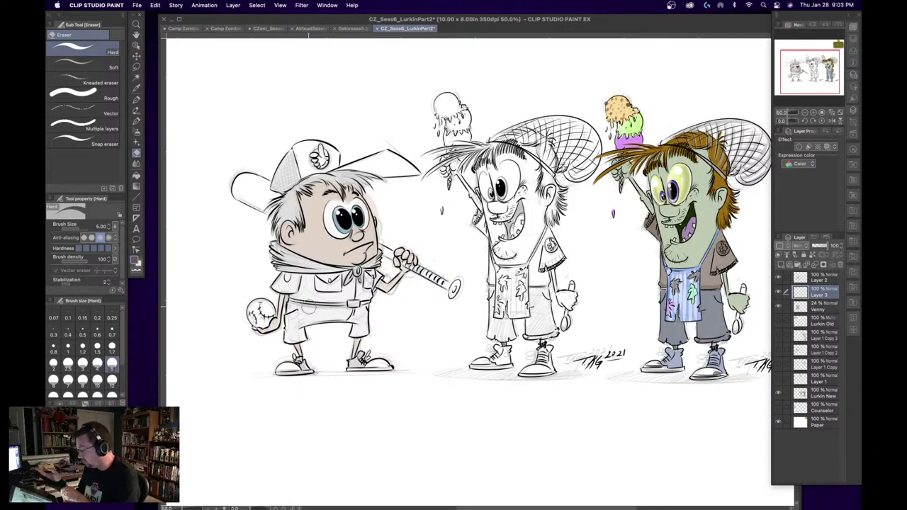
click(136, 120)
key(bracketleft)
key(bracketleft)
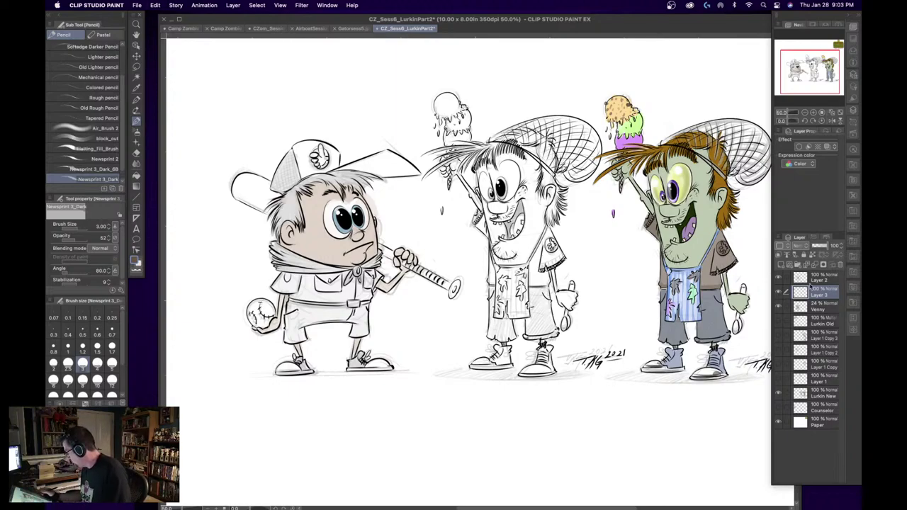
click(782, 267)
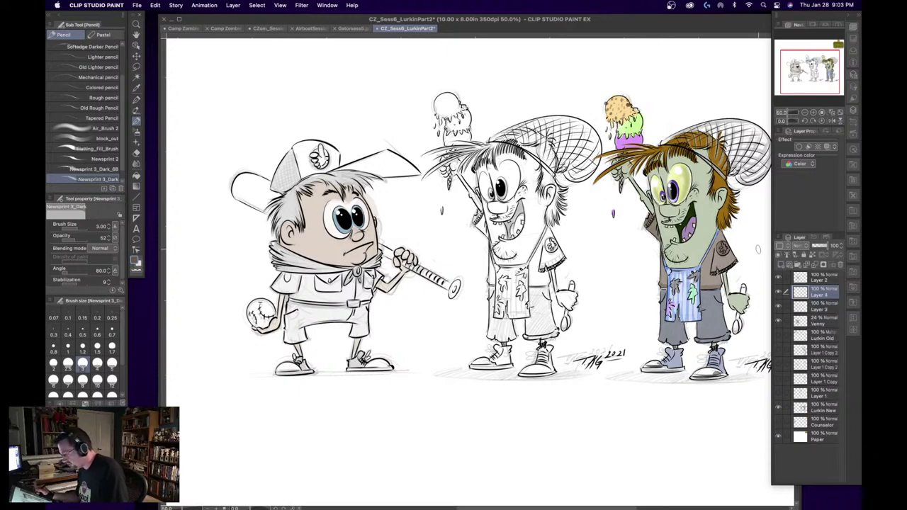
key(bracketleft)
key(bracketleft)
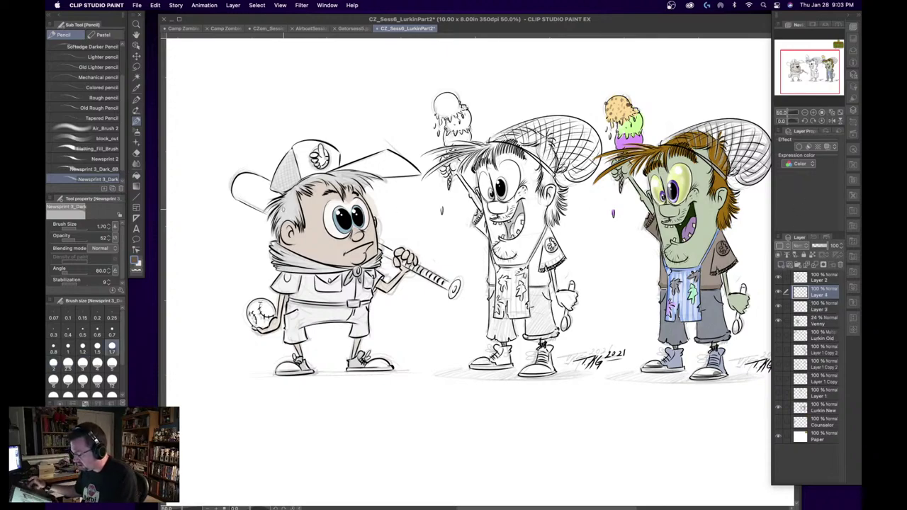
- Undo a test stroke on the boy's hair and choose a dark brown with hue 32 as the hair color
mouse_move(285, 218)
mouse_down()
mouse_move(294, 198)
mouse_move(277, 218)
mouse_move(279, 237)
mouse_up()
key(super+z)
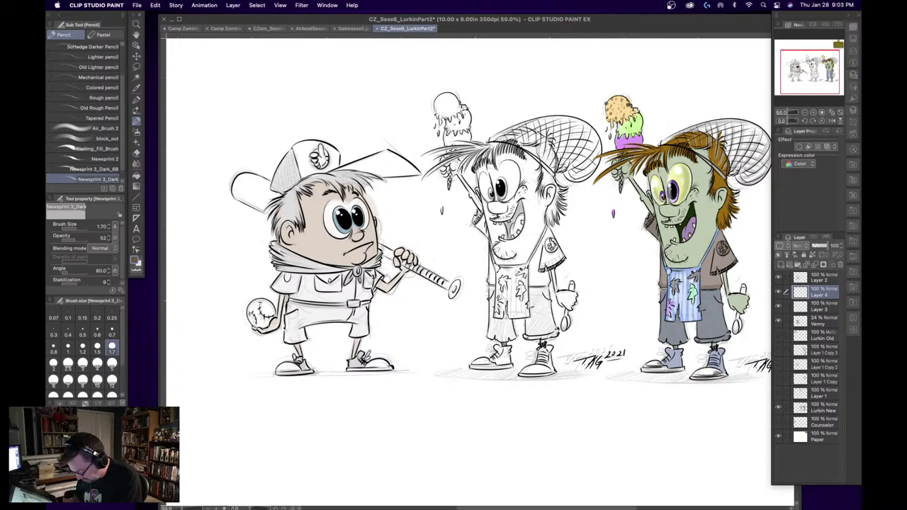
double_click(135, 262)
click(387, 286)
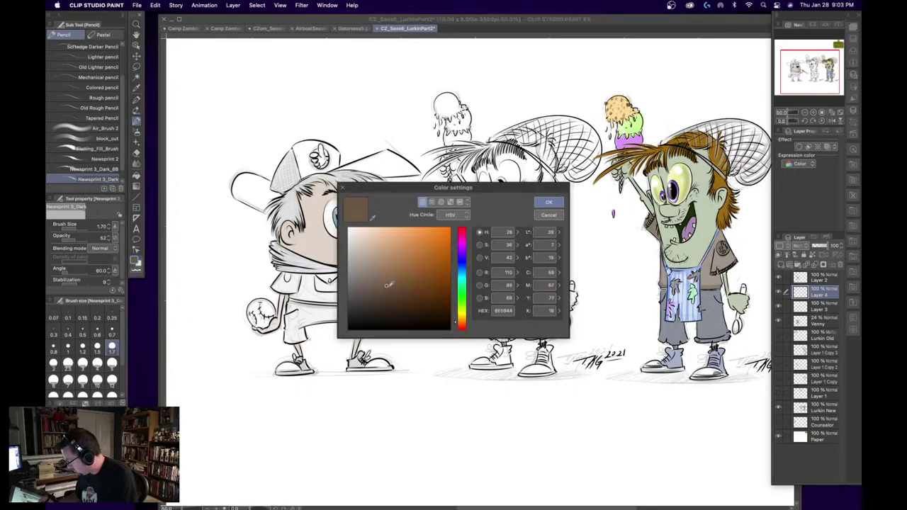
drag(387, 285, 397, 283)
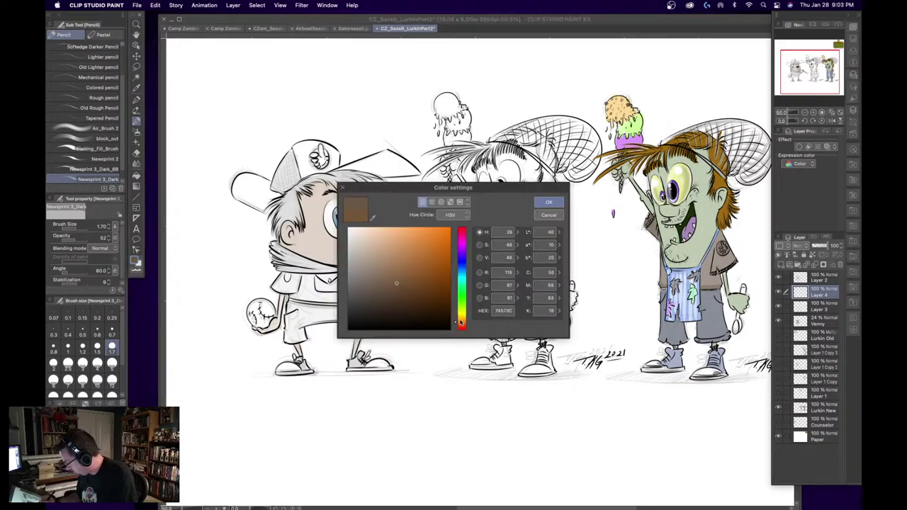
drag(459, 322, 459, 321)
drag(396, 283, 397, 300)
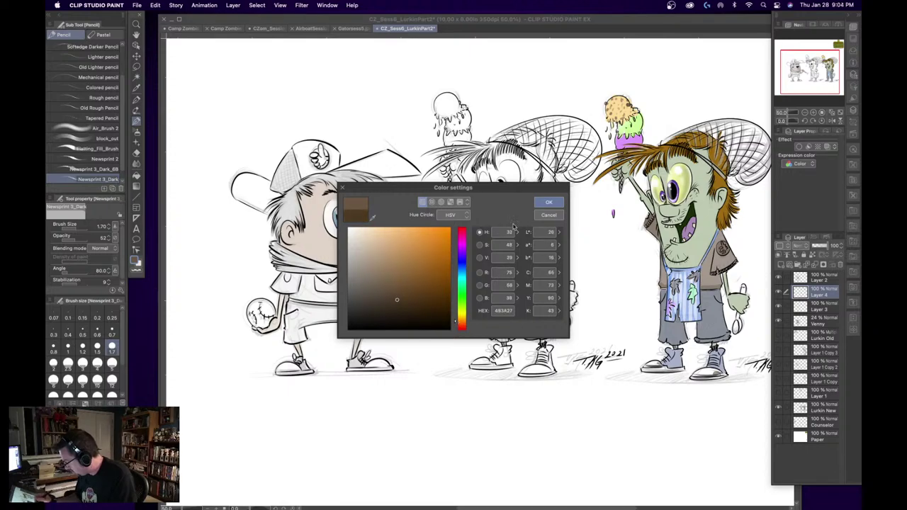
click(548, 202)
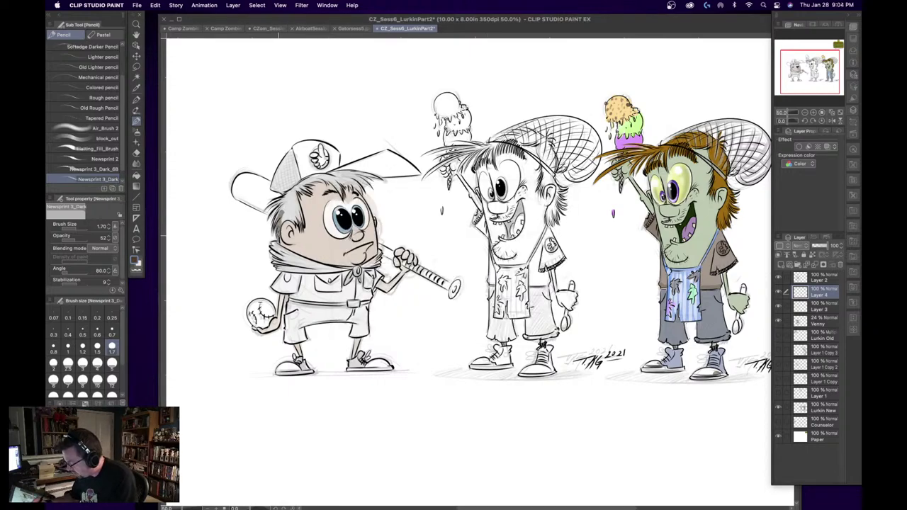
- Paint the boy's hair dark brown on Layer 4, from the sideburn by the ear across the fringe under the cap
mouse_move(284, 205)
mouse_down()
mouse_move(276, 222)
mouse_move(267, 211)
mouse_move(279, 203)
mouse_move(278, 231)
mouse_move(287, 216)
mouse_move(292, 225)
mouse_up()
drag(297, 191, 286, 223)
drag(292, 191, 282, 200)
mouse_move(297, 183)
mouse_down()
mouse_move(289, 197)
mouse_move(302, 187)
mouse_up()
mouse_move(308, 185)
mouse_down()
mouse_move(296, 198)
mouse_move(310, 182)
mouse_move(330, 197)
mouse_move(313, 182)
mouse_move(329, 186)
mouse_up()
mouse_move(334, 174)
mouse_down()
mouse_move(317, 178)
mouse_move(333, 183)
mouse_up()
mouse_move(355, 182)
mouse_down()
mouse_move(345, 189)
mouse_move(330, 177)
mouse_up()
mouse_move(345, 170)
mouse_down()
mouse_move(341, 179)
mouse_move(357, 177)
mouse_up()
drag(335, 172, 359, 177)
mouse_move(341, 176)
mouse_down()
mouse_move(360, 193)
mouse_move(350, 191)
mouse_up()
mouse_move(363, 182)
mouse_down()
mouse_move(356, 193)
mouse_move(352, 186)
mouse_up()
mouse_move(370, 176)
mouse_down()
mouse_move(350, 188)
mouse_move(353, 179)
mouse_up()
drag(381, 173, 362, 179)
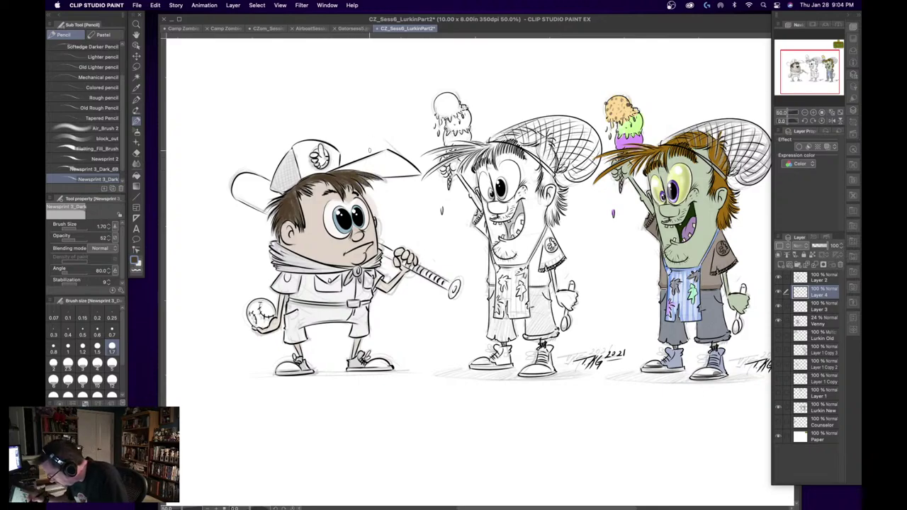
drag(296, 195, 301, 221)
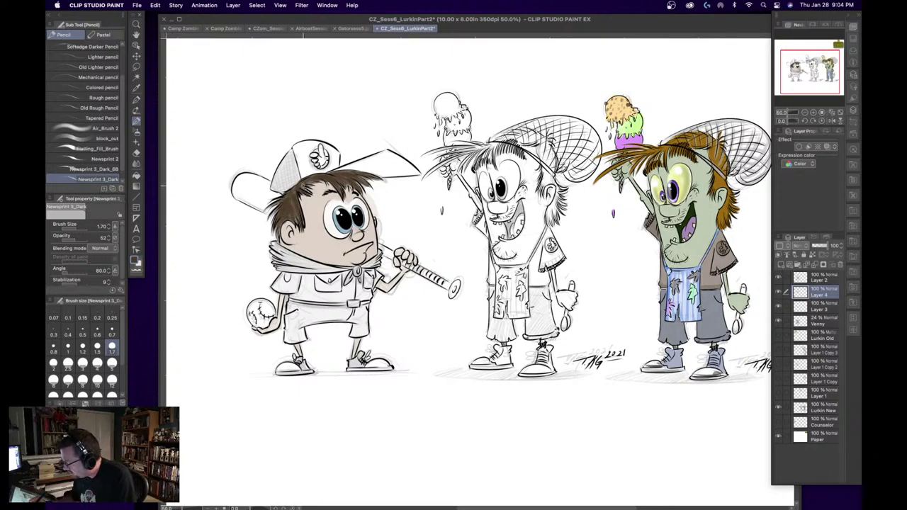
mouse_move(330, 173)
mouse_down()
mouse_move(312, 177)
mouse_move(329, 155)
mouse_up()
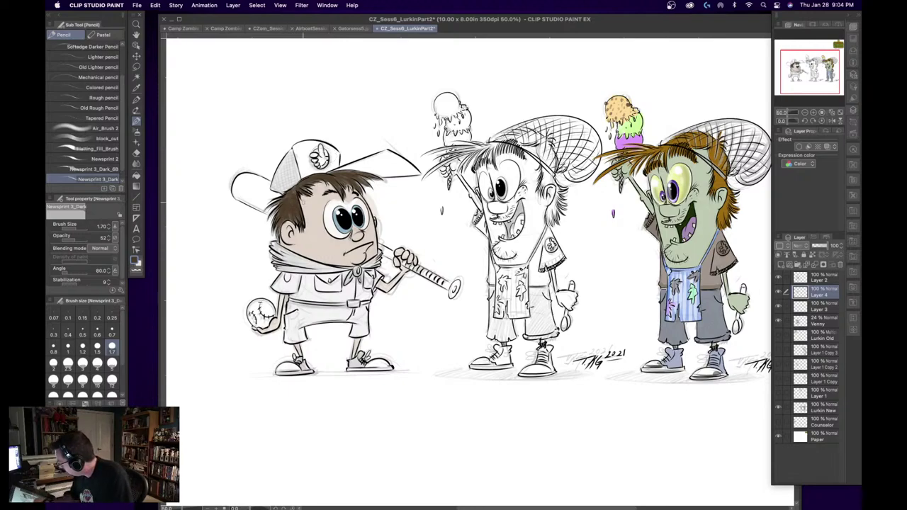
drag(282, 204, 287, 194)
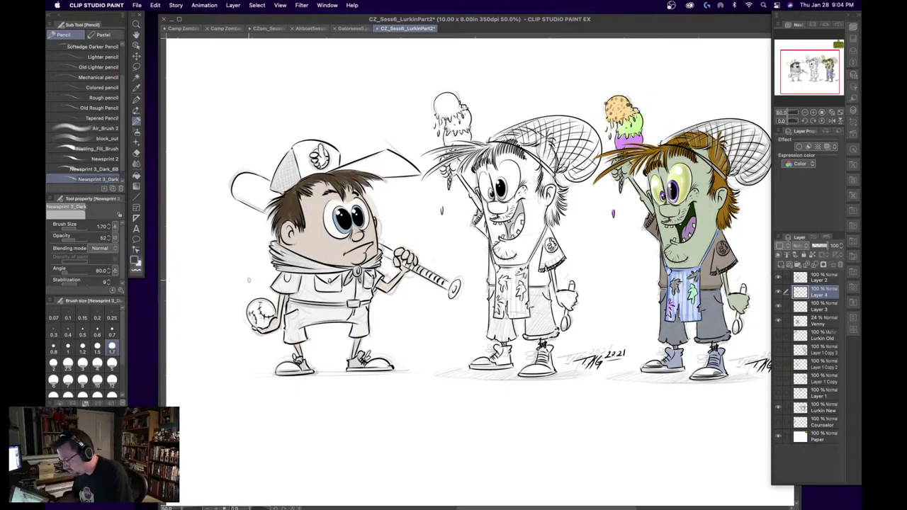
click(820, 306)
key(e)
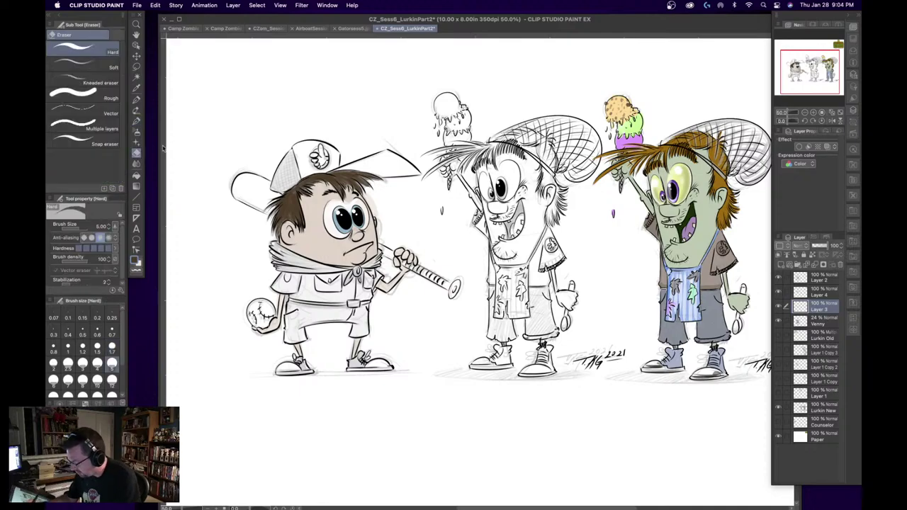
mouse_move(372, 195)
mouse_down()
mouse_move(371, 202)
mouse_move(368, 190)
mouse_up()
key(super+z)
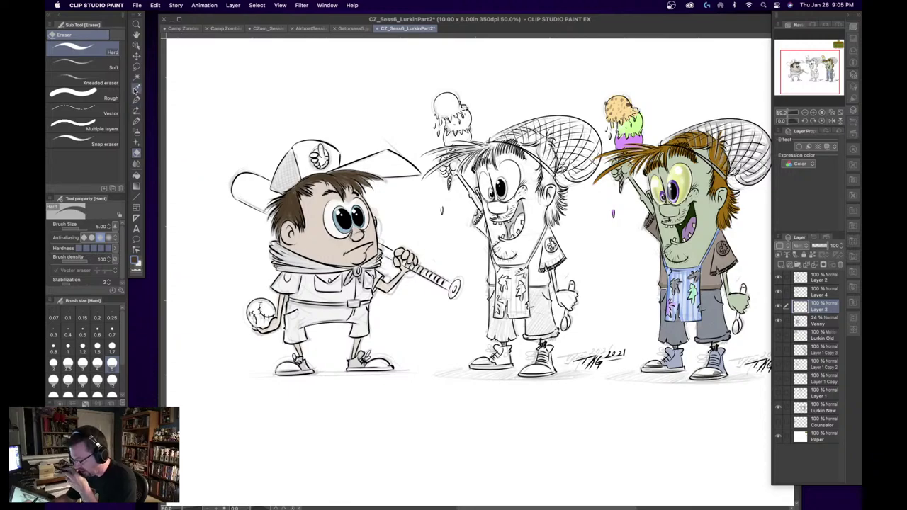
- Sample a bright green, try it on the boy's sleeve on Layer 3 and undo the stroke
click(136, 89)
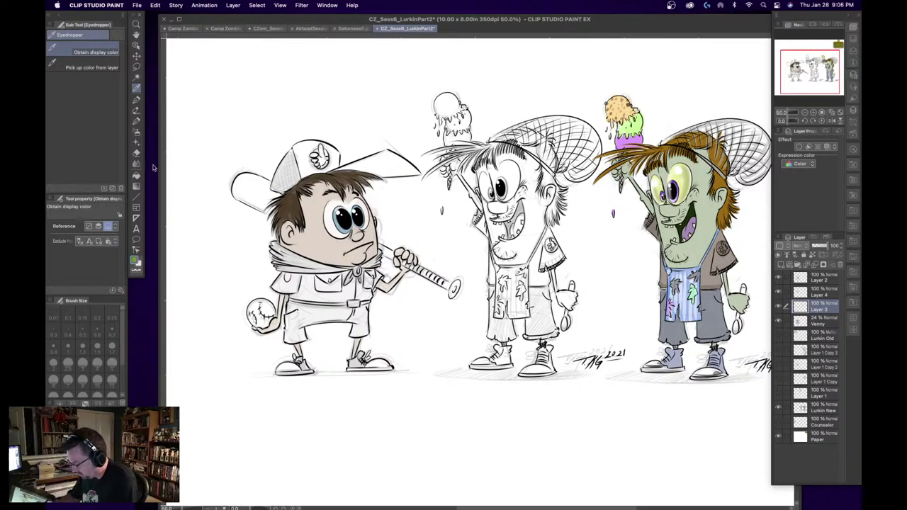
click(137, 120)
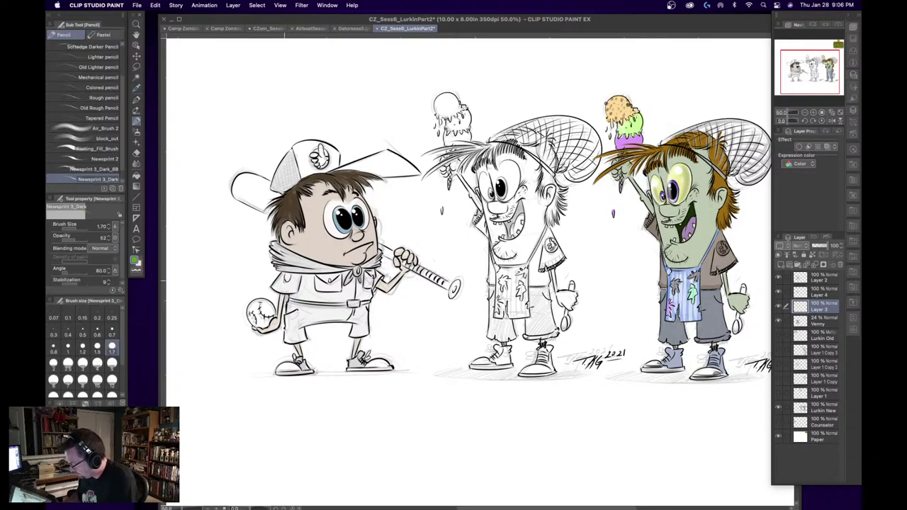
drag(287, 276, 275, 283)
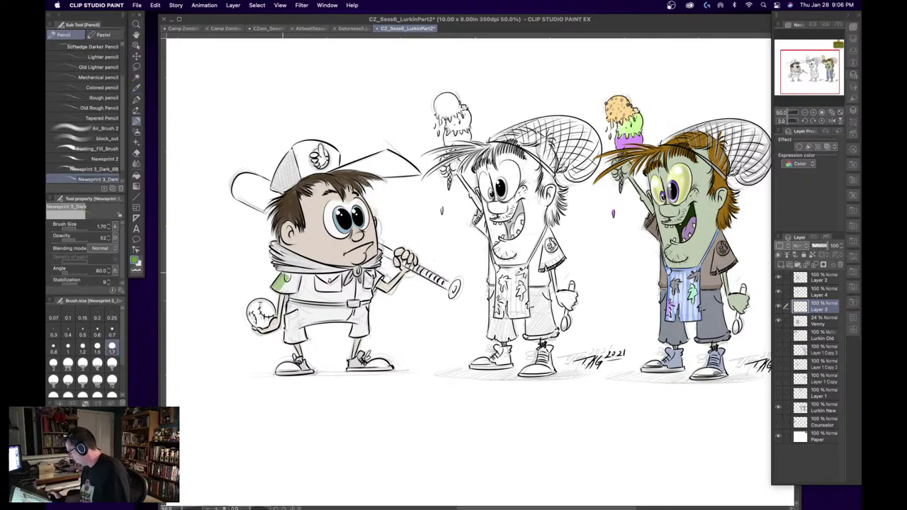
key(super+z)
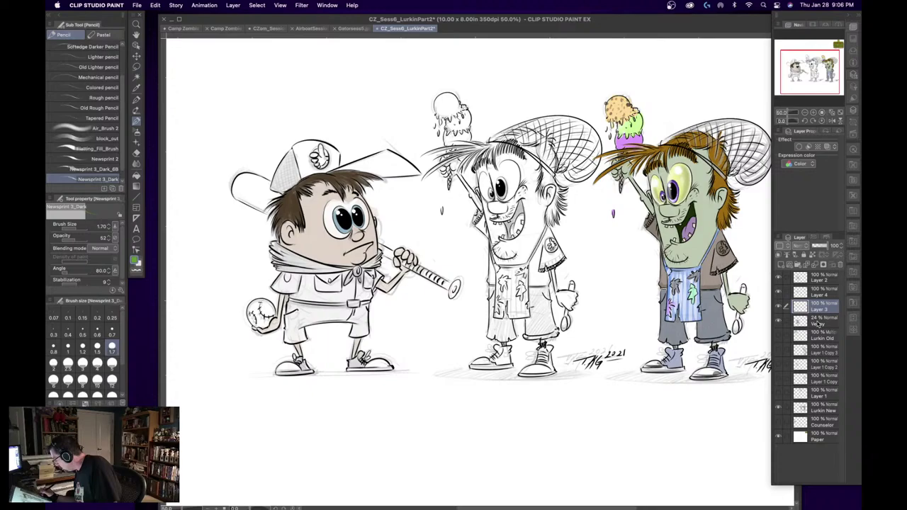
- Choose a more muted green and paint the boy's scout shirt, sleeves and pockets on Layer 4
click(779, 294)
click(779, 293)
click(816, 291)
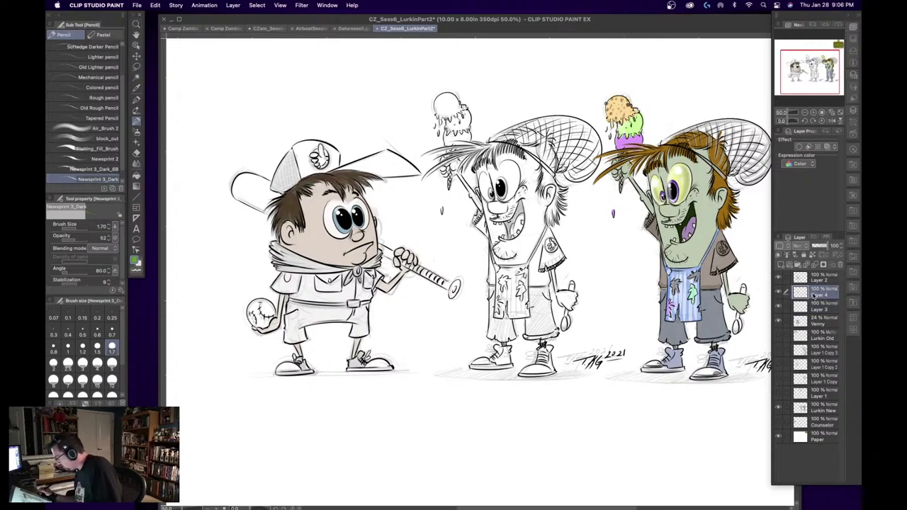
click(135, 261)
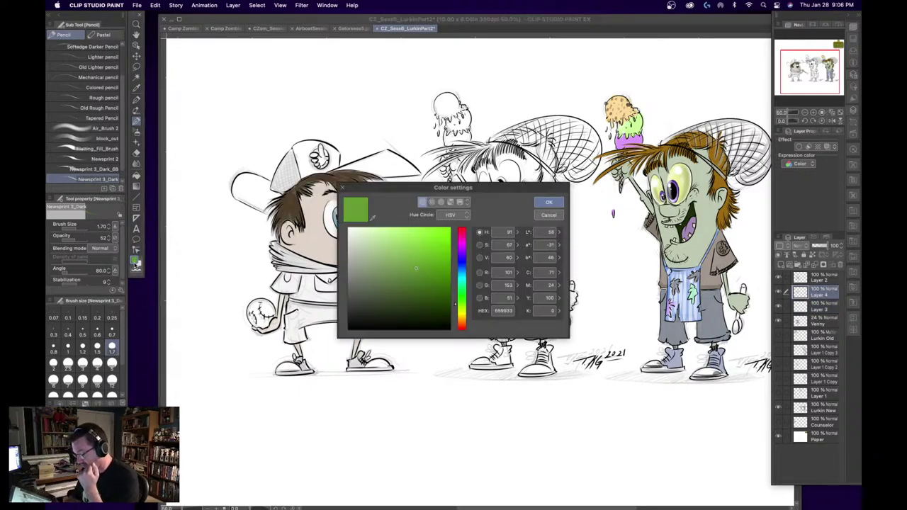
drag(412, 267, 380, 275)
click(548, 202)
mouse_move(283, 278)
mouse_down()
mouse_move(275, 286)
mouse_move(295, 291)
mouse_move(293, 273)
mouse_move(297, 298)
mouse_move(324, 275)
mouse_move(343, 275)
mouse_up()
mouse_move(342, 275)
mouse_down()
mouse_move(301, 297)
mouse_move(345, 300)
mouse_move(324, 291)
mouse_move(363, 286)
mouse_move(364, 272)
mouse_move(371, 289)
mouse_move(345, 297)
mouse_move(370, 297)
mouse_move(372, 277)
mouse_move(373, 290)
mouse_move(381, 279)
mouse_move(298, 295)
mouse_move(351, 299)
mouse_up()
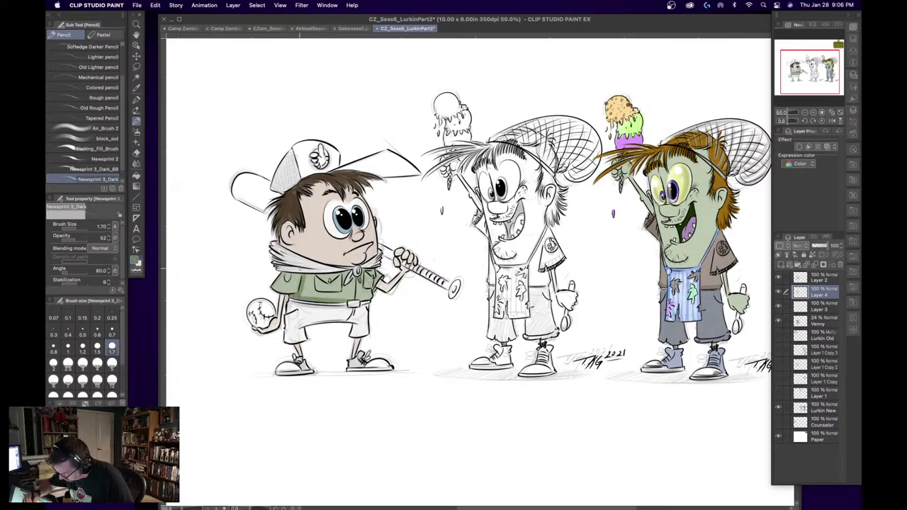
drag(315, 267, 318, 278)
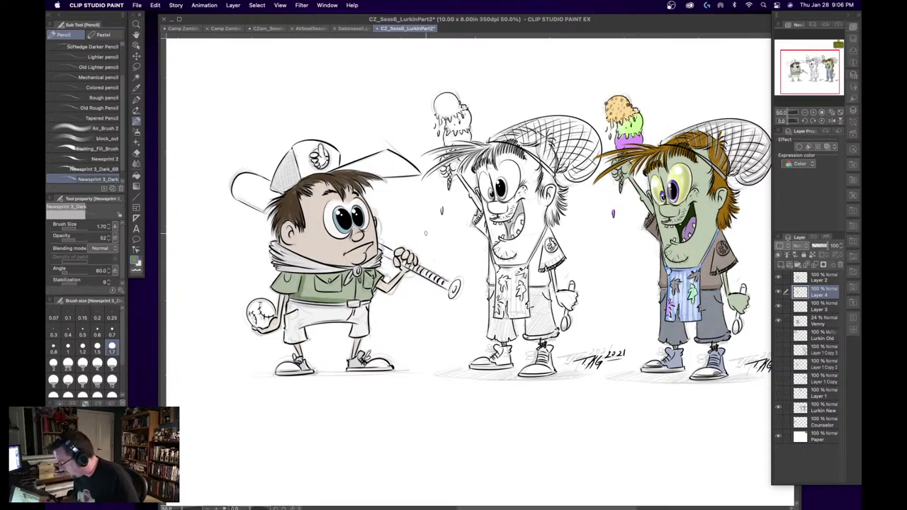
- Deepen the muted green shading across the boy's scout shirt, sleeves and pockets on Layer 4
click(813, 120)
click(813, 120)
click(813, 120)
click(813, 121)
click(813, 120)
click(813, 120)
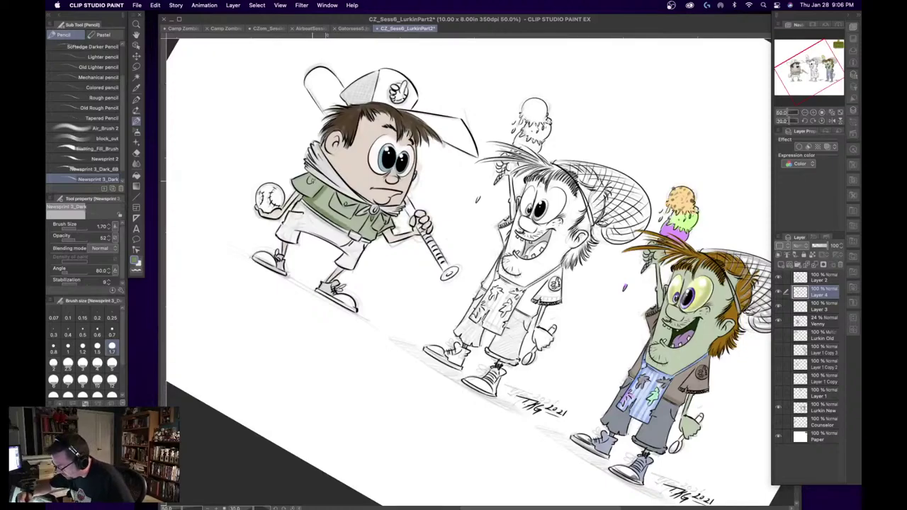
mouse_move(309, 177)
mouse_down()
mouse_move(386, 216)
mouse_move(379, 235)
mouse_move(389, 224)
mouse_up()
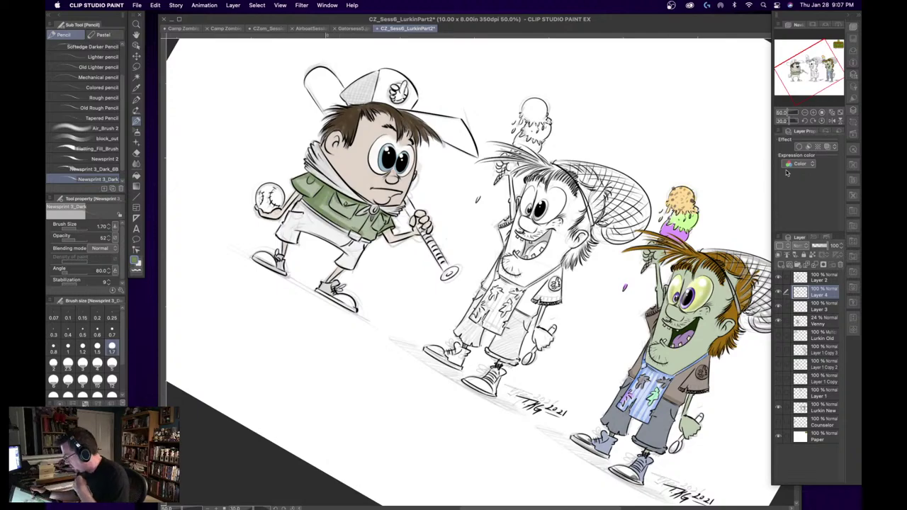
click(813, 122)
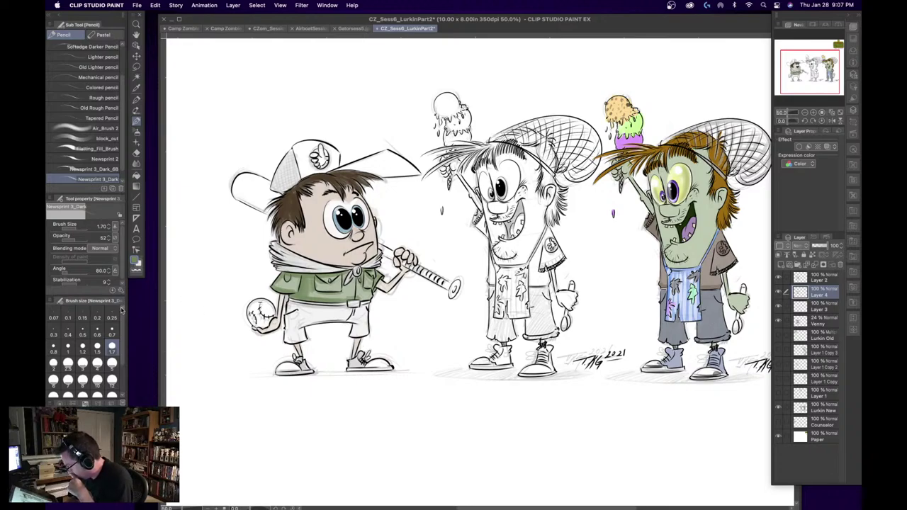
- Choose a grey-blue with hue 216, saturation 14 and value 55 as the drawing color
click(136, 88)
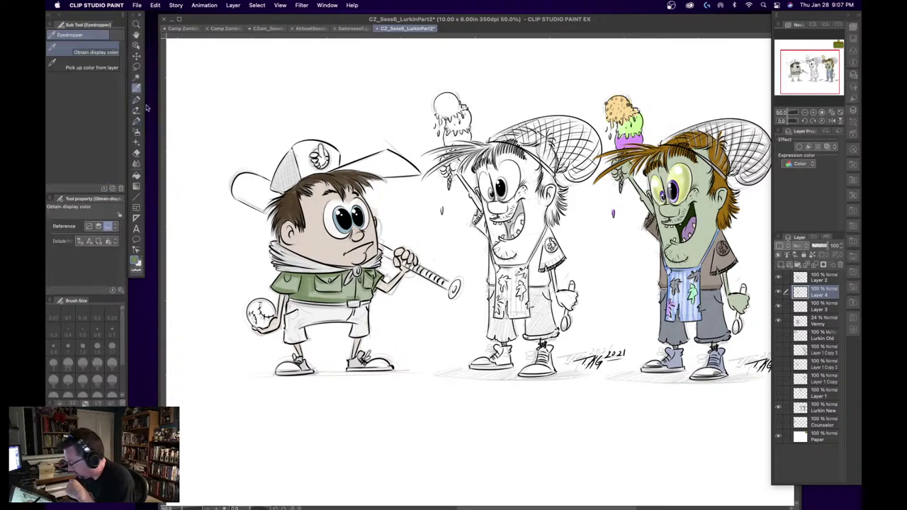
click(137, 261)
drag(358, 267, 363, 271)
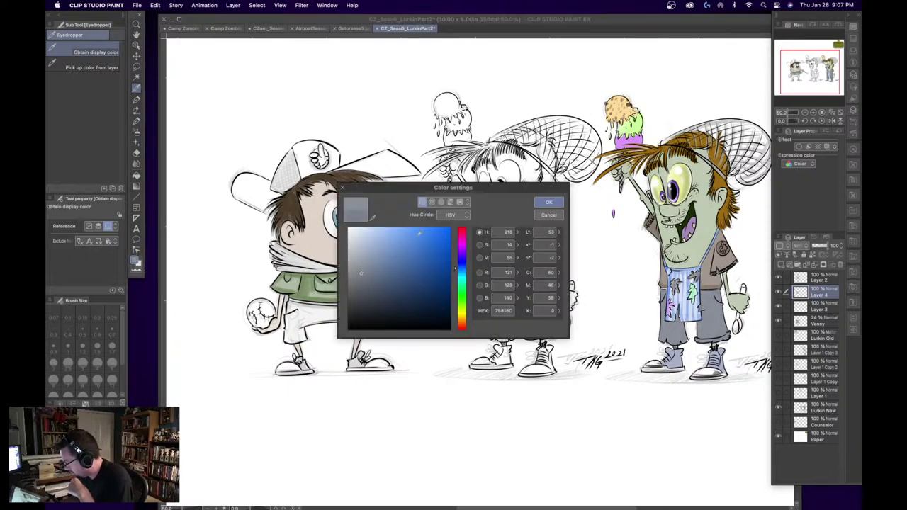
click(548, 202)
- Paint the boy's shorts grey-blue with the Newsprint 3_Dark pencil on Layer 4, shading both legs and the waist
click(805, 121)
click(804, 121)
click(804, 120)
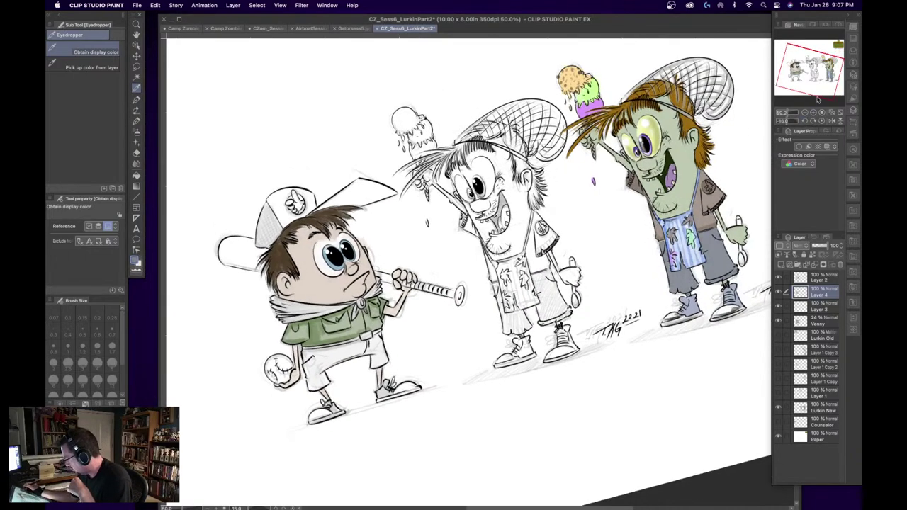
drag(817, 77, 804, 82)
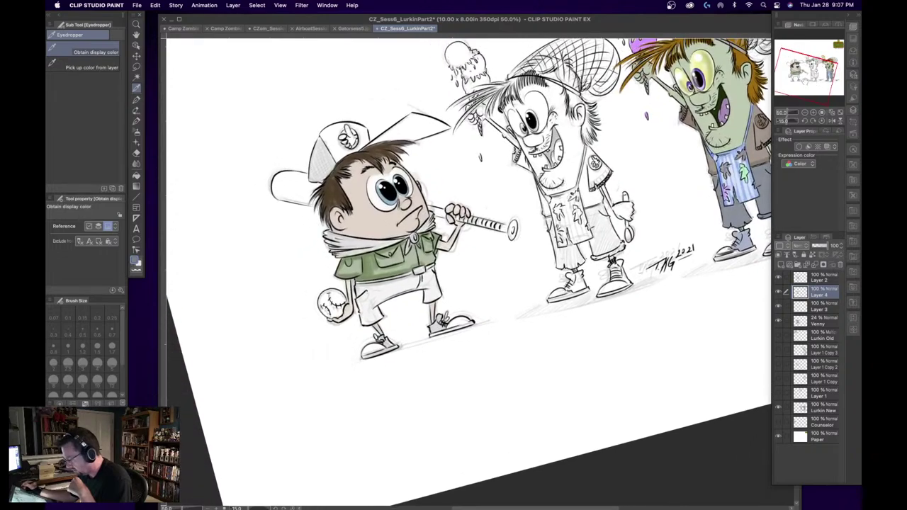
click(136, 121)
mouse_move(375, 291)
mouse_down()
mouse_move(393, 287)
mouse_move(360, 288)
mouse_move(403, 282)
mouse_move(358, 293)
mouse_move(361, 309)
mouse_move(387, 286)
mouse_move(367, 306)
mouse_up()
mouse_move(427, 283)
mouse_down()
mouse_move(368, 308)
mouse_move(418, 279)
mouse_move(429, 279)
mouse_move(432, 294)
mouse_move(422, 302)
mouse_move(435, 298)
mouse_up()
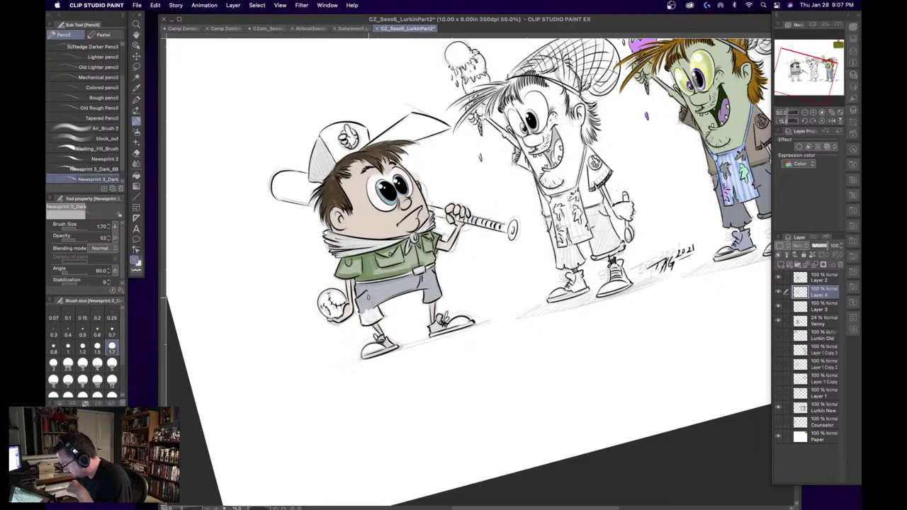
mouse_move(369, 296)
mouse_down()
mouse_move(360, 324)
mouse_move(377, 319)
mouse_move(357, 283)
mouse_move(371, 323)
mouse_up()
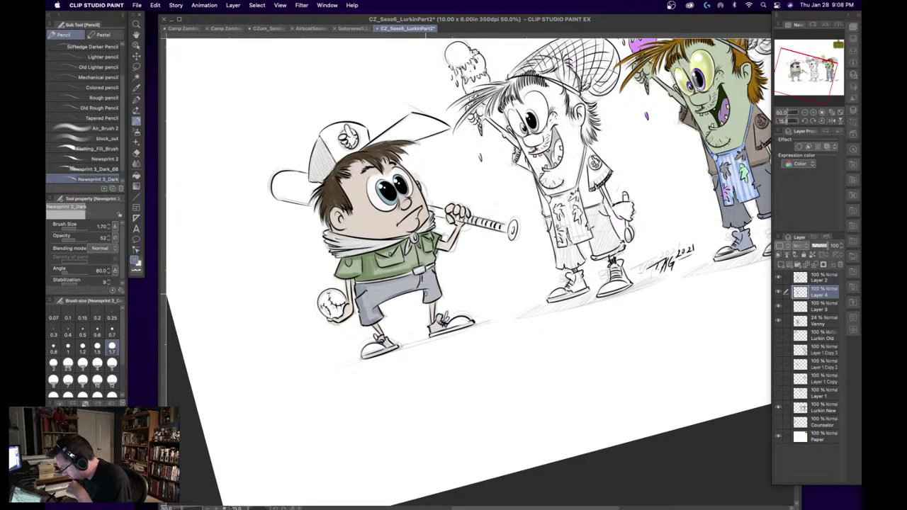
mouse_move(425, 288)
mouse_down()
mouse_move(427, 304)
mouse_move(360, 299)
mouse_move(367, 288)
mouse_move(360, 322)
mouse_up()
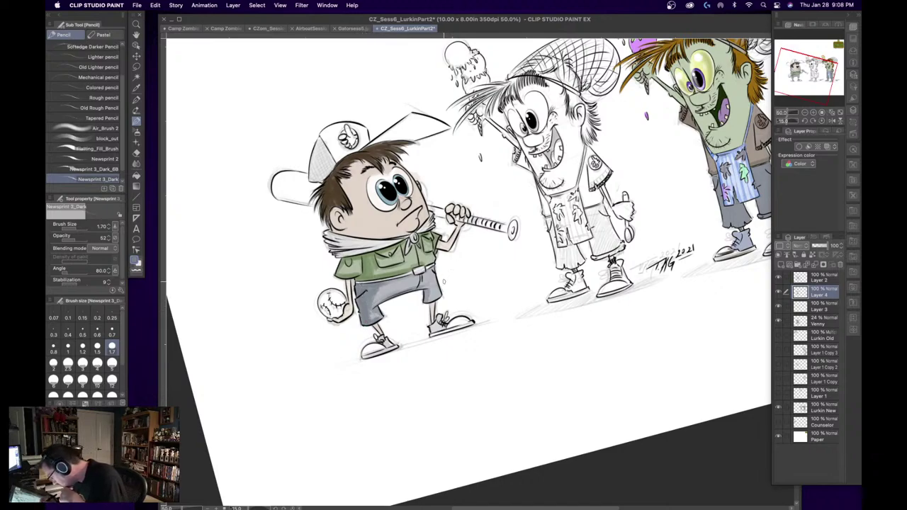
drag(378, 309, 372, 322)
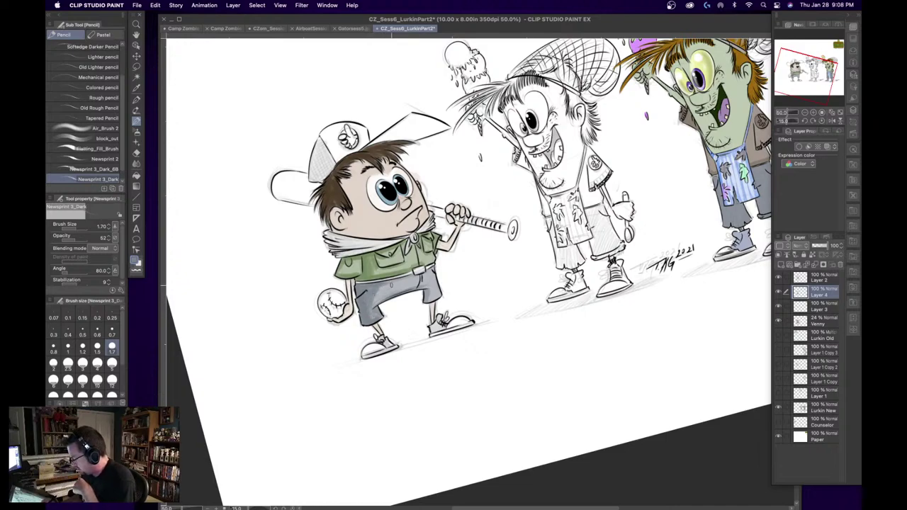
- Touch up the grey-blue coloring at the leg openings of the boy's shorts
click(814, 112)
click(813, 112)
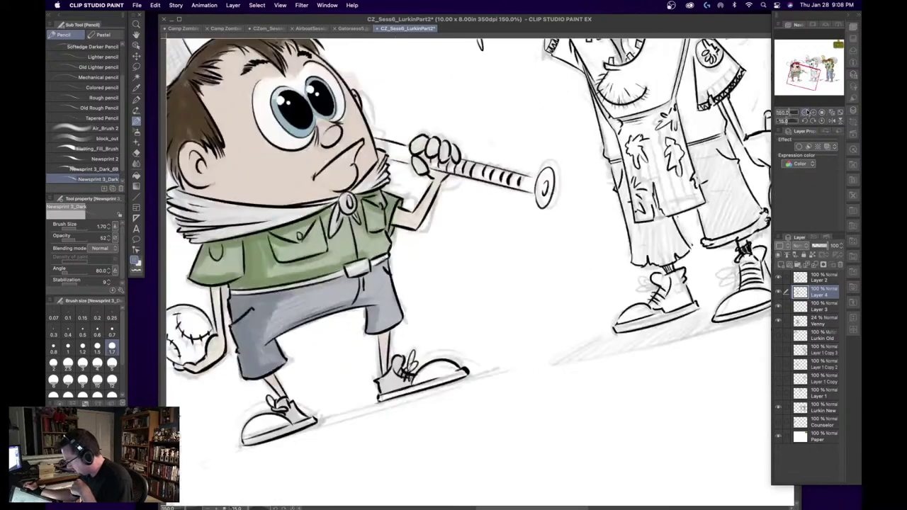
click(804, 113)
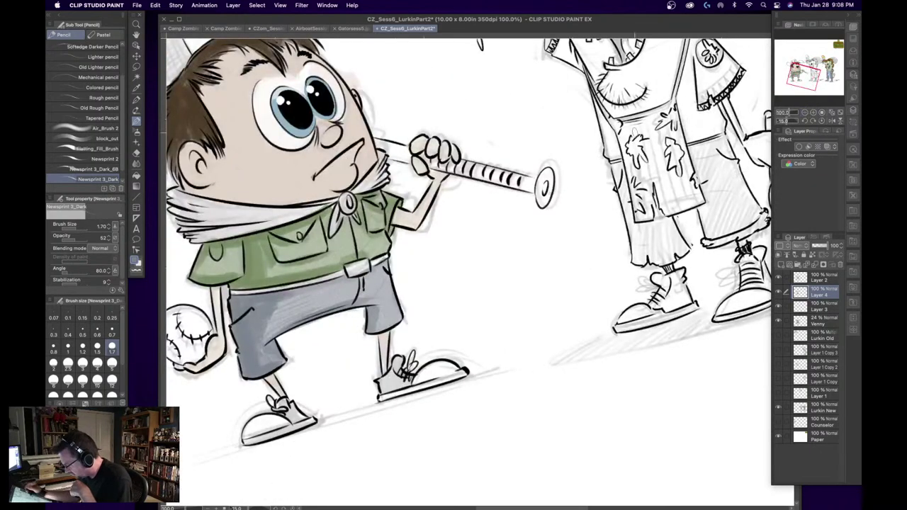
mouse_move(379, 326)
mouse_down()
mouse_move(395, 317)
mouse_move(370, 311)
mouse_move(372, 327)
mouse_move(373, 315)
mouse_move(381, 324)
mouse_up()
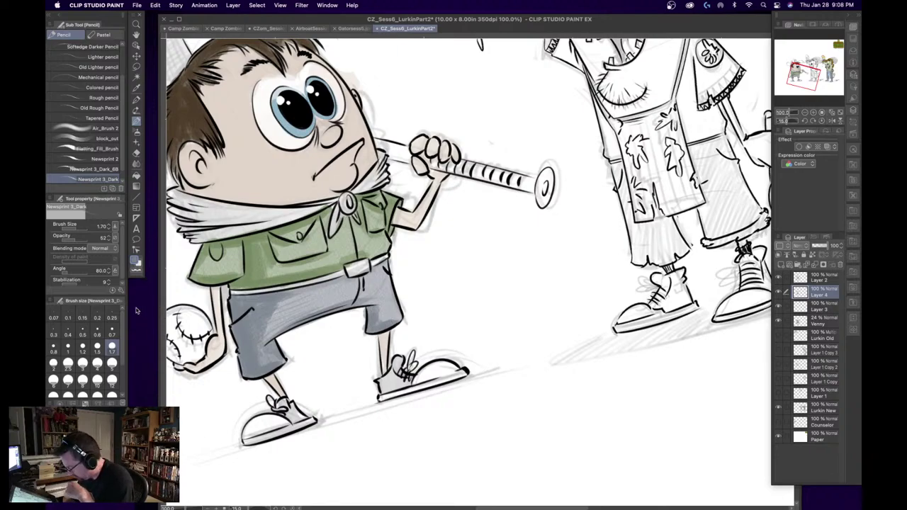
click(136, 153)
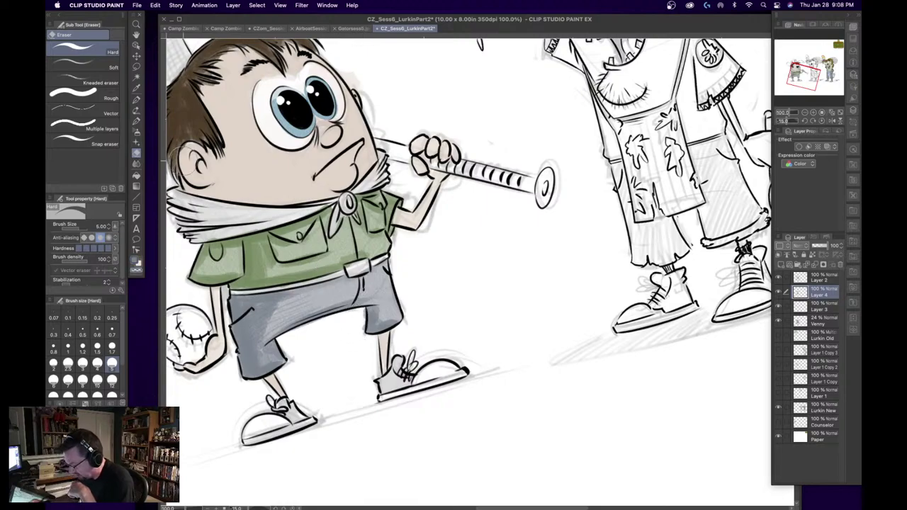
click(136, 121)
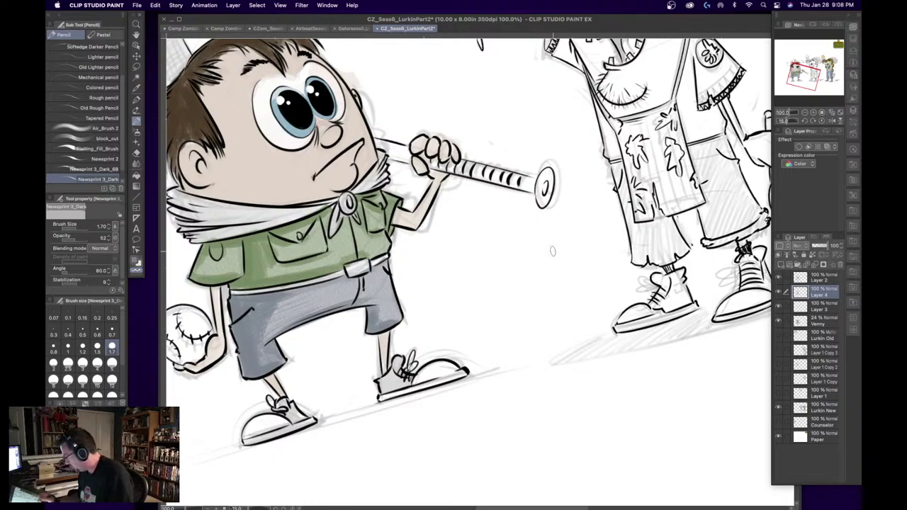
click(821, 121)
mouse_move(589, 263)
mouse_down()
mouse_move(618, 252)
mouse_move(730, 358)
mouse_move(736, 342)
mouse_up()
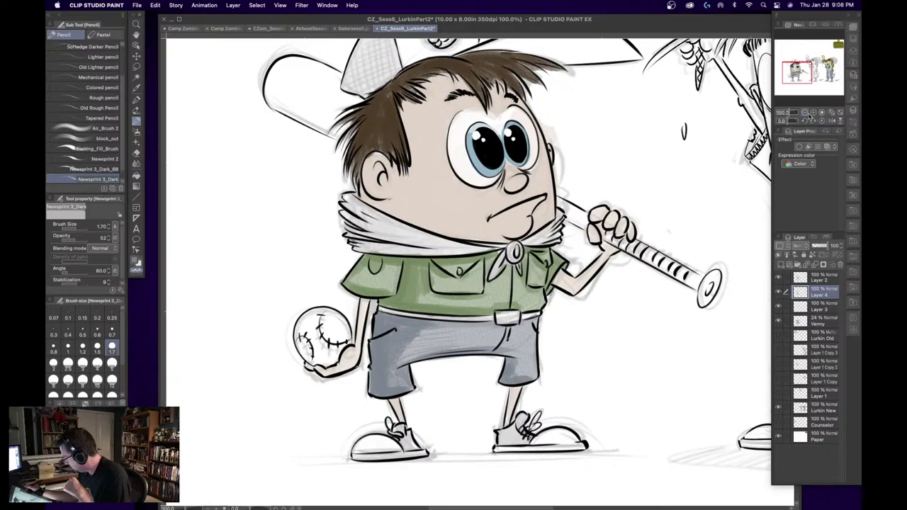
click(805, 114)
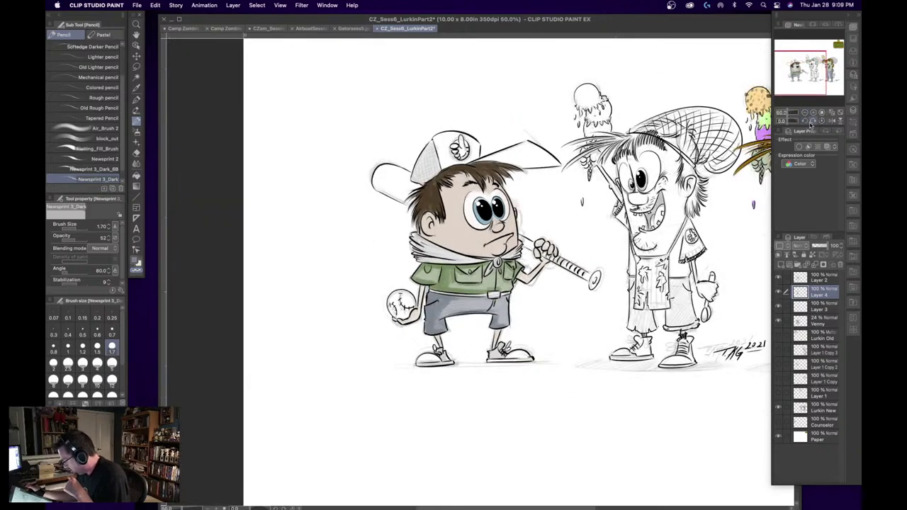
- Try a violet-blue on the uppers of the boy's shoes and undo the strokes
key(c)
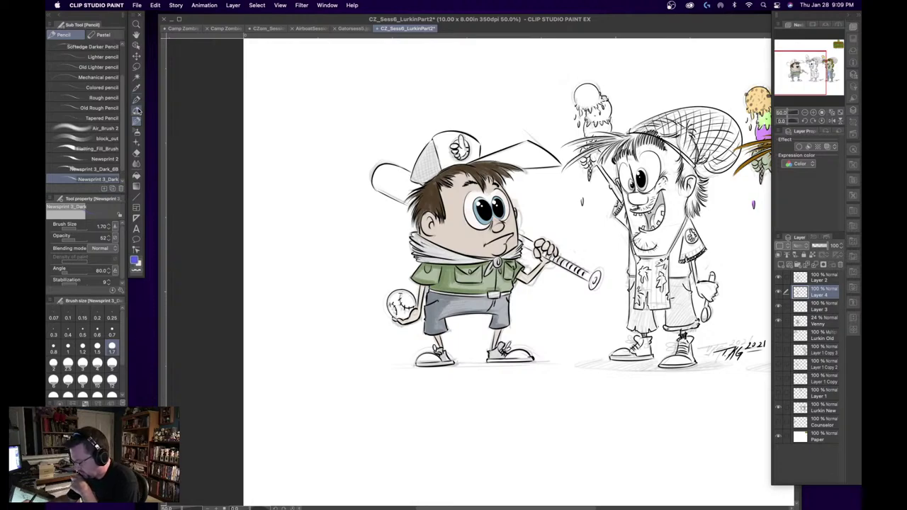
drag(444, 352, 439, 351)
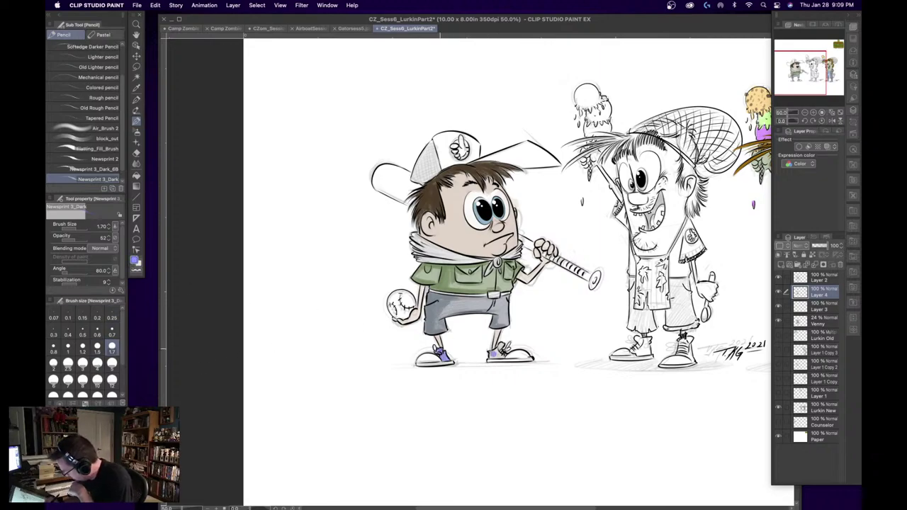
drag(440, 353, 444, 357)
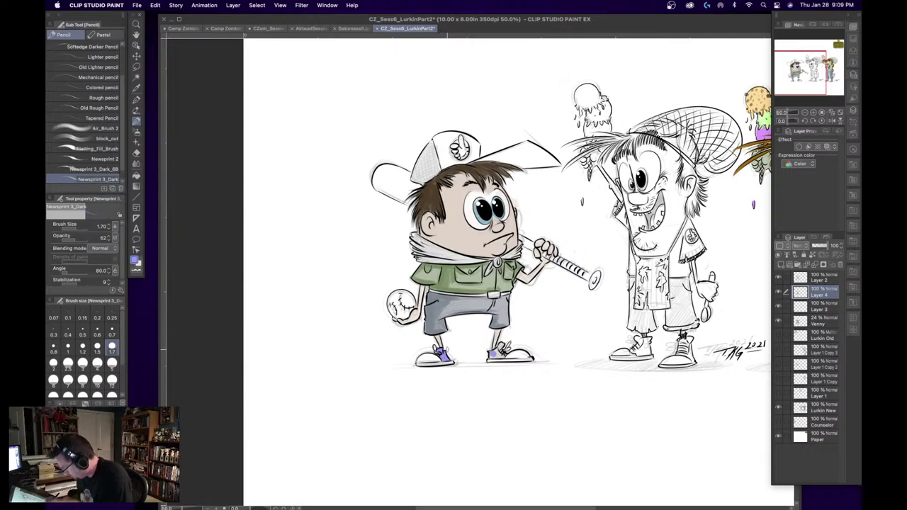
key(super+z)
key(super+z)
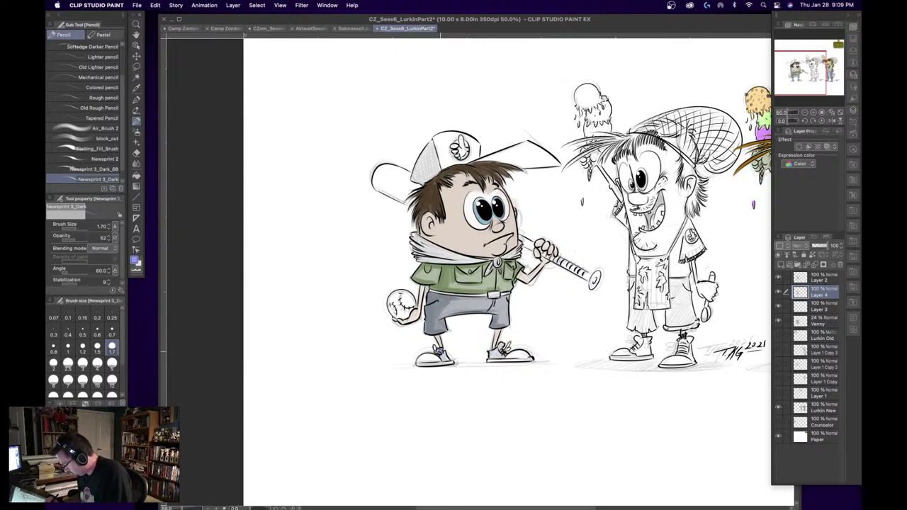
- Paint the uppers of both of the boy's shoes light violet and shade the toes and soles grey
drag(441, 352, 447, 357)
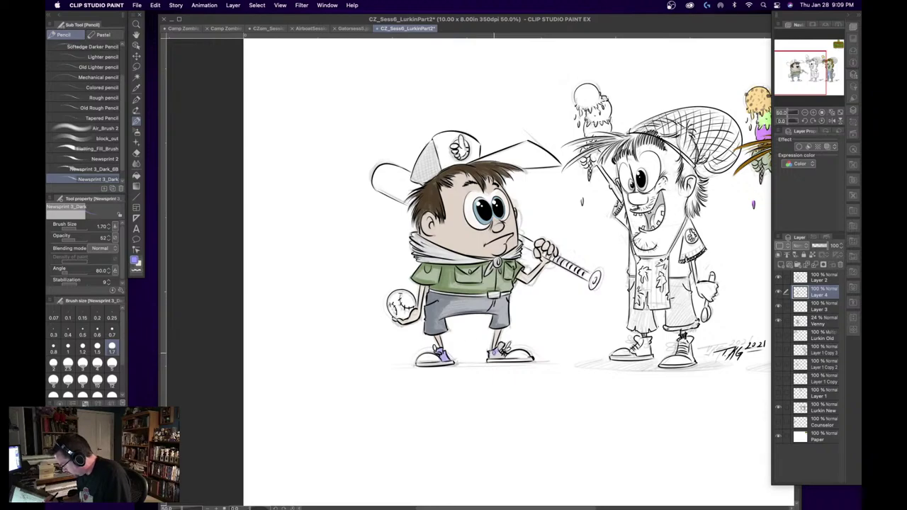
drag(497, 343, 500, 357)
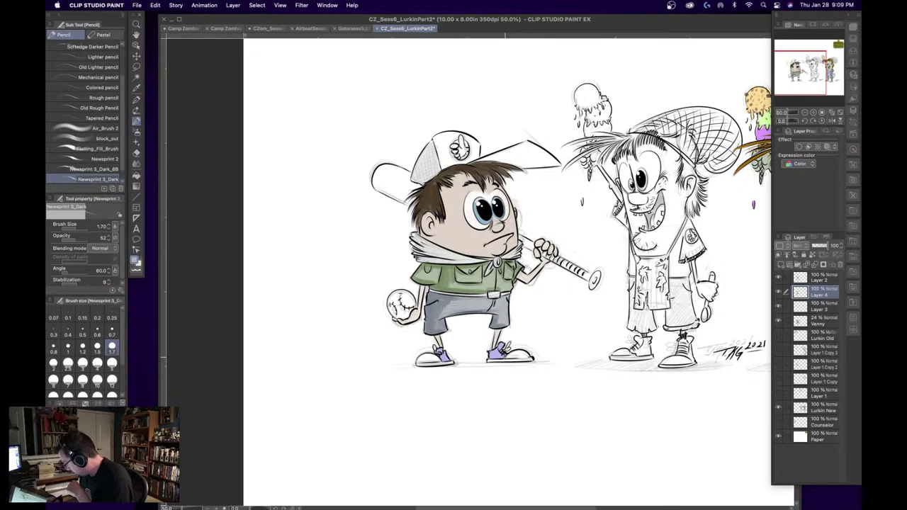
mouse_move(504, 357)
mouse_down()
mouse_move(527, 354)
mouse_move(495, 361)
mouse_up()
mouse_move(419, 362)
mouse_down()
mouse_move(425, 353)
mouse_move(439, 363)
mouse_up()
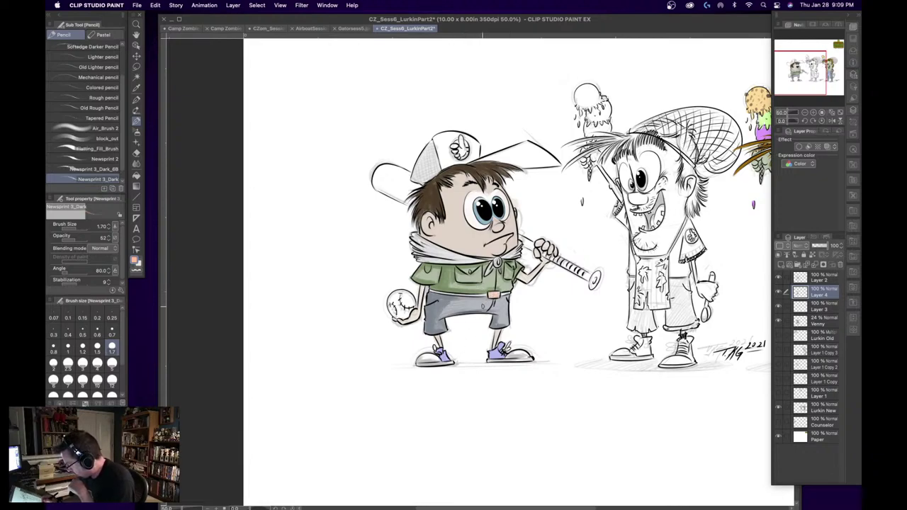
- Paint the boy's belt dark brown along the waist between the green shirt and the shorts
key(x)
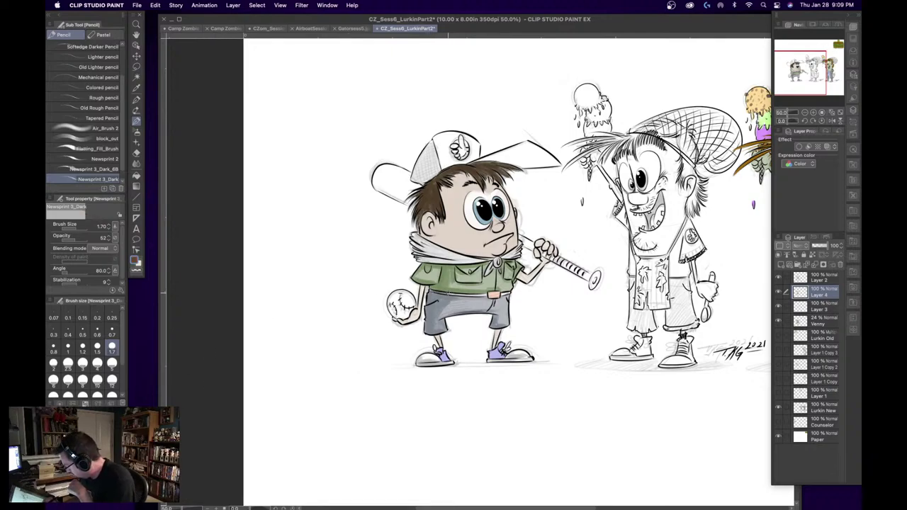
drag(429, 290, 459, 293)
mouse_move(449, 294)
mouse_down()
mouse_move(509, 293)
mouse_move(500, 296)
mouse_up()
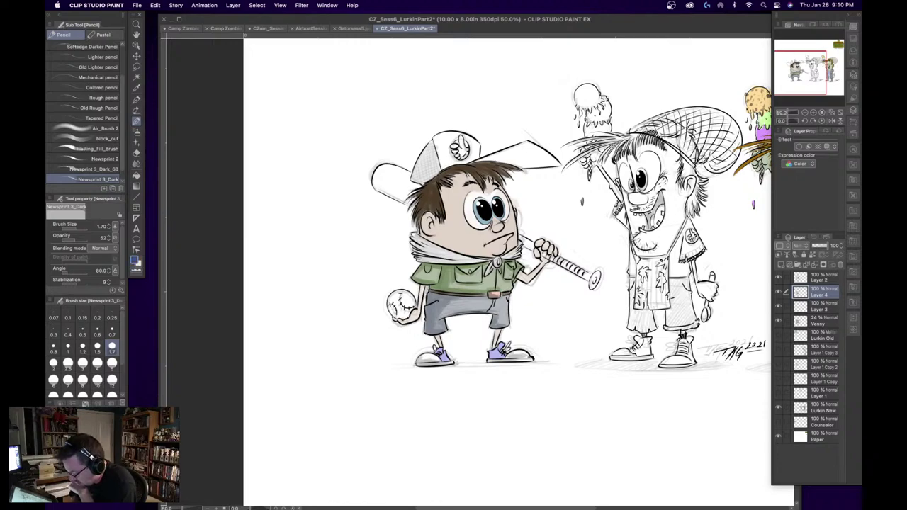
- Choose a dark muted blue with hue 202 as the drawing color
click(135, 261)
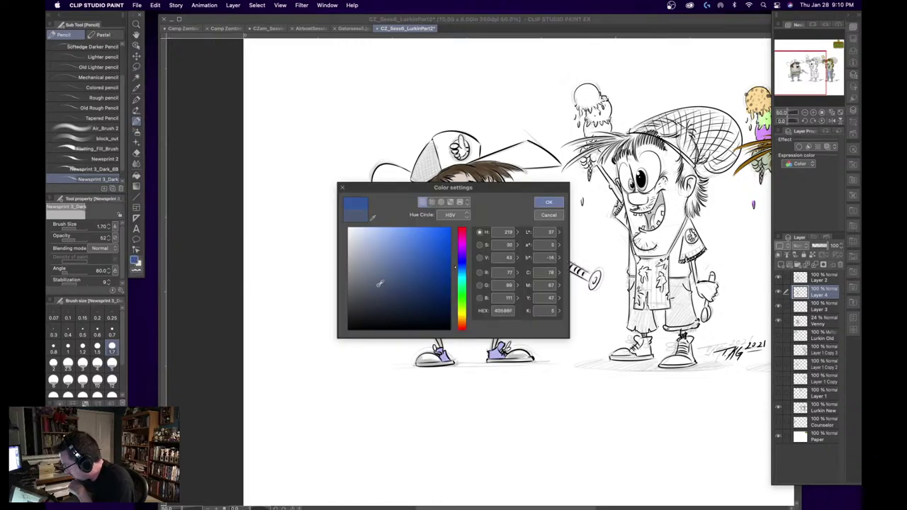
mouse_move(379, 283)
mouse_down()
mouse_move(371, 291)
mouse_move(385, 291)
mouse_up()
click(455, 273)
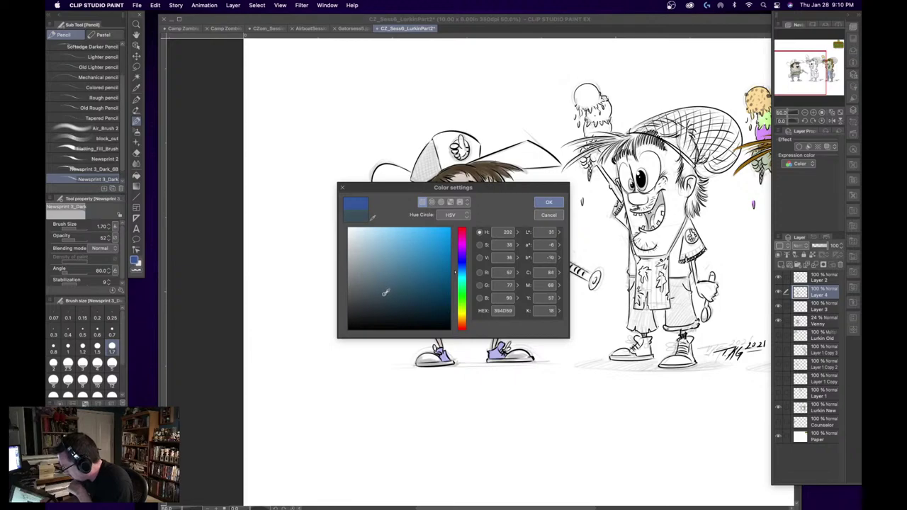
click(548, 202)
- Paint the boy's neckerchief dark blue, covering the folds around his neck on both sides of the knot
click(805, 121)
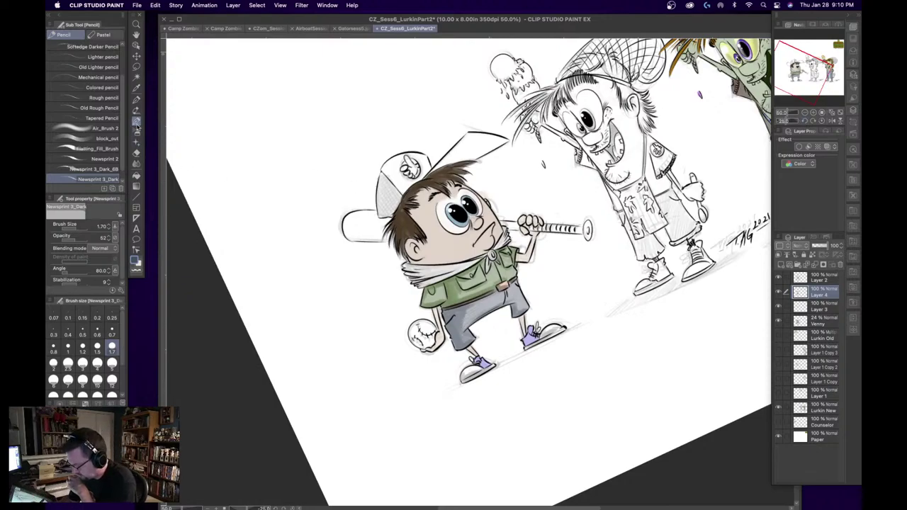
drag(409, 268, 463, 263)
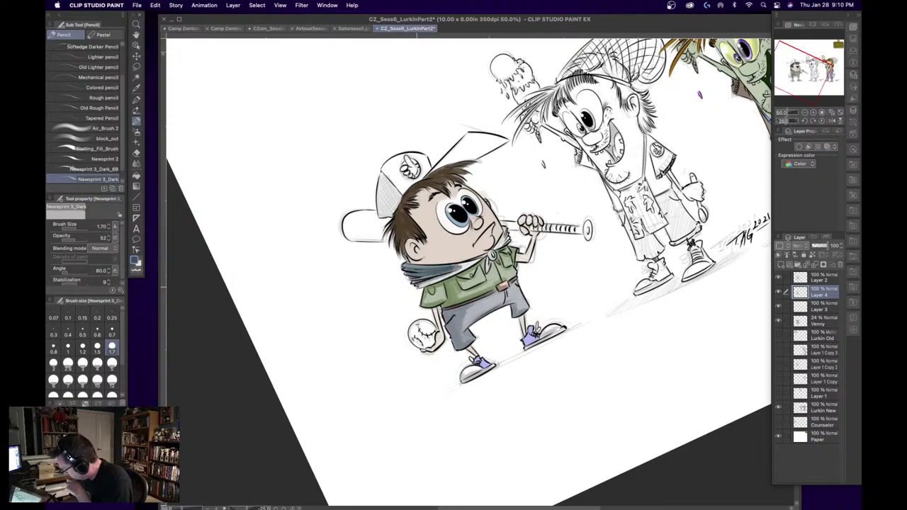
mouse_move(417, 288)
mouse_down()
mouse_move(490, 256)
mouse_move(505, 226)
mouse_move(509, 240)
mouse_move(509, 224)
mouse_up()
drag(505, 245, 512, 232)
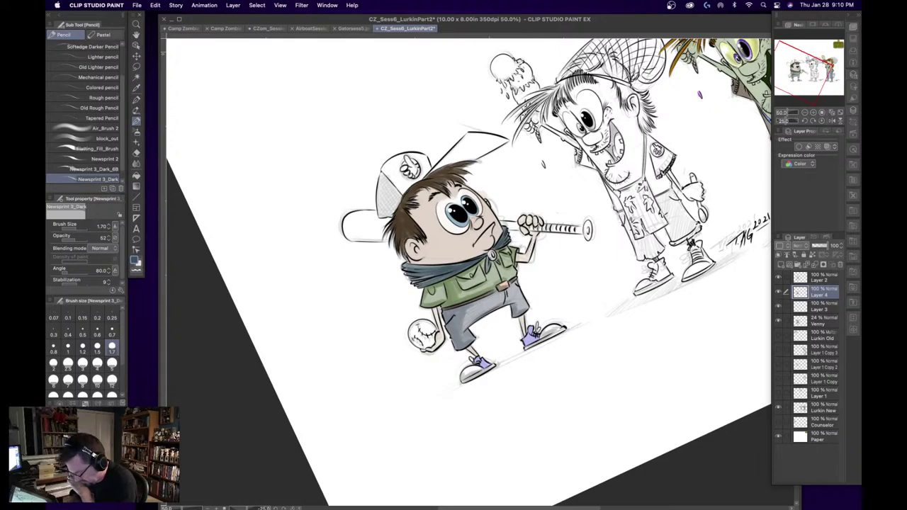
- Paint the hand emblem on the front of the boy's cap bright yellow and sample a new color from the cap
key(x)
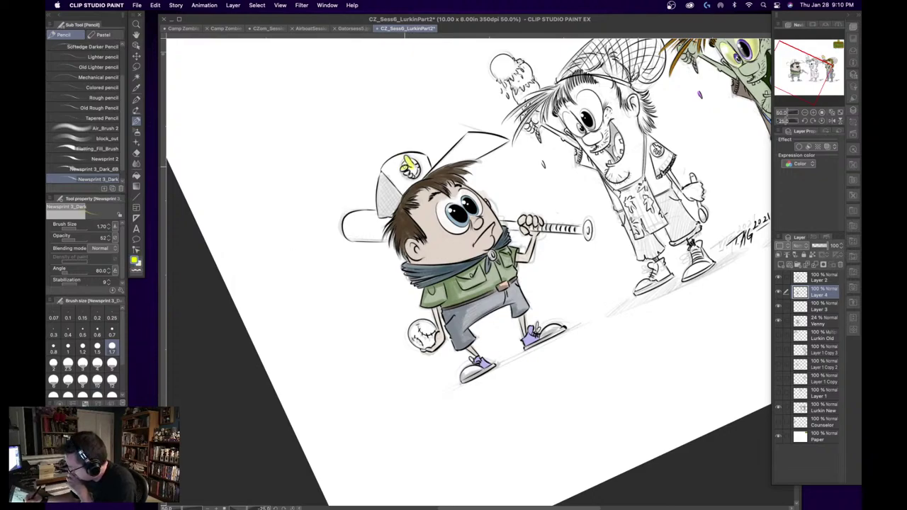
drag(412, 167, 416, 167)
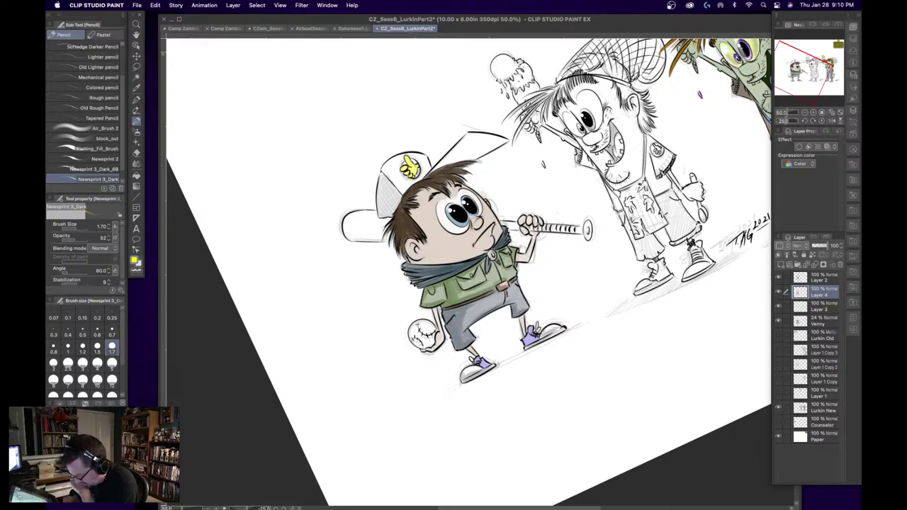
alt+click(389, 176)
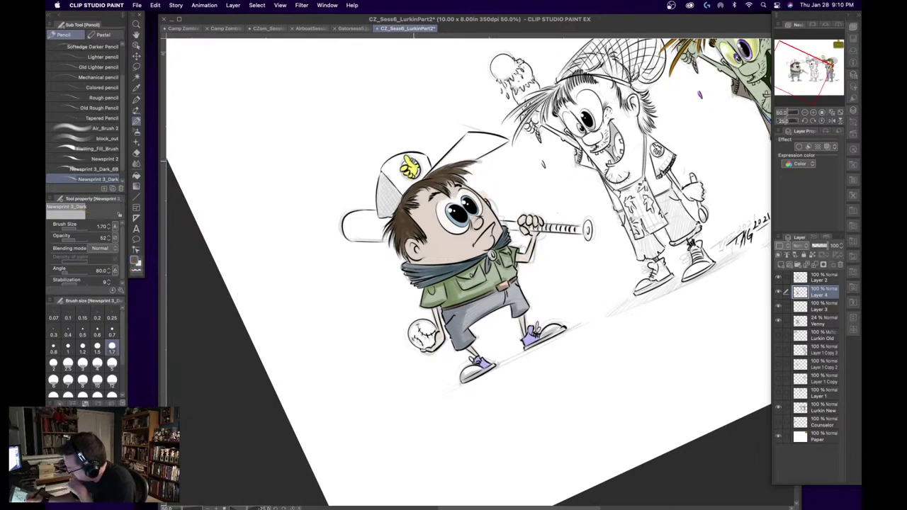
- Paint the front panel of the boy's cap muted green around the yellow hand emblem with the Newsprint 3_Dark pencil
mouse_move(416, 167)
mouse_down()
mouse_move(418, 175)
mouse_move(406, 166)
mouse_up()
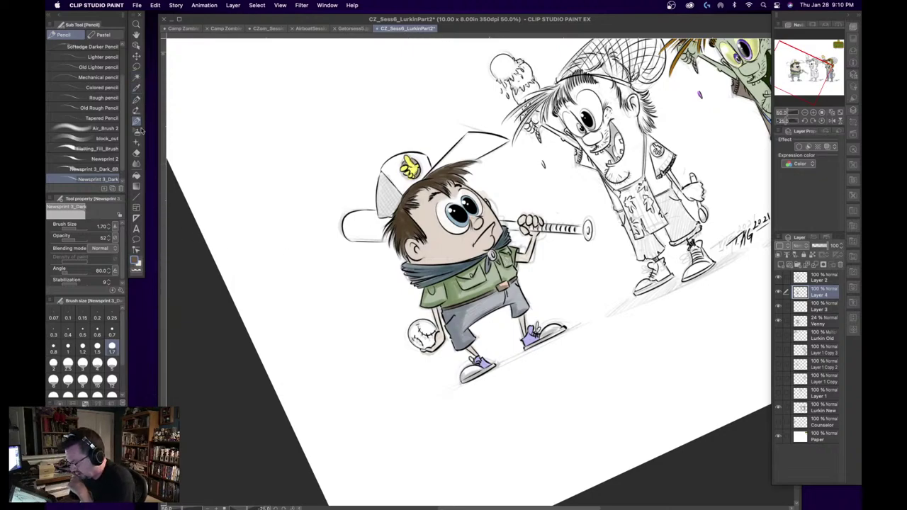
click(136, 86)
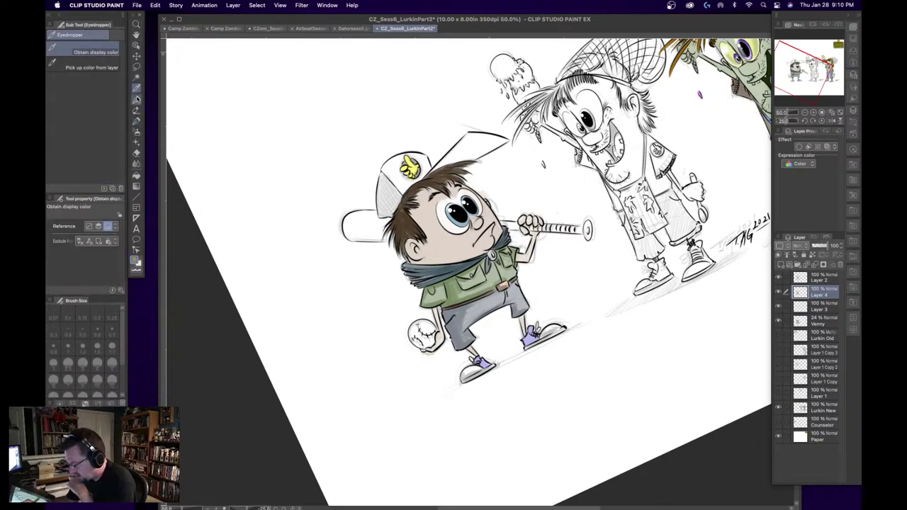
click(136, 122)
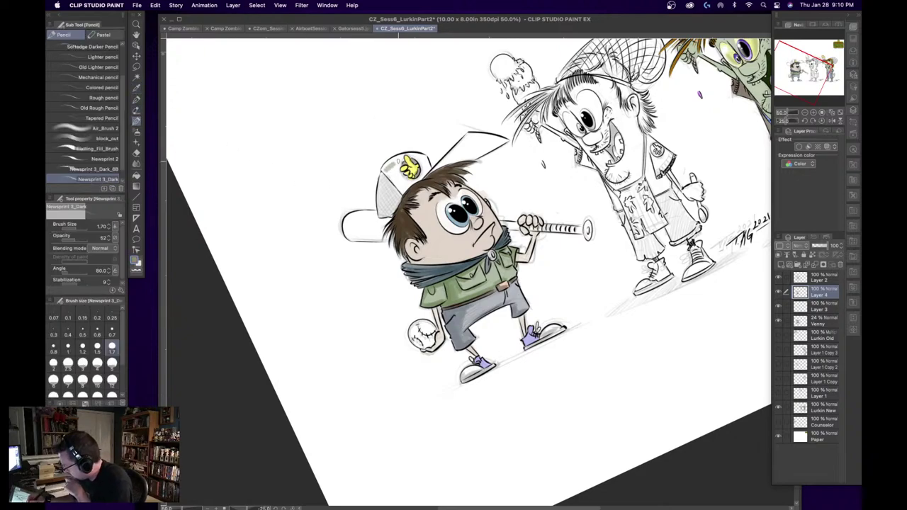
mouse_move(386, 170)
mouse_down()
mouse_move(393, 182)
mouse_move(397, 160)
mouse_move(394, 187)
mouse_move(403, 193)
mouse_move(408, 176)
mouse_move(424, 170)
mouse_move(422, 156)
mouse_move(408, 153)
mouse_move(427, 156)
mouse_move(422, 174)
mouse_up()
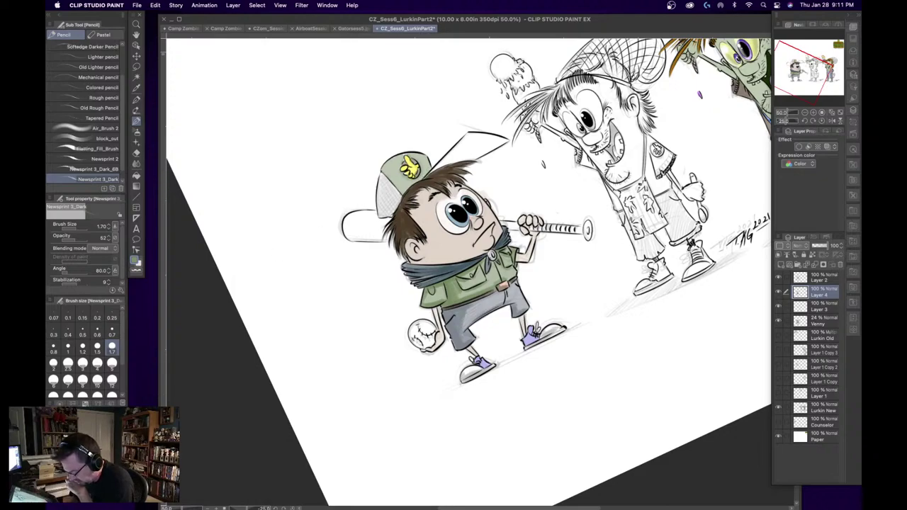
- Switch to the McMorbidly color set and choose a dark muted blue with hue 217 as the drawing color
click(77, 415)
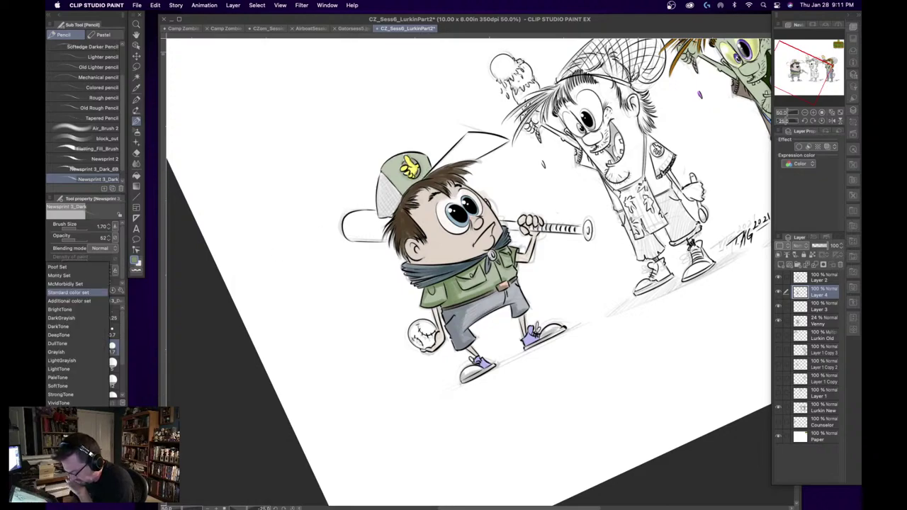
click(80, 283)
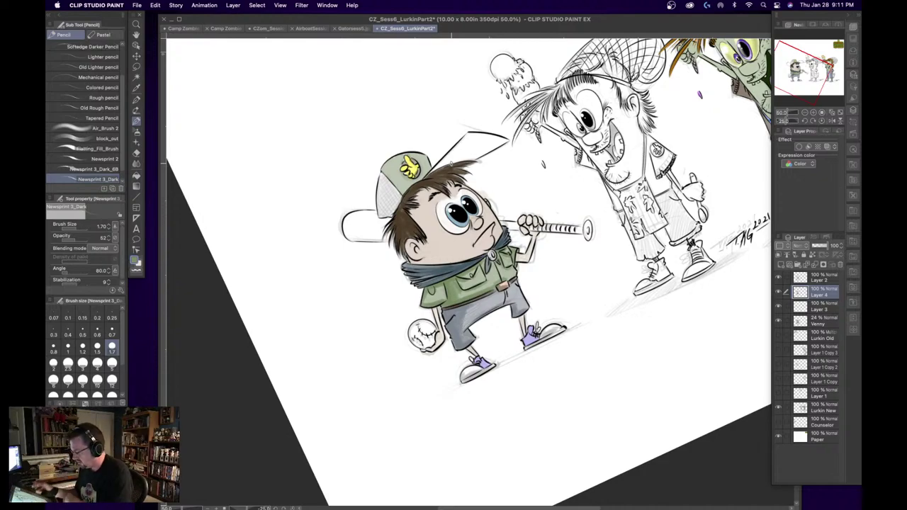
click(137, 262)
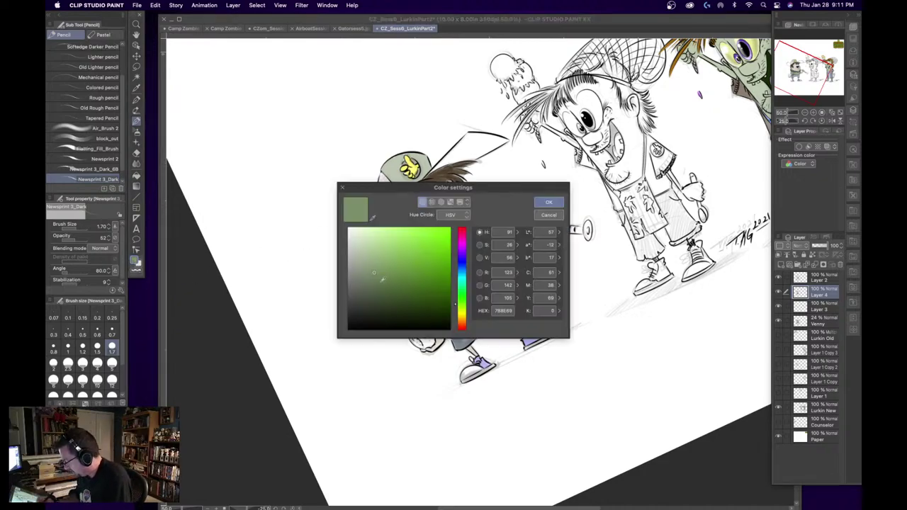
click(375, 278)
click(457, 297)
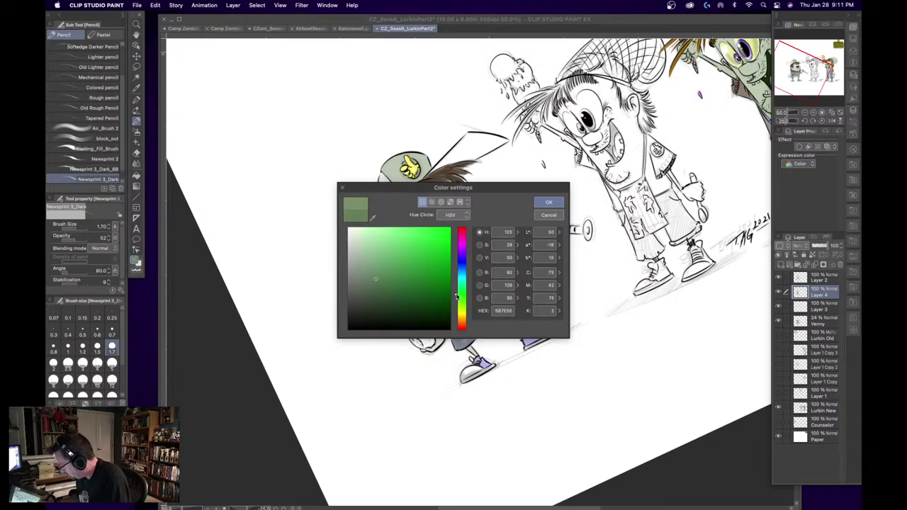
click(456, 269)
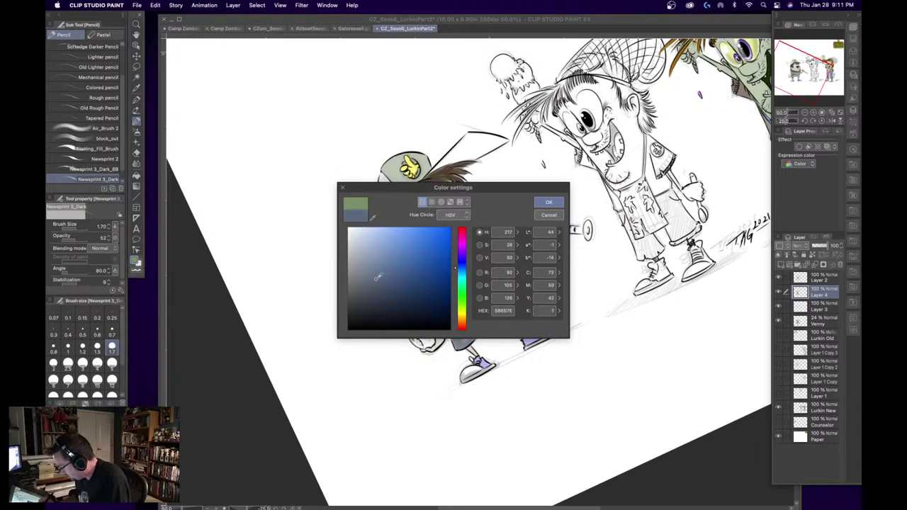
click(376, 282)
click(549, 202)
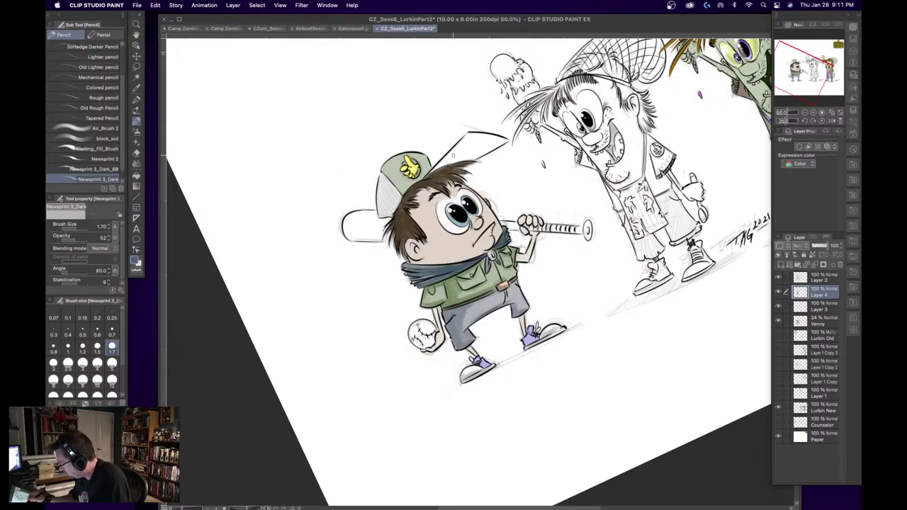
- Paint the brim of the boy's cap dark muted blue and undo the last two strokes
drag(456, 152, 438, 166)
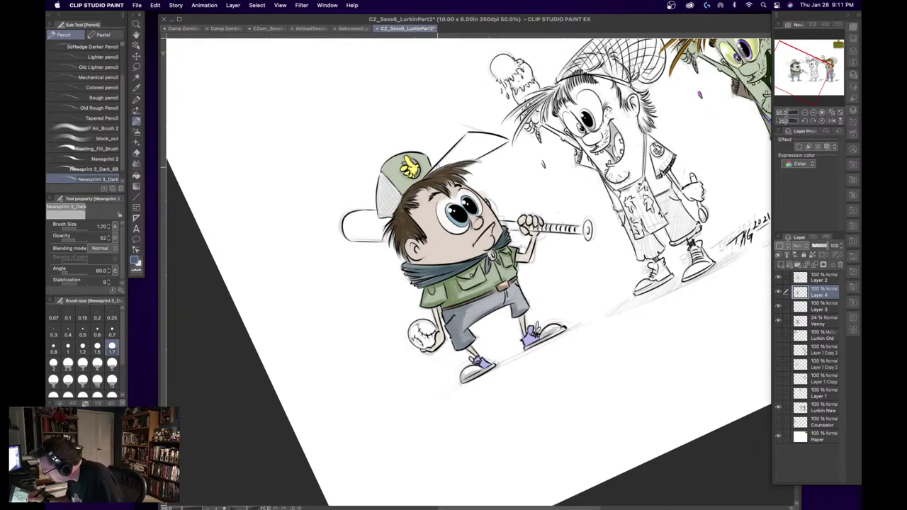
mouse_move(433, 169)
mouse_down()
mouse_move(473, 150)
mouse_move(471, 135)
mouse_move(492, 138)
mouse_move(481, 155)
mouse_move(501, 138)
mouse_move(485, 133)
mouse_up()
drag(493, 144, 508, 136)
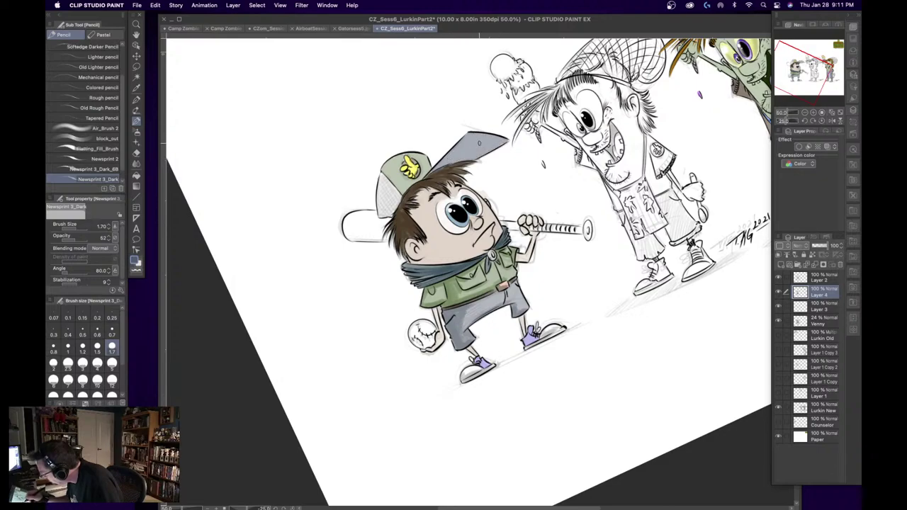
mouse_move(429, 170)
mouse_down()
mouse_move(466, 137)
mouse_move(442, 163)
mouse_move(466, 137)
mouse_move(489, 133)
mouse_up()
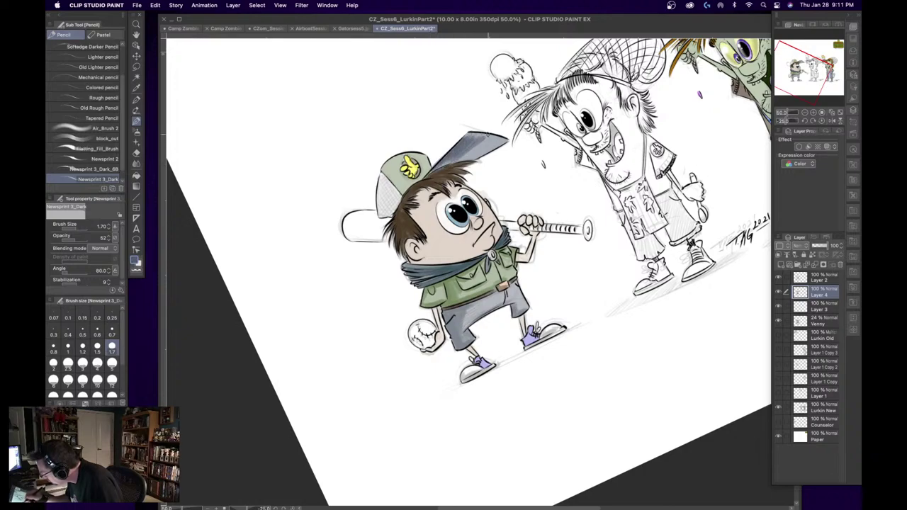
mouse_move(438, 168)
mouse_down()
mouse_move(480, 153)
mouse_move(481, 140)
mouse_move(512, 139)
mouse_move(482, 157)
mouse_move(456, 155)
mouse_move(467, 139)
mouse_up()
key(super+z)
key(super+z)
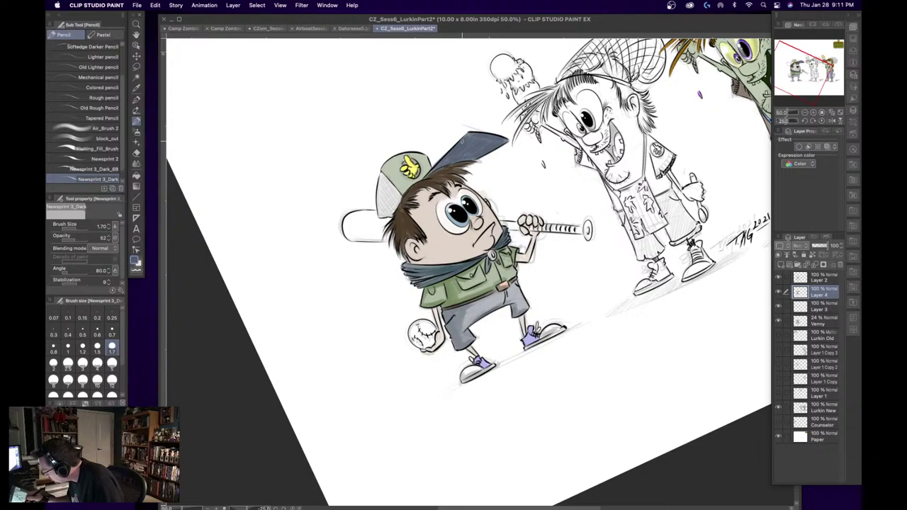
- Paint the side panel of the boy's cap, behind the green front, the same dark muted blue
mouse_move(381, 175)
mouse_down()
mouse_move(379, 221)
mouse_move(386, 217)
mouse_up()
mouse_move(392, 189)
mouse_down()
mouse_move(395, 213)
mouse_move(398, 194)
mouse_move(383, 219)
mouse_move(381, 204)
mouse_up()
drag(398, 200, 400, 207)
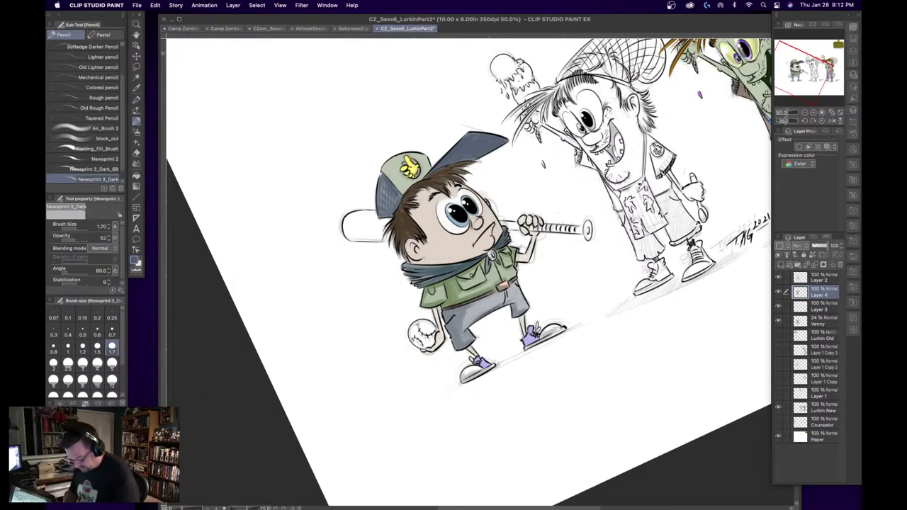
- Color the neckerchief slide orange and the belt buckle yellow, adding dark shading to both with the G-pen
key(x)
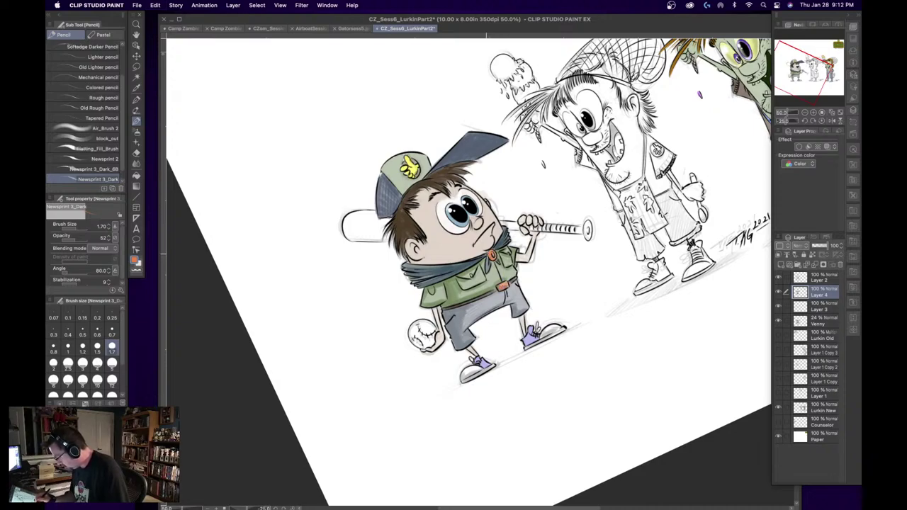
key(x)
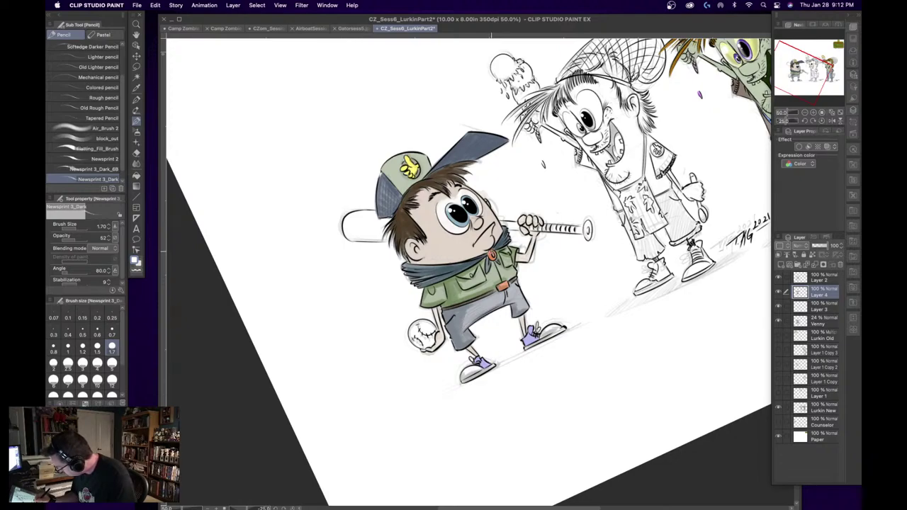
click(136, 100)
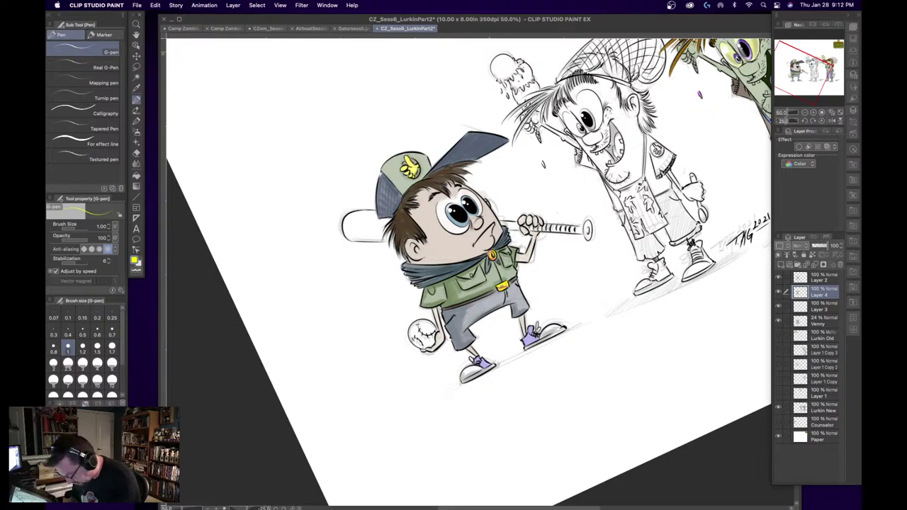
key(x)
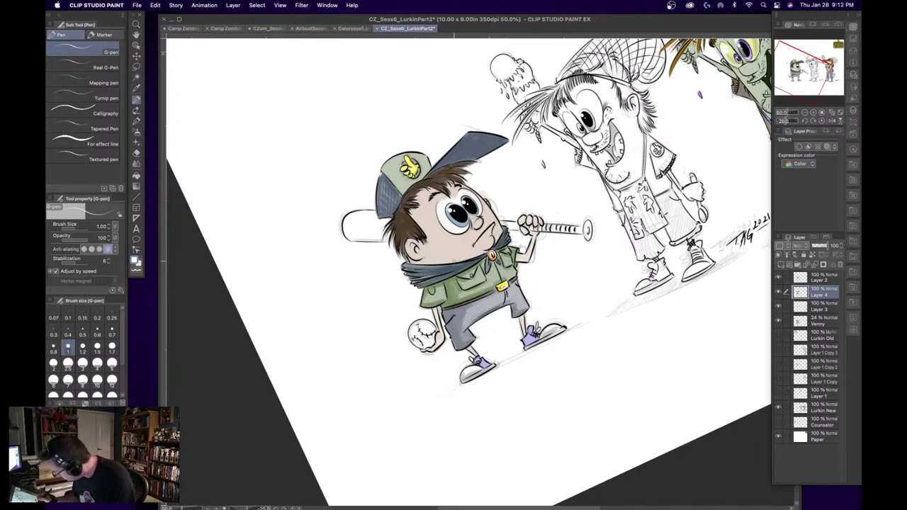
alt+click(499, 261)
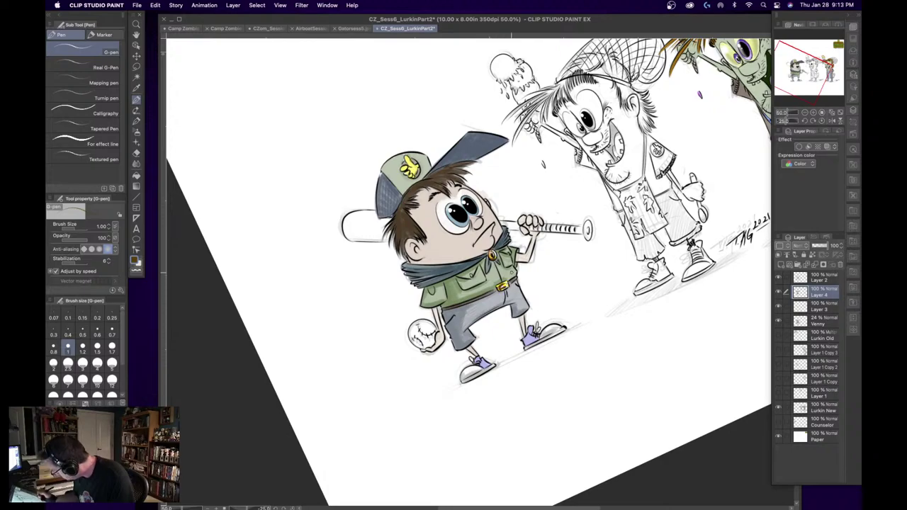
- Add a new layer directly above the Venny layer
click(804, 121)
click(804, 113)
click(804, 113)
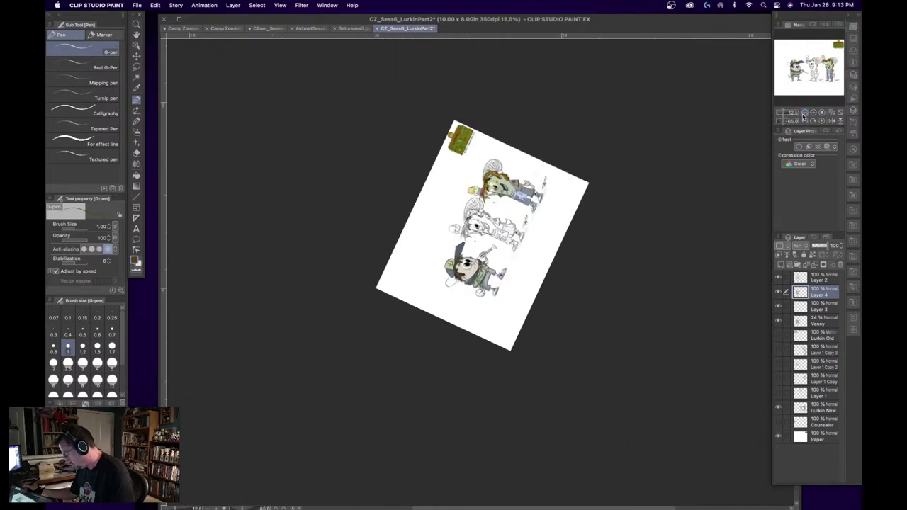
click(813, 113)
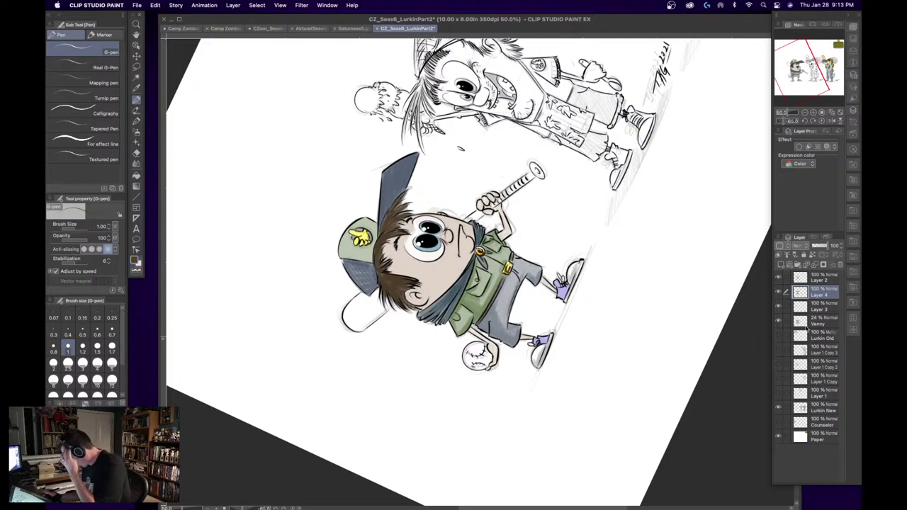
click(779, 292)
click(780, 291)
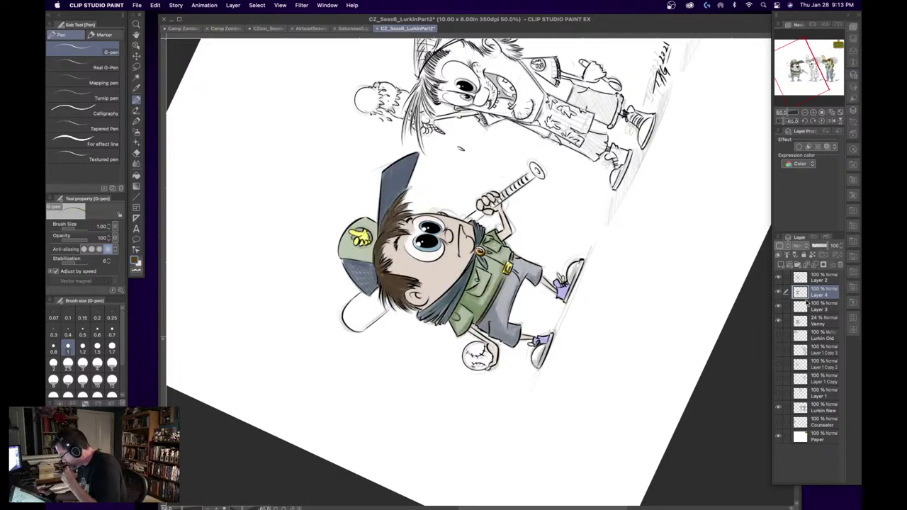
click(811, 306)
click(817, 320)
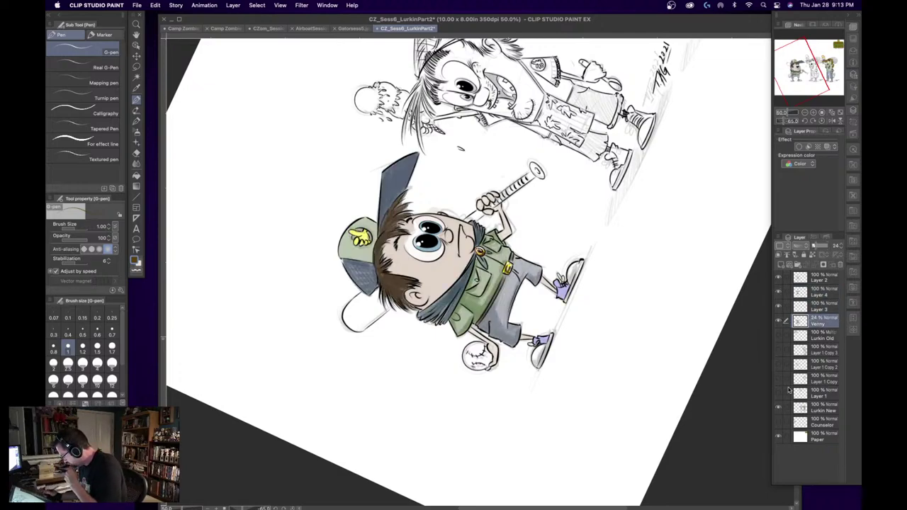
click(780, 264)
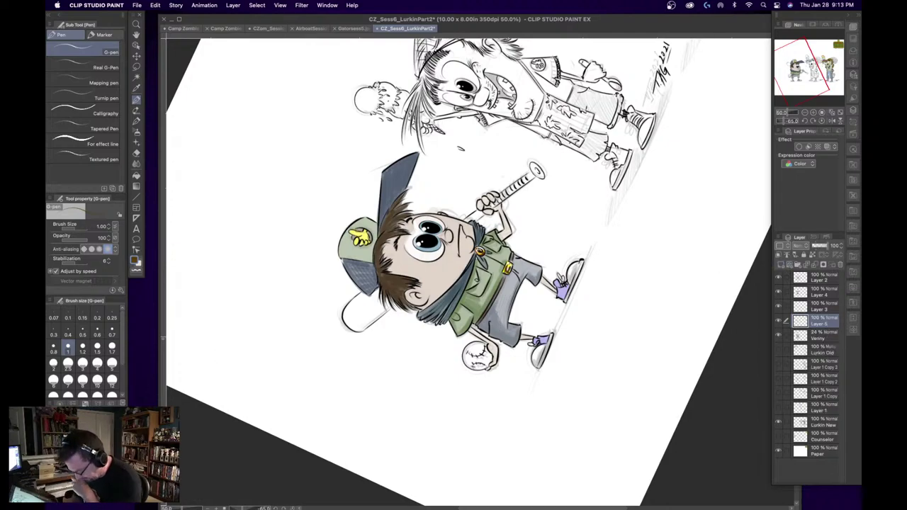
- Paint the baseball bat's barrel, lower handle and knob light tan with the Newsprint 3_Dark pencil
click(106, 453)
key(p)
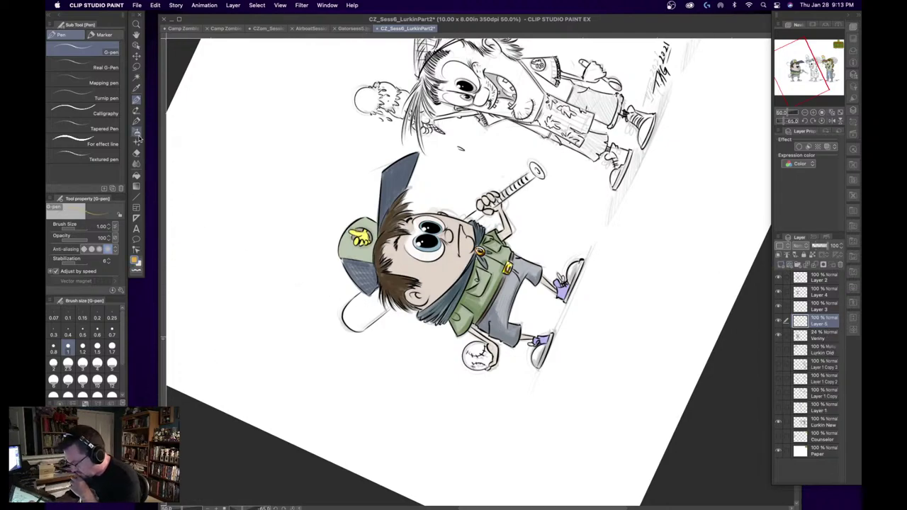
mouse_move(354, 305)
mouse_down()
mouse_move(351, 311)
mouse_move(376, 292)
mouse_move(362, 329)
mouse_move(346, 317)
mouse_move(348, 326)
mouse_move(362, 304)
mouse_move(370, 315)
mouse_move(375, 305)
mouse_up()
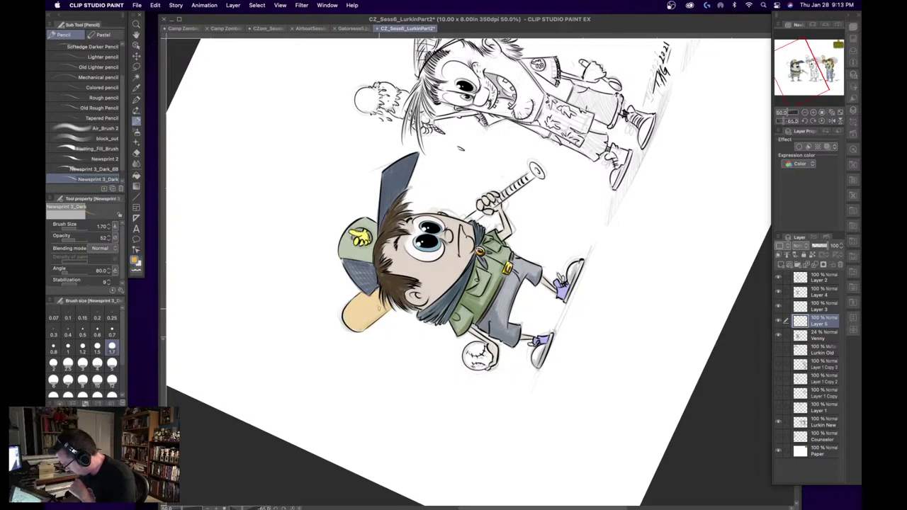
mouse_move(475, 217)
mouse_down()
mouse_move(465, 220)
mouse_move(489, 206)
mouse_up()
drag(528, 173, 541, 177)
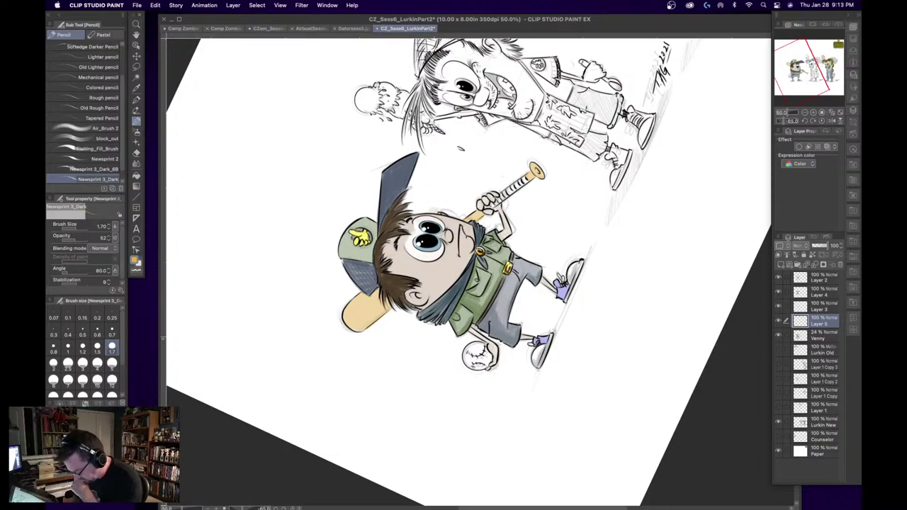
- Reduce the brush size to 1.00 and draw brown wood-grain lines along the bat's barrel and handle
key([)
key([)
key([)
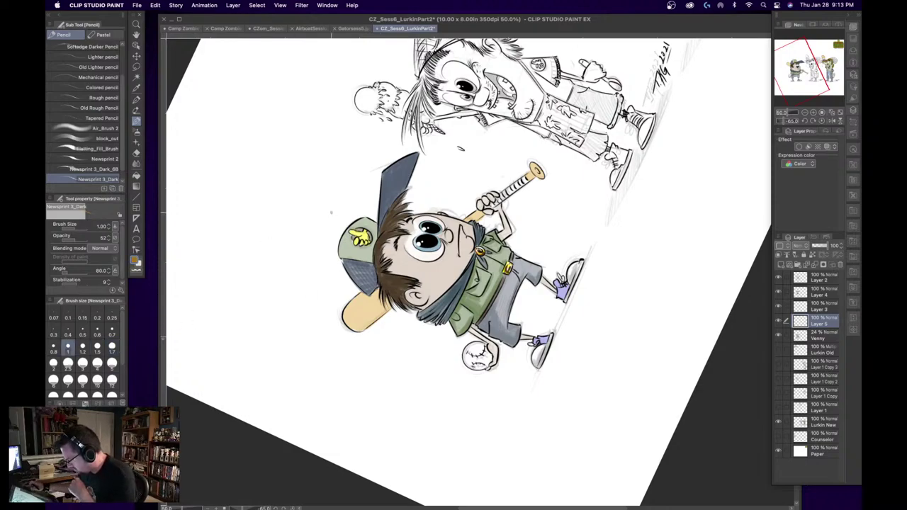
drag(377, 298, 353, 314)
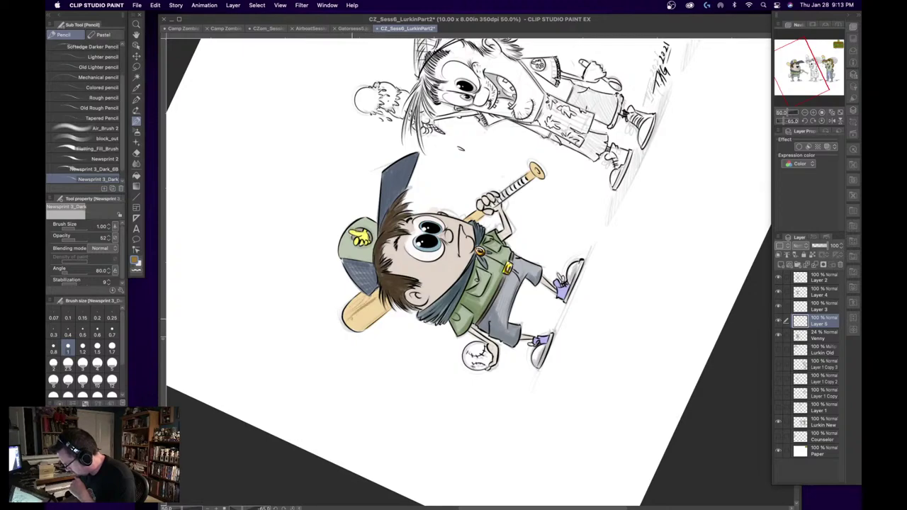
drag(382, 301, 359, 329)
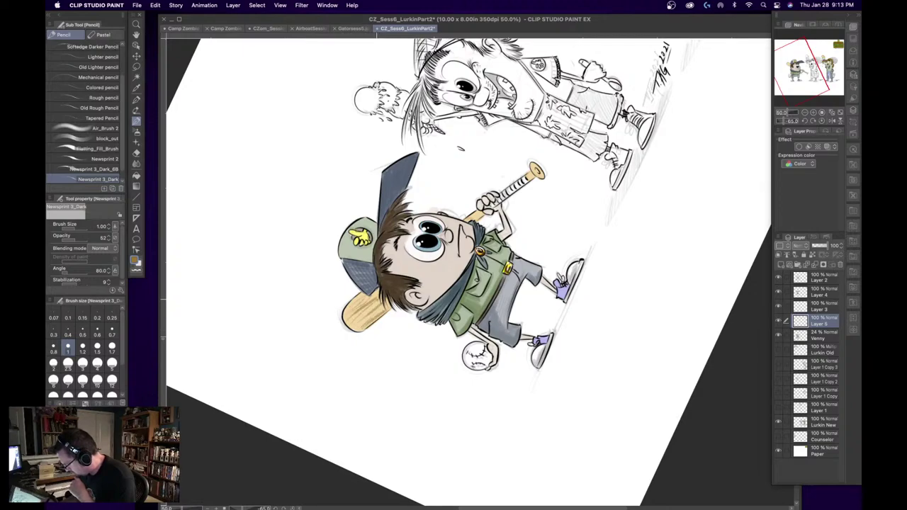
drag(476, 211, 467, 219)
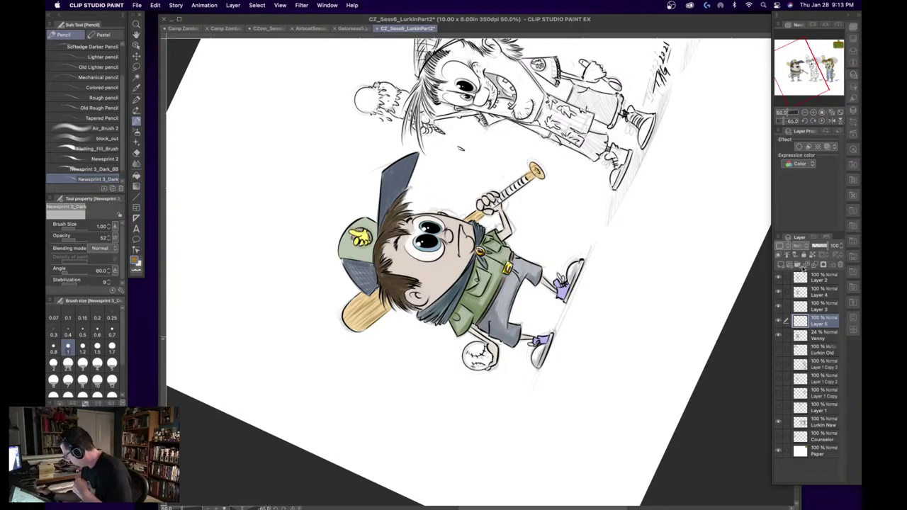
- Add another layer at 51% opacity above the bat's color layer and shade the bat's barrel brown
click(780, 264)
click(819, 246)
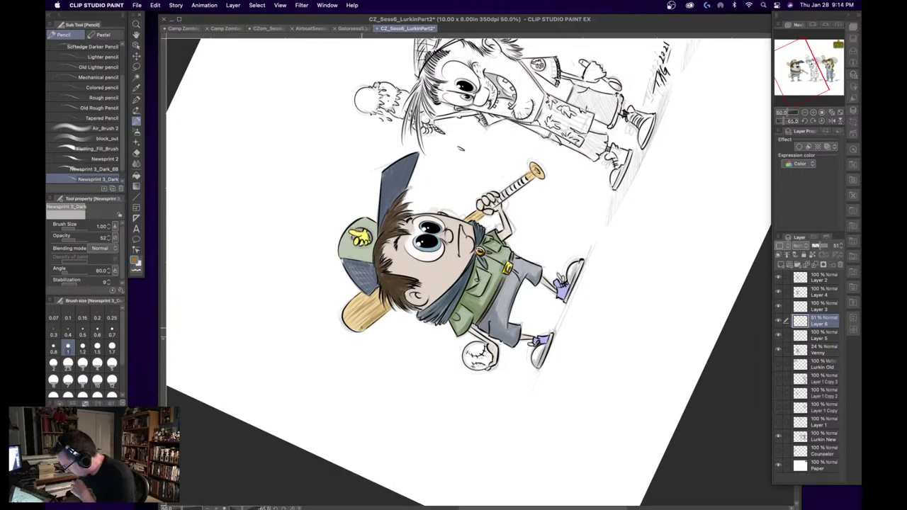
mouse_move(360, 328)
mouse_down()
mouse_move(380, 302)
mouse_move(378, 288)
mouse_up()
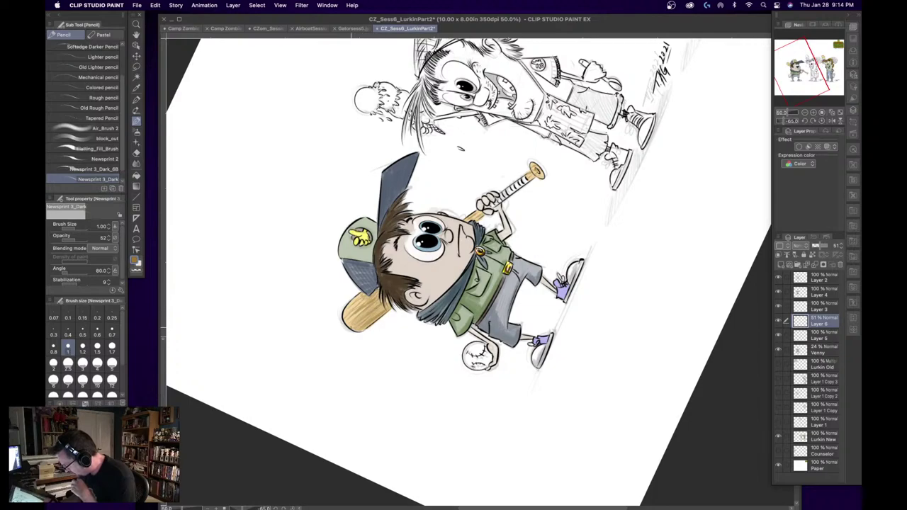
drag(352, 318, 344, 328)
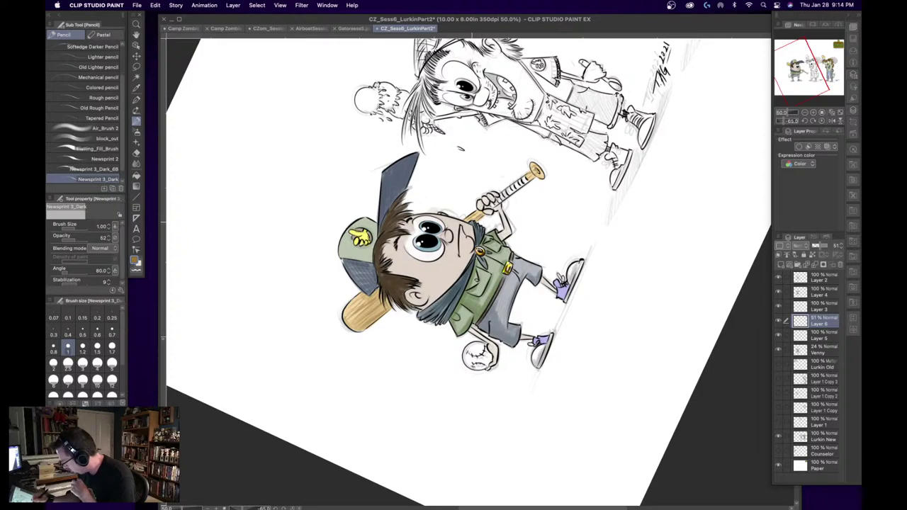
- Refine the bat's wood grain with brown strokes, pick up its light tan color, and add lighter strokes along the barrel on Layer 6 and Layer 3
drag(472, 222, 478, 215)
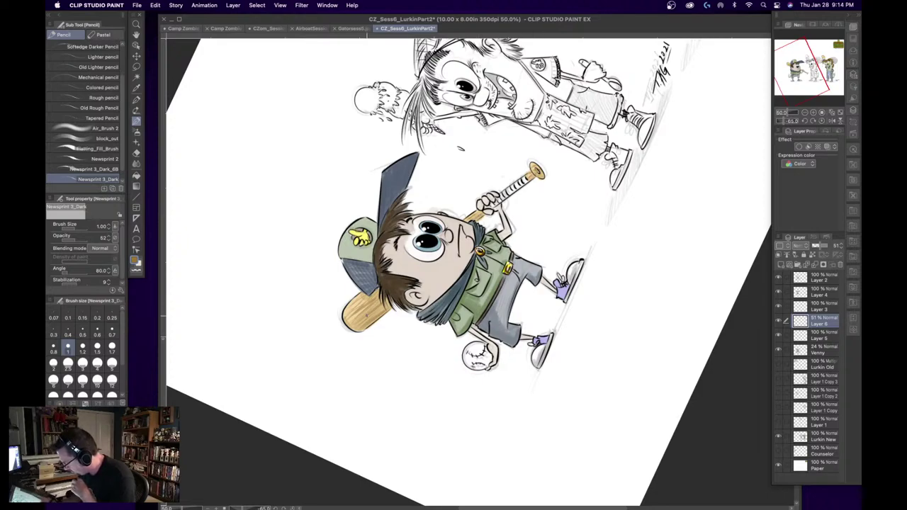
drag(358, 316, 345, 324)
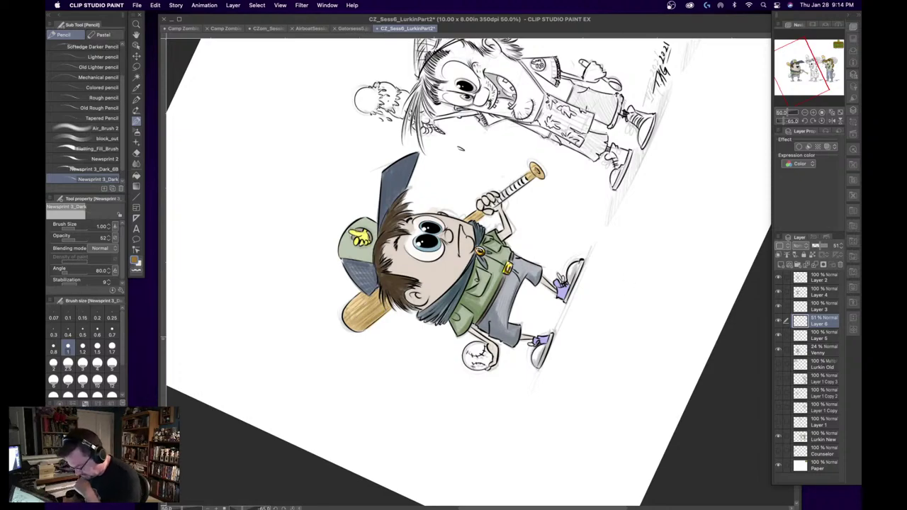
alt+click(365, 304)
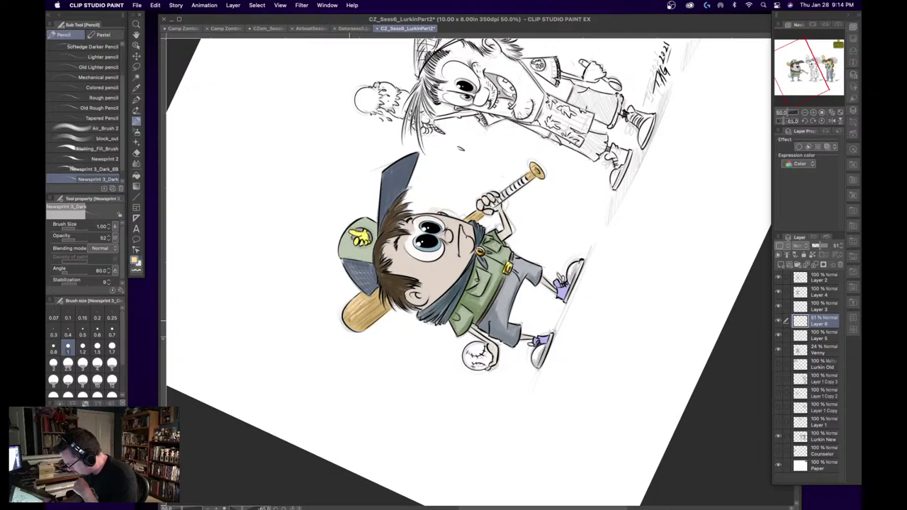
drag(369, 301, 353, 323)
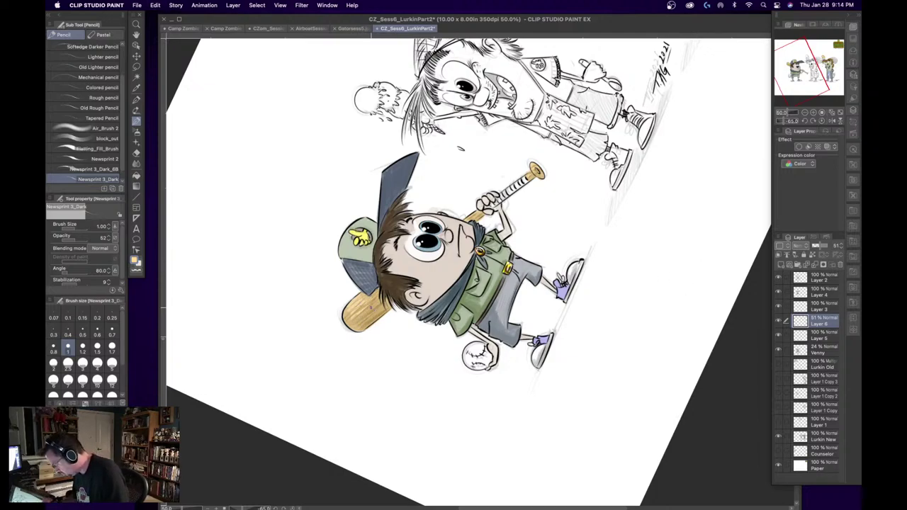
click(819, 308)
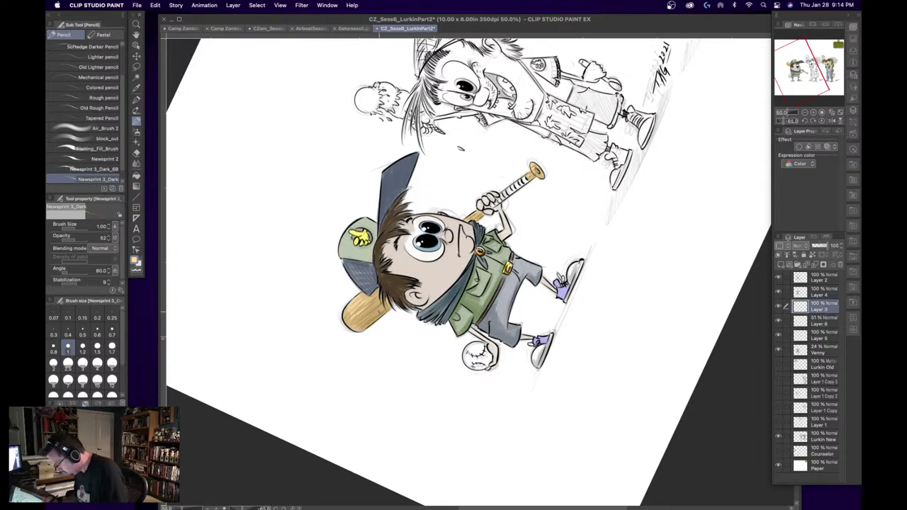
drag(370, 299, 354, 314)
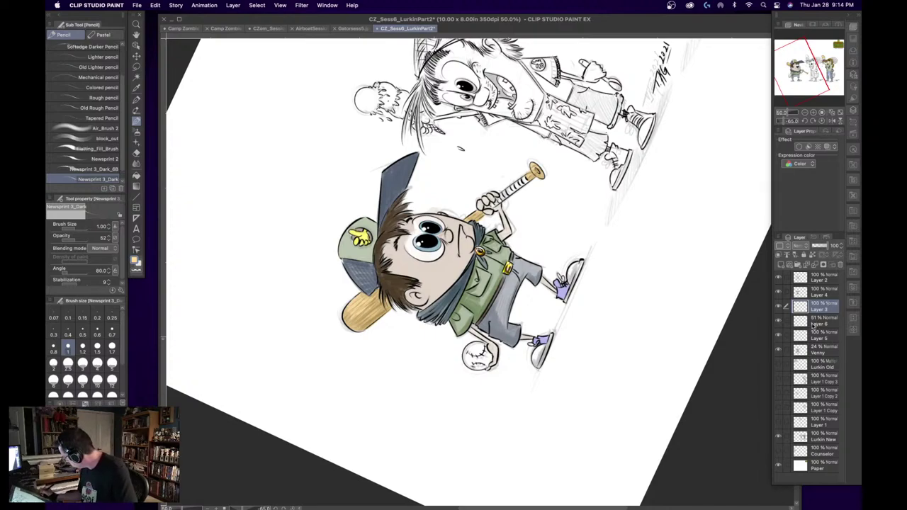
- Merge the bat's grain and shading layers down into Layer 5, checking the layers' contents by toggling their visibility
click(779, 320)
click(779, 320)
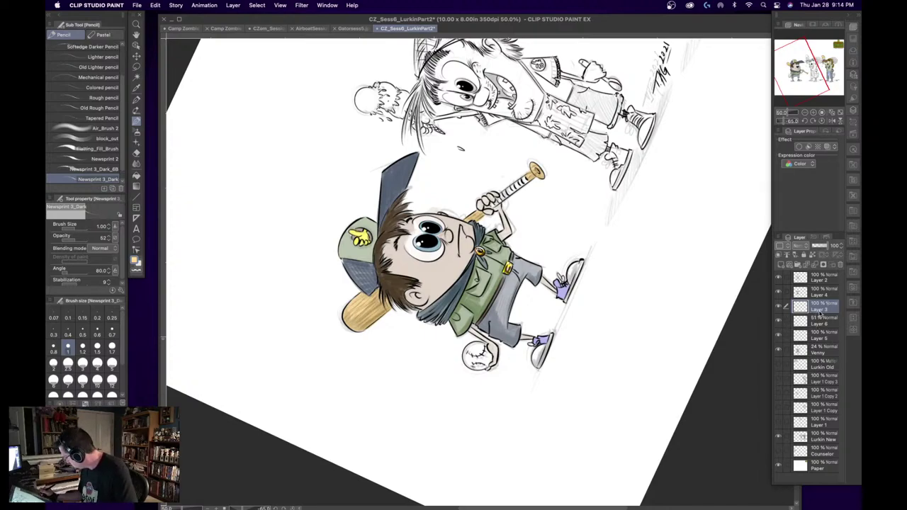
click(779, 335)
click(779, 335)
key(super+e)
click(779, 306)
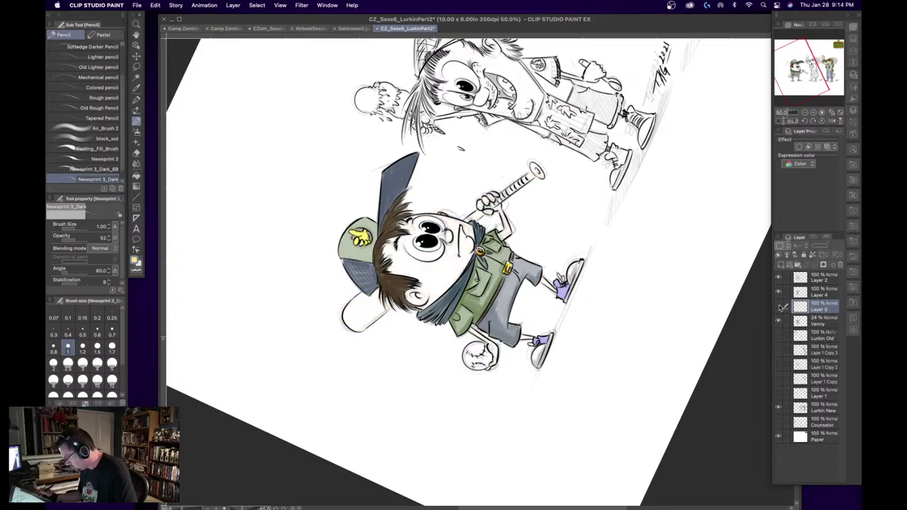
click(779, 306)
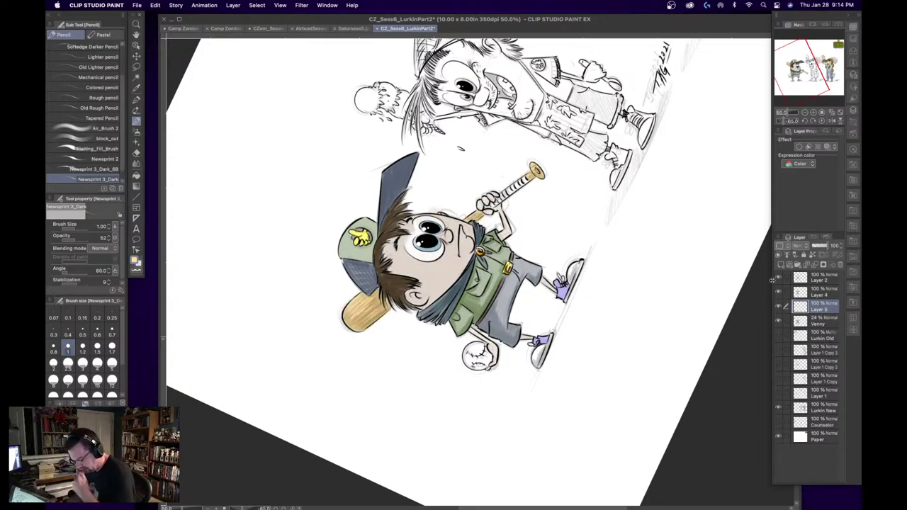
- Sample the boy's skin color, darken it to a medium beige, and set the Newsprint 3_Dark pencil to size 1.50
click(137, 88)
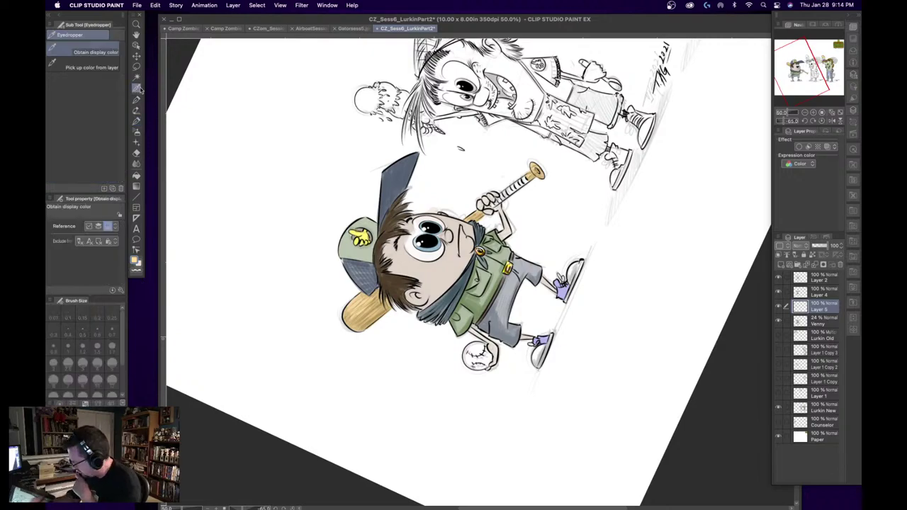
click(135, 261)
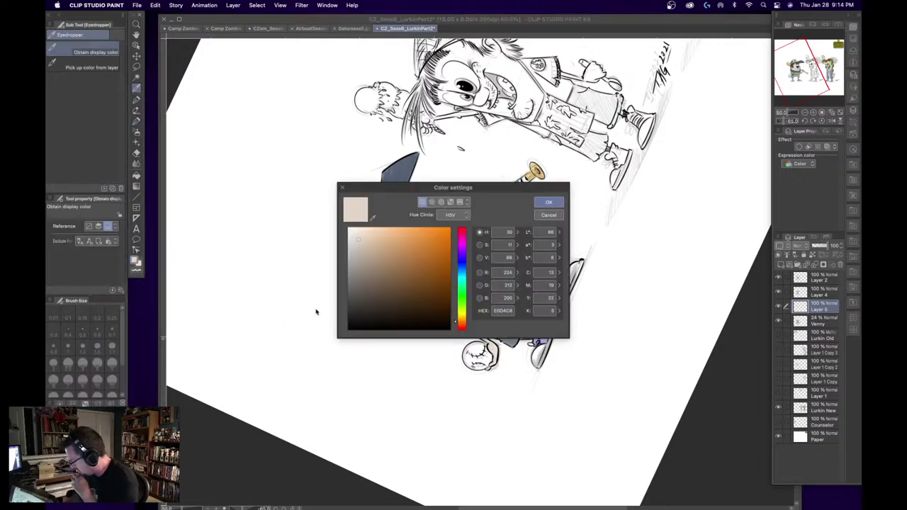
drag(361, 237, 365, 246)
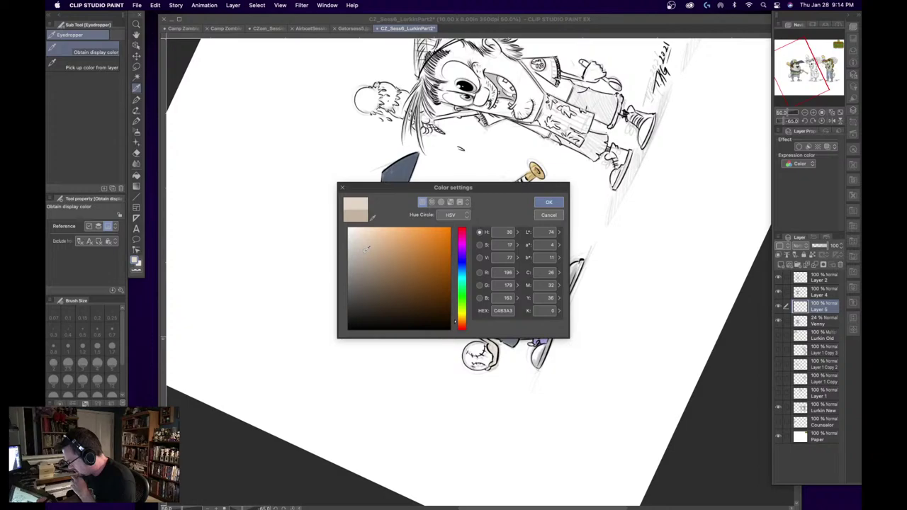
click(549, 202)
drag(805, 120, 794, 119)
click(136, 121)
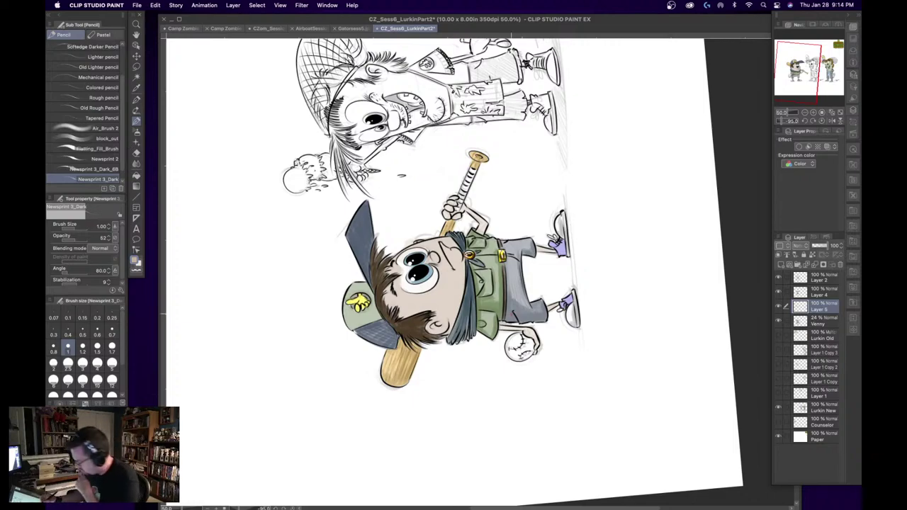
key(bracketright)
key(bracketright)
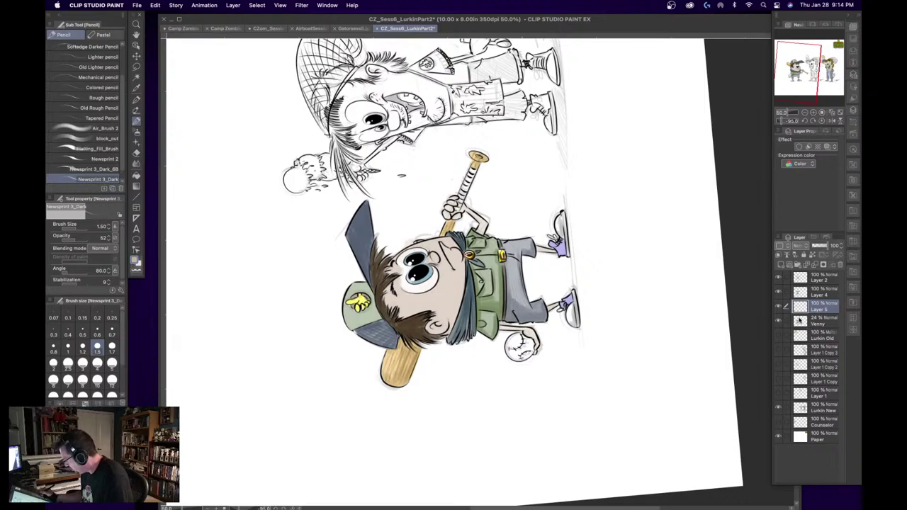
- Add a new layer directly above the skin and bat color layer and clip it to that layer
click(779, 306)
click(779, 306)
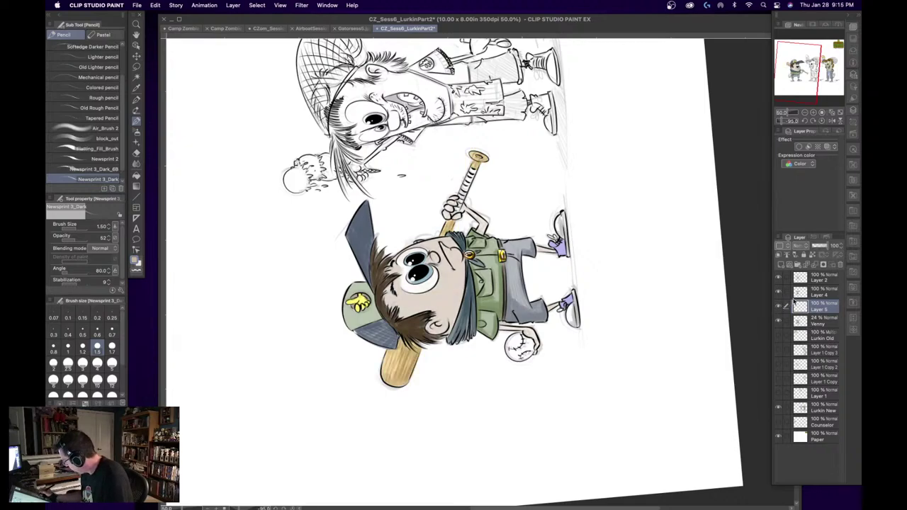
click(781, 264)
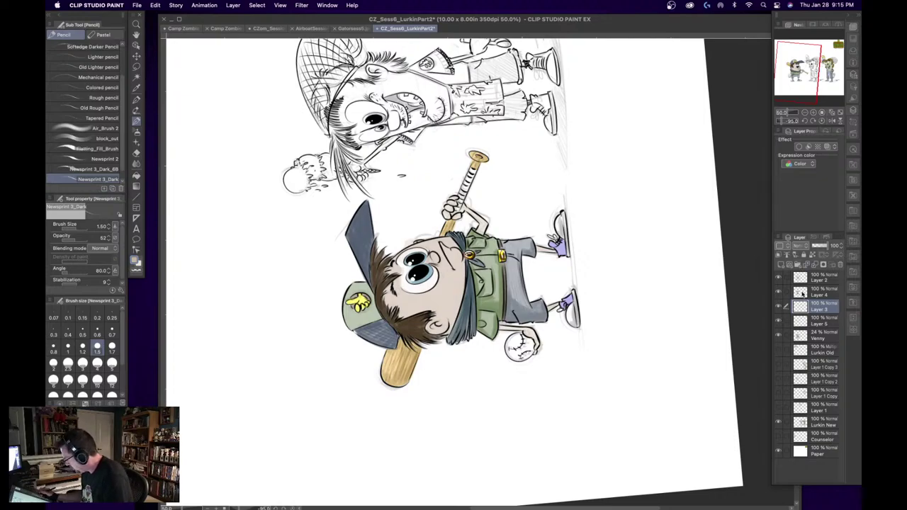
click(778, 257)
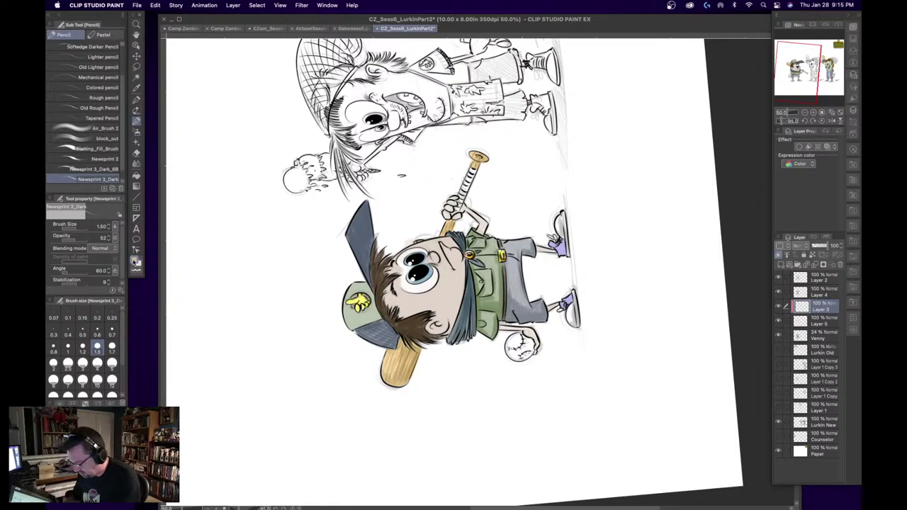
- Darken the color to taupe (RGB 171, 153, 135) and shade the boy's cheek, nose, jaw, ear and hairline on the clipped layer
double_click(135, 261)
drag(369, 249, 367, 256)
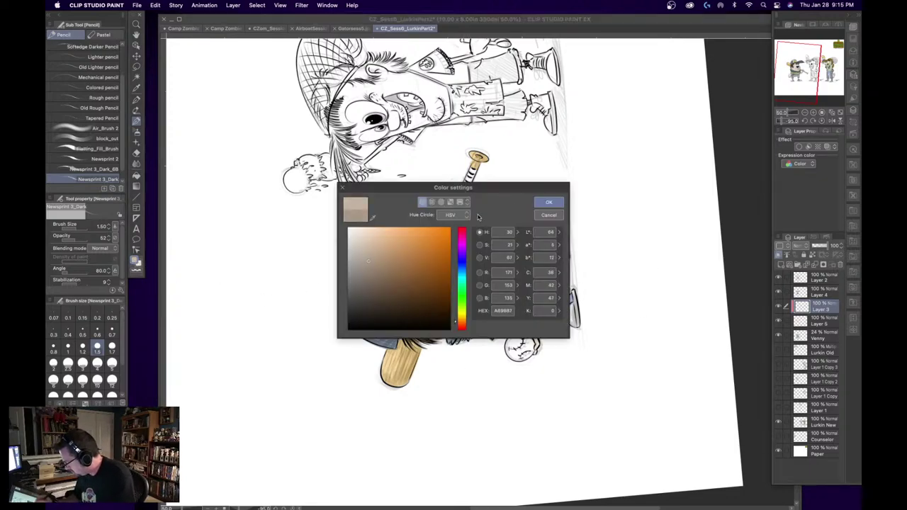
click(548, 201)
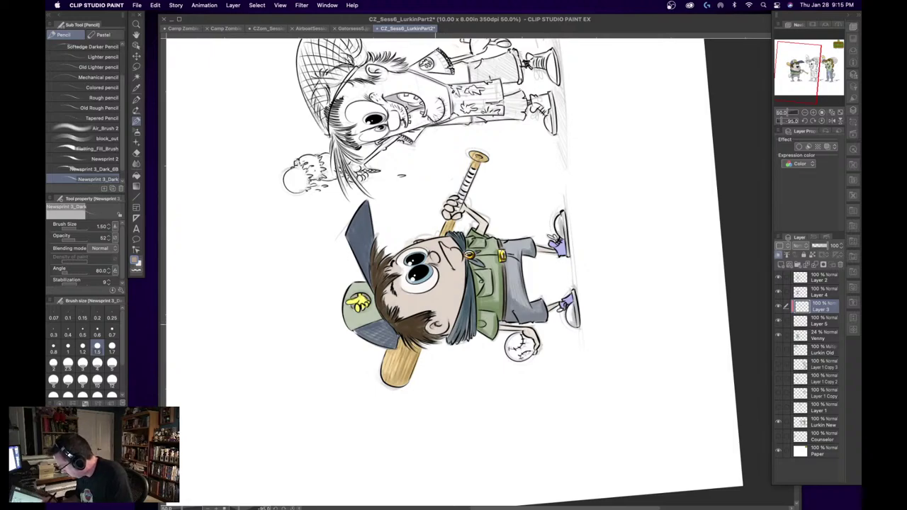
drag(450, 327, 464, 286)
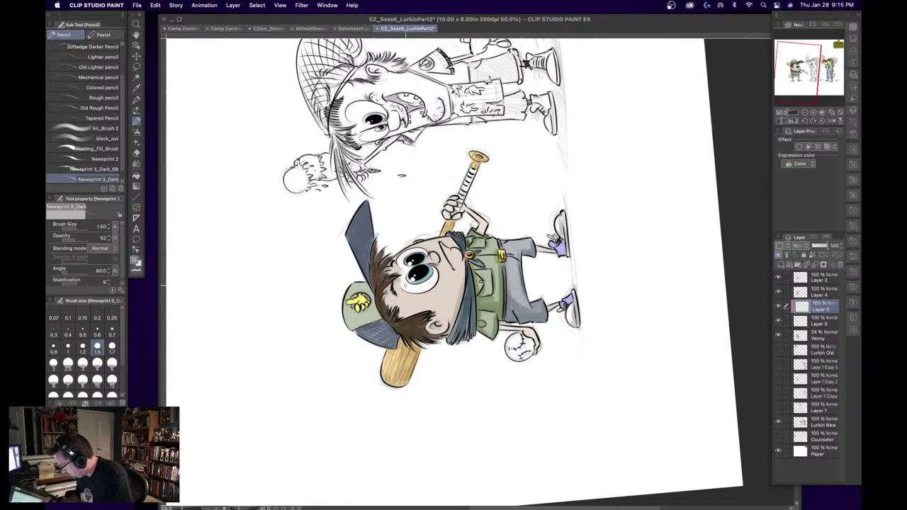
drag(436, 253, 437, 259)
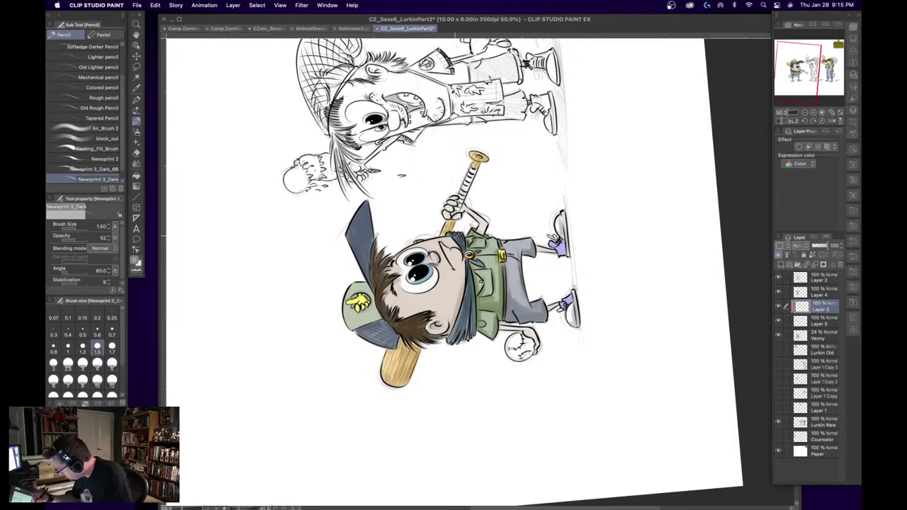
drag(462, 269, 455, 302)
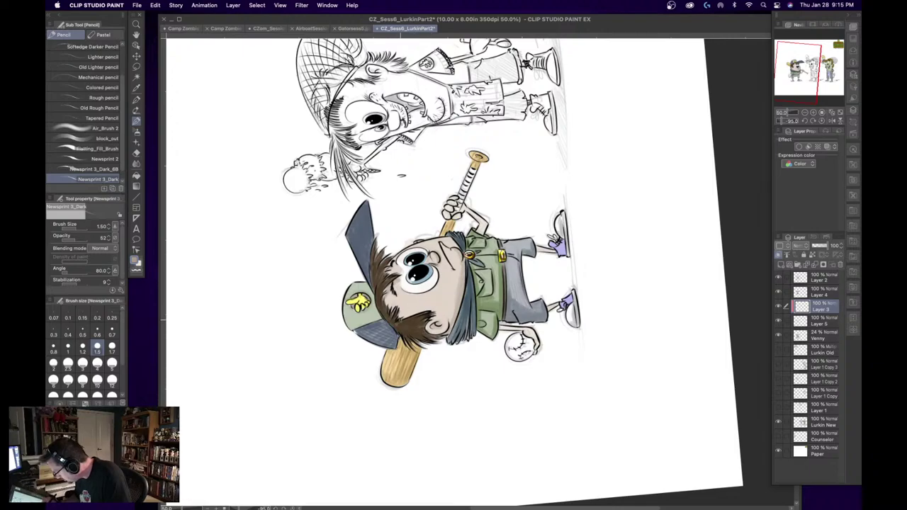
mouse_move(401, 320)
mouse_down()
mouse_move(425, 312)
mouse_move(392, 293)
mouse_move(402, 307)
mouse_move(441, 312)
mouse_up()
mouse_move(439, 331)
mouse_down()
mouse_move(459, 276)
mouse_move(443, 272)
mouse_up()
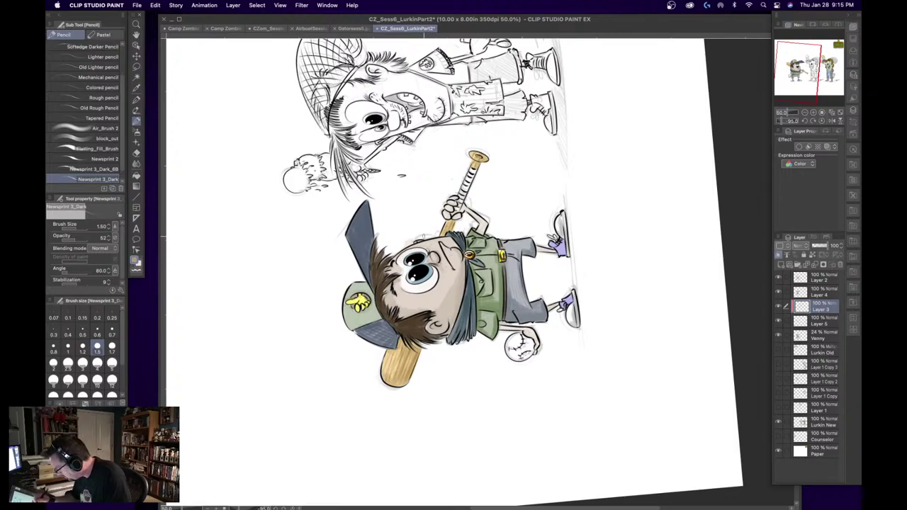
drag(386, 274, 399, 250)
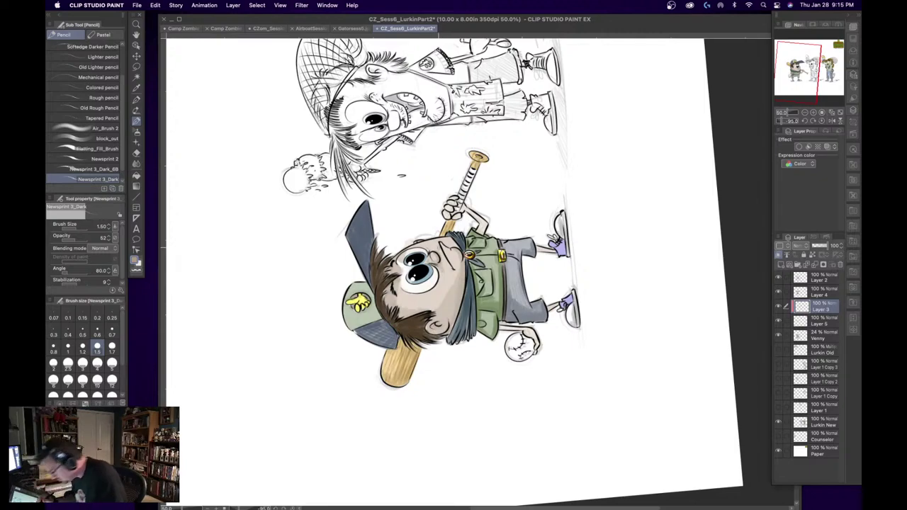
- Soften the skin shading with Blur by fiber at size 2.00, return to the pencil, and merge the clipped layer into Layer 5
click(136, 163)
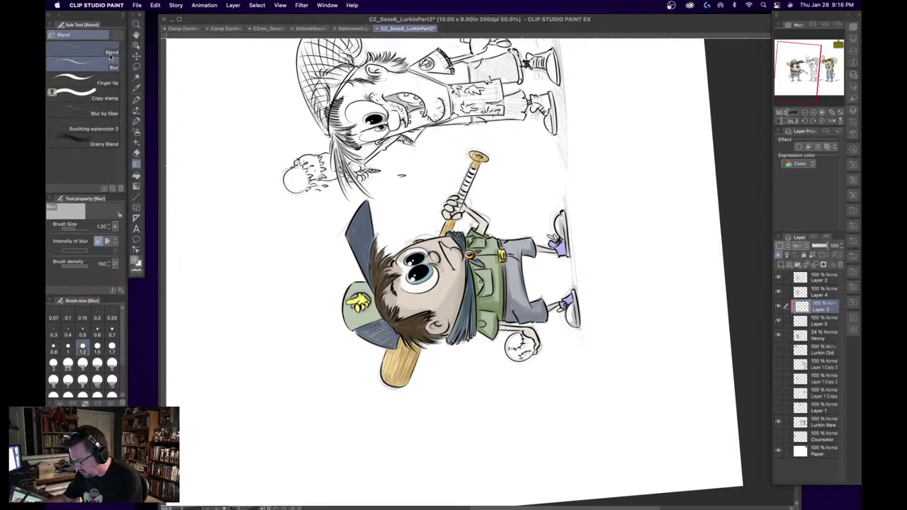
click(114, 112)
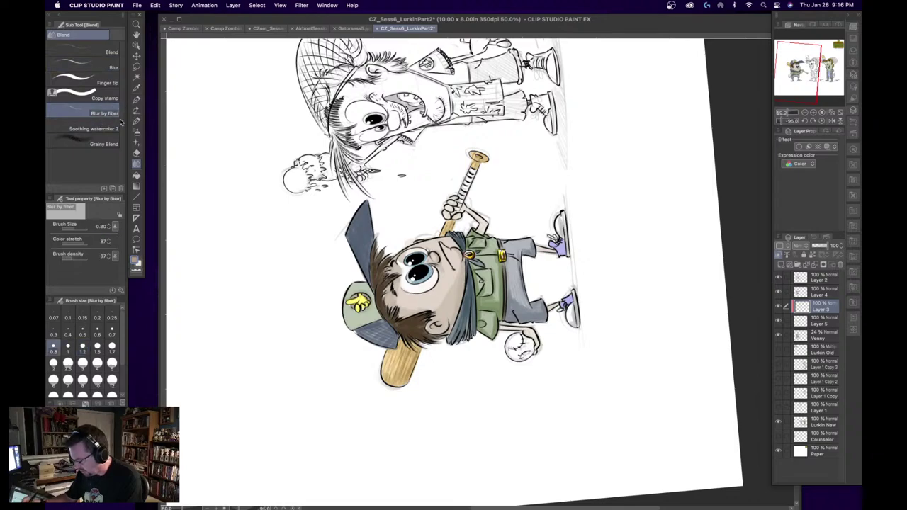
click(53, 362)
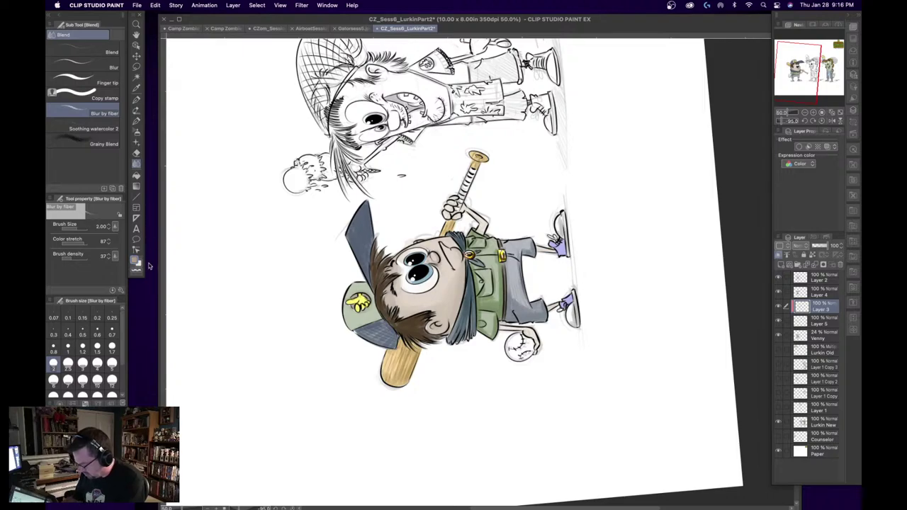
click(136, 122)
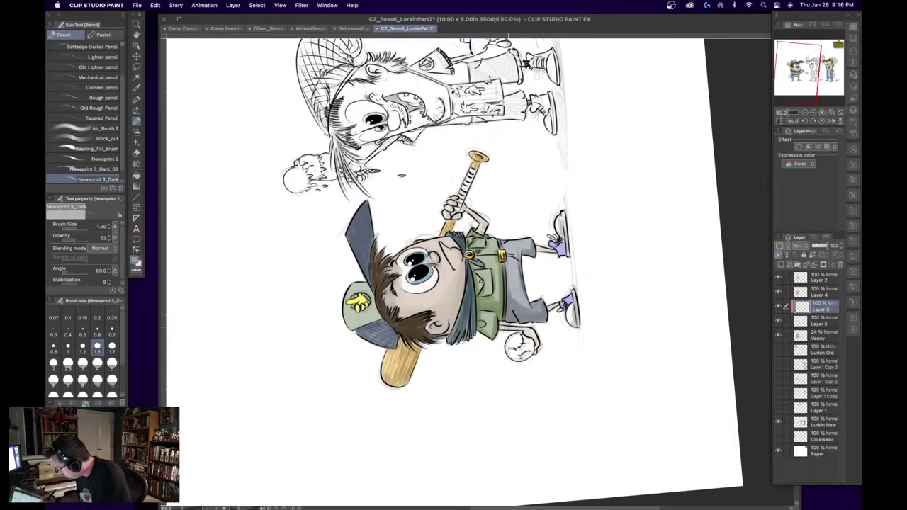
key(super+e)
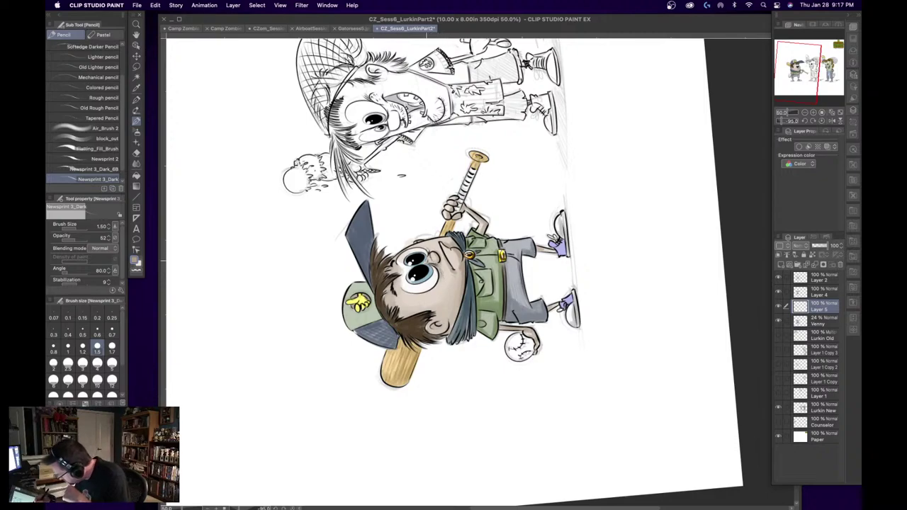
- Touch up the nose shading, sample the darker skin tone, and dot freckles on the cheek with the pencil at size 0.70
drag(429, 247, 428, 257)
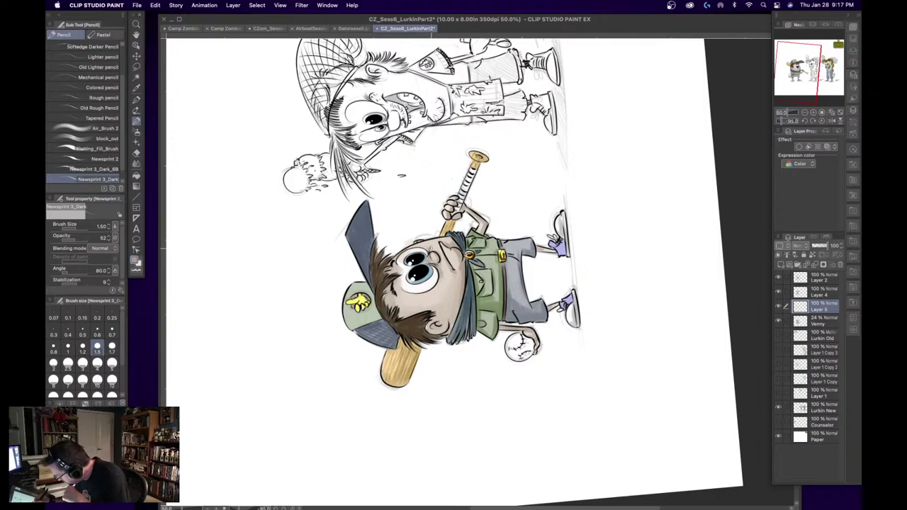
alt+click(440, 256)
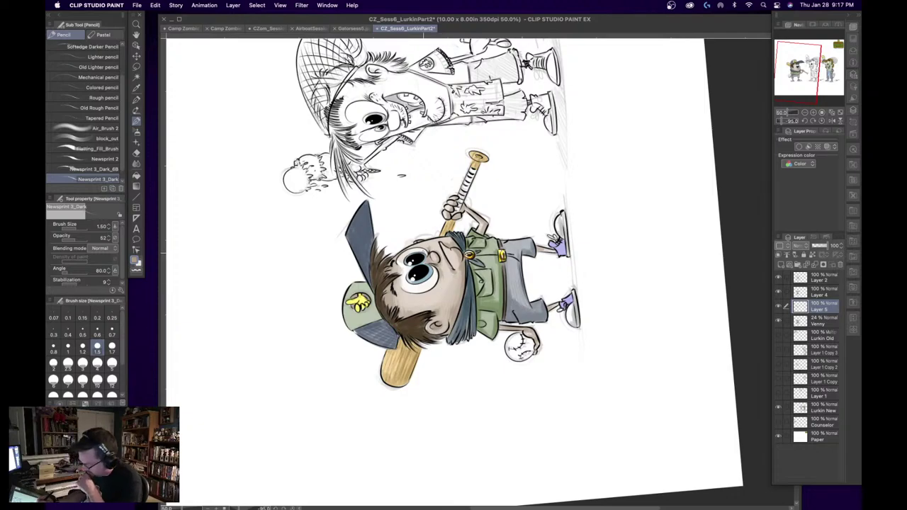
key(bracketleft)
key(bracketleft)
key(bracketleft)
key(bracketleft)
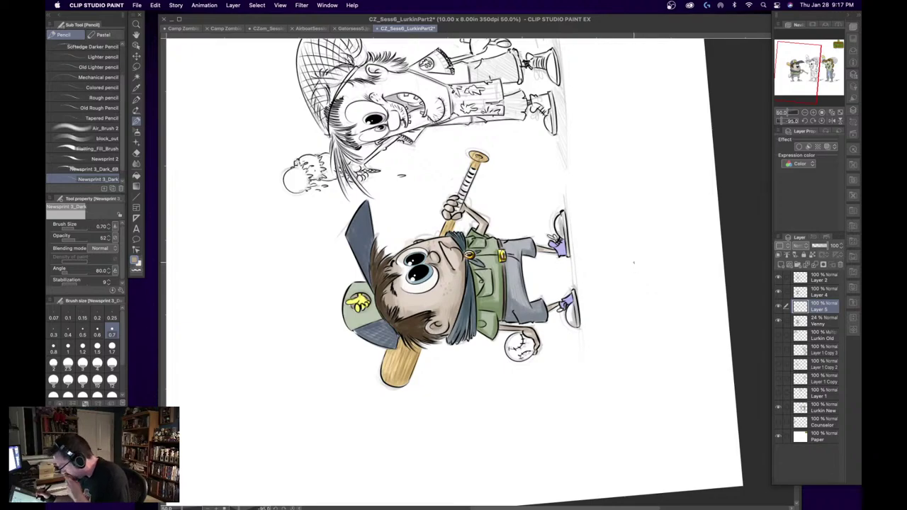
- Return the canvas to upright and set the drawing color to light beige (RGB 224, 205, 185)
click(832, 121)
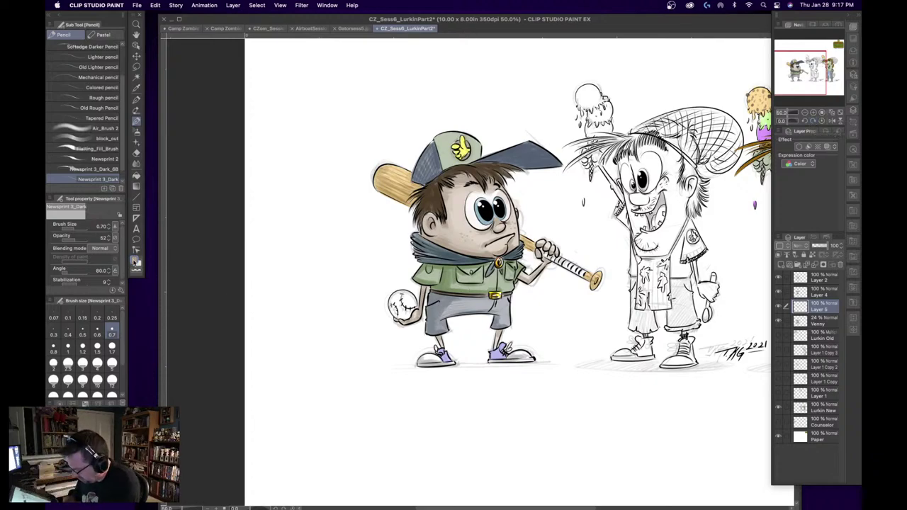
click(135, 262)
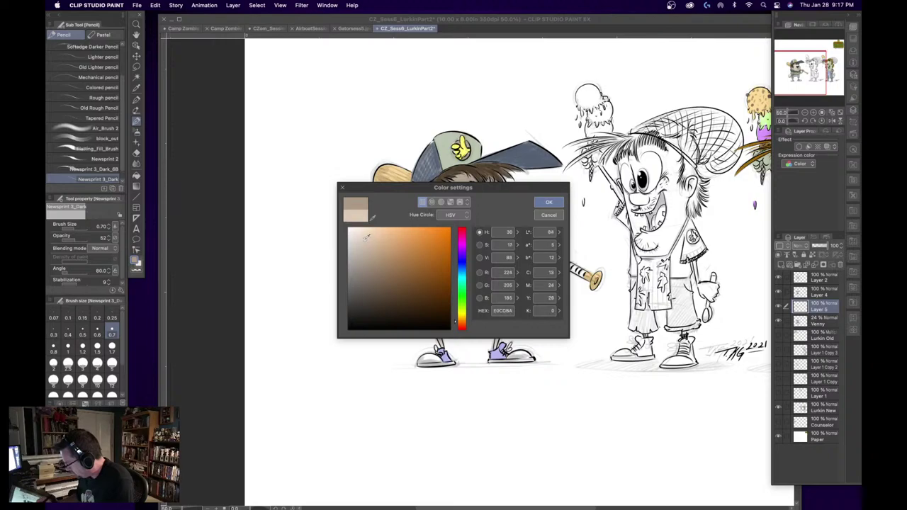
click(548, 202)
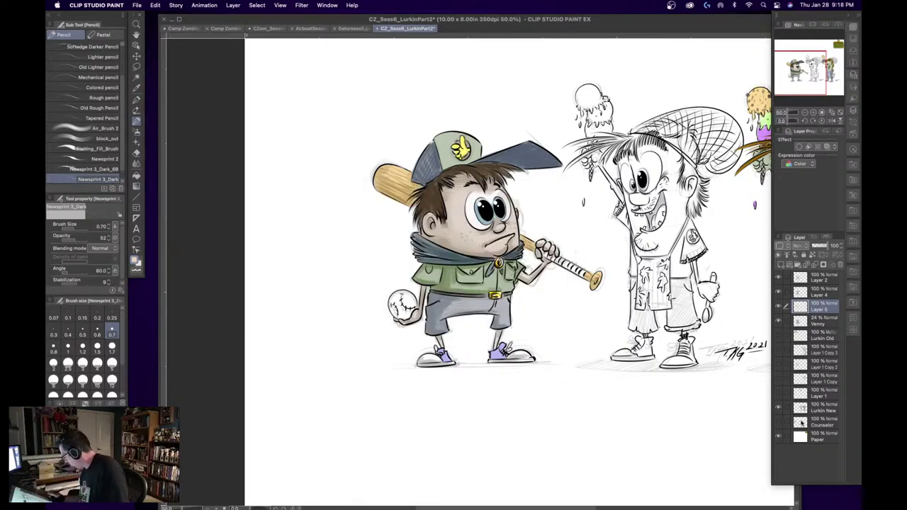
- Add a new layer above Layer 5 and try skin highlights with the Newsprint 2 pencil in pale beige (RGB 235, 219, 201)
click(780, 264)
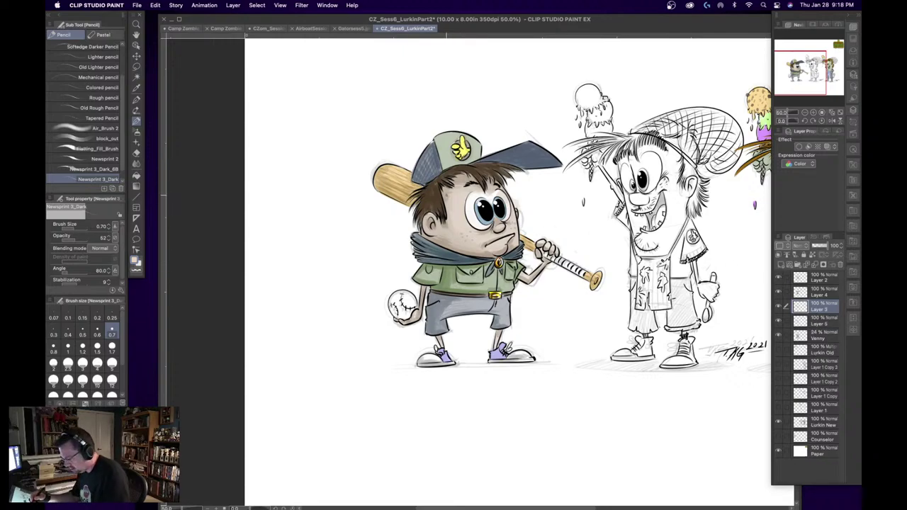
click(111, 159)
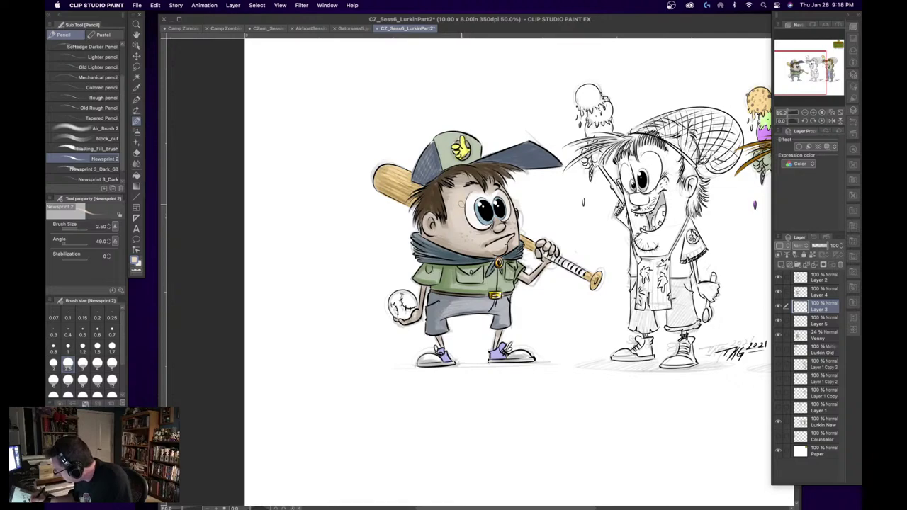
click(134, 261)
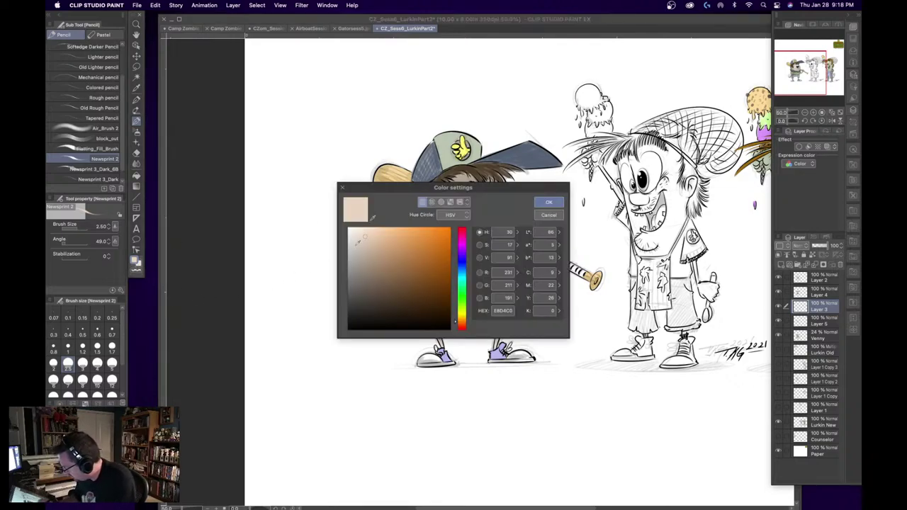
click(364, 230)
click(548, 202)
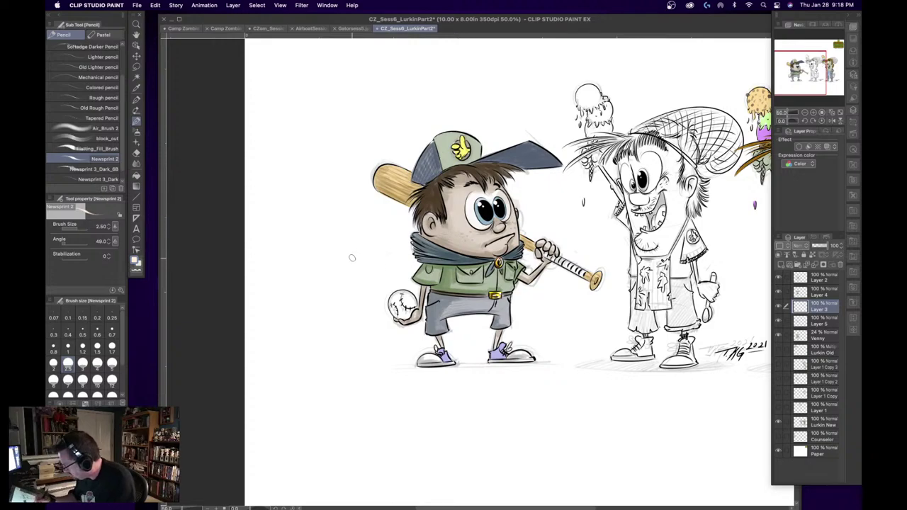
click(135, 261)
click(364, 230)
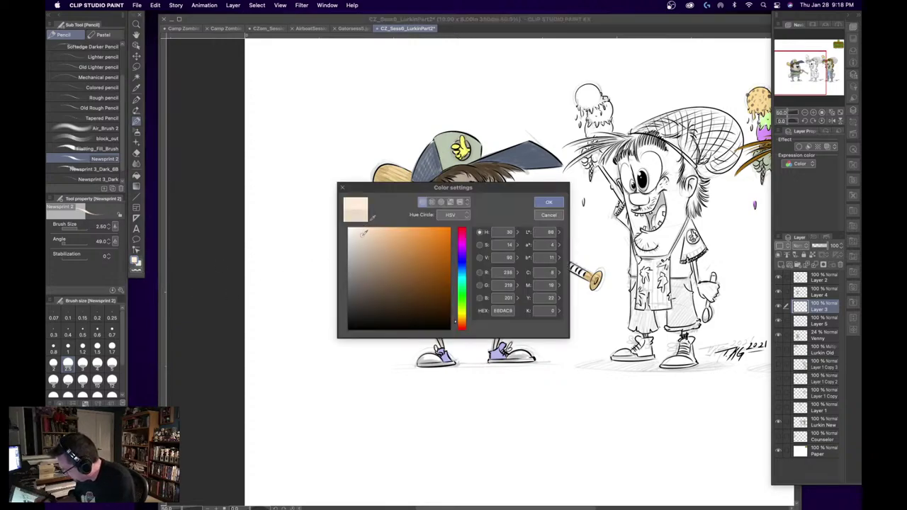
click(548, 202)
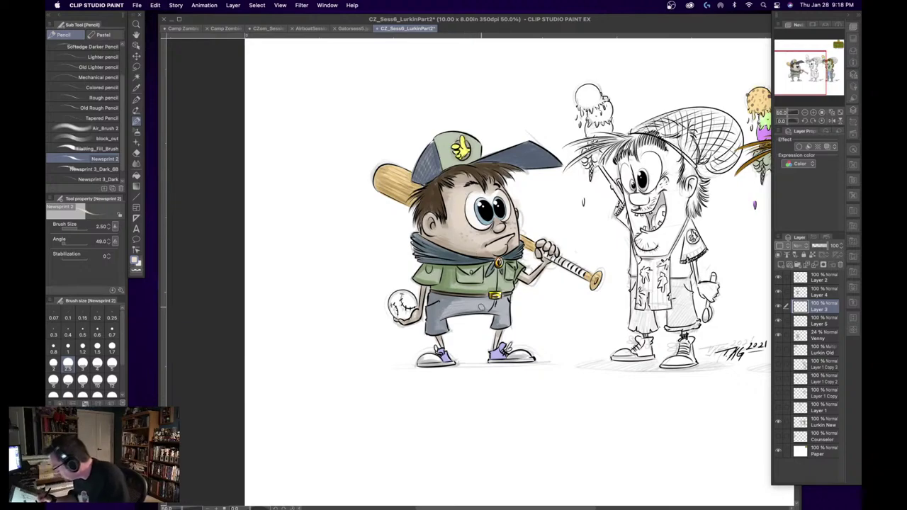
key(super+z)
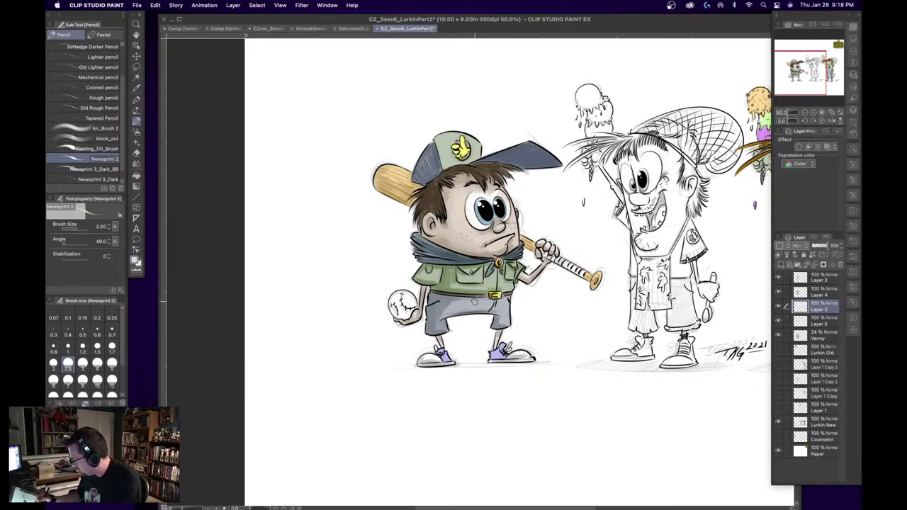
- Try highlighting the boy's face with Newsprint 2 at size 1.50 in light beige (RGB 233, 217, 200)
click(134, 262)
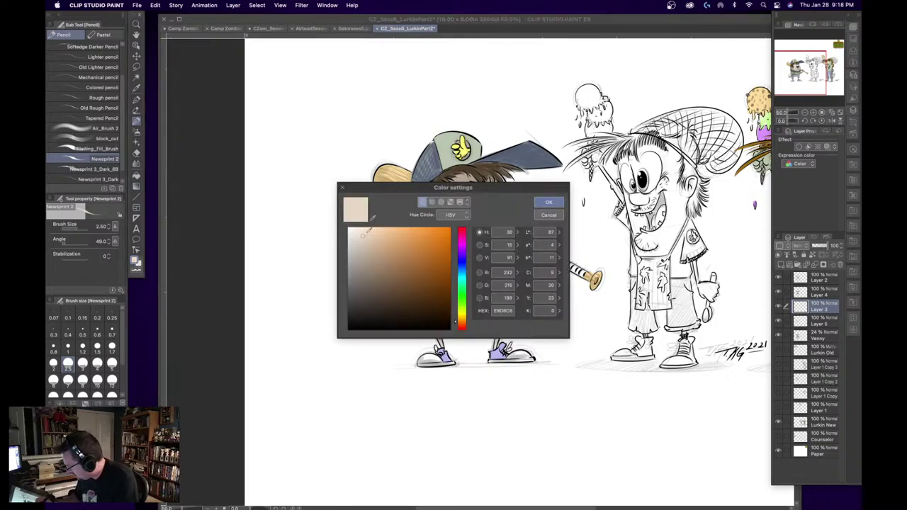
drag(364, 235, 363, 233)
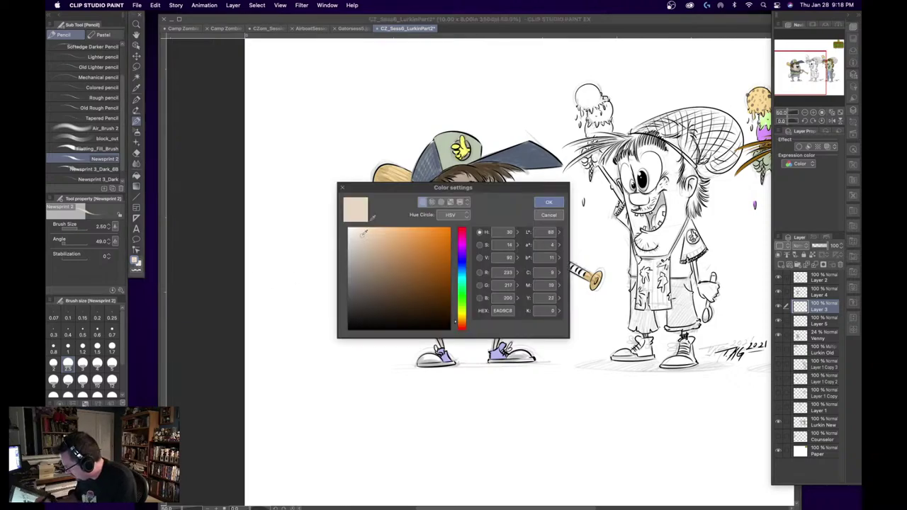
click(548, 202)
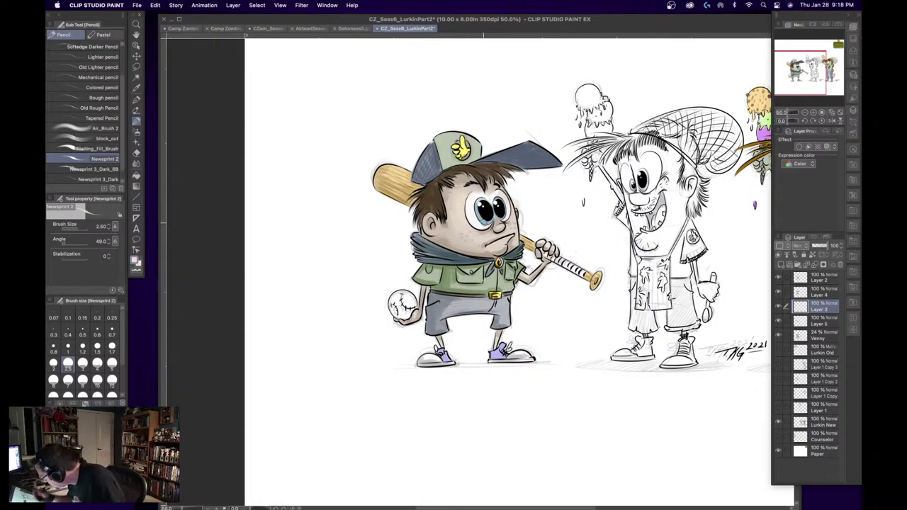
key(bracketleft)
key(bracketleft)
key(bracketleft)
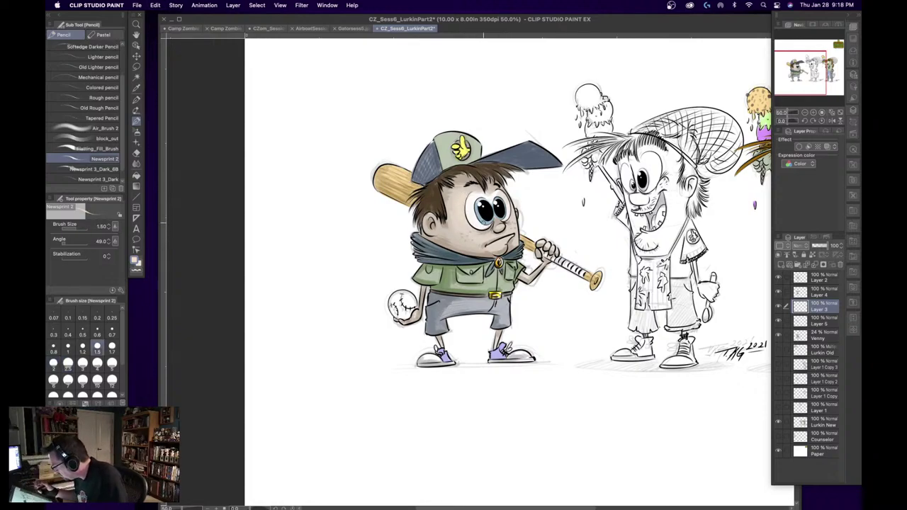
key(super+z)
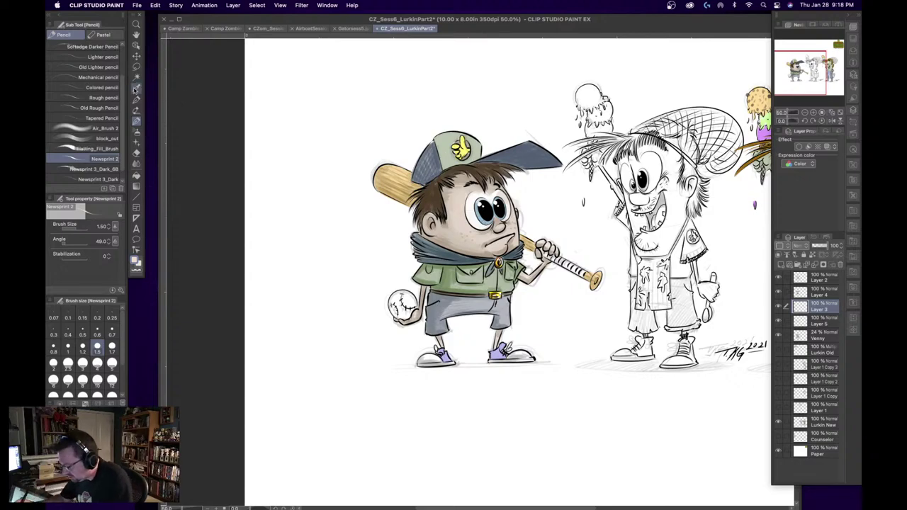
- Set the color to a pale skin tone (RGB 223, 212, 199) and highlight the boy's face with the Soft airbrush at size 1.70
key(i)
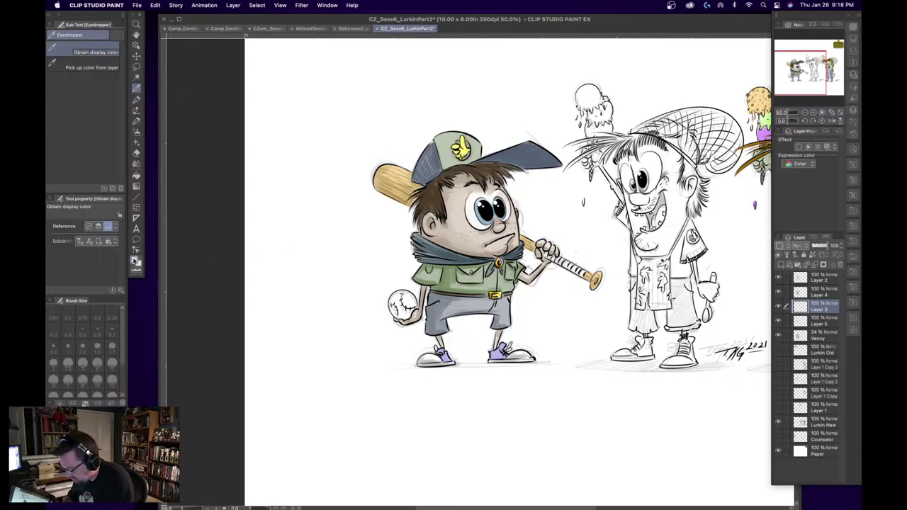
click(135, 260)
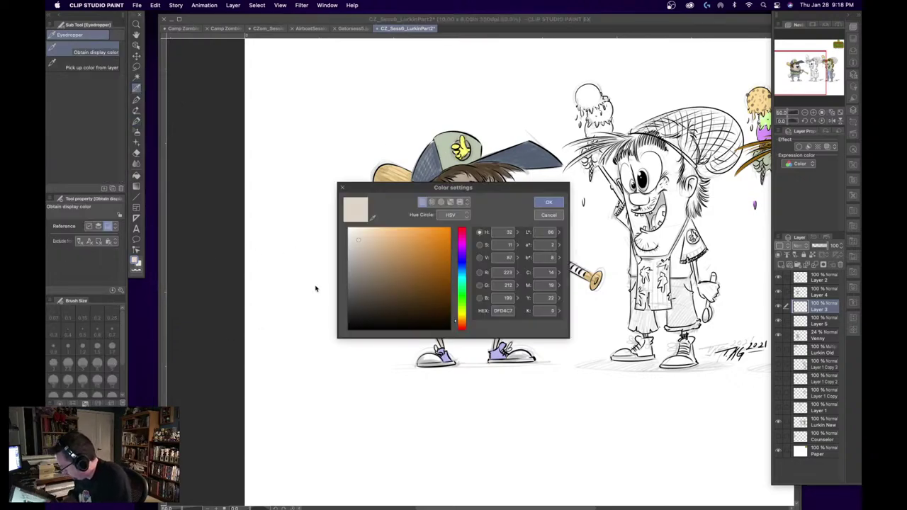
click(548, 202)
click(137, 131)
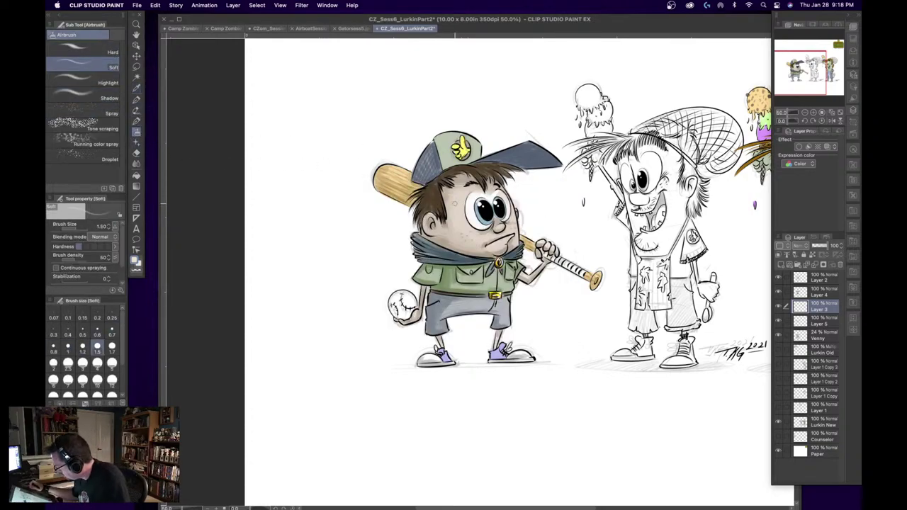
click(112, 346)
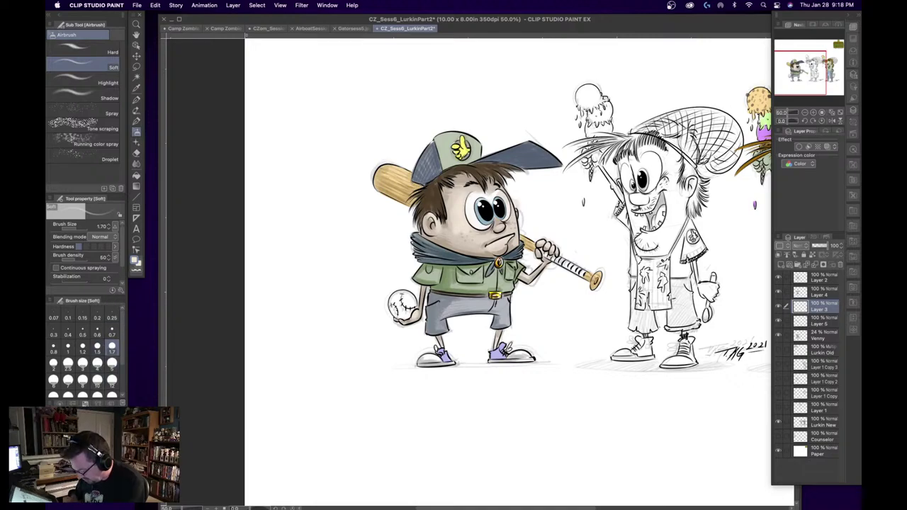
- Add finer highlights to the boy's face on Layer 3 with the Old Lighter pencil at size 0.70, comparing against Layer 5
click(136, 122)
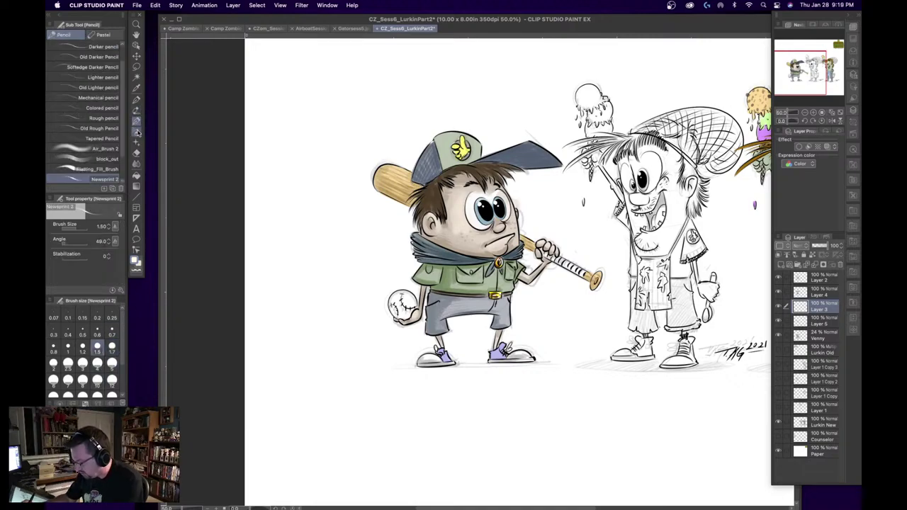
click(108, 90)
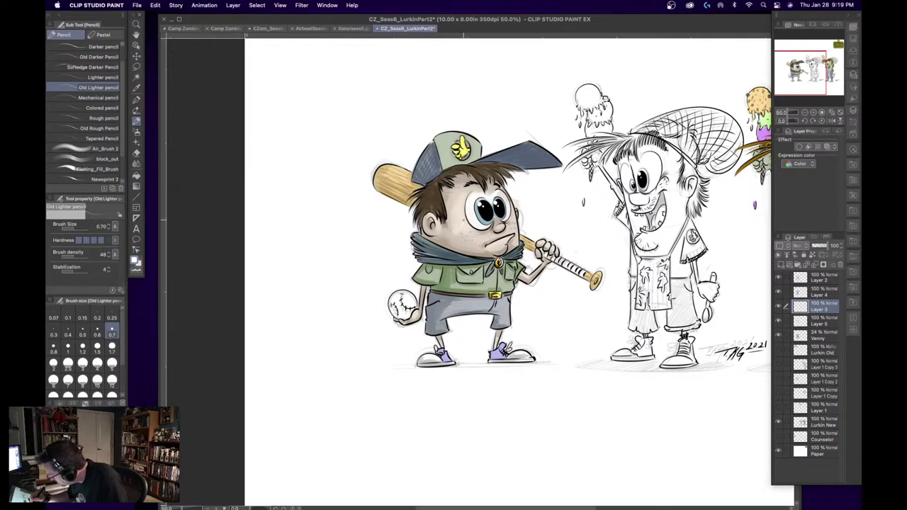
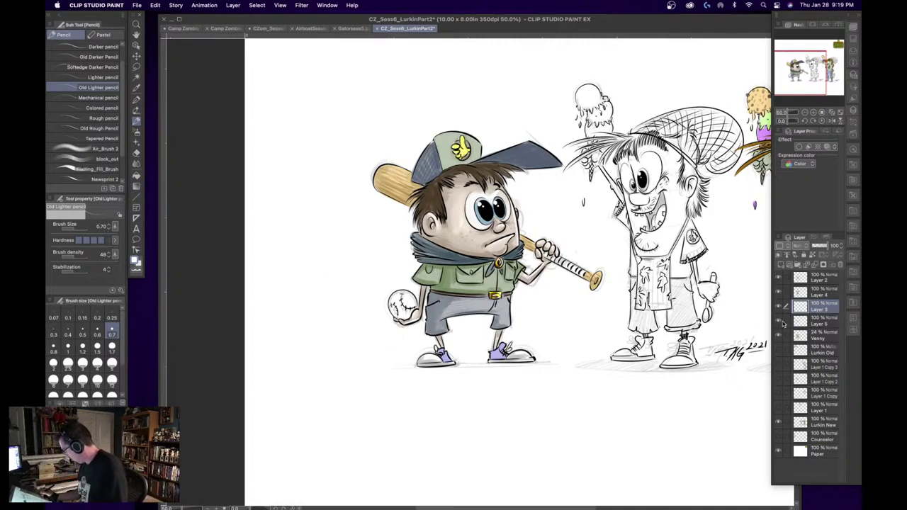
click(780, 322)
click(781, 322)
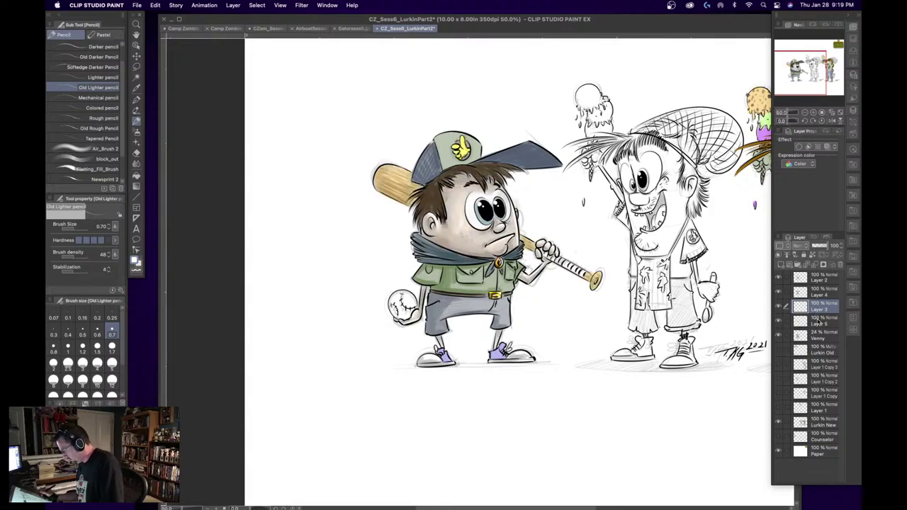
click(816, 323)
click(811, 309)
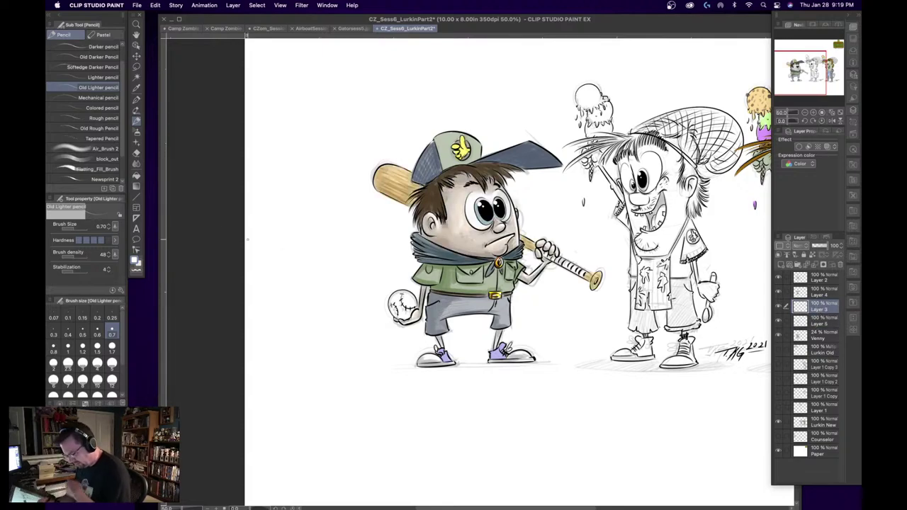
- Soften the face highlights with Blur by fiber at size 2.00, merge Layer 3 into Layer 5, and compare the merged coloring on and off
click(136, 164)
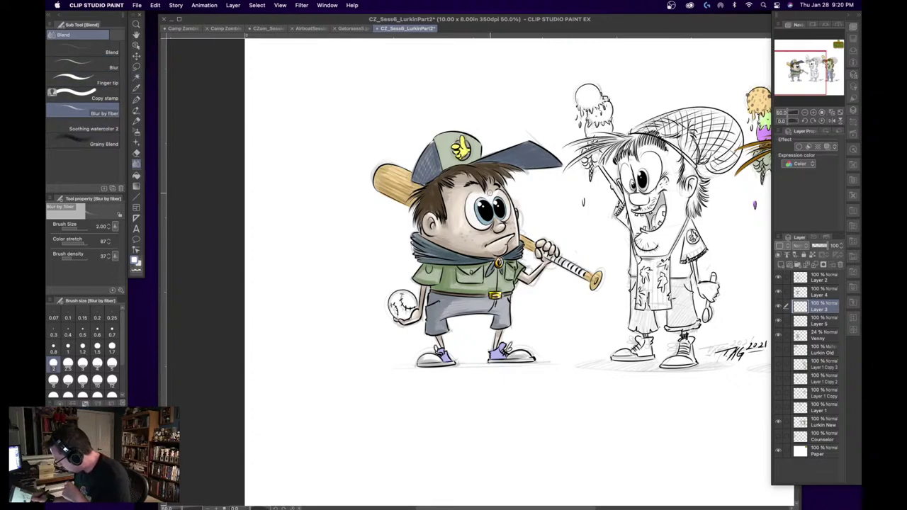
click(778, 321)
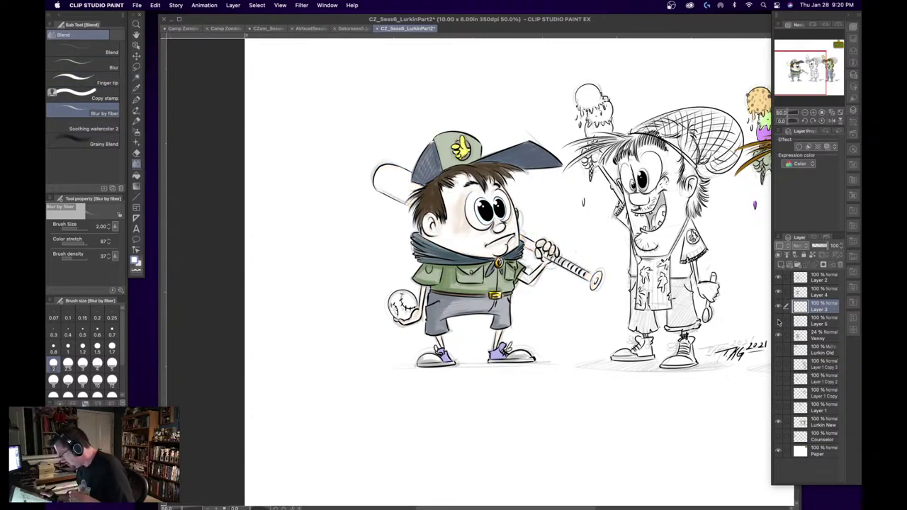
click(779, 321)
click(807, 321)
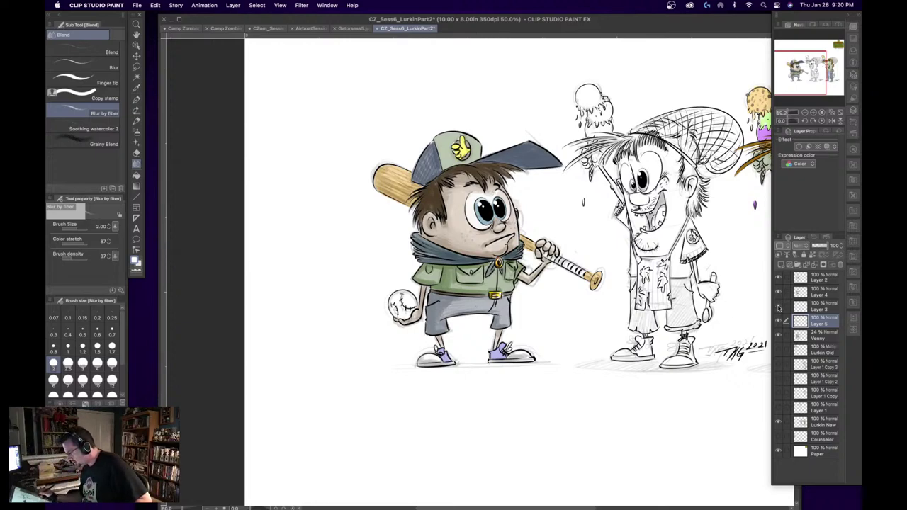
click(818, 310)
key(super+e)
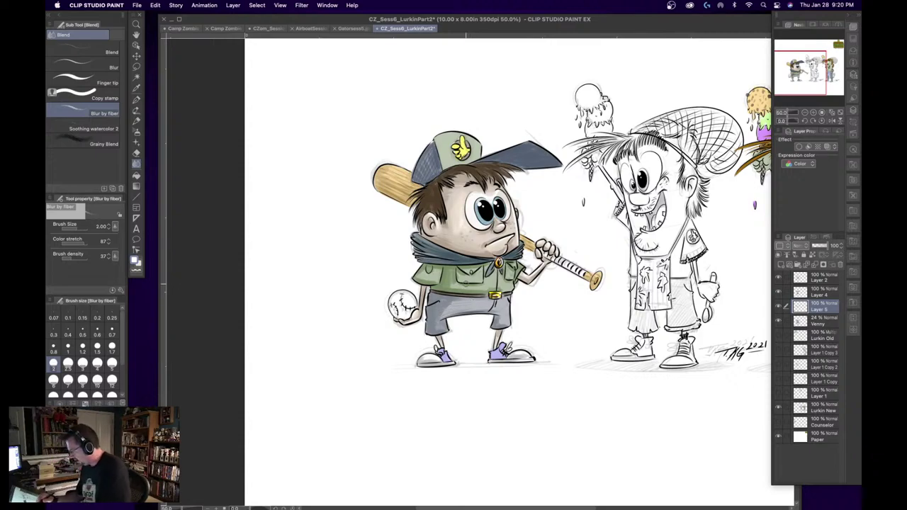
click(779, 321)
click(779, 321)
click(778, 306)
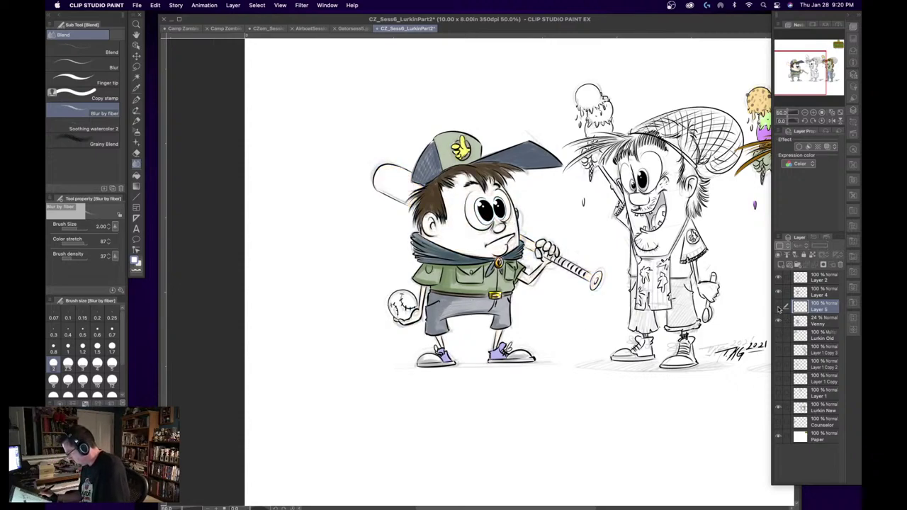
click(779, 306)
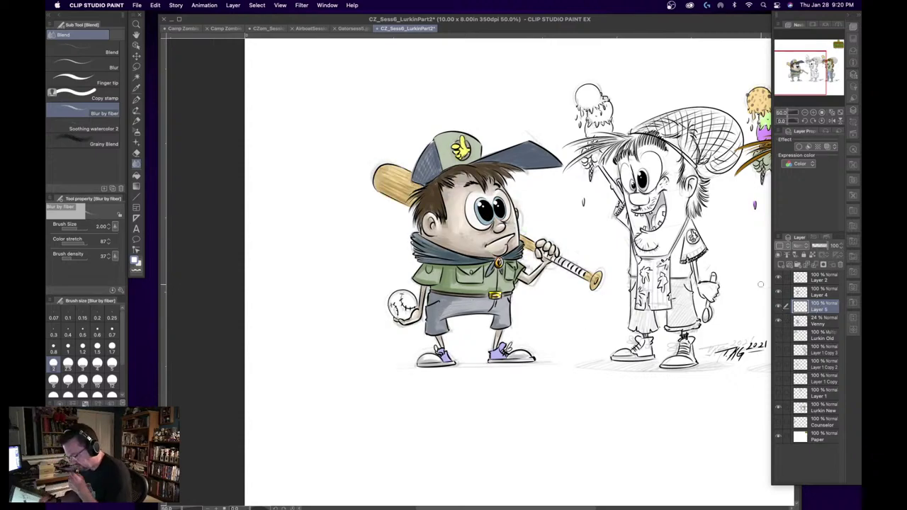
- Sample the iris blue, darken it to RGB 136, 161, 175, and shade the boy's irises with Newsprint 3_Dark up to size 1.00
click(137, 87)
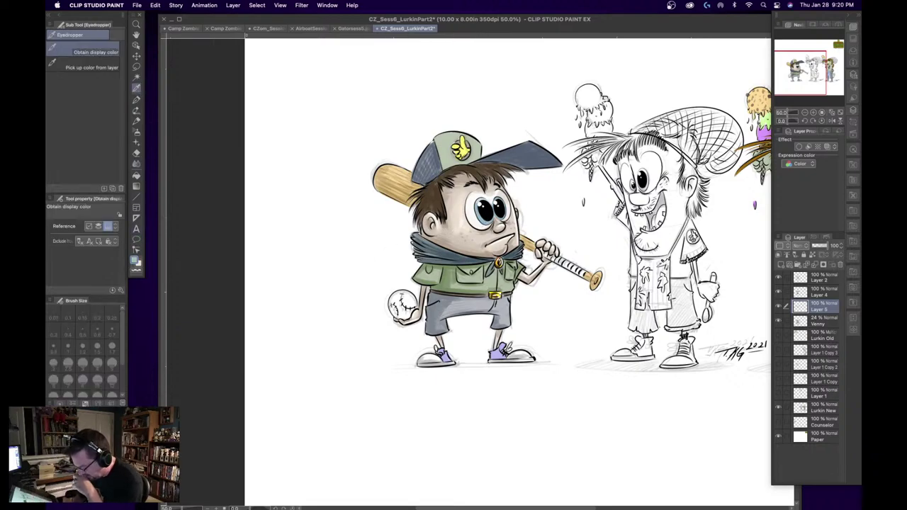
click(813, 113)
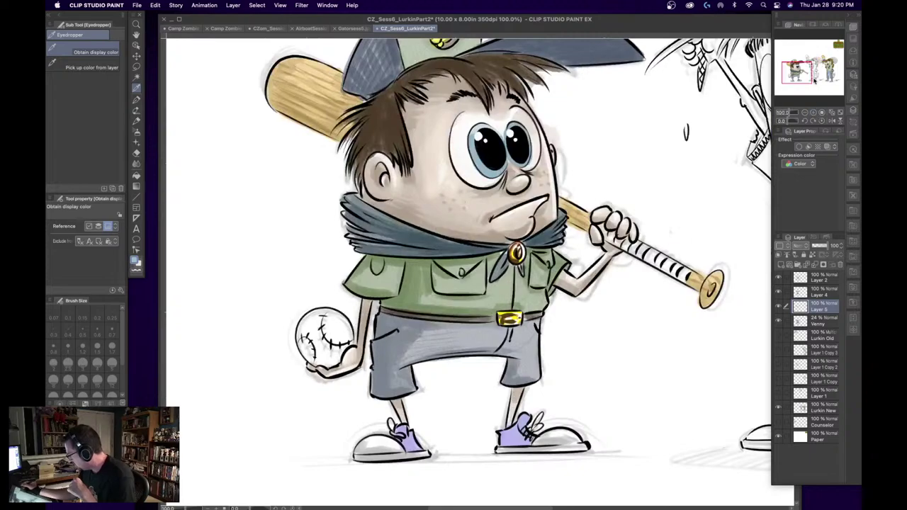
drag(797, 74, 799, 70)
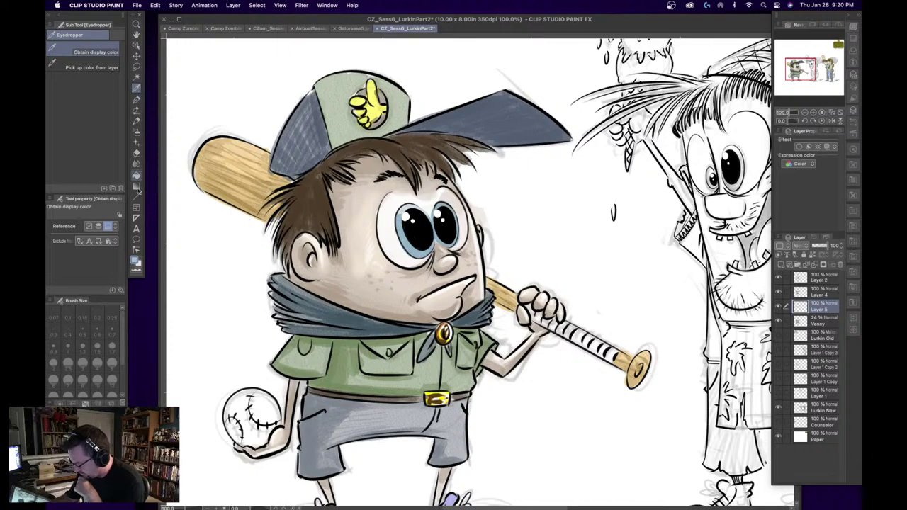
click(135, 261)
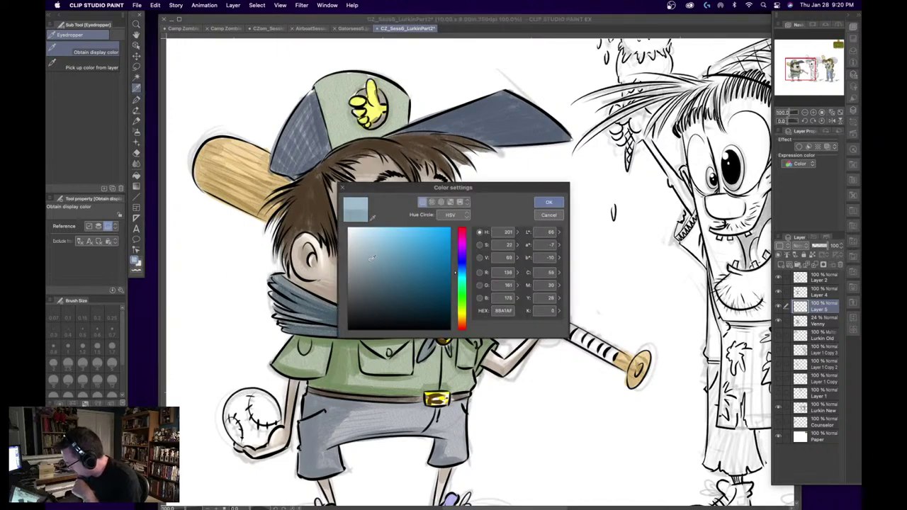
click(548, 202)
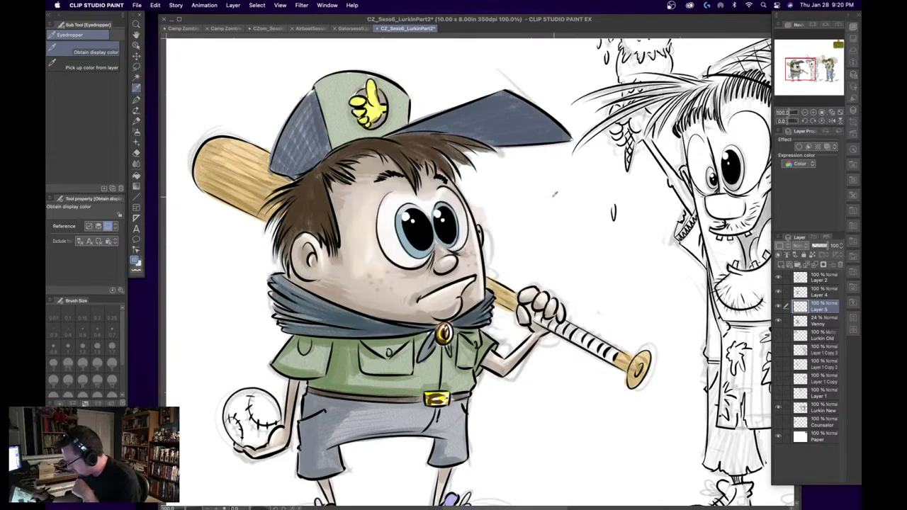
click(137, 122)
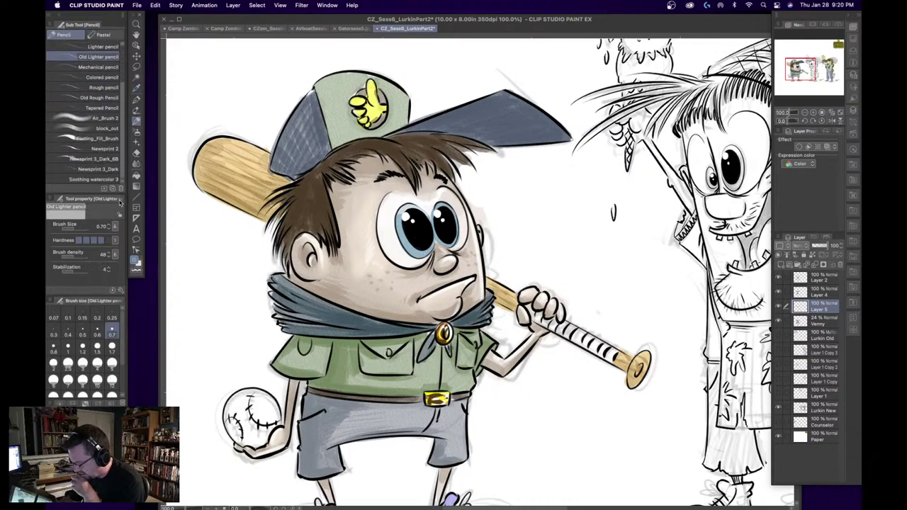
click(102, 169)
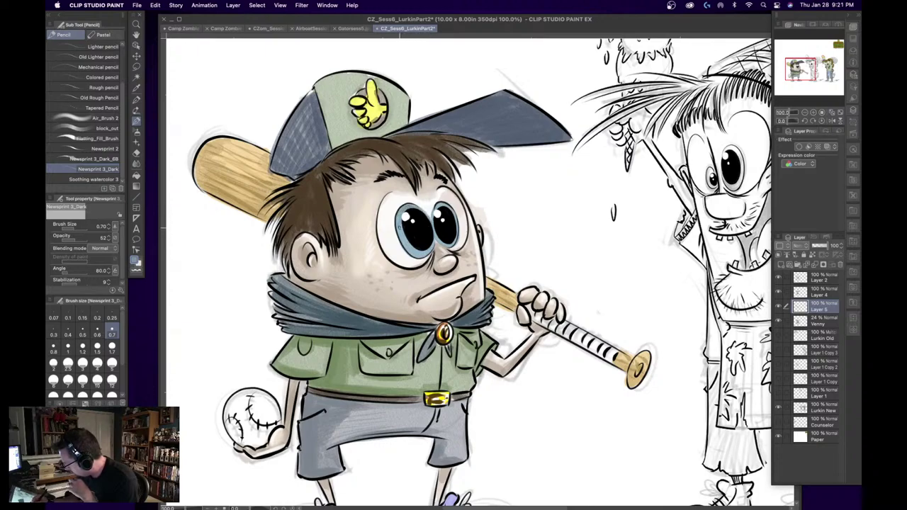
key(bracketright)
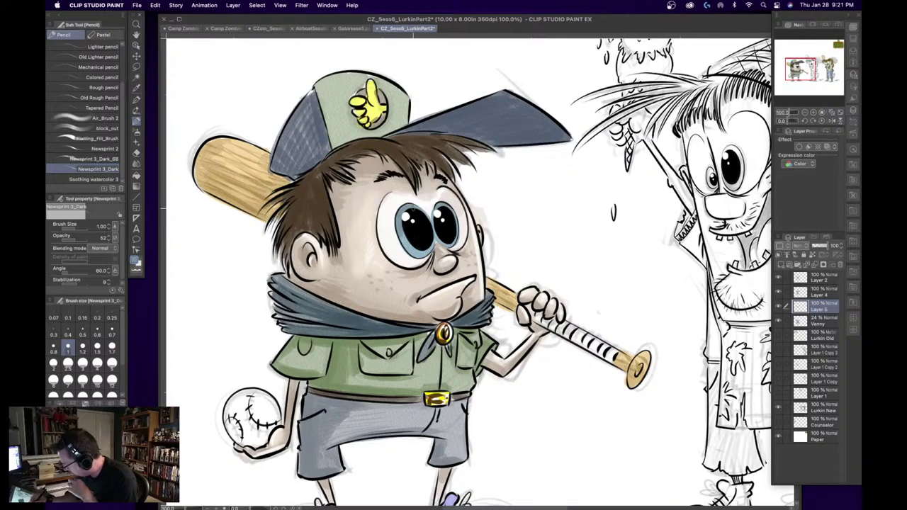
- Darken the blue to HSV 201, 44, 43 and shade the upper and outer parts of the boy's irises with Newsprint 3_Dark
drag(402, 232, 404, 243)
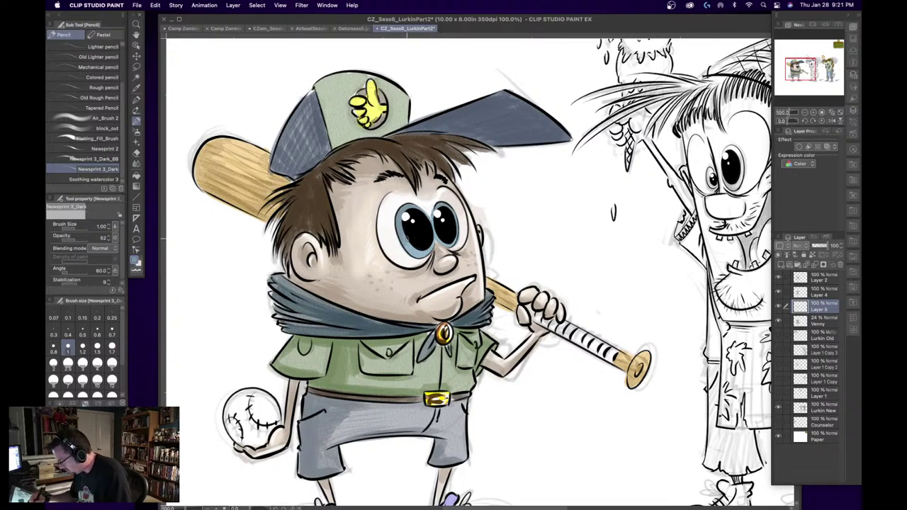
double_click(135, 262)
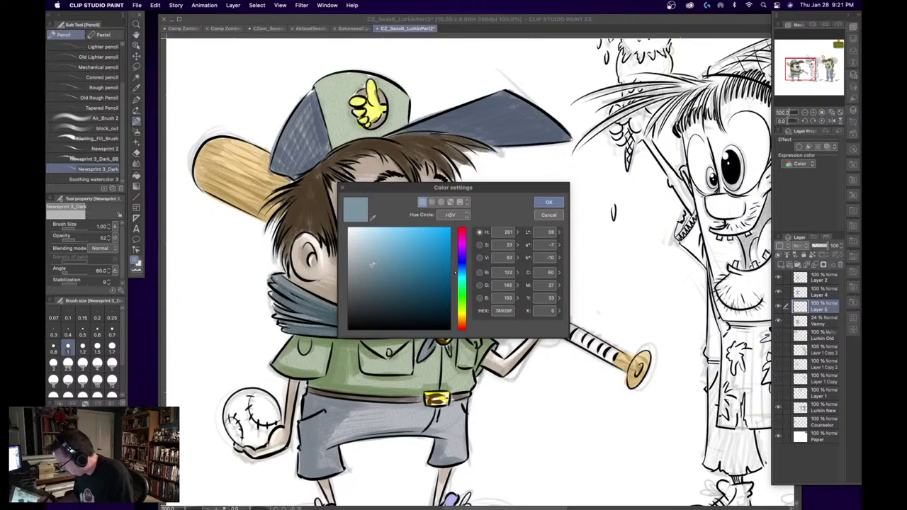
drag(372, 264, 392, 284)
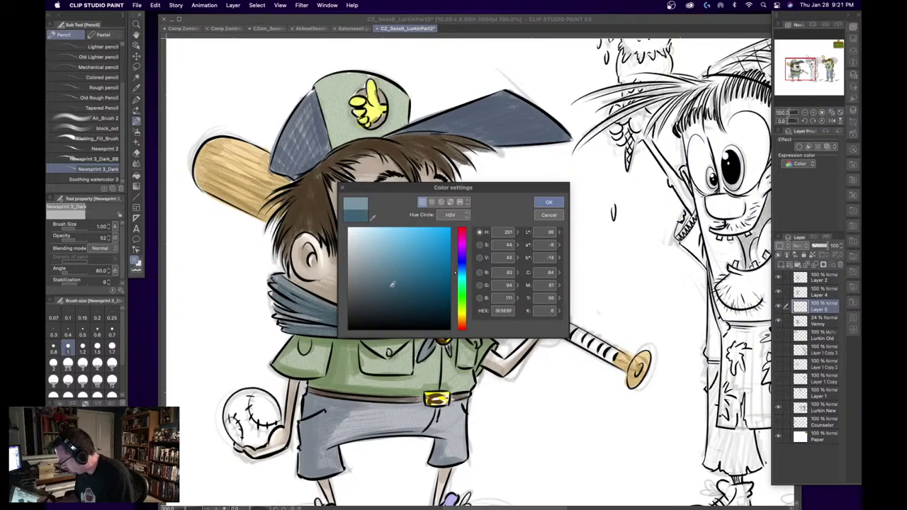
click(548, 201)
mouse_move(400, 216)
mouse_down()
mouse_move(417, 207)
mouse_move(425, 220)
mouse_up()
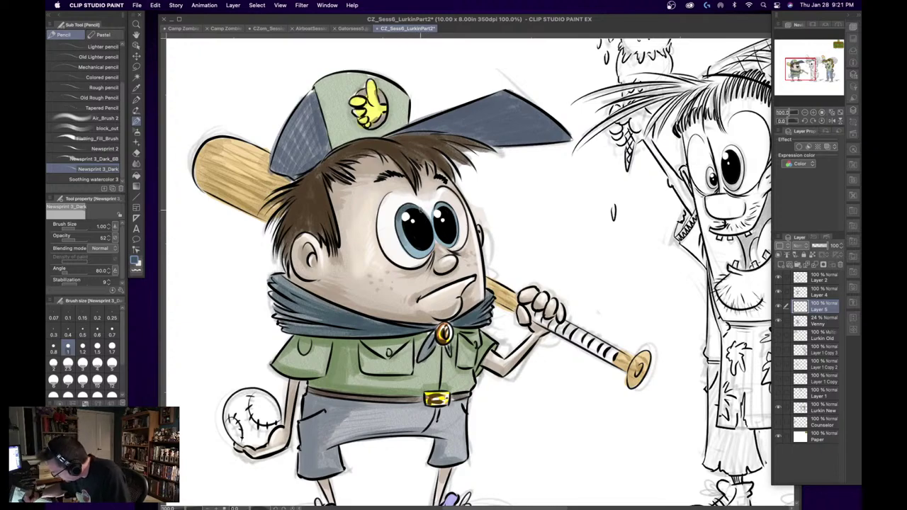
mouse_move(419, 209)
mouse_down()
mouse_move(427, 219)
mouse_move(442, 208)
mouse_up()
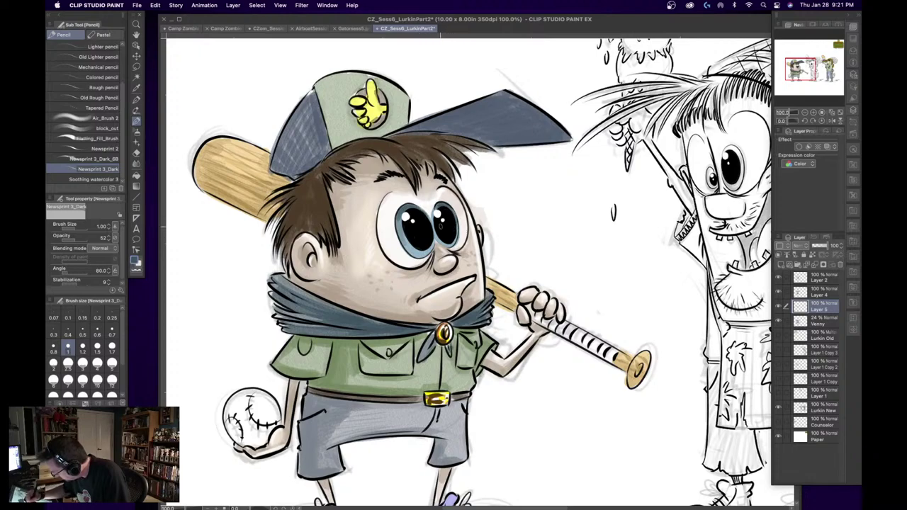
drag(398, 222, 404, 241)
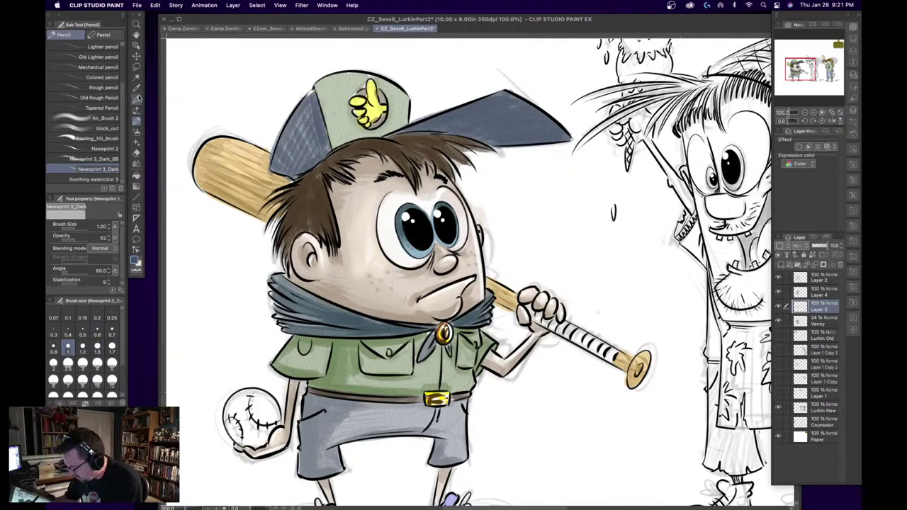
- Sample the iris blue, lighten it to RGB 186, 213, 226, and highlight the lower irises with Newsprint 3_Dark, undoing unwanted strokes
click(136, 87)
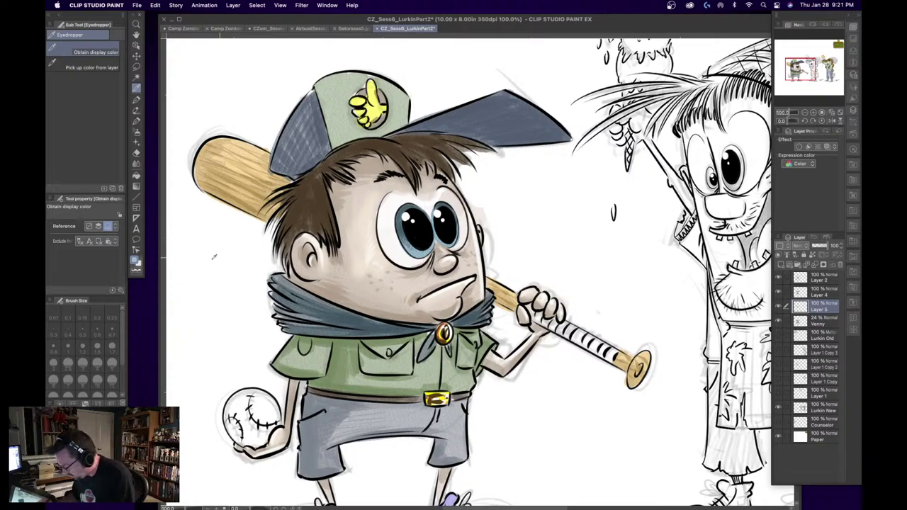
double_click(135, 261)
drag(369, 248, 365, 234)
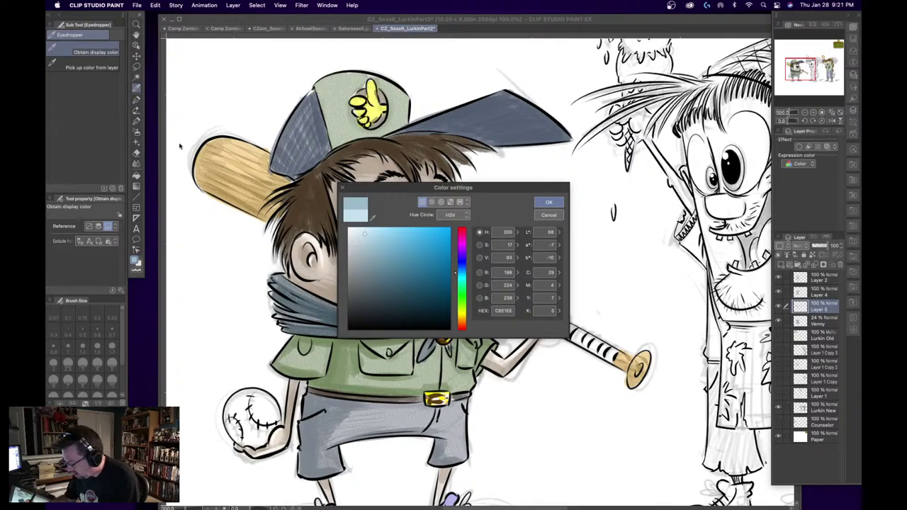
click(367, 236)
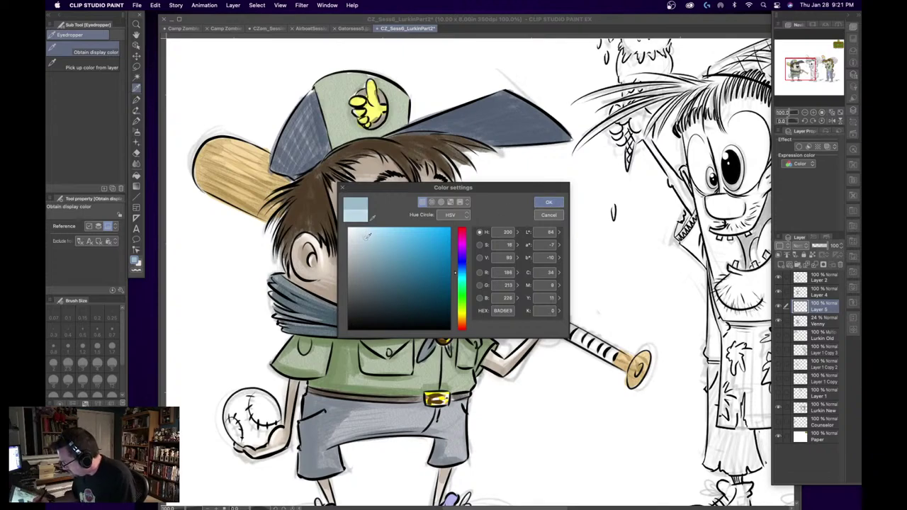
click(548, 202)
click(136, 121)
drag(415, 249, 431, 242)
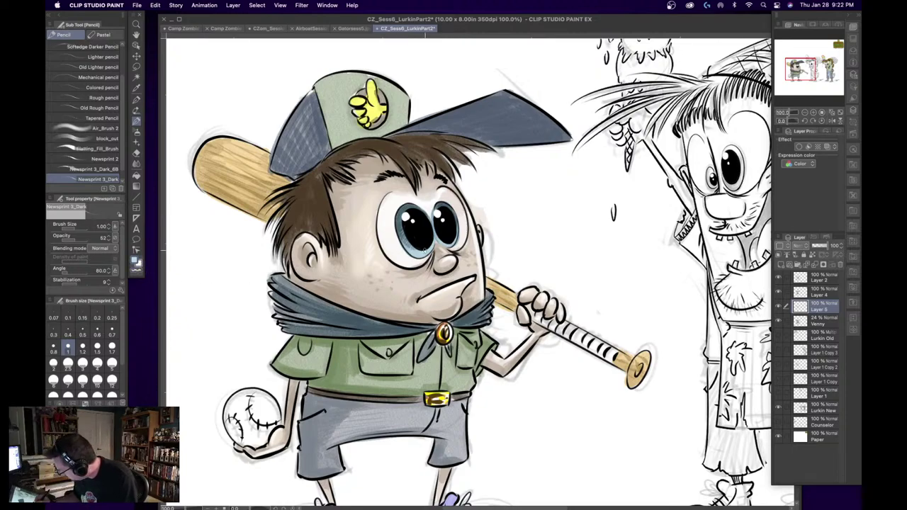
key(super+z)
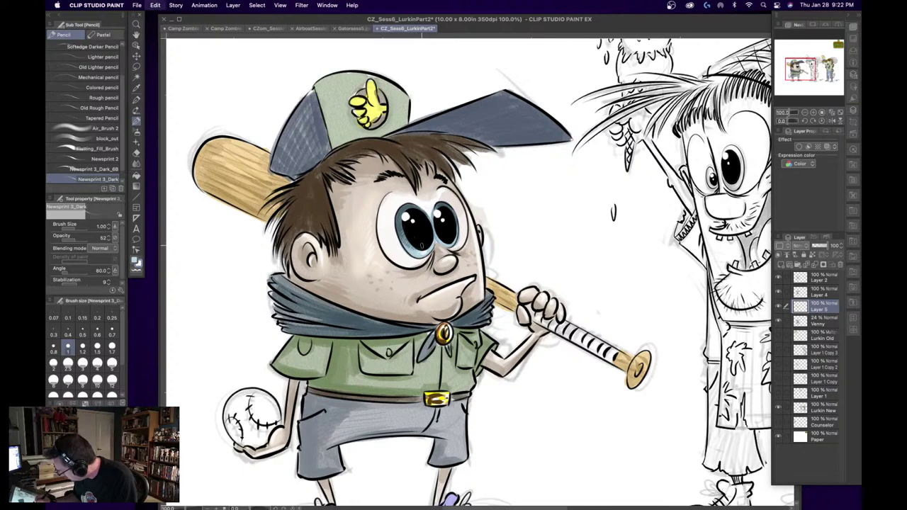
key(super+z)
key(super+z)
key(super+z)
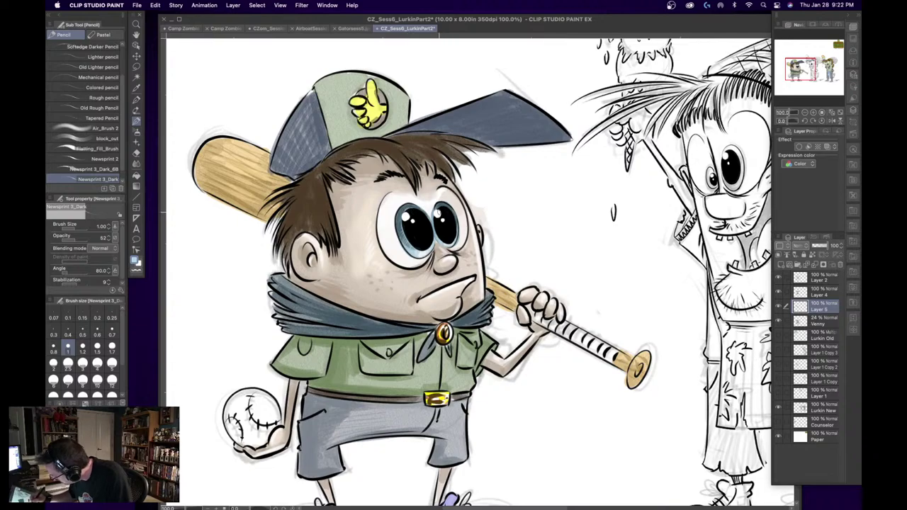
- Sample a dark iris blue, darken it further, and refine the iris shading with Newsprint 3_Dark at size 1.00
click(136, 88)
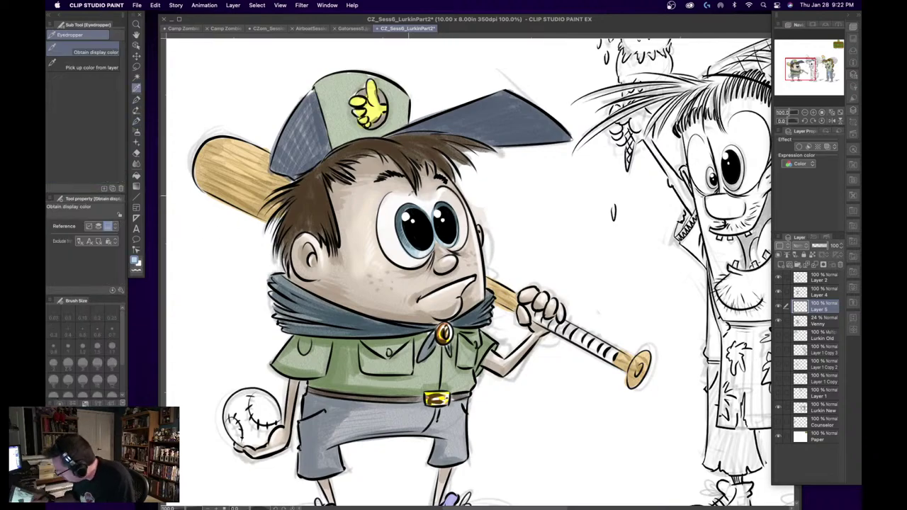
click(135, 263)
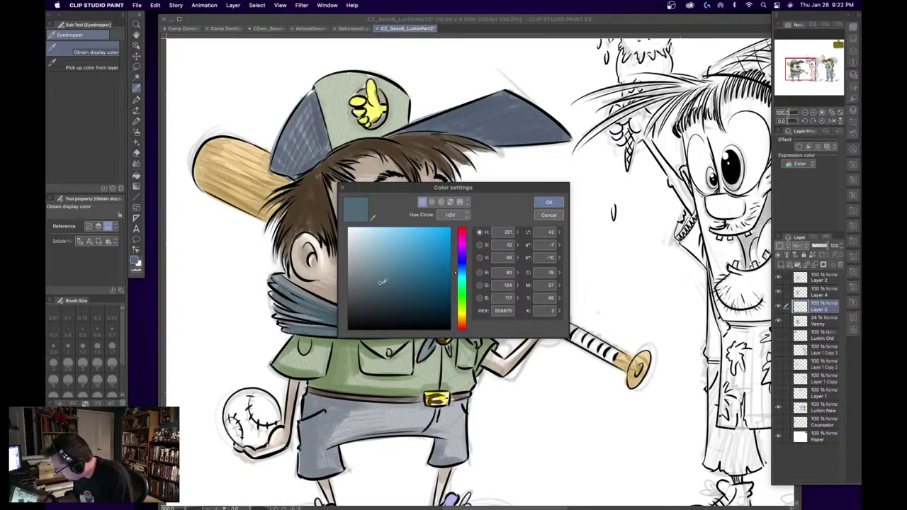
click(382, 286)
click(548, 202)
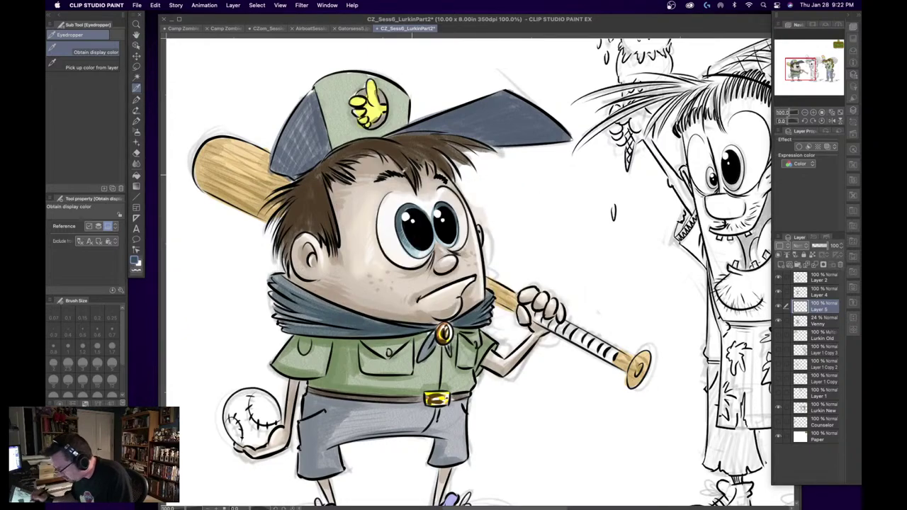
click(137, 122)
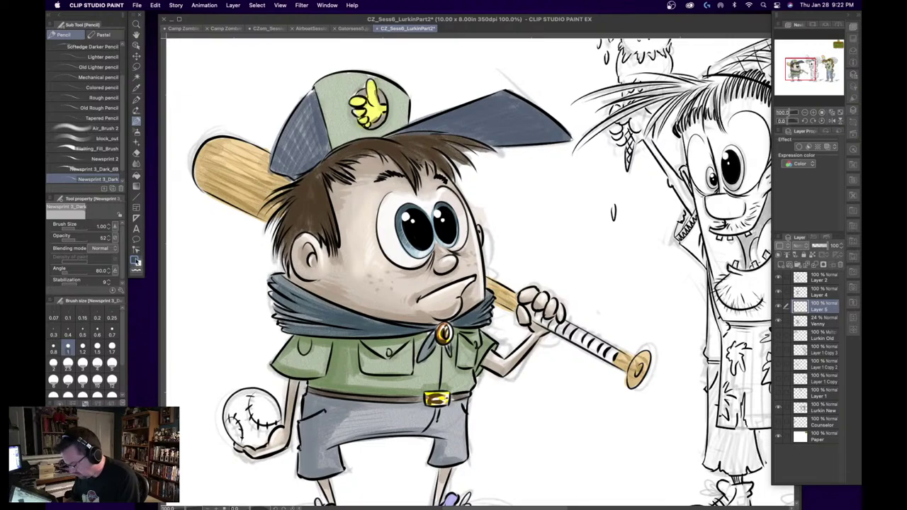
click(138, 262)
drag(385, 296, 385, 310)
click(547, 201)
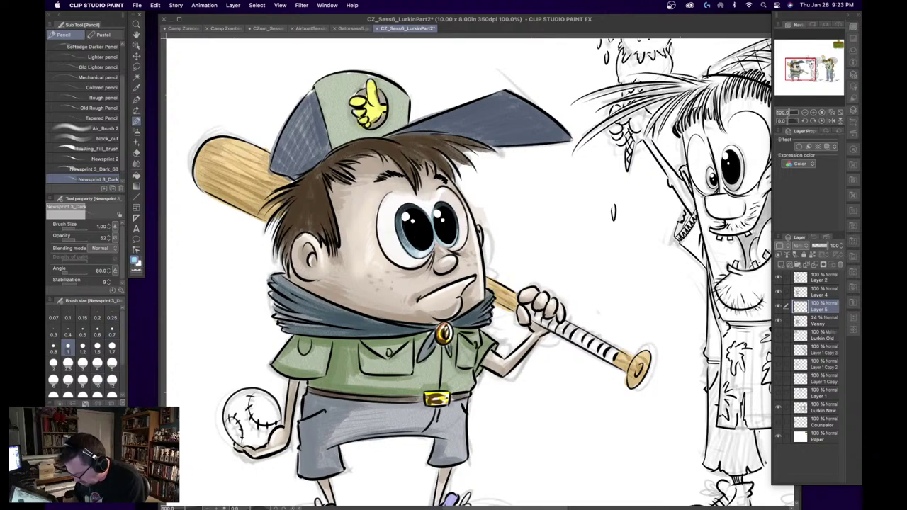
- Set the color to pale blue (HSV 201, 19, 98) and add fine highlights to the irises with Newsprint 3_Dark at size 0.40
click(136, 261)
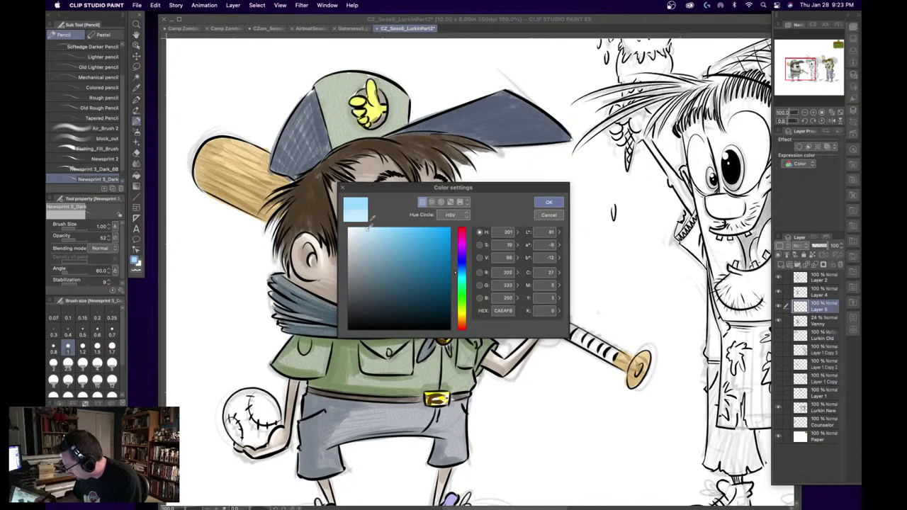
click(548, 202)
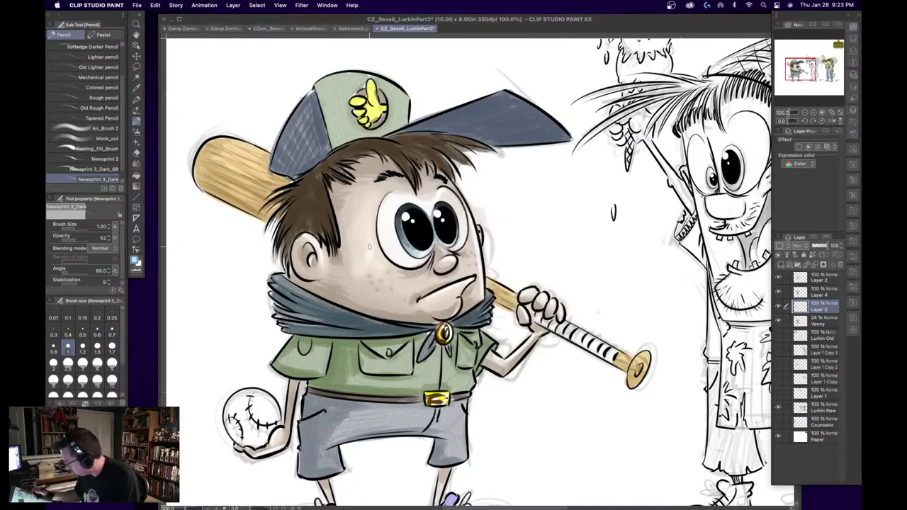
click(813, 112)
key(bracketleft)
key(bracketleft)
key(bracketleft)
key(bracketleft)
key(bracketleft)
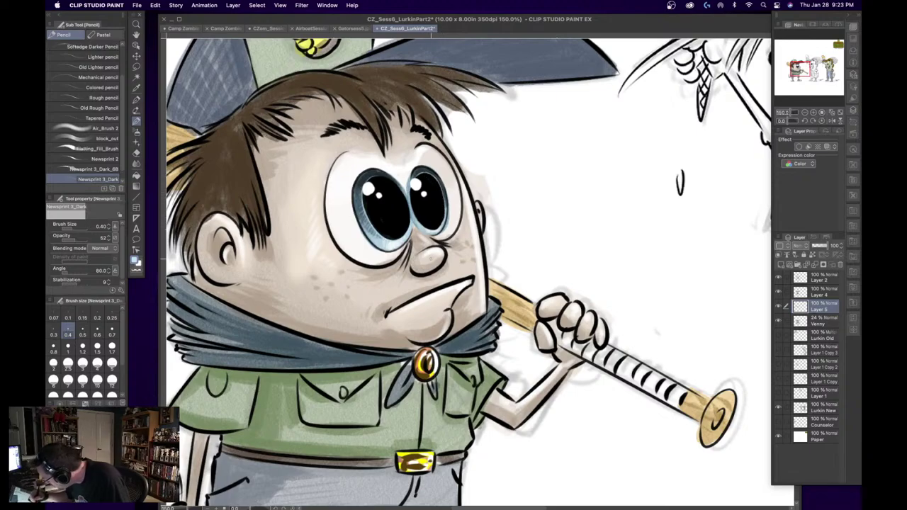
- Shade the edges of the boy's eye whites softly with the Soft airbrush at size 1.70, undoing unwanted strokes
click(806, 116)
click(805, 116)
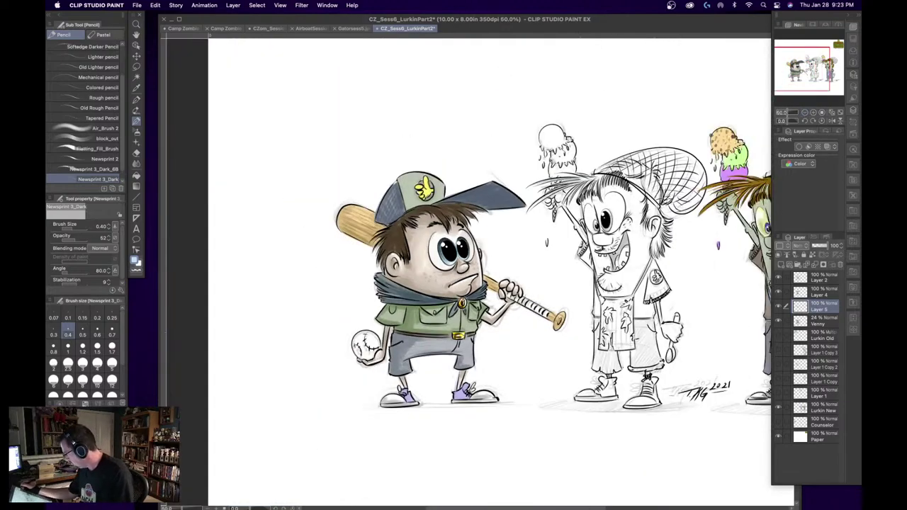
drag(812, 69, 811, 69)
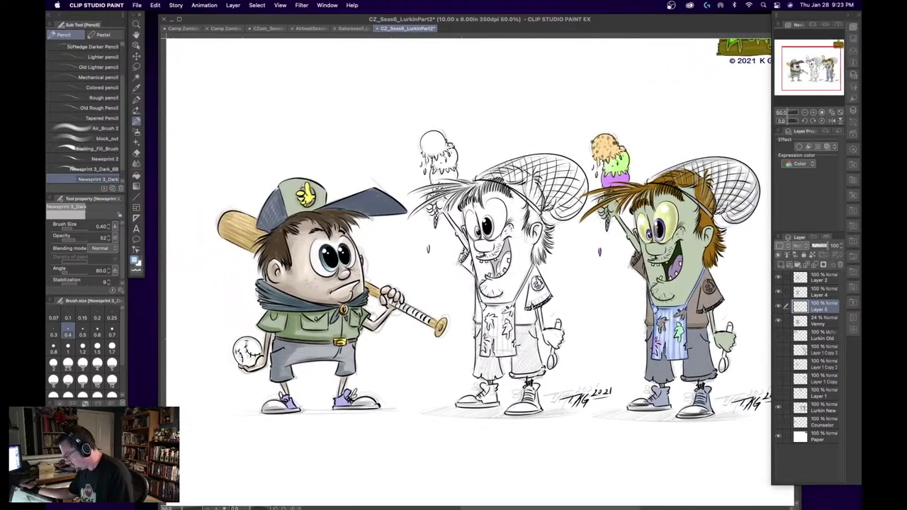
click(814, 113)
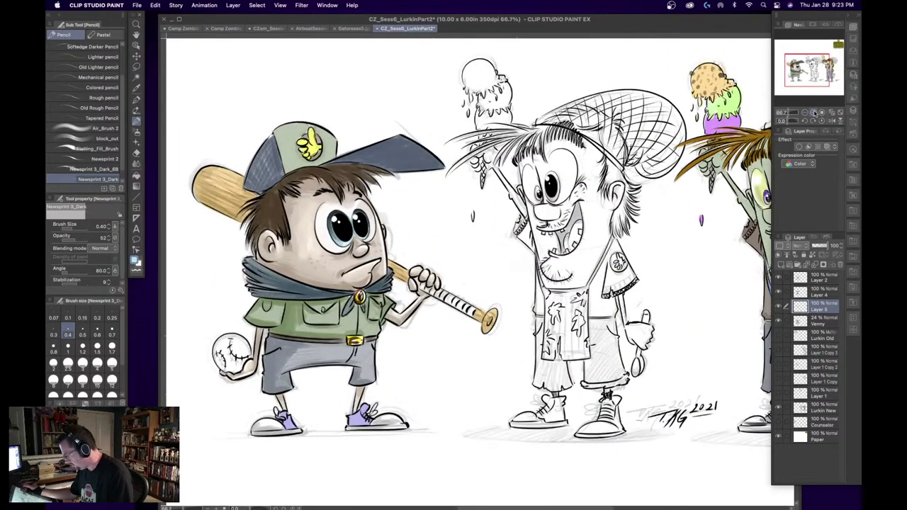
click(813, 112)
drag(812, 73, 785, 83)
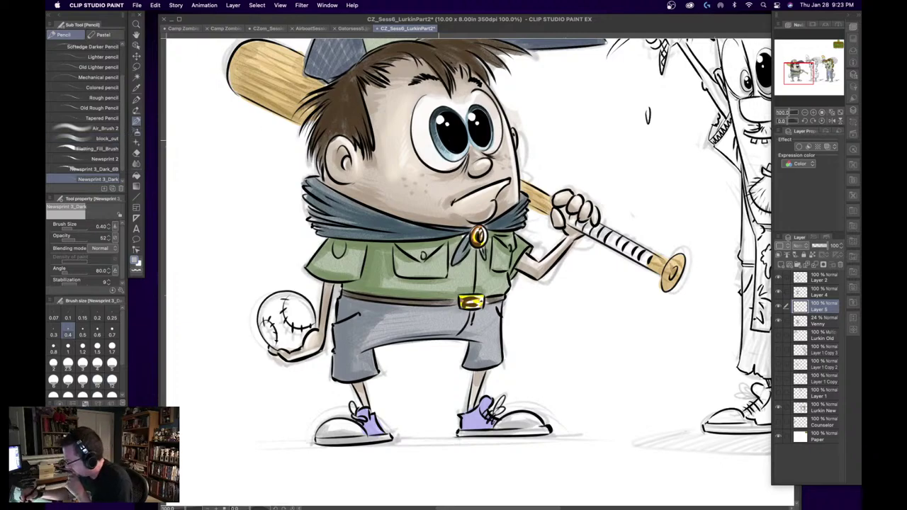
click(137, 113)
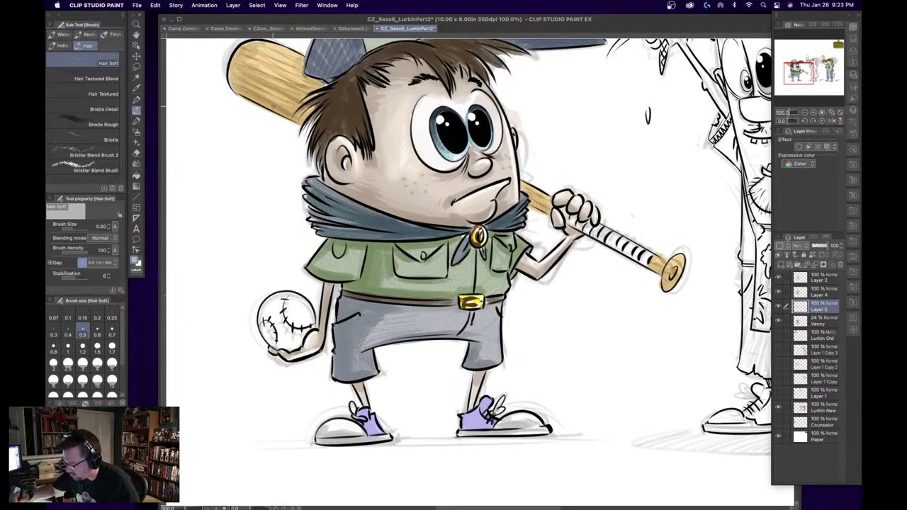
click(137, 132)
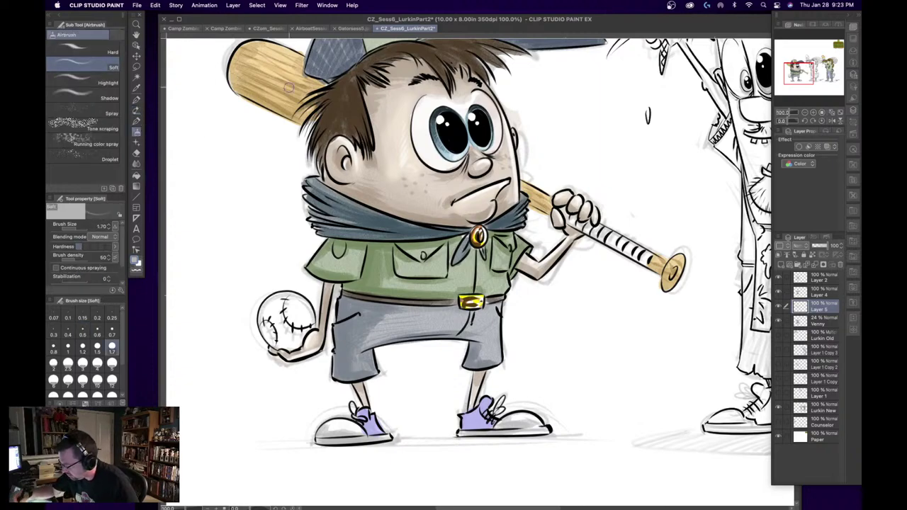
mouse_move(418, 144)
mouse_down()
mouse_move(438, 162)
mouse_move(426, 146)
mouse_up()
key(super+z)
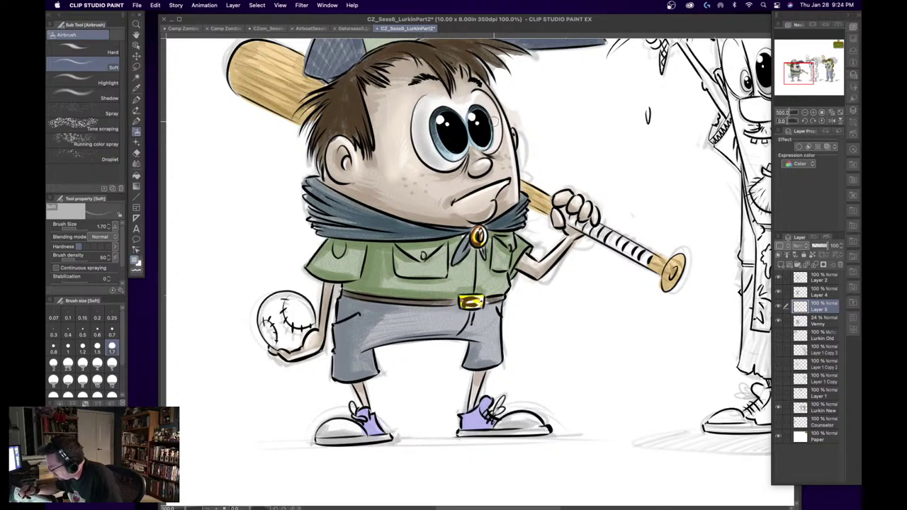
key(super+z)
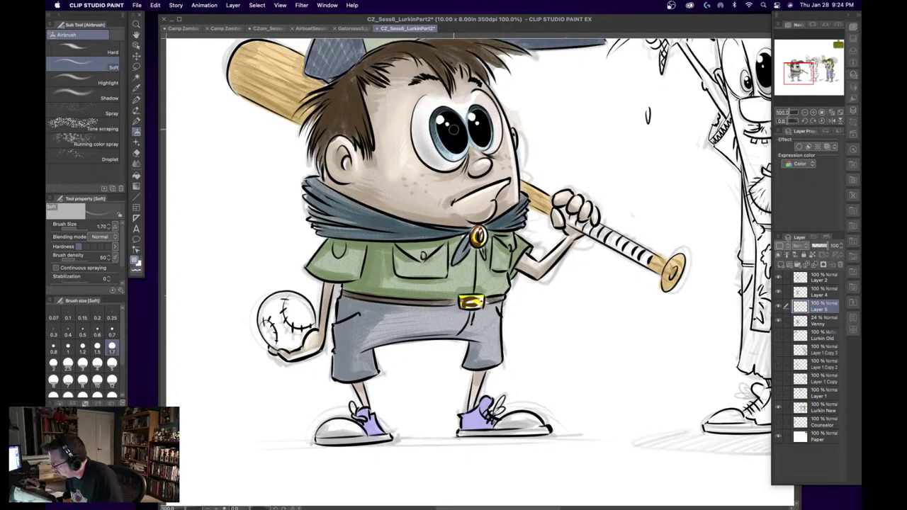
key(super+z)
- Reduce the Soft airbrush to size 0.80 and refine the soft shading around the boy's eyes
key(bracketleft)
key(bracketleft)
key(bracketleft)
key(bracketleft)
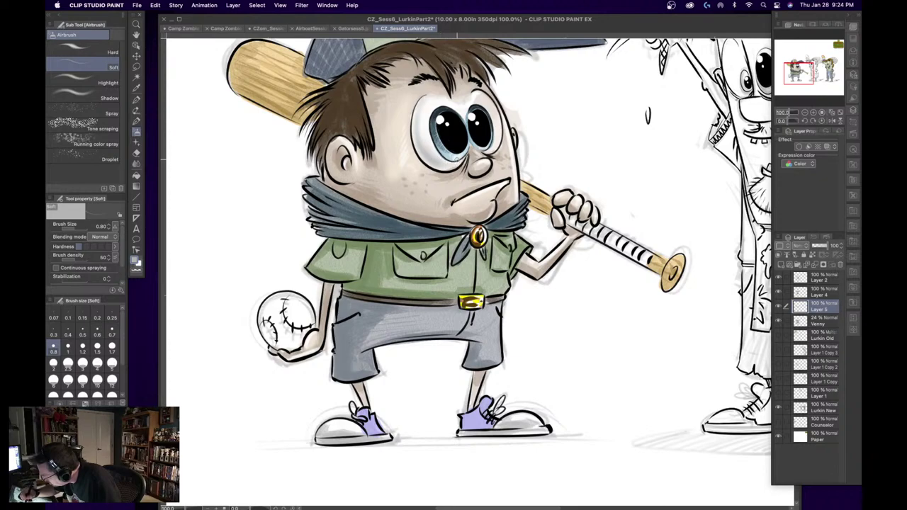
mouse_move(492, 149)
mouse_down()
mouse_move(497, 127)
mouse_move(487, 115)
mouse_up()
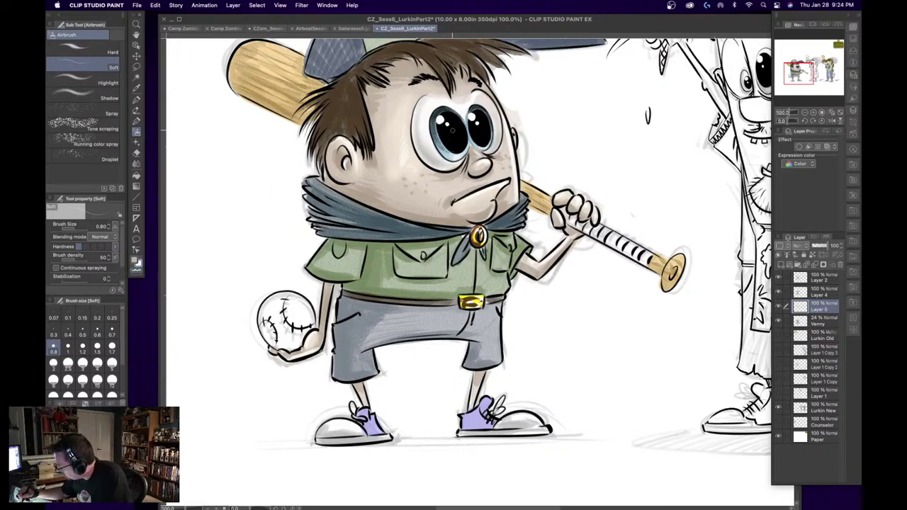
- Add a new layer above Layer 2, compare Layers 4 and 2 on and off, and airbrush soft gray highlights onto the pupils
click(819, 279)
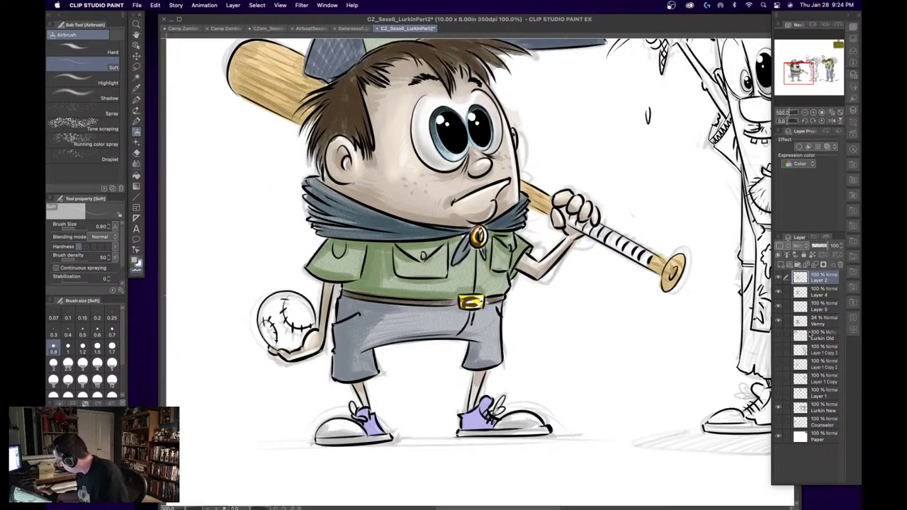
click(788, 270)
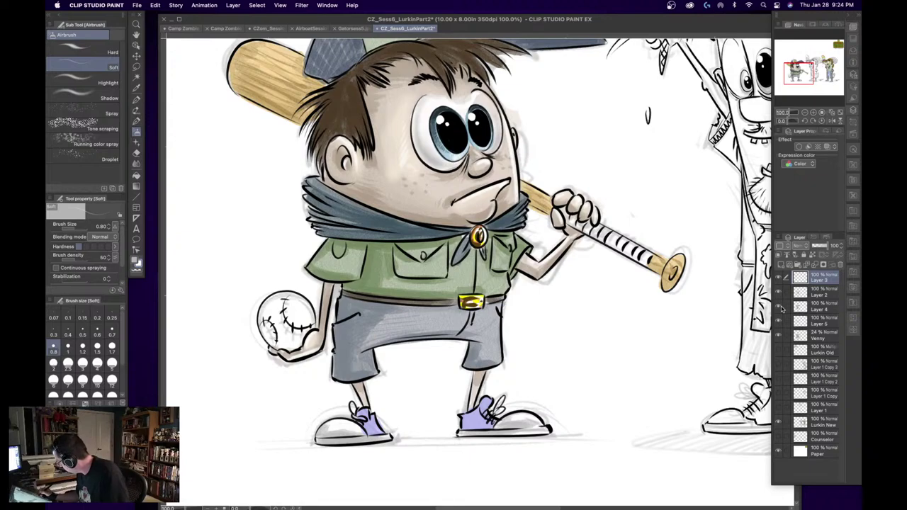
click(780, 308)
click(780, 307)
click(779, 292)
click(780, 292)
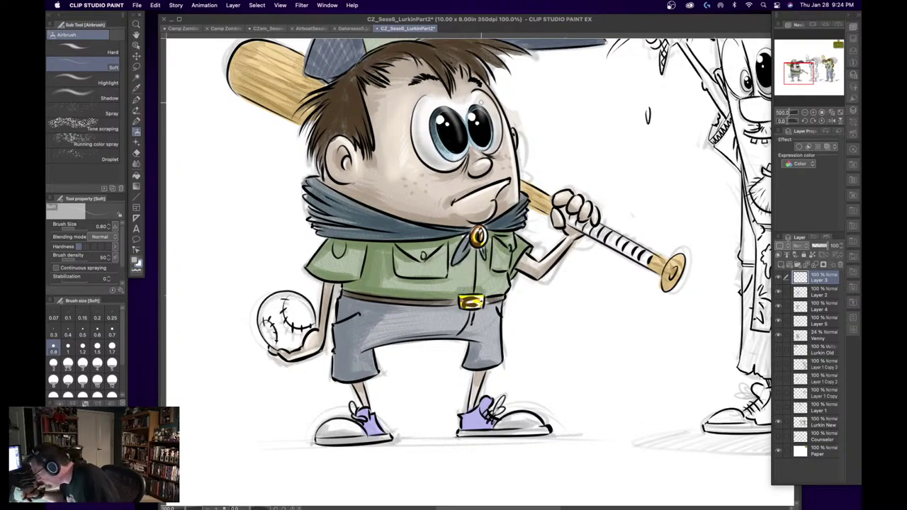
key(super+z)
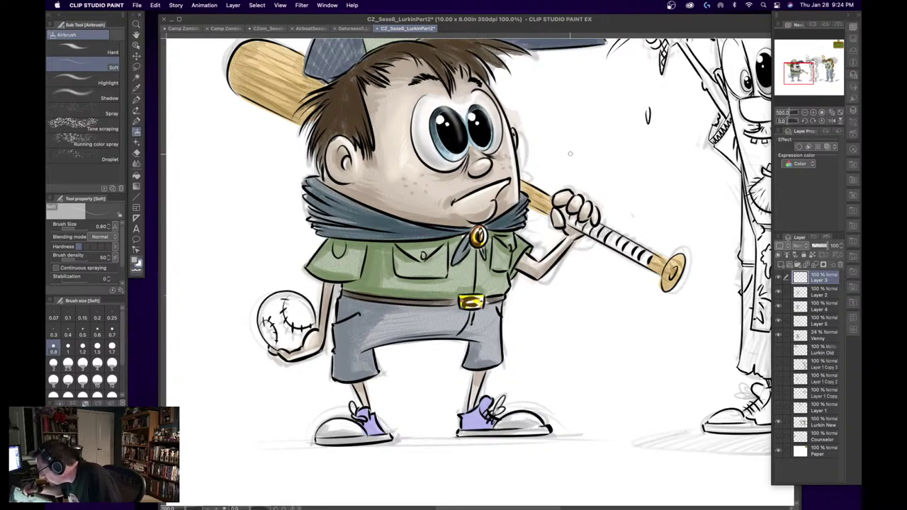
click(805, 114)
click(805, 113)
click(805, 114)
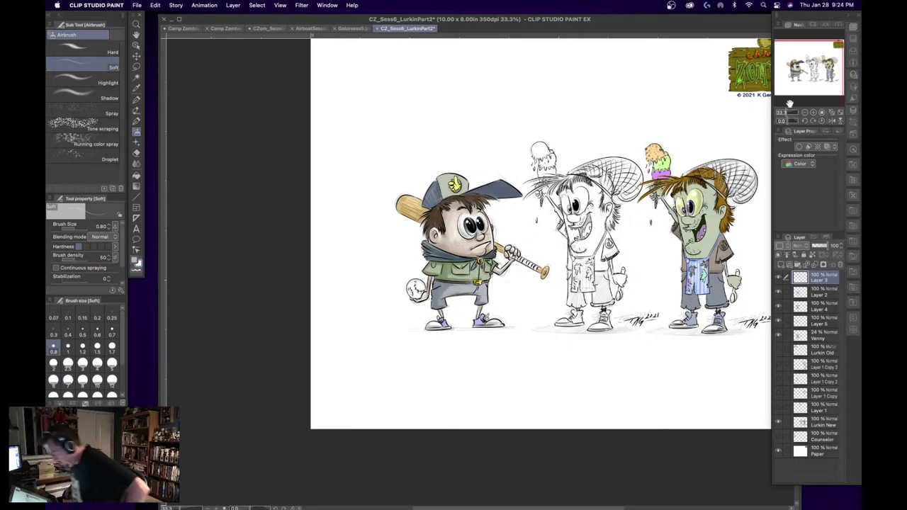
- Merge Layer 3 down into Layer 2, and switch Layers 4 and 5 off and on to compare their contents
click(814, 112)
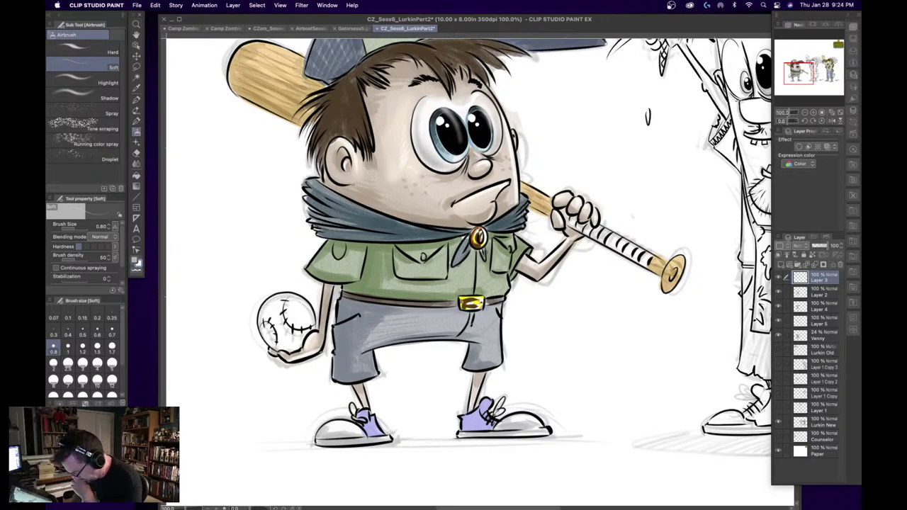
click(136, 111)
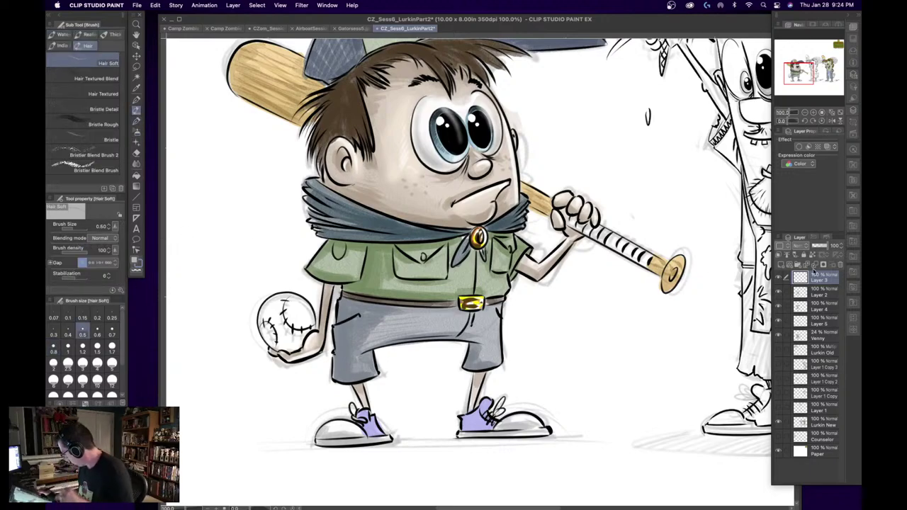
key(super+e)
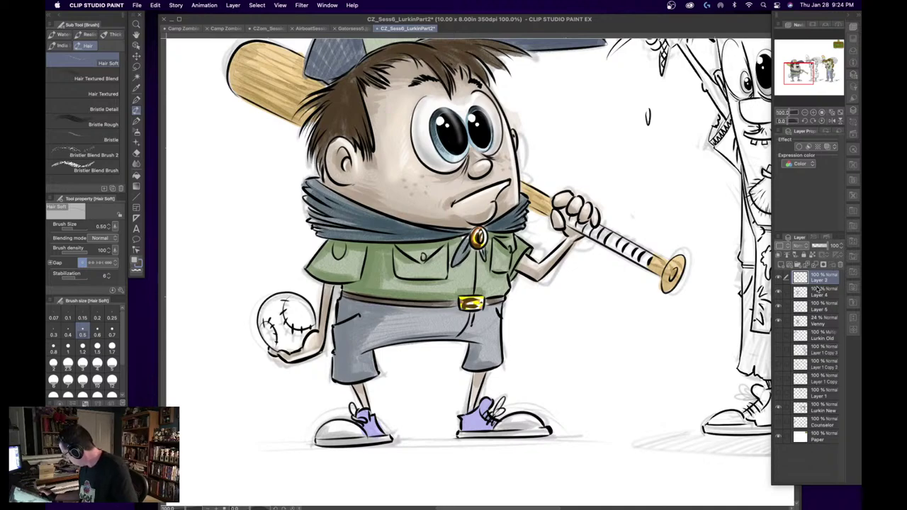
click(779, 292)
click(780, 292)
click(778, 306)
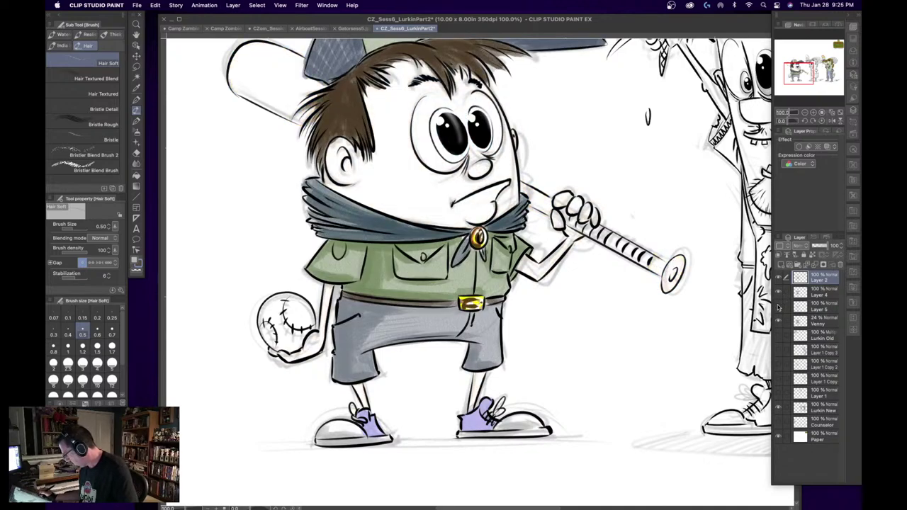
click(778, 307)
click(779, 293)
click(779, 293)
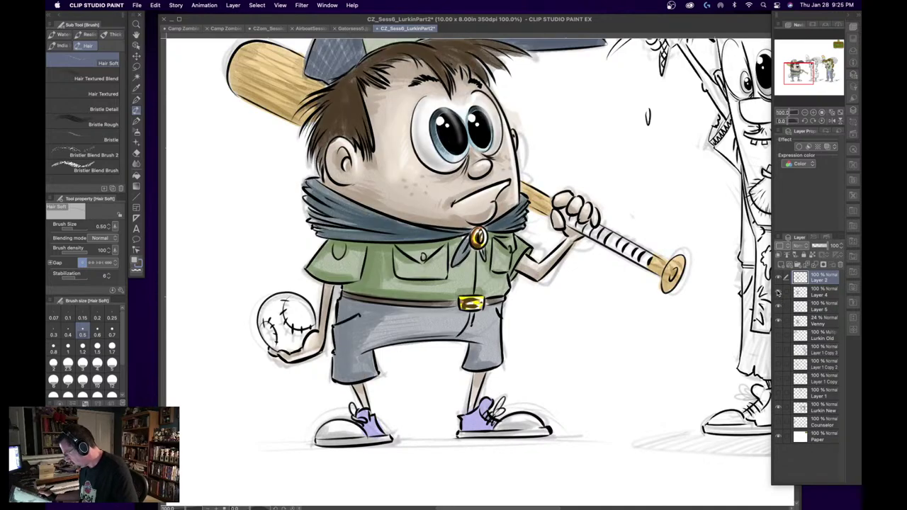
- On Layer 5, color the wrapped grip of the boy's bat dark gray with Newsprint 3_Dark at size 0.80
click(815, 306)
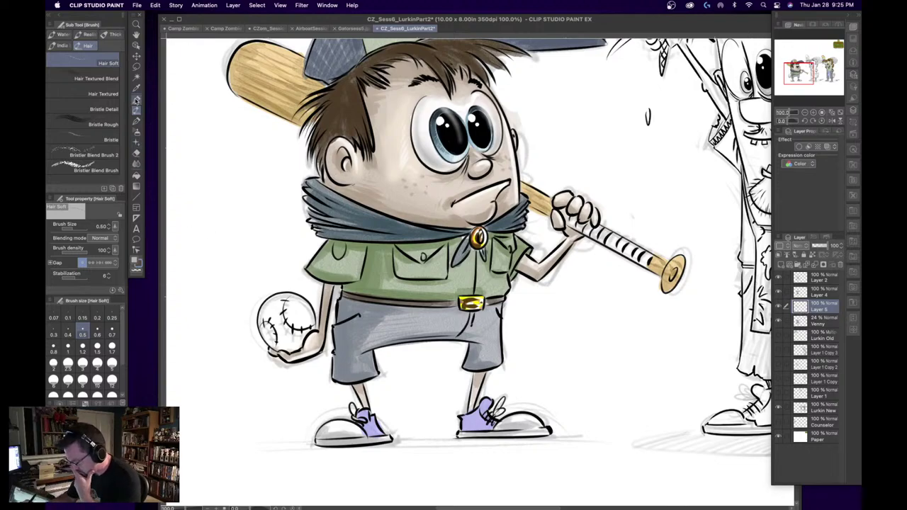
click(137, 121)
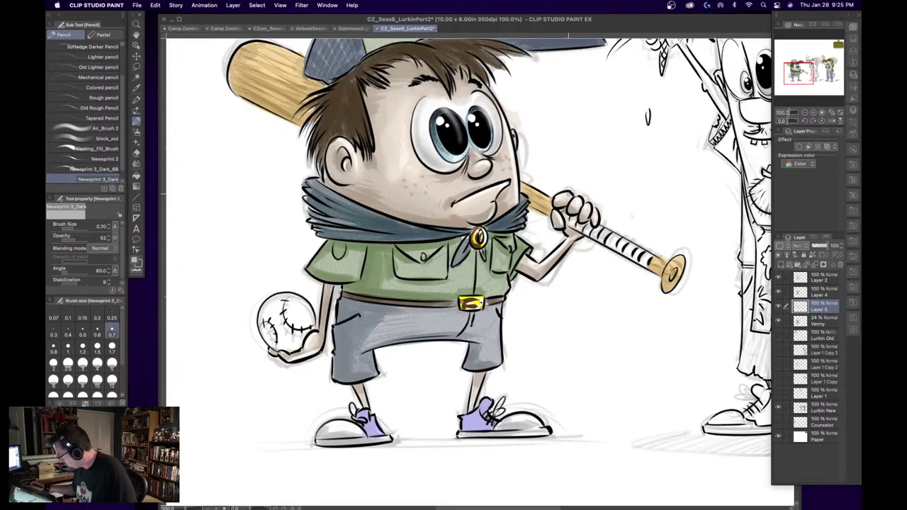
click(53, 346)
drag(566, 216, 585, 231)
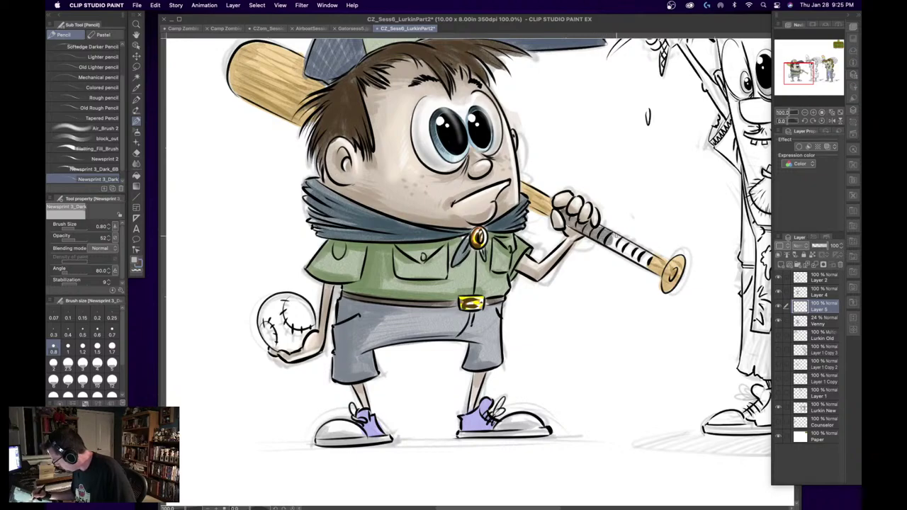
drag(631, 247, 649, 255)
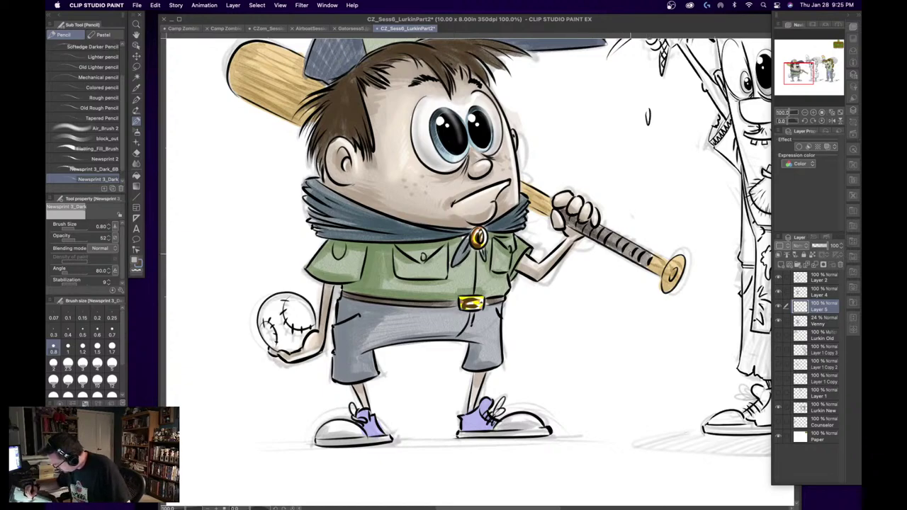
drag(629, 254, 648, 264)
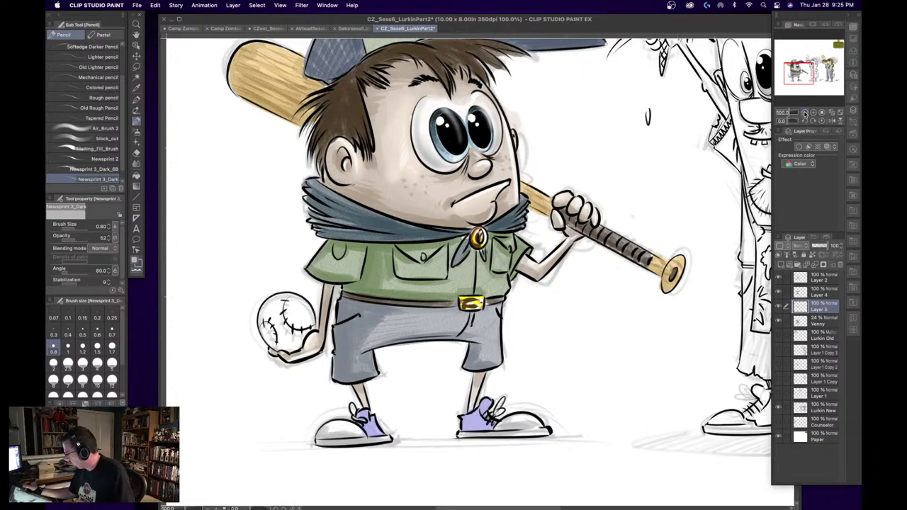
- Review the drawing with the palettes hidden, and examine the Companion artwork in the Chrome window beside it
click(805, 113)
drag(801, 74, 806, 68)
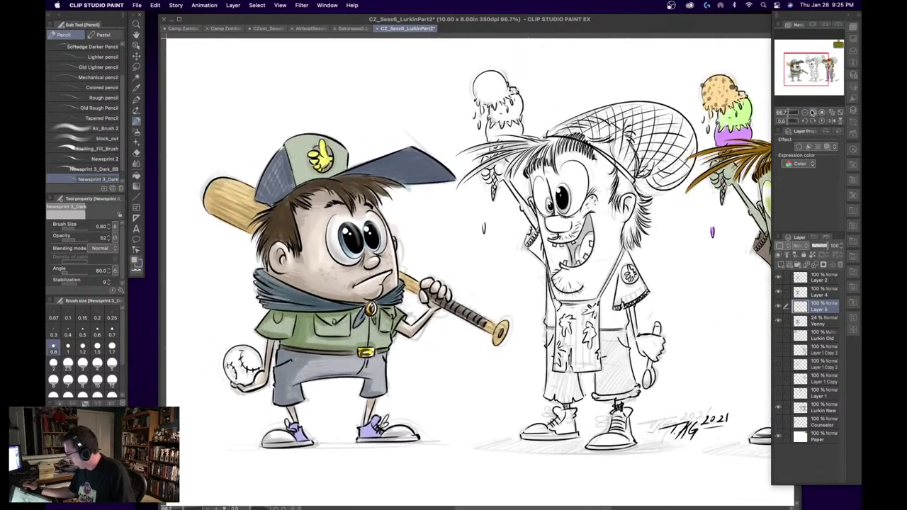
click(805, 113)
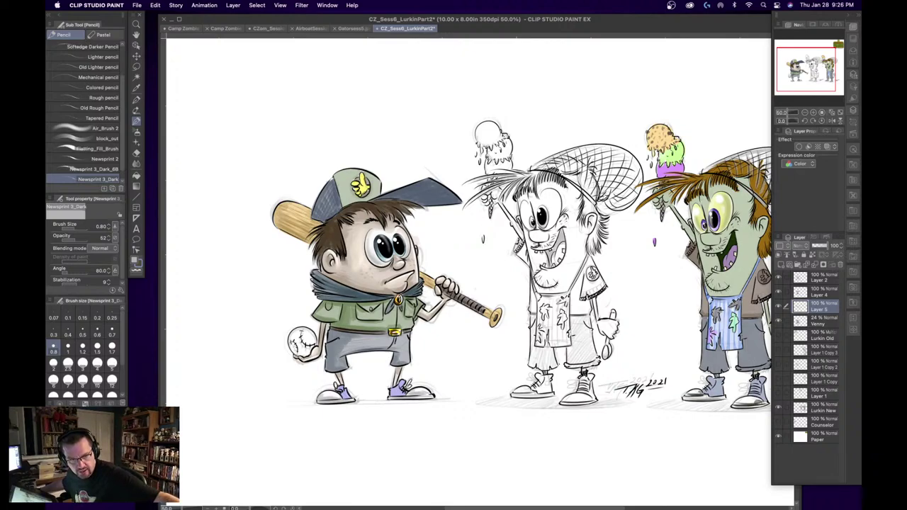
key(Tab)
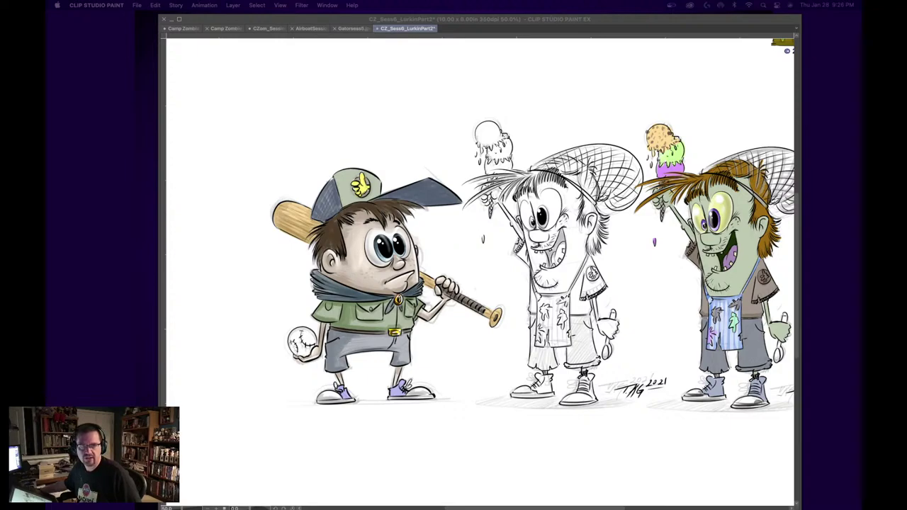
drag(0, 51, 197, 80)
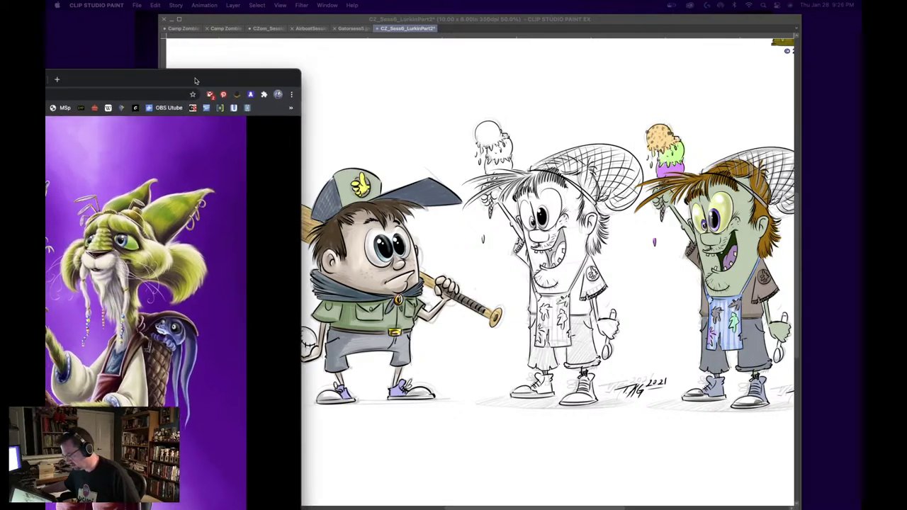
double_click(196, 80)
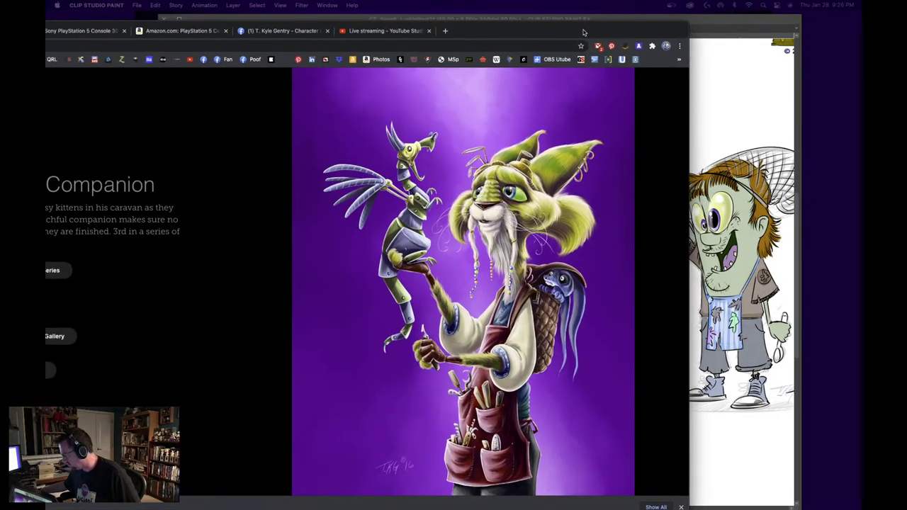
click(584, 33)
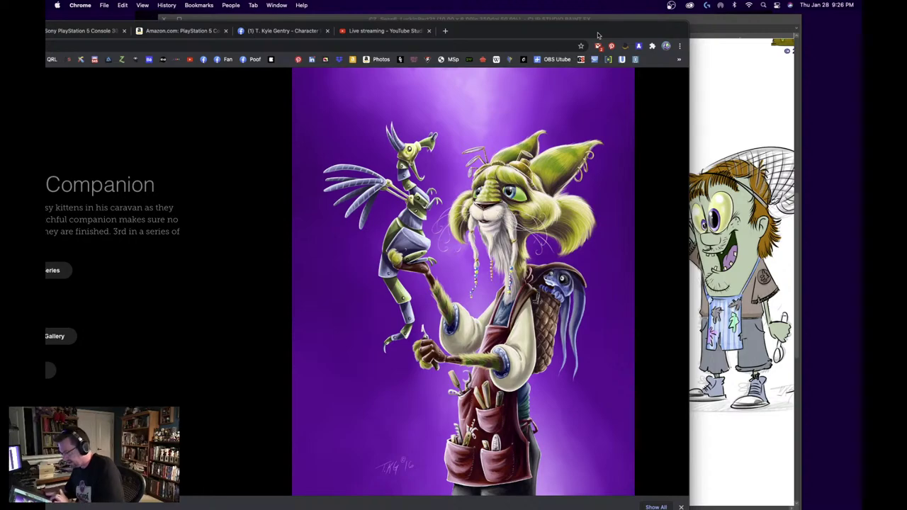
drag(597, 34, 45, 22)
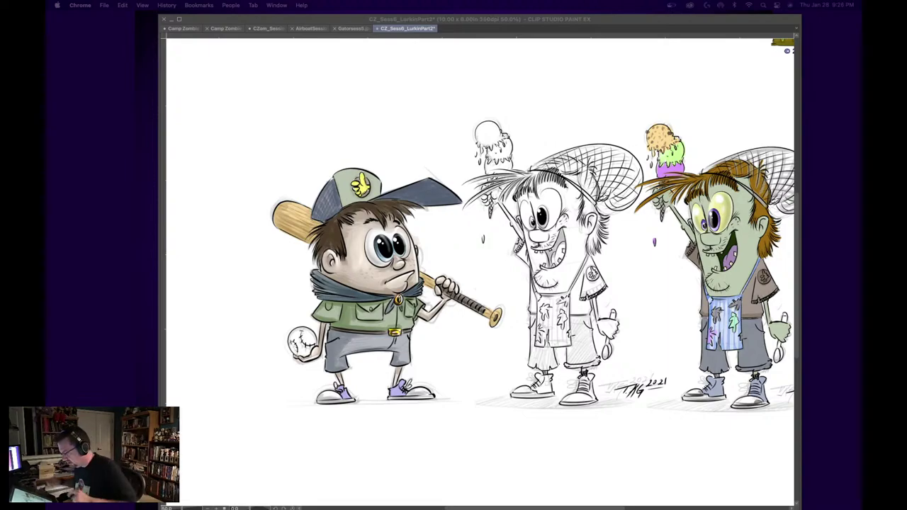
- Return to Clip Studio Paint and shade the boy's baseball gray with Newsprint 3_Dark at size 2.50
click(475, 22)
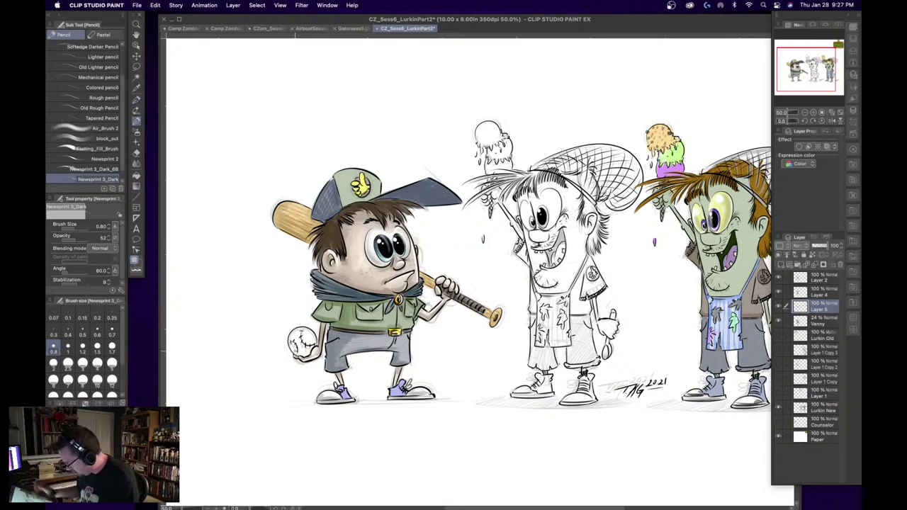
click(68, 363)
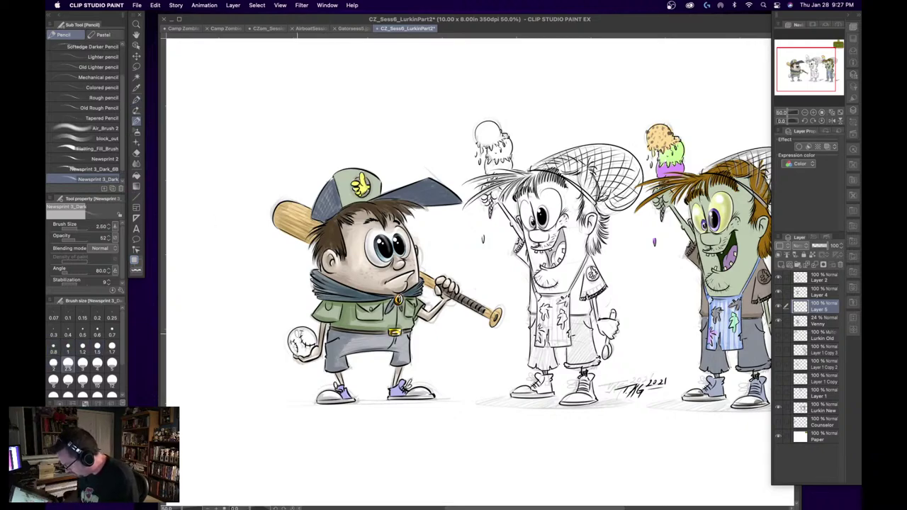
drag(298, 336, 303, 347)
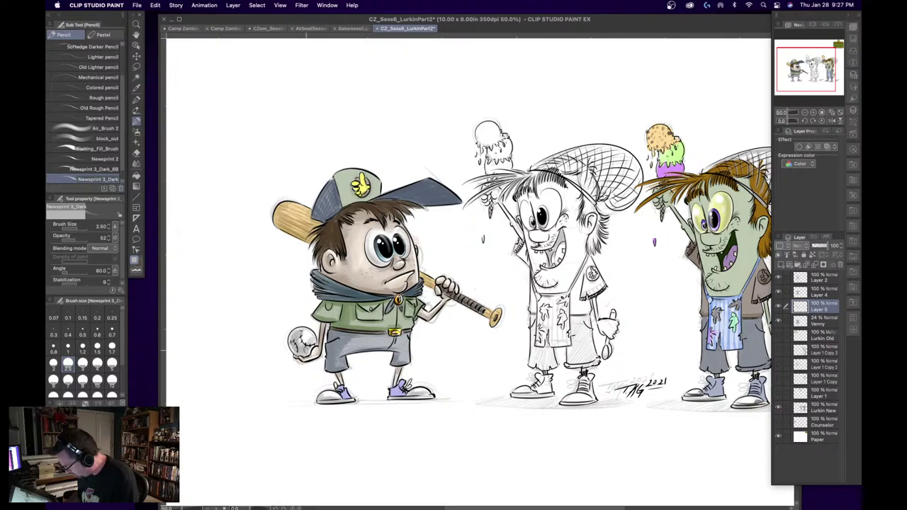
- Set the color to muted red (HSV 0, 39, 78) and paint the baseball's stitching with the brush reduced to size 0.80
click(812, 111)
mouse_move(806, 70)
mouse_down()
mouse_move(805, 80)
mouse_move(799, 72)
mouse_up()
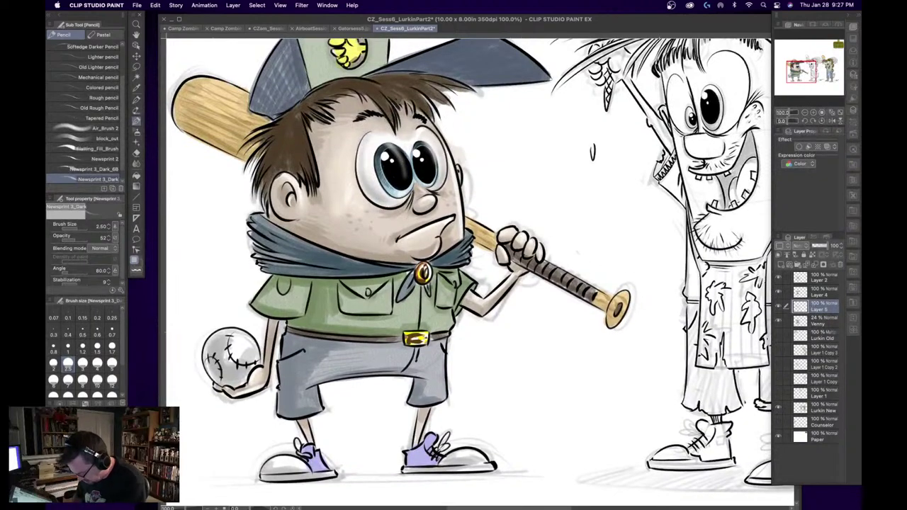
click(133, 260)
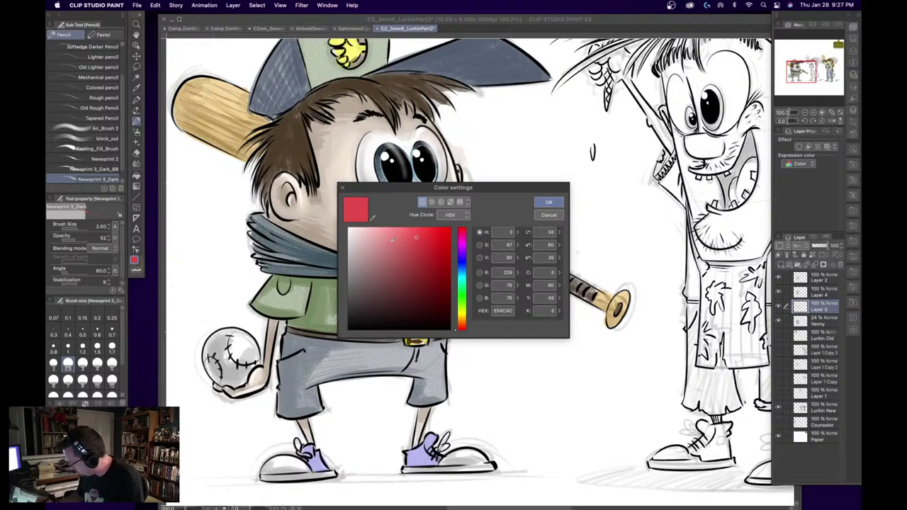
drag(416, 238, 387, 249)
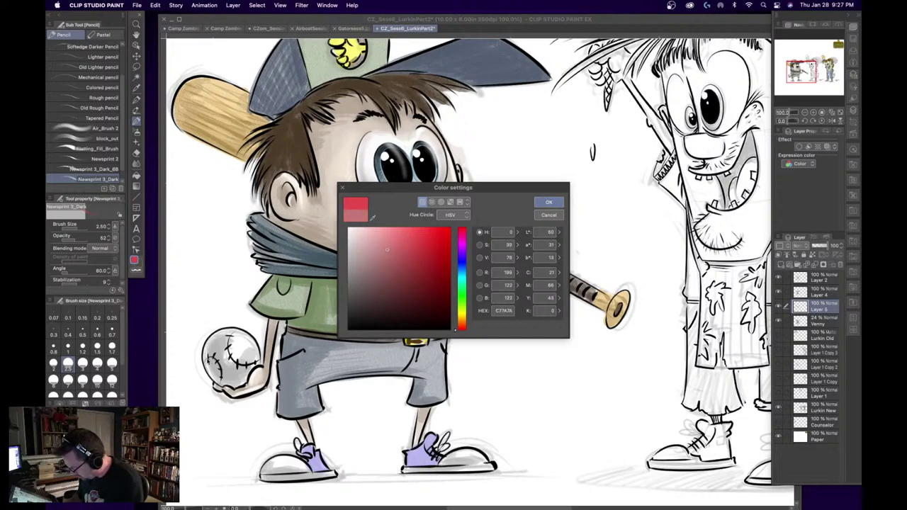
click(548, 201)
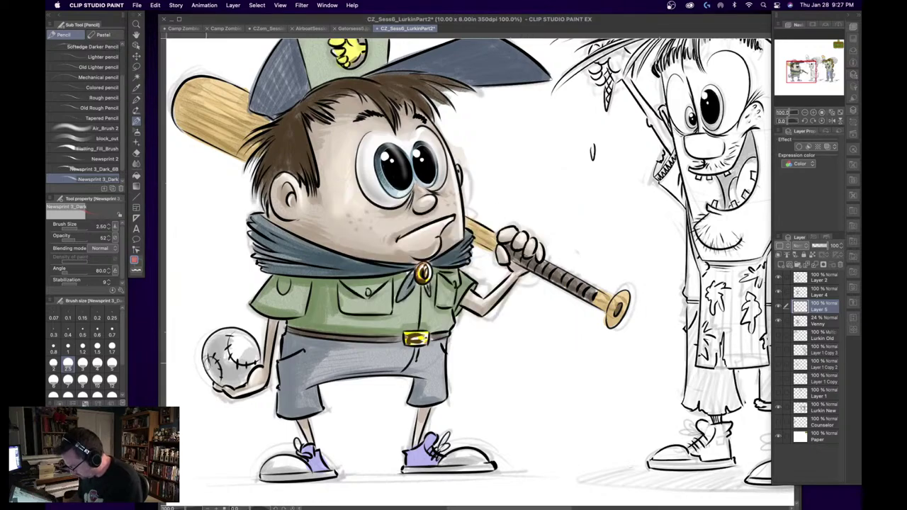
key(bracketleft)
key(bracketleft)
key(bracketleft)
key(bracketleft)
key(bracketleft)
key(bracketleft)
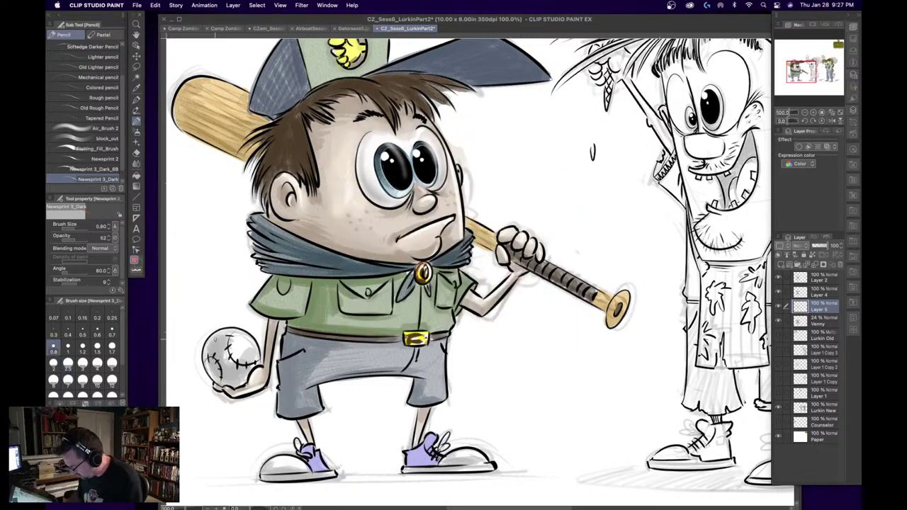
mouse_move(206, 366)
mouse_down()
mouse_move(206, 356)
mouse_move(224, 375)
mouse_up()
mouse_move(237, 330)
mouse_down()
mouse_move(229, 352)
mouse_move(260, 364)
mouse_move(230, 352)
mouse_move(236, 340)
mouse_move(228, 362)
mouse_up()
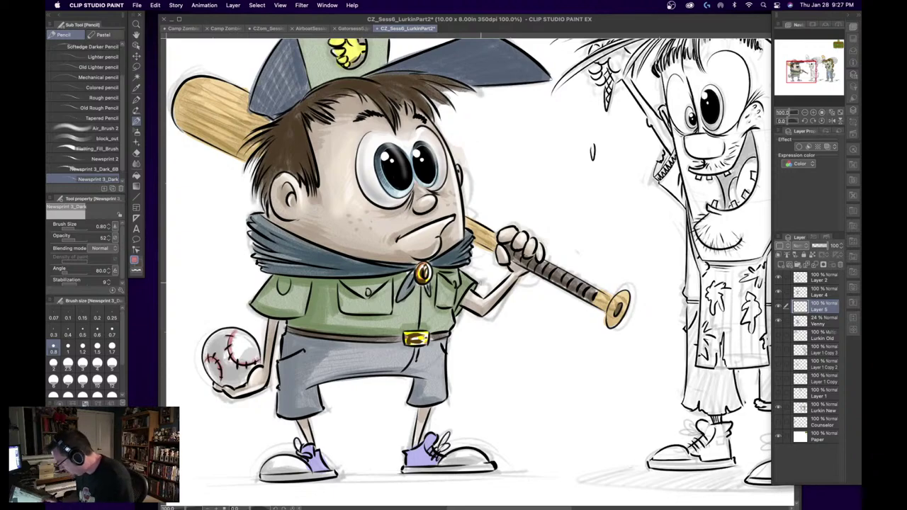
- Examine the colored boy beside the two Lurkin characters with the whole page fitted in view
click(804, 113)
click(804, 112)
mouse_move(812, 83)
mouse_down()
mouse_move(824, 82)
mouse_move(814, 86)
mouse_up()
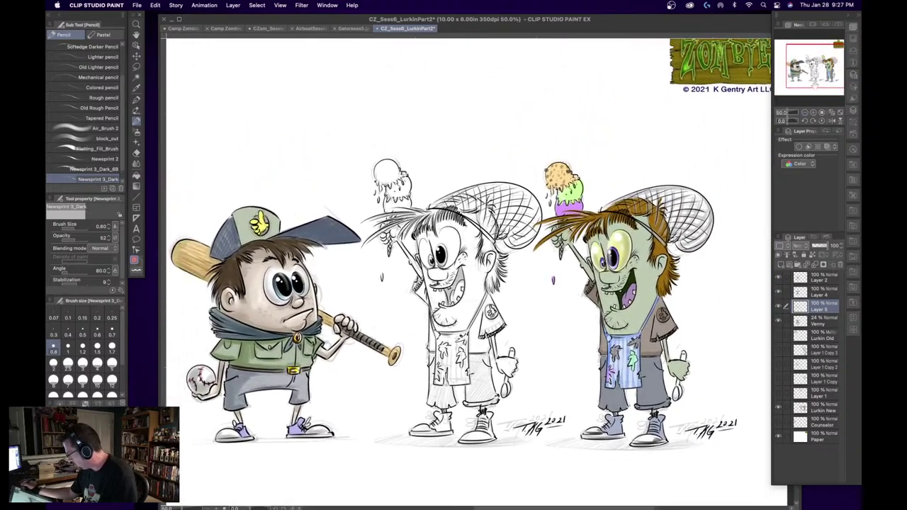
click(804, 112)
click(813, 111)
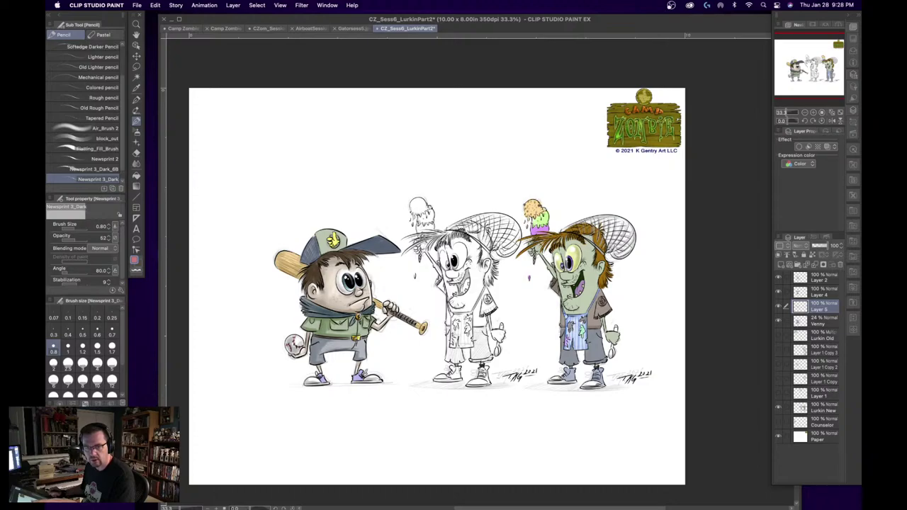
drag(453, 283, 491, 266)
drag(800, 71, 803, 71)
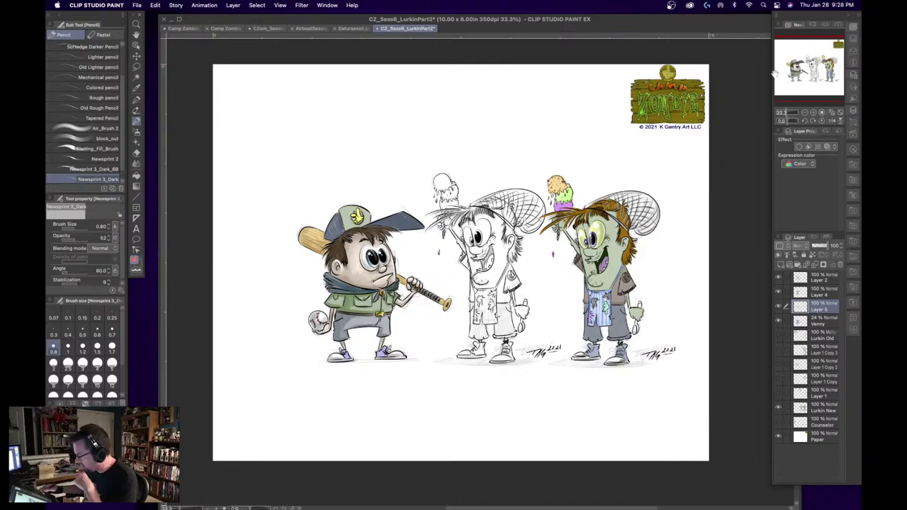
drag(801, 70, 806, 78)
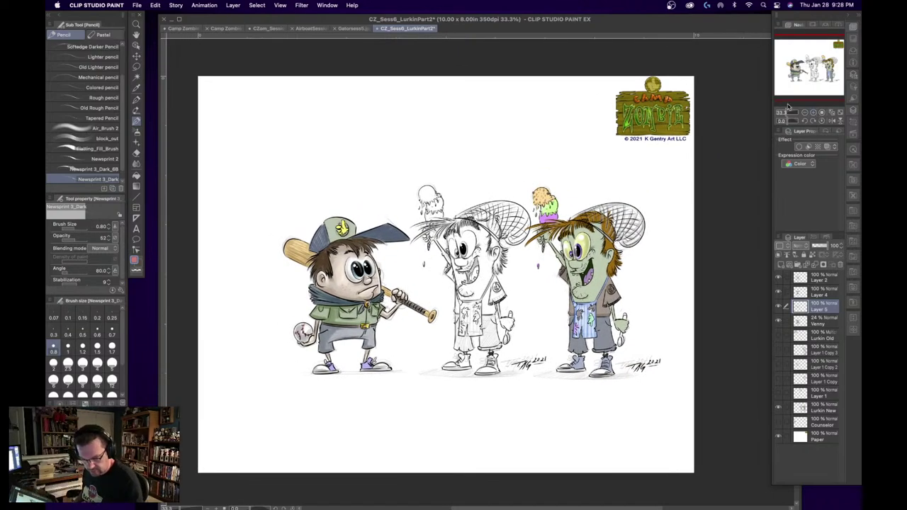
key(super+0)
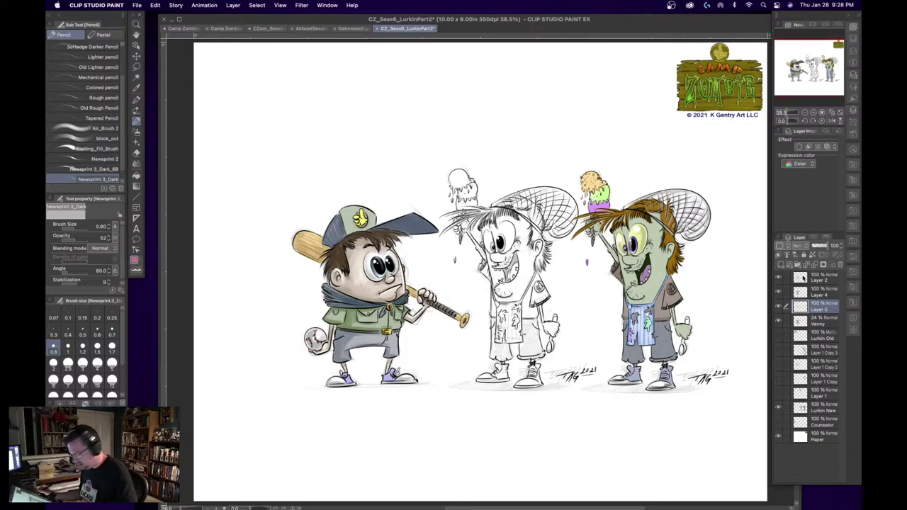
- Merge Layers 2, 4 and 5 down into the Venny layer, and switch it off and on to check its contents
click(824, 278)
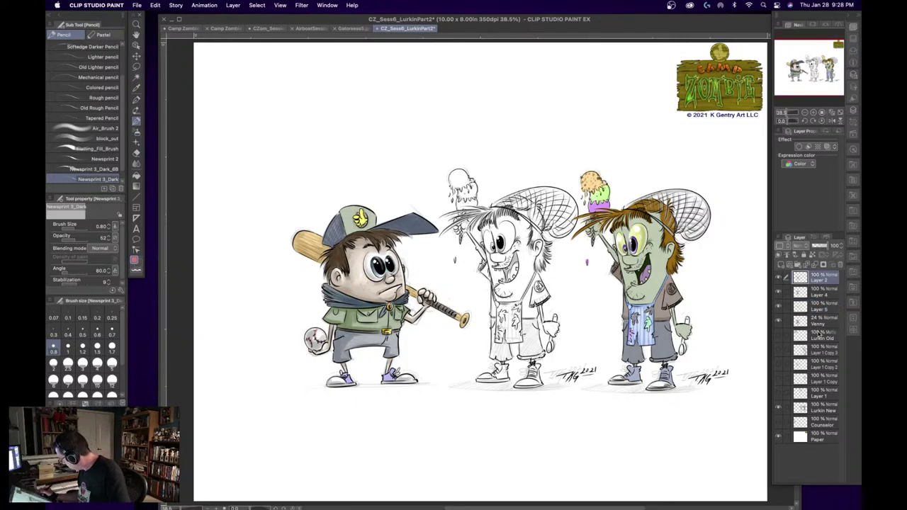
shift+click(823, 324)
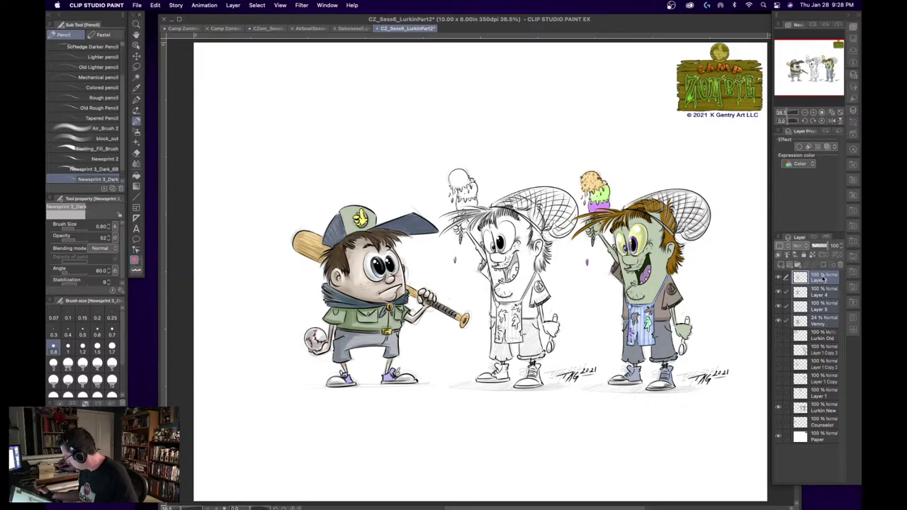
click(823, 279)
key(super+e)
key(super+e)
key(super+e)
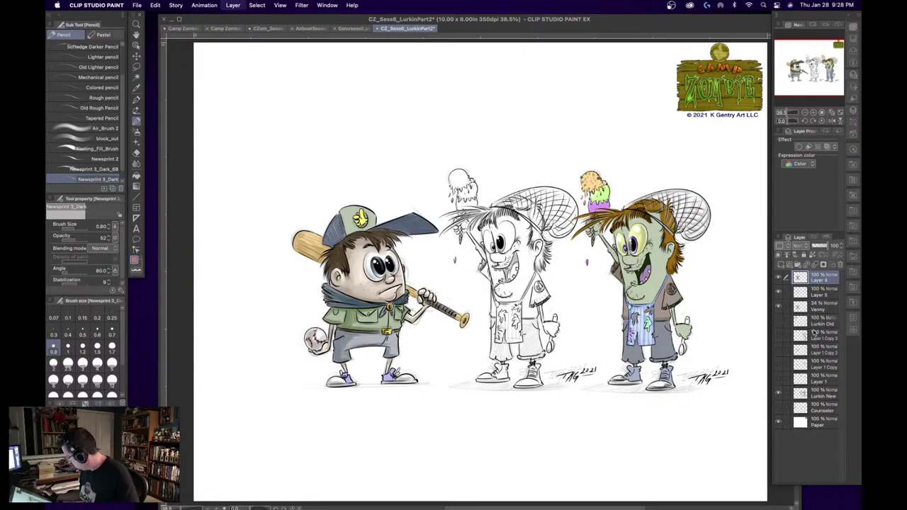
click(779, 277)
click(779, 277)
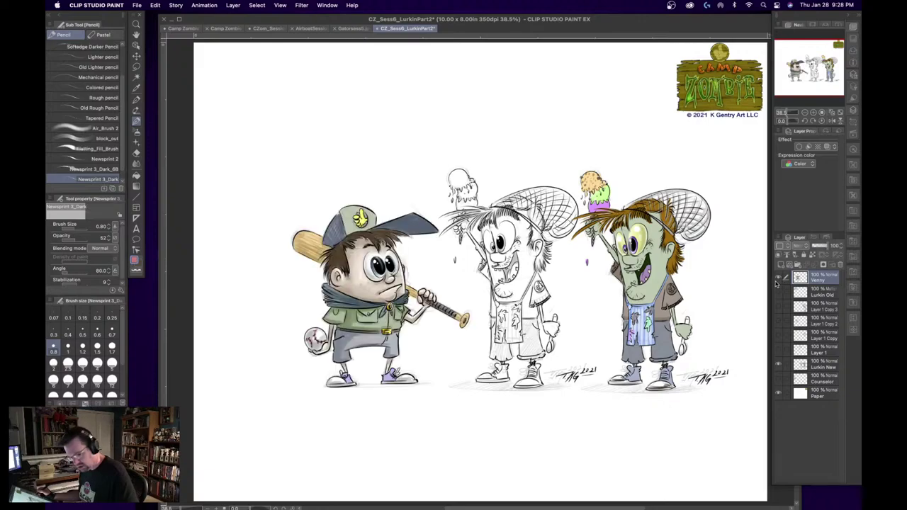
- Scale the boy on the Venny layer to about 54% and place him beside the uncolored Lurkin, with his feet near the same ground line
key(super+t)
drag(473, 205, 407, 287)
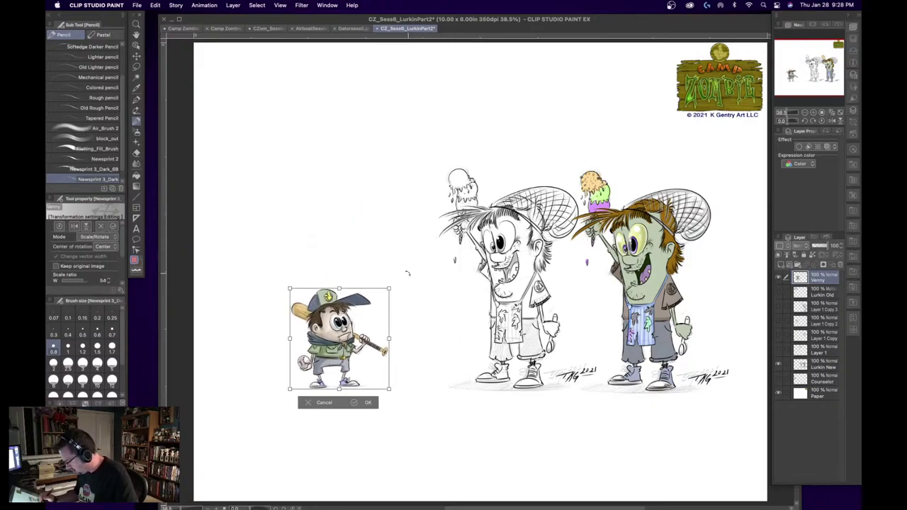
drag(363, 366, 464, 379)
key(Return)
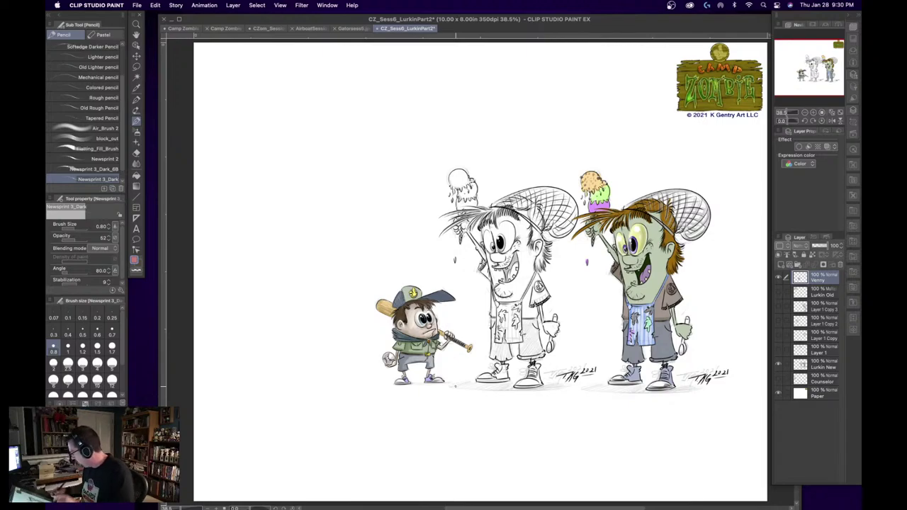
- Show the Lurkin Old layer, switch Layer 1 Copy 3 on and off to check its sketch, and hide the palettes around the canvas
click(778, 291)
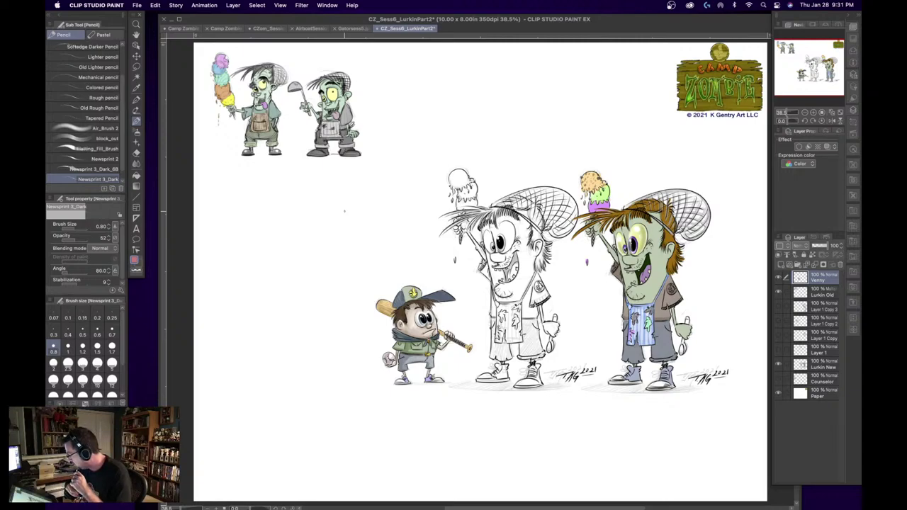
click(779, 306)
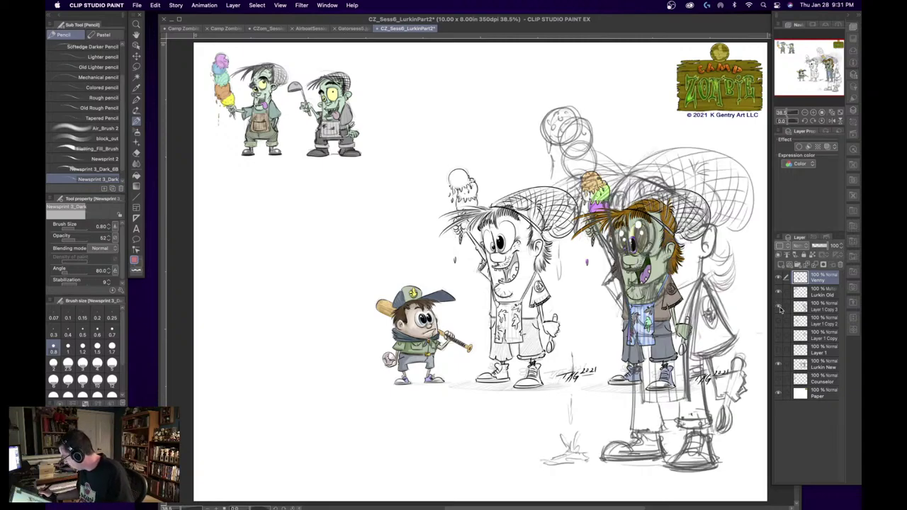
click(779, 307)
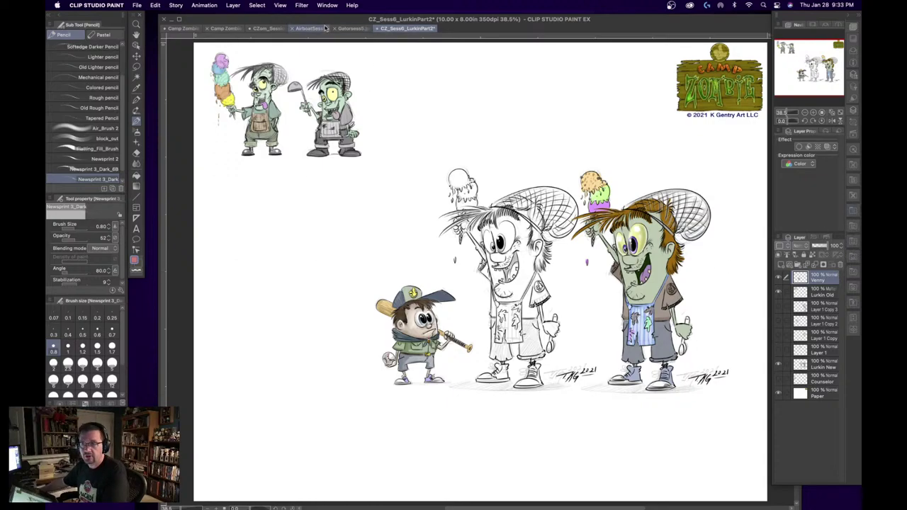
key(Tab)
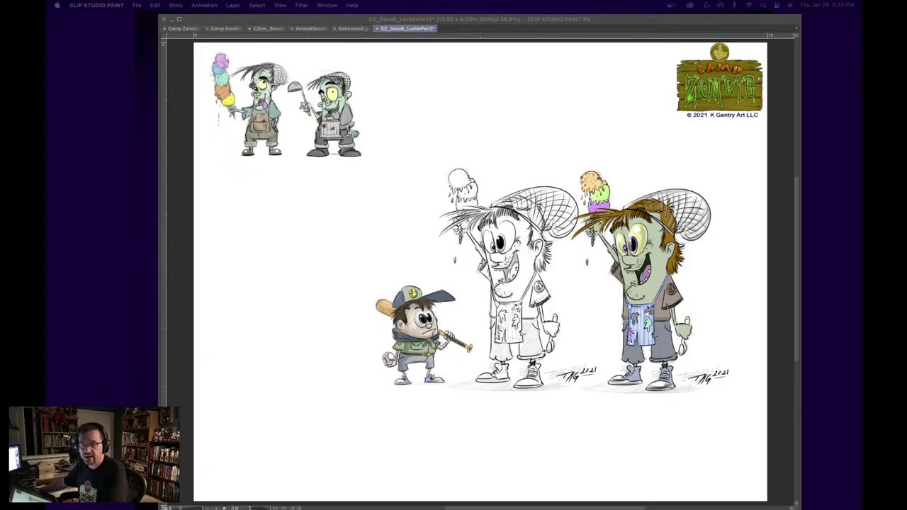